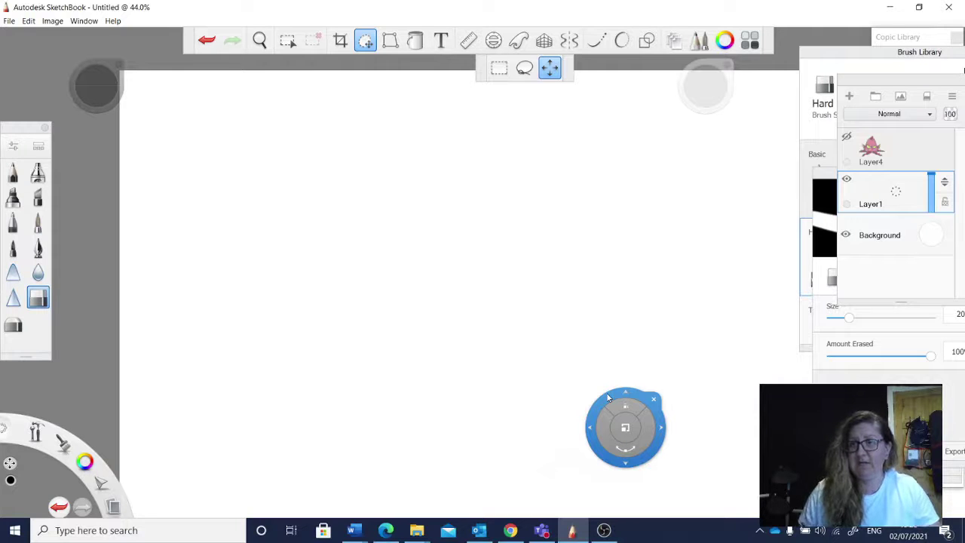
# Show the hidden Layer4 reference picture of the pink creature and leave the selection-moving tool, keeping Layer1 active.
pyautogui.moveTo(609, 397); pyautogui.dragTo(745, 98)
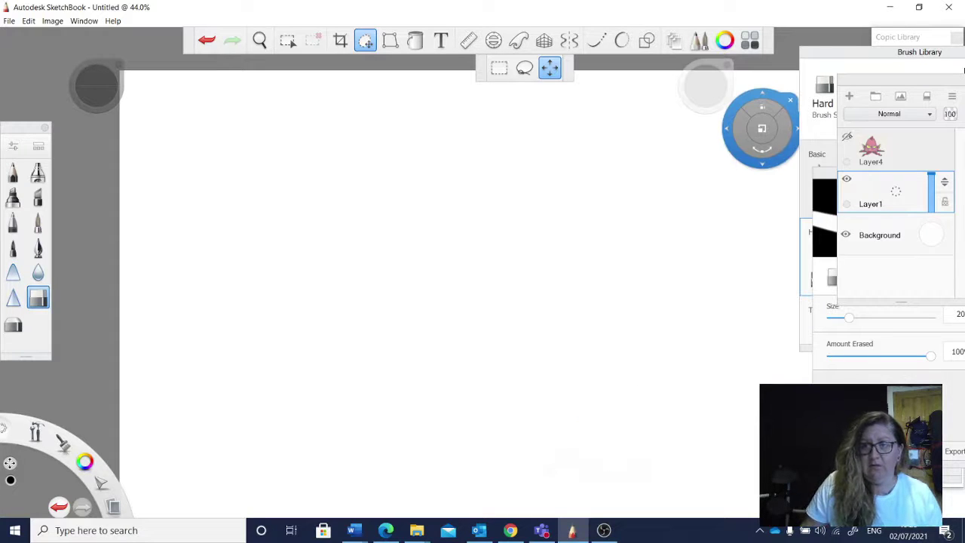
pyautogui.click(847, 136)
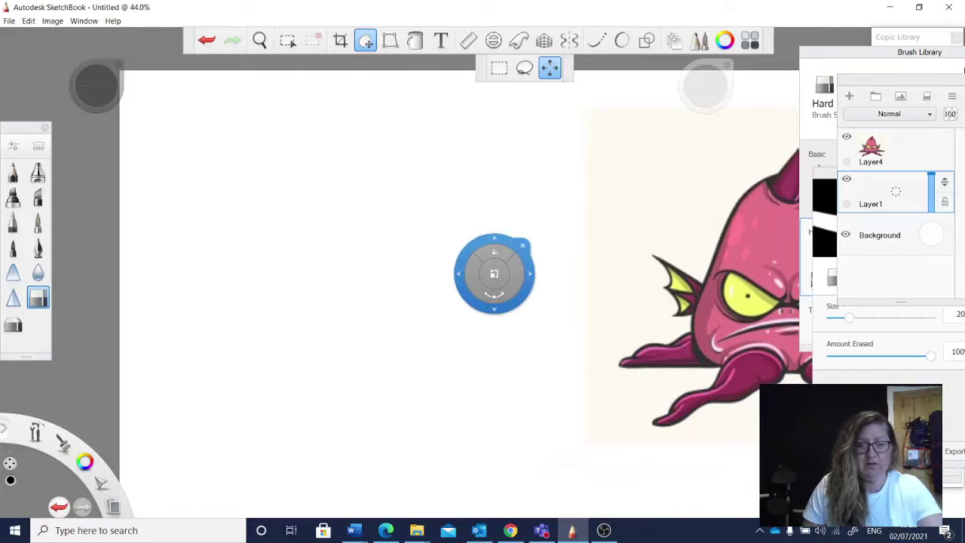
pyautogui.press('space')
pyautogui.moveTo(573, 248); pyautogui.dragTo(514, 236)
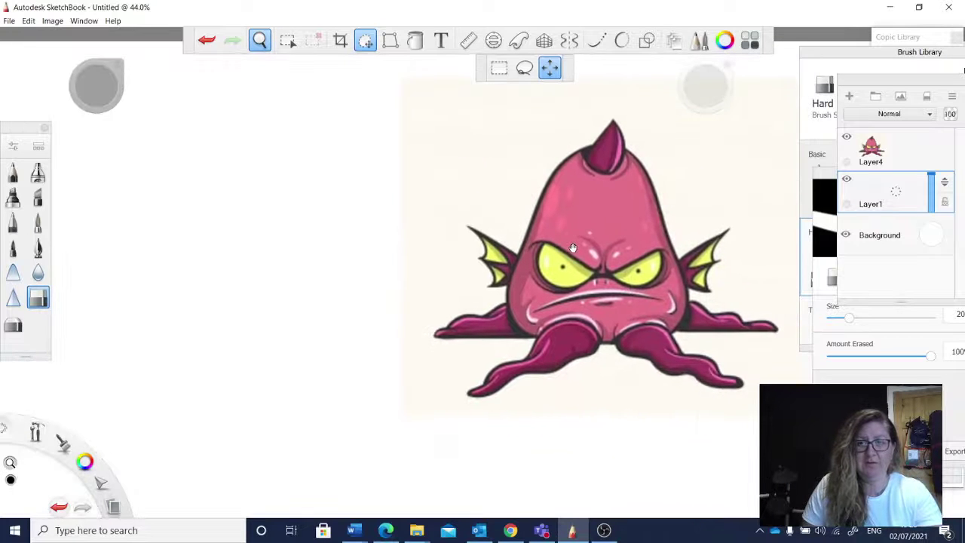
pyautogui.moveTo(573, 248)
pyautogui.mouseDown()
pyautogui.moveTo(671, 249)
pyautogui.moveTo(600, 256)
pyautogui.moveTo(618, 263)
pyautogui.moveTo(586, 251)
pyautogui.mouseUp()
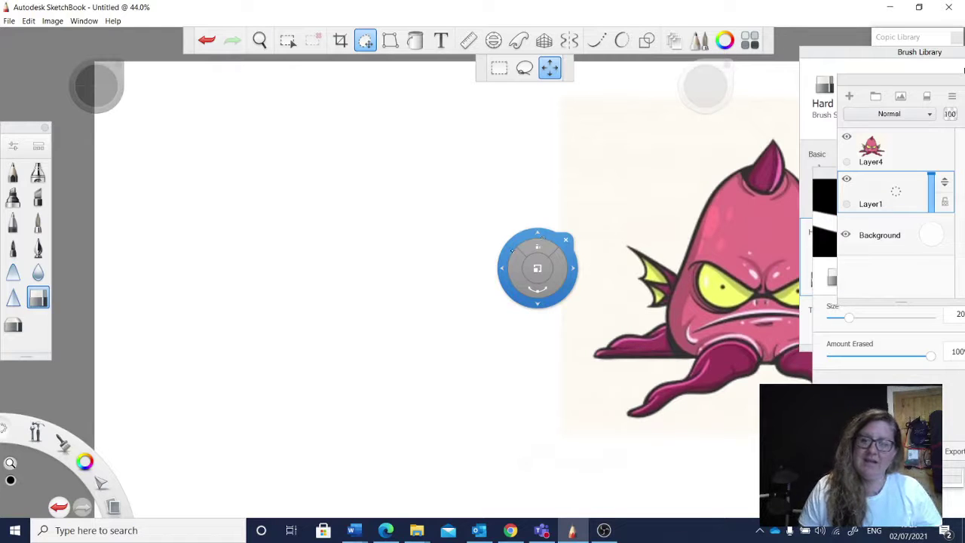
pyautogui.moveTo(510, 255); pyautogui.dragTo(548, 213)
pyautogui.click(603, 199)
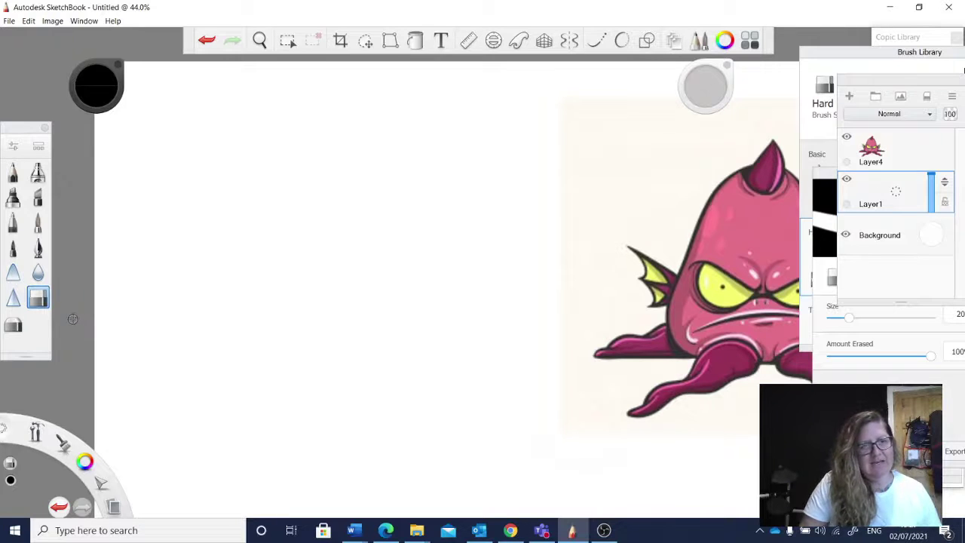
# With the black Pencil, sketch the creature's tall rounded, cone-shaped body on Layer1, with a wavy lower edge, beside the reference picture.
pyautogui.click(13, 172)
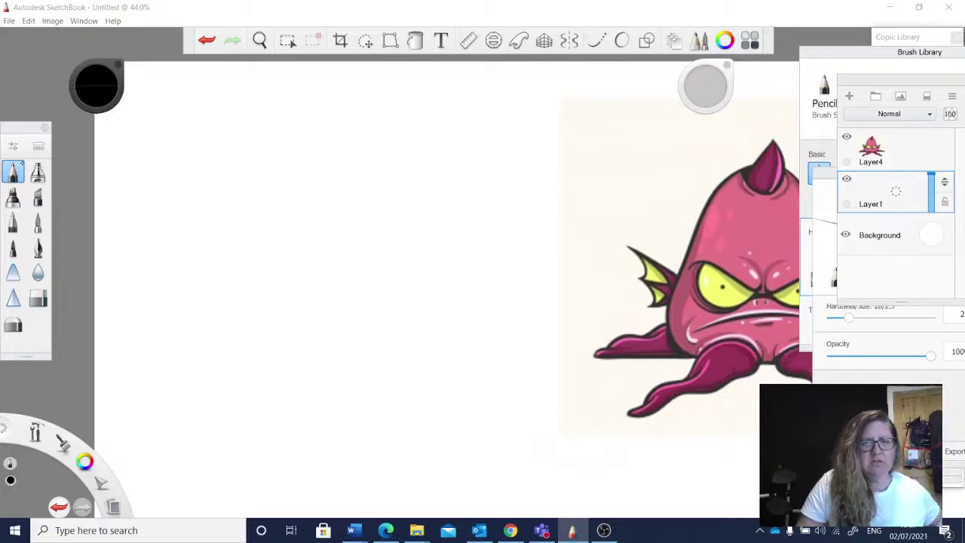
pyautogui.press('space')
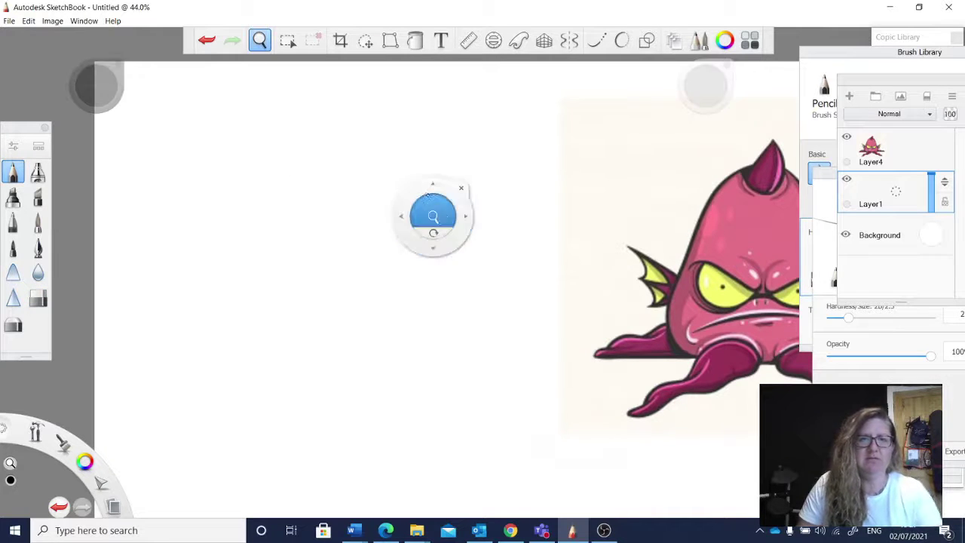
pyautogui.moveTo(470, 178); pyautogui.dragTo(425, 178)
pyautogui.moveTo(238, 328); pyautogui.dragTo(255, 366)
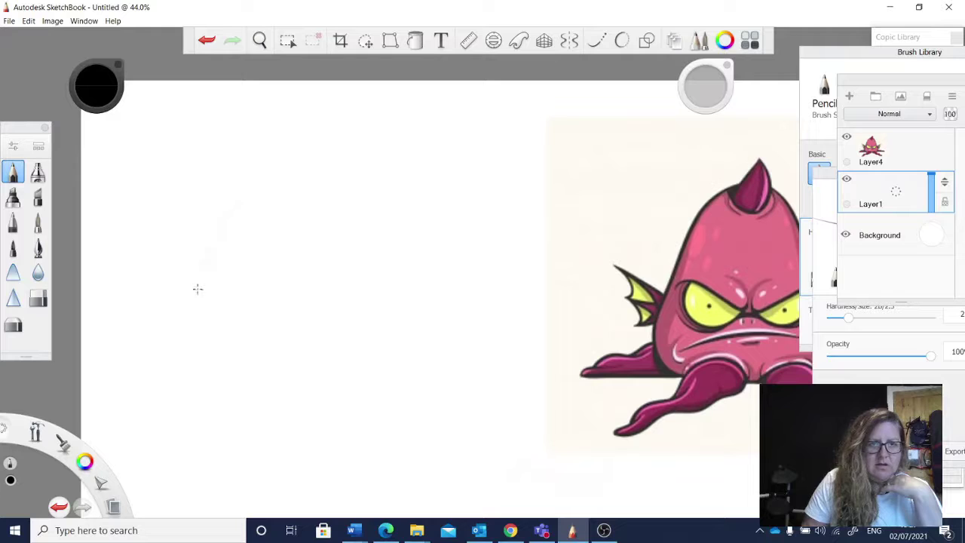
pyautogui.moveTo(251, 188)
pyautogui.mouseDown()
pyautogui.moveTo(204, 269)
pyautogui.moveTo(199, 398)
pyautogui.mouseUp()
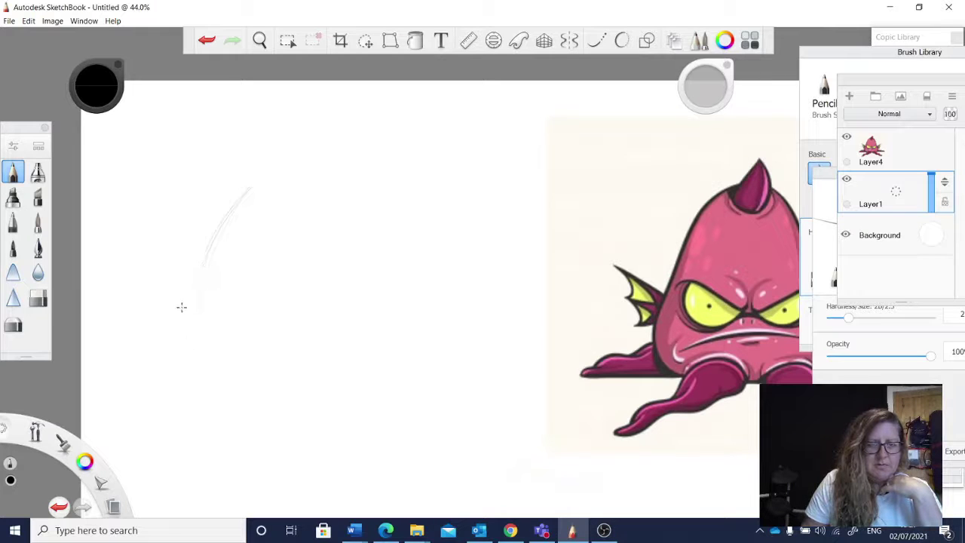
pyautogui.moveTo(182, 308); pyautogui.dragTo(202, 408)
pyautogui.moveTo(252, 187)
pyautogui.mouseDown()
pyautogui.moveTo(193, 317)
pyautogui.moveTo(205, 401)
pyautogui.mouseUp()
pyautogui.moveTo(247, 197)
pyautogui.mouseDown()
pyautogui.moveTo(269, 179)
pyautogui.moveTo(329, 202)
pyautogui.moveTo(380, 273)
pyautogui.mouseUp()
pyautogui.moveTo(327, 201); pyautogui.dragTo(406, 311)
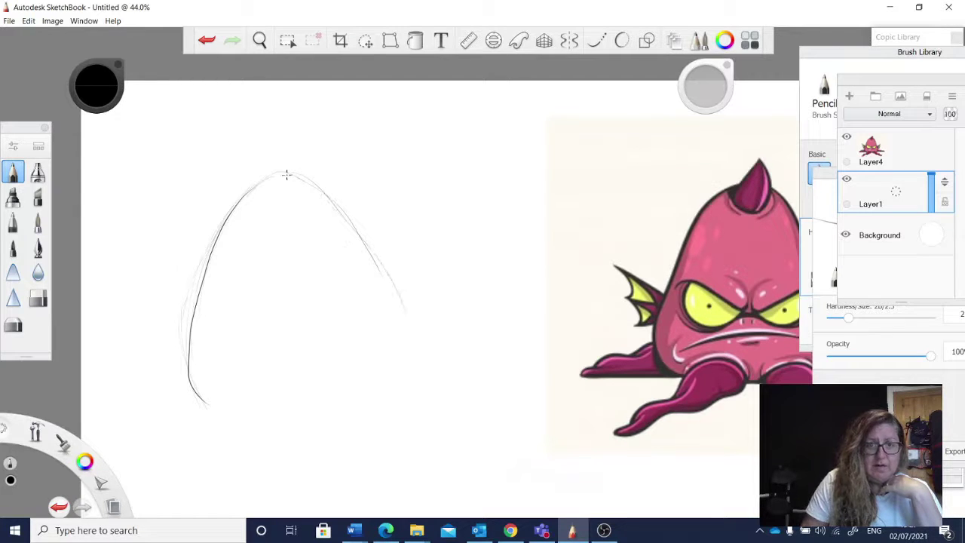
pyautogui.moveTo(286, 175)
pyautogui.mouseDown()
pyautogui.moveTo(333, 202)
pyautogui.moveTo(400, 300)
pyautogui.moveTo(416, 369)
pyautogui.moveTo(404, 396)
pyautogui.mouseUp()
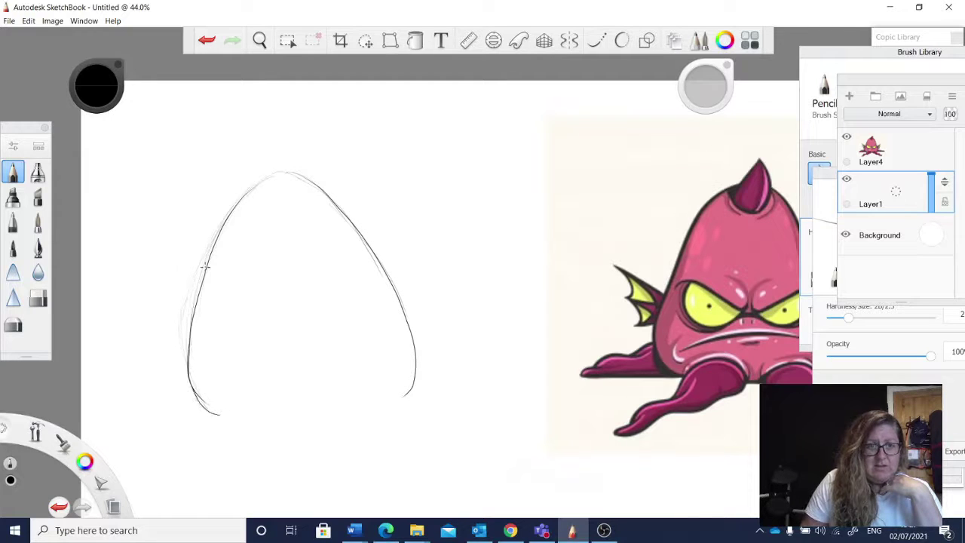
pyautogui.moveTo(205, 266)
pyautogui.mouseDown()
pyautogui.moveTo(219, 413)
pyautogui.moveTo(241, 415)
pyautogui.mouseUp()
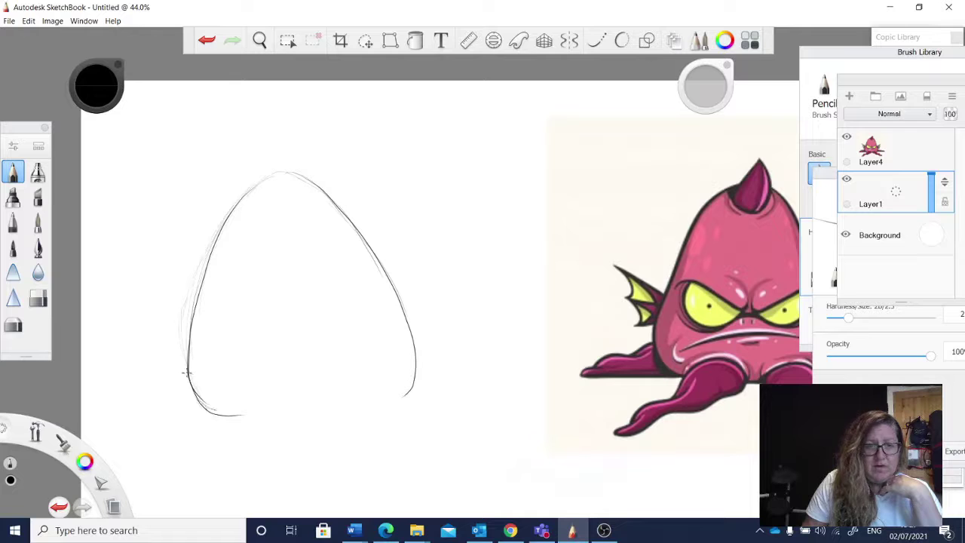
pyautogui.moveTo(187, 372)
pyautogui.mouseDown()
pyautogui.moveTo(215, 410)
pyautogui.moveTo(265, 395)
pyautogui.moveTo(385, 398)
pyautogui.moveTo(324, 393)
pyautogui.moveTo(202, 408)
pyautogui.mouseUp()
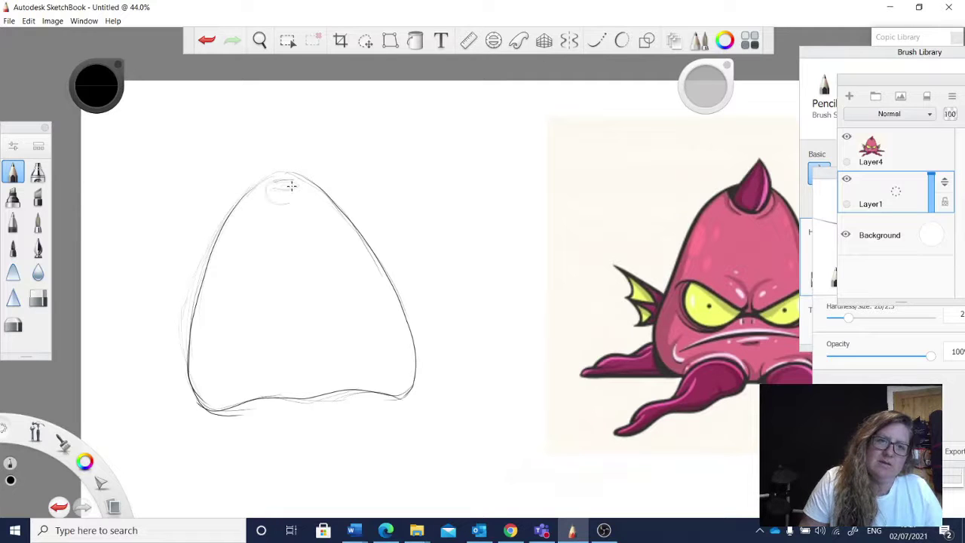
# Sketch a curved, pointed horn rising from a small oval base at the tip of the creature's head.
pyautogui.moveTo(268, 190); pyautogui.dragTo(272, 184)
pyautogui.moveTo(278, 158); pyautogui.dragTo(278, 176)
pyautogui.moveTo(277, 129)
pyautogui.mouseDown()
pyautogui.moveTo(273, 176)
pyautogui.moveTo(305, 178)
pyautogui.moveTo(304, 187)
pyautogui.mouseUp()
pyautogui.moveTo(279, 129)
pyautogui.mouseDown()
pyautogui.moveTo(287, 184)
pyautogui.moveTo(269, 194)
pyautogui.moveTo(300, 193)
pyautogui.moveTo(294, 175)
pyautogui.moveTo(264, 194)
pyautogui.moveTo(298, 196)
pyautogui.mouseUp()
pyautogui.moveTo(278, 131)
pyautogui.mouseDown()
pyautogui.moveTo(269, 179)
pyautogui.moveTo(271, 125)
pyautogui.moveTo(301, 169)
pyautogui.mouseUp()
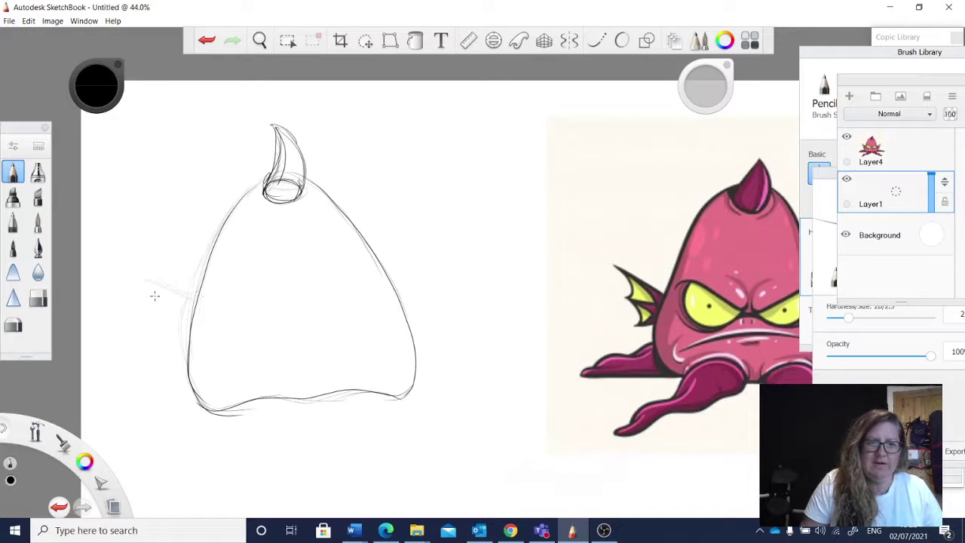
# Sketch a spiky webbed fin on each side of the creature's body at about mid-height.
pyautogui.moveTo(193, 310)
pyautogui.mouseDown()
pyautogui.moveTo(139, 278)
pyautogui.moveTo(148, 323)
pyautogui.moveTo(183, 334)
pyautogui.moveTo(155, 329)
pyautogui.moveTo(159, 353)
pyautogui.moveTo(191, 330)
pyautogui.mouseUp()
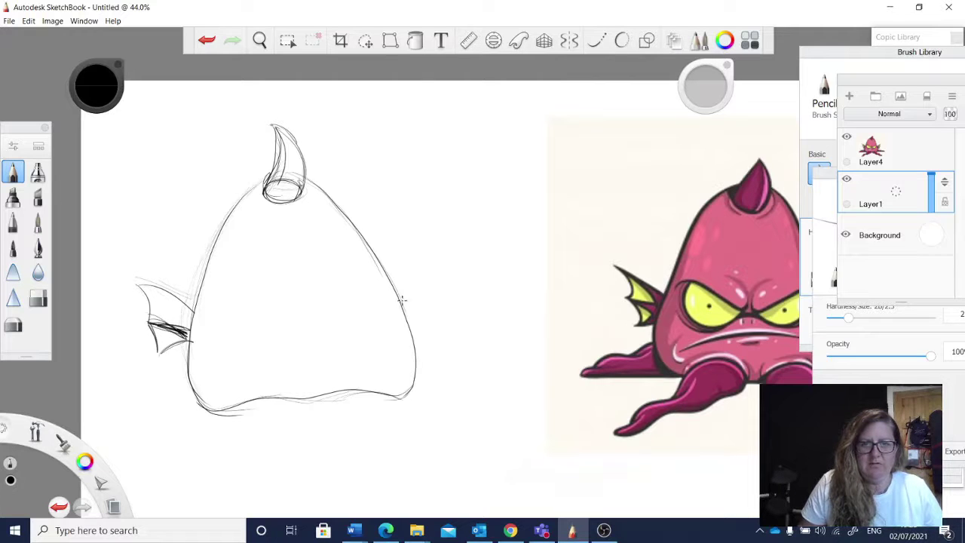
pyautogui.moveTo(396, 305); pyautogui.dragTo(443, 277)
pyautogui.press('space')
pyautogui.moveTo(549, 319); pyautogui.dragTo(453, 303)
pyautogui.moveTo(309, 280)
pyautogui.mouseDown()
pyautogui.moveTo(359, 256)
pyautogui.moveTo(348, 287)
pyautogui.moveTo(305, 286)
pyautogui.moveTo(345, 320)
pyautogui.moveTo(339, 290)
pyautogui.moveTo(350, 291)
pyautogui.mouseUp()
pyautogui.moveTo(349, 267)
pyautogui.mouseDown()
pyautogui.moveTo(348, 292)
pyautogui.moveTo(335, 305)
pyautogui.mouseUp()
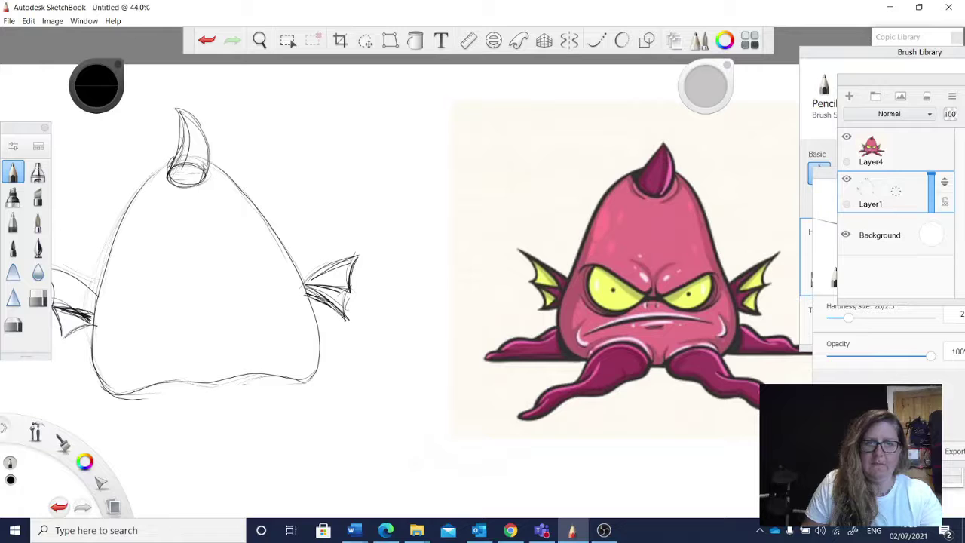
# Sketch the creature's two left tentacles: a rear one with a curled tip and a longer front one tapering outward.
pyautogui.press('space')
pyautogui.moveTo(281, 383); pyautogui.dragTo(332, 339)
pyautogui.moveTo(281, 383)
pyautogui.mouseDown()
pyautogui.moveTo(252, 395)
pyautogui.moveTo(292, 380)
pyautogui.mouseUp()
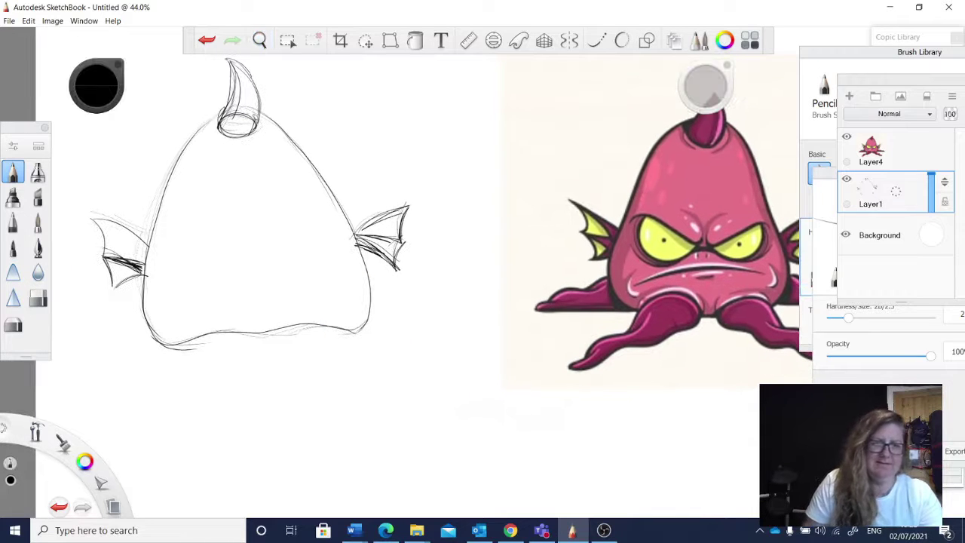
pyautogui.press('space')
pyautogui.moveTo(345, 285); pyautogui.dragTo(315, 305)
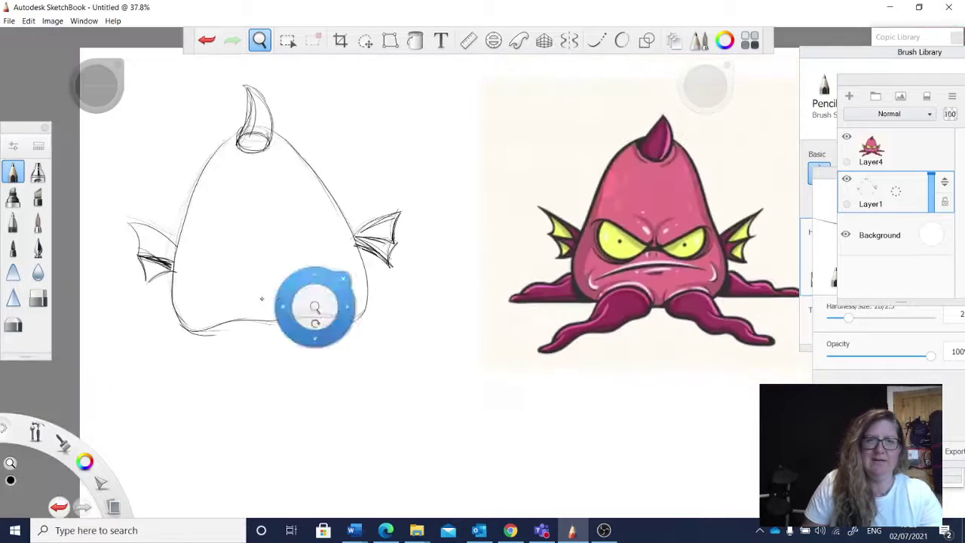
pyautogui.moveTo(209, 288)
pyautogui.mouseDown()
pyautogui.moveTo(294, 316)
pyautogui.moveTo(222, 284)
pyautogui.mouseUp()
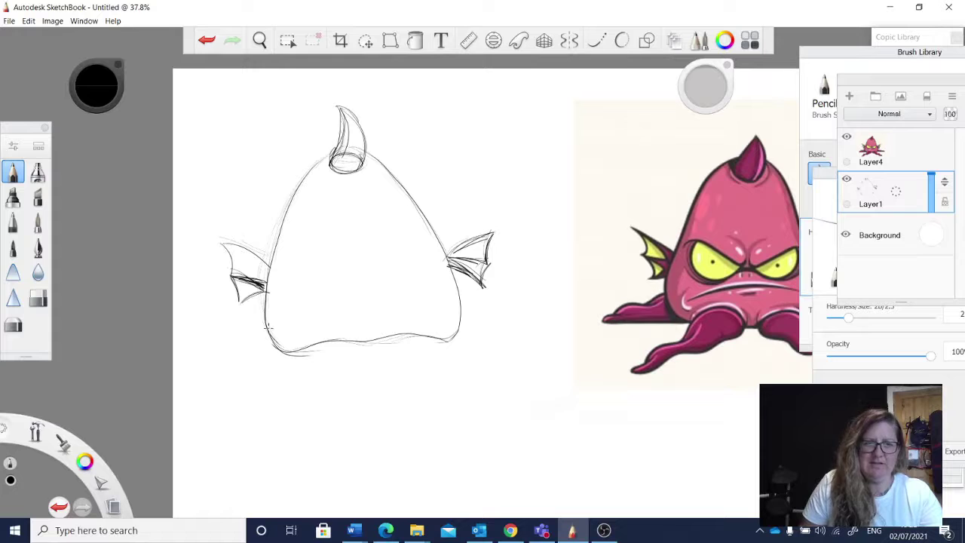
pyautogui.moveTo(259, 324)
pyautogui.mouseDown()
pyautogui.moveTo(181, 354)
pyautogui.moveTo(193, 363)
pyautogui.moveTo(272, 360)
pyautogui.mouseUp()
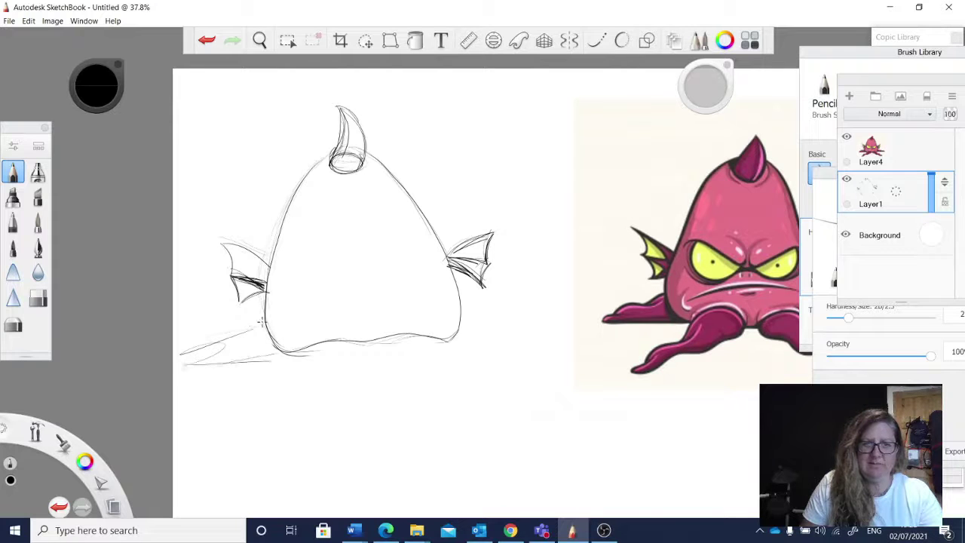
pyautogui.moveTo(260, 322)
pyautogui.mouseDown()
pyautogui.moveTo(185, 355)
pyautogui.moveTo(195, 345)
pyautogui.moveTo(191, 358)
pyautogui.moveTo(252, 341)
pyautogui.mouseUp()
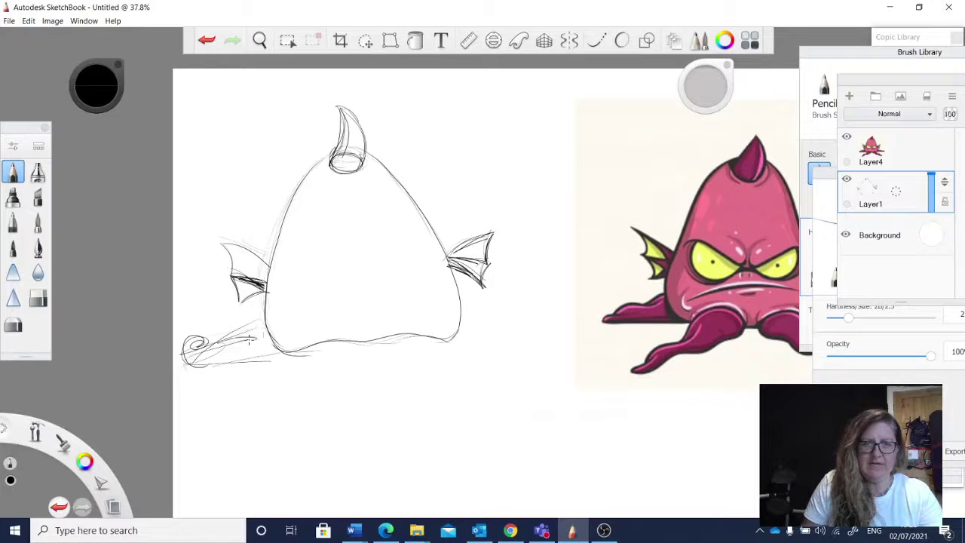
pyautogui.moveTo(318, 343)
pyautogui.mouseDown()
pyautogui.moveTo(240, 417)
pyautogui.moveTo(225, 416)
pyautogui.mouseUp()
pyautogui.moveTo(266, 391)
pyautogui.mouseDown()
pyautogui.moveTo(215, 421)
pyautogui.moveTo(258, 427)
pyautogui.moveTo(351, 345)
pyautogui.moveTo(268, 419)
pyautogui.moveTo(287, 375)
pyautogui.moveTo(199, 431)
pyautogui.moveTo(243, 427)
pyautogui.mouseUp()
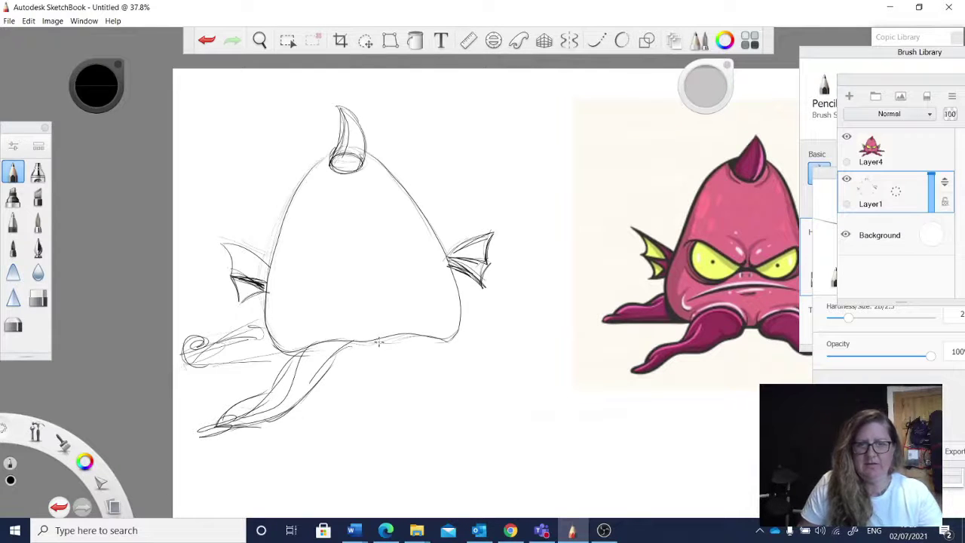
# Sketch the creature's two right tentacles: a tapering front one and a rear one ending in a spiral curl.
pyautogui.moveTo(379, 343)
pyautogui.mouseDown()
pyautogui.moveTo(422, 387)
pyautogui.moveTo(385, 361)
pyautogui.moveTo(497, 421)
pyautogui.mouseUp()
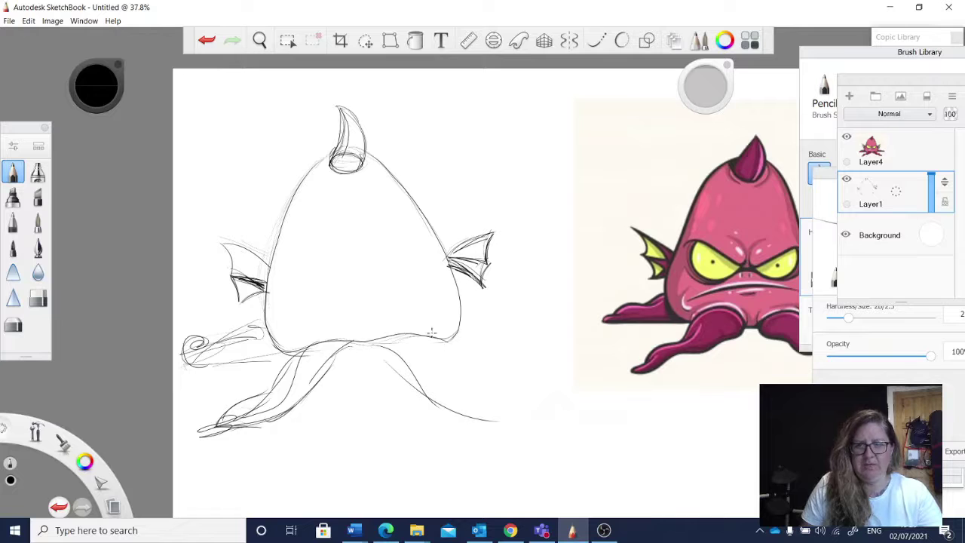
pyautogui.moveTo(431, 332); pyautogui.dragTo(495, 391)
pyautogui.moveTo(429, 352); pyautogui.dragTo(507, 398)
pyautogui.moveTo(419, 377)
pyautogui.mouseDown()
pyautogui.moveTo(481, 413)
pyautogui.moveTo(499, 411)
pyautogui.mouseUp()
pyautogui.moveTo(432, 392); pyautogui.dragTo(534, 408)
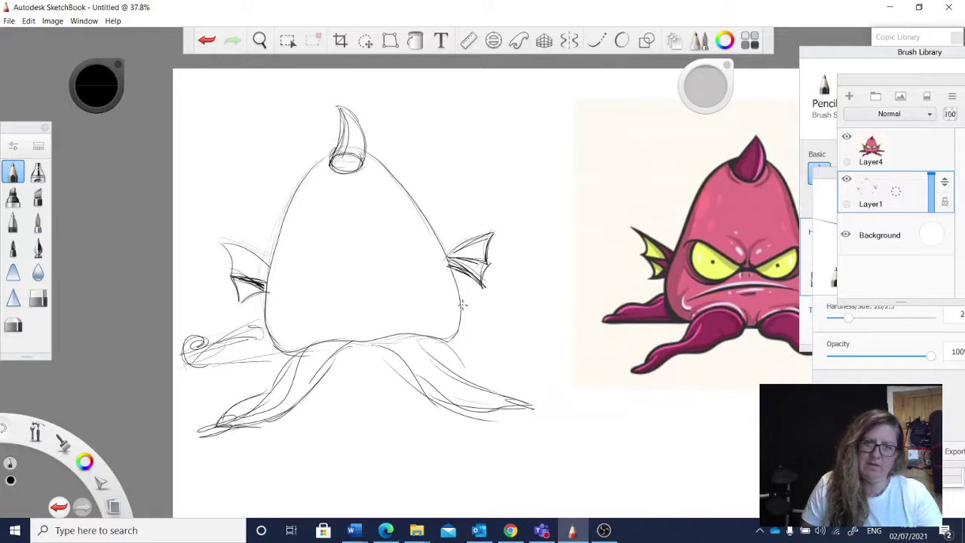
pyautogui.moveTo(474, 305)
pyautogui.mouseDown()
pyautogui.moveTo(506, 324)
pyautogui.moveTo(545, 298)
pyautogui.moveTo(545, 313)
pyautogui.moveTo(520, 288)
pyautogui.moveTo(528, 332)
pyautogui.moveTo(482, 315)
pyautogui.moveTo(456, 321)
pyautogui.moveTo(550, 349)
pyautogui.mouseUp()
pyautogui.press('space')
pyautogui.moveTo(566, 386)
pyautogui.mouseDown()
pyautogui.moveTo(536, 356)
pyautogui.moveTo(554, 359)
pyautogui.mouseUp()
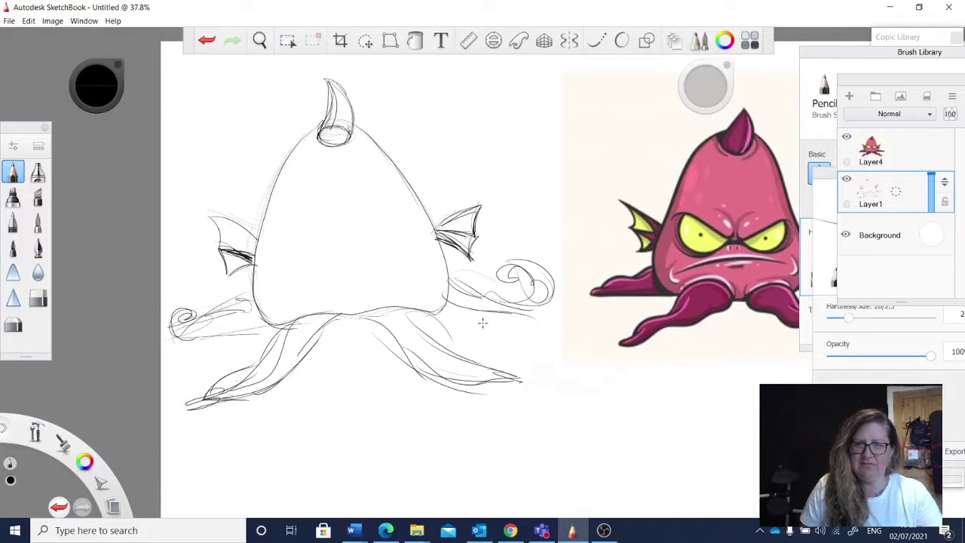
# Sketch a wide frowning mouth with creased corners low on the body, and a small peaked nose line above it.
pyautogui.press('space')
pyautogui.moveTo(490, 327); pyautogui.dragTo(386, 348)
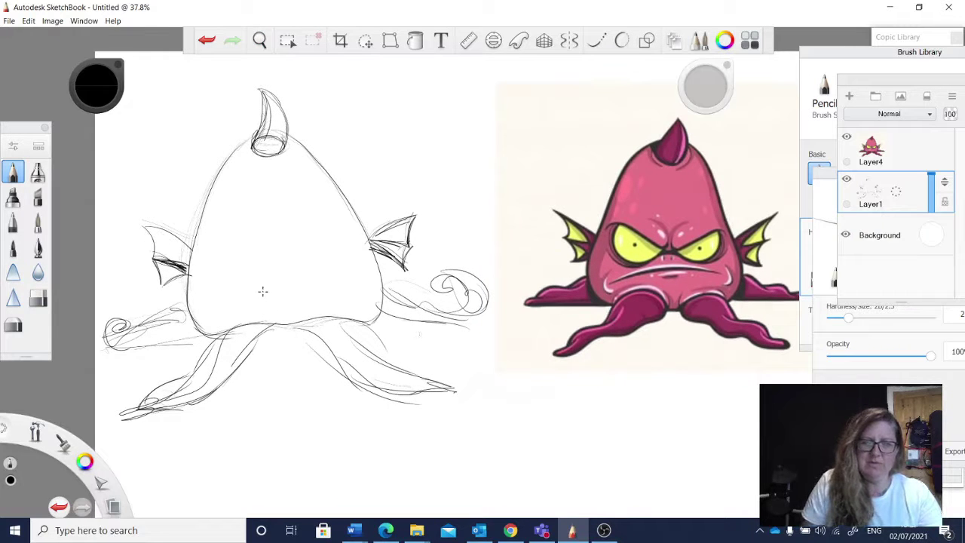
pyautogui.moveTo(209, 310)
pyautogui.mouseDown()
pyautogui.moveTo(301, 280)
pyautogui.moveTo(333, 285)
pyautogui.moveTo(318, 279)
pyautogui.mouseUp()
pyautogui.moveTo(220, 295)
pyautogui.mouseDown()
pyautogui.moveTo(265, 283)
pyautogui.moveTo(247, 286)
pyautogui.mouseUp()
pyautogui.moveTo(217, 299)
pyautogui.mouseDown()
pyautogui.moveTo(247, 285)
pyautogui.moveTo(332, 284)
pyautogui.moveTo(344, 270)
pyautogui.moveTo(360, 285)
pyautogui.mouseUp()
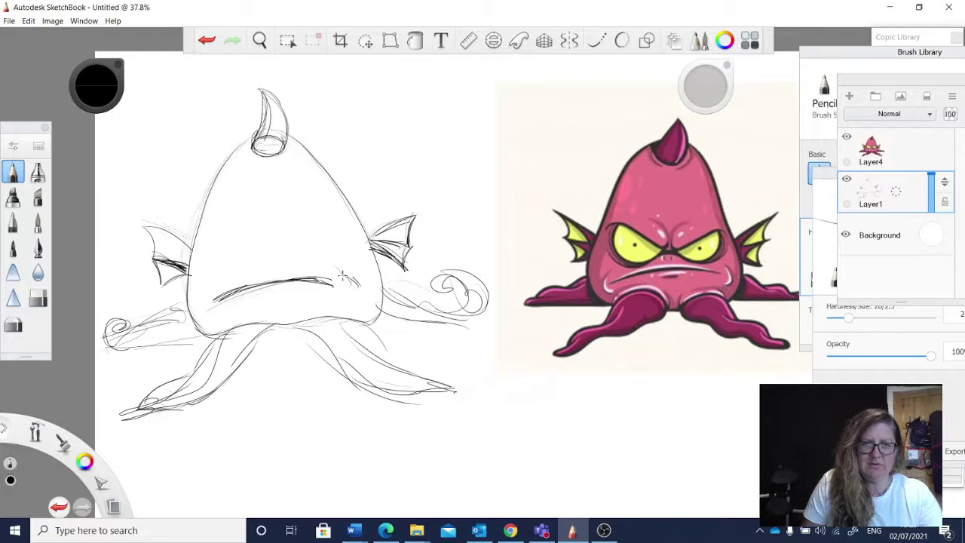
pyautogui.moveTo(205, 291); pyautogui.dragTo(209, 309)
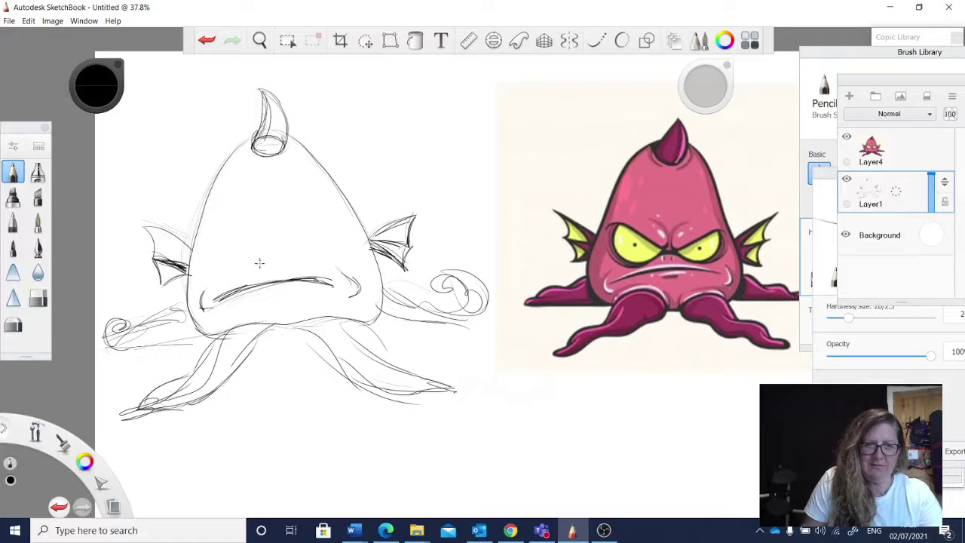
pyautogui.moveTo(299, 258); pyautogui.dragTo(279, 257)
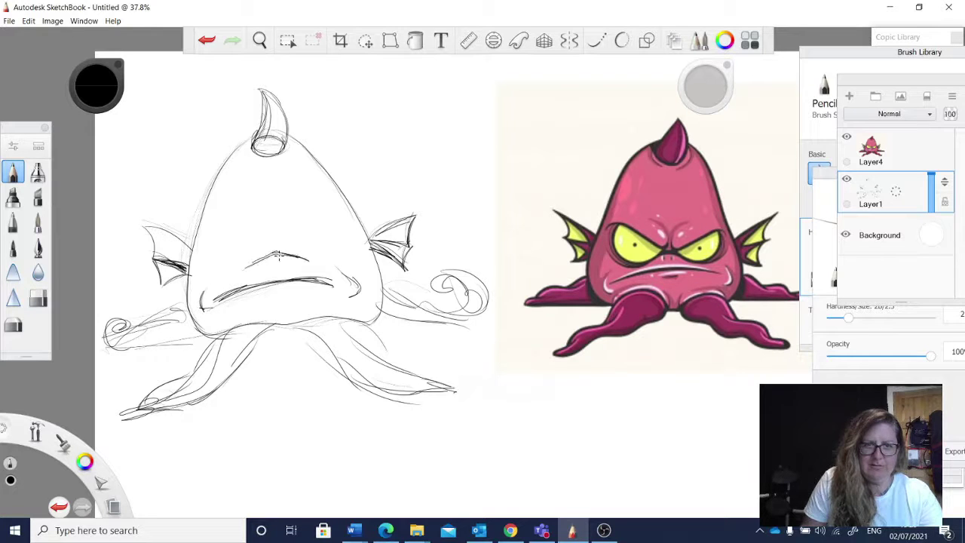
# Sketch the outlines of two angry eyes above the nose, with heavy brow lines slanting down toward the centre.
pyautogui.moveTo(219, 227)
pyautogui.mouseDown()
pyautogui.moveTo(264, 231)
pyautogui.moveTo(225, 222)
pyautogui.moveTo(218, 254)
pyautogui.moveTo(230, 260)
pyautogui.moveTo(212, 231)
pyautogui.moveTo(205, 245)
pyautogui.moveTo(221, 241)
pyautogui.moveTo(233, 253)
pyautogui.mouseUp()
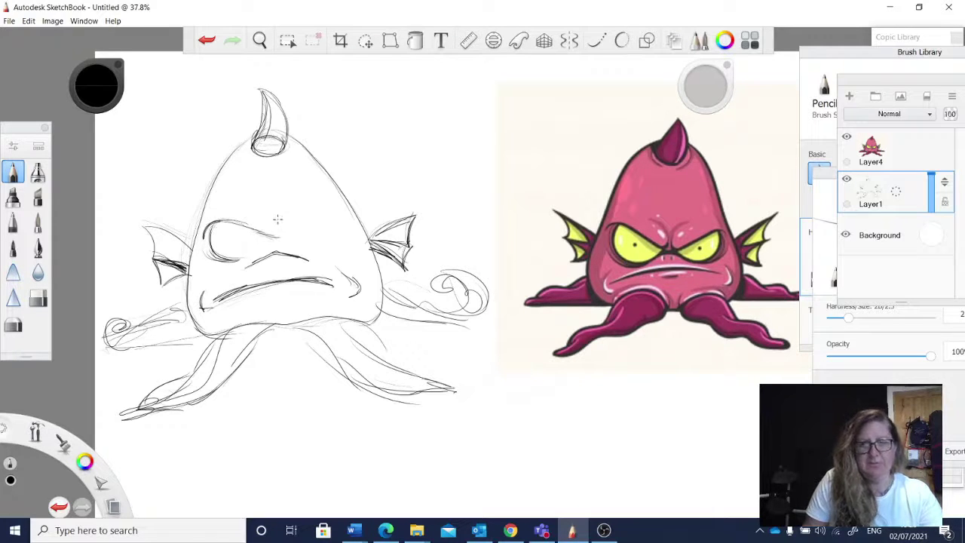
pyautogui.moveTo(272, 238)
pyautogui.mouseDown()
pyautogui.moveTo(234, 220)
pyautogui.moveTo(264, 233)
pyautogui.moveTo(207, 220)
pyautogui.moveTo(221, 216)
pyautogui.moveTo(203, 225)
pyautogui.mouseUp()
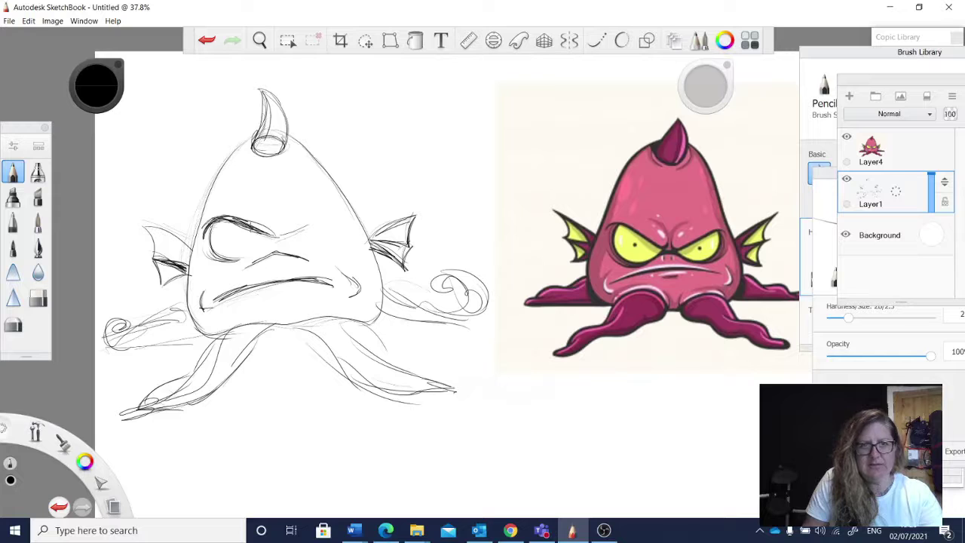
pyautogui.moveTo(281, 238)
pyautogui.mouseDown()
pyautogui.moveTo(243, 221)
pyautogui.moveTo(336, 218)
pyautogui.mouseUp()
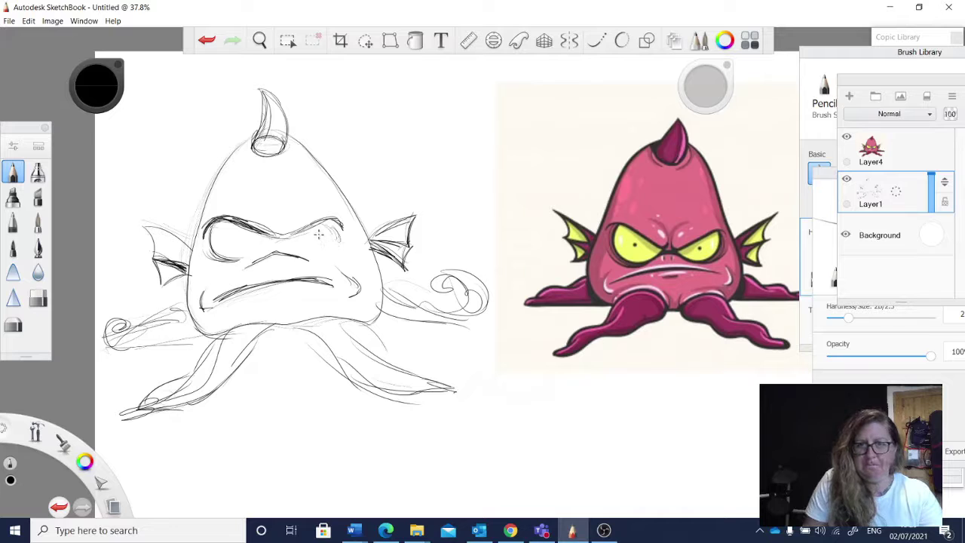
pyautogui.moveTo(301, 242)
pyautogui.mouseDown()
pyautogui.moveTo(333, 242)
pyautogui.moveTo(317, 248)
pyautogui.moveTo(327, 224)
pyautogui.moveTo(331, 240)
pyautogui.moveTo(330, 224)
pyautogui.moveTo(303, 253)
pyautogui.mouseUp()
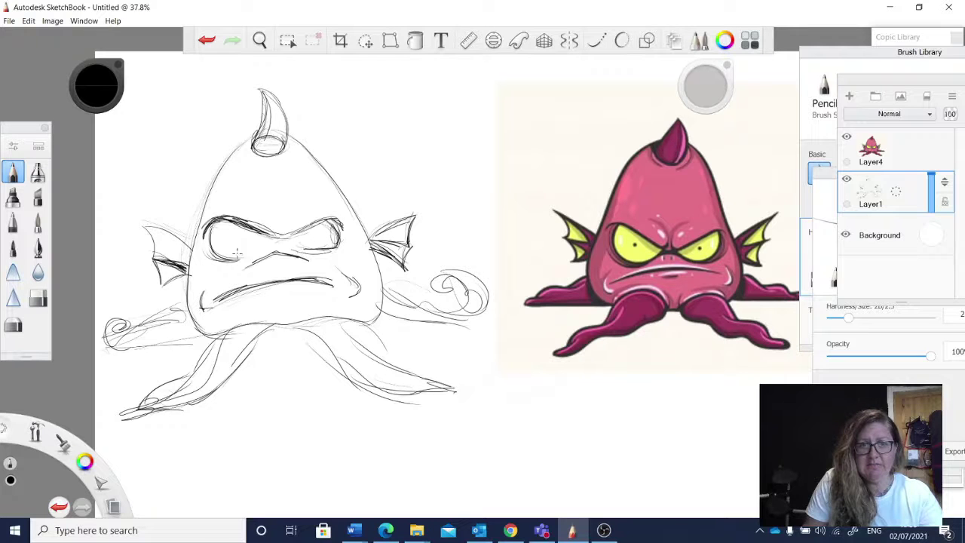
pyautogui.moveTo(231, 256); pyautogui.dragTo(246, 256)
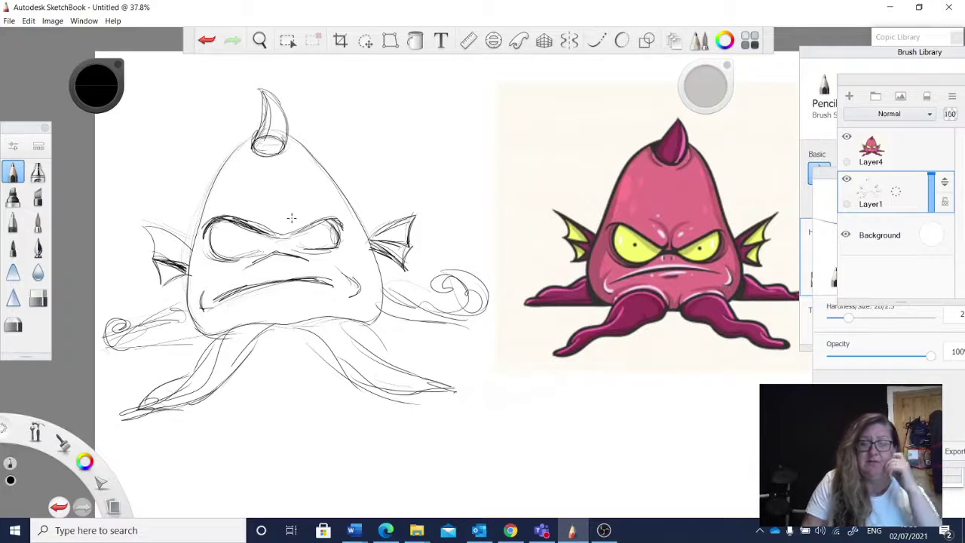
pyautogui.moveTo(333, 252)
pyautogui.mouseDown()
pyautogui.moveTo(344, 236)
pyautogui.moveTo(335, 253)
pyautogui.mouseUp()
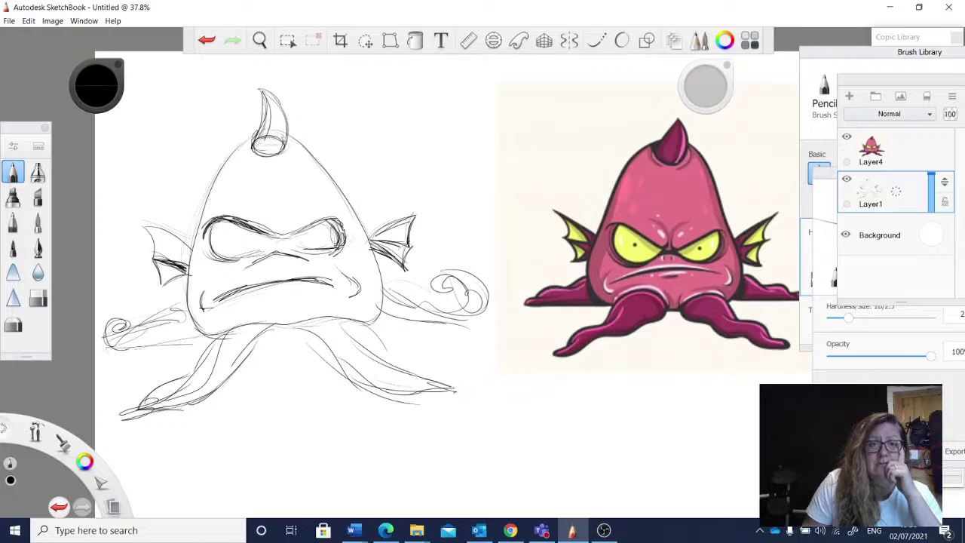
# Sketch curved inner lines inside both of the creature's eyes, with strokes along the lower lid of the left eye.
pyautogui.moveTo(320, 222)
pyautogui.mouseDown()
pyautogui.moveTo(329, 248)
pyautogui.moveTo(304, 252)
pyautogui.mouseUp()
pyautogui.moveTo(225, 229); pyautogui.dragTo(218, 252)
pyautogui.moveTo(223, 219)
pyautogui.mouseDown()
pyautogui.moveTo(215, 252)
pyautogui.moveTo(267, 249)
pyautogui.mouseUp()
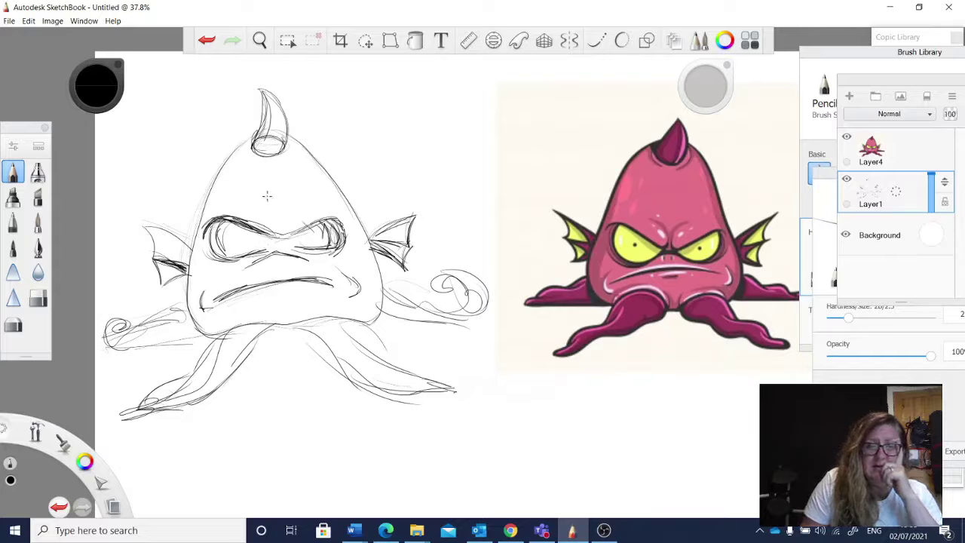
# Sketch frown creases between the brows and small skin spots along the left side of the forehead and cheek.
pyautogui.moveTo(270, 205)
pyautogui.mouseDown()
pyautogui.moveTo(278, 223)
pyautogui.moveTo(293, 198)
pyautogui.moveTo(276, 234)
pyautogui.mouseUp()
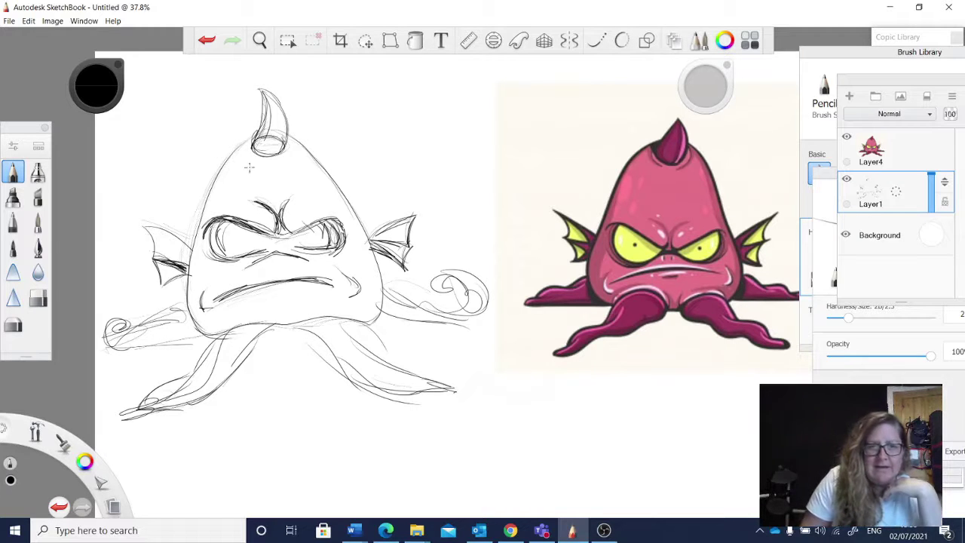
pyautogui.moveTo(249, 167)
pyautogui.mouseDown()
pyautogui.moveTo(224, 173)
pyautogui.moveTo(236, 180)
pyautogui.moveTo(222, 199)
pyautogui.moveTo(214, 182)
pyautogui.moveTo(218, 209)
pyautogui.mouseUp()
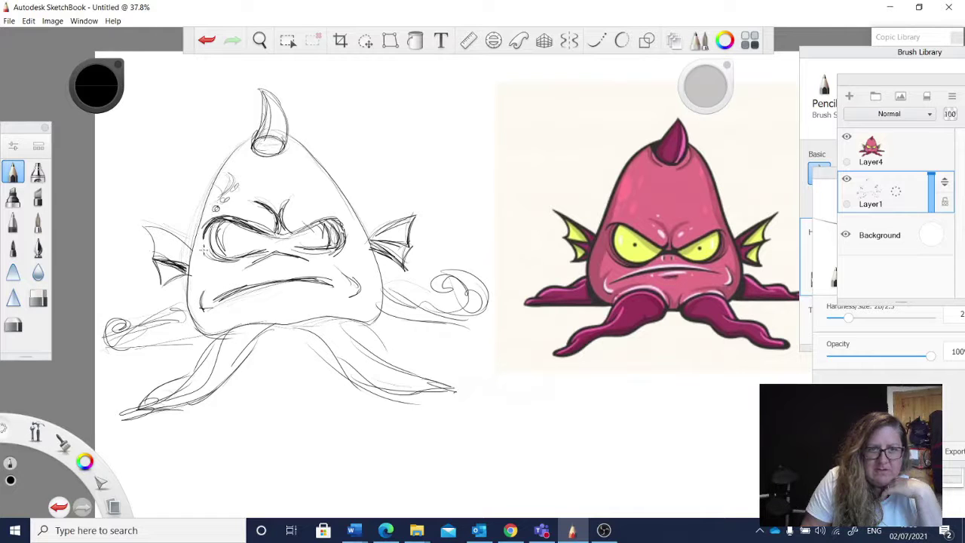
pyautogui.moveTo(206, 263); pyautogui.dragTo(195, 281)
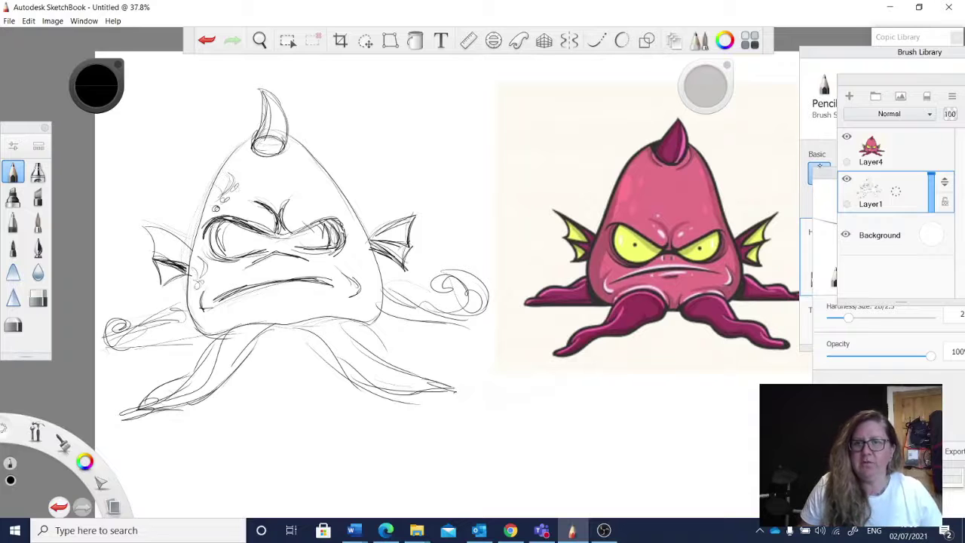
# Hide Layer4, which holds the coloured reference picture.
pyautogui.click(816, 154)
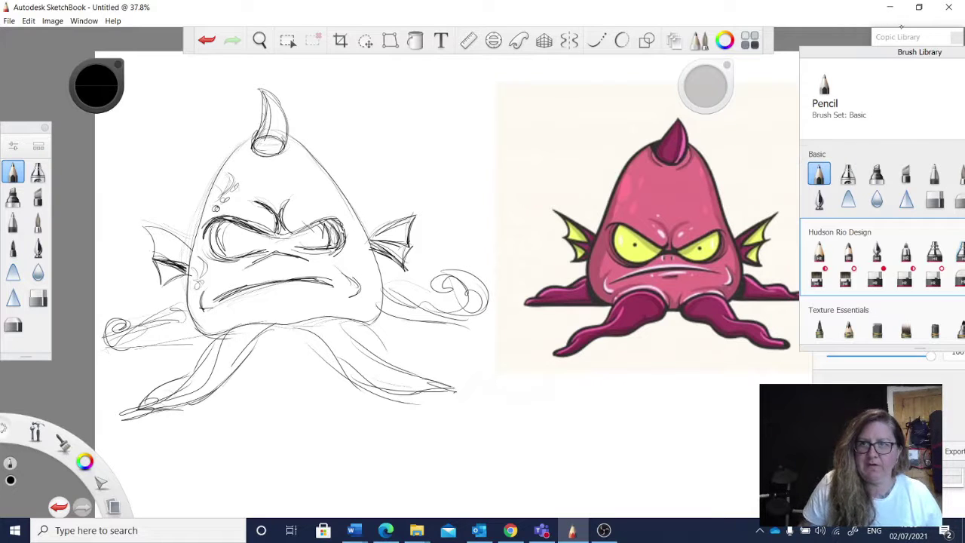
pyautogui.click(673, 40)
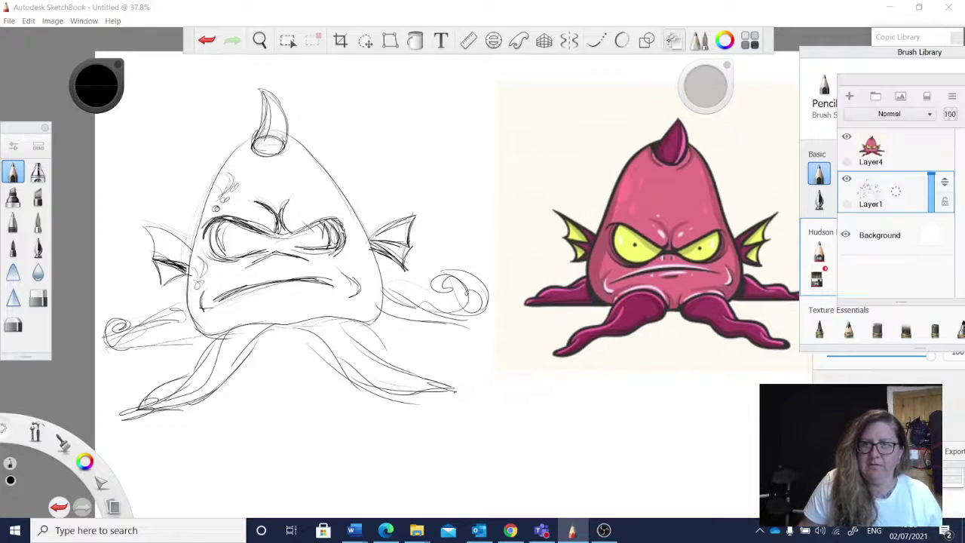
pyautogui.click(846, 137)
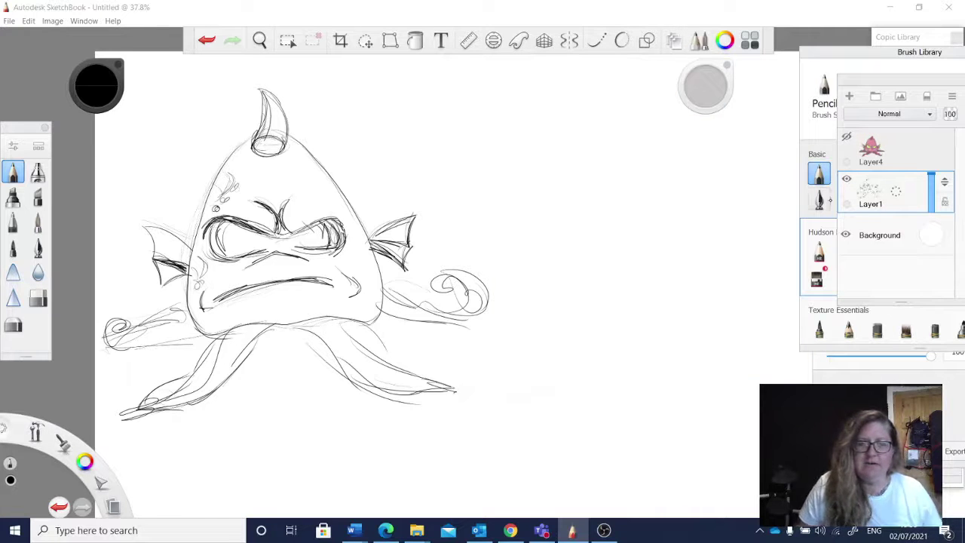
# Move the whole pencil sketch right and slightly down to the middle of the canvas.
pyautogui.click(365, 40)
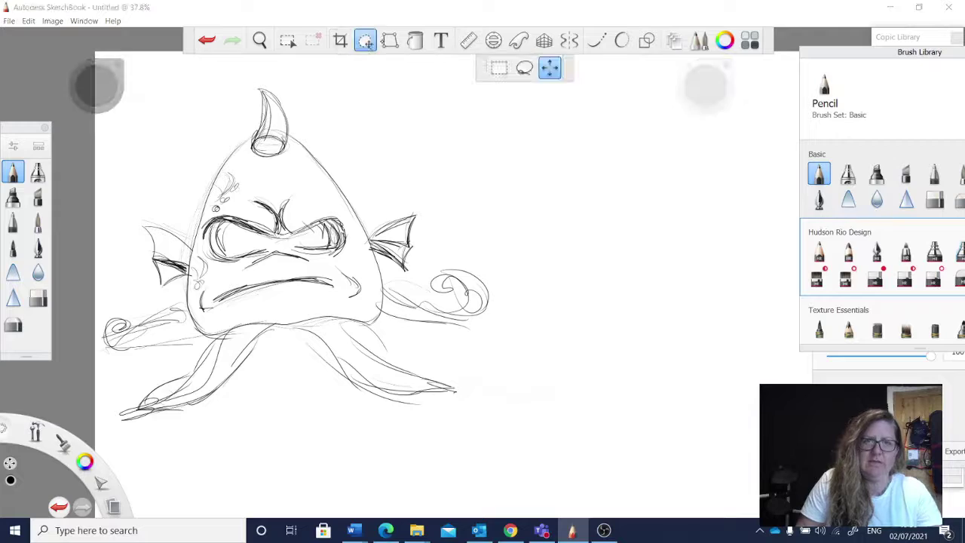
pyautogui.moveTo(369, 274)
pyautogui.mouseDown()
pyautogui.moveTo(539, 297)
pyautogui.moveTo(535, 311)
pyautogui.moveTo(549, 309)
pyautogui.moveTo(528, 308)
pyautogui.mouseUp()
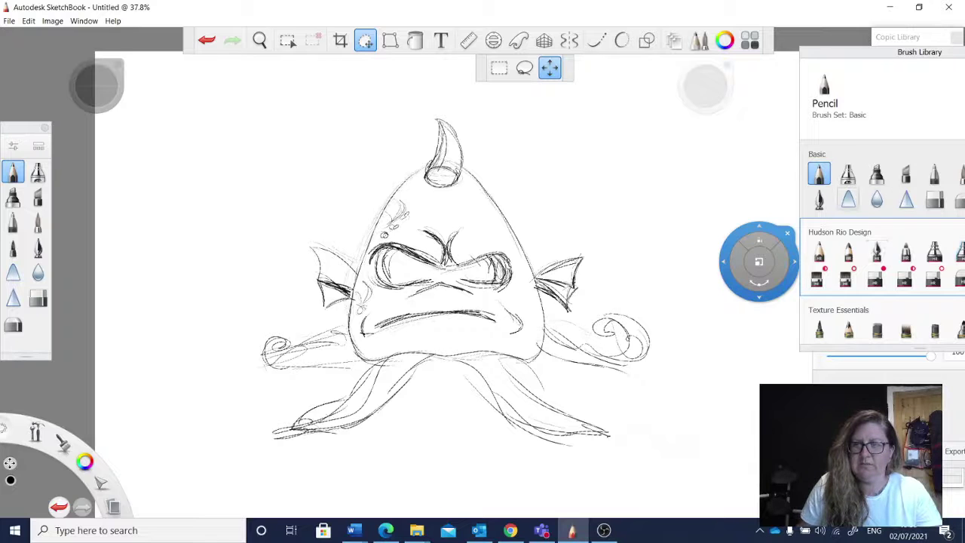
pyautogui.moveTo(666, 104); pyautogui.dragTo(637, 85)
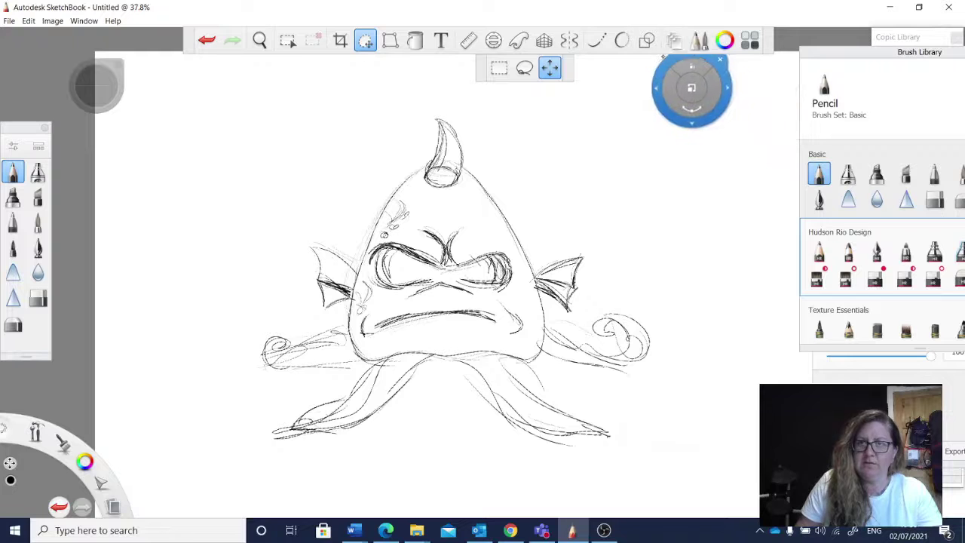
# Add a new empty layer directly above the sketch on Layer1, beneath the hidden reference layer.
pyautogui.click(675, 42)
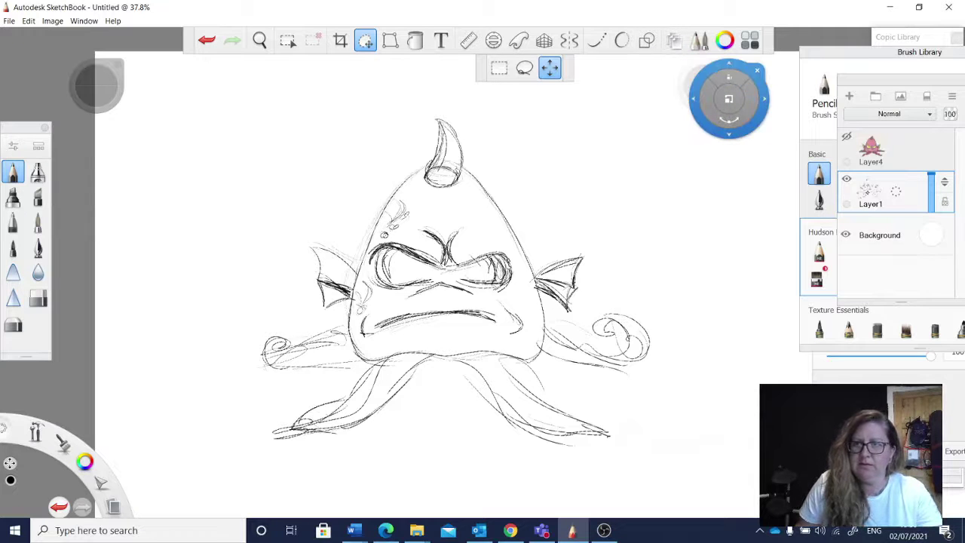
pyautogui.moveTo(870, 191); pyautogui.dragTo(879, 154)
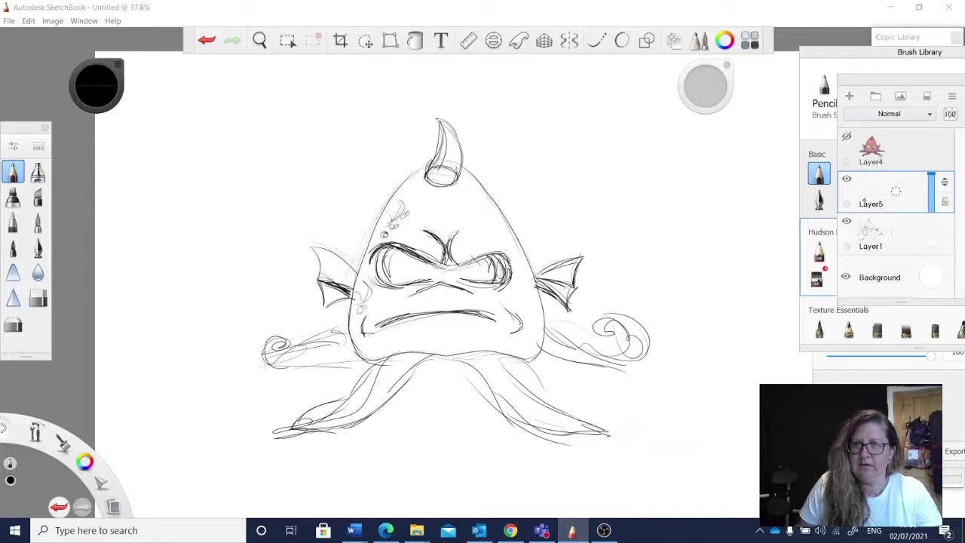
pyautogui.click(933, 166)
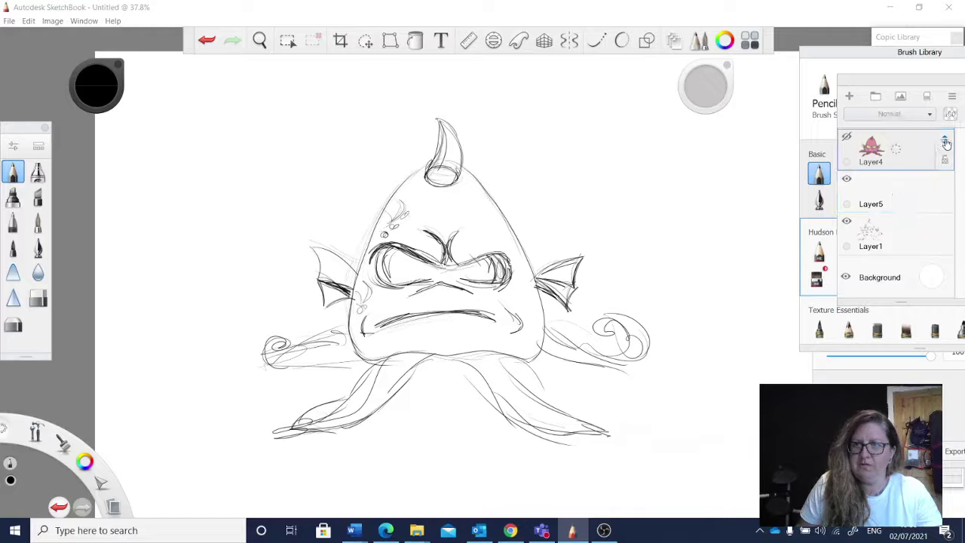
pyautogui.moveTo(938, 200); pyautogui.dragTo(946, 161)
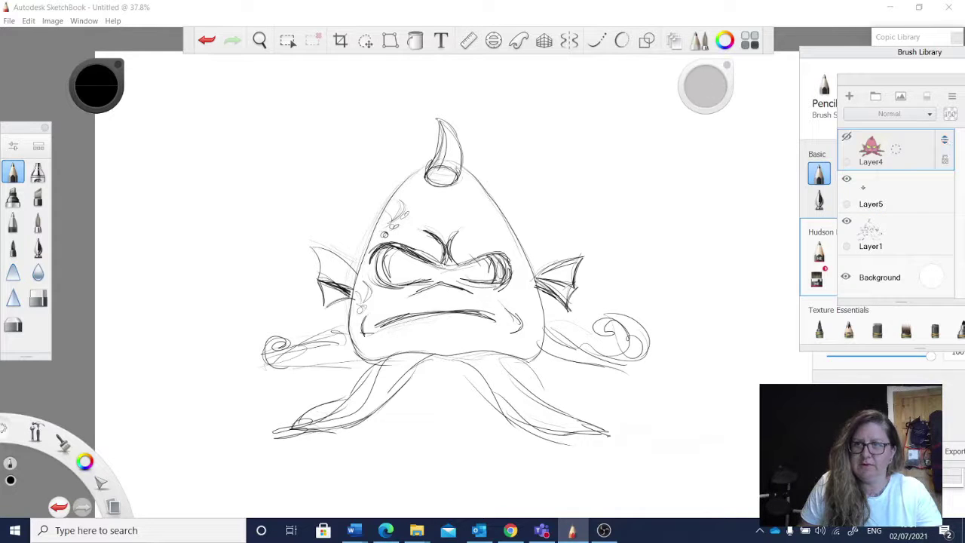
# Lower the opacity of the rough sketch on Layer1 to 27 and make Layer5 the active layer.
pyautogui.click(885, 233)
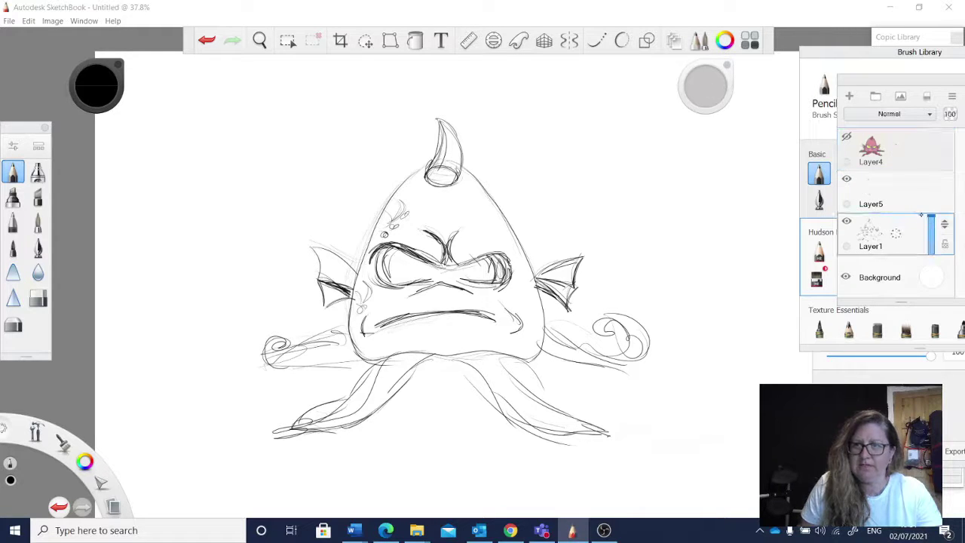
pyautogui.moveTo(932, 217); pyautogui.dragTo(931, 245)
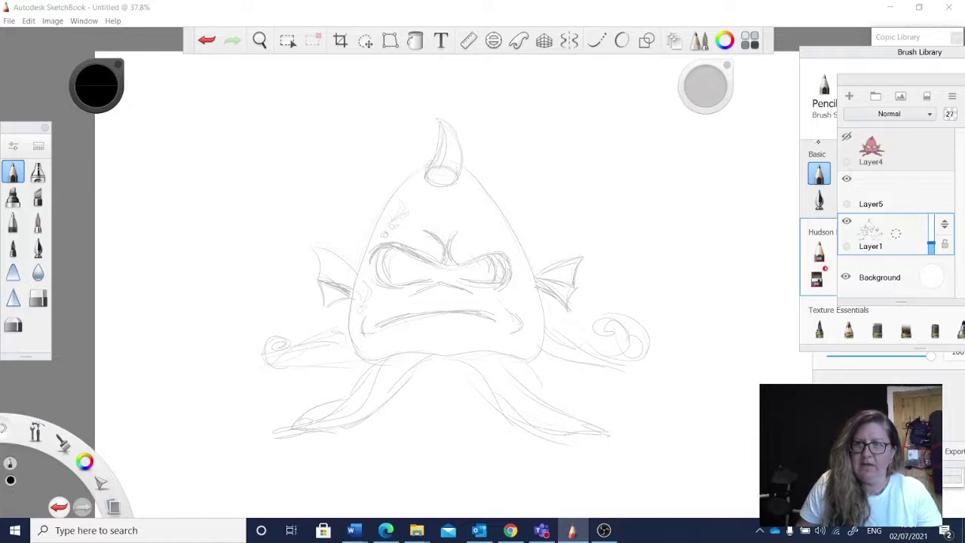
pyautogui.click(867, 194)
# Trace the left side of the creature's head on Layer5 with dark layered pencil strokes, from the horn base down to the cheek.
pyautogui.press('space')
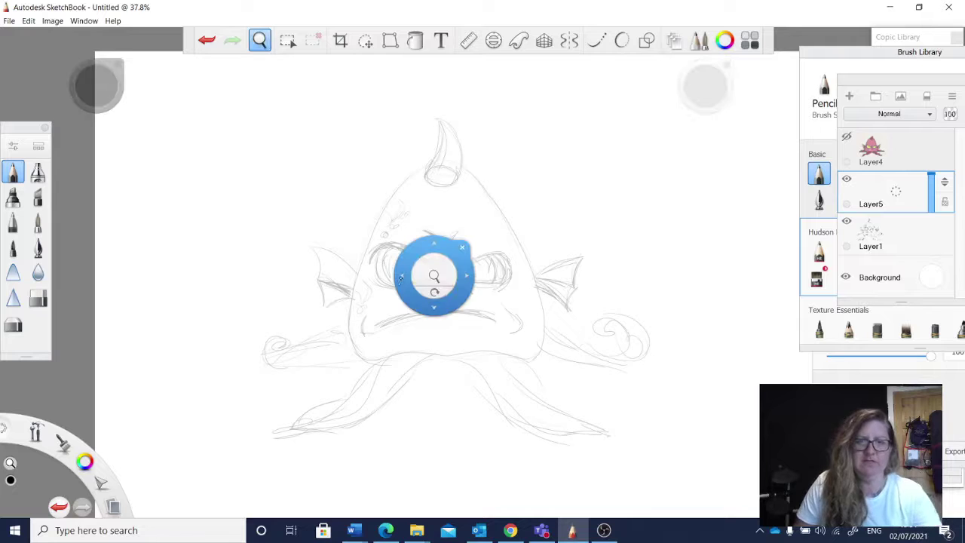
pyautogui.moveTo(418, 270); pyautogui.dragTo(455, 231)
pyautogui.moveTo(436, 385); pyautogui.dragTo(418, 343)
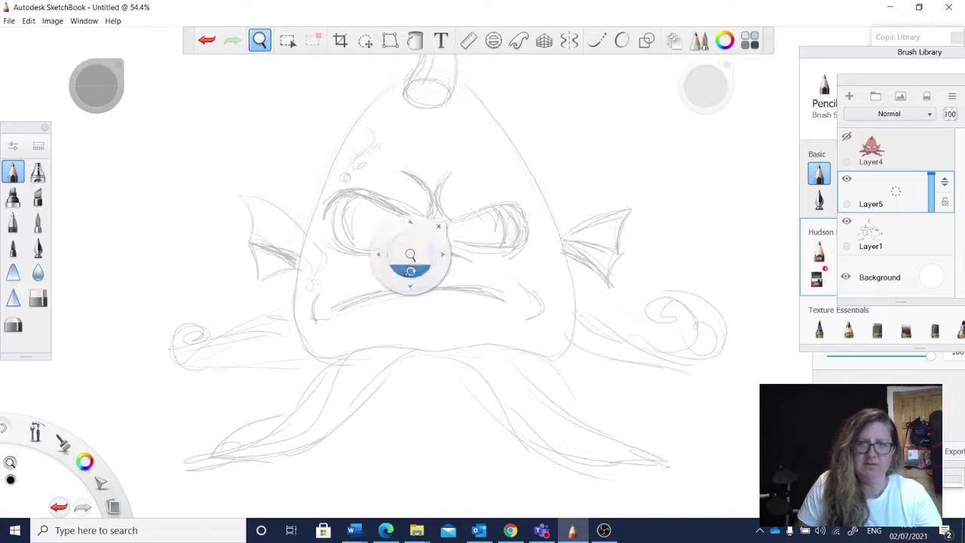
pyautogui.moveTo(422, 242); pyautogui.dragTo(415, 254)
pyautogui.moveTo(424, 212); pyautogui.dragTo(444, 221)
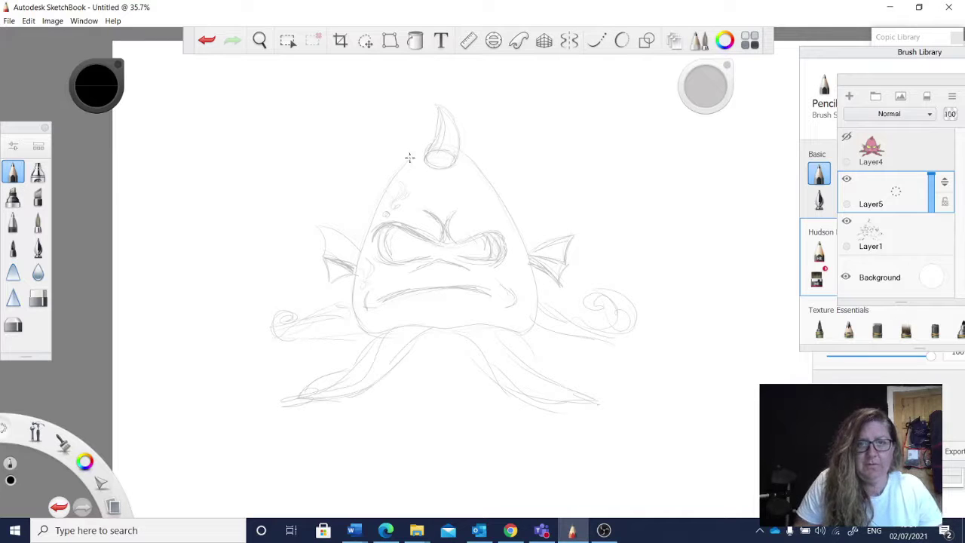
pyautogui.moveTo(408, 158); pyautogui.dragTo(358, 260)
pyautogui.moveTo(380, 198); pyautogui.dragTo(361, 286)
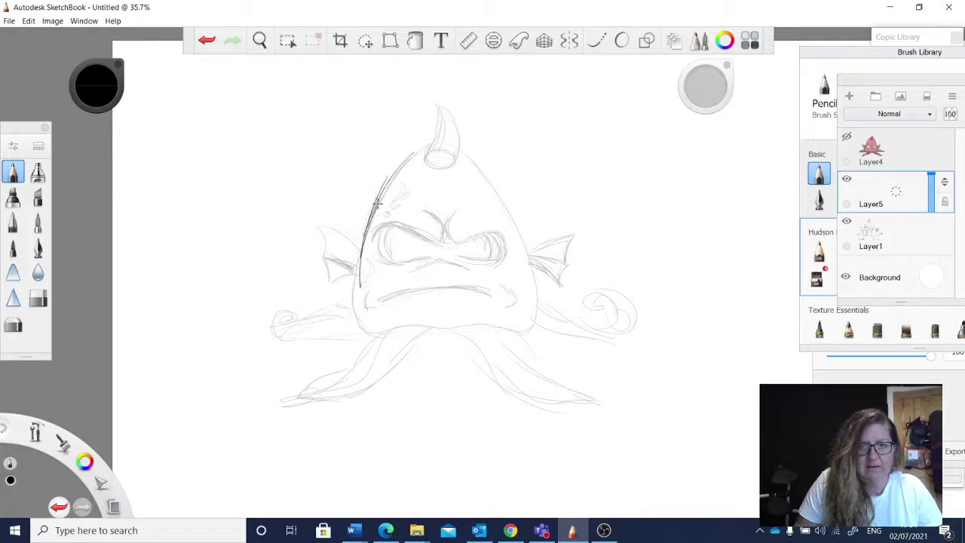
pyautogui.press('space')
pyautogui.moveTo(438, 243); pyautogui.dragTo(464, 157)
pyautogui.moveTo(427, 114); pyautogui.dragTo(370, 187)
pyautogui.moveTo(404, 136); pyautogui.dragTo(350, 242)
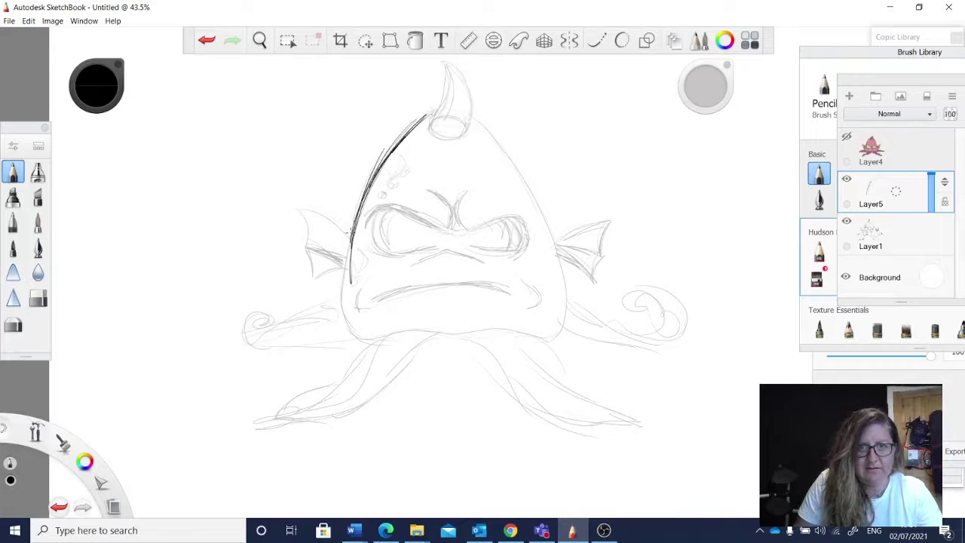
# Trace the rest of the body outline: the wavy lower edge, the right side, and a bulging cheek on each side.
pyautogui.moveTo(363, 194)
pyautogui.mouseDown()
pyautogui.moveTo(344, 279)
pyautogui.moveTo(349, 315)
pyautogui.moveTo(342, 281)
pyautogui.moveTo(344, 306)
pyautogui.moveTo(387, 332)
pyautogui.moveTo(365, 327)
pyautogui.moveTo(412, 319)
pyautogui.moveTo(378, 334)
pyautogui.moveTo(424, 322)
pyautogui.moveTo(388, 337)
pyautogui.moveTo(426, 325)
pyautogui.moveTo(412, 323)
pyautogui.moveTo(564, 325)
pyautogui.mouseUp()
pyautogui.moveTo(483, 135)
pyautogui.mouseDown()
pyautogui.moveTo(552, 221)
pyautogui.moveTo(563, 306)
pyautogui.mouseUp()
pyautogui.moveTo(550, 239)
pyautogui.mouseDown()
pyautogui.moveTo(564, 326)
pyautogui.moveTo(567, 253)
pyautogui.moveTo(559, 329)
pyautogui.moveTo(542, 248)
pyautogui.moveTo(572, 293)
pyautogui.moveTo(521, 333)
pyautogui.moveTo(567, 308)
pyautogui.mouseUp()
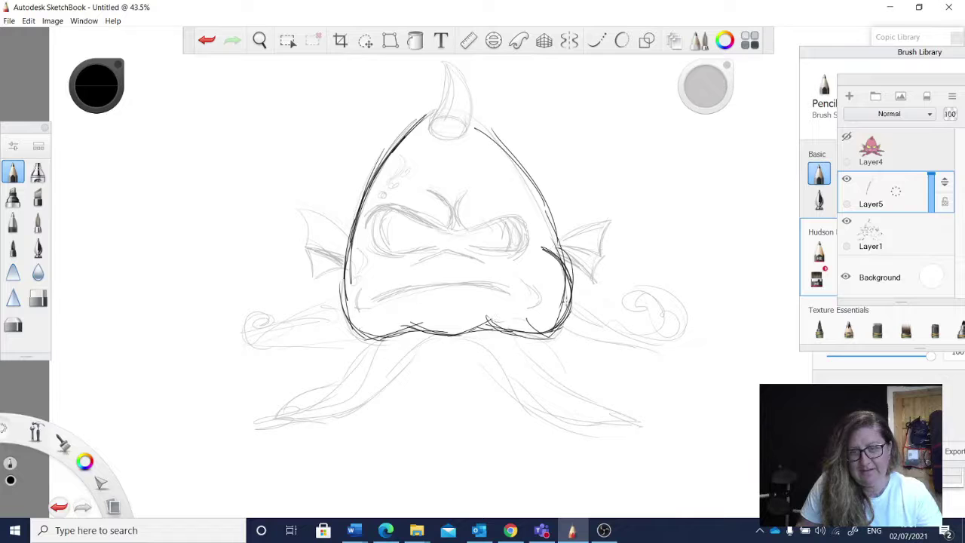
pyautogui.moveTo(354, 259)
pyautogui.mouseDown()
pyautogui.moveTo(332, 318)
pyautogui.moveTo(363, 341)
pyautogui.moveTo(390, 329)
pyautogui.mouseUp()
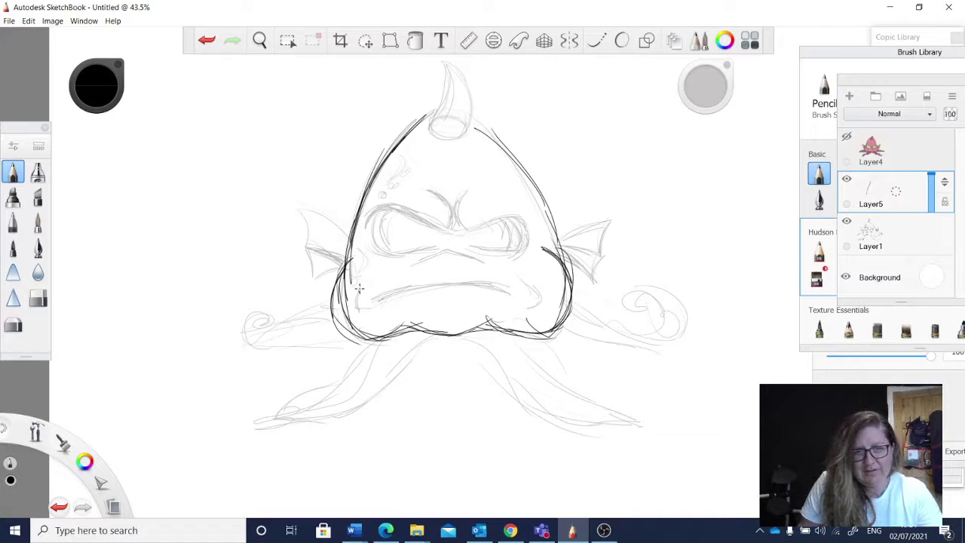
# Redraw the frowning mouth with a dark curved line, and shade a raised upper lip on its left half.
pyautogui.moveTo(359, 288)
pyautogui.mouseDown()
pyautogui.moveTo(363, 313)
pyautogui.moveTo(434, 281)
pyautogui.moveTo(510, 291)
pyautogui.mouseUp()
pyautogui.moveTo(489, 282)
pyautogui.mouseDown()
pyautogui.moveTo(395, 277)
pyautogui.moveTo(379, 287)
pyautogui.mouseUp()
pyautogui.moveTo(367, 298)
pyautogui.mouseDown()
pyautogui.moveTo(471, 280)
pyautogui.moveTo(516, 295)
pyautogui.mouseUp()
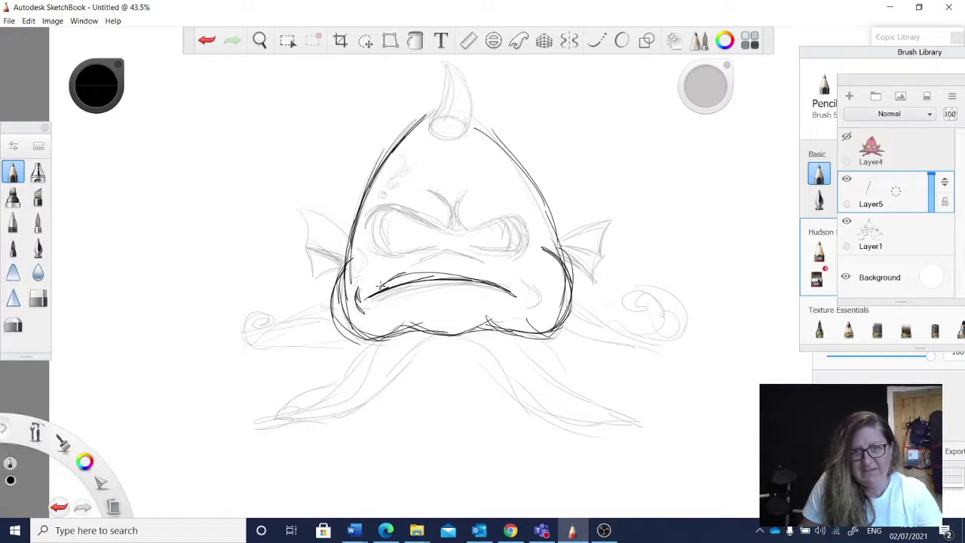
pyautogui.moveTo(453, 272); pyautogui.dragTo(380, 284)
pyautogui.moveTo(441, 272); pyautogui.dragTo(382, 285)
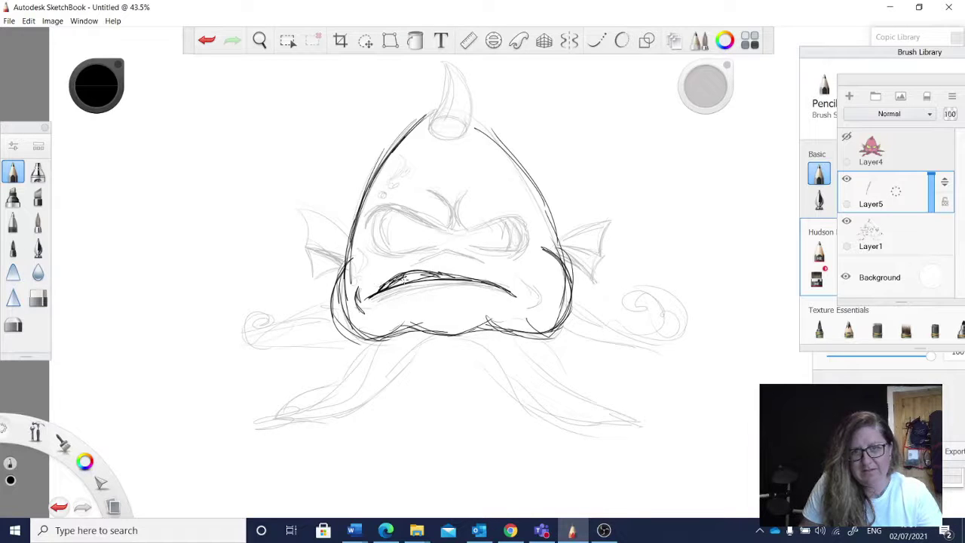
pyautogui.moveTo(440, 272); pyautogui.dragTo(387, 290)
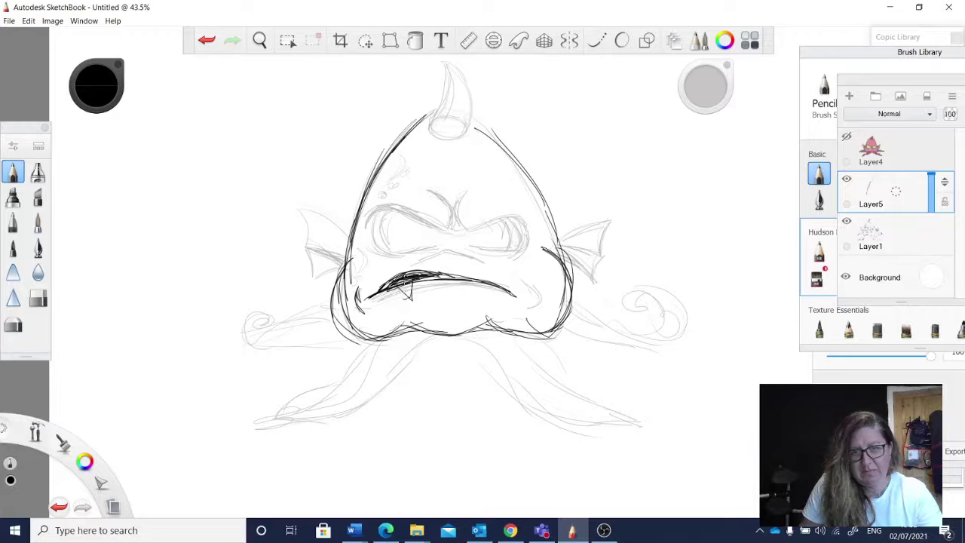
# Draw a pointed fang hanging from the left part of the mouth, and darken the creases at both mouth corners.
pyautogui.moveTo(413, 284); pyautogui.dragTo(409, 304)
pyautogui.moveTo(397, 285); pyautogui.dragTo(411, 305)
pyautogui.moveTo(413, 282)
pyautogui.mouseDown()
pyautogui.moveTo(410, 305)
pyautogui.moveTo(432, 285)
pyautogui.moveTo(480, 282)
pyautogui.moveTo(534, 303)
pyautogui.mouseUp()
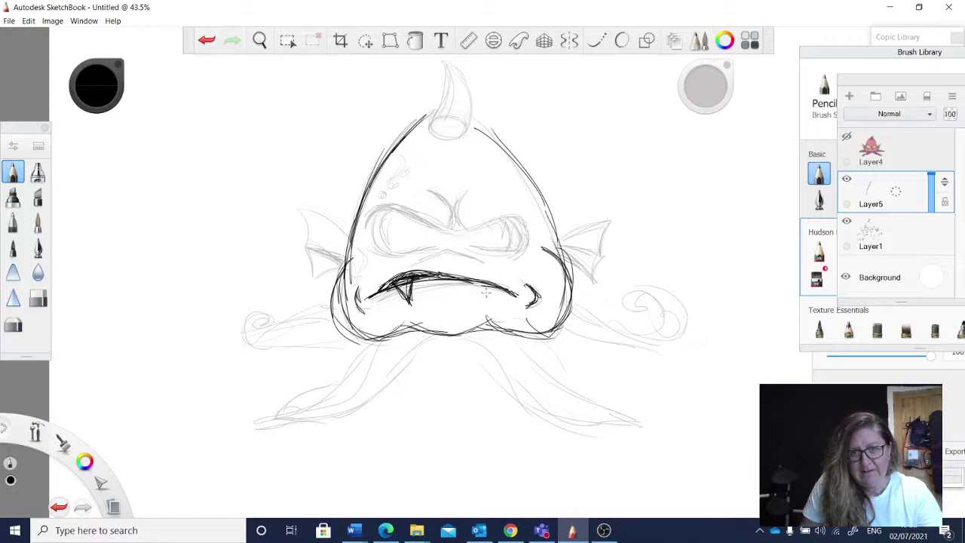
pyautogui.moveTo(365, 291); pyautogui.dragTo(360, 312)
# Redraw the right side fin larger than the rough sketch, with pointed tips, scalloped outer edges and inner spines.
pyautogui.moveTo(569, 234)
pyautogui.mouseDown()
pyautogui.moveTo(635, 212)
pyautogui.moveTo(608, 247)
pyautogui.mouseUp()
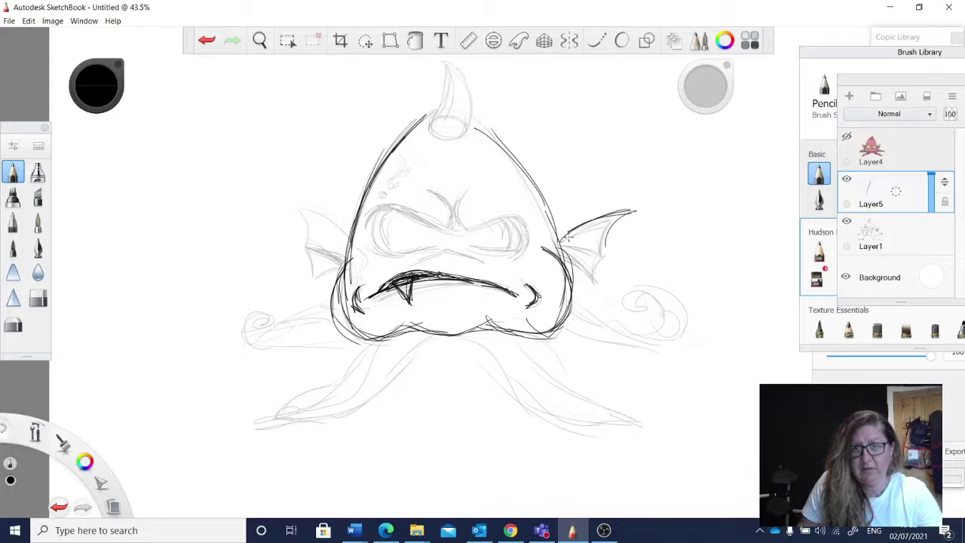
pyautogui.moveTo(632, 214)
pyautogui.mouseDown()
pyautogui.moveTo(612, 263)
pyautogui.moveTo(562, 246)
pyautogui.moveTo(586, 291)
pyautogui.mouseUp()
pyautogui.moveTo(617, 260)
pyautogui.mouseDown()
pyautogui.moveTo(593, 294)
pyautogui.moveTo(596, 271)
pyautogui.mouseUp()
pyautogui.moveTo(559, 241)
pyautogui.mouseDown()
pyautogui.moveTo(592, 266)
pyautogui.moveTo(583, 288)
pyautogui.mouseUp()
pyautogui.moveTo(562, 240)
pyautogui.mouseDown()
pyautogui.moveTo(571, 258)
pyautogui.moveTo(598, 264)
pyautogui.mouseUp()
pyautogui.moveTo(605, 247); pyautogui.dragTo(576, 266)
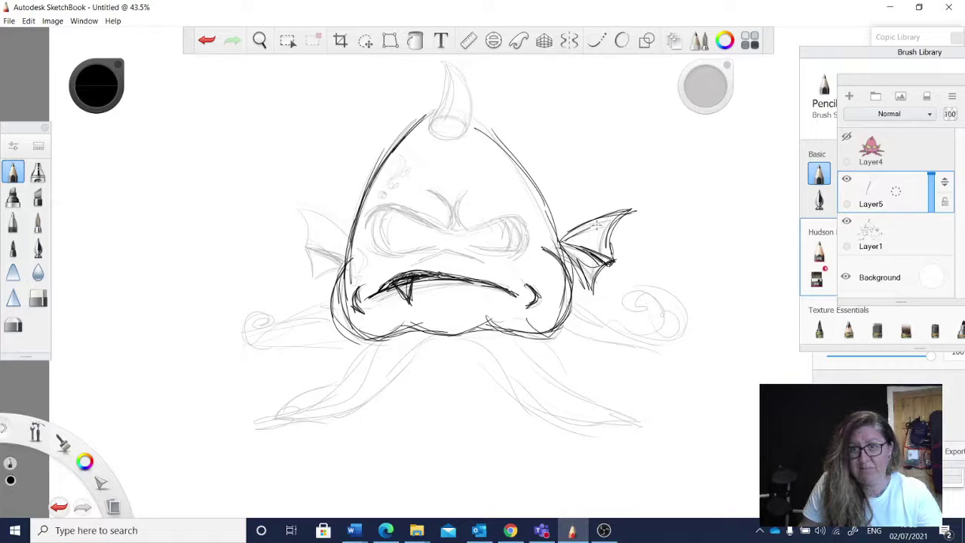
# Thicken the right fin's upper edge, spines and scalloped edges with repeated dark pencil strokes.
pyautogui.moveTo(584, 232); pyautogui.dragTo(633, 209)
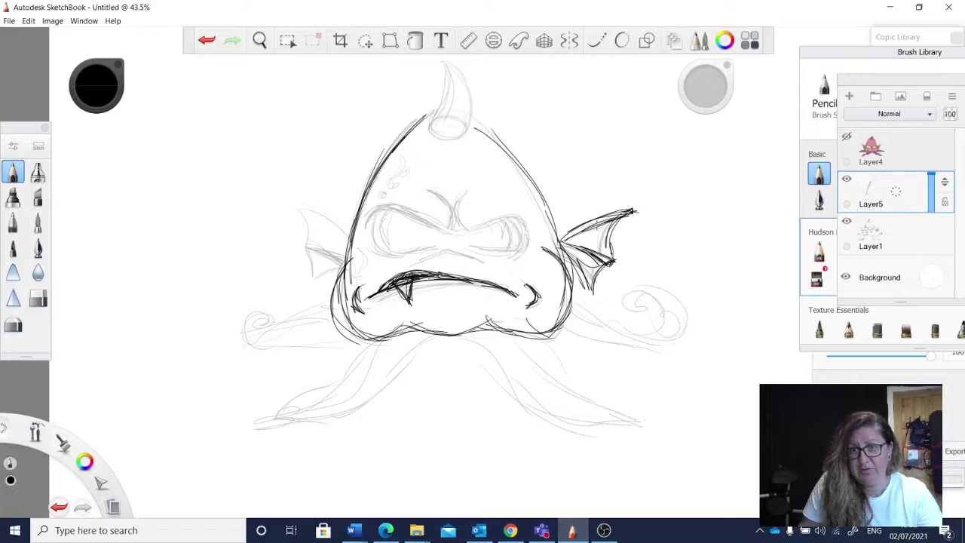
pyautogui.moveTo(568, 246); pyautogui.dragTo(615, 265)
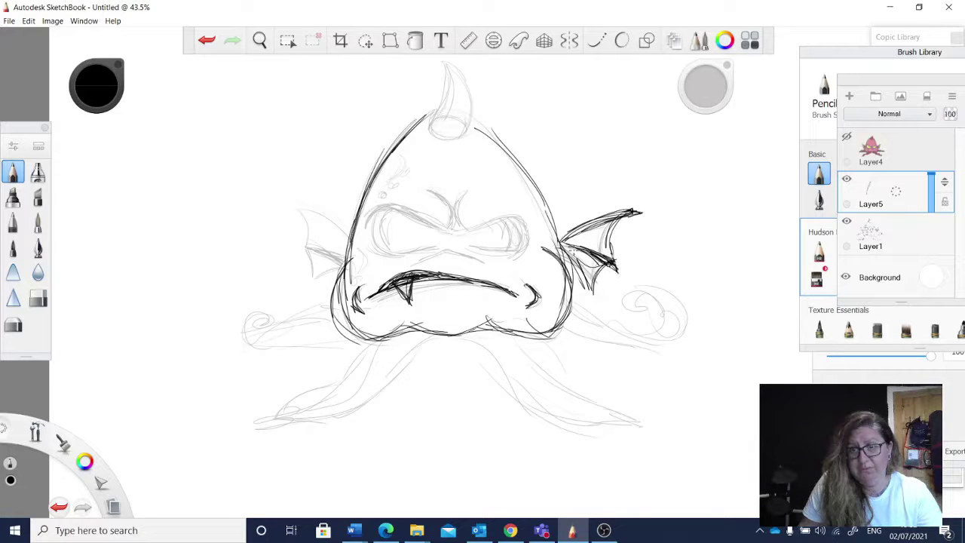
pyautogui.moveTo(622, 219); pyautogui.dragTo(609, 260)
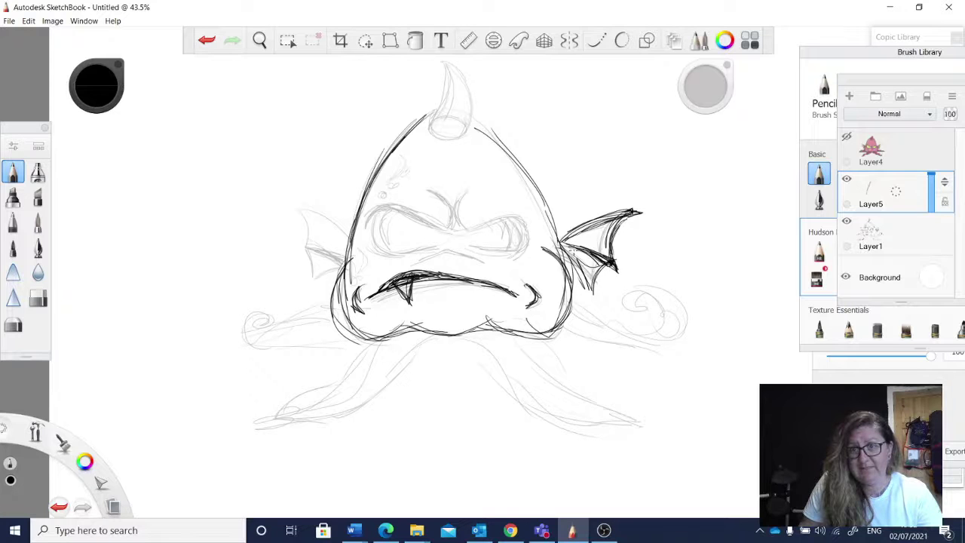
pyautogui.moveTo(622, 220)
pyautogui.mouseDown()
pyautogui.moveTo(588, 293)
pyautogui.moveTo(572, 261)
pyautogui.moveTo(586, 294)
pyautogui.mouseUp()
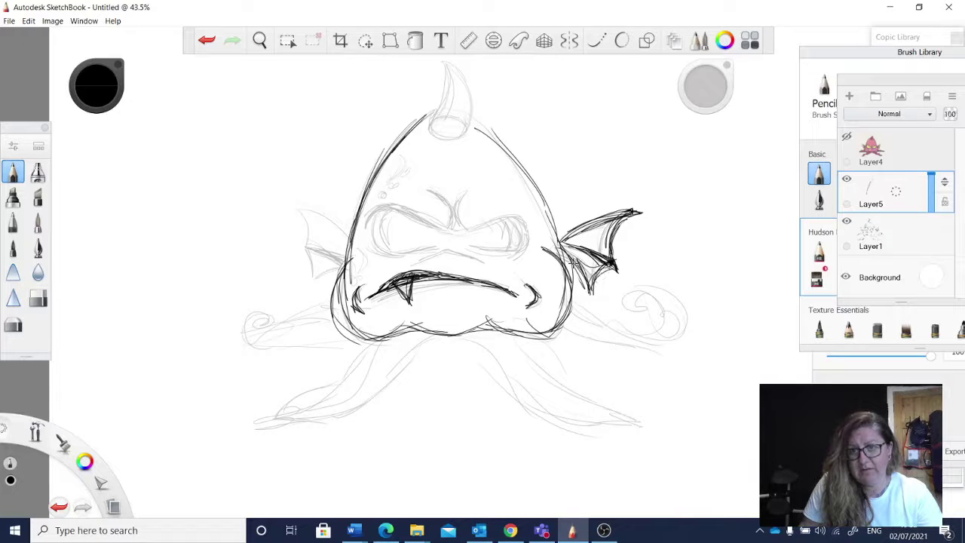
pyautogui.moveTo(577, 261)
pyautogui.mouseDown()
pyautogui.moveTo(587, 297)
pyautogui.moveTo(594, 283)
pyautogui.mouseUp()
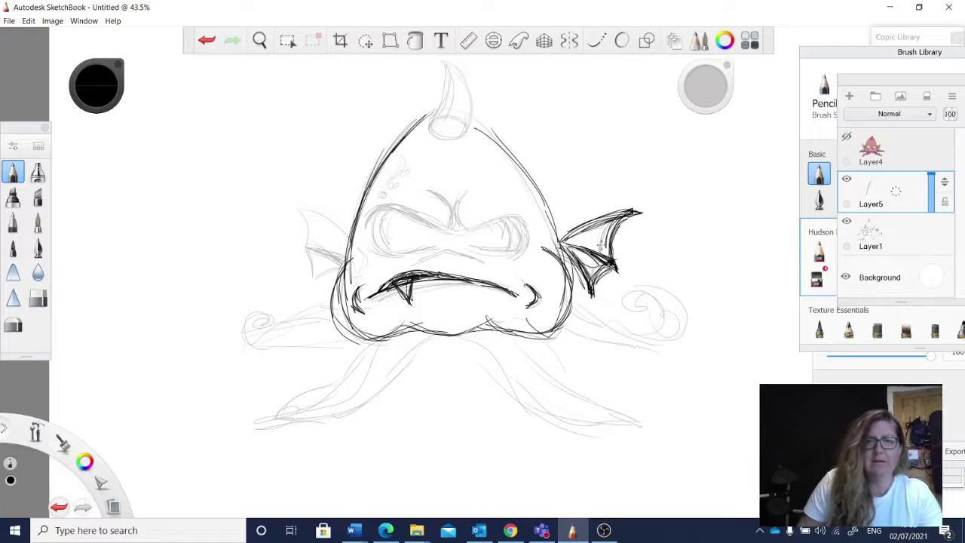
# Redraw the left side fin larger than the rough sketch, with three pointed spines joined by scalloped outer edges.
pyautogui.moveTo(281, 205); pyautogui.dragTo(349, 244)
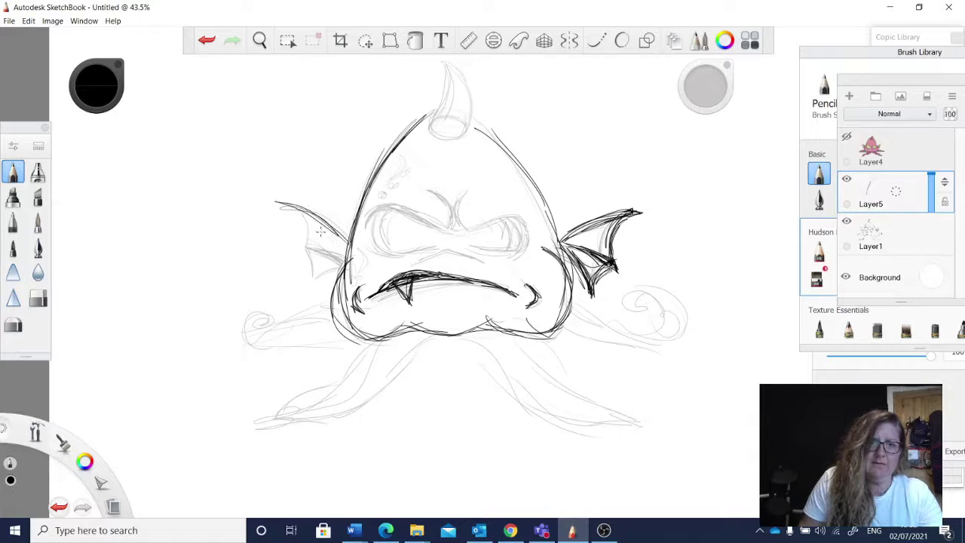
pyautogui.moveTo(269, 199)
pyautogui.mouseDown()
pyautogui.moveTo(296, 217)
pyautogui.moveTo(265, 200)
pyautogui.mouseUp()
pyautogui.moveTo(334, 231)
pyautogui.mouseDown()
pyautogui.moveTo(275, 202)
pyautogui.moveTo(332, 229)
pyautogui.moveTo(325, 258)
pyautogui.mouseUp()
pyautogui.moveTo(265, 235)
pyautogui.mouseDown()
pyautogui.moveTo(335, 257)
pyautogui.moveTo(296, 286)
pyautogui.mouseUp()
pyautogui.moveTo(339, 262); pyautogui.dragTo(303, 279)
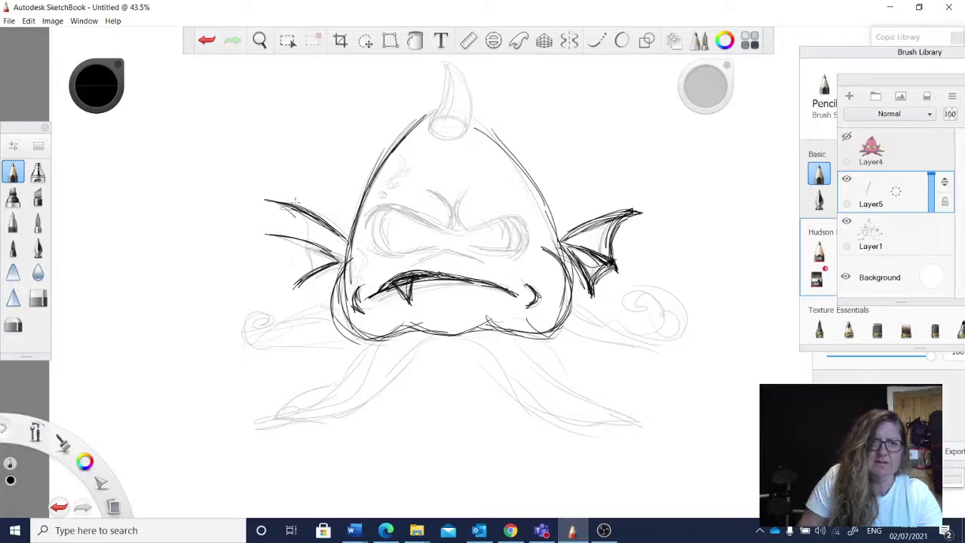
pyautogui.moveTo(266, 200); pyautogui.dragTo(330, 231)
pyautogui.moveTo(267, 201)
pyautogui.mouseDown()
pyautogui.moveTo(278, 230)
pyautogui.moveTo(336, 260)
pyautogui.moveTo(267, 234)
pyautogui.moveTo(280, 275)
pyautogui.mouseUp()
pyautogui.moveTo(305, 244); pyautogui.dragTo(288, 279)
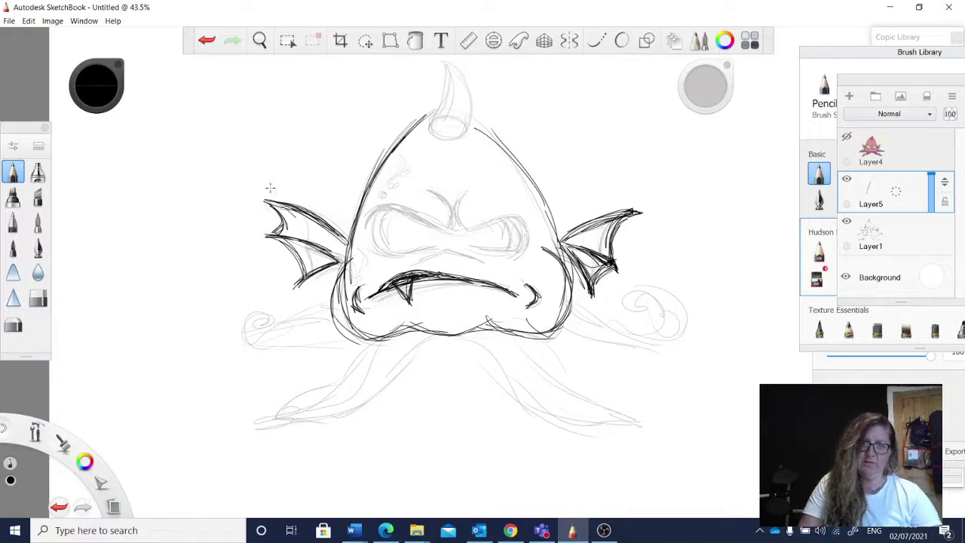
# Erase the left fin's middle spine and upper scalloped edge, and redraw the spine slightly lower.
pyautogui.press('e')
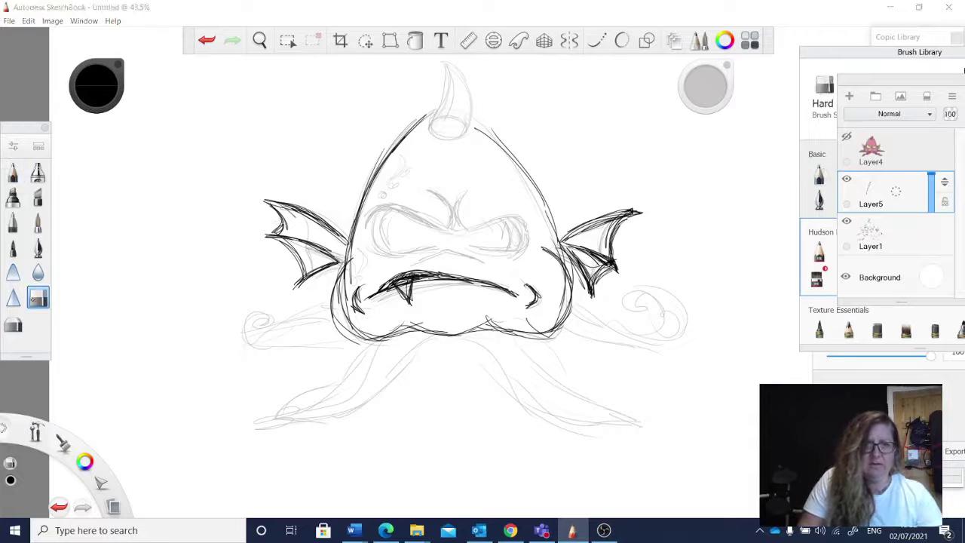
pyautogui.moveTo(267, 236); pyautogui.dragTo(310, 242)
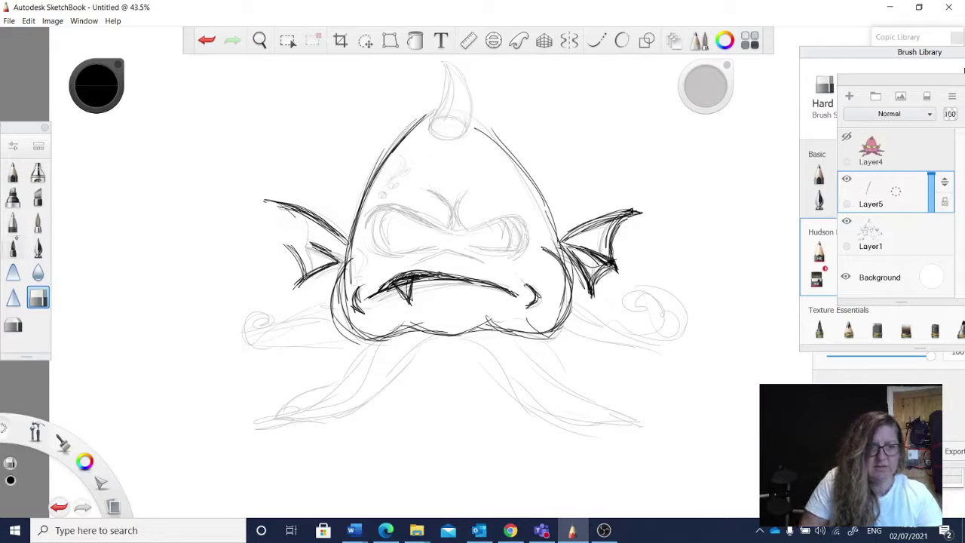
pyautogui.click(13, 173)
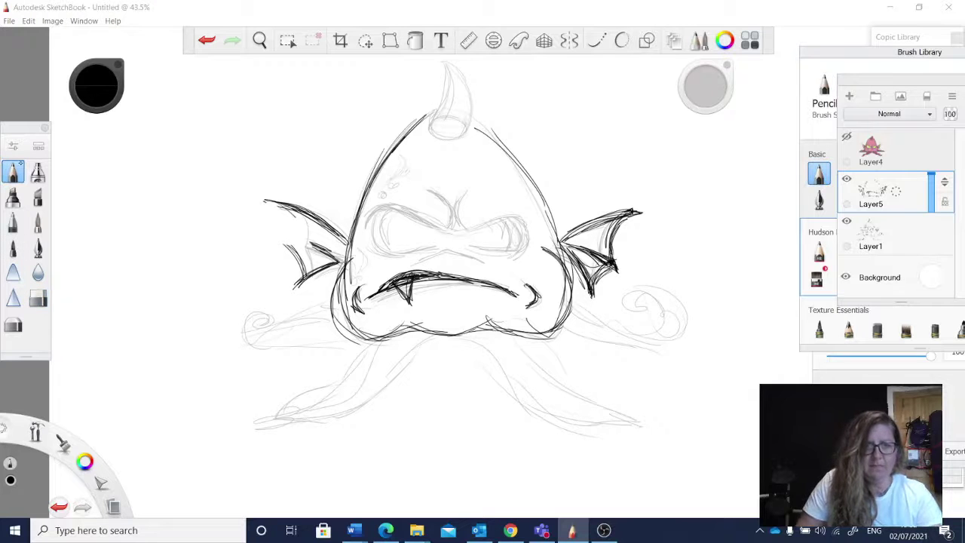
pyautogui.moveTo(265, 244); pyautogui.dragTo(316, 246)
pyautogui.moveTo(288, 239)
pyautogui.mouseDown()
pyautogui.moveTo(315, 247)
pyautogui.moveTo(294, 254)
pyautogui.moveTo(303, 271)
pyautogui.mouseUp()
pyautogui.moveTo(275, 239); pyautogui.dragTo(325, 250)
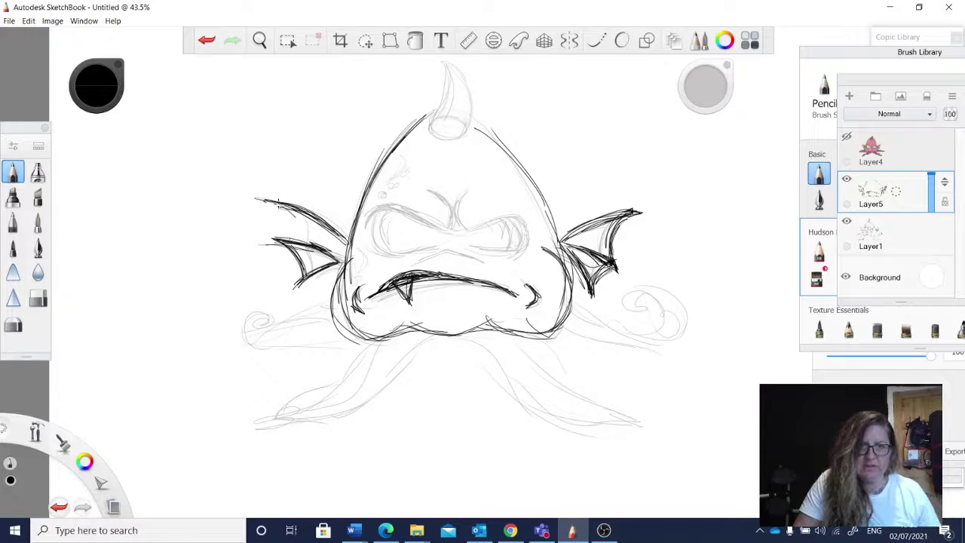
# Close the left fin's upper section with a scalloped edge and thicken its spines with repeated dark strokes.
pyautogui.moveTo(277, 203)
pyautogui.mouseDown()
pyautogui.moveTo(257, 199)
pyautogui.moveTo(277, 237)
pyautogui.moveTo(327, 234)
pyautogui.moveTo(344, 256)
pyautogui.moveTo(297, 290)
pyautogui.mouseUp()
pyautogui.moveTo(339, 258)
pyautogui.mouseDown()
pyautogui.moveTo(296, 292)
pyautogui.moveTo(306, 281)
pyautogui.mouseUp()
pyautogui.moveTo(318, 267)
pyautogui.mouseDown()
pyautogui.moveTo(344, 255)
pyautogui.moveTo(337, 268)
pyautogui.mouseUp()
pyautogui.moveTo(301, 240); pyautogui.dragTo(344, 243)
pyautogui.moveTo(291, 237)
pyautogui.mouseDown()
pyautogui.moveTo(309, 240)
pyautogui.moveTo(291, 237)
pyautogui.mouseUp()
pyautogui.moveTo(286, 235); pyautogui.dragTo(341, 241)
pyautogui.moveTo(276, 247)
pyautogui.mouseDown()
pyautogui.moveTo(303, 243)
pyautogui.moveTo(283, 208)
pyautogui.moveTo(274, 227)
pyautogui.mouseUp()
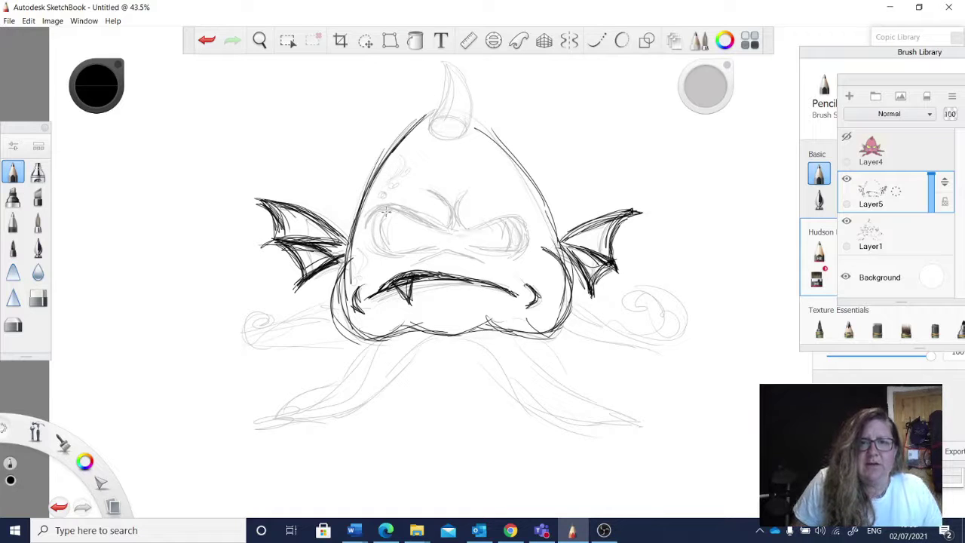
# Draw a large round left eye and a smaller double-ringed right eye, and add an arched nose with two nostrils.
pyautogui.moveTo(386, 214); pyautogui.dragTo(376, 250)
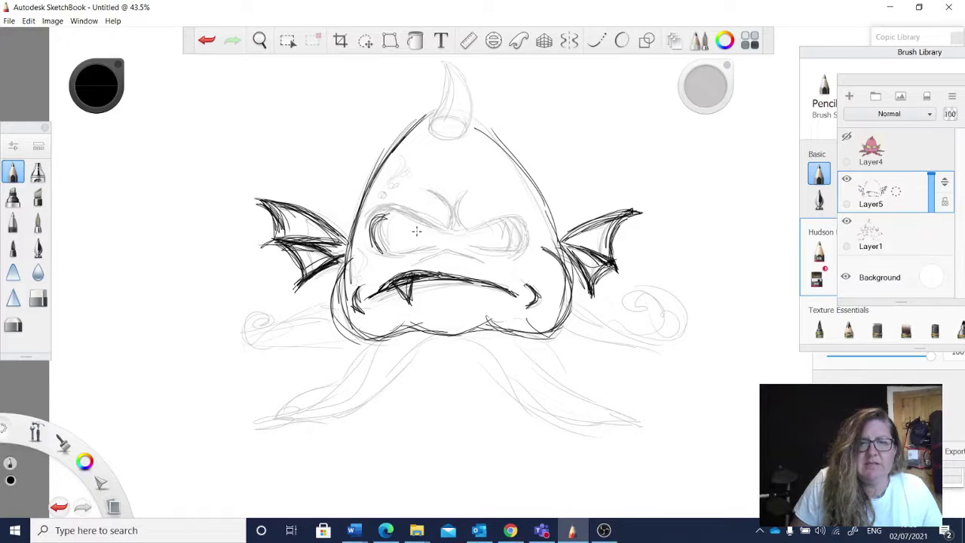
pyautogui.moveTo(416, 226)
pyautogui.mouseDown()
pyautogui.moveTo(398, 214)
pyautogui.moveTo(411, 215)
pyautogui.mouseUp()
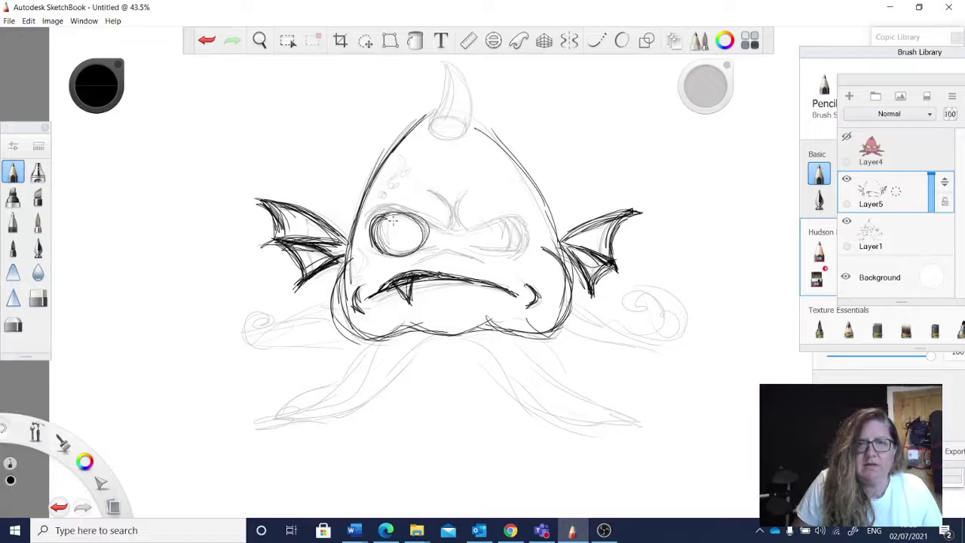
pyautogui.moveTo(504, 234)
pyautogui.mouseDown()
pyautogui.moveTo(483, 226)
pyautogui.moveTo(514, 243)
pyautogui.moveTo(482, 243)
pyautogui.moveTo(490, 231)
pyautogui.moveTo(515, 240)
pyautogui.moveTo(498, 240)
pyautogui.mouseUp()
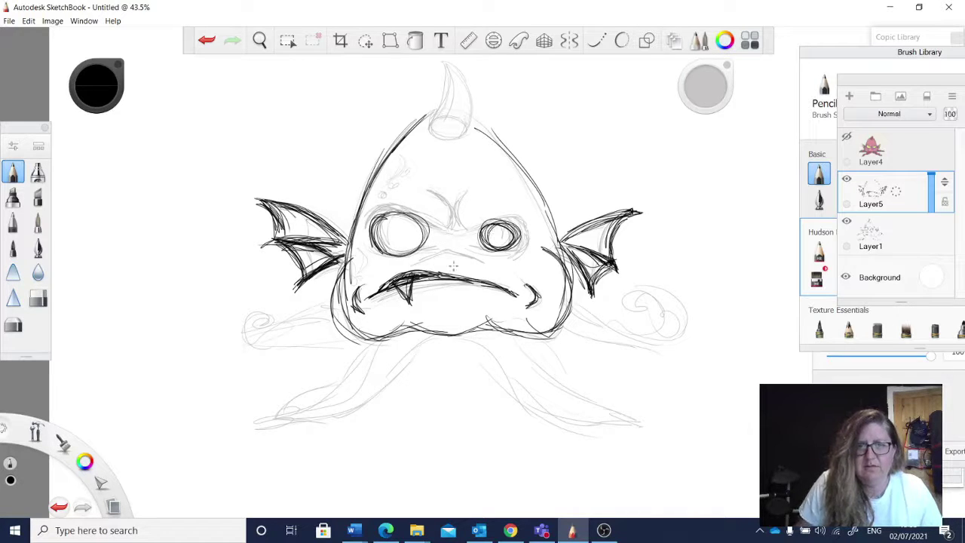
pyautogui.moveTo(427, 257); pyautogui.dragTo(468, 254)
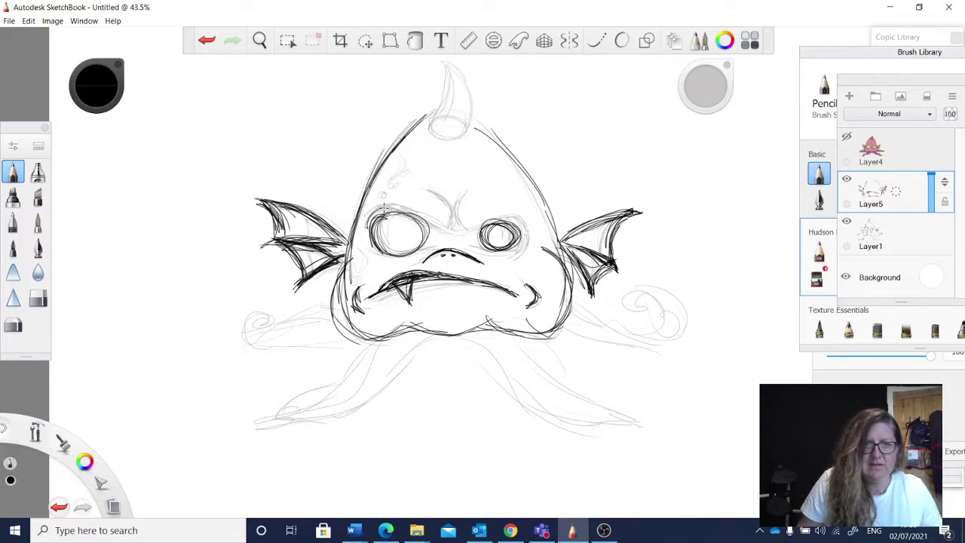
# Draw a heavy brow line dipping between both eyes and a crease under the left eye, erasing stray strokes above the nose.
pyautogui.moveTo(384, 207)
pyautogui.mouseDown()
pyautogui.moveTo(367, 228)
pyautogui.moveTo(414, 213)
pyautogui.moveTo(468, 232)
pyautogui.moveTo(516, 216)
pyautogui.moveTo(526, 227)
pyautogui.moveTo(475, 219)
pyautogui.moveTo(454, 230)
pyautogui.moveTo(523, 226)
pyautogui.mouseUp()
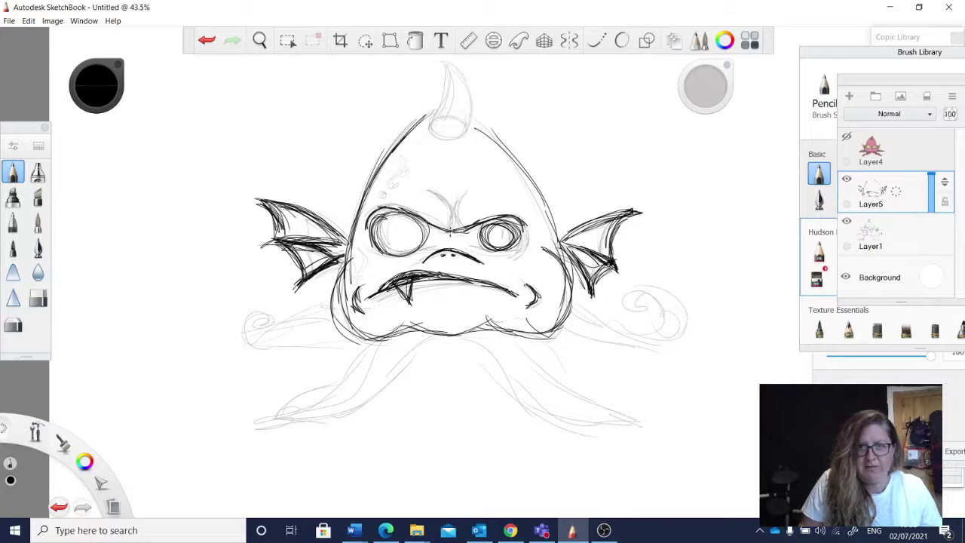
pyautogui.moveTo(399, 209)
pyautogui.mouseDown()
pyautogui.moveTo(362, 222)
pyautogui.moveTo(374, 213)
pyautogui.moveTo(366, 254)
pyautogui.moveTo(393, 258)
pyautogui.moveTo(458, 240)
pyautogui.moveTo(429, 246)
pyautogui.moveTo(435, 239)
pyautogui.mouseUp()
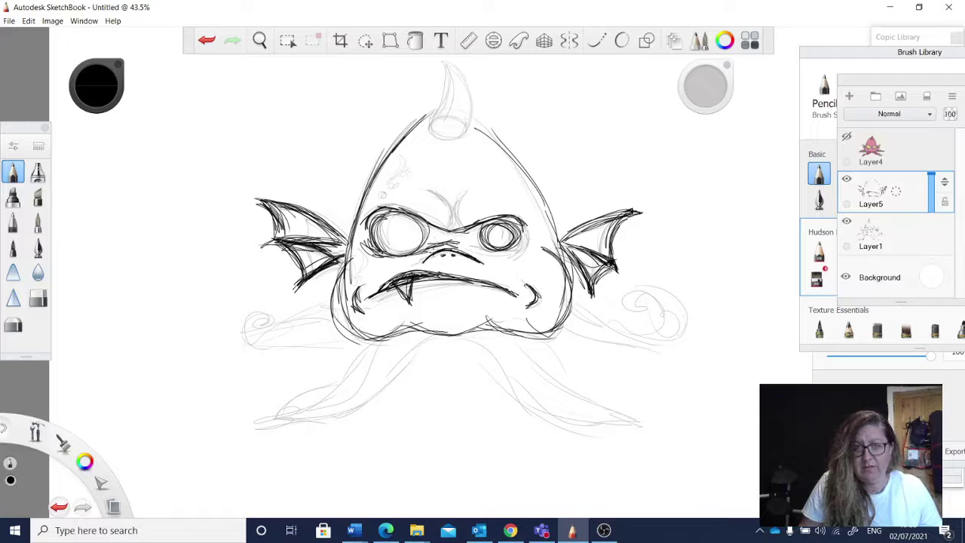
pyautogui.click(38, 297)
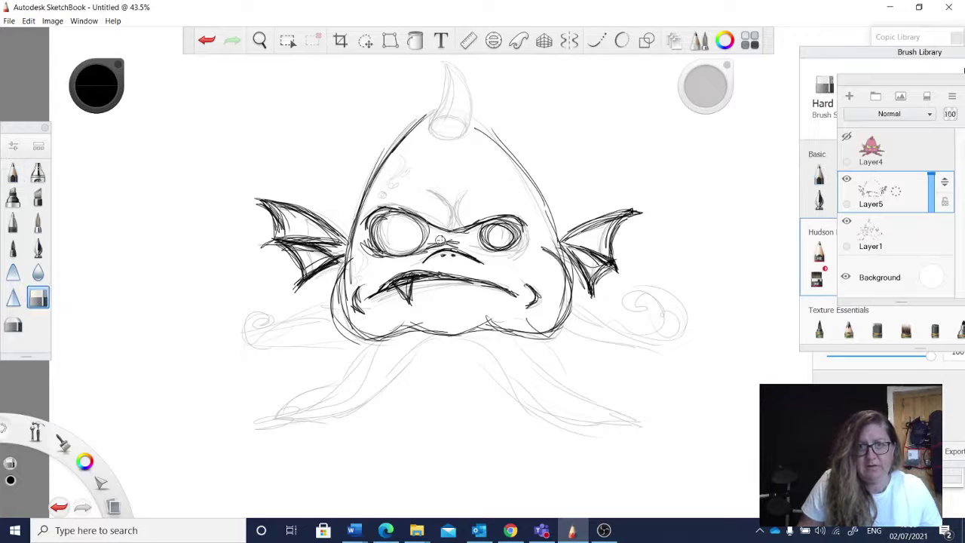
pyautogui.moveTo(441, 240)
pyautogui.mouseDown()
pyautogui.moveTo(455, 242)
pyautogui.moveTo(427, 249)
pyautogui.mouseUp()
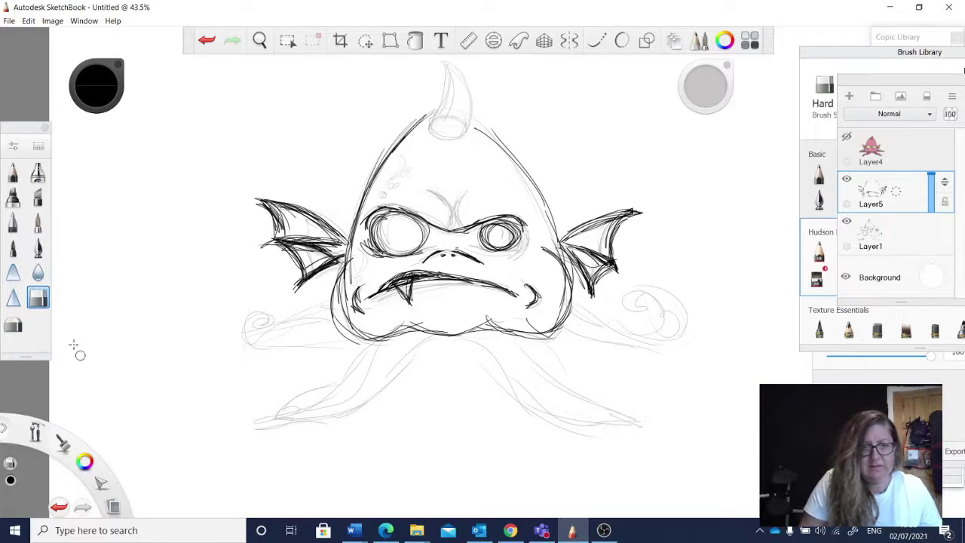
# Darken the right eye's rings, add creases beneath that eye, and reinforce the left eye's inner outline.
pyautogui.click(13, 172)
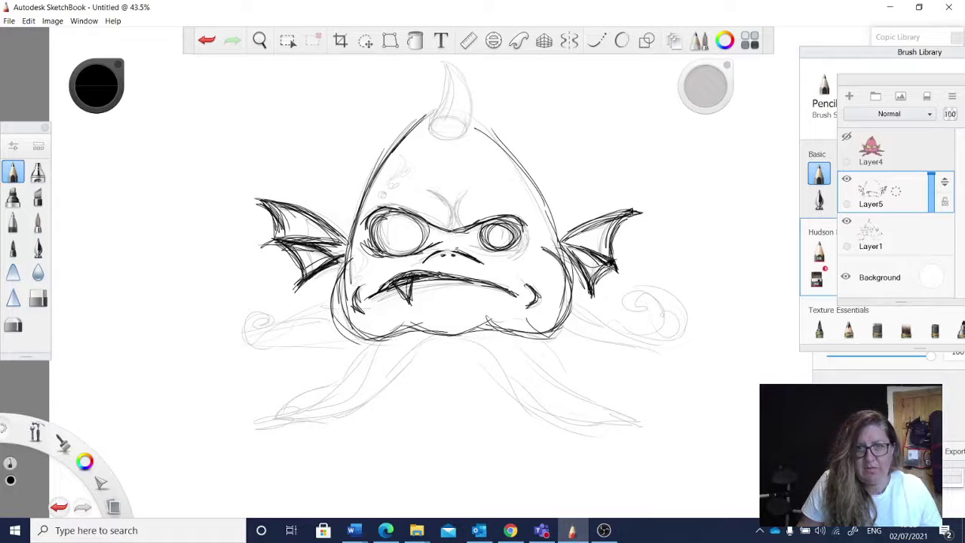
pyautogui.moveTo(473, 242)
pyautogui.mouseDown()
pyautogui.moveTo(494, 253)
pyautogui.moveTo(520, 247)
pyautogui.moveTo(501, 222)
pyautogui.moveTo(506, 246)
pyautogui.moveTo(527, 223)
pyautogui.moveTo(503, 214)
pyautogui.mouseUp()
pyautogui.moveTo(525, 245)
pyautogui.mouseDown()
pyautogui.moveTo(505, 257)
pyautogui.moveTo(514, 259)
pyautogui.mouseUp()
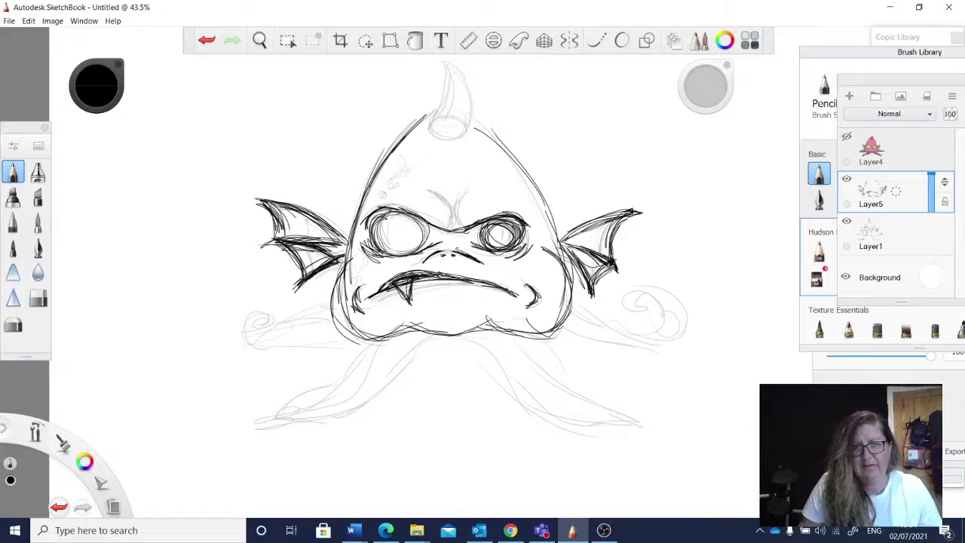
pyautogui.moveTo(378, 223); pyautogui.dragTo(383, 242)
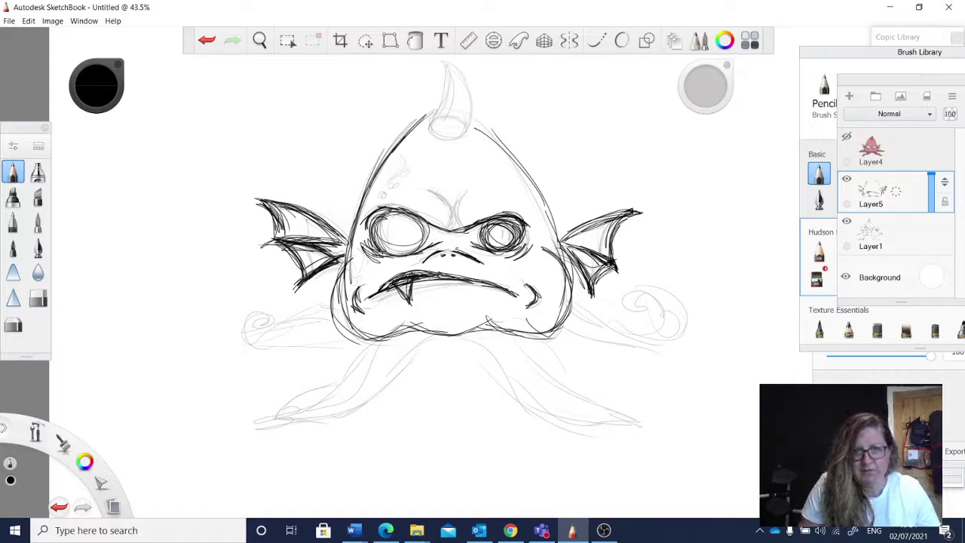
# Draw two curved frown furrows between the eyes and clean up the lines where they meet the brow.
pyautogui.moveTo(425, 186); pyautogui.dragTo(443, 224)
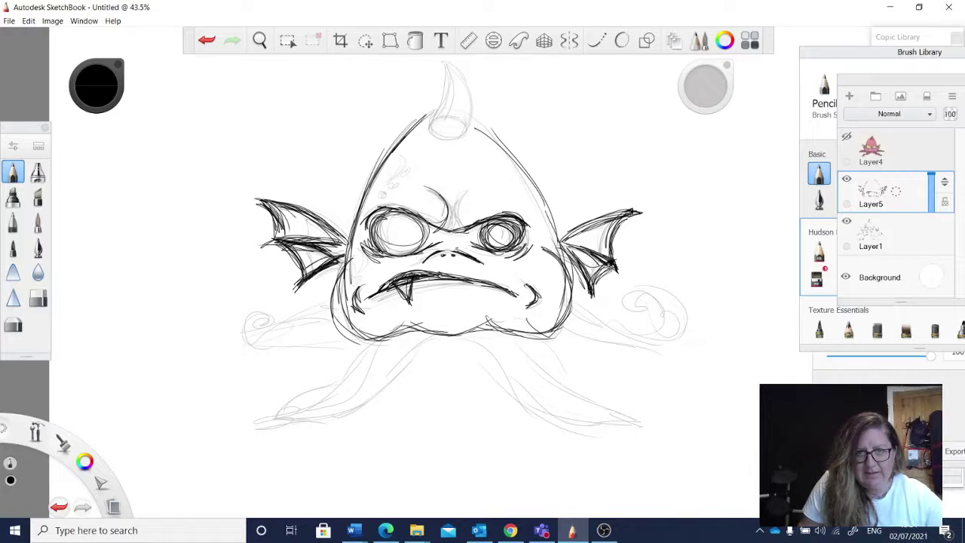
pyautogui.moveTo(450, 191); pyautogui.dragTo(451, 226)
pyautogui.moveTo(419, 224)
pyautogui.mouseDown()
pyautogui.moveTo(433, 214)
pyautogui.moveTo(453, 227)
pyautogui.mouseUp()
pyautogui.moveTo(454, 196); pyautogui.dragTo(454, 226)
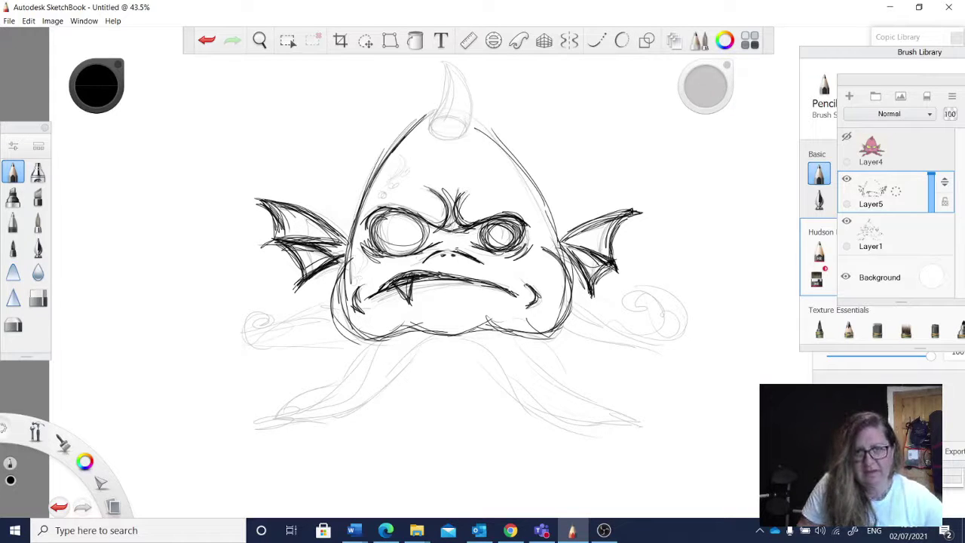
pyautogui.press('e')
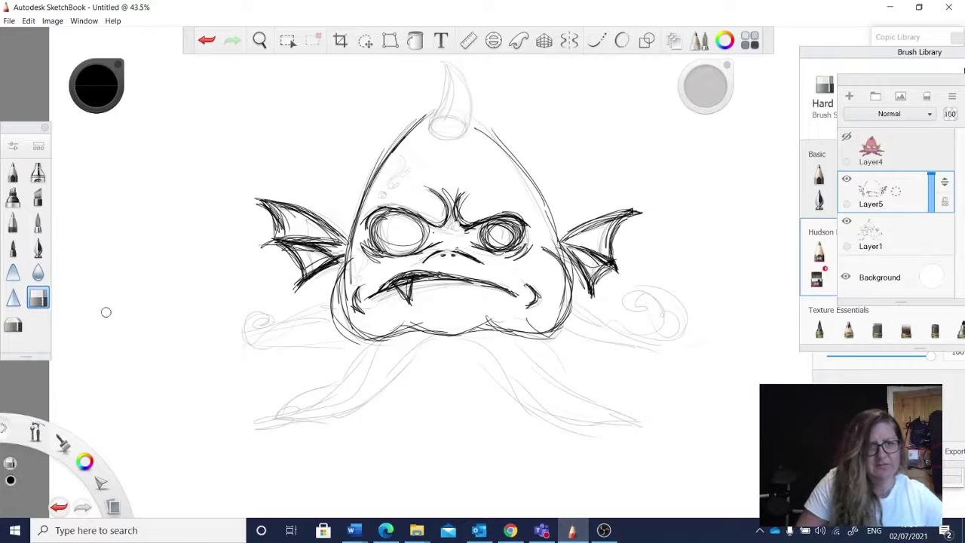
# Redraw the curved horn and its rounded base on top of the head, thickening the left edge and base outline.
pyautogui.click(12, 174)
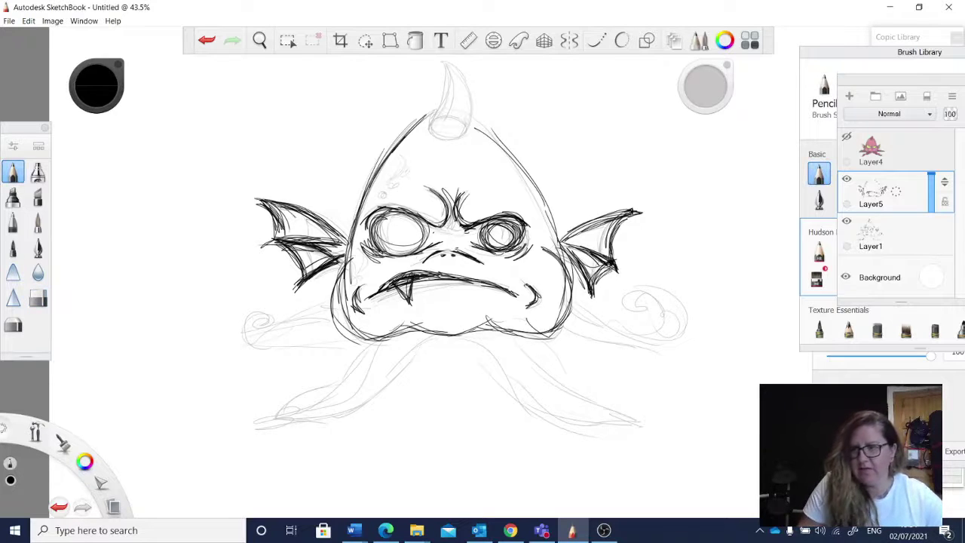
pyautogui.moveTo(428, 122)
pyautogui.mouseDown()
pyautogui.moveTo(463, 120)
pyautogui.moveTo(450, 133)
pyautogui.mouseUp()
pyautogui.moveTo(442, 66)
pyautogui.mouseDown()
pyautogui.moveTo(429, 111)
pyautogui.moveTo(435, 118)
pyautogui.moveTo(460, 64)
pyautogui.moveTo(469, 127)
pyautogui.moveTo(438, 113)
pyautogui.mouseUp()
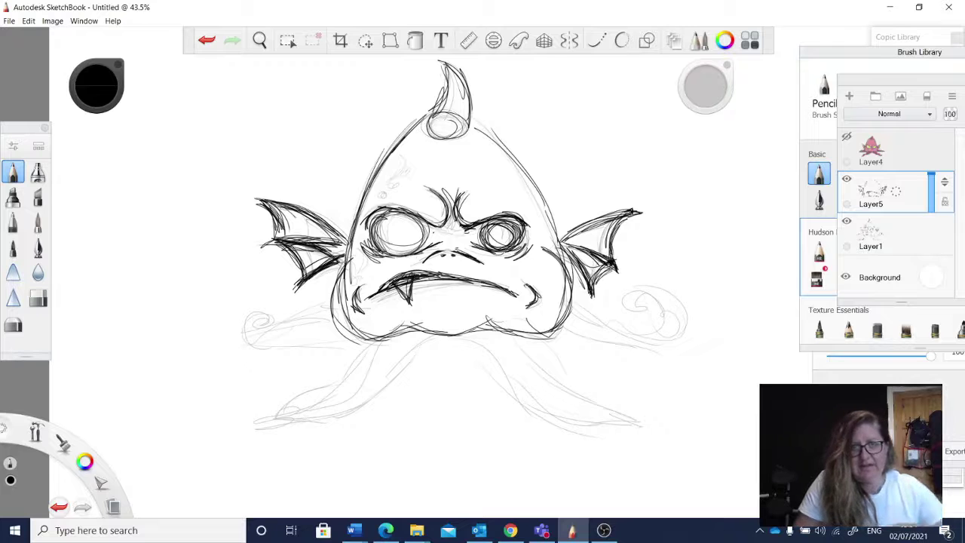
pyautogui.press('space')
pyautogui.moveTo(455, 180)
pyautogui.mouseDown()
pyautogui.moveTo(442, 174)
pyautogui.moveTo(450, 181)
pyautogui.mouseUp()
pyautogui.moveTo(504, 72); pyautogui.dragTo(478, 123)
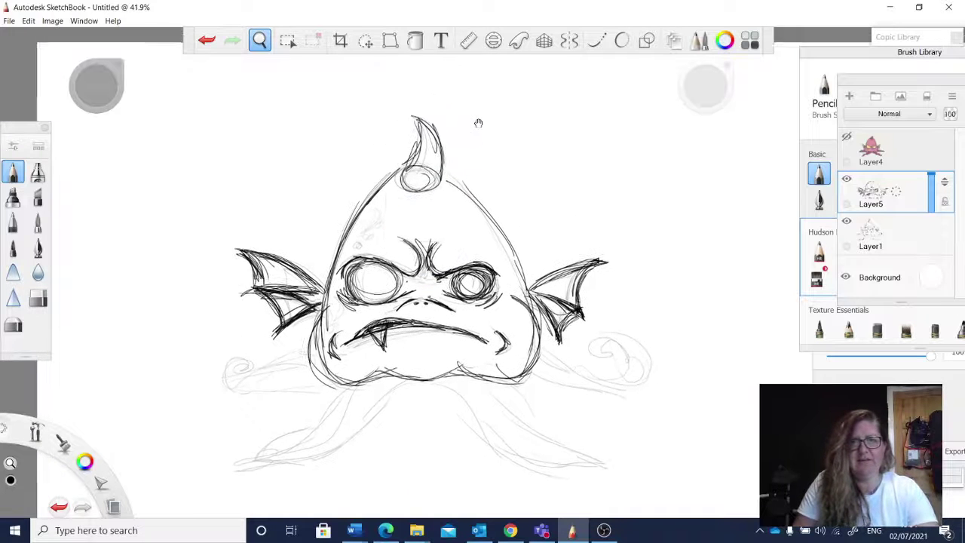
pyautogui.moveTo(409, 114)
pyautogui.mouseDown()
pyautogui.moveTo(401, 172)
pyautogui.moveTo(432, 169)
pyautogui.moveTo(407, 117)
pyautogui.moveTo(436, 154)
pyautogui.moveTo(404, 115)
pyautogui.moveTo(416, 159)
pyautogui.moveTo(408, 114)
pyautogui.mouseUp()
pyautogui.moveTo(413, 161)
pyautogui.mouseDown()
pyautogui.moveTo(428, 186)
pyautogui.moveTo(407, 187)
pyautogui.moveTo(402, 169)
pyautogui.mouseUp()
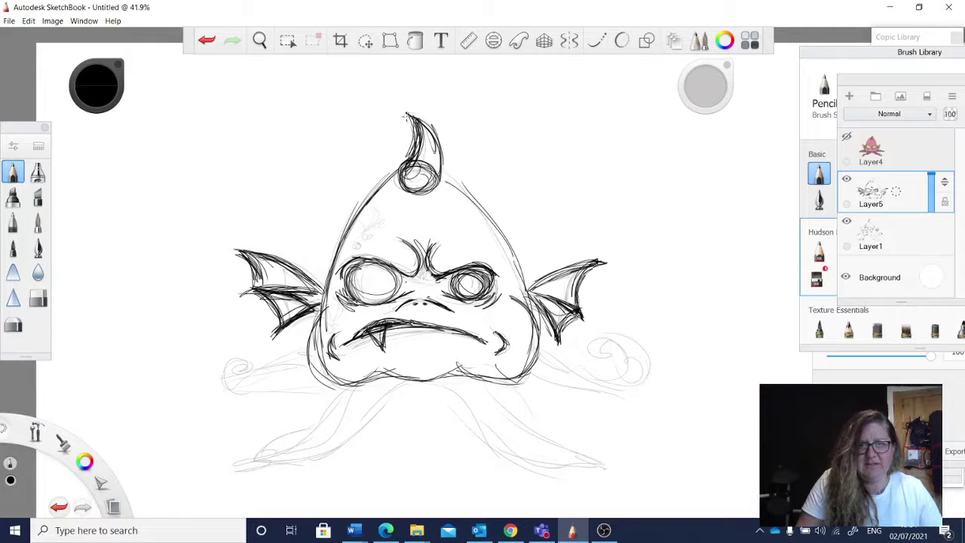
# Draw an anglerfish lure arching left from the horn's tip, ending in a ringed bulb with light rays fanning downward.
pyautogui.moveTo(407, 115)
pyautogui.mouseDown()
pyautogui.moveTo(357, 101)
pyautogui.moveTo(331, 132)
pyautogui.moveTo(343, 113)
pyautogui.moveTo(393, 104)
pyautogui.moveTo(407, 115)
pyautogui.moveTo(347, 121)
pyautogui.moveTo(329, 134)
pyautogui.moveTo(347, 120)
pyautogui.moveTo(347, 136)
pyautogui.moveTo(299, 180)
pyautogui.mouseUp()
pyautogui.moveTo(328, 142)
pyautogui.mouseDown()
pyautogui.moveTo(315, 184)
pyautogui.moveTo(339, 146)
pyautogui.moveTo(352, 144)
pyautogui.moveTo(363, 177)
pyautogui.mouseUp()
pyautogui.moveTo(352, 144); pyautogui.dragTo(378, 175)
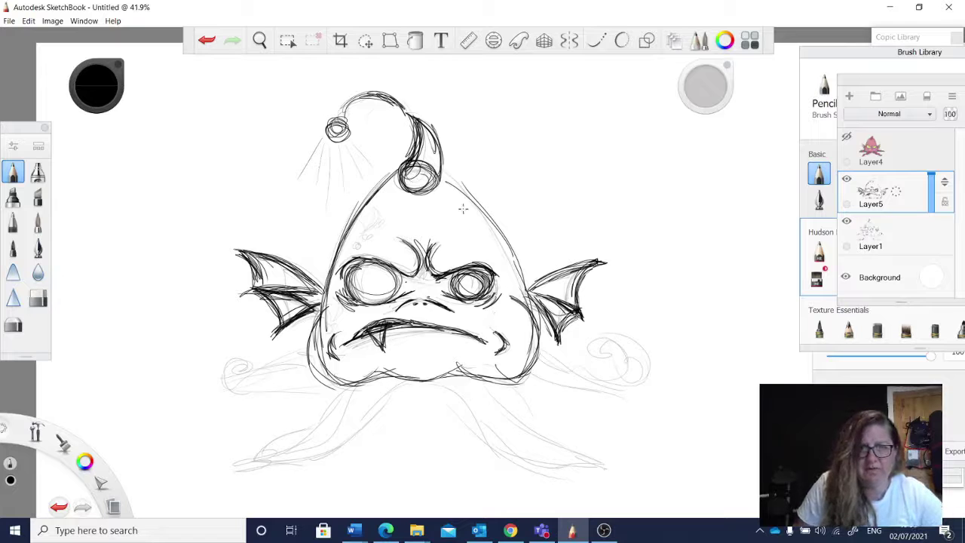
# Add curved bands across the horn and erase the upper part of its base ring so horn and base merge.
pyautogui.moveTo(423, 133); pyautogui.dragTo(439, 152)
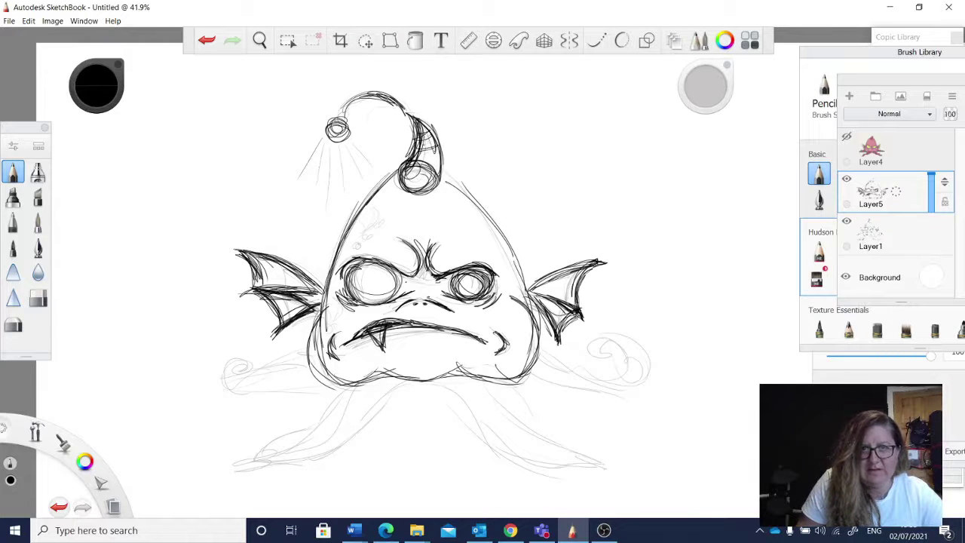
pyautogui.click(38, 298)
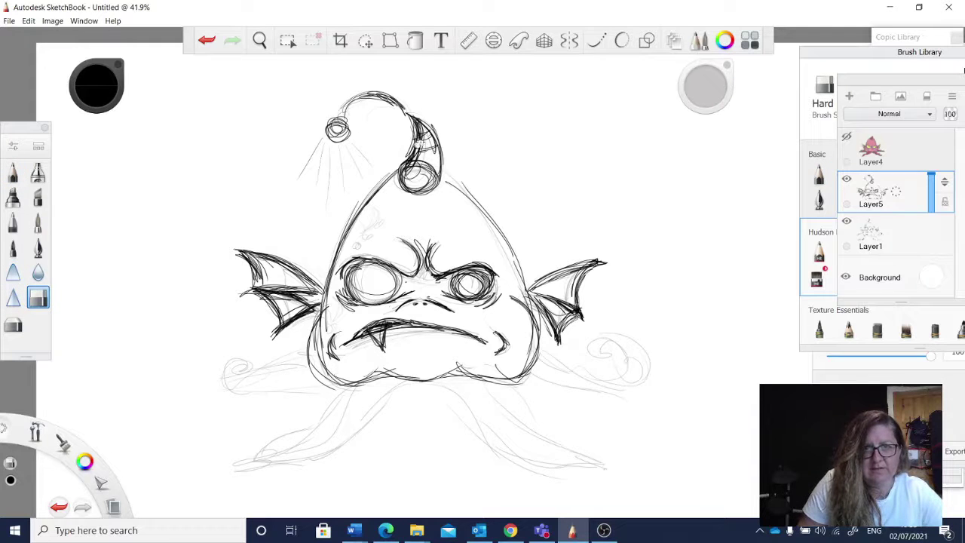
pyautogui.moveTo(422, 128)
pyautogui.mouseDown()
pyautogui.moveTo(412, 173)
pyautogui.moveTo(432, 180)
pyautogui.moveTo(414, 172)
pyautogui.mouseUp()
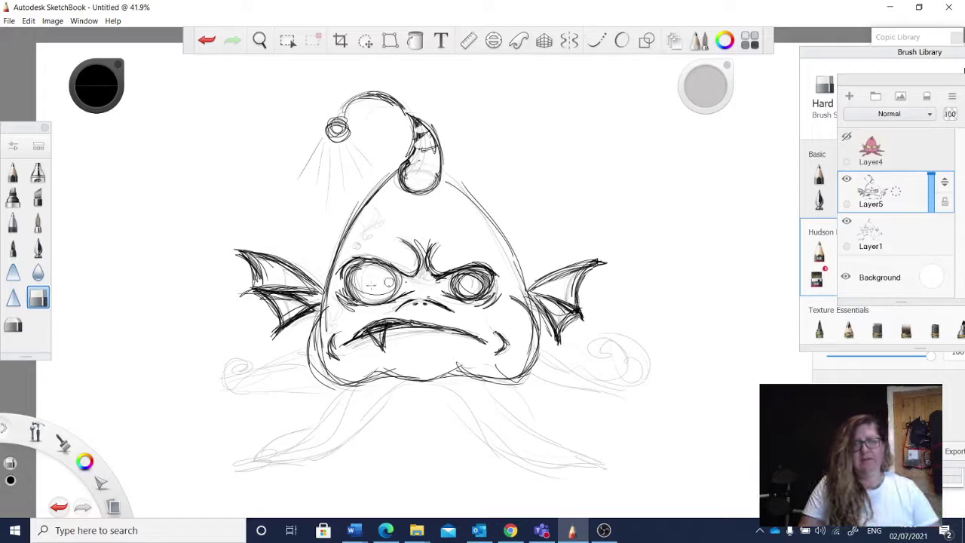
# Pencil the arched root of the front-left tentacle where it emerges from beneath the body's lower edge.
pyautogui.click(13, 173)
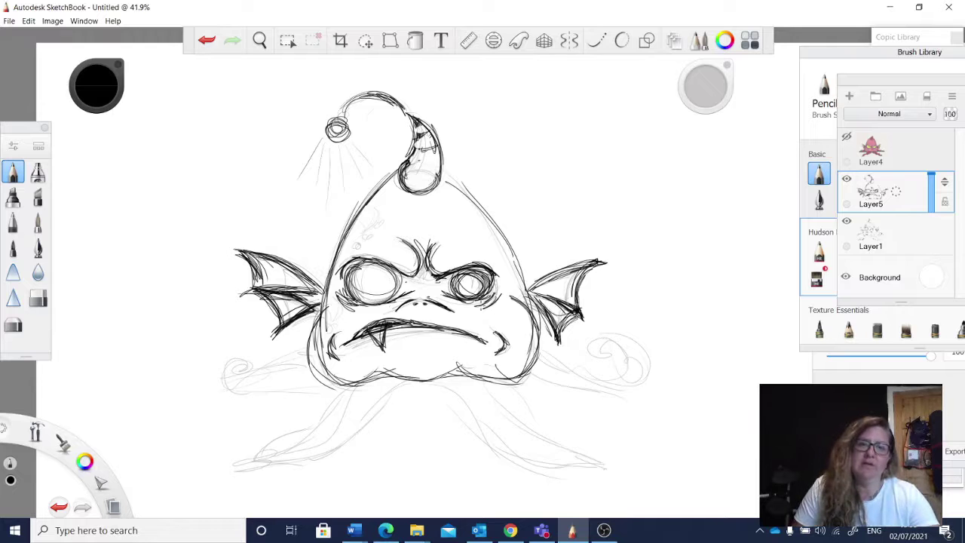
pyautogui.press('space')
pyautogui.moveTo(471, 400); pyautogui.dragTo(465, 344)
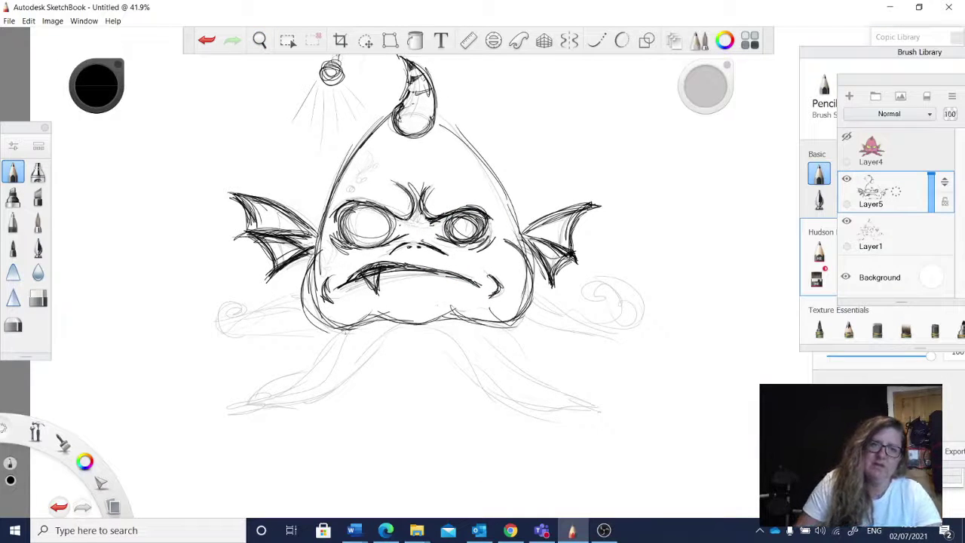
pyautogui.moveTo(337, 340)
pyautogui.mouseDown()
pyautogui.moveTo(392, 325)
pyautogui.moveTo(339, 340)
pyautogui.moveTo(323, 376)
pyautogui.mouseUp()
pyautogui.moveTo(342, 339); pyautogui.dragTo(289, 393)
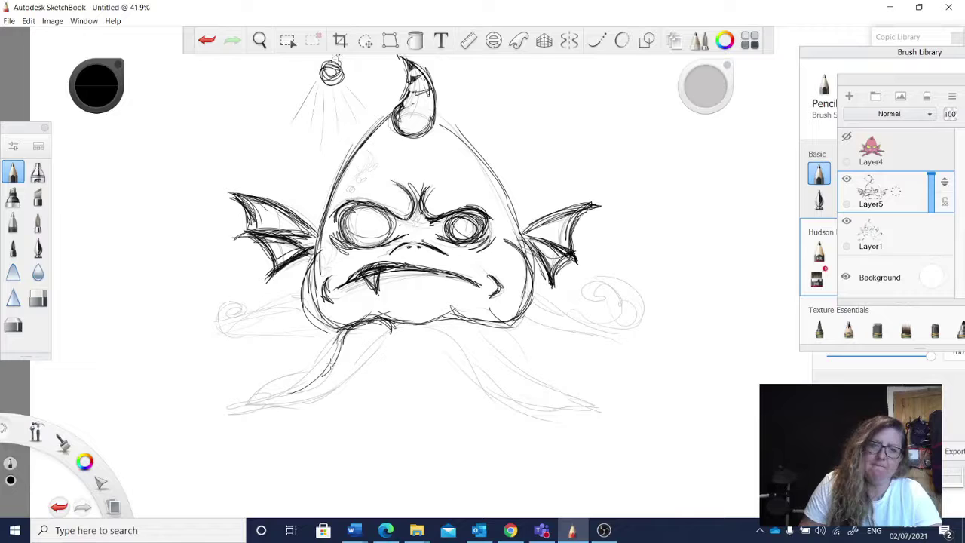
pyautogui.moveTo(345, 329)
pyautogui.mouseDown()
pyautogui.moveTo(299, 386)
pyautogui.moveTo(243, 368)
pyautogui.moveTo(232, 379)
pyautogui.moveTo(294, 405)
pyautogui.moveTo(392, 326)
pyautogui.moveTo(377, 340)
pyautogui.mouseUp()
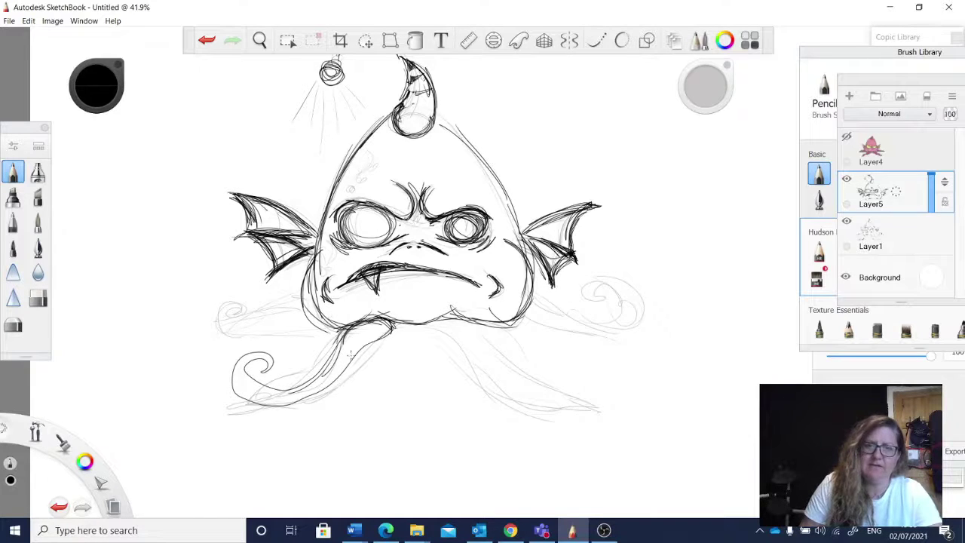
pyautogui.click(38, 298)
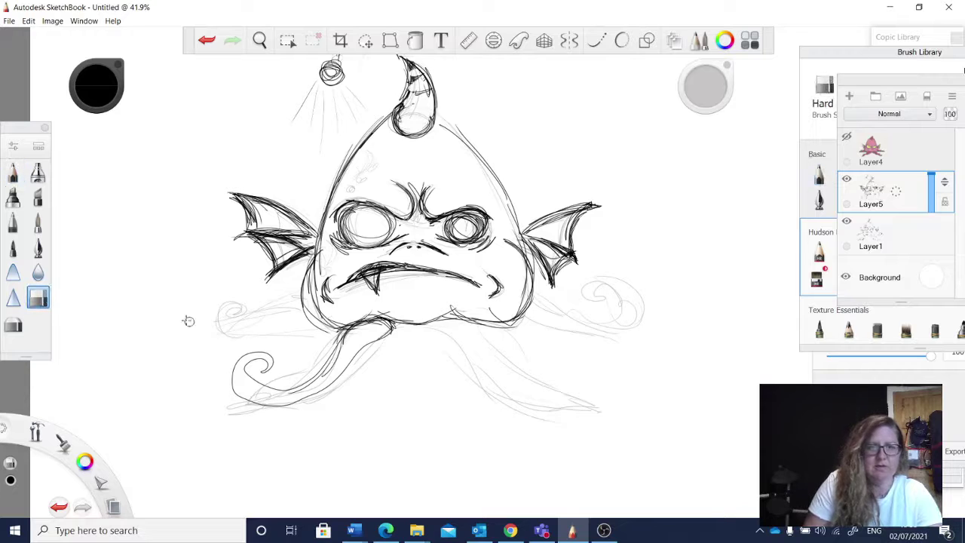
pyautogui.click(207, 35)
pyautogui.click(207, 35)
pyautogui.click(207, 36)
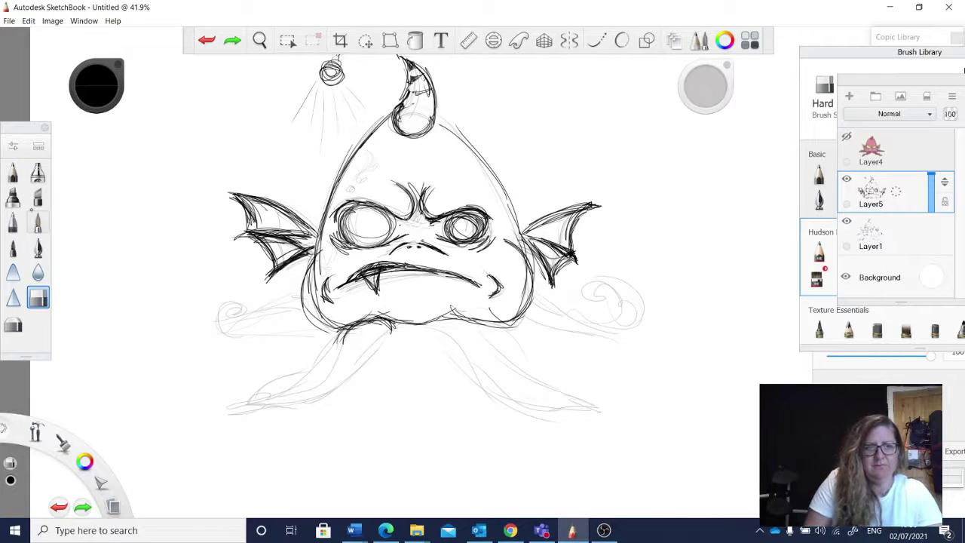
# Show the reference image on Layer4, pencil the wavy tapering outline of the front-left tentacle, and hide the reference again.
pyautogui.click(13, 172)
pyautogui.click(846, 136)
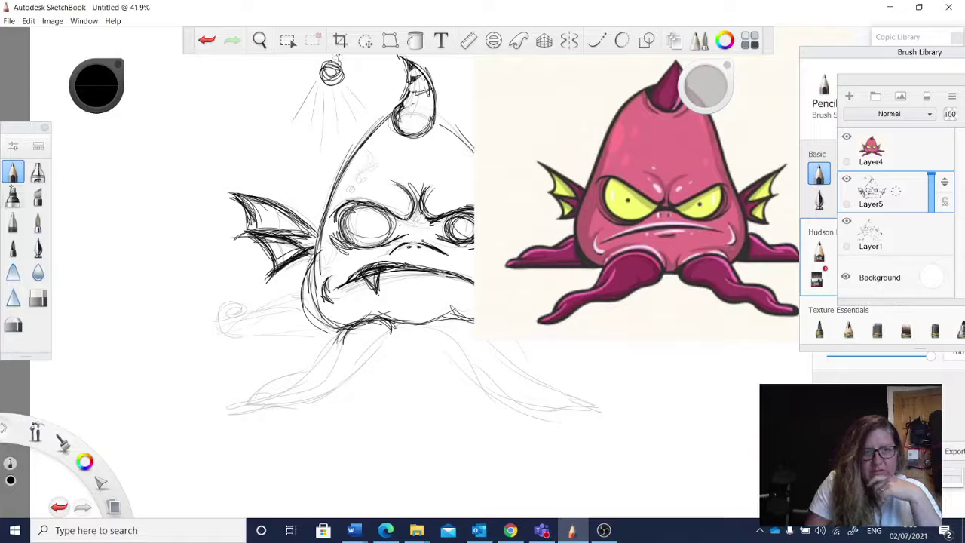
pyautogui.click(13, 162)
pyautogui.click(306, 324)
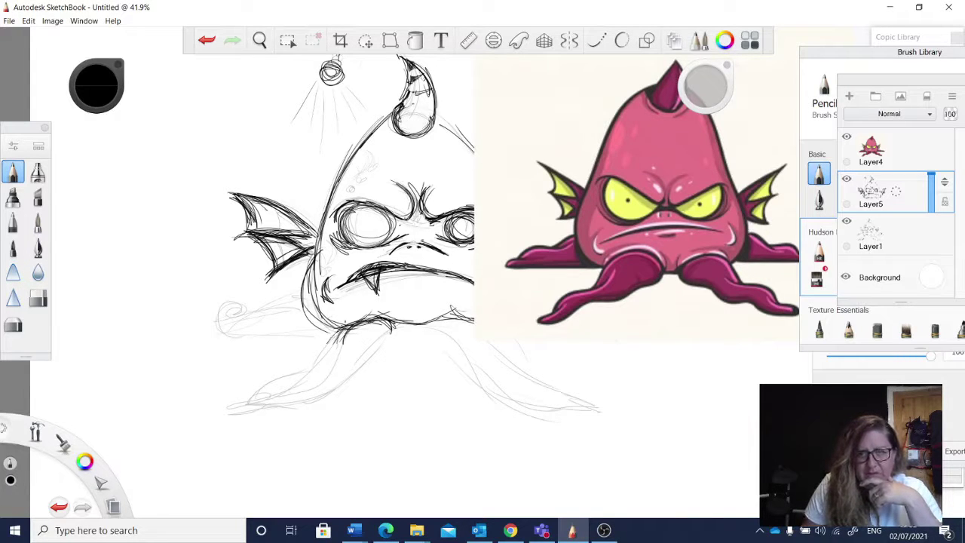
pyautogui.moveTo(333, 335)
pyautogui.mouseDown()
pyautogui.moveTo(319, 364)
pyautogui.moveTo(298, 369)
pyautogui.moveTo(329, 357)
pyautogui.moveTo(260, 396)
pyautogui.moveTo(275, 401)
pyautogui.moveTo(245, 424)
pyautogui.moveTo(275, 405)
pyautogui.mouseUp()
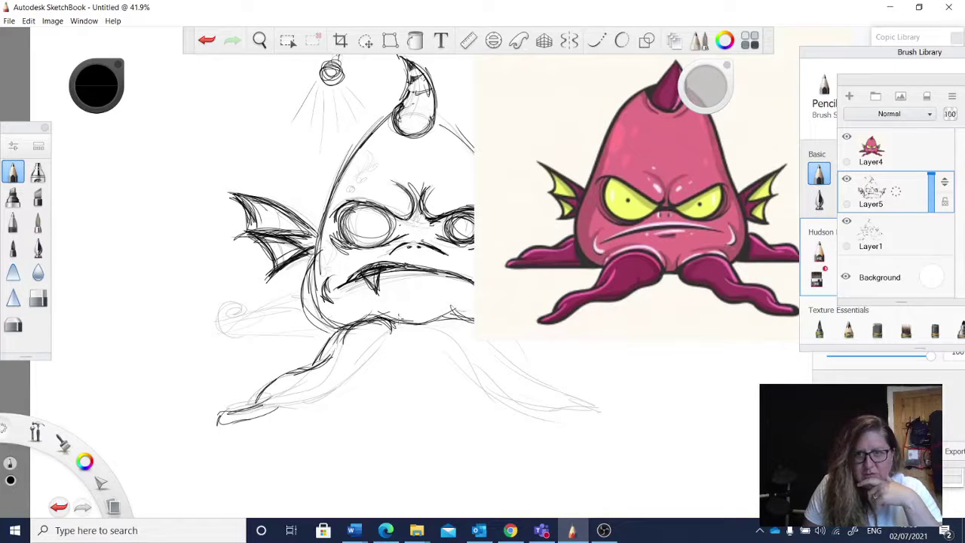
pyautogui.moveTo(392, 321)
pyautogui.mouseDown()
pyautogui.moveTo(352, 364)
pyautogui.moveTo(294, 385)
pyautogui.moveTo(271, 410)
pyautogui.moveTo(340, 381)
pyautogui.moveTo(368, 352)
pyautogui.mouseUp()
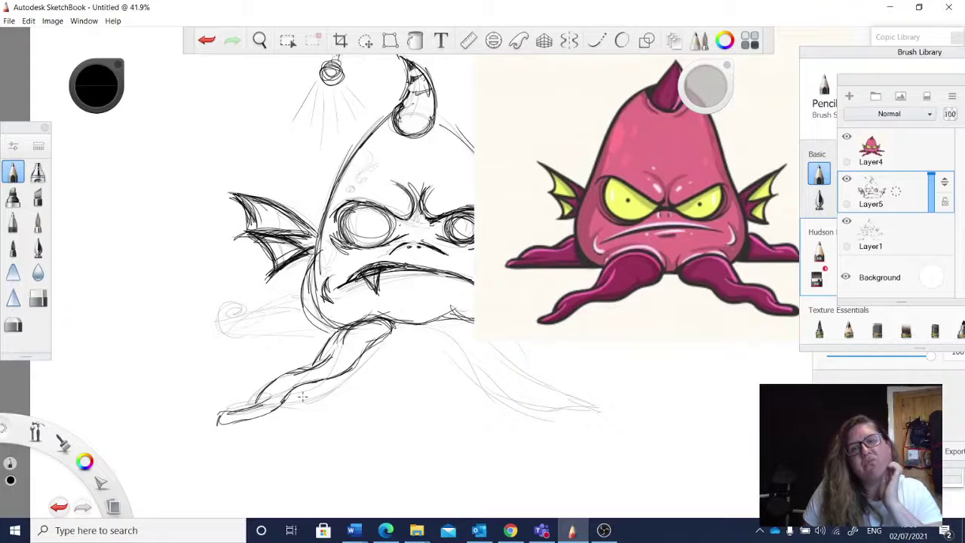
pyautogui.click(846, 136)
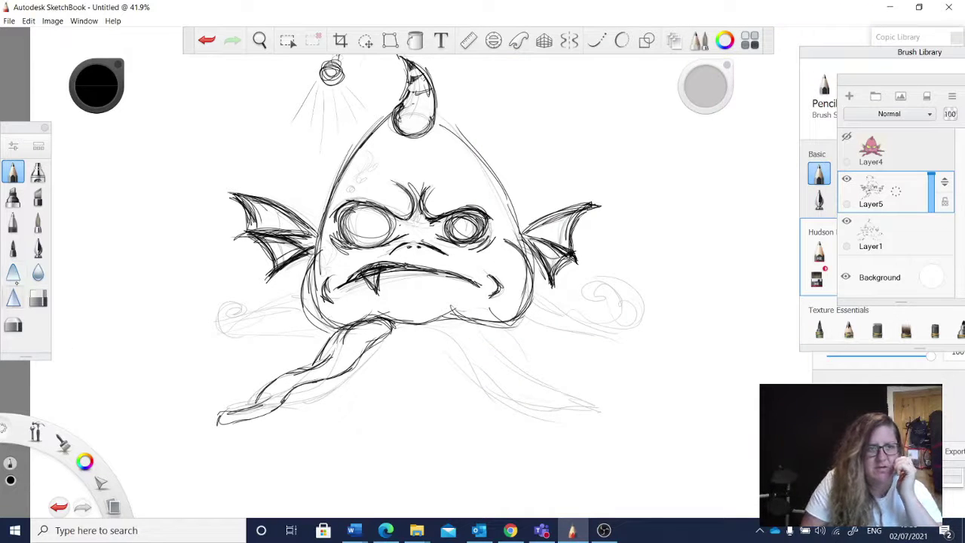
# Erase the pointed tip of the front-left tentacle and redraw it as an upward spiral curl.
pyautogui.click(38, 298)
pyautogui.moveTo(235, 416)
pyautogui.mouseDown()
pyautogui.moveTo(221, 419)
pyautogui.moveTo(232, 404)
pyautogui.mouseUp()
pyautogui.click(13, 173)
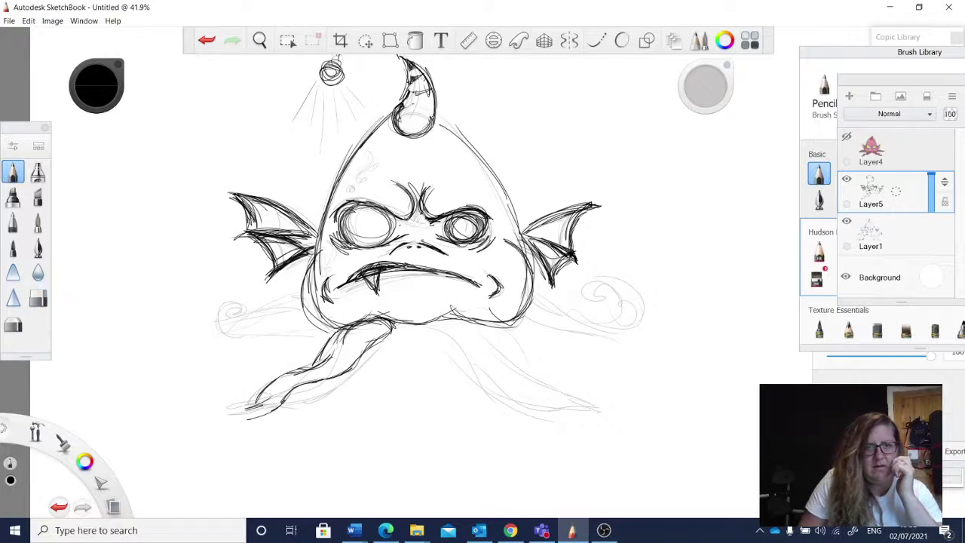
pyautogui.moveTo(221, 386)
pyautogui.mouseDown()
pyautogui.moveTo(260, 410)
pyautogui.moveTo(210, 385)
pyautogui.moveTo(255, 418)
pyautogui.mouseUp()
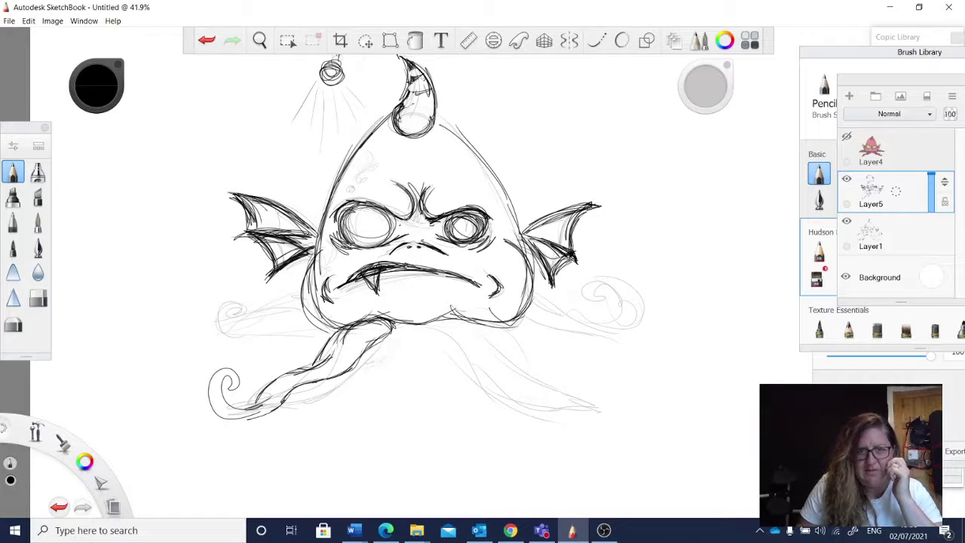
# Draw a smaller curled tentacle behind the front-left one, with its lower edges passing underneath toward the body's center.
pyautogui.moveTo(355, 365); pyautogui.dragTo(398, 339)
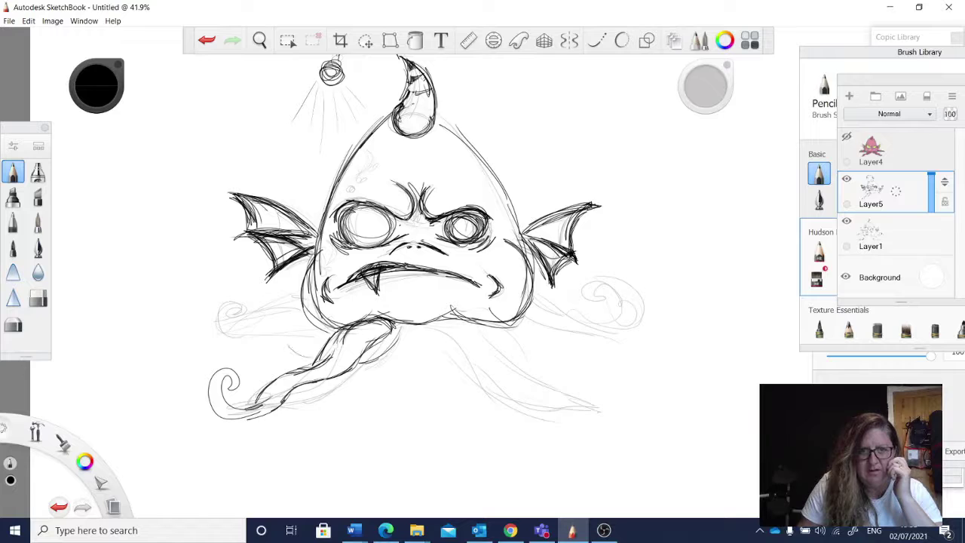
pyautogui.moveTo(284, 321)
pyautogui.mouseDown()
pyautogui.moveTo(302, 336)
pyautogui.moveTo(308, 317)
pyautogui.mouseUp()
pyautogui.moveTo(294, 368)
pyautogui.mouseDown()
pyautogui.moveTo(267, 345)
pyautogui.moveTo(280, 315)
pyautogui.moveTo(305, 334)
pyautogui.moveTo(292, 331)
pyautogui.mouseUp()
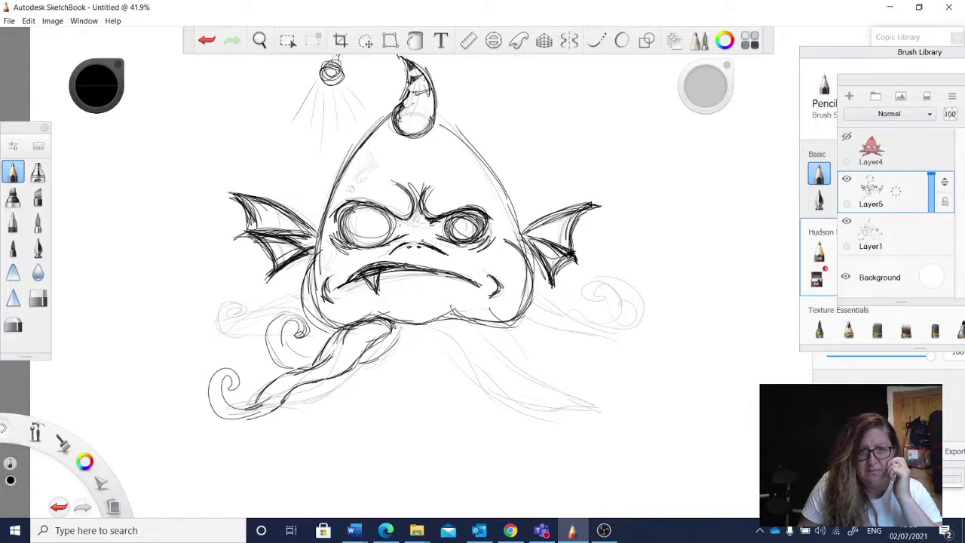
pyautogui.moveTo(339, 381)
pyautogui.mouseDown()
pyautogui.moveTo(412, 357)
pyautogui.moveTo(406, 342)
pyautogui.mouseUp()
pyautogui.moveTo(405, 345); pyautogui.dragTo(370, 374)
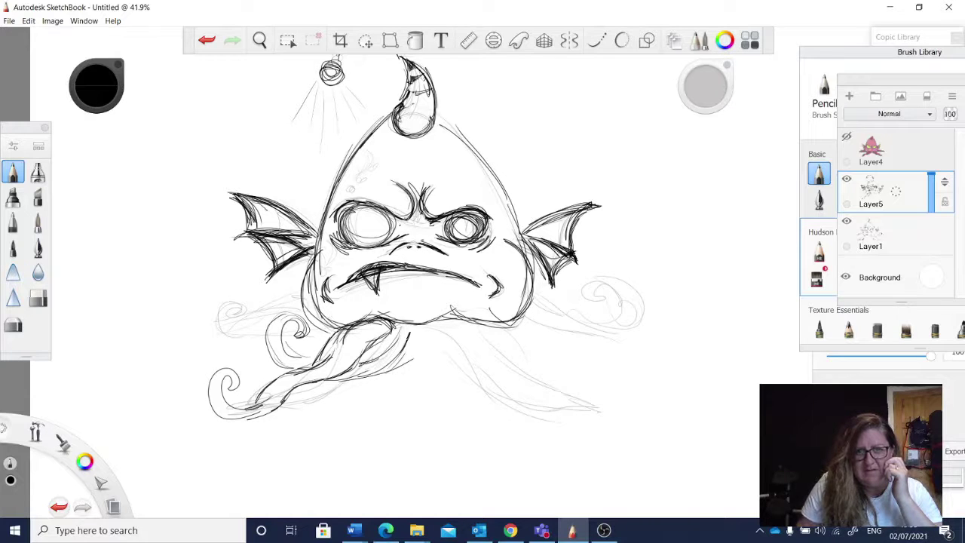
# Draw the front-right tentacle with an upward curled tip and a smaller curled tentacle behind it.
pyautogui.moveTo(435, 329)
pyautogui.mouseDown()
pyautogui.moveTo(491, 384)
pyautogui.moveTo(516, 391)
pyautogui.mouseUp()
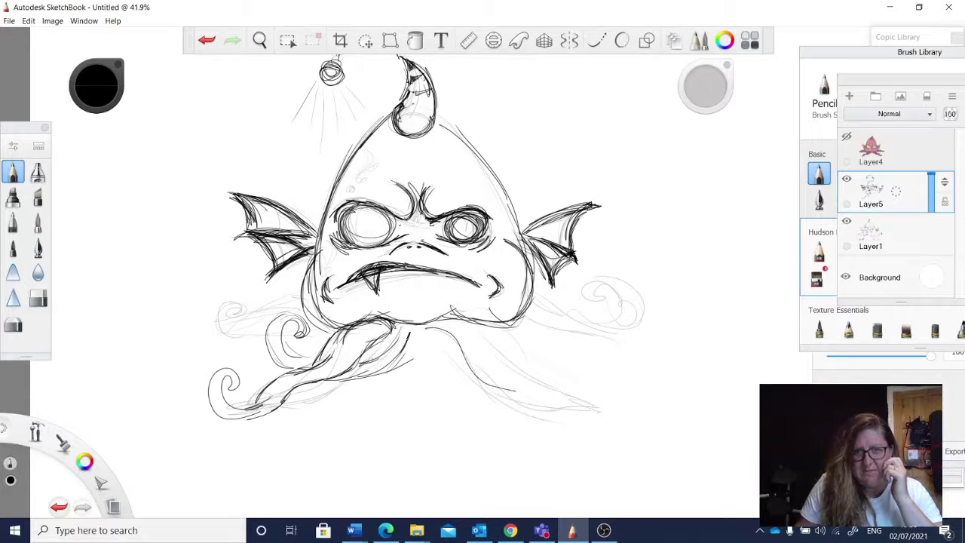
pyautogui.moveTo(467, 327)
pyautogui.mouseDown()
pyautogui.moveTo(504, 362)
pyautogui.moveTo(555, 386)
pyautogui.moveTo(590, 388)
pyautogui.moveTo(601, 372)
pyautogui.moveTo(573, 348)
pyautogui.moveTo(607, 338)
pyautogui.moveTo(612, 381)
pyautogui.moveTo(510, 392)
pyautogui.moveTo(604, 386)
pyautogui.mouseUp()
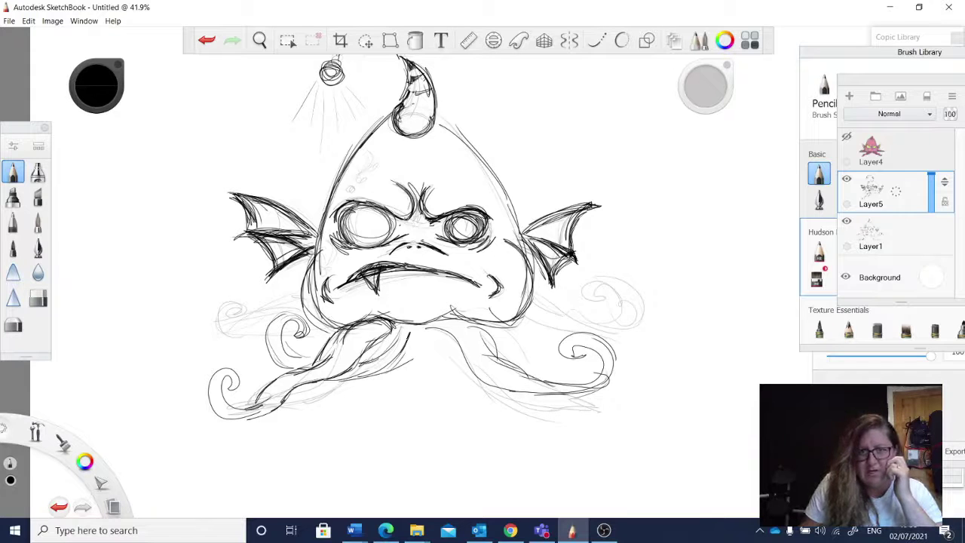
pyautogui.moveTo(421, 331); pyautogui.dragTo(445, 356)
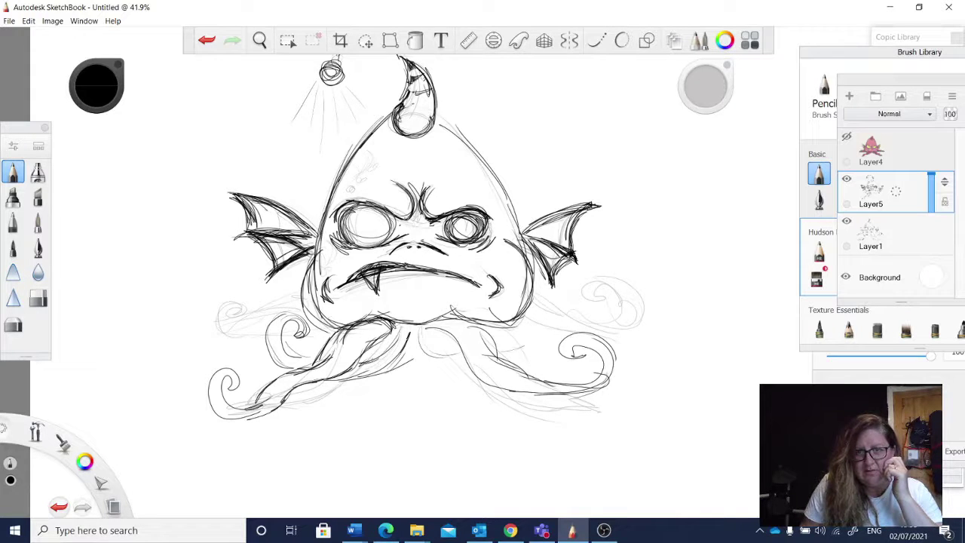
pyautogui.moveTo(553, 334)
pyautogui.mouseDown()
pyautogui.moveTo(514, 351)
pyautogui.moveTo(566, 306)
pyautogui.moveTo(528, 352)
pyautogui.moveTo(502, 357)
pyautogui.mouseUp()
pyautogui.moveTo(507, 357); pyautogui.dragTo(520, 359)
pyautogui.moveTo(424, 335)
pyautogui.mouseDown()
pyautogui.moveTo(457, 364)
pyautogui.moveTo(469, 360)
pyautogui.mouseUp()
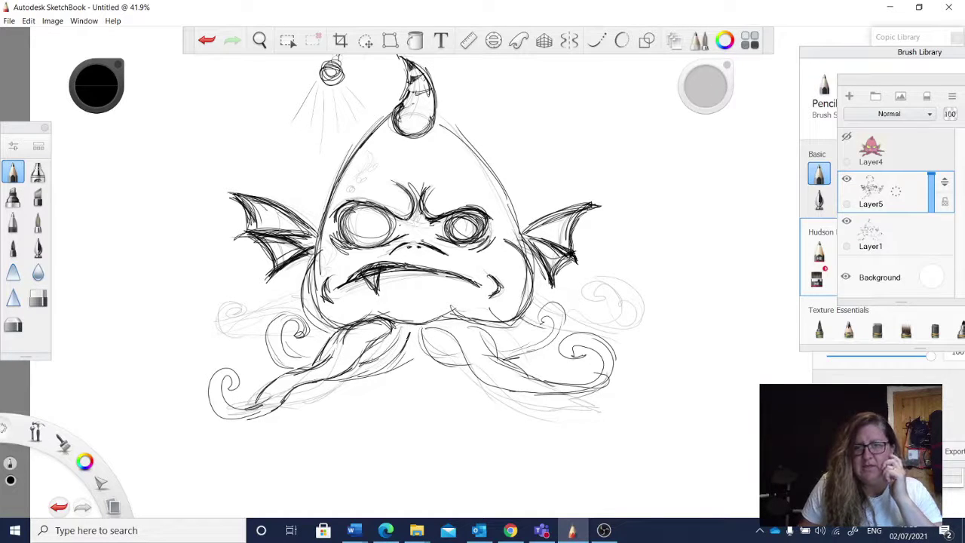
# Draw two long curled tentacles from the body's right side, one stretching outward and one rising beneath the fin.
pyautogui.moveTo(567, 316)
pyautogui.mouseDown()
pyautogui.moveTo(638, 324)
pyautogui.moveTo(711, 309)
pyautogui.moveTo(708, 285)
pyautogui.moveTo(685, 329)
pyautogui.moveTo(624, 330)
pyautogui.mouseUp()
pyautogui.moveTo(555, 327); pyautogui.dragTo(703, 341)
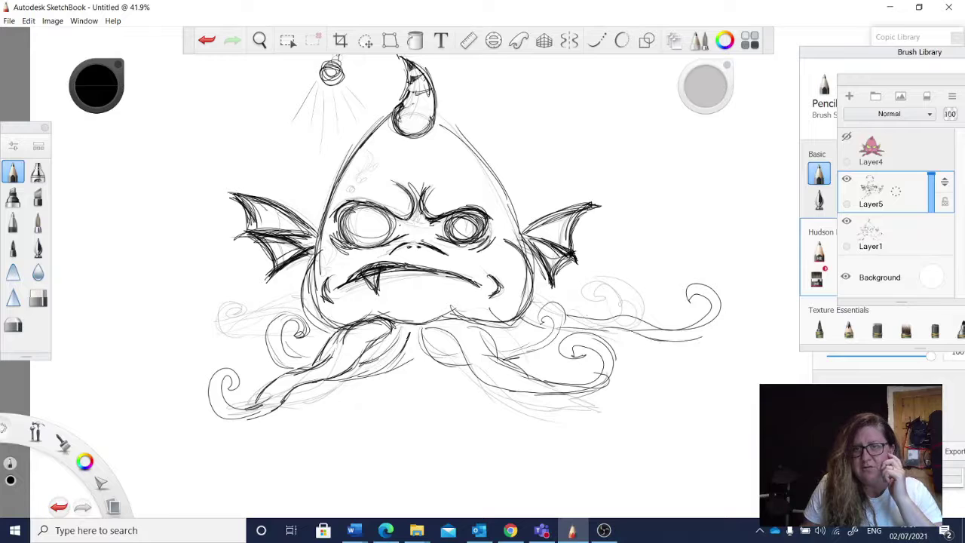
pyautogui.moveTo(538, 294)
pyautogui.mouseDown()
pyautogui.moveTo(618, 273)
pyautogui.moveTo(644, 230)
pyautogui.mouseUp()
pyautogui.moveTo(592, 292)
pyautogui.mouseDown()
pyautogui.moveTo(644, 227)
pyautogui.moveTo(620, 250)
pyautogui.moveTo(607, 288)
pyautogui.moveTo(552, 298)
pyautogui.mouseUp()
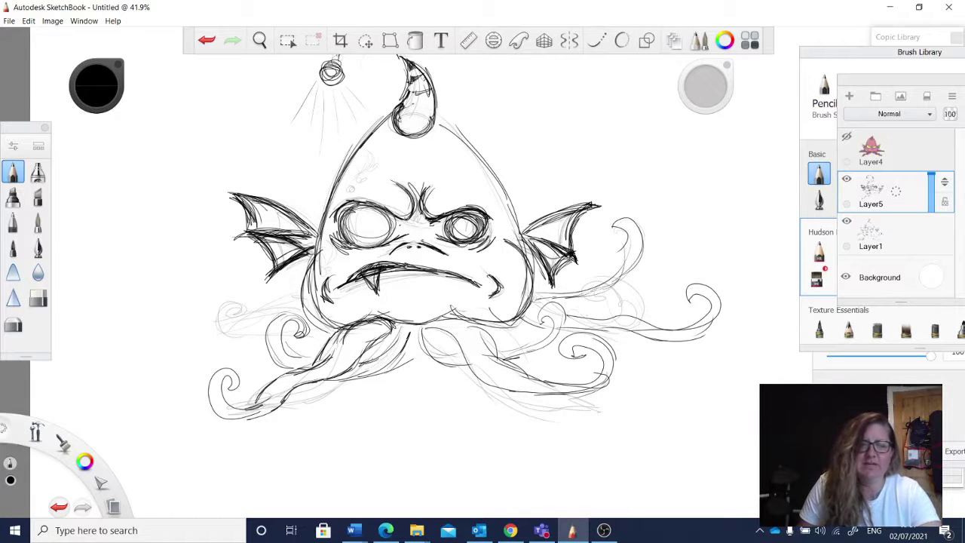
# Erase the outline of the small curled tentacle behind the front-left one.
pyautogui.scroll(-5, 487, 263)
pyautogui.scroll(3, 486, 263)
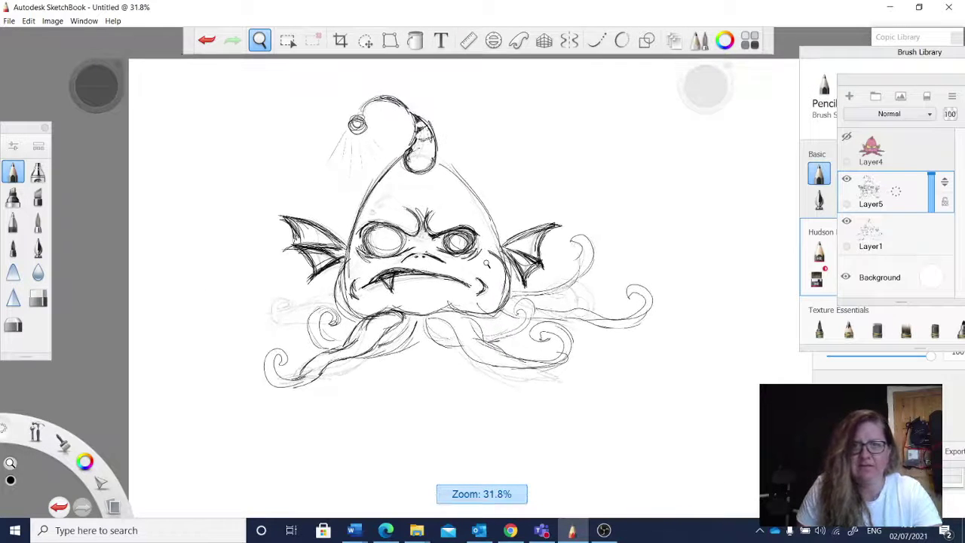
pyautogui.scroll(1, 486, 263)
pyautogui.scroll(1, 486, 264)
pyautogui.scroll(-1, 486, 263)
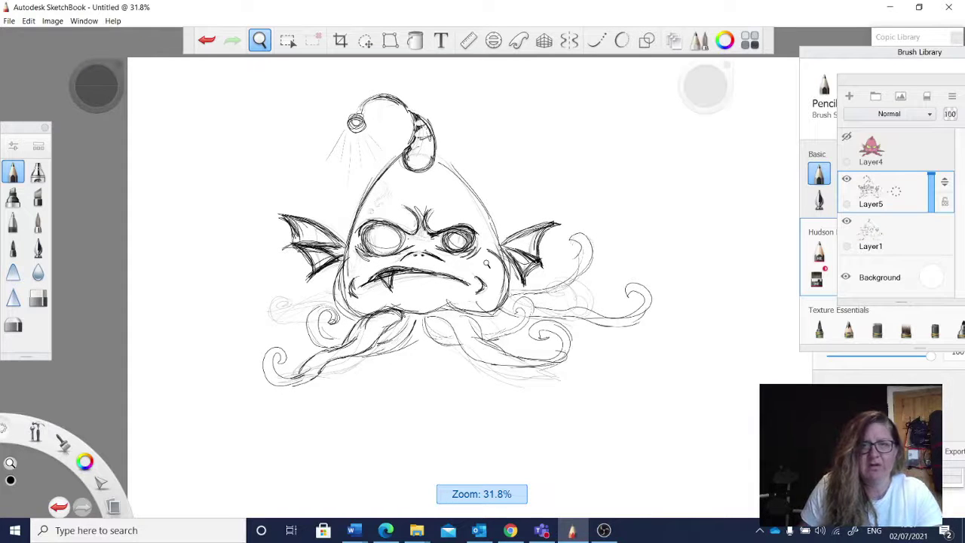
pyautogui.scroll(1, 486, 263)
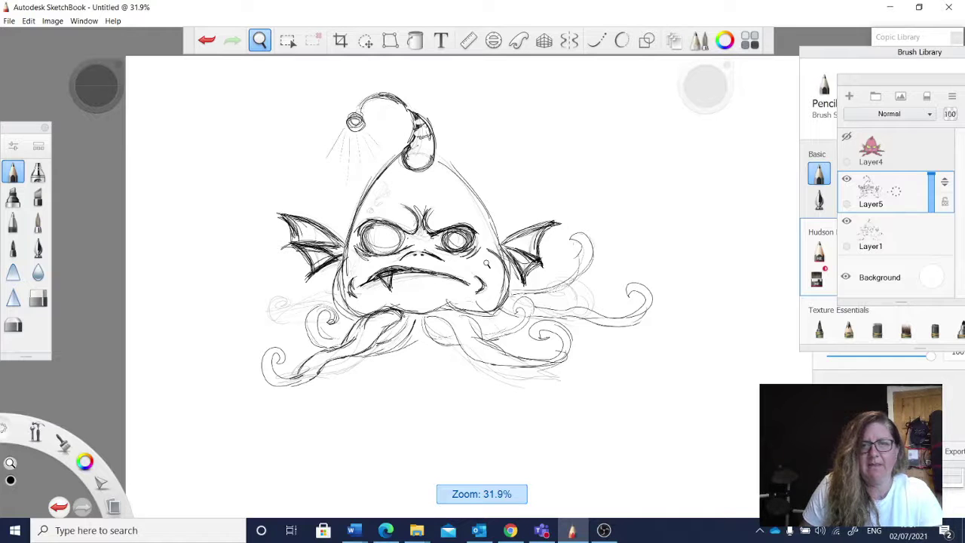
pyautogui.press('e')
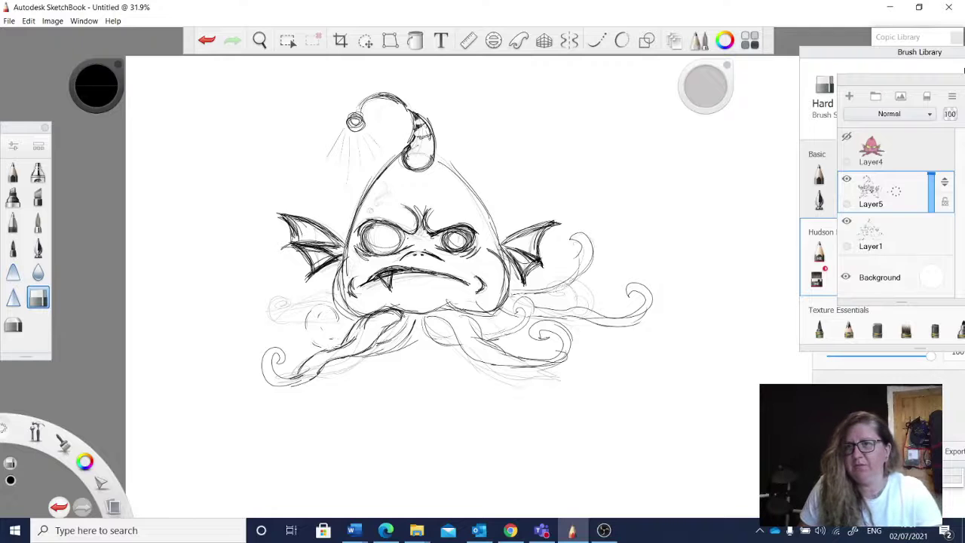
# Add a new layer above Layer5 and lower Layer5's opacity to 32 so the sketch fades.
pyautogui.moveTo(871, 192); pyautogui.dragTo(872, 156)
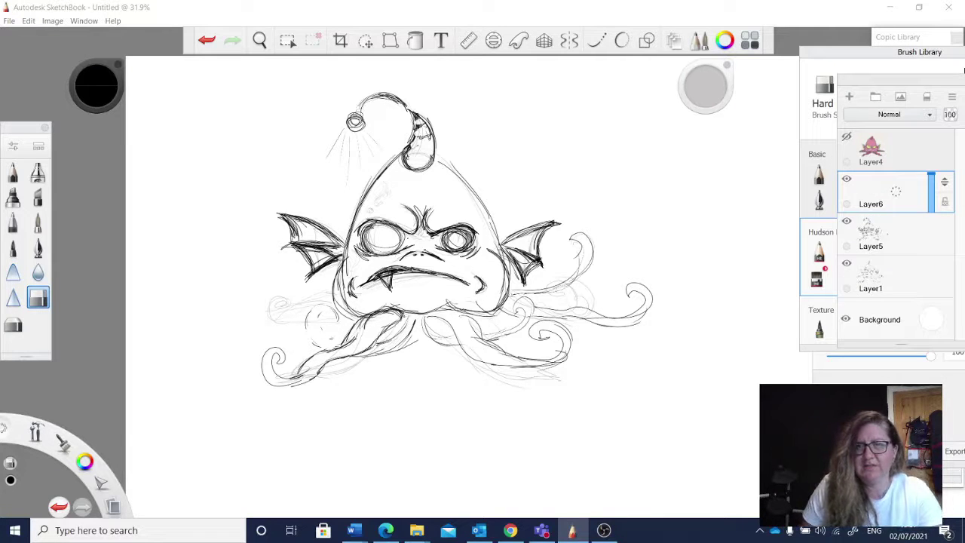
pyautogui.moveTo(931, 175)
pyautogui.mouseDown()
pyautogui.moveTo(931, 198)
pyautogui.moveTo(931, 173)
pyautogui.mouseUp()
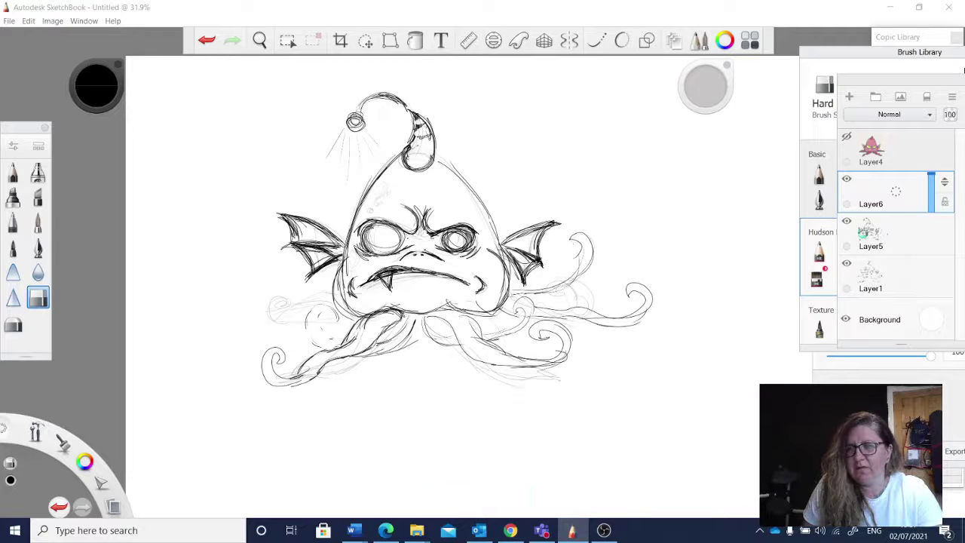
pyautogui.click(867, 234)
pyautogui.moveTo(932, 215); pyautogui.dragTo(932, 242)
# On Layer6, pencil the left side of the body in dark lines from the horn's base down to the cheek.
pyautogui.press('space')
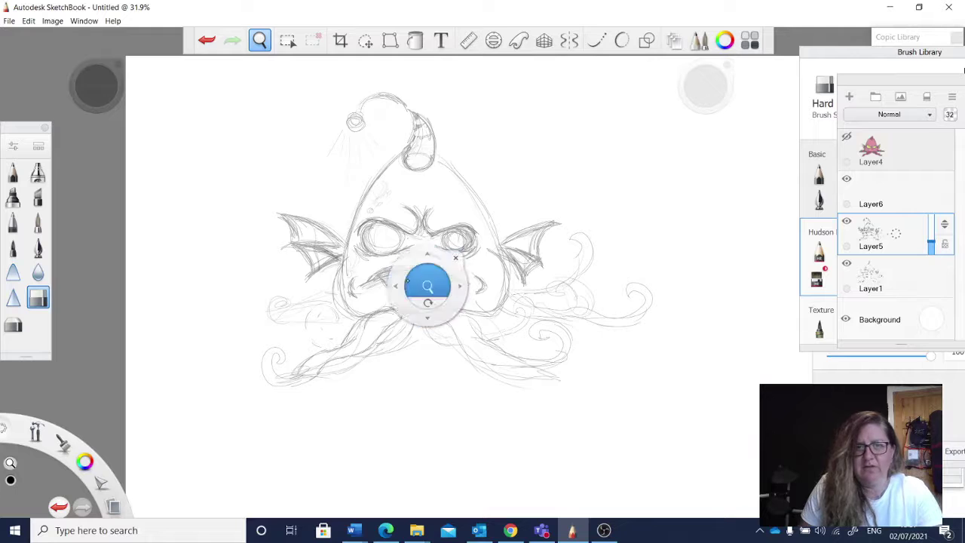
pyautogui.moveTo(426, 284)
pyautogui.mouseDown()
pyautogui.moveTo(498, 263)
pyautogui.moveTo(484, 267)
pyautogui.moveTo(461, 220)
pyautogui.mouseUp()
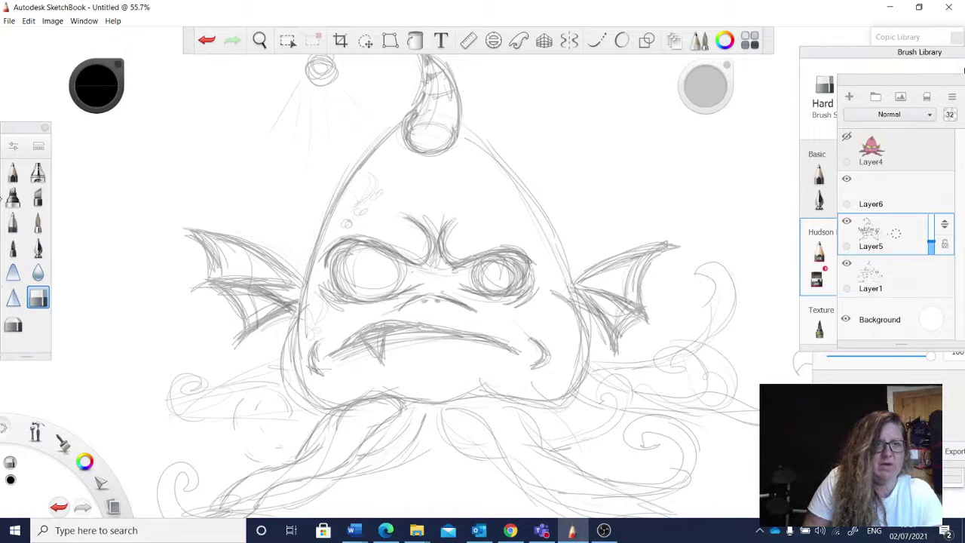
pyautogui.click(13, 172)
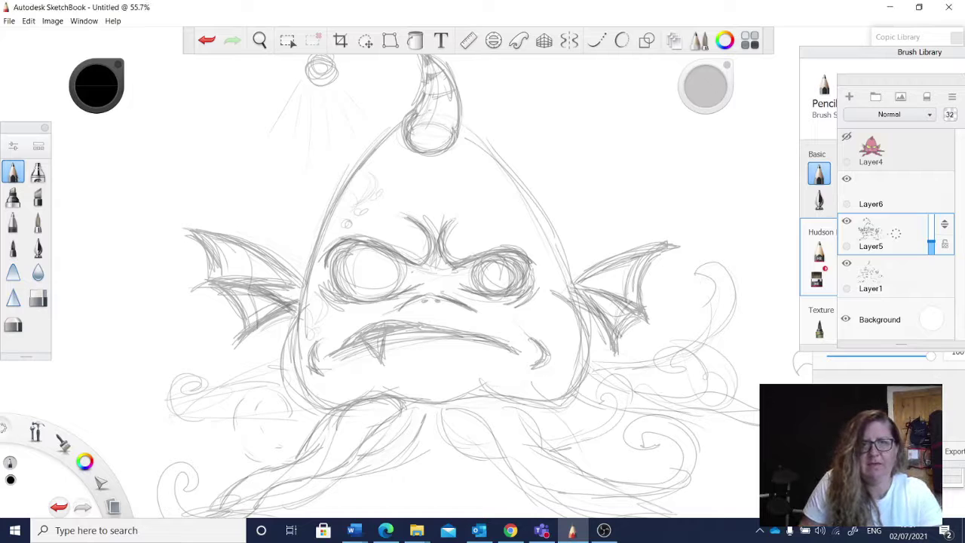
pyautogui.moveTo(331, 225)
pyautogui.mouseDown()
pyautogui.moveTo(359, 166)
pyautogui.moveTo(385, 140)
pyautogui.moveTo(314, 227)
pyautogui.mouseUp()
pyautogui.click(880, 189)
pyautogui.moveTo(395, 131); pyautogui.dragTo(316, 230)
pyautogui.moveTo(337, 193); pyautogui.dragTo(294, 305)
pyautogui.moveTo(312, 253); pyautogui.dragTo(286, 366)
# Draw the rounded jowls and scalloped lower edge of the body, reinforcing the fold where the left lobes meet.
pyautogui.moveTo(300, 298)
pyautogui.mouseDown()
pyautogui.moveTo(289, 386)
pyautogui.moveTo(357, 402)
pyautogui.moveTo(457, 394)
pyautogui.moveTo(482, 377)
pyautogui.moveTo(510, 395)
pyautogui.moveTo(588, 400)
pyautogui.moveTo(585, 324)
pyautogui.moveTo(565, 303)
pyautogui.moveTo(588, 354)
pyautogui.moveTo(525, 395)
pyautogui.mouseUp()
pyautogui.moveTo(477, 376); pyautogui.dragTo(518, 396)
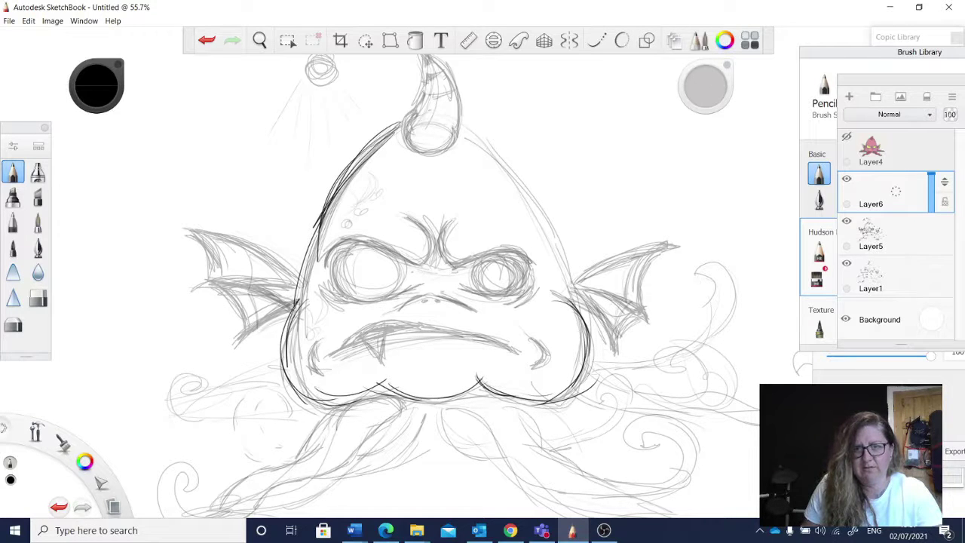
pyautogui.moveTo(376, 377); pyautogui.dragTo(391, 392)
pyautogui.moveTo(364, 387); pyautogui.dragTo(428, 406)
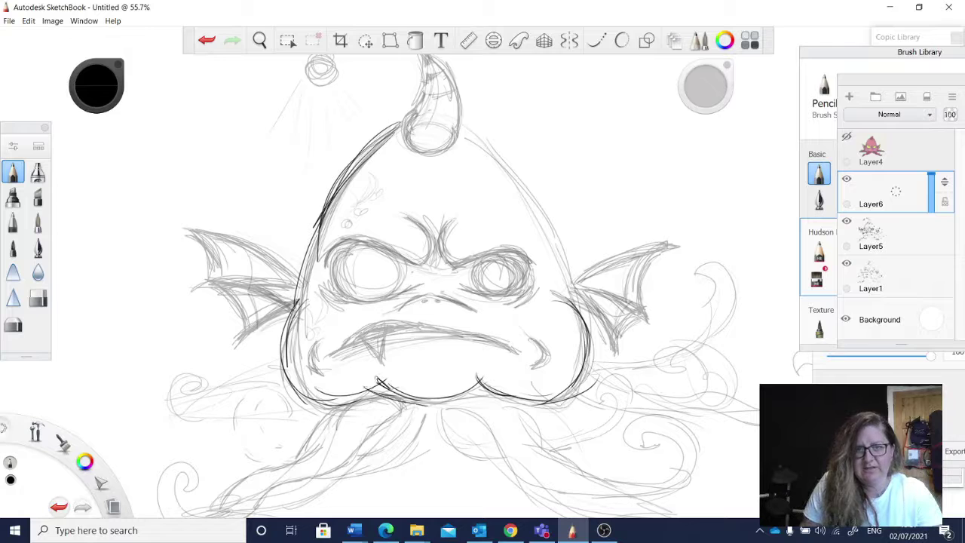
# Redraw the downturned mouth with its single fang and add curved cheek creases at both corners.
pyautogui.moveTo(331, 354)
pyautogui.mouseDown()
pyautogui.moveTo(370, 329)
pyautogui.moveTo(441, 329)
pyautogui.moveTo(496, 343)
pyautogui.mouseUp()
pyautogui.moveTo(342, 352)
pyautogui.mouseDown()
pyautogui.moveTo(368, 344)
pyautogui.moveTo(381, 362)
pyautogui.moveTo(429, 333)
pyautogui.moveTo(516, 348)
pyautogui.moveTo(398, 326)
pyautogui.mouseUp()
pyautogui.moveTo(398, 325); pyautogui.dragTo(466, 336)
pyautogui.moveTo(526, 338)
pyautogui.mouseDown()
pyautogui.moveTo(544, 353)
pyautogui.moveTo(535, 365)
pyautogui.mouseUp()
pyautogui.moveTo(310, 339)
pyautogui.mouseDown()
pyautogui.moveTo(303, 365)
pyautogui.moveTo(315, 368)
pyautogui.moveTo(301, 370)
pyautogui.moveTo(324, 366)
pyautogui.mouseUp()
# Draw both round eyes with small ringed pupils and add the right brow line curving up into its frown furrow.
pyautogui.moveTo(380, 243)
pyautogui.mouseDown()
pyautogui.moveTo(341, 264)
pyautogui.moveTo(392, 295)
pyautogui.moveTo(377, 238)
pyautogui.mouseUp()
pyautogui.moveTo(369, 273); pyautogui.dragTo(372, 270)
pyautogui.moveTo(499, 256)
pyautogui.mouseDown()
pyautogui.moveTo(483, 291)
pyautogui.moveTo(513, 267)
pyautogui.moveTo(519, 281)
pyautogui.mouseUp()
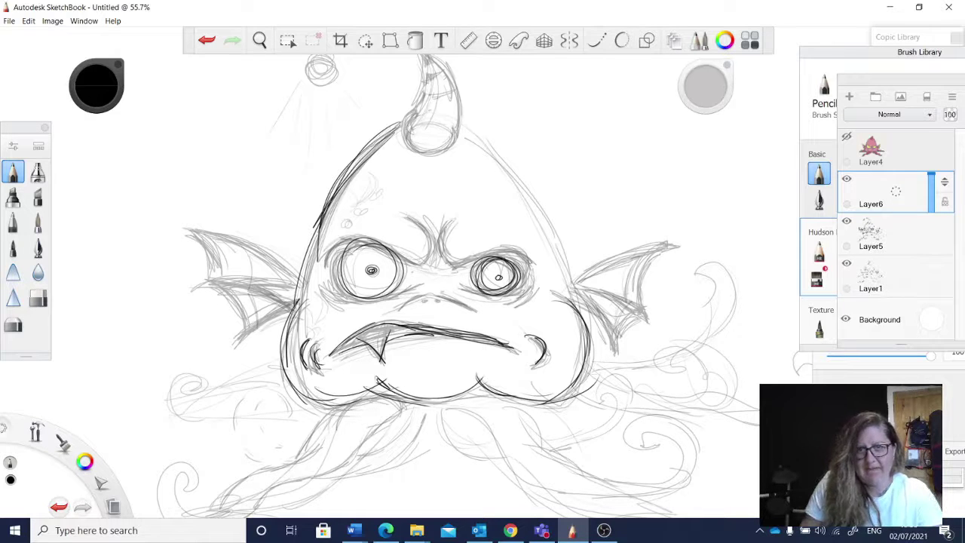
pyautogui.moveTo(451, 217)
pyautogui.mouseDown()
pyautogui.moveTo(442, 243)
pyautogui.moveTo(464, 260)
pyautogui.moveTo(500, 252)
pyautogui.moveTo(526, 259)
pyautogui.mouseUp()
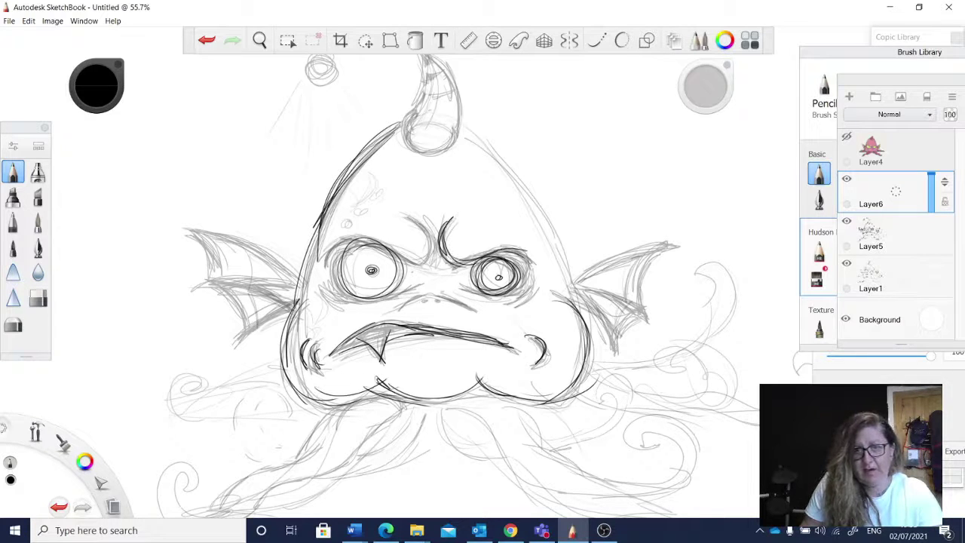
# Darken the left brow and its frown furrow, the forehead spots, the crease under the left eye, and the arched nose with two nostrils.
pyautogui.moveTo(408, 217); pyautogui.dragTo(419, 264)
pyautogui.moveTo(321, 254)
pyautogui.mouseDown()
pyautogui.moveTo(350, 241)
pyautogui.moveTo(394, 258)
pyautogui.mouseUp()
pyautogui.moveTo(367, 176); pyautogui.dragTo(378, 197)
pyautogui.moveTo(358, 208); pyautogui.dragTo(348, 224)
pyautogui.moveTo(324, 291); pyautogui.dragTo(345, 306)
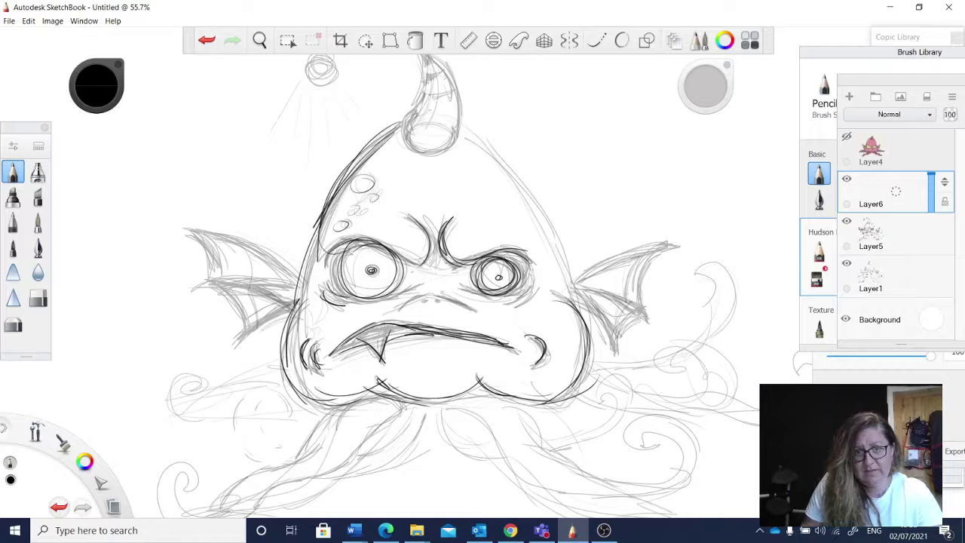
pyautogui.moveTo(404, 309)
pyautogui.mouseDown()
pyautogui.moveTo(429, 293)
pyautogui.moveTo(475, 309)
pyautogui.mouseUp()
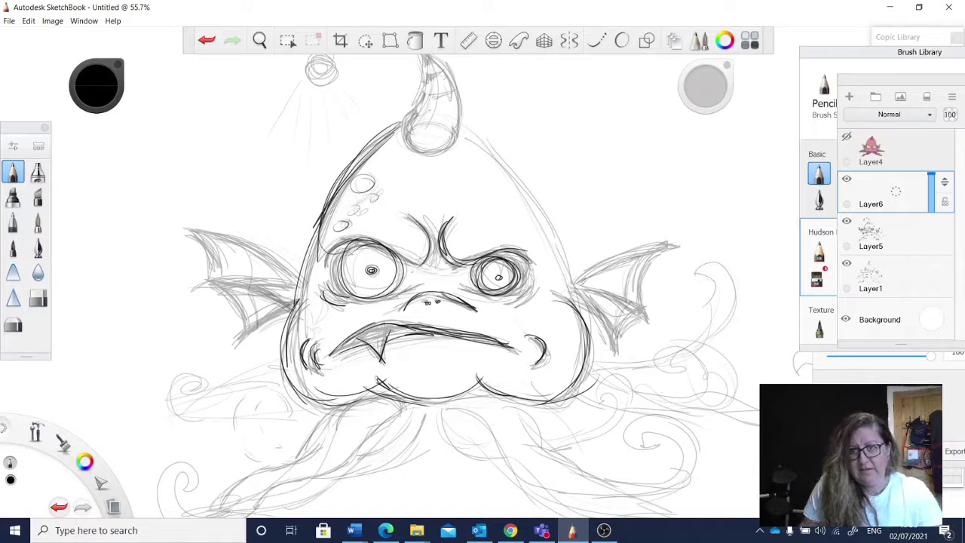
# Redraw the right webbed fin in dark lines, with its ribs and pointed, scalloped outer edge.
pyautogui.moveTo(581, 285)
pyautogui.mouseDown()
pyautogui.moveTo(671, 243)
pyautogui.moveTo(635, 300)
pyautogui.mouseUp()
pyautogui.moveTo(639, 264); pyautogui.dragTo(633, 300)
pyautogui.moveTo(586, 285)
pyautogui.mouseDown()
pyautogui.moveTo(653, 310)
pyautogui.moveTo(613, 347)
pyautogui.moveTo(647, 315)
pyautogui.mouseUp()
pyautogui.moveTo(634, 279); pyautogui.dragTo(650, 318)
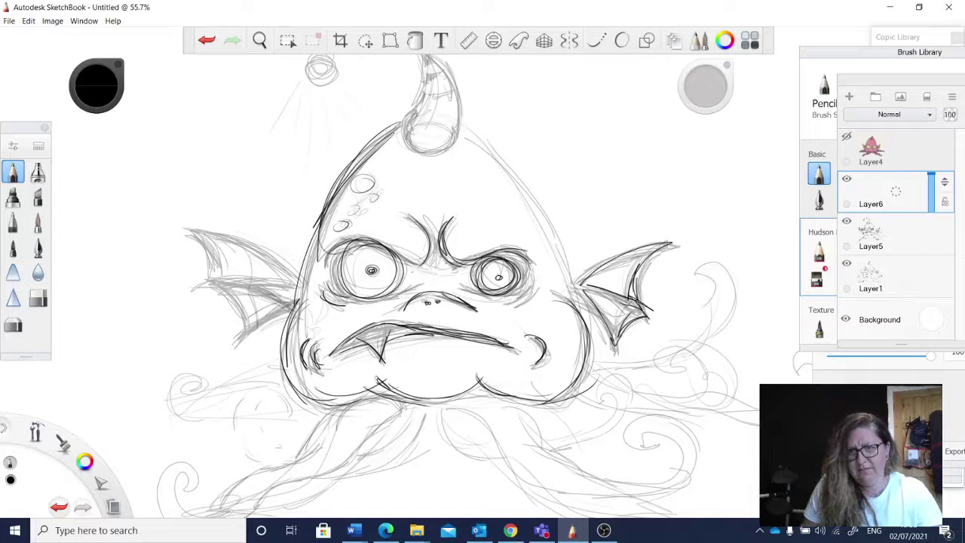
# Draw the right side of the body in overlapping dark strokes from the horn's base down to the cheek.
pyautogui.moveTo(461, 130); pyautogui.dragTo(534, 220)
pyautogui.moveTo(494, 160); pyautogui.dragTo(536, 217)
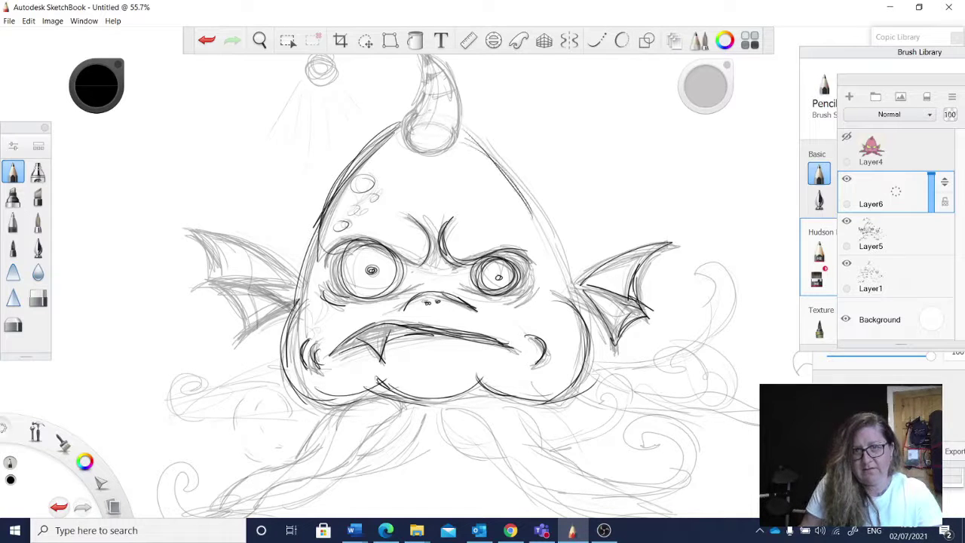
pyautogui.moveTo(458, 126); pyautogui.dragTo(549, 229)
pyautogui.moveTo(457, 125); pyautogui.dragTo(570, 250)
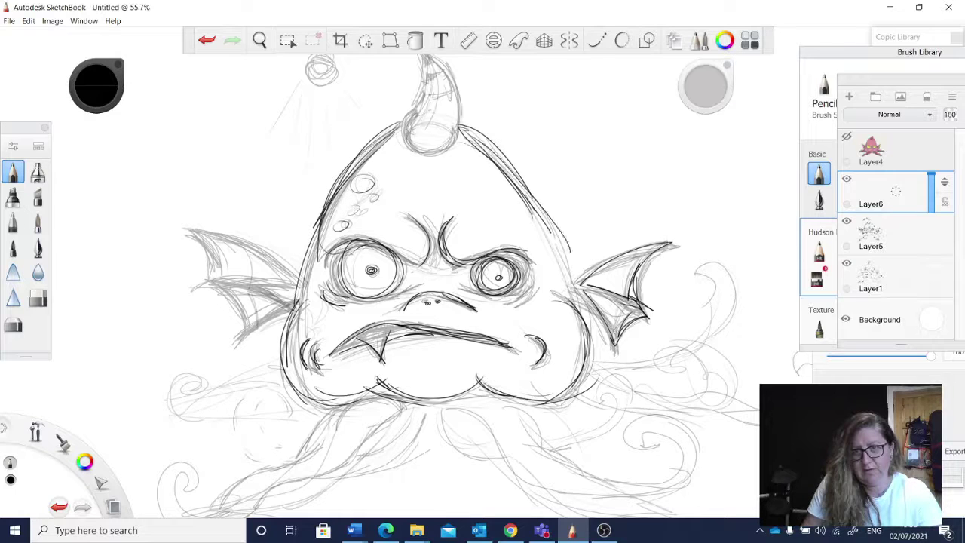
pyautogui.moveTo(535, 212); pyautogui.dragTo(572, 274)
pyautogui.moveTo(561, 238); pyautogui.dragTo(584, 324)
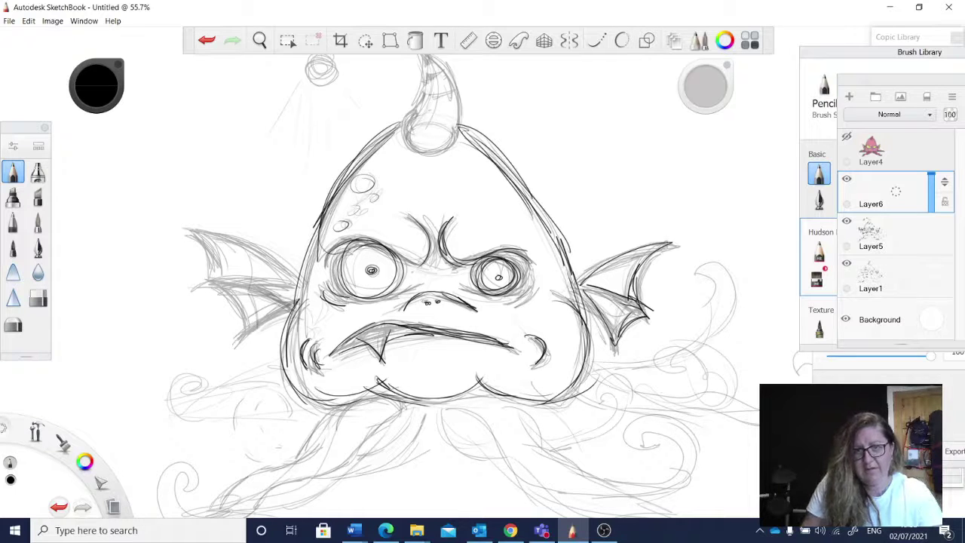
# Reinforce the left side of the body with extra dark strokes from the horn's base down past the fin.
pyautogui.moveTo(392, 133)
pyautogui.mouseDown()
pyautogui.moveTo(368, 151)
pyautogui.moveTo(321, 229)
pyautogui.mouseUp()
pyautogui.moveTo(377, 136); pyautogui.dragTo(297, 259)
pyautogui.moveTo(327, 205); pyautogui.dragTo(294, 297)
pyautogui.moveTo(307, 256); pyautogui.dragTo(293, 306)
pyautogui.moveTo(305, 265); pyautogui.dragTo(292, 315)
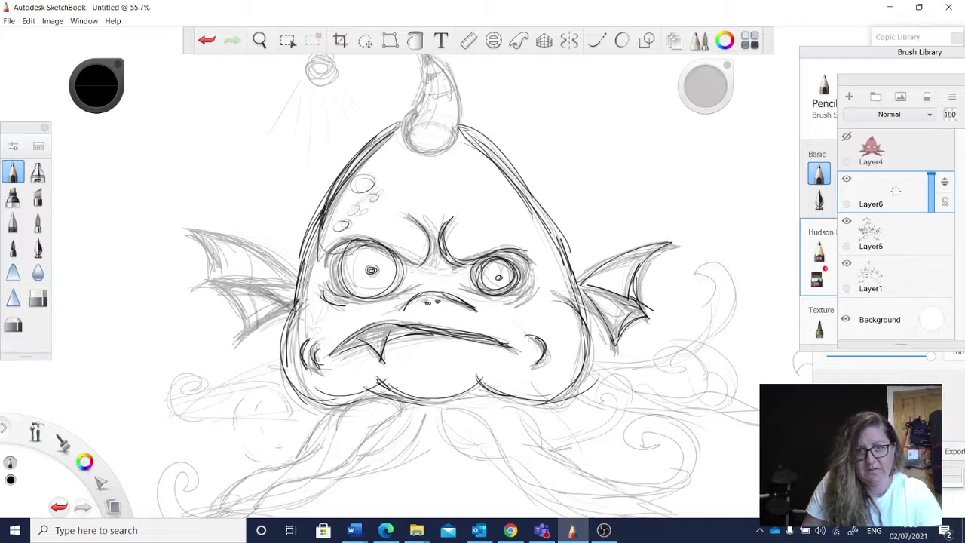
# Redraw the left webbed fin in dark lines, outlining its two pointed lobes and the ribs between them.
pyautogui.moveTo(193, 230)
pyautogui.mouseDown()
pyautogui.moveTo(236, 235)
pyautogui.moveTo(312, 278)
pyautogui.mouseUp()
pyautogui.moveTo(255, 244); pyautogui.dragTo(311, 276)
pyautogui.moveTo(189, 234); pyautogui.dragTo(223, 271)
pyautogui.moveTo(216, 260)
pyautogui.mouseDown()
pyautogui.moveTo(202, 285)
pyautogui.moveTo(264, 274)
pyautogui.moveTo(290, 285)
pyautogui.mouseUp()
pyautogui.moveTo(201, 278)
pyautogui.mouseDown()
pyautogui.moveTo(229, 282)
pyautogui.moveTo(240, 339)
pyautogui.moveTo(297, 302)
pyautogui.mouseUp()
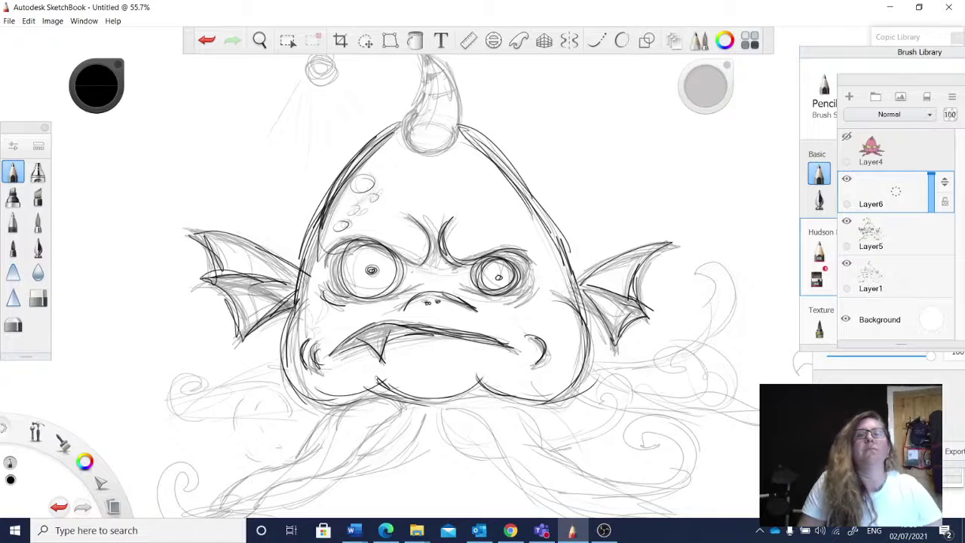
# Outline the curved horn, its arching lure stalk and round bulb in dark lines, and add light rays below the bulb.
pyautogui.press('space')
pyautogui.moveTo(466, 83); pyautogui.dragTo(435, 153)
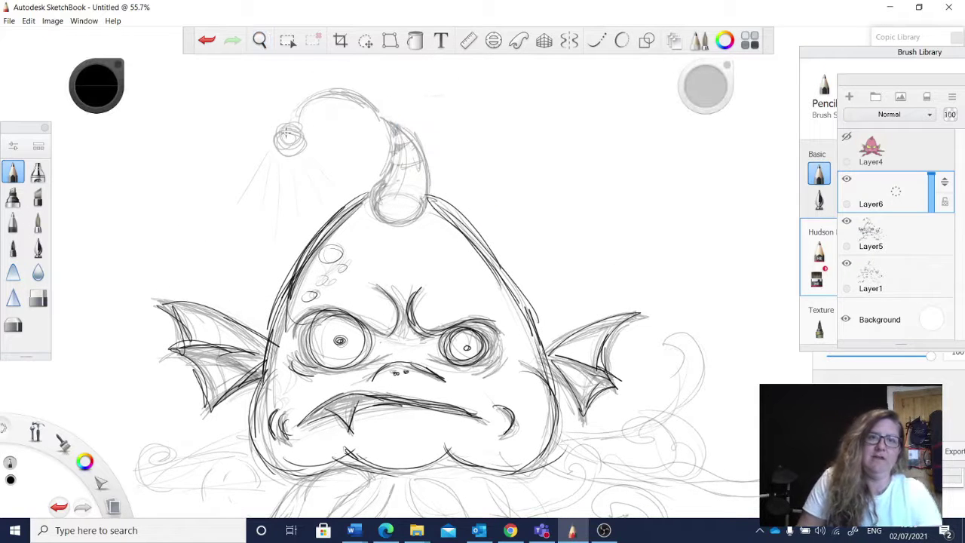
pyautogui.moveTo(286, 132)
pyautogui.mouseDown()
pyautogui.moveTo(290, 139)
pyautogui.moveTo(283, 133)
pyautogui.moveTo(331, 92)
pyautogui.moveTo(377, 94)
pyautogui.moveTo(412, 139)
pyautogui.moveTo(347, 87)
pyautogui.moveTo(419, 156)
pyautogui.moveTo(421, 163)
pyautogui.moveTo(388, 121)
pyautogui.moveTo(371, 194)
pyautogui.moveTo(407, 216)
pyautogui.mouseUp()
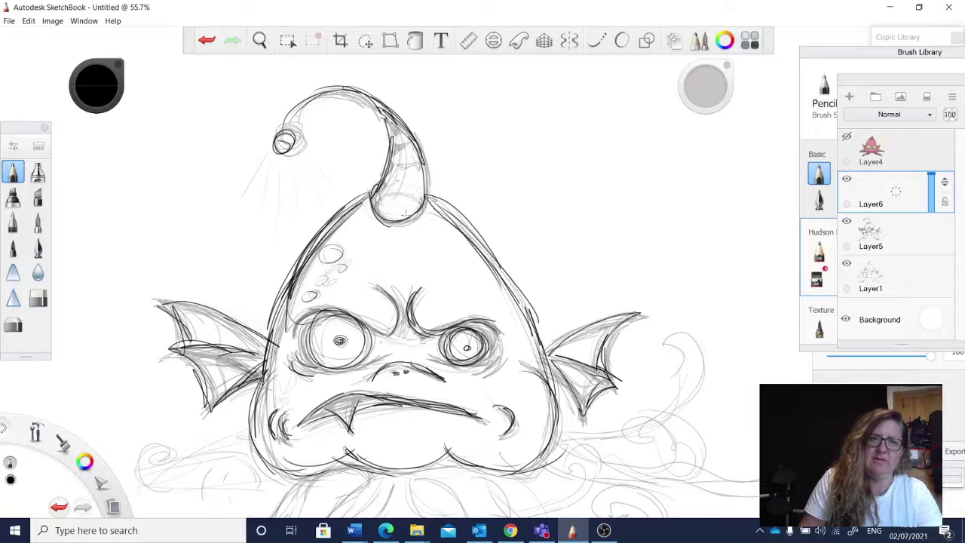
pyautogui.moveTo(270, 161); pyautogui.dragTo(239, 204)
pyautogui.moveTo(271, 166)
pyautogui.mouseDown()
pyautogui.moveTo(260, 202)
pyautogui.moveTo(275, 224)
pyautogui.mouseUp()
pyautogui.moveTo(285, 177); pyautogui.dragTo(302, 204)
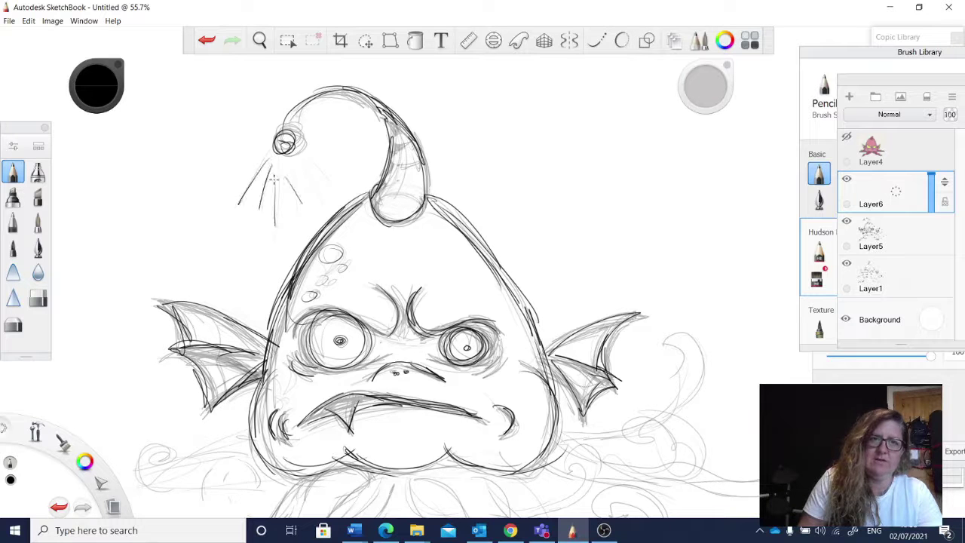
# Sketch a webbed, fin-like foot with fanned ribs and a scalloped edge beneath the left lobe of the body.
pyautogui.press('space')
pyautogui.moveTo(414, 511); pyautogui.dragTo(426, 368)
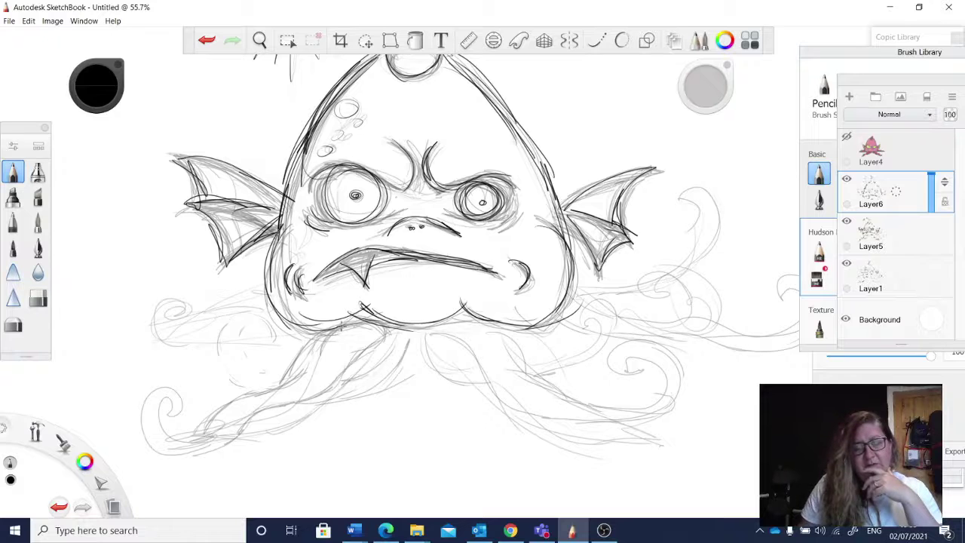
pyautogui.moveTo(315, 334)
pyautogui.mouseDown()
pyautogui.moveTo(305, 370)
pyautogui.moveTo(291, 376)
pyautogui.mouseUp()
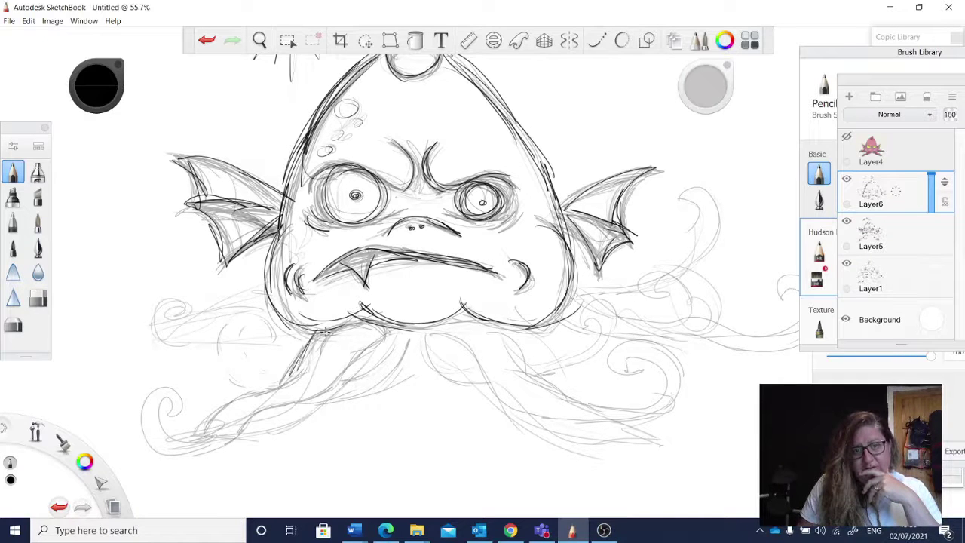
pyautogui.moveTo(318, 330); pyautogui.dragTo(283, 378)
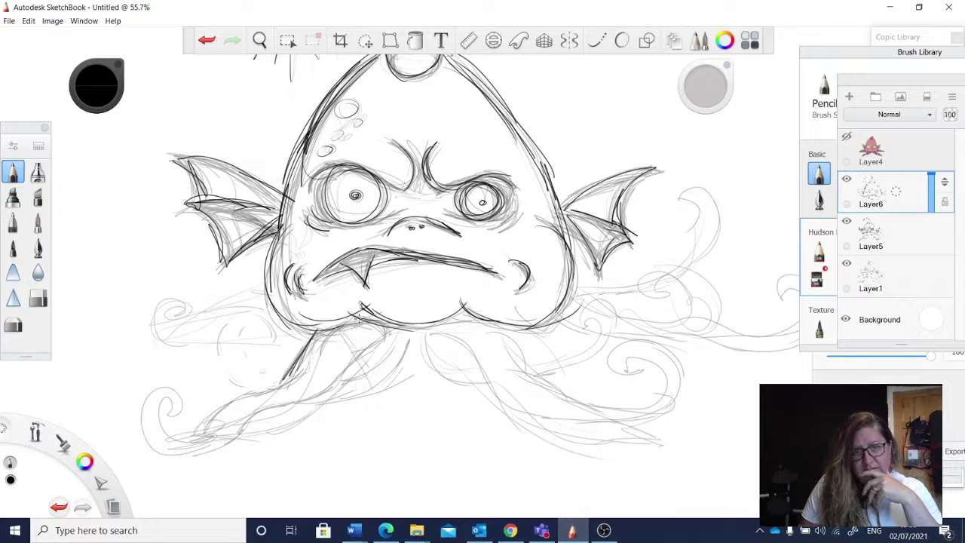
pyautogui.moveTo(348, 322); pyautogui.dragTo(303, 386)
pyautogui.moveTo(332, 344); pyautogui.dragTo(288, 396)
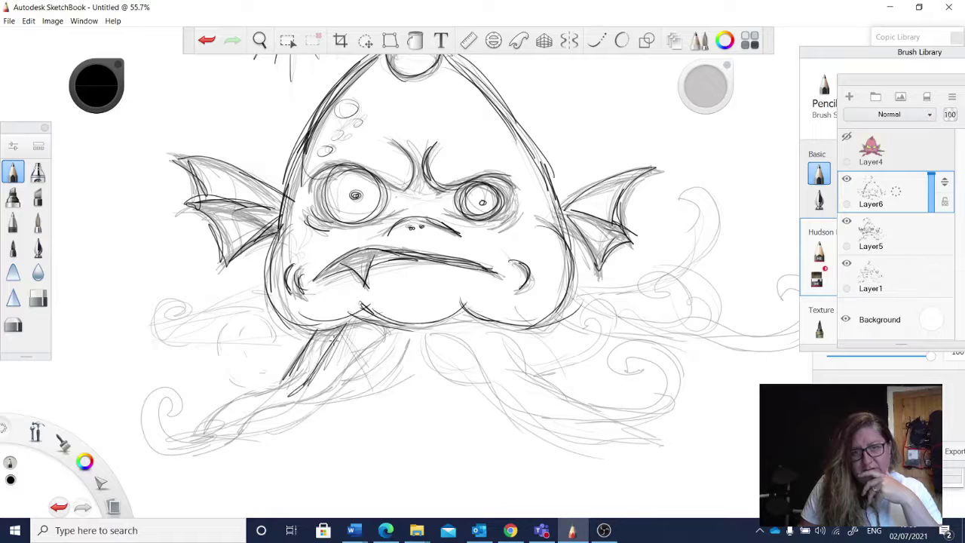
pyautogui.moveTo(321, 368); pyautogui.dragTo(270, 404)
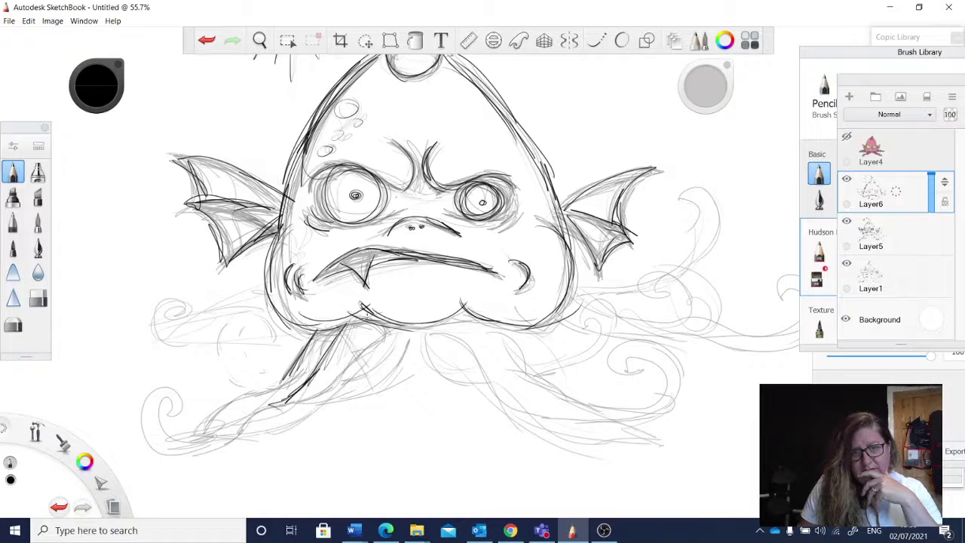
pyautogui.moveTo(367, 324)
pyautogui.mouseDown()
pyautogui.moveTo(388, 373)
pyautogui.moveTo(416, 393)
pyautogui.moveTo(350, 427)
pyautogui.moveTo(345, 351)
pyautogui.moveTo(350, 417)
pyautogui.mouseUp()
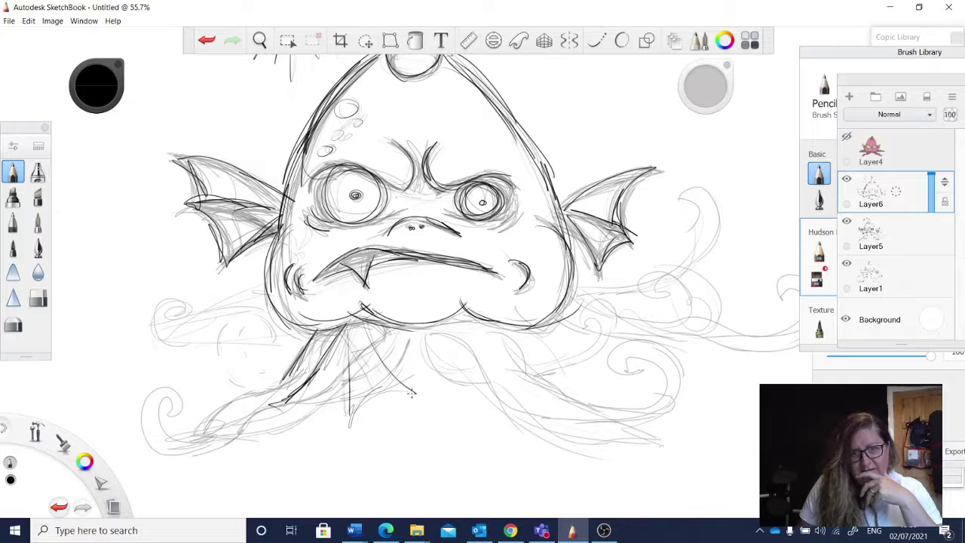
pyautogui.moveTo(349, 344)
pyautogui.mouseDown()
pyautogui.moveTo(350, 427)
pyautogui.moveTo(294, 401)
pyautogui.moveTo(343, 411)
pyautogui.moveTo(292, 386)
pyautogui.mouseUp()
pyautogui.moveTo(342, 325)
pyautogui.mouseDown()
pyautogui.moveTo(288, 399)
pyautogui.moveTo(343, 408)
pyautogui.mouseUp()
pyautogui.moveTo(340, 403)
pyautogui.mouseDown()
pyautogui.moveTo(348, 419)
pyautogui.moveTo(351, 339)
pyautogui.mouseUp()
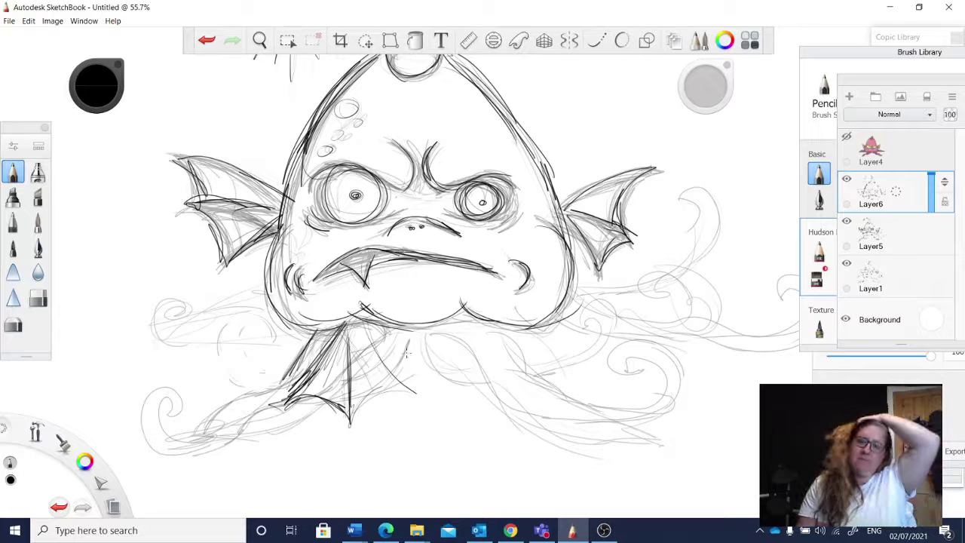
# Enlarge the webbed foot with longer fanned ribs and a second, wider scalloped edge below the first.
pyautogui.moveTo(356, 320)
pyautogui.mouseDown()
pyautogui.moveTo(353, 351)
pyautogui.moveTo(344, 350)
pyautogui.mouseUp()
pyautogui.moveTo(343, 330)
pyautogui.mouseDown()
pyautogui.moveTo(328, 372)
pyautogui.moveTo(348, 367)
pyautogui.moveTo(296, 416)
pyautogui.mouseUp()
pyautogui.moveTo(329, 376)
pyautogui.mouseDown()
pyautogui.moveTo(275, 445)
pyautogui.moveTo(351, 452)
pyautogui.mouseUp()
pyautogui.moveTo(358, 363); pyautogui.dragTo(394, 407)
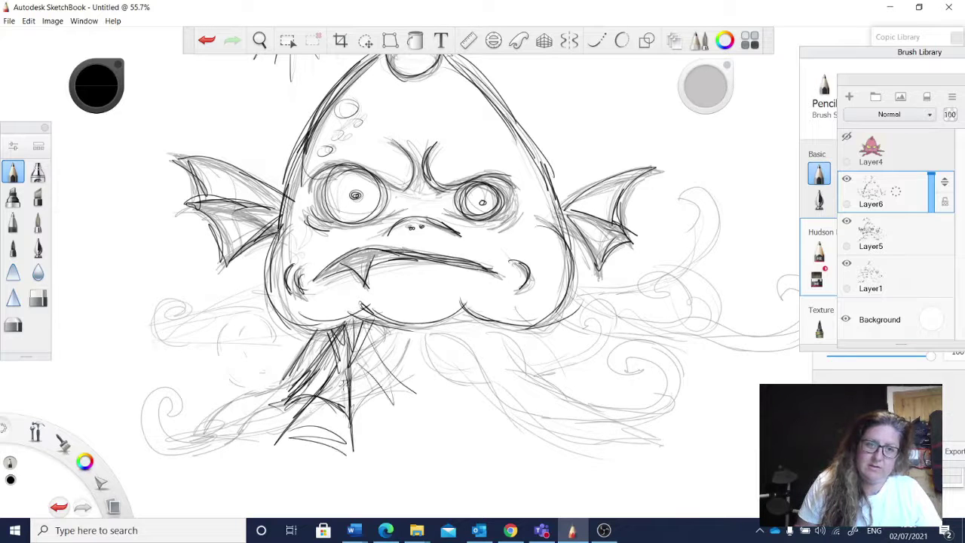
pyautogui.moveTo(377, 347); pyautogui.dragTo(442, 437)
pyautogui.moveTo(359, 443)
pyautogui.mouseDown()
pyautogui.moveTo(441, 435)
pyautogui.moveTo(427, 426)
pyautogui.mouseUp()
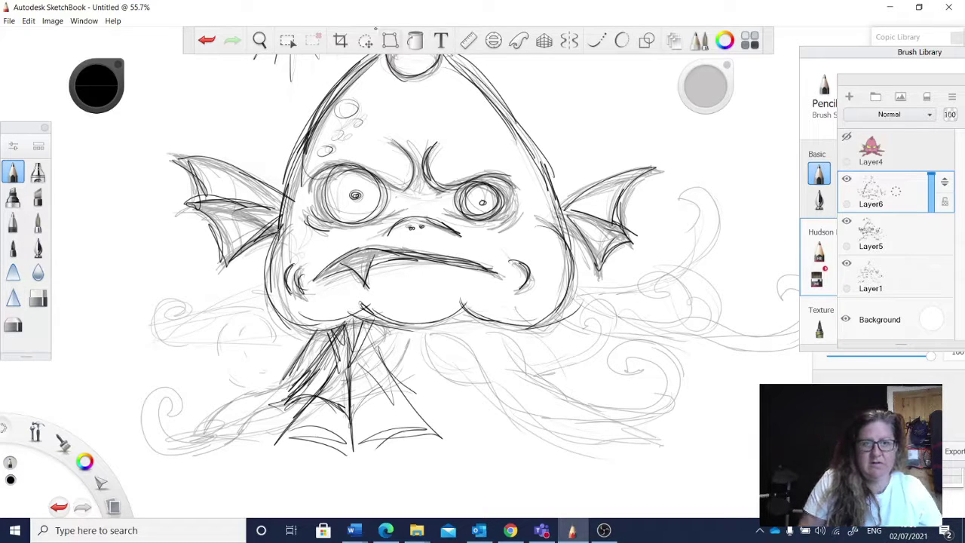
# Lasso the webbed foot and try rotating it outward to the left, then undo the transformation.
pyautogui.click(365, 41)
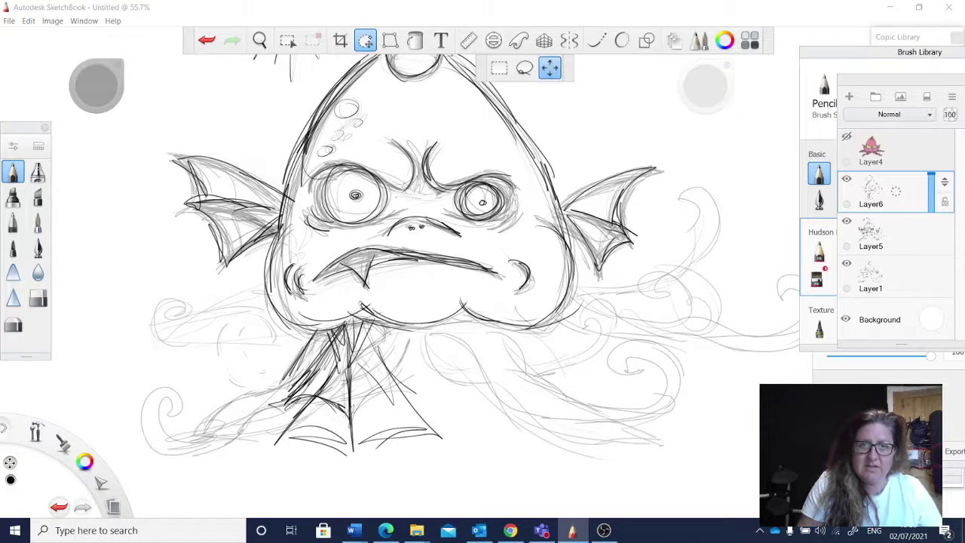
pyautogui.click(525, 68)
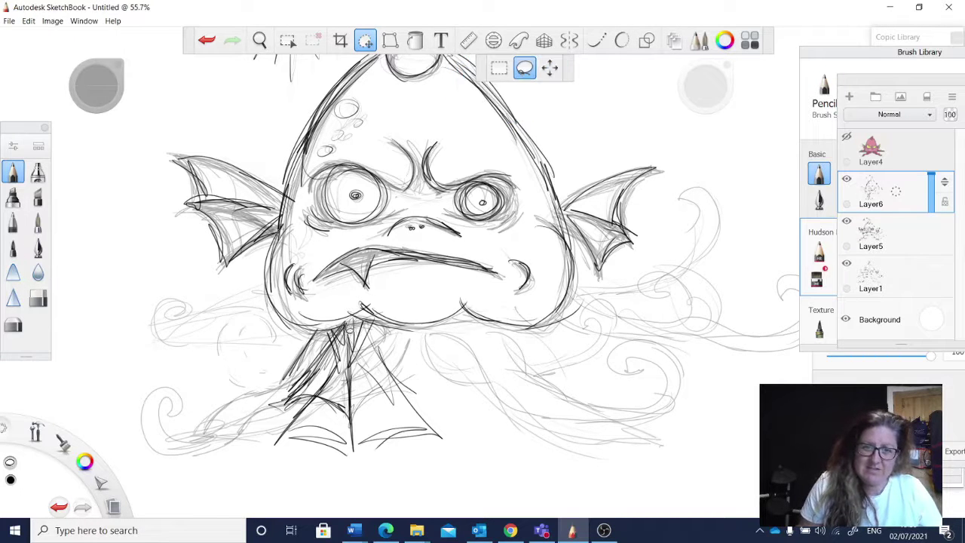
pyautogui.moveTo(348, 329)
pyautogui.mouseDown()
pyautogui.moveTo(279, 377)
pyautogui.moveTo(381, 475)
pyautogui.mouseUp()
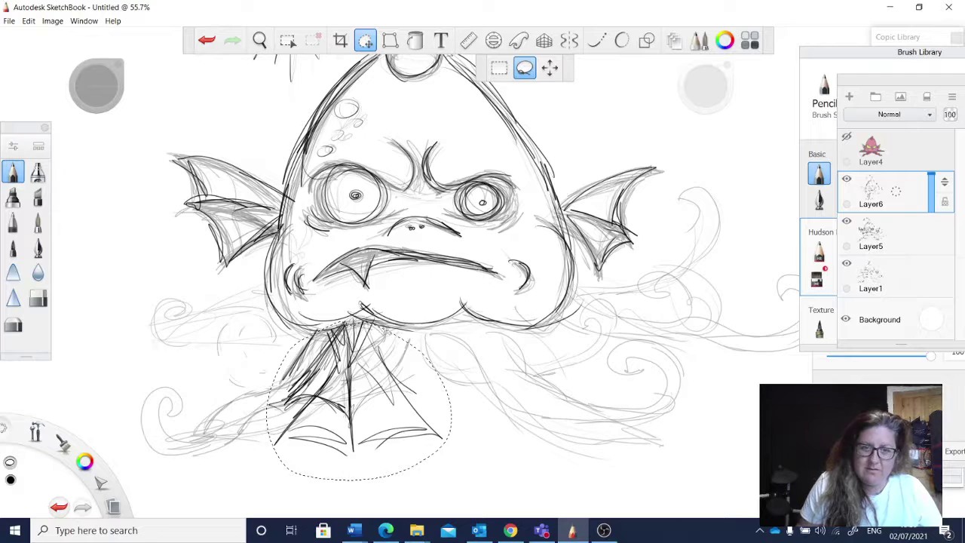
pyautogui.moveTo(386, 392)
pyautogui.mouseDown()
pyautogui.moveTo(377, 411)
pyautogui.moveTo(401, 425)
pyautogui.mouseUp()
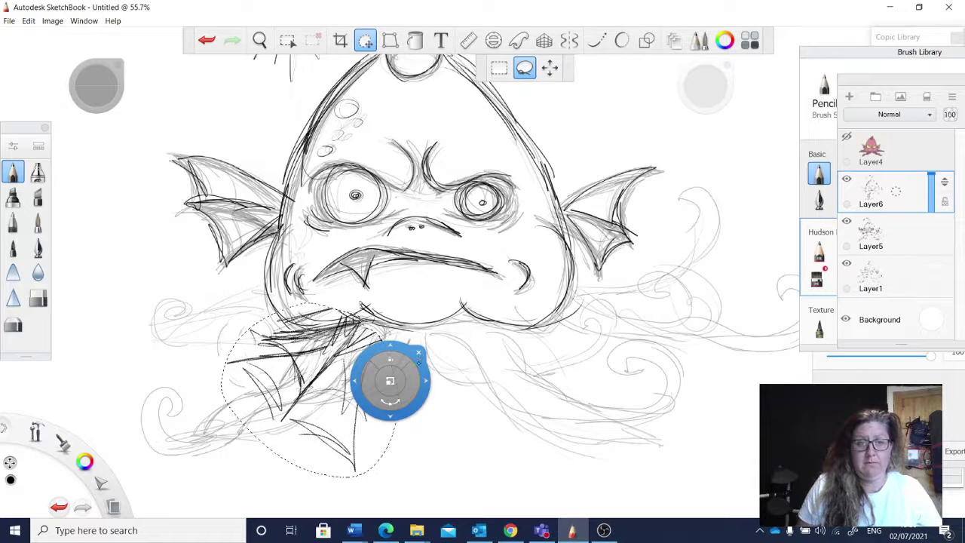
pyautogui.click(419, 353)
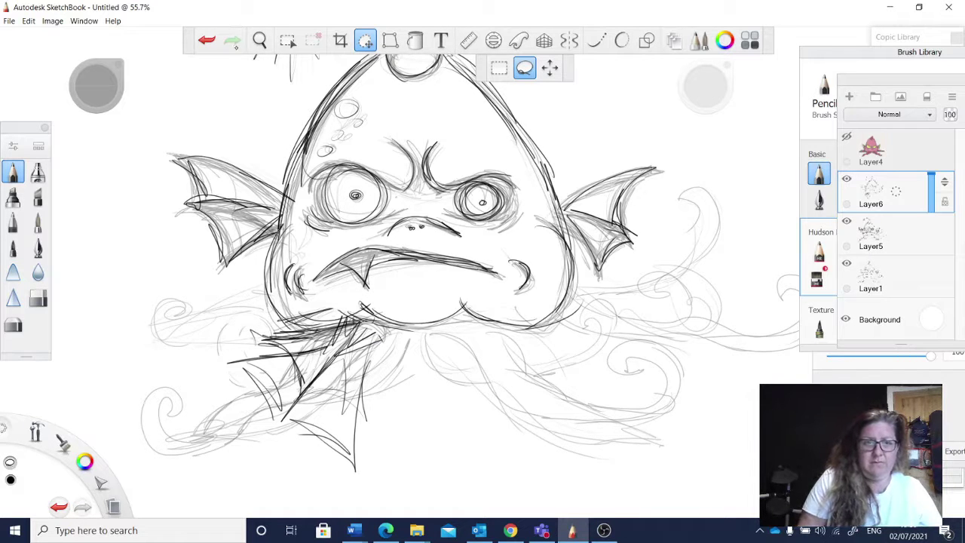
pyautogui.click(206, 40)
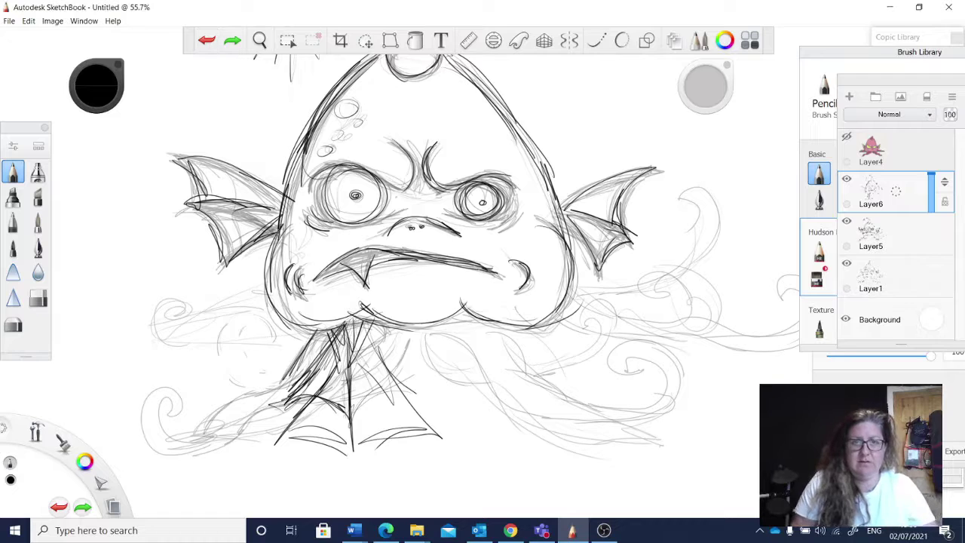
# Lasso the webbed foot beneath the body and delete it.
pyautogui.click(365, 40)
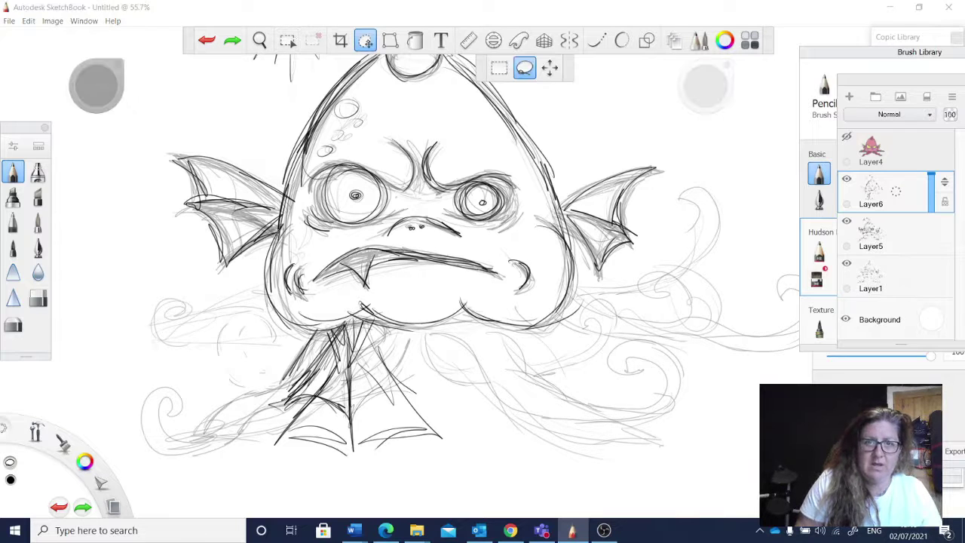
pyautogui.moveTo(332, 332)
pyautogui.mouseDown()
pyautogui.moveTo(305, 346)
pyautogui.moveTo(320, 477)
pyautogui.moveTo(353, 328)
pyautogui.mouseUp()
pyautogui.press('Delete')
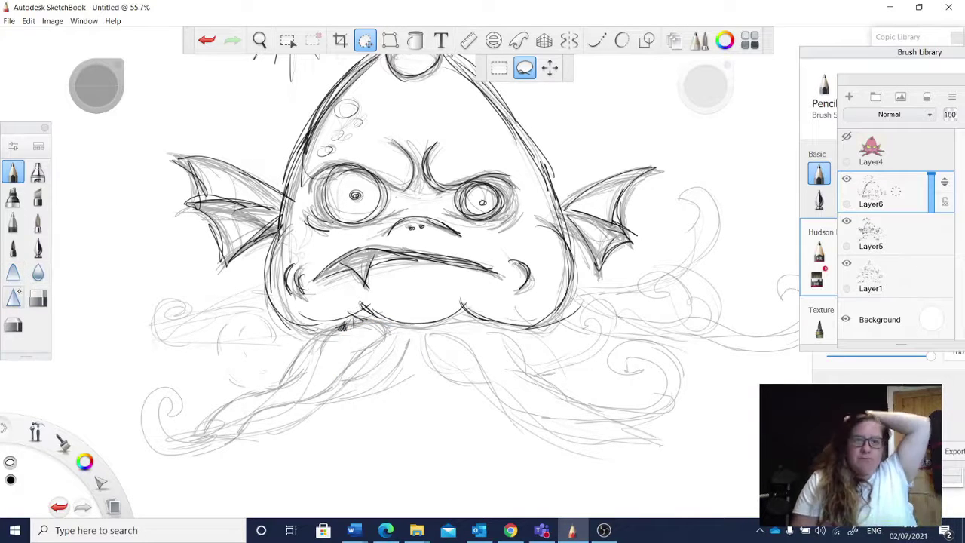
# With the pencil, draw a curled tentacle beneath the left lobe and a second one curving out behind it.
pyautogui.click(13, 167)
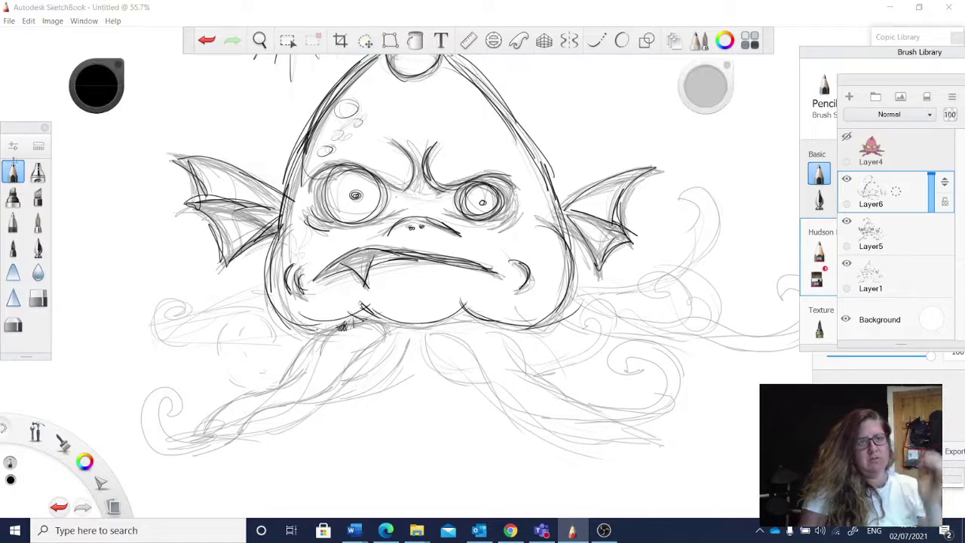
pyautogui.moveTo(322, 323)
pyautogui.mouseDown()
pyautogui.moveTo(265, 389)
pyautogui.moveTo(247, 359)
pyautogui.moveTo(225, 359)
pyautogui.moveTo(248, 426)
pyautogui.moveTo(229, 401)
pyautogui.moveTo(318, 401)
pyautogui.mouseUp()
pyautogui.moveTo(372, 313)
pyautogui.mouseDown()
pyautogui.moveTo(305, 413)
pyautogui.moveTo(223, 424)
pyautogui.moveTo(228, 351)
pyautogui.moveTo(255, 353)
pyautogui.moveTo(254, 383)
pyautogui.mouseUp()
pyautogui.moveTo(270, 313)
pyautogui.mouseDown()
pyautogui.moveTo(187, 296)
pyautogui.moveTo(210, 316)
pyautogui.moveTo(196, 298)
pyautogui.moveTo(163, 294)
pyautogui.moveTo(180, 285)
pyautogui.moveTo(152, 315)
pyautogui.moveTo(190, 354)
pyautogui.mouseUp()
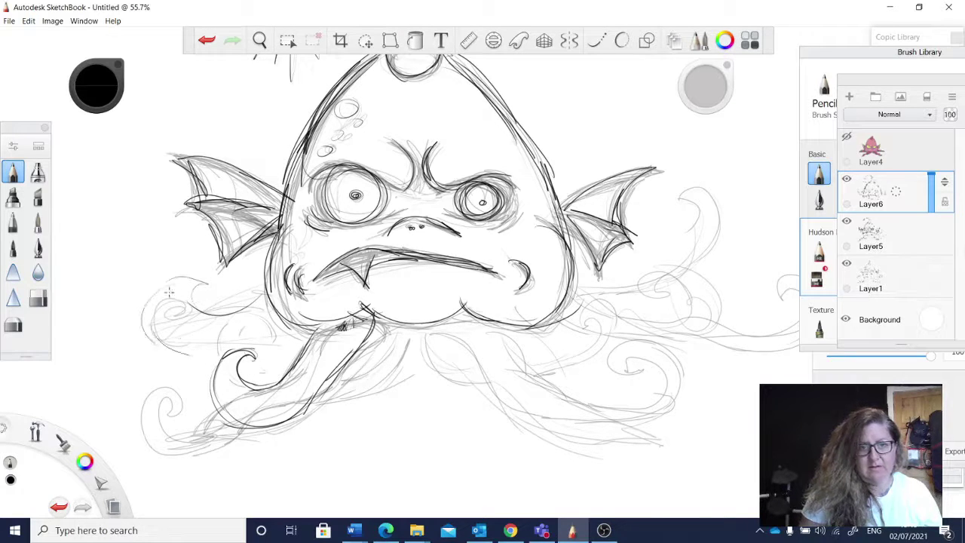
pyautogui.moveTo(184, 280)
pyautogui.mouseDown()
pyautogui.moveTo(172, 342)
pyautogui.moveTo(204, 358)
pyautogui.mouseUp()
pyautogui.moveTo(291, 327)
pyautogui.mouseDown()
pyautogui.moveTo(266, 349)
pyautogui.moveTo(175, 354)
pyautogui.mouseUp()
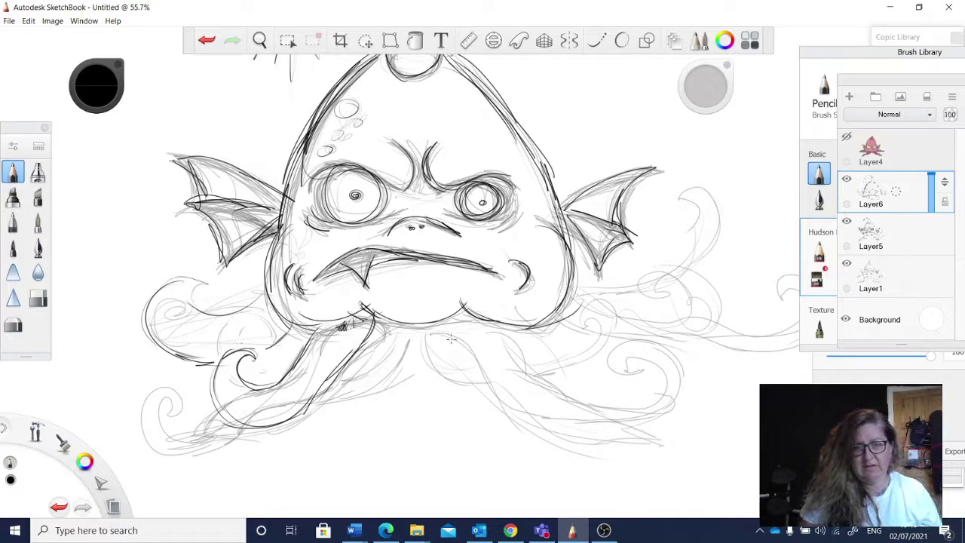
# Draw a leg ending in a wide flared foot beneath the creature's right lobe.
pyautogui.moveTo(418, 332)
pyautogui.mouseDown()
pyautogui.moveTo(448, 338)
pyautogui.moveTo(510, 431)
pyautogui.mouseUp()
pyautogui.moveTo(474, 374); pyautogui.dragTo(507, 447)
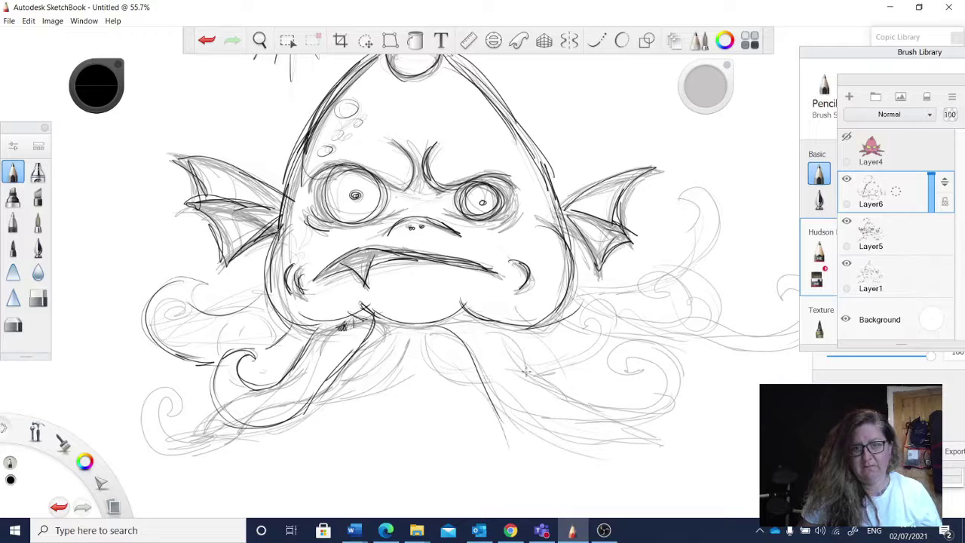
pyautogui.moveTo(517, 349); pyautogui.dragTo(603, 405)
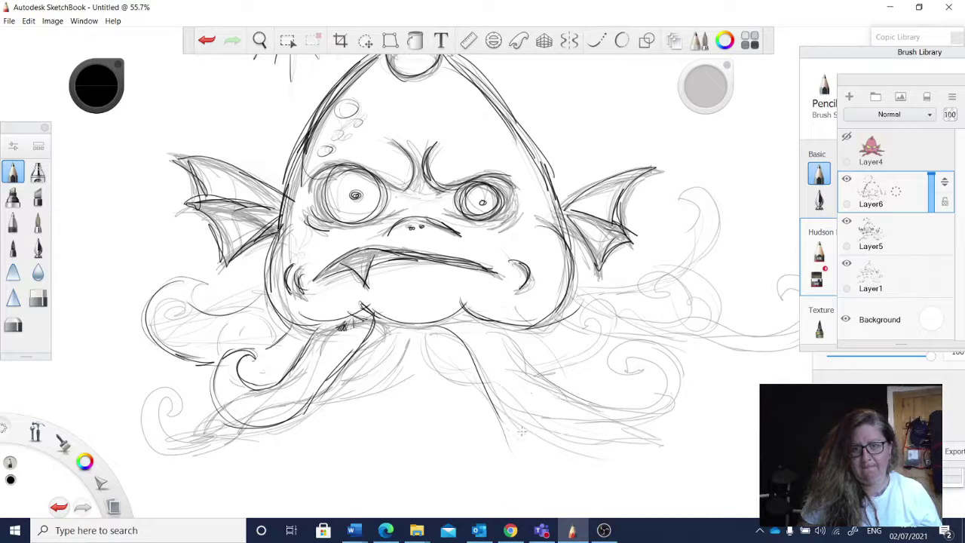
pyautogui.moveTo(521, 394)
pyautogui.mouseDown()
pyautogui.moveTo(523, 441)
pyautogui.moveTo(543, 377)
pyautogui.moveTo(555, 440)
pyautogui.moveTo(589, 407)
pyautogui.mouseUp()
pyautogui.moveTo(543, 377)
pyautogui.mouseDown()
pyautogui.moveTo(500, 386)
pyautogui.moveTo(525, 437)
pyautogui.moveTo(507, 431)
pyautogui.moveTo(542, 447)
pyautogui.moveTo(588, 407)
pyautogui.mouseUp()
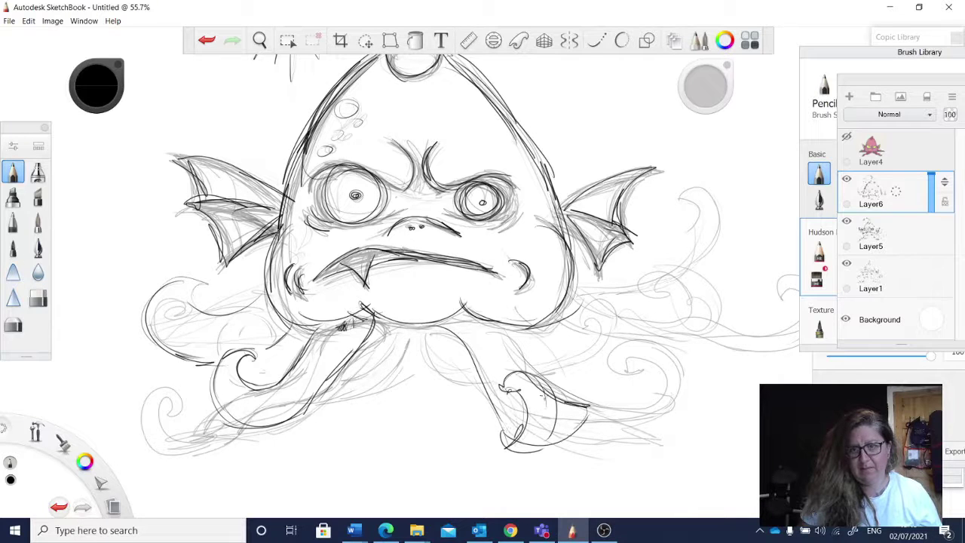
pyautogui.moveTo(502, 408)
pyautogui.mouseDown()
pyautogui.moveTo(592, 446)
pyautogui.moveTo(570, 395)
pyautogui.mouseUp()
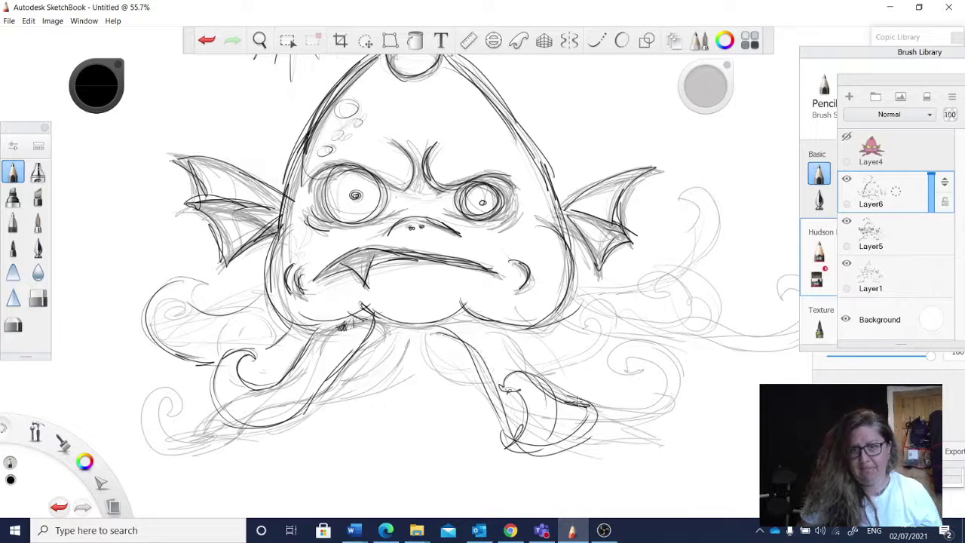
pyautogui.moveTo(489, 320); pyautogui.dragTo(522, 355)
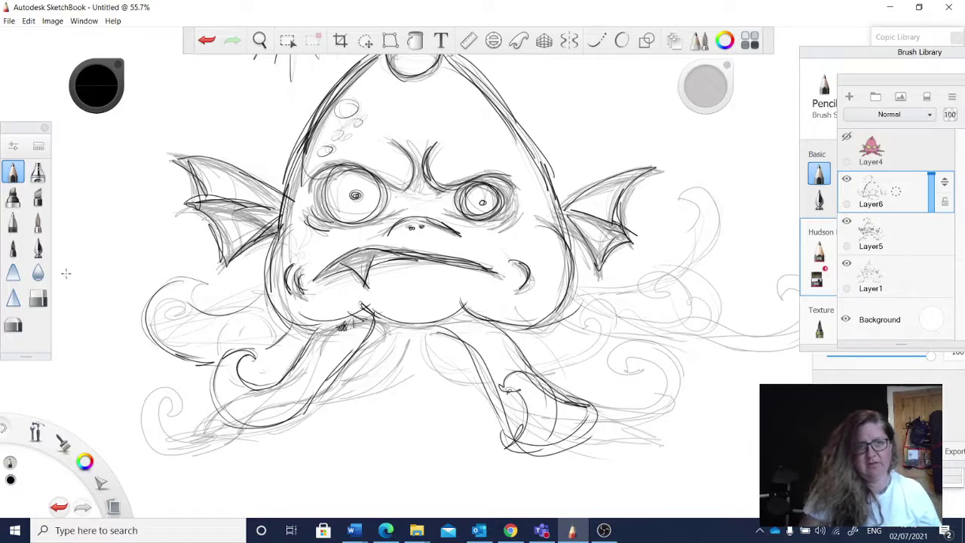
# Erase the flared foot with the hard eraser and pencil a thick tentacle curling up into a spiral in its place.
pyautogui.click(38, 298)
pyautogui.moveTo(520, 354)
pyautogui.mouseDown()
pyautogui.moveTo(552, 373)
pyautogui.moveTo(508, 390)
pyautogui.moveTo(511, 435)
pyautogui.moveTo(572, 402)
pyautogui.moveTo(587, 420)
pyautogui.moveTo(508, 433)
pyautogui.mouseUp()
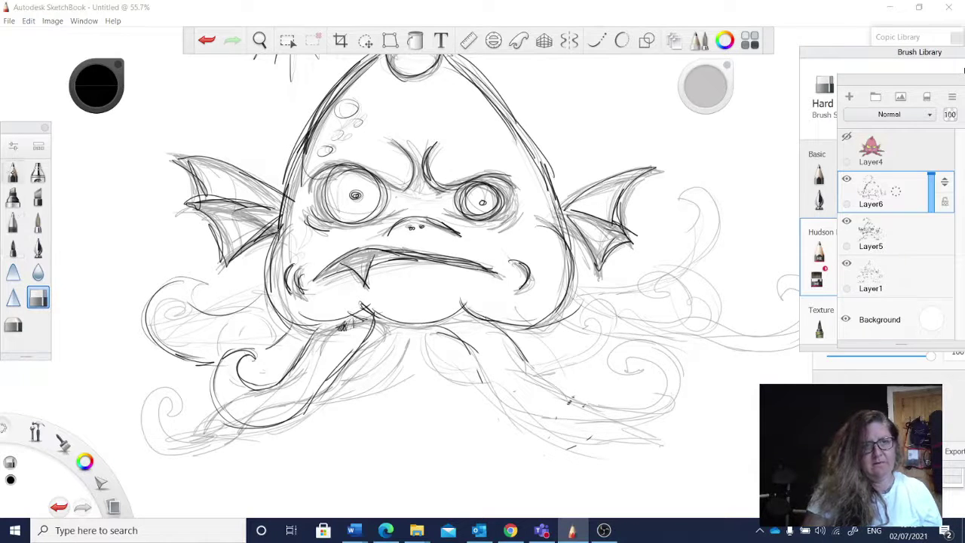
pyautogui.click(12, 171)
pyautogui.moveTo(434, 320)
pyautogui.mouseDown()
pyautogui.moveTo(532, 408)
pyautogui.moveTo(607, 401)
pyautogui.moveTo(567, 373)
pyautogui.mouseUp()
pyautogui.moveTo(511, 329)
pyautogui.mouseDown()
pyautogui.moveTo(597, 332)
pyautogui.moveTo(577, 371)
pyautogui.moveTo(615, 353)
pyautogui.moveTo(527, 341)
pyautogui.moveTo(616, 398)
pyautogui.moveTo(595, 422)
pyautogui.moveTo(515, 415)
pyautogui.moveTo(489, 395)
pyautogui.mouseUp()
pyautogui.moveTo(457, 330)
pyautogui.mouseDown()
pyautogui.moveTo(490, 374)
pyautogui.moveTo(613, 434)
pyautogui.moveTo(588, 354)
pyautogui.moveTo(581, 379)
pyautogui.moveTo(626, 349)
pyautogui.moveTo(528, 430)
pyautogui.moveTo(513, 424)
pyautogui.mouseUp()
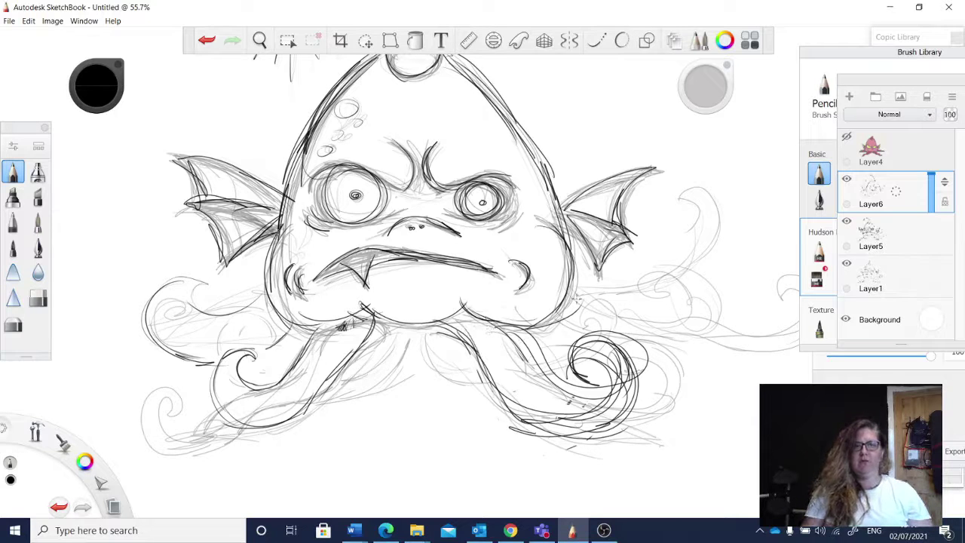
# Draw a second tentacle behind the spiral one, sweeping out from the body's right side and ending in an upturned hooked tip.
pyautogui.moveTo(581, 299)
pyautogui.mouseDown()
pyautogui.moveTo(632, 306)
pyautogui.moveTo(666, 250)
pyautogui.moveTo(668, 317)
pyautogui.moveTo(633, 335)
pyautogui.mouseUp()
pyautogui.moveTo(556, 322); pyautogui.dragTo(588, 341)
pyautogui.moveTo(556, 322)
pyautogui.mouseDown()
pyautogui.moveTo(638, 358)
pyautogui.moveTo(654, 351)
pyautogui.moveTo(691, 329)
pyautogui.moveTo(691, 260)
pyautogui.moveTo(671, 256)
pyautogui.moveTo(696, 279)
pyautogui.moveTo(693, 265)
pyautogui.moveTo(637, 356)
pyautogui.mouseUp()
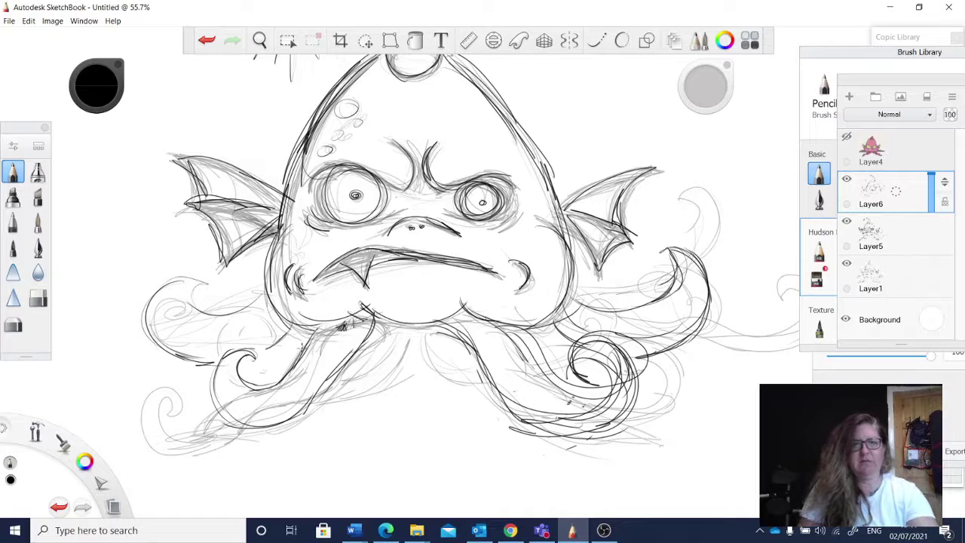
# Add small round suckers along the undersides of both left tentacles and start a few on the spiral tentacle.
pyautogui.moveTo(210, 368)
pyautogui.mouseDown()
pyautogui.moveTo(227, 407)
pyautogui.moveTo(229, 385)
pyautogui.moveTo(232, 421)
pyautogui.moveTo(276, 421)
pyautogui.mouseUp()
pyautogui.moveTo(145, 326); pyautogui.dragTo(186, 357)
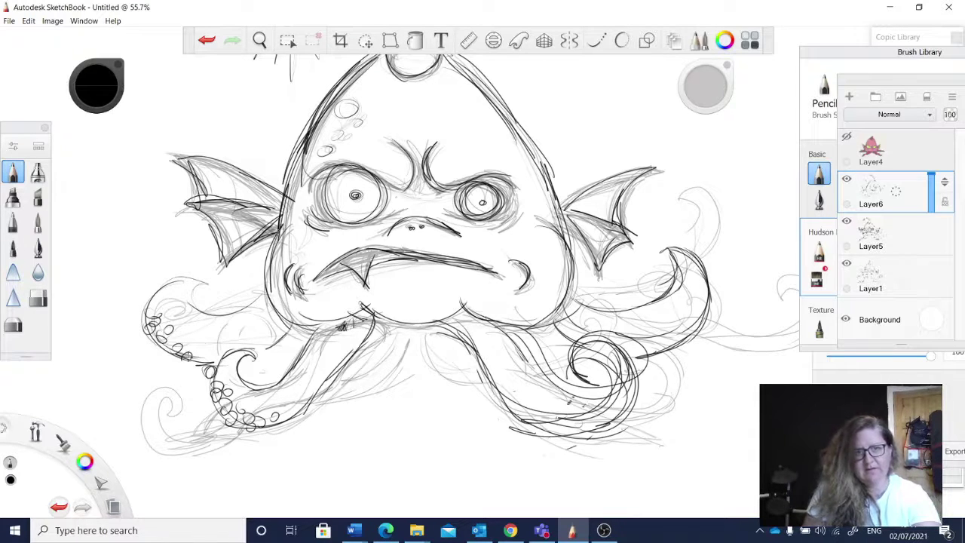
pyautogui.moveTo(549, 407)
pyautogui.mouseDown()
pyautogui.moveTo(561, 416)
pyautogui.moveTo(583, 397)
pyautogui.mouseUp()
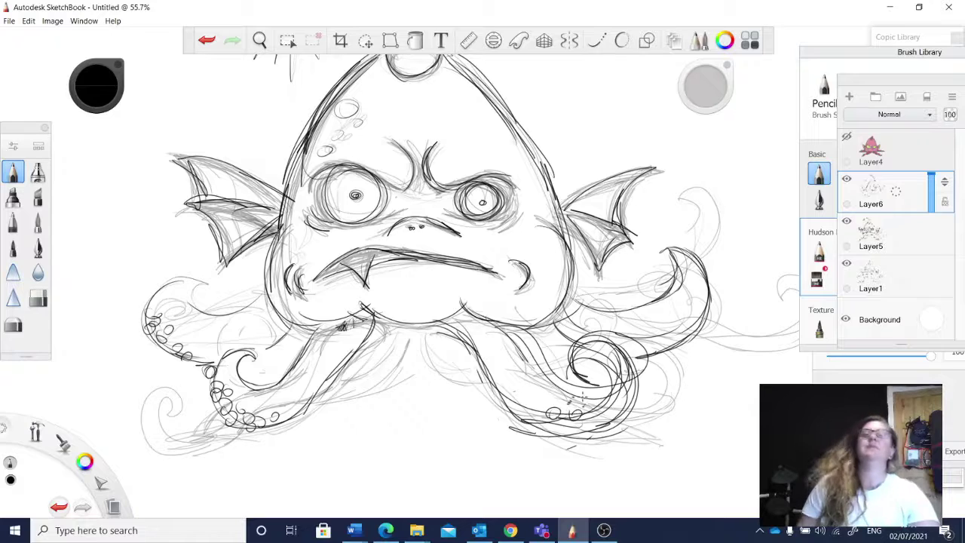
# Add a new layer above Layer6 and choose the Ink brush from the Hudson Rio Design set.
pyautogui.press('space')
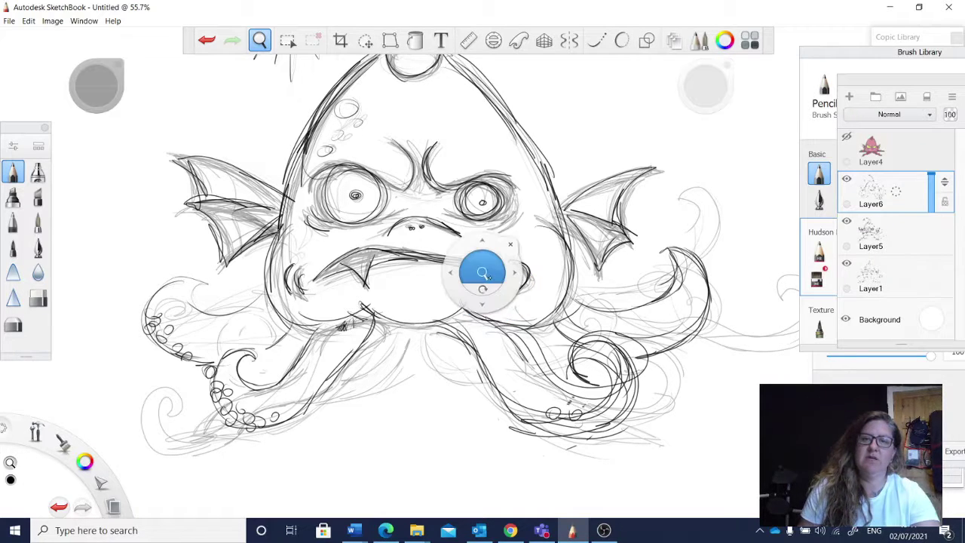
pyautogui.moveTo(483, 272)
pyautogui.mouseDown()
pyautogui.moveTo(472, 315)
pyautogui.moveTo(490, 391)
pyautogui.moveTo(494, 380)
pyautogui.mouseUp()
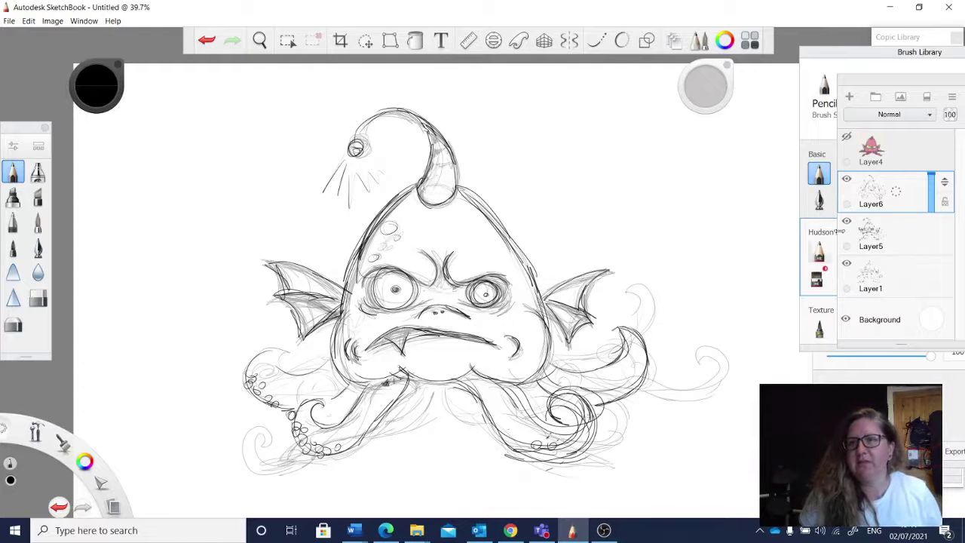
pyautogui.click(849, 97)
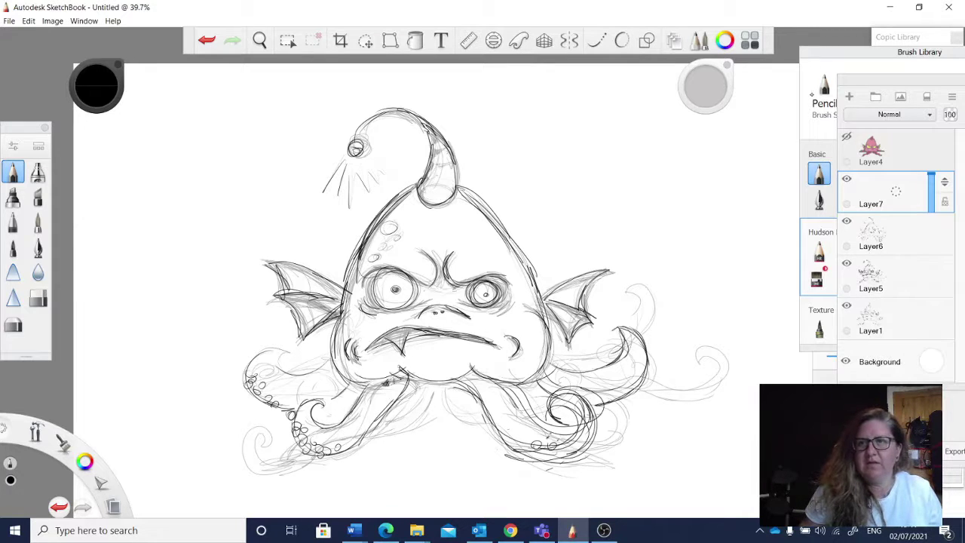
pyautogui.click(878, 253)
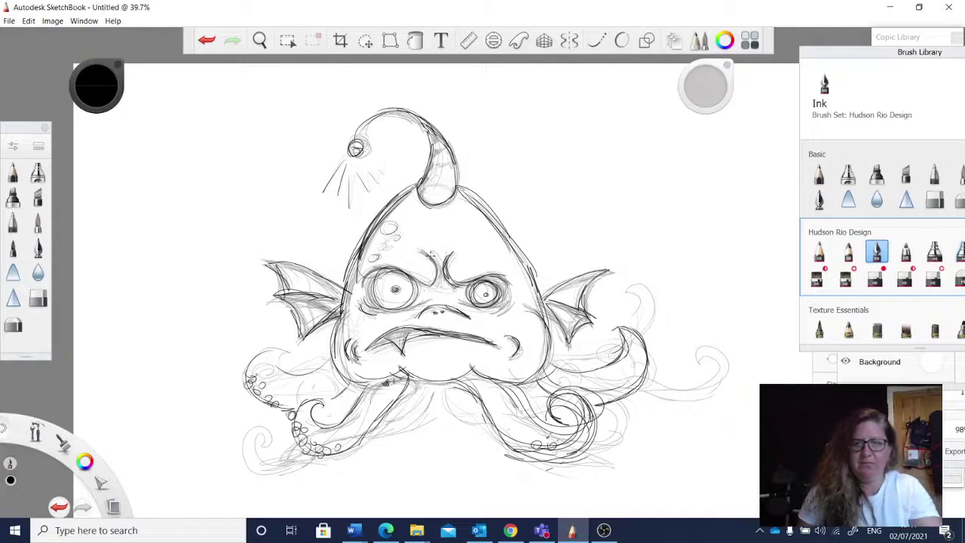
# Turn on Steady Stroke at level 40 and undo the last stroke.
pyautogui.press('space')
pyautogui.moveTo(472, 268); pyautogui.dragTo(518, 205)
pyautogui.moveTo(495, 175)
pyautogui.mouseDown()
pyautogui.moveTo(503, 258)
pyautogui.moveTo(494, 178)
pyautogui.mouseUp()
pyautogui.moveTo(97, 85); pyautogui.dragTo(107, 175)
pyautogui.press('space')
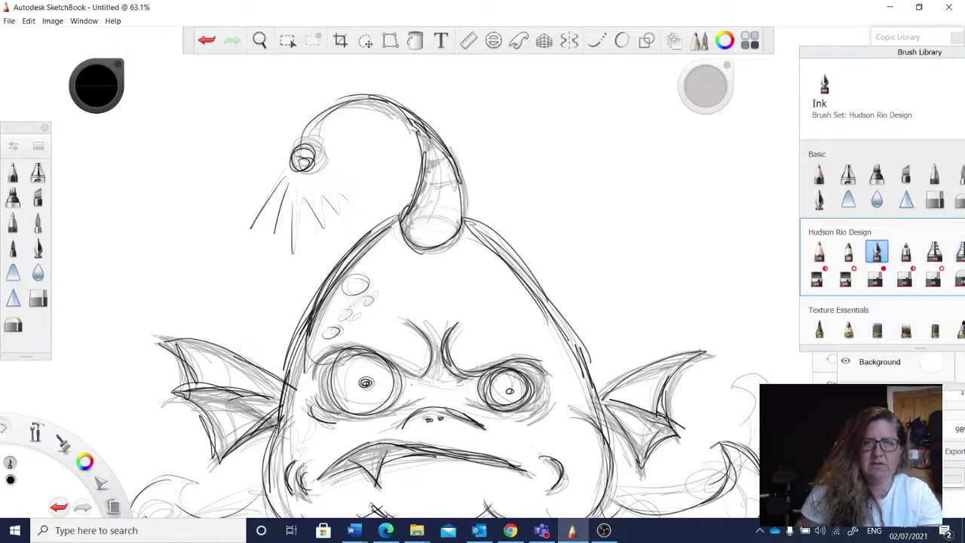
pyautogui.click(596, 41)
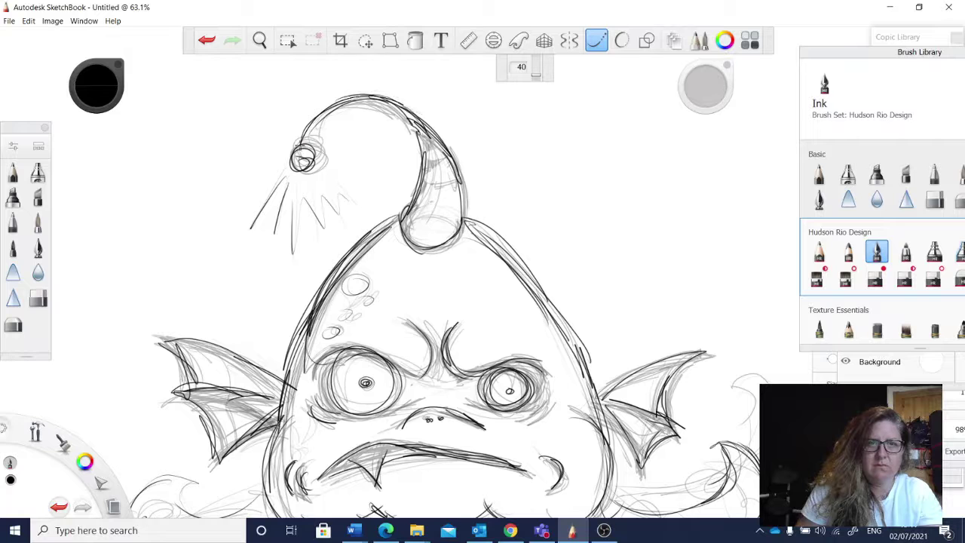
pyautogui.click(207, 40)
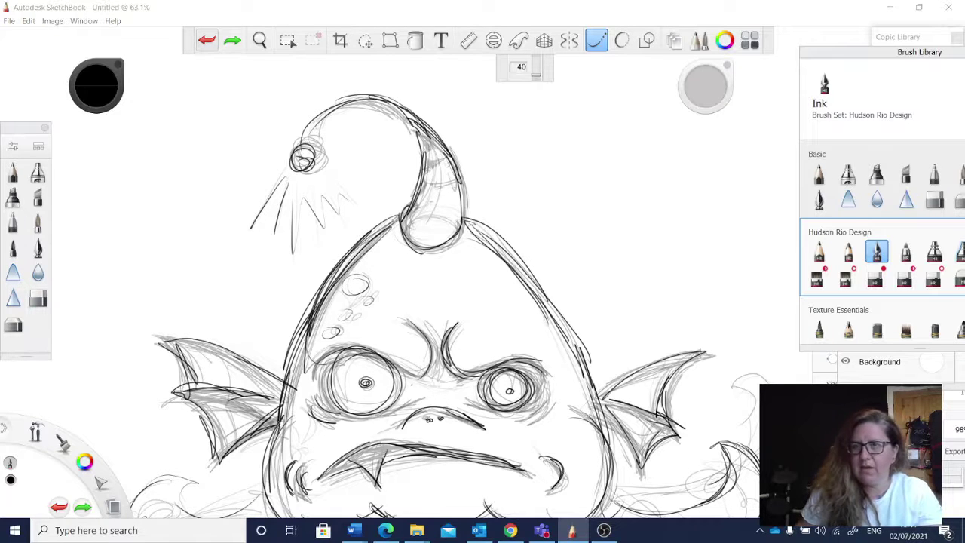
# Lower the opacity of Layer6 to 33% and make the empty Layer7 active for inking.
pyautogui.click(674, 41)
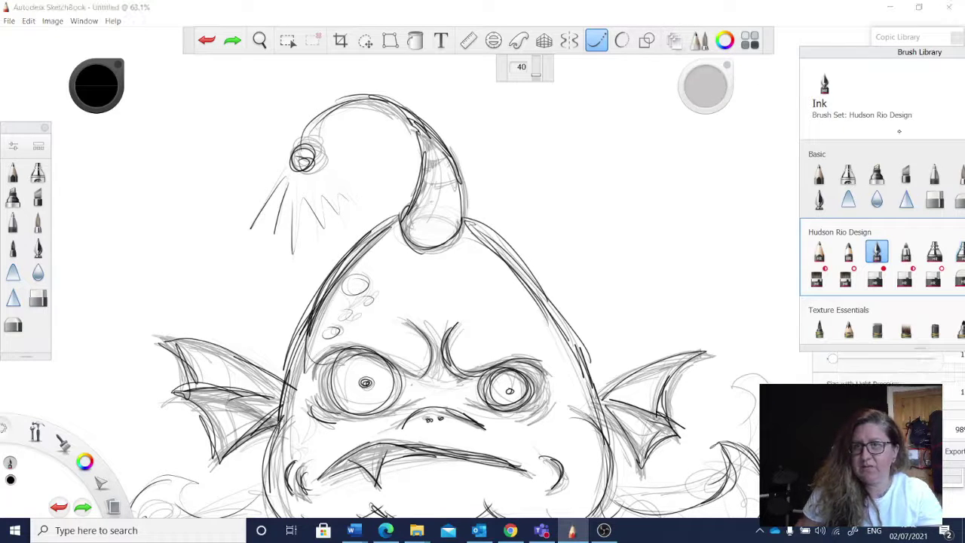
pyautogui.click(673, 40)
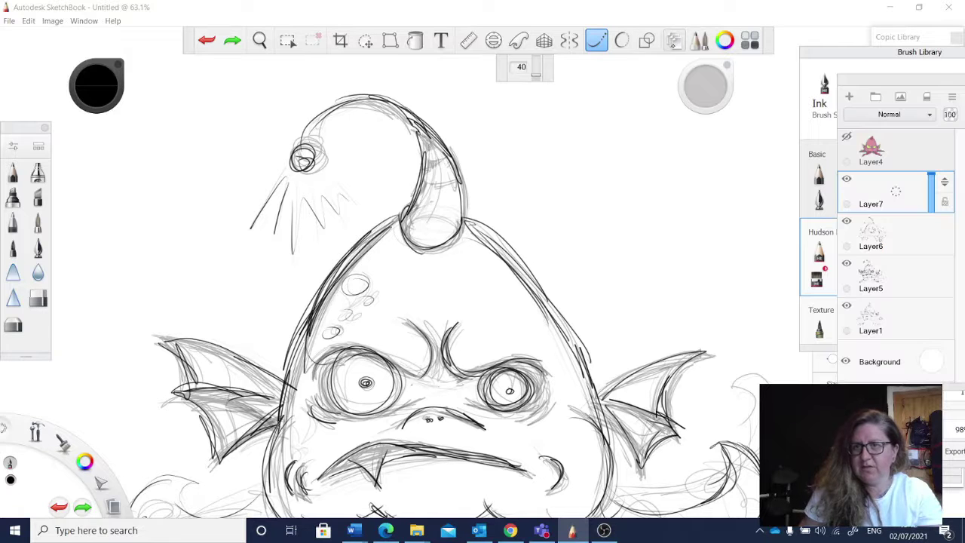
pyautogui.click(878, 235)
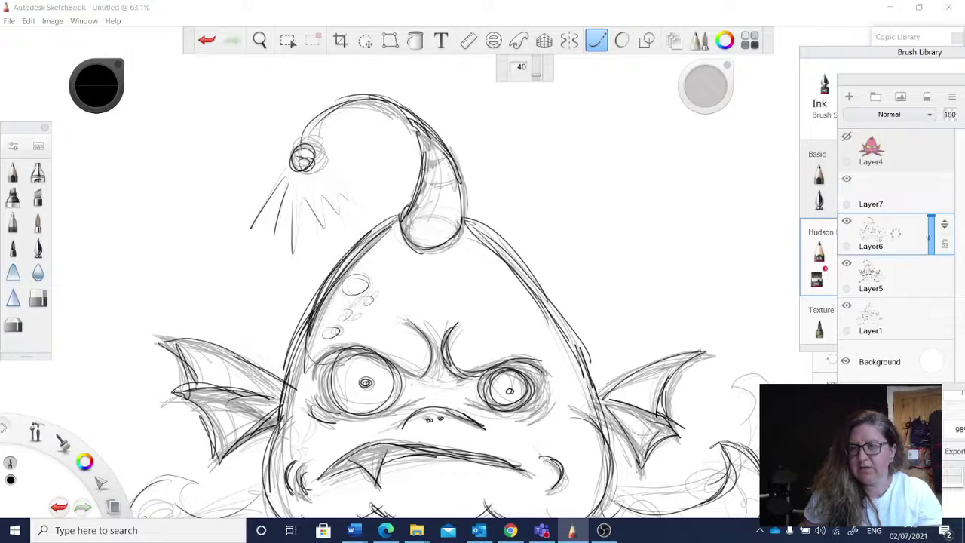
pyautogui.moveTo(931, 218); pyautogui.dragTo(931, 244)
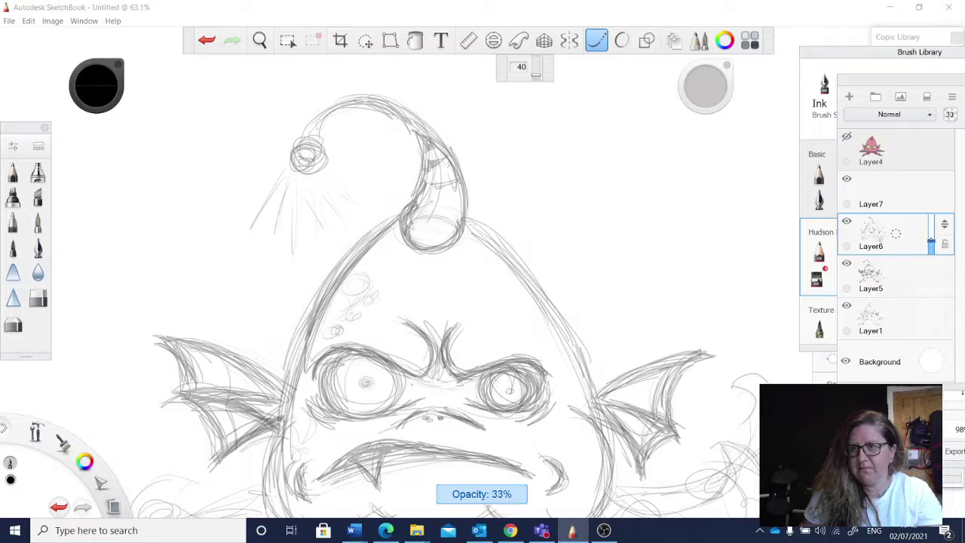
pyautogui.click(867, 277)
pyautogui.click(857, 319)
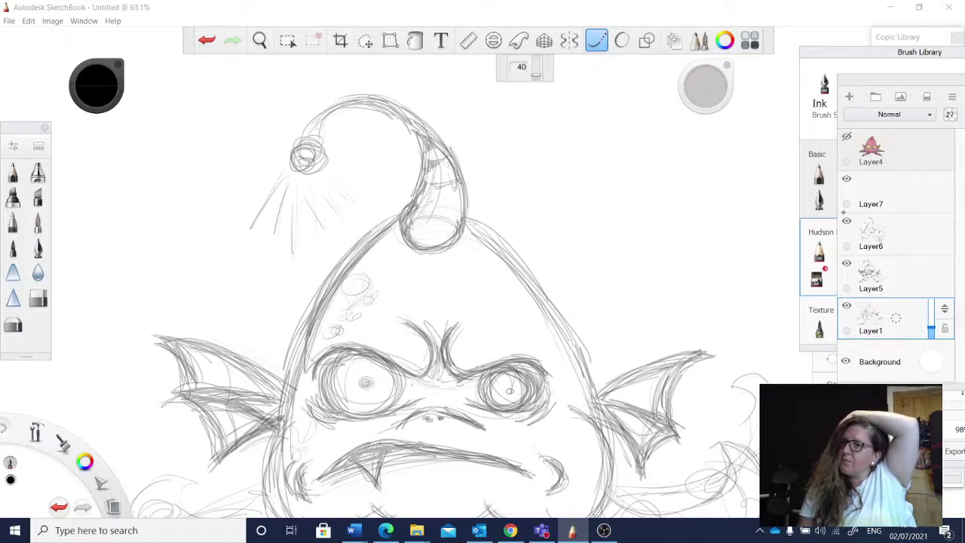
pyautogui.click(869, 193)
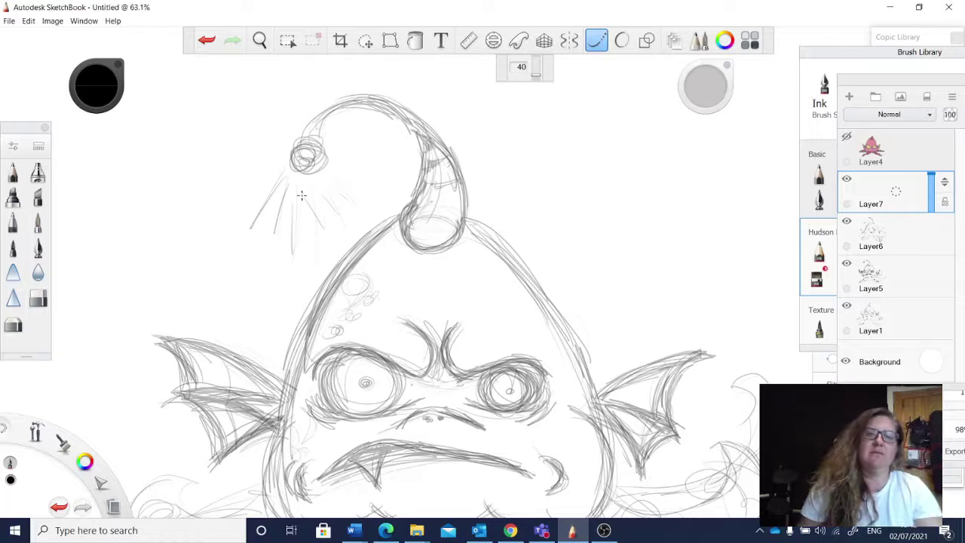
# With Steady Stroke at 40, undo the thin test line and ink both edges of the lure's curved stalk in a thicker line.
pyautogui.click(596, 41)
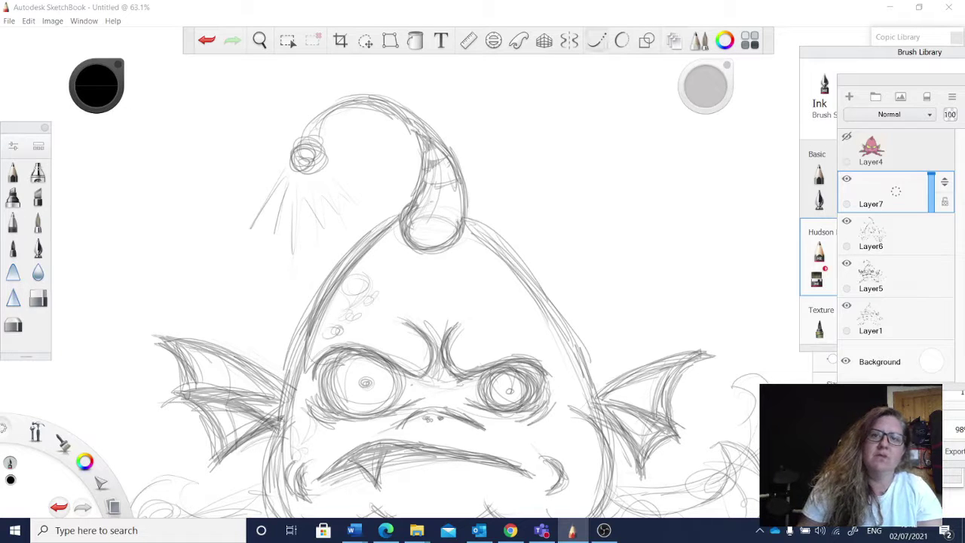
pyautogui.click(596, 41)
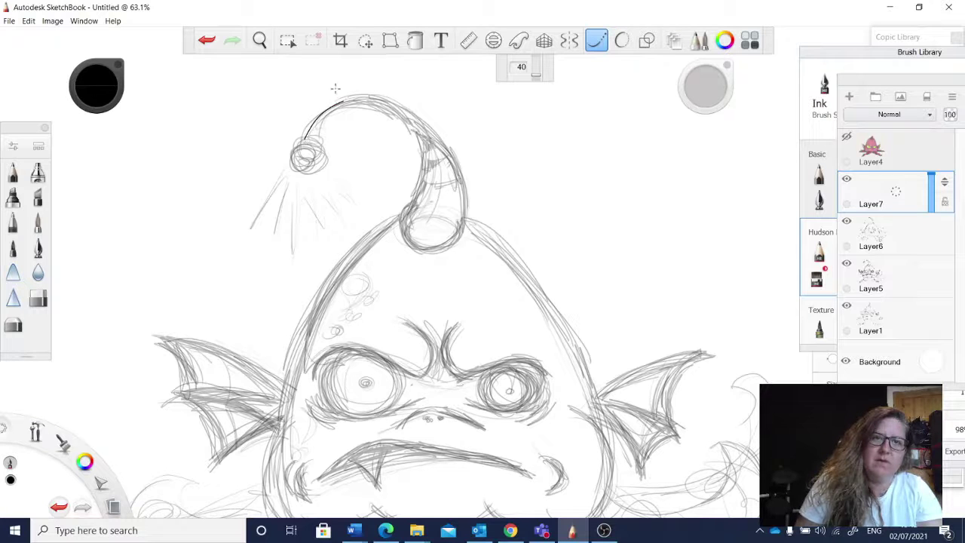
pyautogui.click(207, 40)
pyautogui.moveTo(700, 83); pyautogui.dragTo(705, 84)
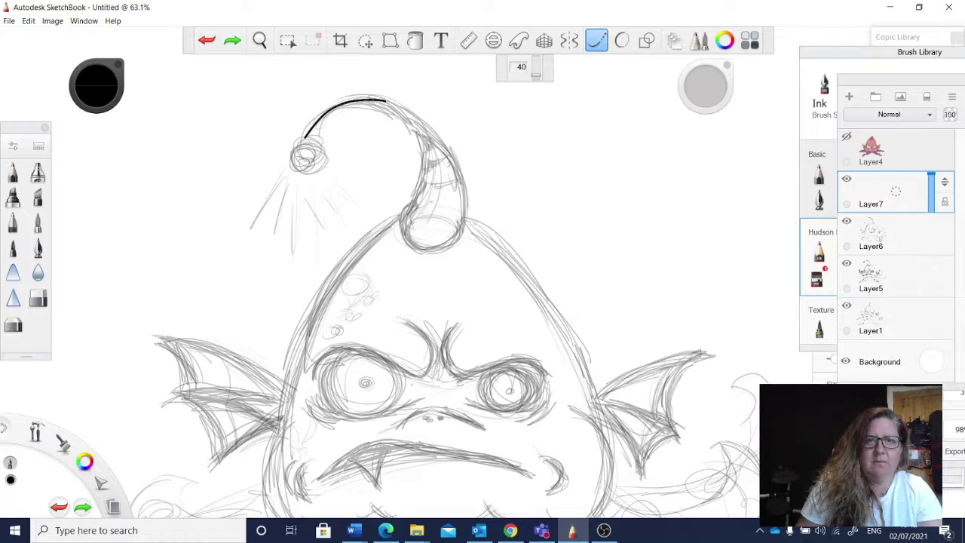
pyautogui.moveTo(386, 100); pyautogui.dragTo(447, 144)
pyautogui.moveTo(459, 181); pyautogui.dragTo(454, 234)
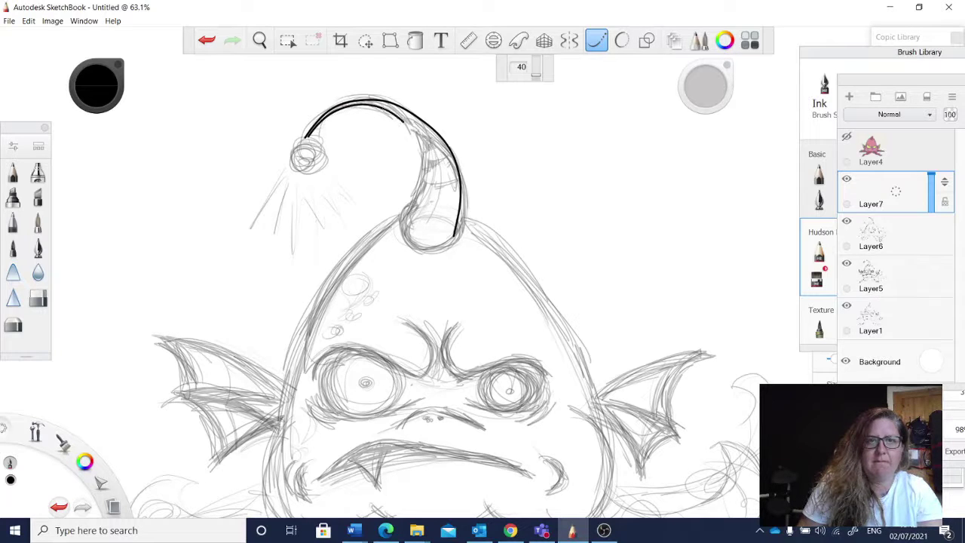
pyautogui.moveTo(384, 109); pyautogui.dragTo(419, 149)
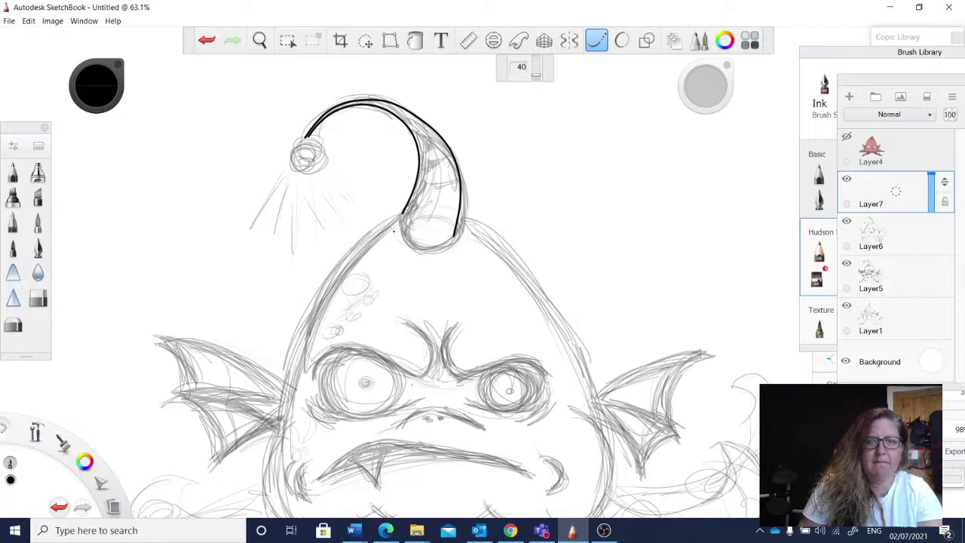
# Close the stalk's rounded base, then replace the round bulb at its tip with a teardrop-shaped one, using Steady Stroke off.
pyautogui.click(588, 31)
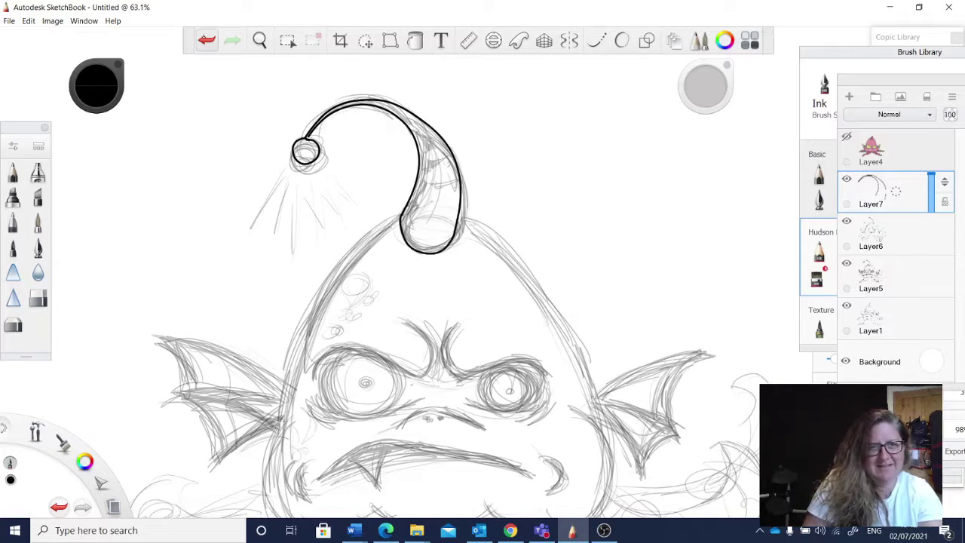
pyautogui.click(207, 39)
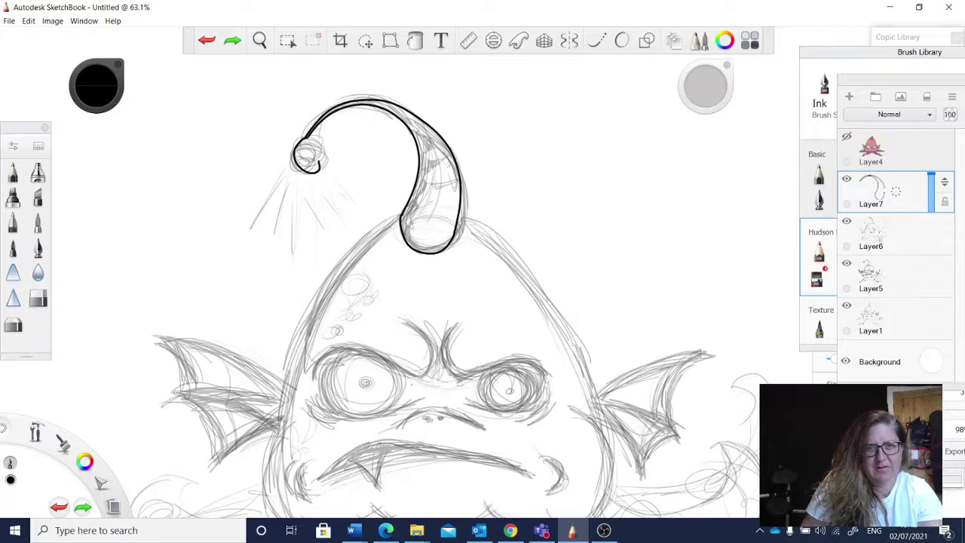
pyautogui.moveTo(310, 141); pyautogui.dragTo(306, 138)
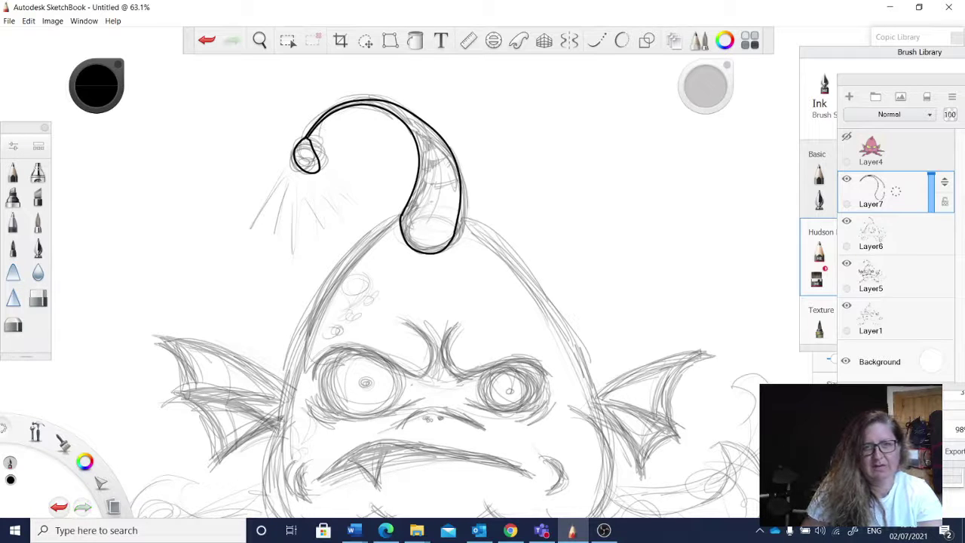
# With Steady Stroke back on, ink the body's left outline from the stalk's base down and around the lower left lobe.
pyautogui.moveTo(425, 291); pyautogui.dragTo(427, 233)
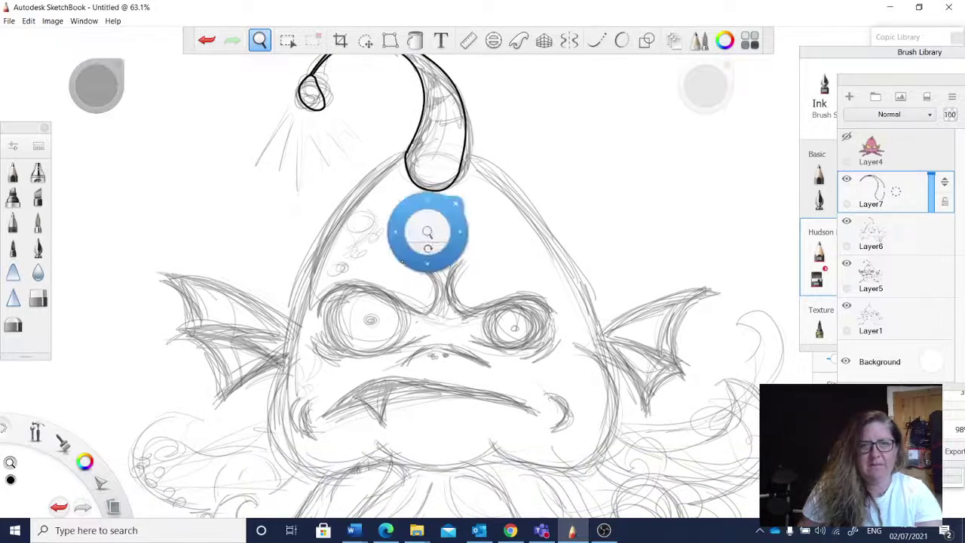
pyautogui.click(595, 40)
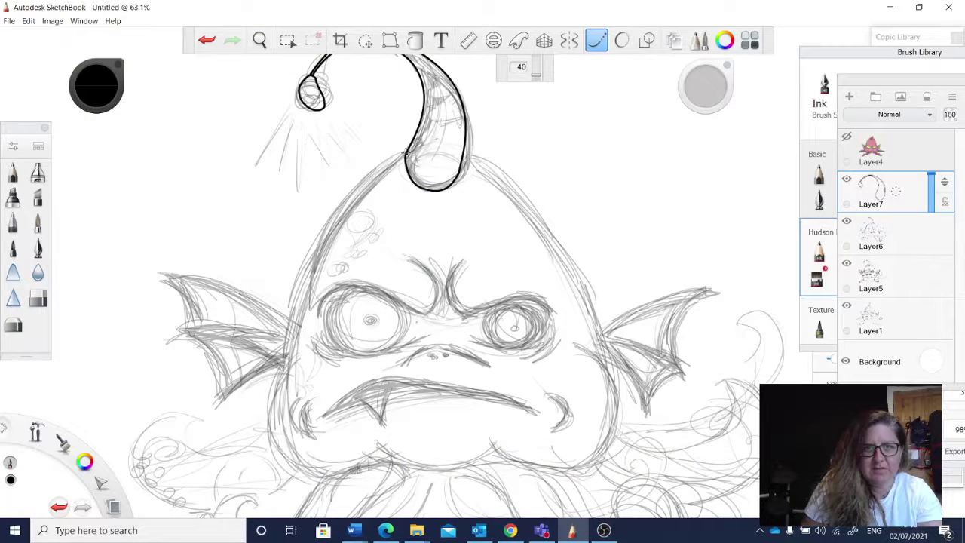
pyautogui.moveTo(405, 154)
pyautogui.mouseDown()
pyautogui.moveTo(372, 169)
pyautogui.moveTo(321, 230)
pyautogui.moveTo(284, 309)
pyautogui.mouseUp()
pyautogui.moveTo(277, 349); pyautogui.dragTo(271, 423)
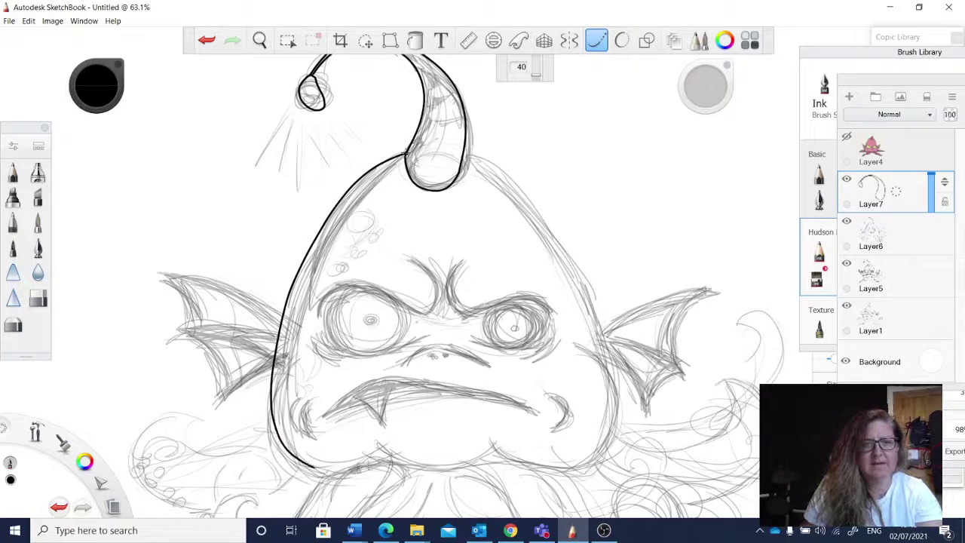
pyautogui.moveTo(313, 467)
pyautogui.mouseDown()
pyautogui.moveTo(347, 471)
pyautogui.moveTo(382, 449)
pyautogui.mouseUp()
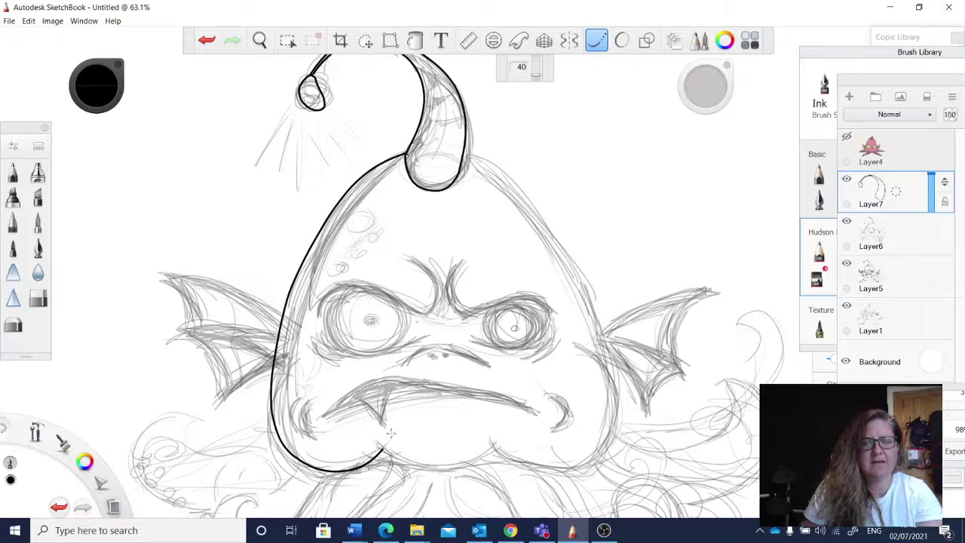
# Ink the middle bottom lobe, then the body's right outline from the stalk's base down and around the lower right lobe.
pyautogui.press('space')
pyautogui.moveTo(505, 430); pyautogui.dragTo(483, 362)
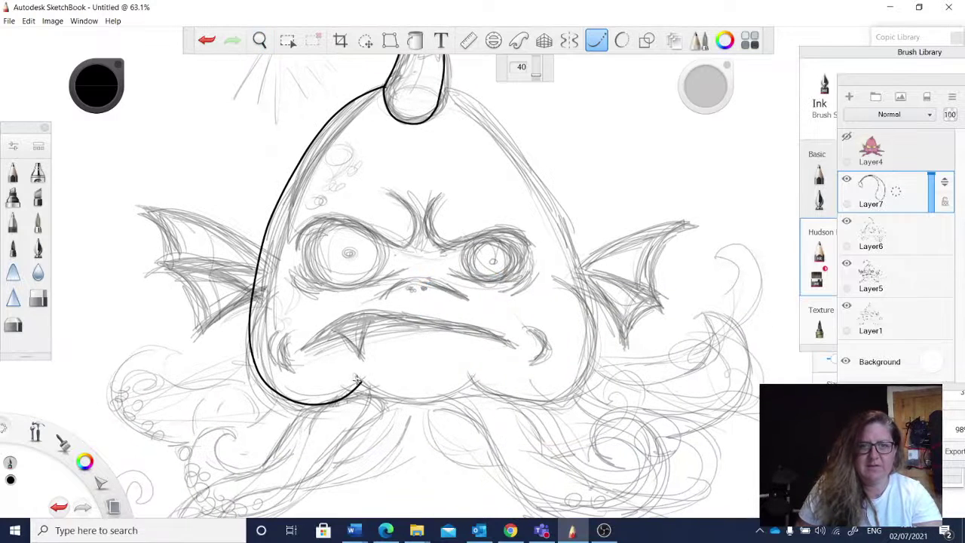
pyautogui.moveTo(356, 380)
pyautogui.mouseDown()
pyautogui.moveTo(409, 403)
pyautogui.moveTo(449, 406)
pyautogui.moveTo(496, 361)
pyautogui.mouseUp()
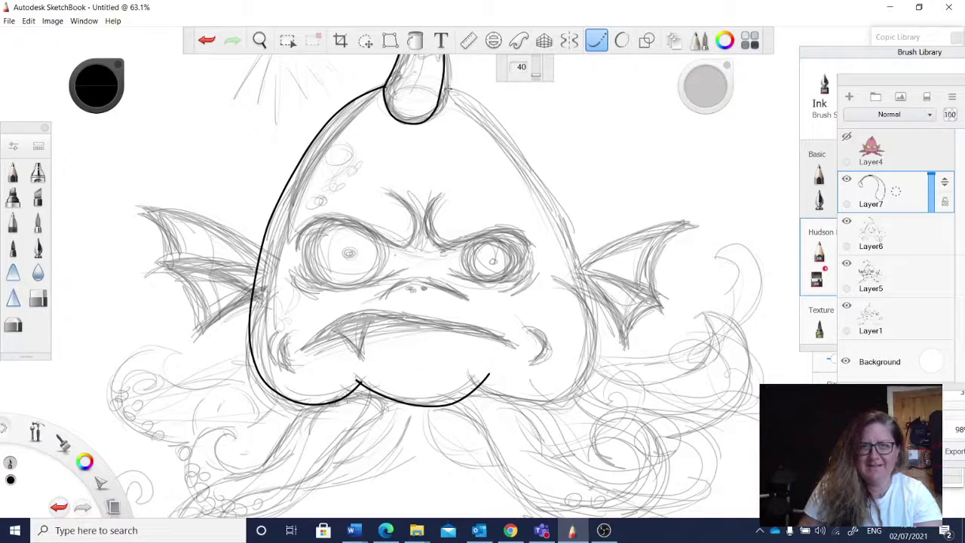
pyautogui.moveTo(444, 84)
pyautogui.mouseDown()
pyautogui.moveTo(524, 152)
pyautogui.moveTo(576, 248)
pyautogui.moveTo(586, 365)
pyautogui.moveTo(555, 394)
pyautogui.moveTo(520, 400)
pyautogui.mouseUp()
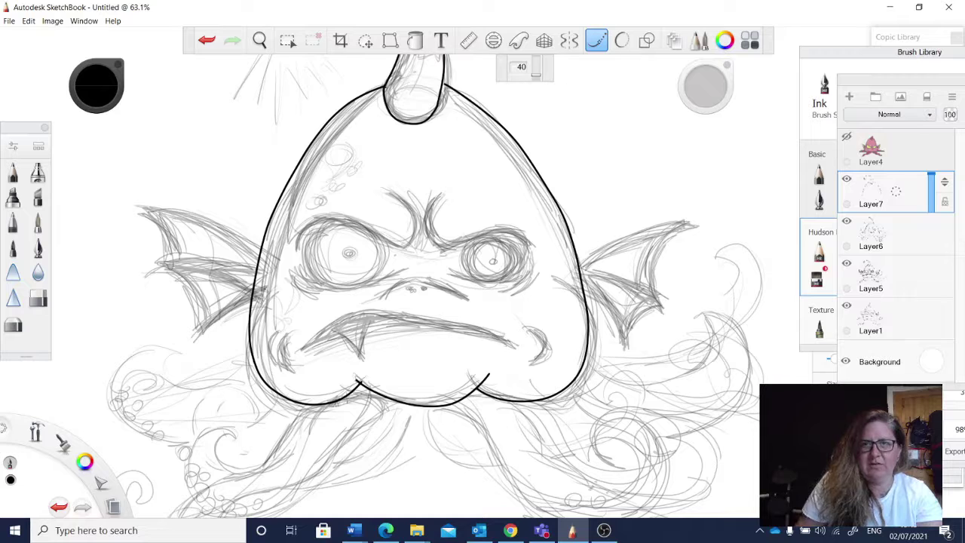
pyautogui.click(596, 40)
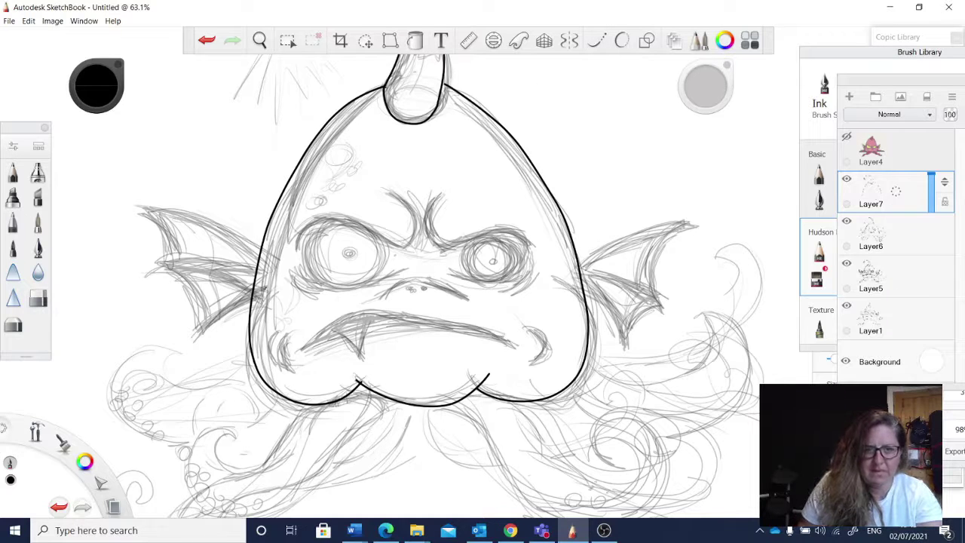
pyautogui.moveTo(272, 284); pyautogui.dragTo(246, 327)
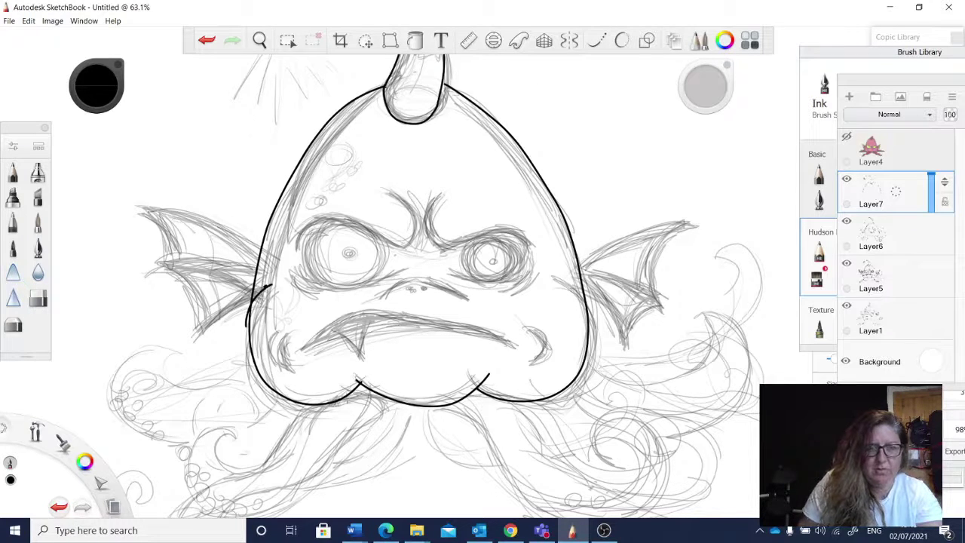
pyautogui.hotkey('ctrl', 'z')
pyautogui.moveTo(273, 286)
pyautogui.mouseDown()
pyautogui.moveTo(255, 324)
pyautogui.moveTo(274, 287)
pyautogui.moveTo(257, 307)
pyautogui.mouseUp()
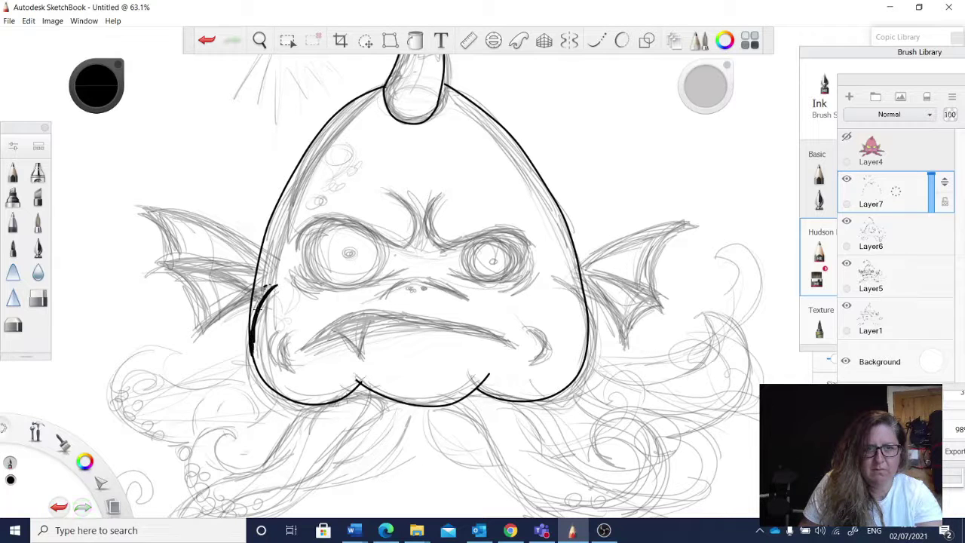
pyautogui.click(207, 40)
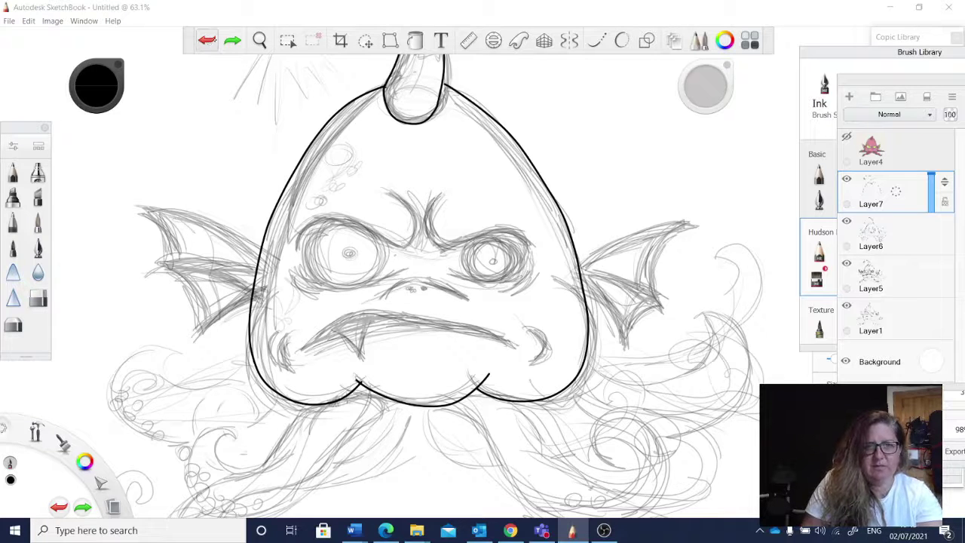
# With Steady Stroke on at 40, ink the outer curves of the left and right cheeks down to the chin notches.
pyautogui.click(596, 40)
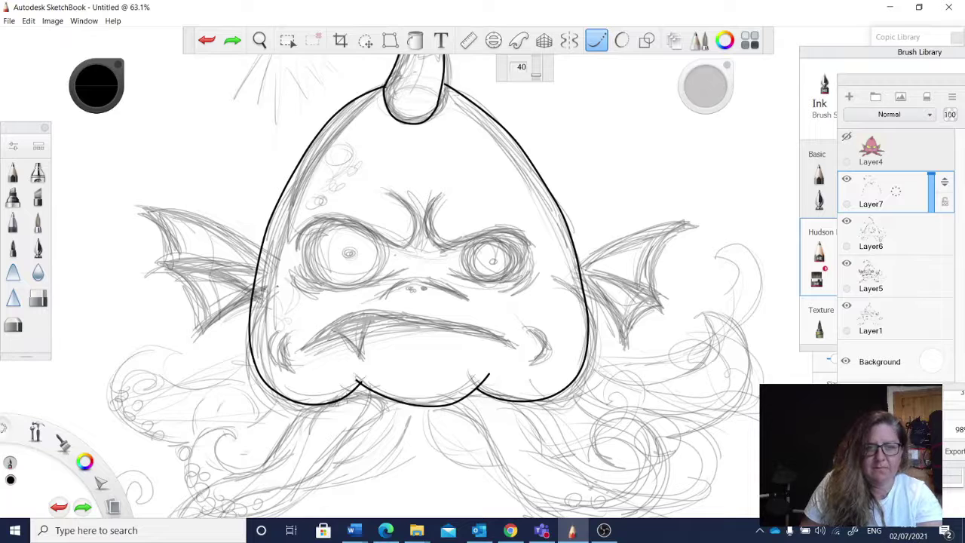
pyautogui.moveTo(258, 305)
pyautogui.mouseDown()
pyautogui.moveTo(248, 368)
pyautogui.moveTo(263, 392)
pyautogui.moveTo(288, 407)
pyautogui.moveTo(347, 400)
pyautogui.moveTo(363, 383)
pyautogui.mouseUp()
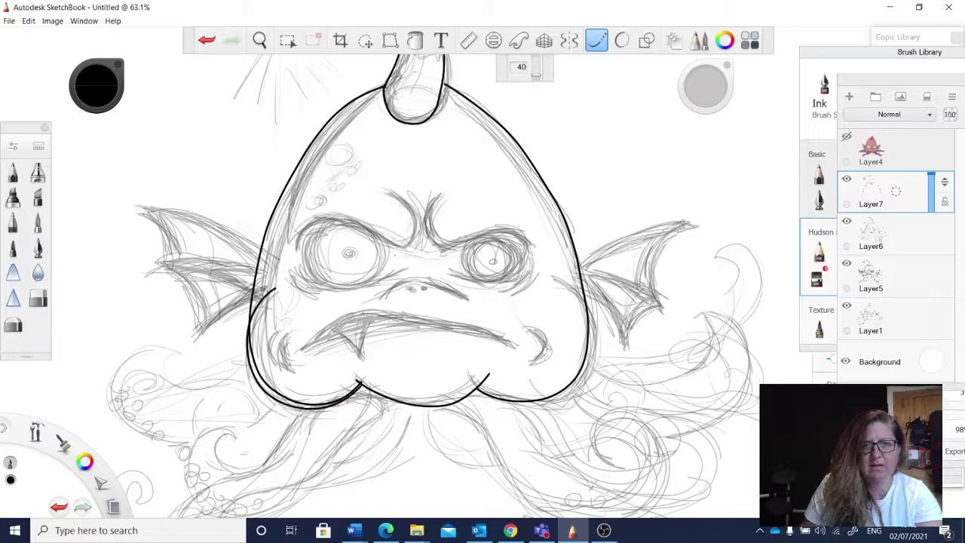
pyautogui.moveTo(554, 276)
pyautogui.mouseDown()
pyautogui.moveTo(596, 323)
pyautogui.moveTo(593, 358)
pyautogui.moveTo(586, 379)
pyautogui.moveTo(528, 405)
pyautogui.mouseUp()
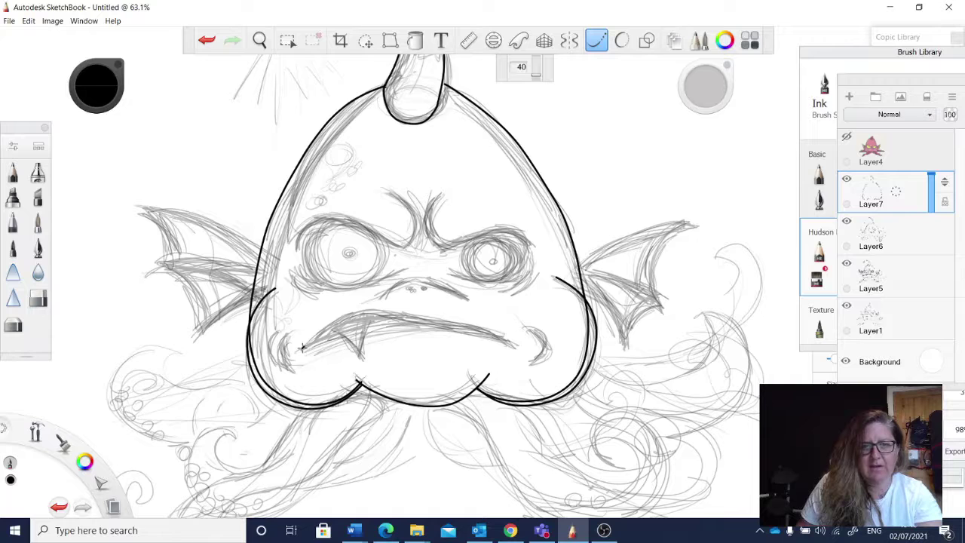
# Ink the frowning mouth with its single fang, and add the curved creases beside both mouth corners with Steady Stroke off.
pyautogui.moveTo(301, 348)
pyautogui.mouseDown()
pyautogui.moveTo(347, 312)
pyautogui.moveTo(381, 310)
pyautogui.moveTo(507, 340)
pyautogui.mouseUp()
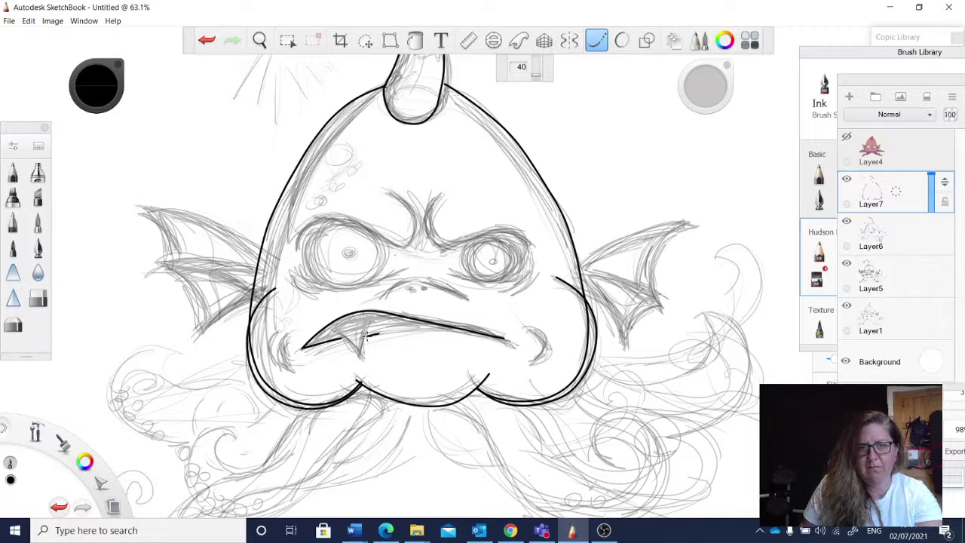
pyautogui.moveTo(368, 337); pyautogui.dragTo(451, 329)
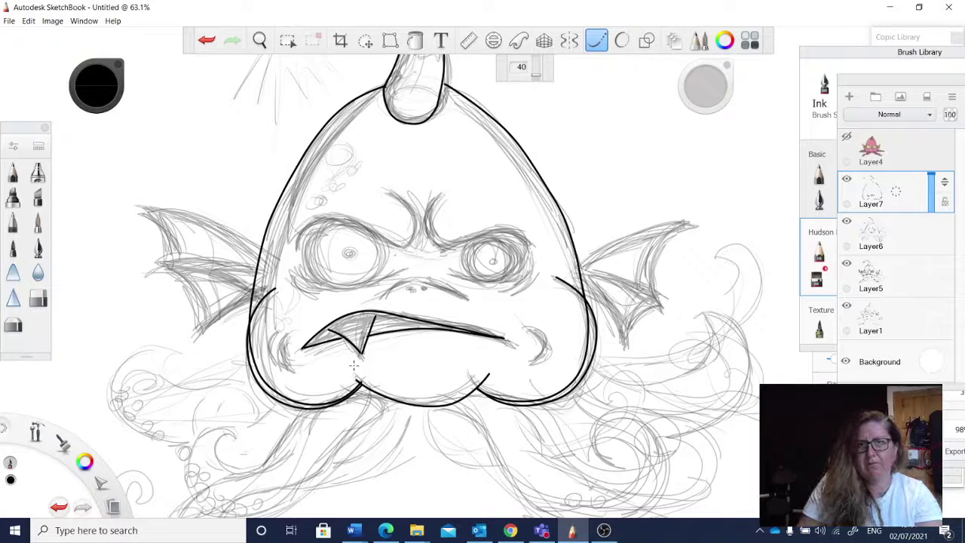
pyautogui.click(596, 42)
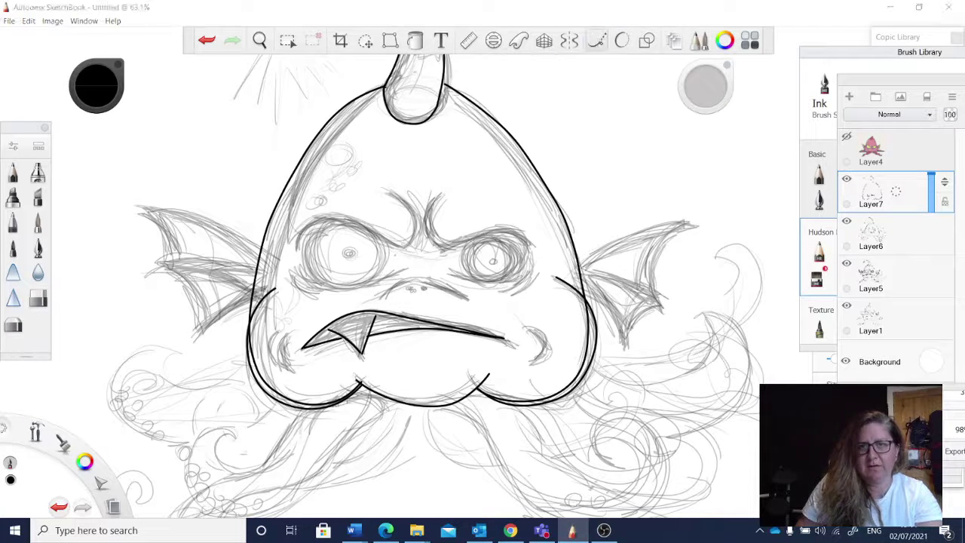
pyautogui.moveTo(528, 329); pyautogui.dragTo(533, 360)
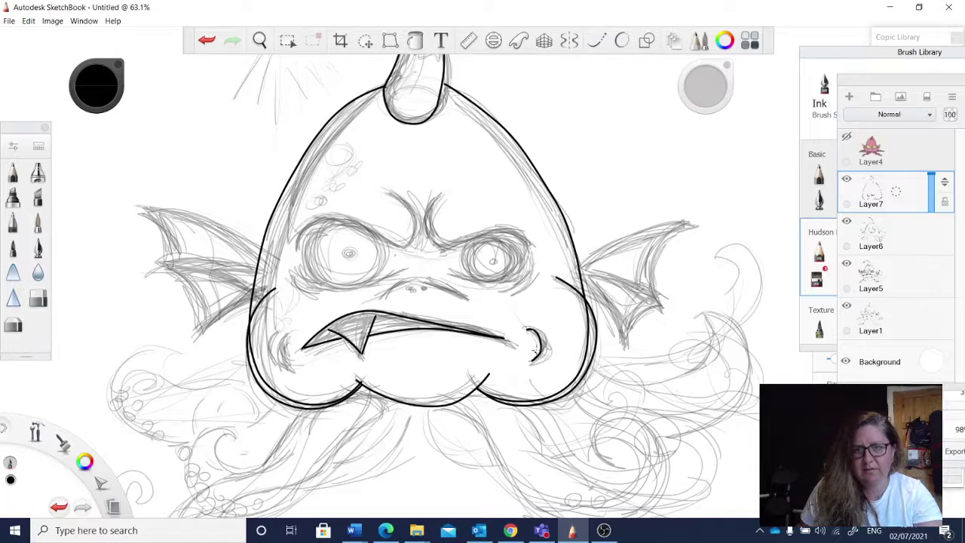
pyautogui.moveTo(285, 361)
pyautogui.mouseDown()
pyautogui.moveTo(286, 330)
pyautogui.moveTo(295, 371)
pyautogui.mouseUp()
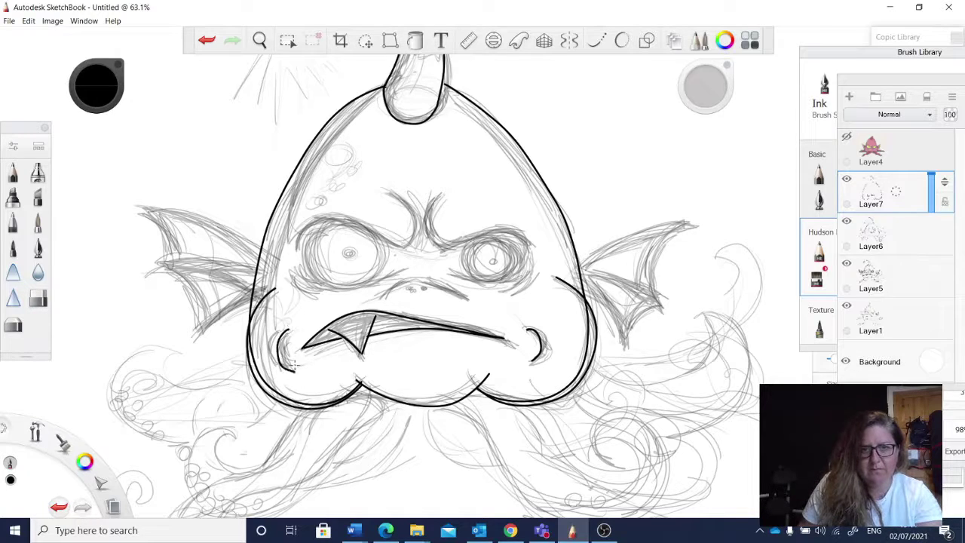
# With the Hard Eraser, remove the inner duplicate outline around the left cheek and tidy its chin notch.
pyautogui.press('space')
pyautogui.moveTo(341, 349); pyautogui.dragTo(358, 345)
pyautogui.moveTo(387, 315); pyautogui.dragTo(401, 288)
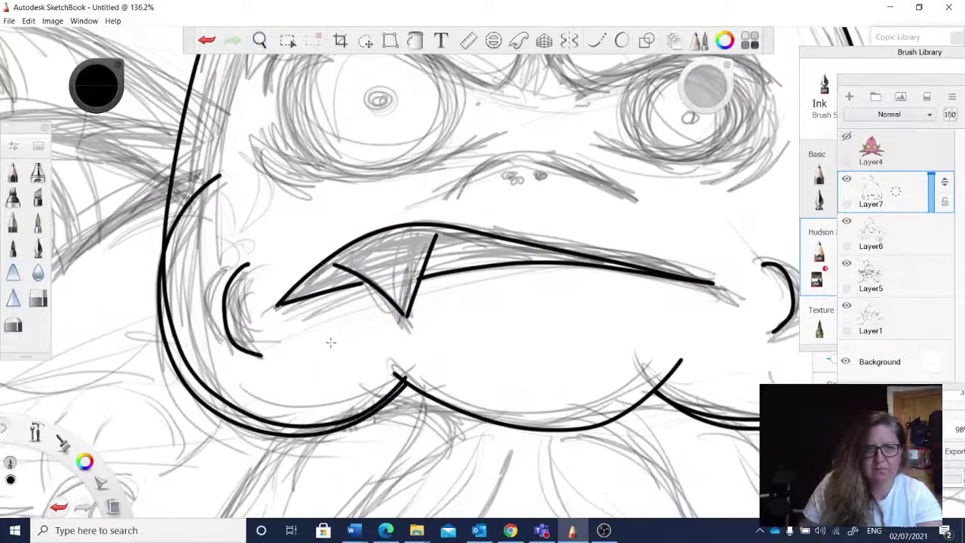
pyautogui.click(37, 299)
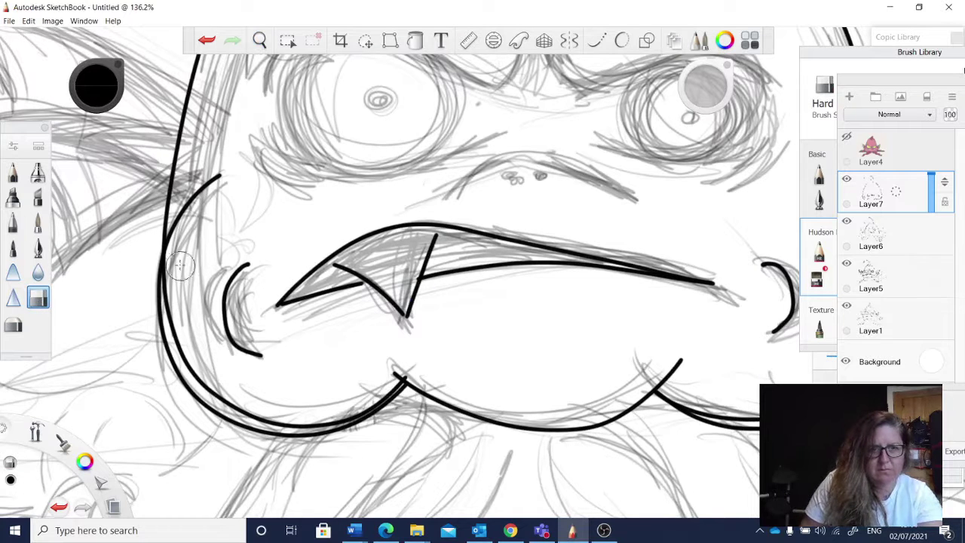
pyautogui.moveTo(166, 298); pyautogui.dragTo(168, 312)
pyautogui.moveTo(165, 274); pyautogui.dragTo(165, 251)
pyautogui.moveTo(168, 307)
pyautogui.mouseDown()
pyautogui.moveTo(197, 379)
pyautogui.moveTo(241, 411)
pyautogui.moveTo(308, 428)
pyautogui.moveTo(353, 420)
pyautogui.mouseUp()
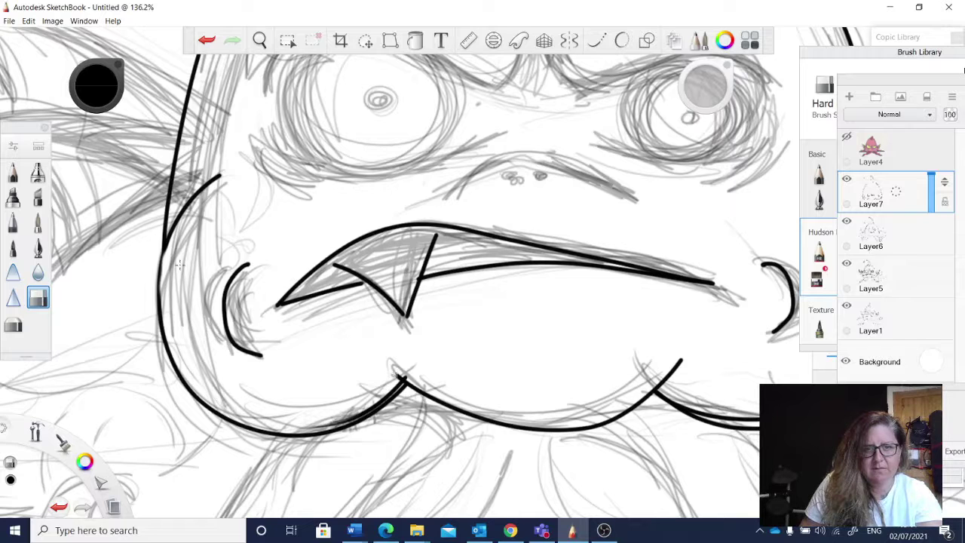
pyautogui.moveTo(400, 383); pyautogui.dragTo(337, 421)
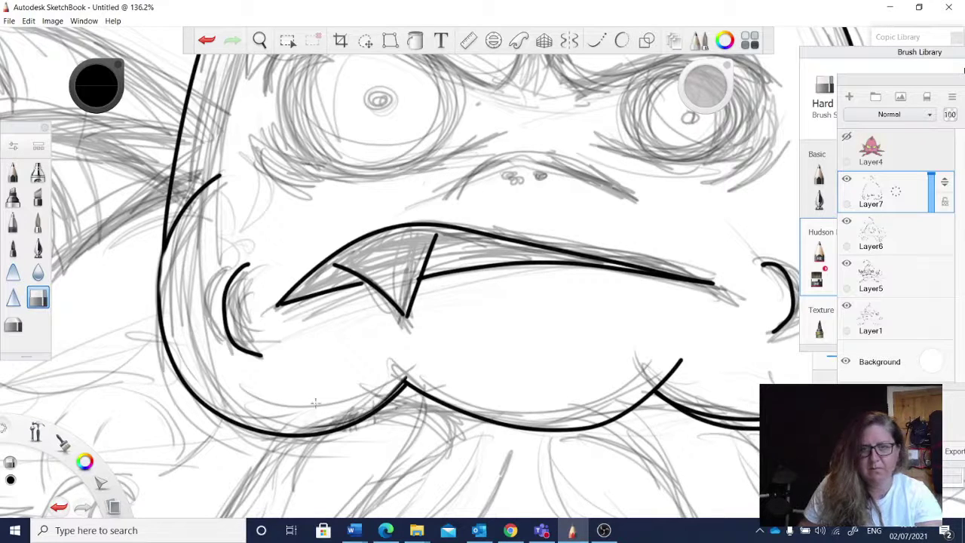
# Erase the inner duplicate outline around the right cheek down to its chin notch.
pyautogui.moveTo(674, 369); pyautogui.dragTo(670, 373)
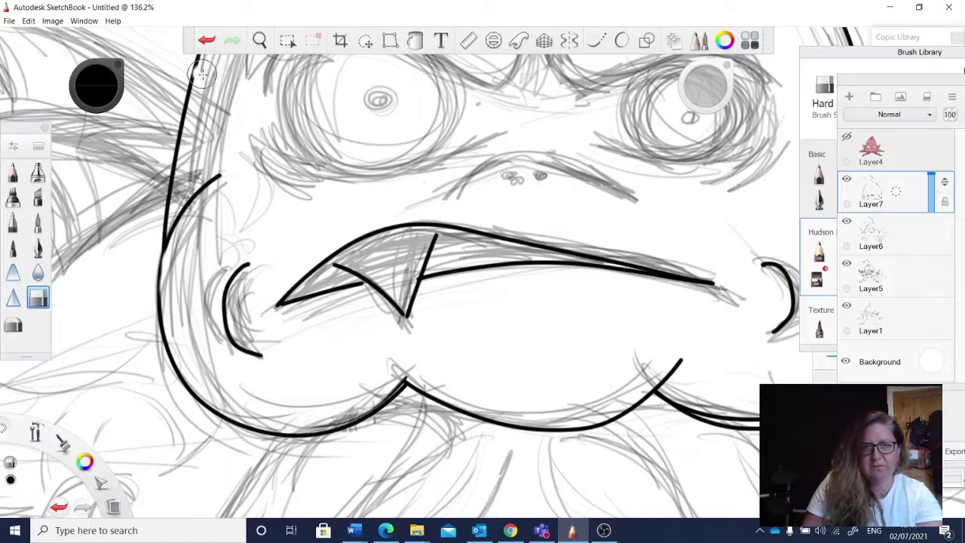
pyautogui.press('space')
pyautogui.moveTo(740, 392); pyautogui.dragTo(557, 354)
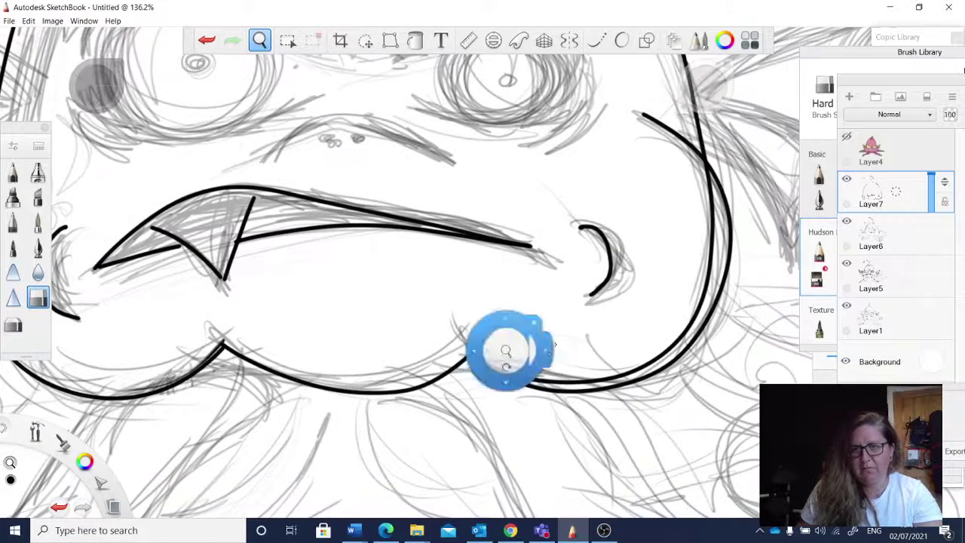
pyautogui.moveTo(712, 209)
pyautogui.mouseDown()
pyautogui.moveTo(701, 309)
pyautogui.moveTo(674, 354)
pyautogui.moveTo(644, 369)
pyautogui.mouseUp()
pyautogui.moveTo(701, 306); pyautogui.dragTo(695, 323)
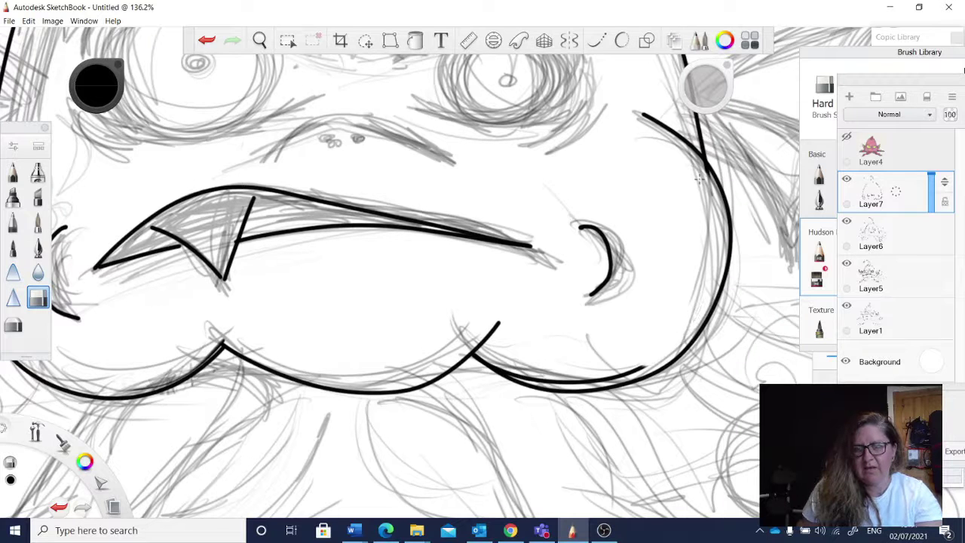
pyautogui.moveTo(651, 368)
pyautogui.mouseDown()
pyautogui.moveTo(558, 383)
pyautogui.moveTo(514, 377)
pyautogui.moveTo(484, 356)
pyautogui.moveTo(488, 343)
pyautogui.mouseUp()
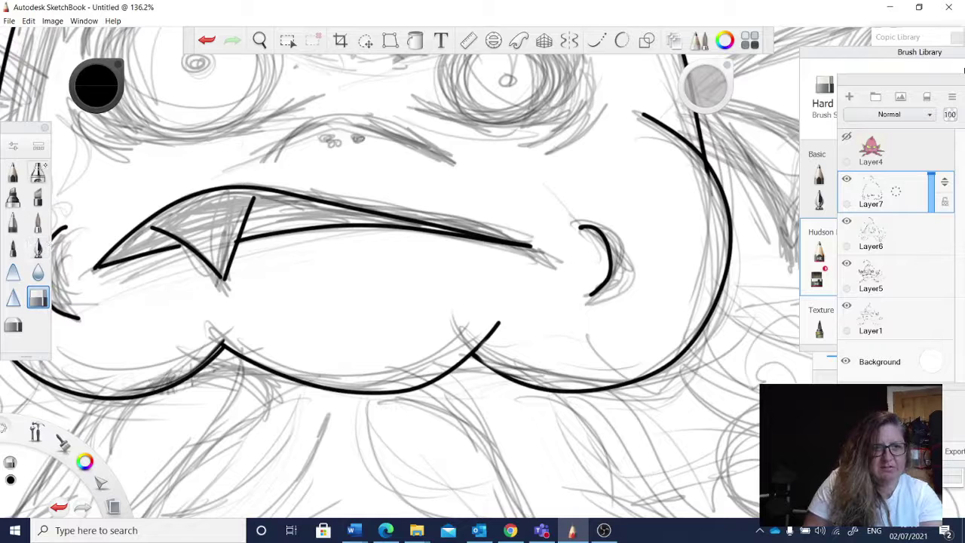
# Switch back to the Hudson Rio Design Ink brush and extend the chin line up past the left notch.
pyautogui.click(850, 57)
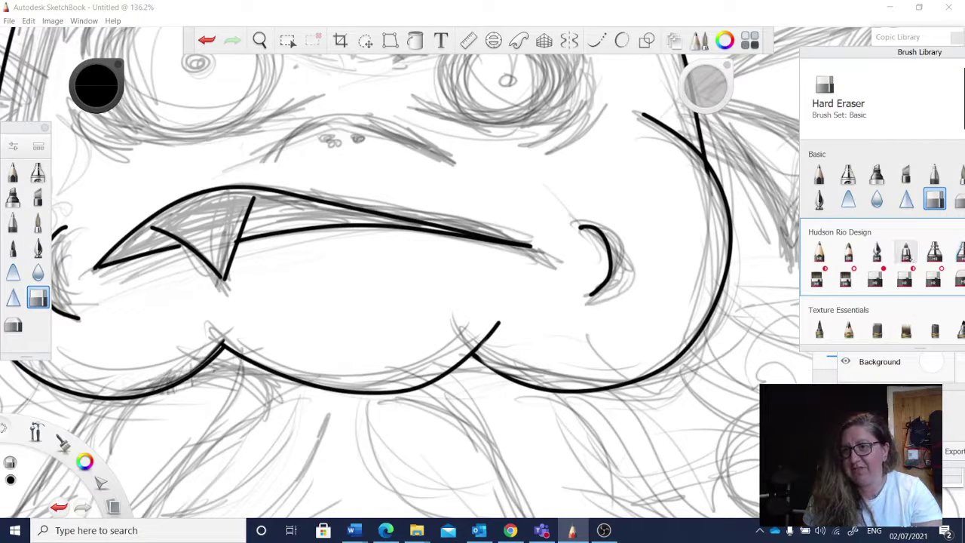
pyautogui.click(876, 252)
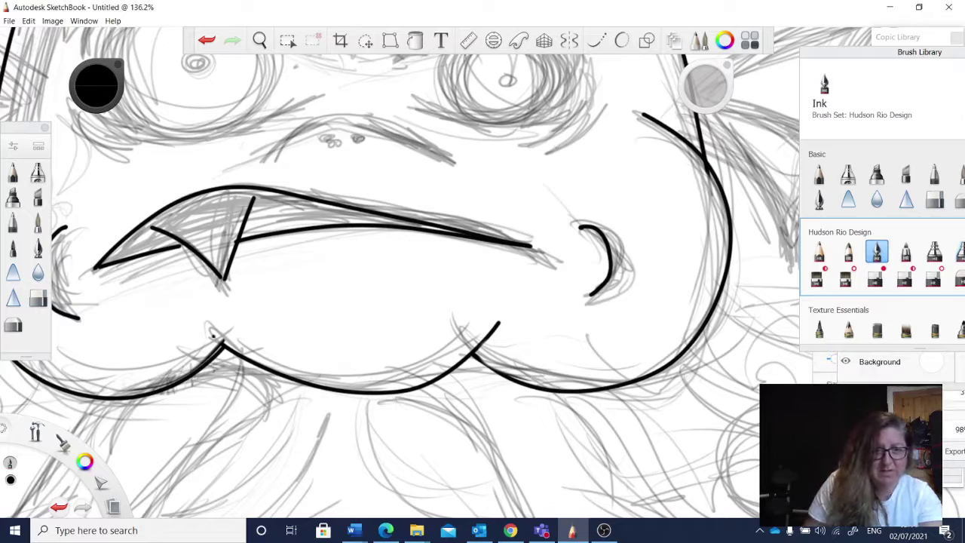
pyautogui.moveTo(194, 317); pyautogui.dragTo(228, 347)
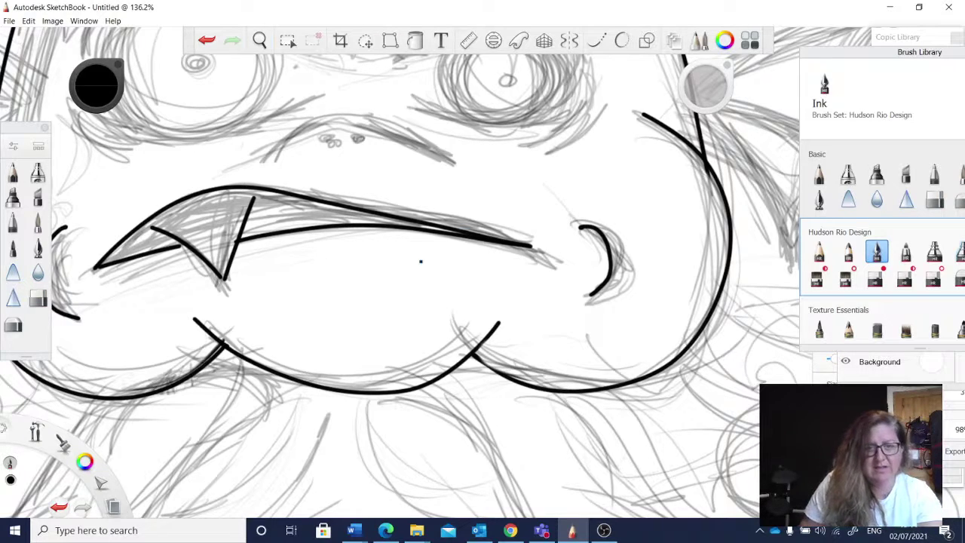
# Ink the arched ridge of the nose above the mouth and the two small nostrils beneath it.
pyautogui.press('space')
pyautogui.moveTo(464, 257); pyautogui.dragTo(450, 279)
pyautogui.moveTo(420, 115); pyautogui.dragTo(402, 177)
pyautogui.moveTo(312, 245)
pyautogui.mouseDown()
pyautogui.moveTo(332, 228)
pyautogui.moveTo(376, 220)
pyautogui.moveTo(443, 252)
pyautogui.mouseUp()
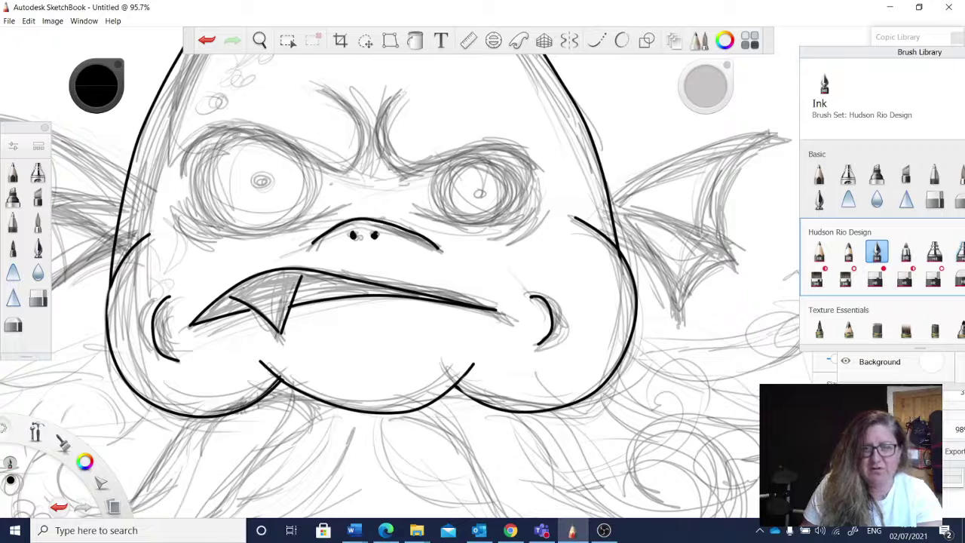
# With Steady Stroke back on at 40, ink the left and right angry brows, curling up at the forehead's centre.
pyautogui.moveTo(327, 233); pyautogui.dragTo(334, 302)
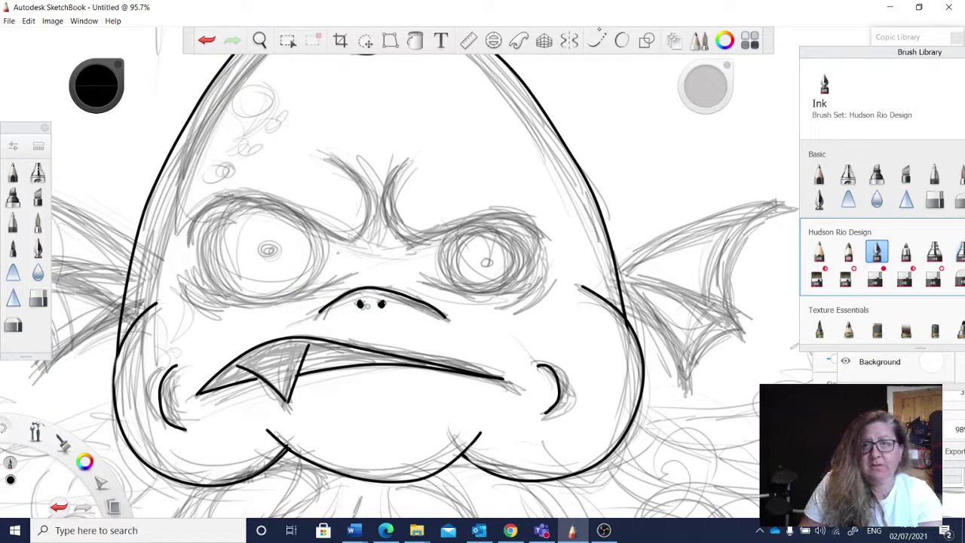
pyautogui.click(596, 36)
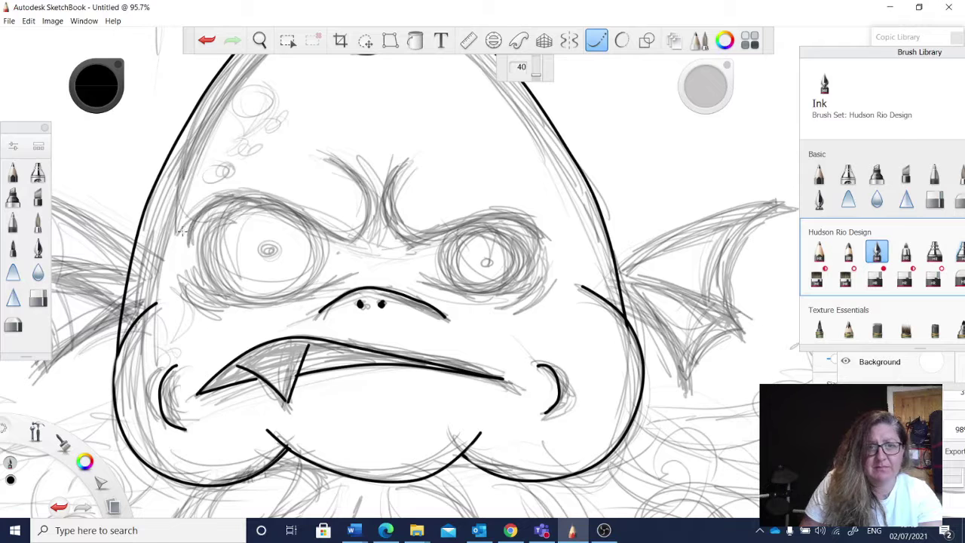
pyautogui.moveTo(183, 230)
pyautogui.mouseDown()
pyautogui.moveTo(200, 210)
pyautogui.moveTo(253, 191)
pyautogui.moveTo(328, 235)
pyautogui.moveTo(357, 232)
pyautogui.moveTo(372, 212)
pyautogui.moveTo(366, 178)
pyautogui.moveTo(334, 158)
pyautogui.mouseUp()
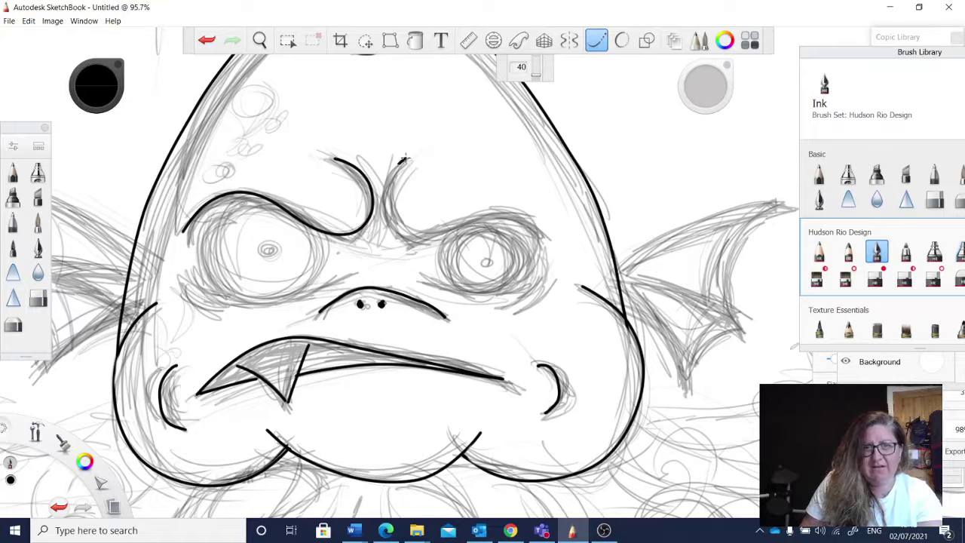
pyautogui.moveTo(404, 159)
pyautogui.mouseDown()
pyautogui.moveTo(382, 197)
pyautogui.moveTo(398, 240)
pyautogui.moveTo(419, 248)
pyautogui.moveTo(498, 220)
pyautogui.moveTo(549, 240)
pyautogui.mouseUp()
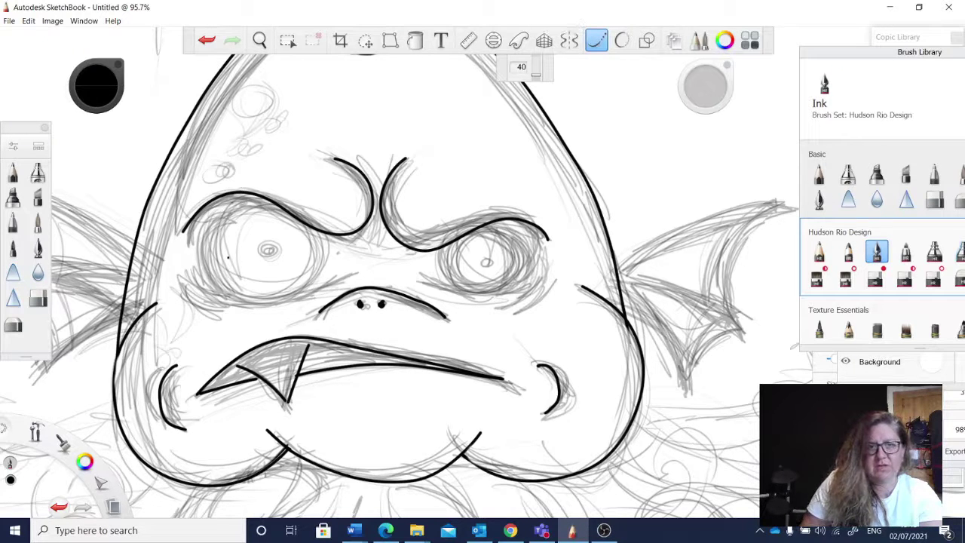
# Ink the round outlines of both eyes under the brows and the bag and crease lines beneath the left eye.
pyautogui.moveTo(241, 194)
pyautogui.mouseDown()
pyautogui.moveTo(218, 203)
pyautogui.moveTo(197, 240)
pyautogui.moveTo(214, 282)
pyautogui.moveTo(263, 296)
pyautogui.moveTo(294, 279)
pyautogui.moveTo(305, 253)
pyautogui.moveTo(298, 212)
pyautogui.mouseUp()
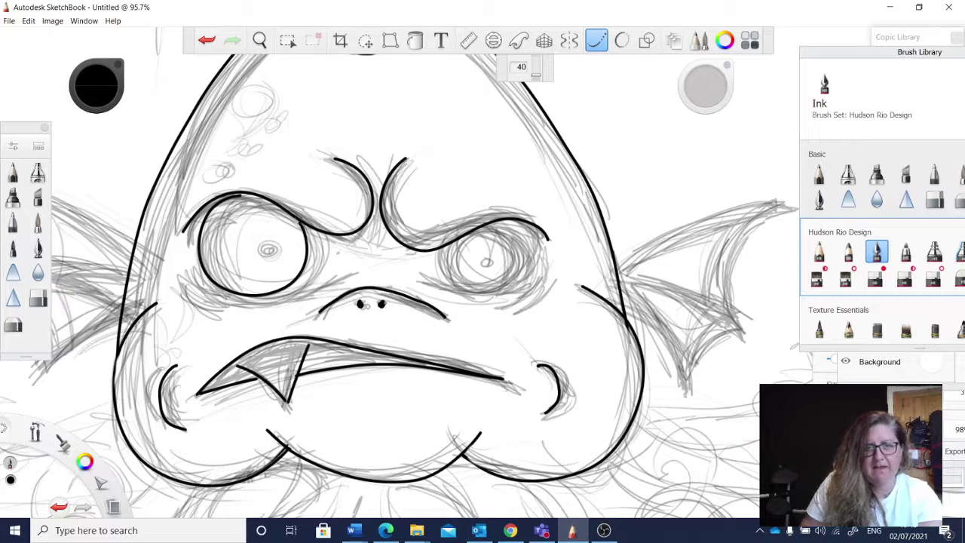
pyautogui.moveTo(462, 238)
pyautogui.mouseDown()
pyautogui.moveTo(446, 264)
pyautogui.moveTo(466, 291)
pyautogui.moveTo(503, 296)
pyautogui.moveTo(523, 265)
pyautogui.moveTo(522, 240)
pyautogui.moveTo(490, 221)
pyautogui.mouseUp()
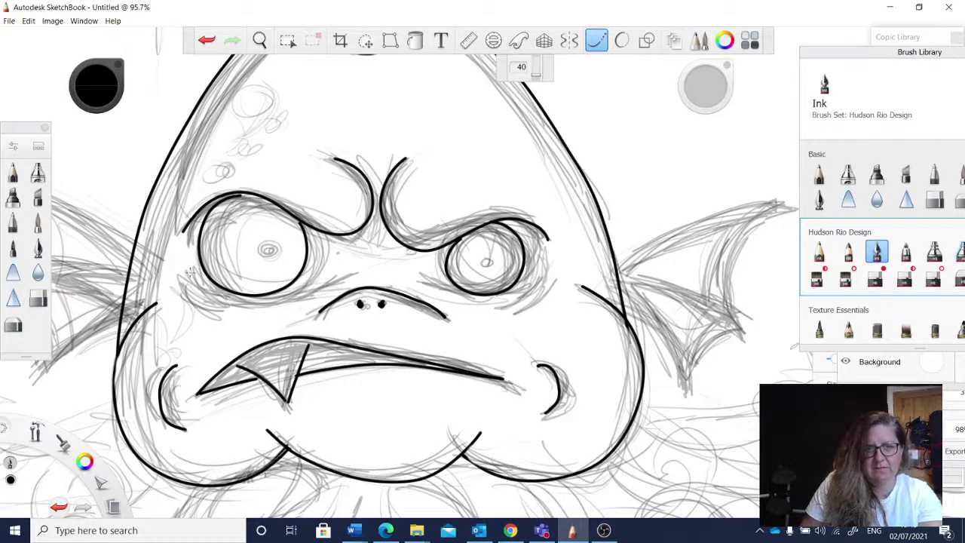
pyautogui.moveTo(188, 272)
pyautogui.mouseDown()
pyautogui.moveTo(224, 301)
pyautogui.moveTo(264, 308)
pyautogui.moveTo(343, 269)
pyautogui.mouseUp()
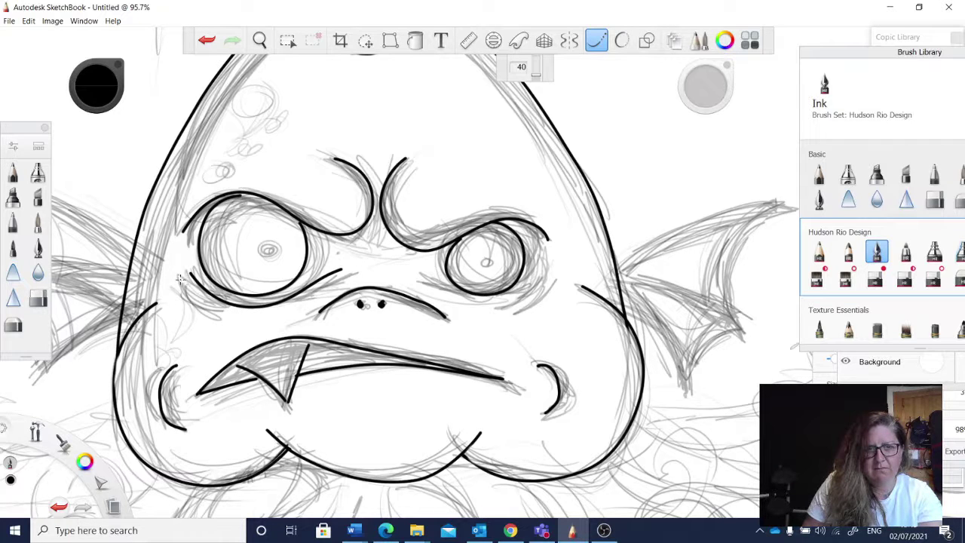
pyautogui.moveTo(181, 281)
pyautogui.mouseDown()
pyautogui.moveTo(202, 300)
pyautogui.moveTo(250, 309)
pyautogui.mouseUp()
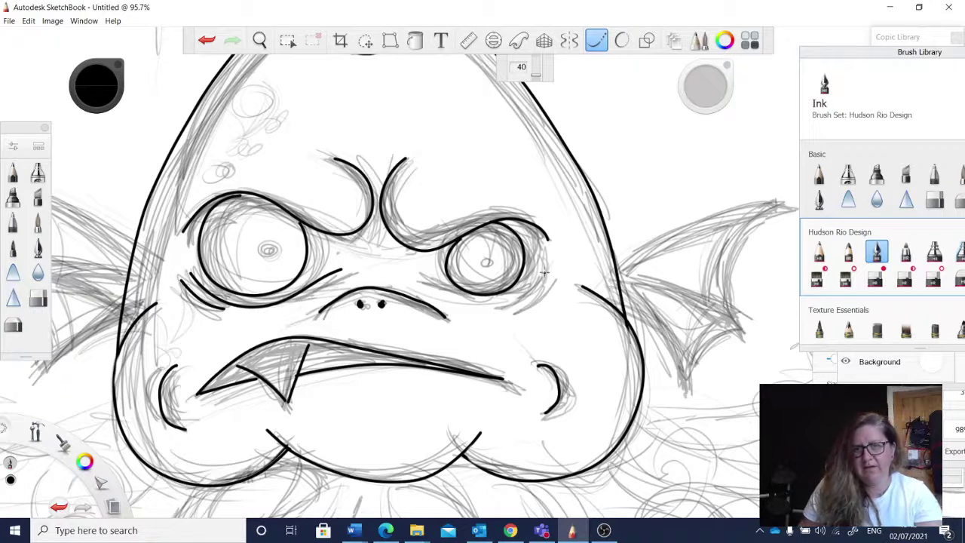
# Ink the bag and crease lines curving beneath the right eye.
pyautogui.moveTo(547, 261); pyautogui.dragTo(511, 298)
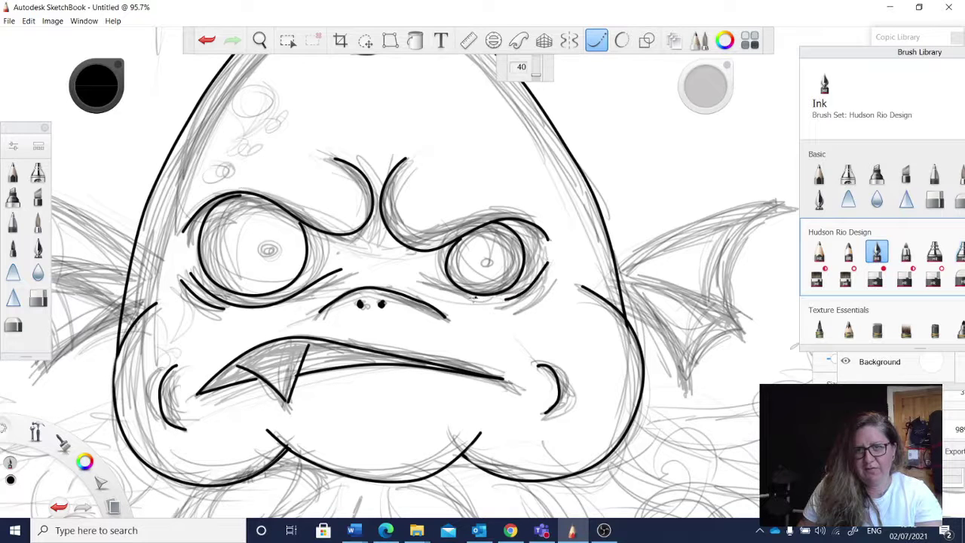
pyautogui.moveTo(420, 275); pyautogui.dragTo(465, 295)
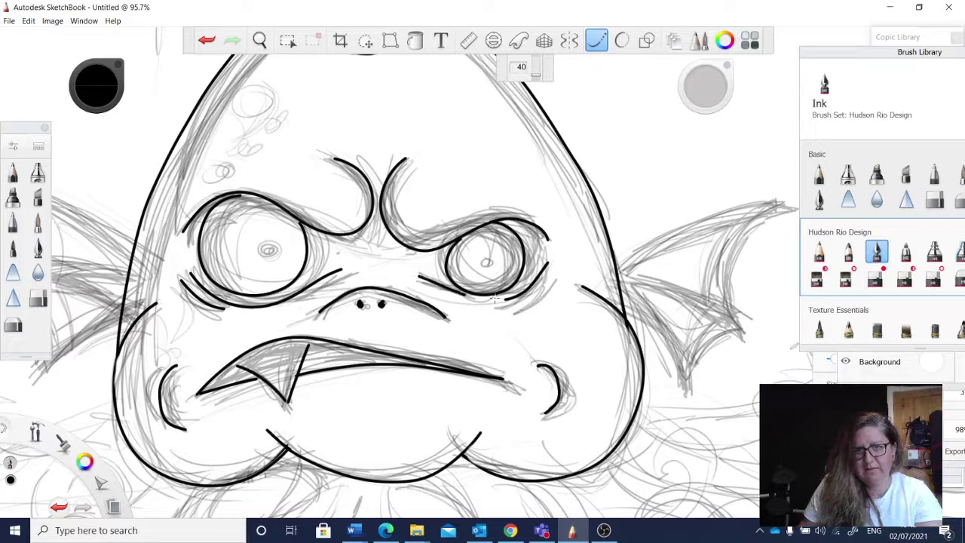
pyautogui.moveTo(558, 266)
pyautogui.mouseDown()
pyautogui.moveTo(530, 302)
pyautogui.moveTo(495, 310)
pyautogui.mouseUp()
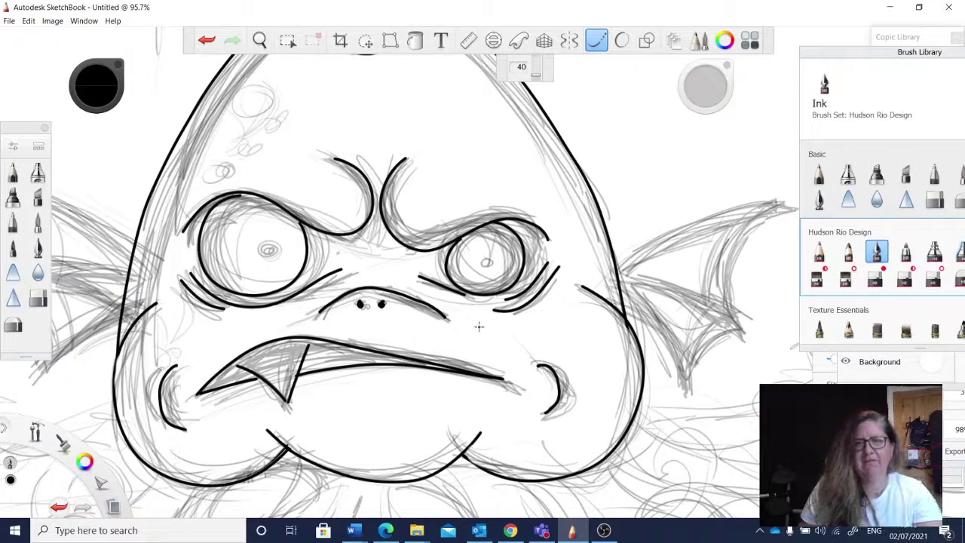
# Ink the webbed fin on the right side of the head, redoing the lowest edge so it meets the fin's bottom tip.
pyautogui.press('space')
pyautogui.moveTo(481, 282)
pyautogui.mouseDown()
pyautogui.moveTo(449, 305)
pyautogui.moveTo(497, 273)
pyautogui.mouseUp()
pyautogui.moveTo(605, 246)
pyautogui.mouseDown()
pyautogui.moveTo(500, 286)
pyautogui.moveTo(650, 241)
pyautogui.moveTo(607, 270)
pyautogui.moveTo(592, 309)
pyautogui.moveTo(602, 339)
pyautogui.mouseUp()
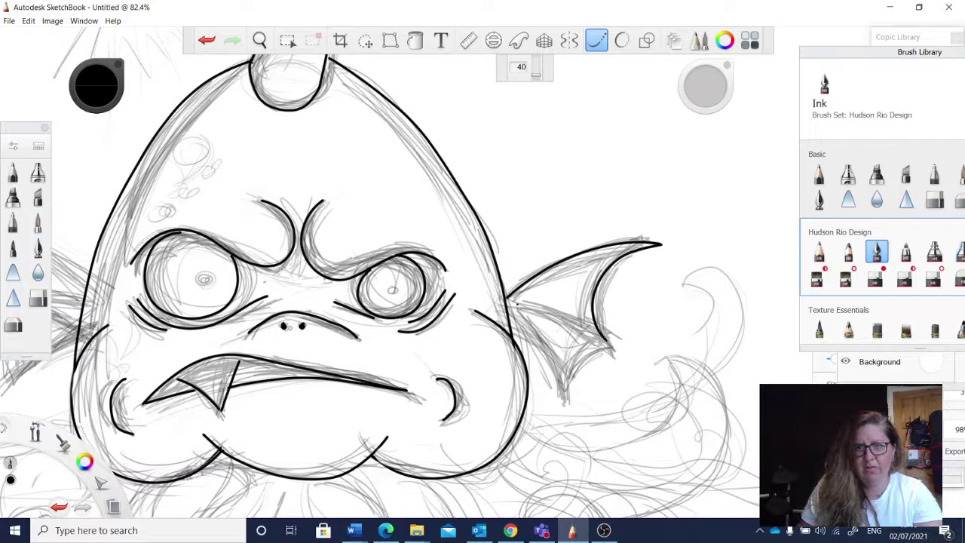
pyautogui.moveTo(509, 302)
pyautogui.mouseDown()
pyautogui.moveTo(557, 313)
pyautogui.moveTo(608, 342)
pyautogui.moveTo(580, 354)
pyautogui.moveTo(559, 386)
pyautogui.mouseUp()
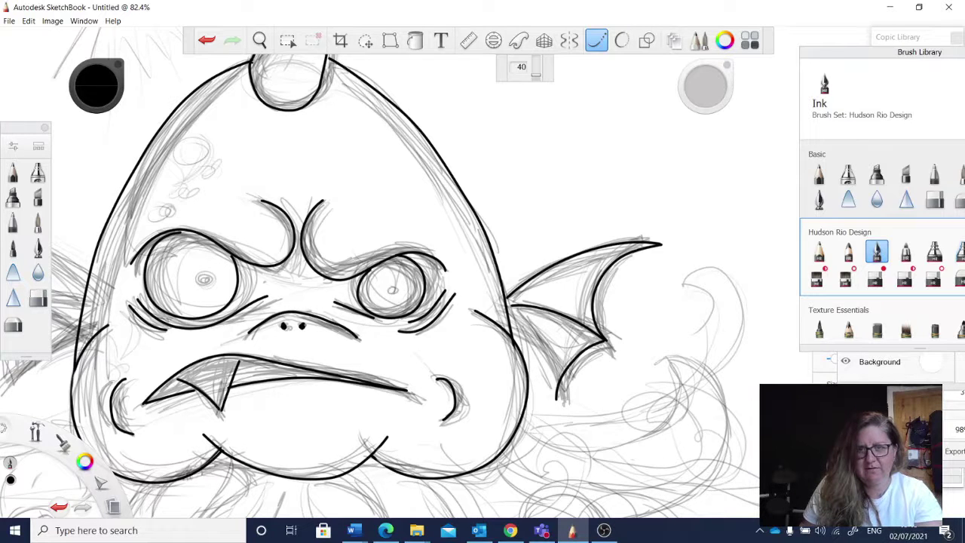
pyautogui.moveTo(511, 324); pyautogui.dragTo(559, 388)
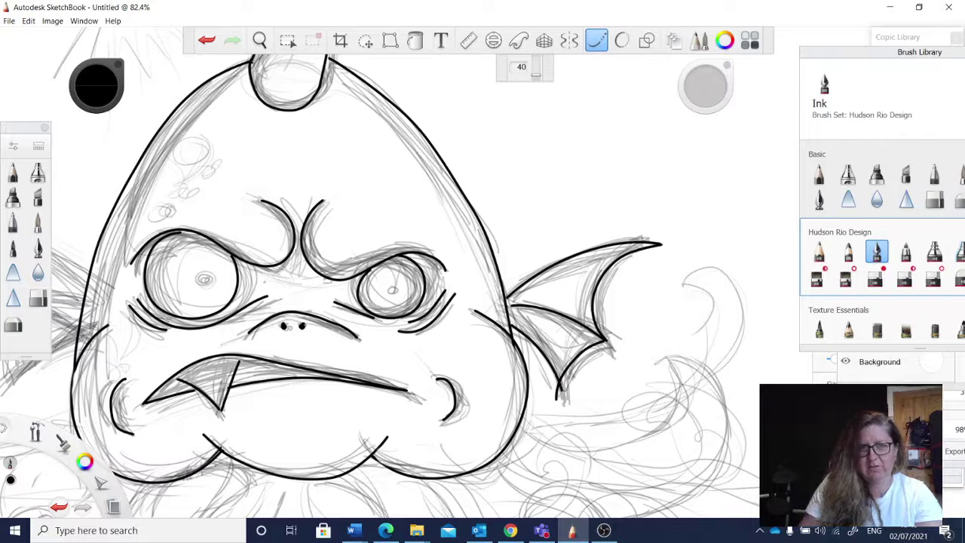
pyautogui.hotkey('ctrl', 'z')
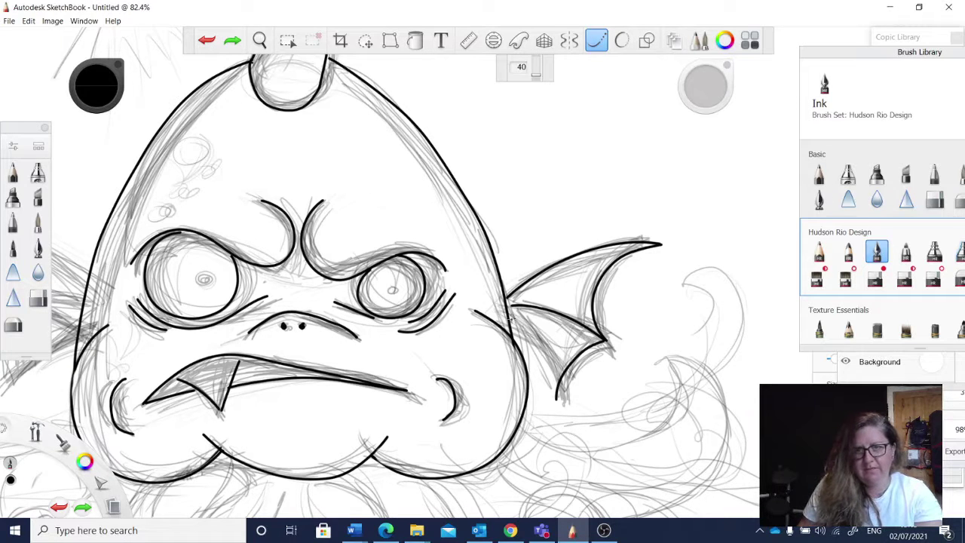
pyautogui.moveTo(509, 315); pyautogui.dragTo(556, 395)
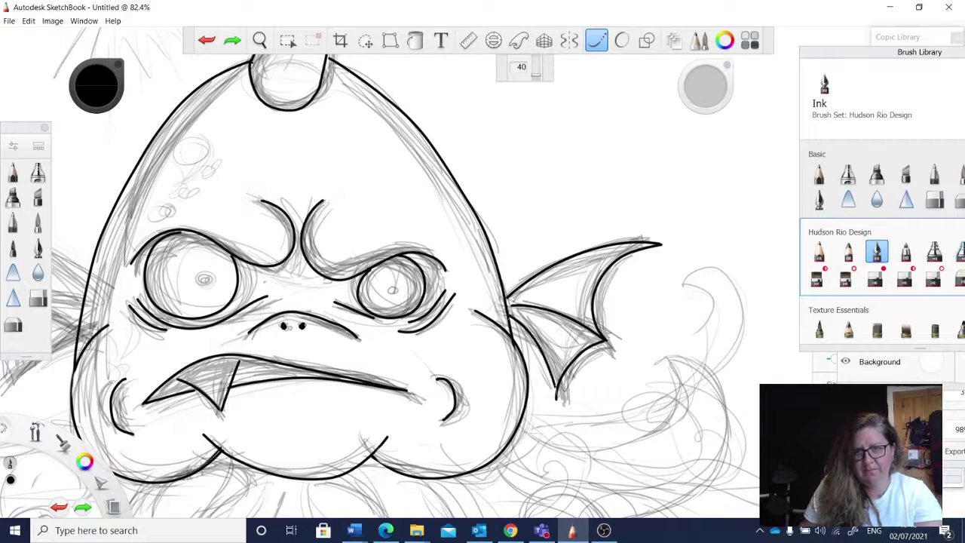
# Ink the webbed fin on the left side of the head, with its top edge, scalloped outer edges and inner ribs.
pyautogui.press('space')
pyautogui.moveTo(283, 457)
pyautogui.mouseDown()
pyautogui.moveTo(365, 417)
pyautogui.moveTo(475, 392)
pyautogui.moveTo(473, 442)
pyautogui.mouseUp()
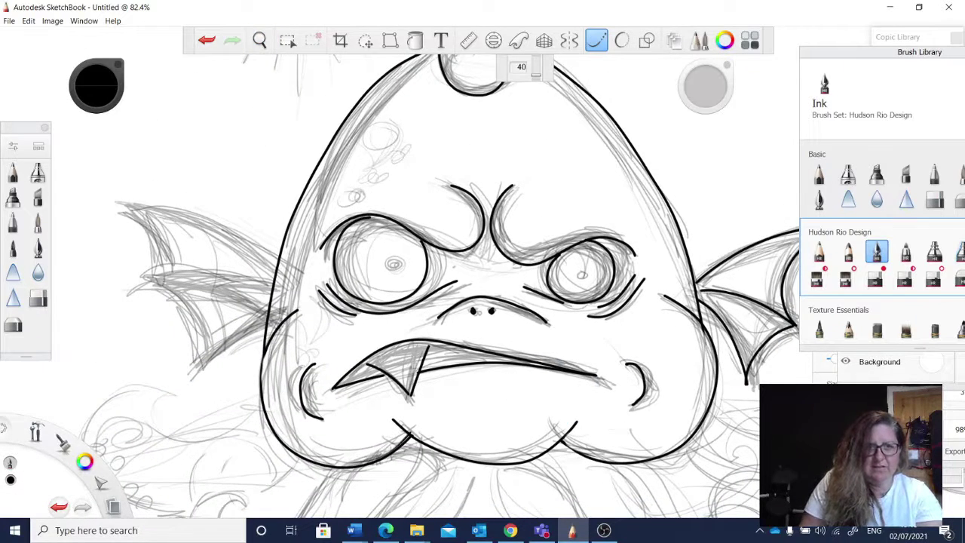
pyautogui.moveTo(115, 197); pyautogui.dragTo(226, 231)
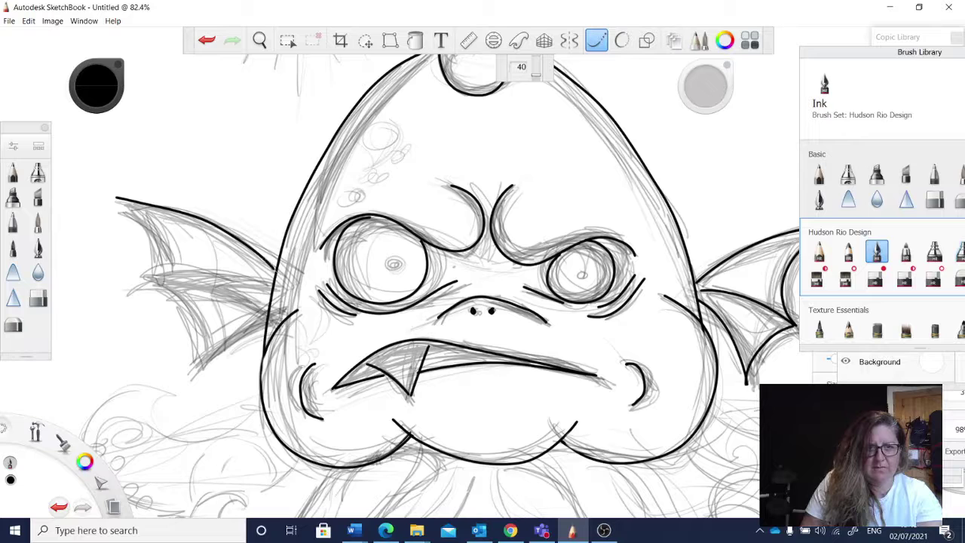
pyautogui.moveTo(116, 198); pyautogui.dragTo(157, 230)
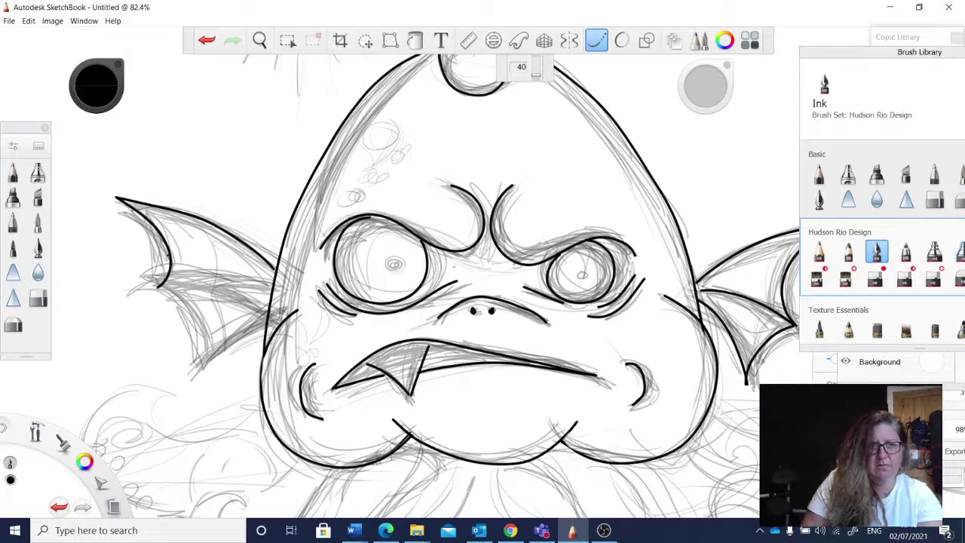
pyautogui.moveTo(160, 284)
pyautogui.mouseDown()
pyautogui.moveTo(207, 282)
pyautogui.moveTo(276, 320)
pyautogui.mouseUp()
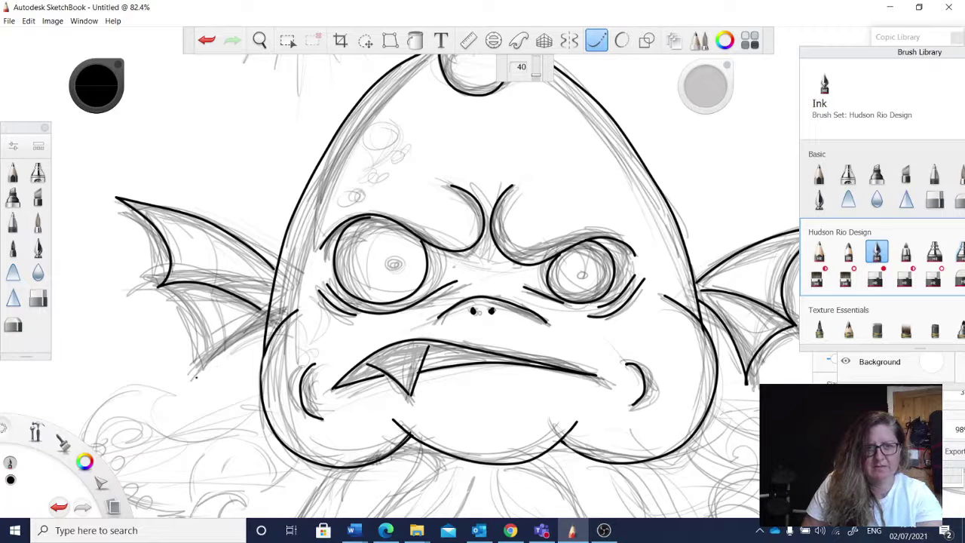
pyautogui.moveTo(194, 377)
pyautogui.mouseDown()
pyautogui.moveTo(229, 327)
pyautogui.moveTo(247, 312)
pyautogui.mouseUp()
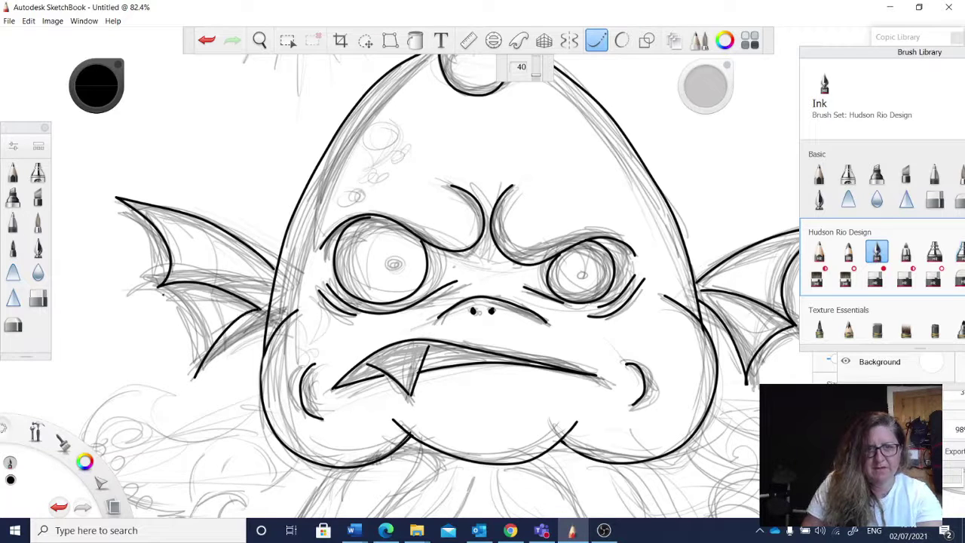
pyautogui.moveTo(164, 291)
pyautogui.mouseDown()
pyautogui.moveTo(199, 326)
pyautogui.moveTo(204, 369)
pyautogui.mouseUp()
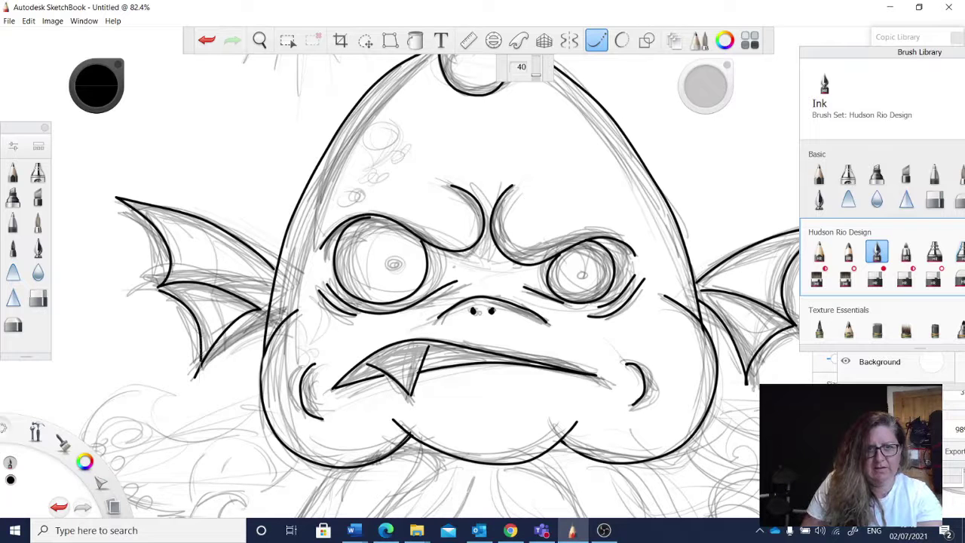
# Ink the two front tentacles below the chin, each sweeping outward and curling up at its tip.
pyautogui.press('space')
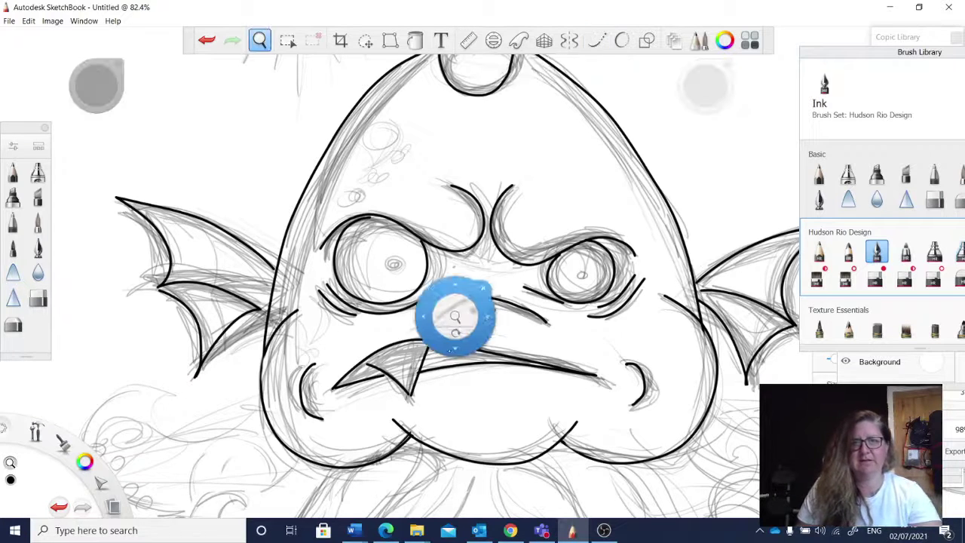
pyautogui.moveTo(466, 371)
pyautogui.mouseDown()
pyautogui.moveTo(461, 307)
pyautogui.moveTo(417, 250)
pyautogui.moveTo(373, 409)
pyautogui.moveTo(459, 439)
pyautogui.moveTo(529, 173)
pyautogui.moveTo(475, 356)
pyautogui.moveTo(485, 343)
pyautogui.mouseUp()
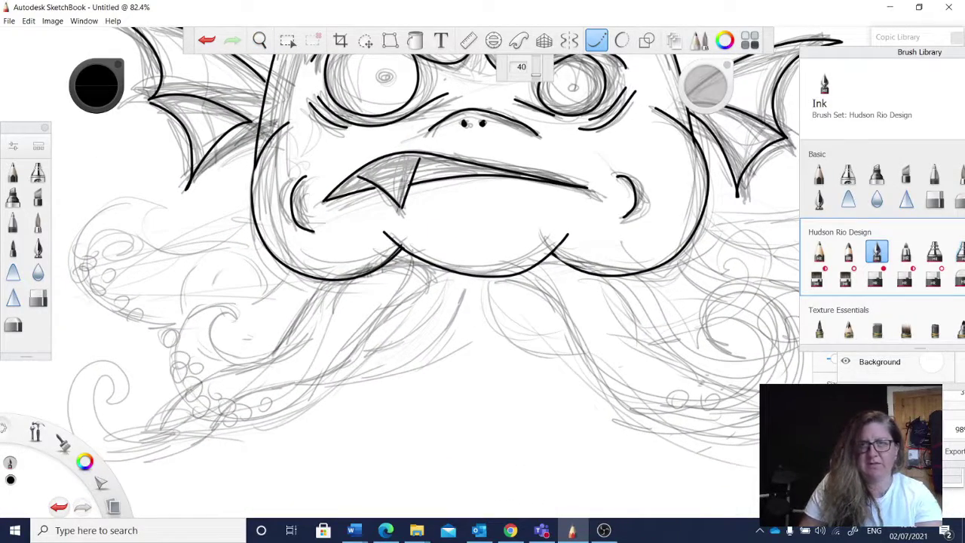
pyautogui.moveTo(329, 278)
pyautogui.mouseDown()
pyautogui.moveTo(272, 354)
pyautogui.moveTo(229, 368)
pyautogui.mouseUp()
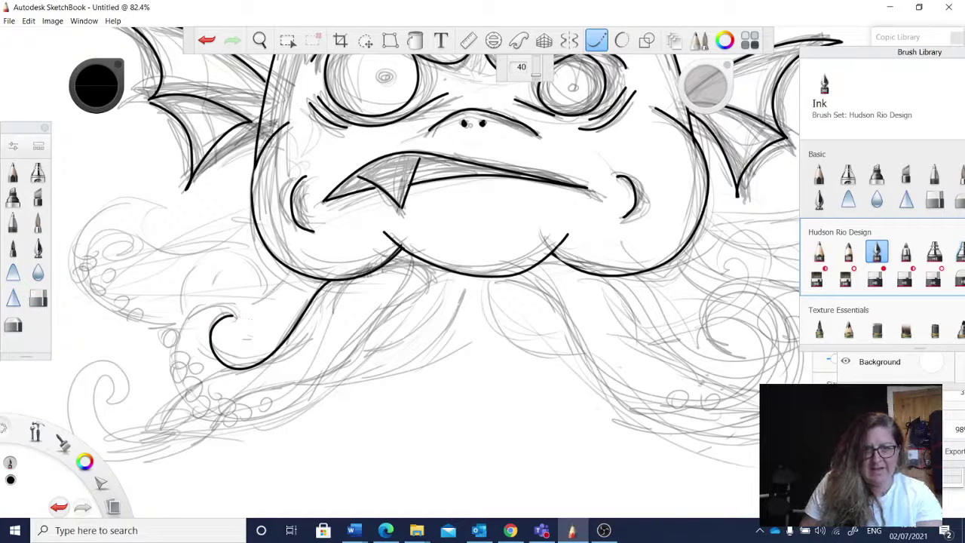
pyautogui.moveTo(235, 315)
pyautogui.mouseDown()
pyautogui.moveTo(191, 315)
pyautogui.moveTo(178, 327)
pyautogui.moveTo(172, 370)
pyautogui.moveTo(204, 416)
pyautogui.moveTo(253, 426)
pyautogui.moveTo(279, 417)
pyautogui.moveTo(346, 333)
pyautogui.moveTo(420, 279)
pyautogui.mouseUp()
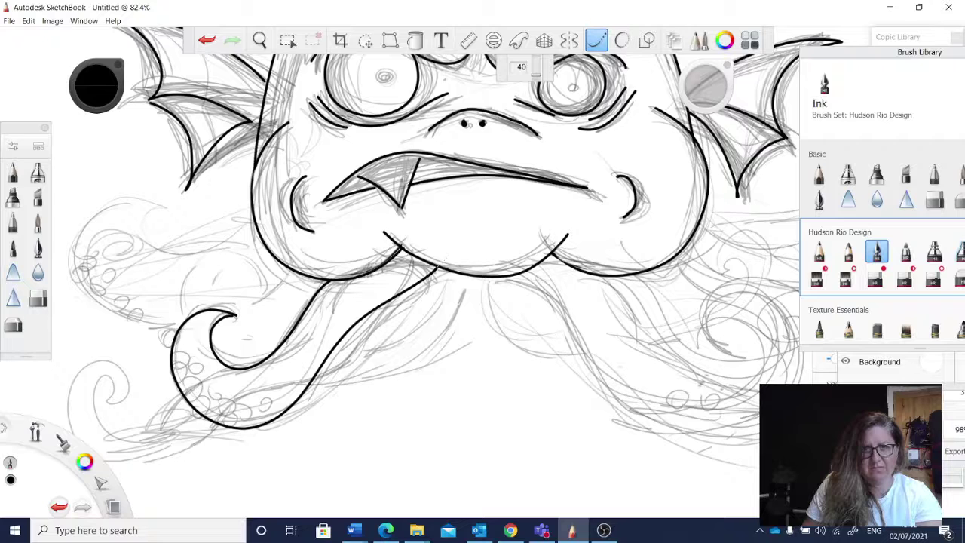
pyautogui.moveTo(511, 278)
pyautogui.mouseDown()
pyautogui.moveTo(553, 299)
pyautogui.moveTo(616, 393)
pyautogui.moveTo(653, 406)
pyautogui.moveTo(720, 403)
pyautogui.moveTo(777, 366)
pyautogui.moveTo(781, 304)
pyautogui.moveTo(757, 284)
pyautogui.moveTo(722, 280)
pyautogui.moveTo(705, 298)
pyautogui.moveTo(707, 321)
pyautogui.mouseUp()
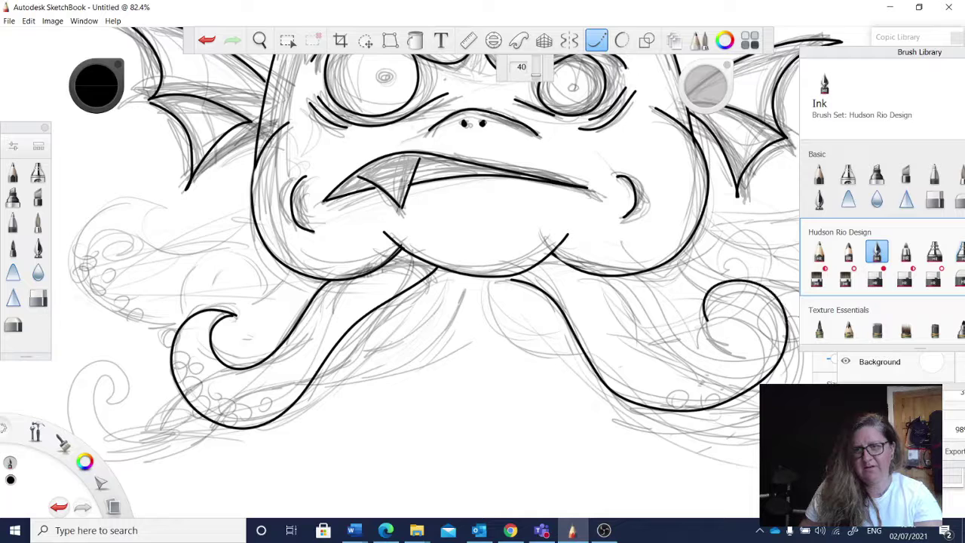
pyautogui.moveTo(596, 276)
pyautogui.mouseDown()
pyautogui.moveTo(650, 348)
pyautogui.moveTo(692, 368)
pyautogui.moveTo(735, 355)
pyautogui.mouseUp()
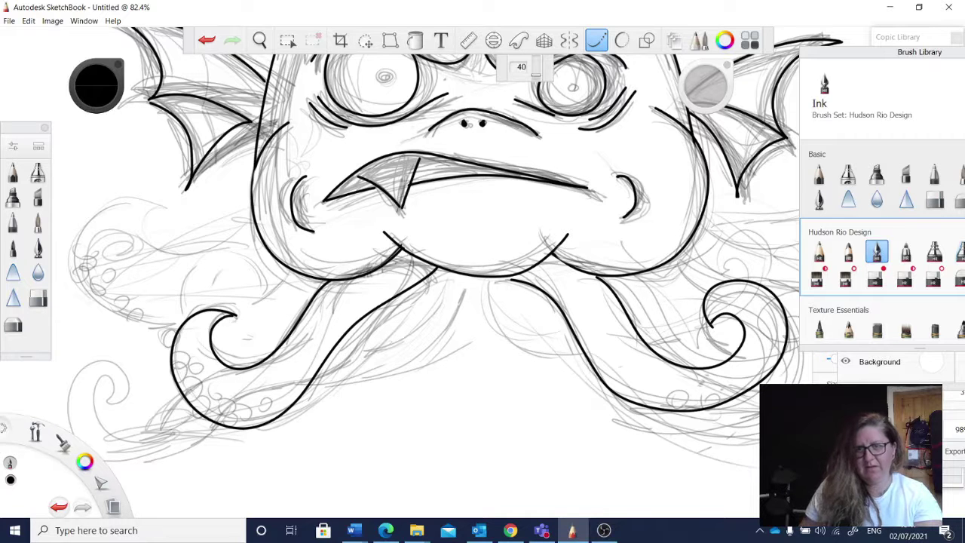
# Ink the rear left tentacle from under the cheek out to its upturned tip, tucked behind the front left tentacle.
pyautogui.press('space')
pyautogui.moveTo(308, 361); pyautogui.dragTo(351, 423)
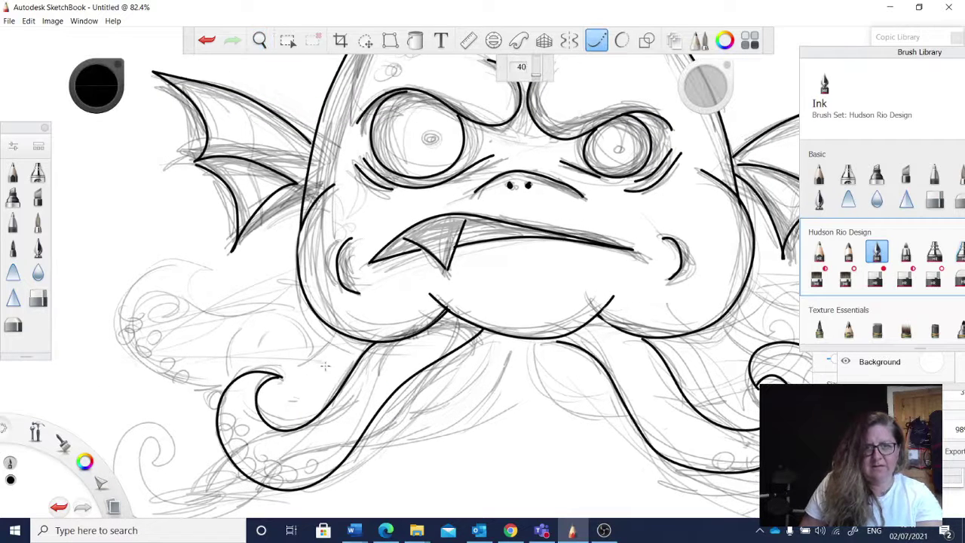
pyautogui.moveTo(335, 333); pyautogui.dragTo(306, 363)
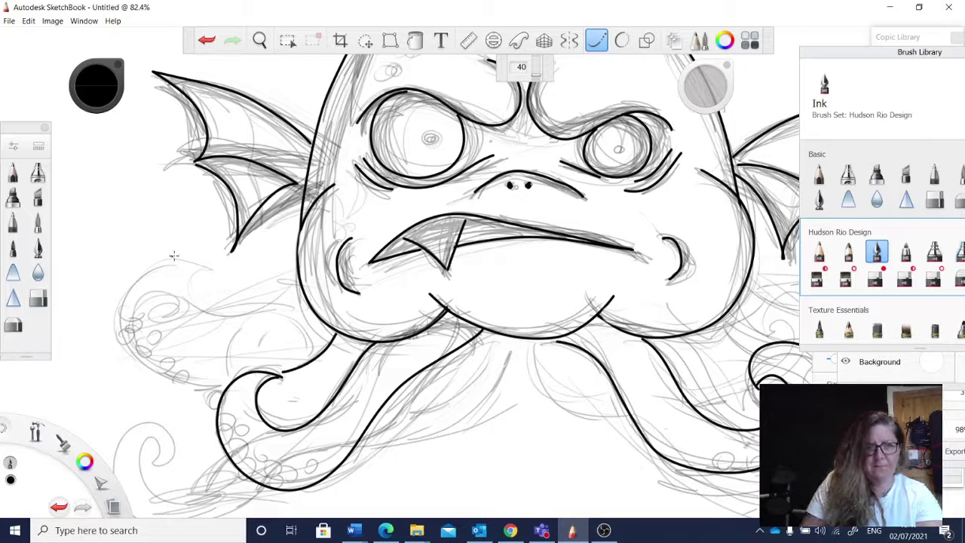
pyautogui.moveTo(183, 253)
pyautogui.mouseDown()
pyautogui.moveTo(140, 268)
pyautogui.moveTo(119, 297)
pyautogui.moveTo(120, 329)
pyautogui.moveTo(188, 375)
pyautogui.mouseUp()
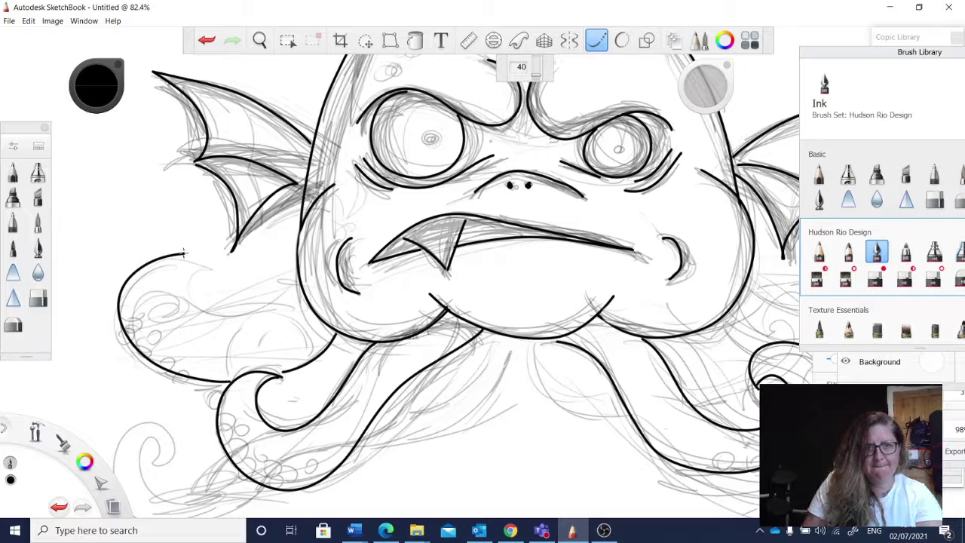
pyautogui.moveTo(182, 253)
pyautogui.mouseDown()
pyautogui.moveTo(188, 294)
pyautogui.moveTo(212, 308)
pyautogui.moveTo(241, 315)
pyautogui.moveTo(294, 293)
pyautogui.mouseUp()
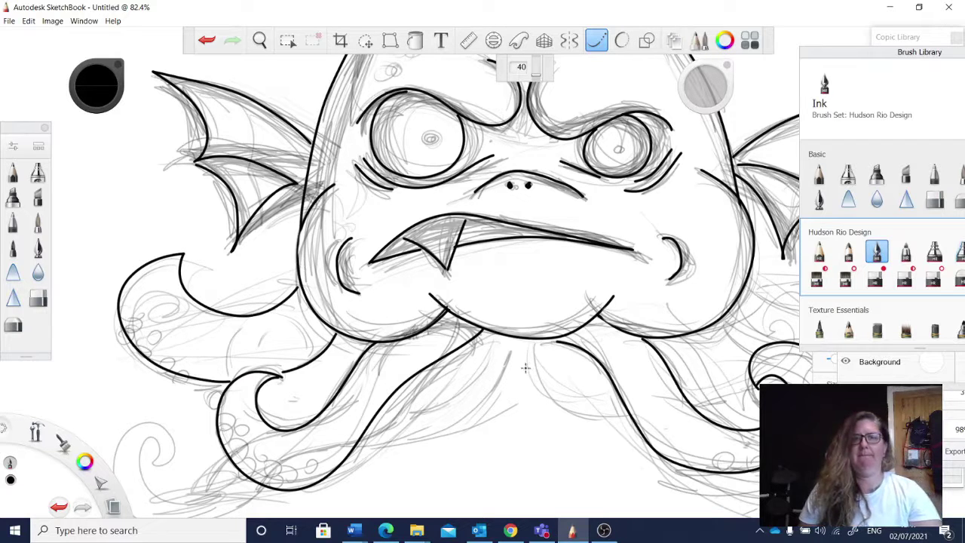
# With Steady Stroke off, erase the inner contour of the front left tentacle using the Hard Eraser.
pyautogui.press('space')
pyautogui.moveTo(526, 367); pyautogui.dragTo(453, 343)
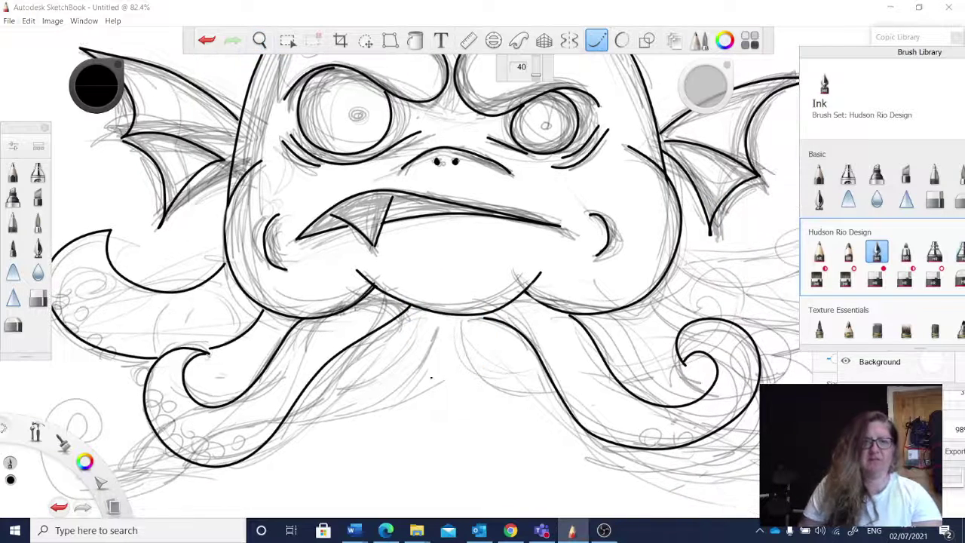
pyautogui.press('e')
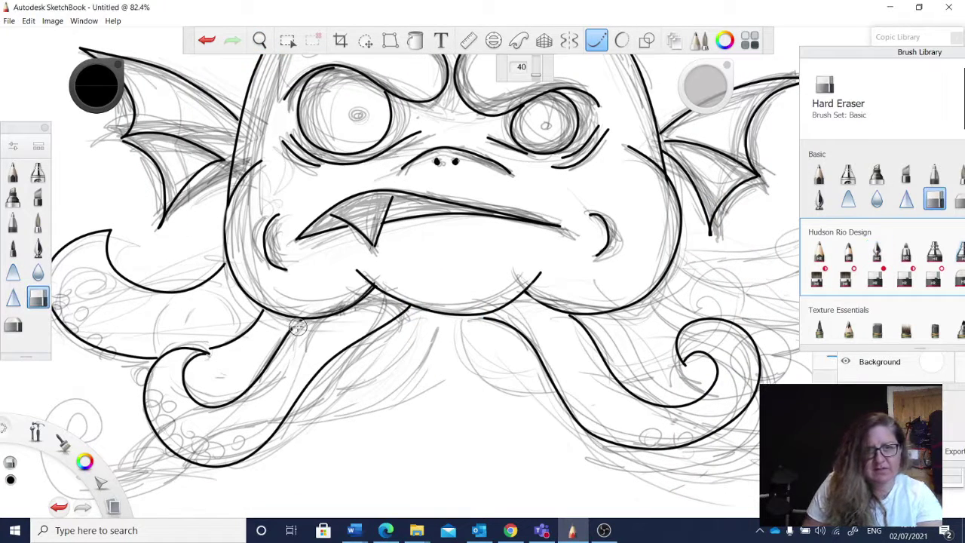
pyautogui.click(594, 40)
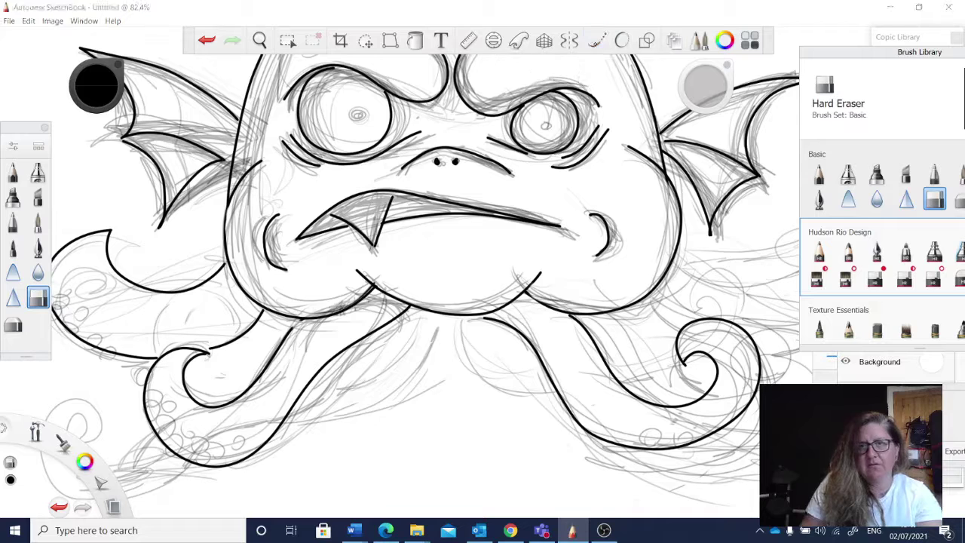
pyautogui.moveTo(286, 330)
pyautogui.mouseDown()
pyautogui.moveTo(256, 380)
pyautogui.moveTo(192, 398)
pyautogui.moveTo(184, 368)
pyautogui.moveTo(224, 405)
pyautogui.mouseUp()
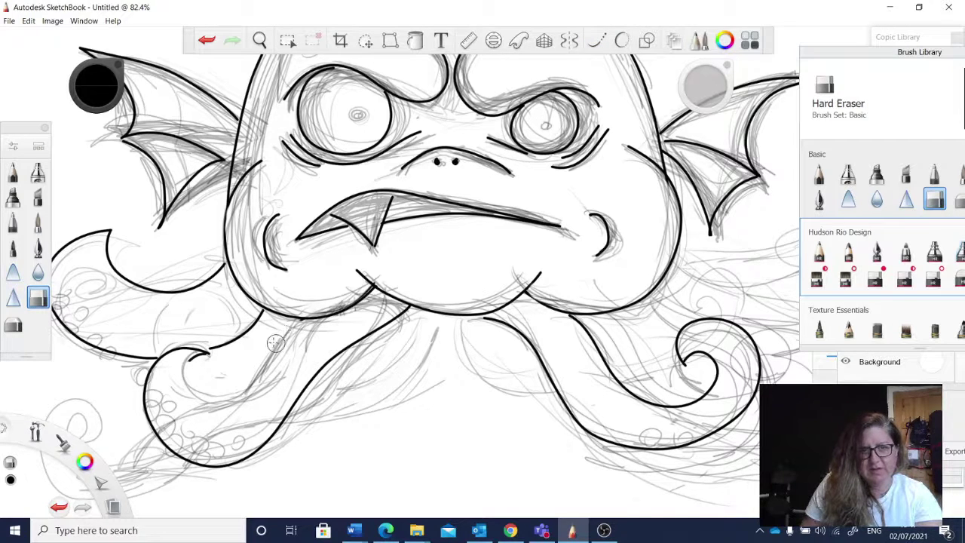
# Turn Steady Stroke back on and re-ink the front left tentacle's inner contour farther left with the Hudson Rio Design Ink brush.
pyautogui.click(595, 40)
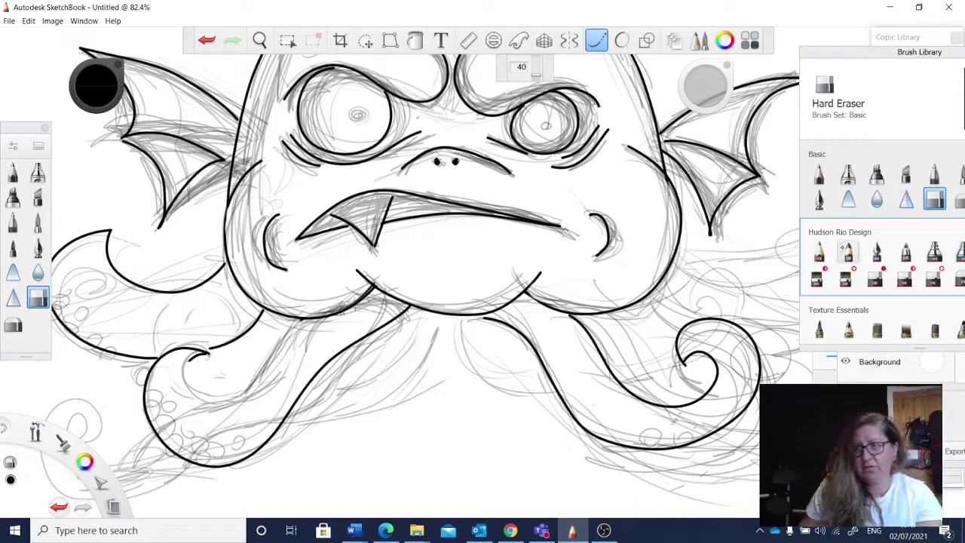
pyautogui.click(877, 252)
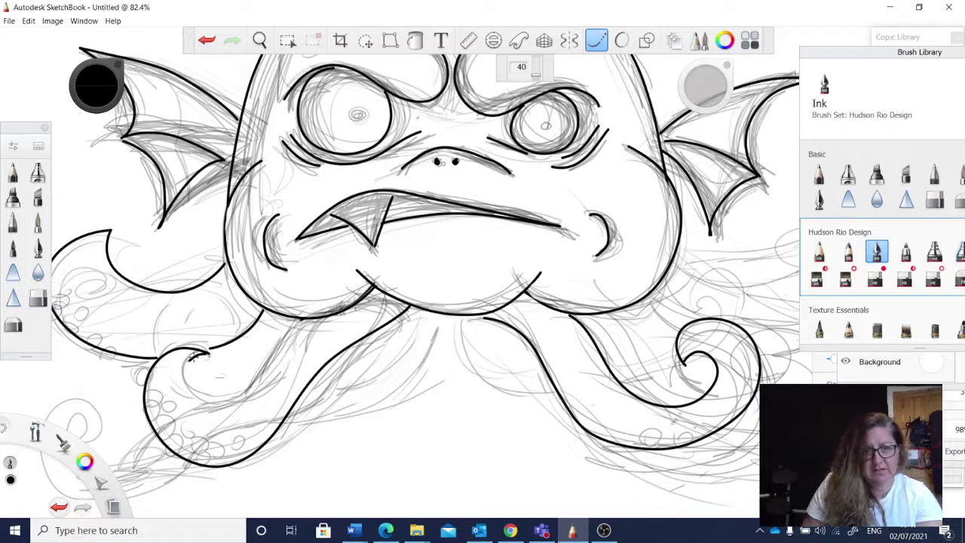
pyautogui.moveTo(193, 360)
pyautogui.mouseDown()
pyautogui.moveTo(202, 386)
pyautogui.moveTo(225, 394)
pyautogui.moveTo(246, 386)
pyautogui.moveTo(275, 332)
pyautogui.mouseUp()
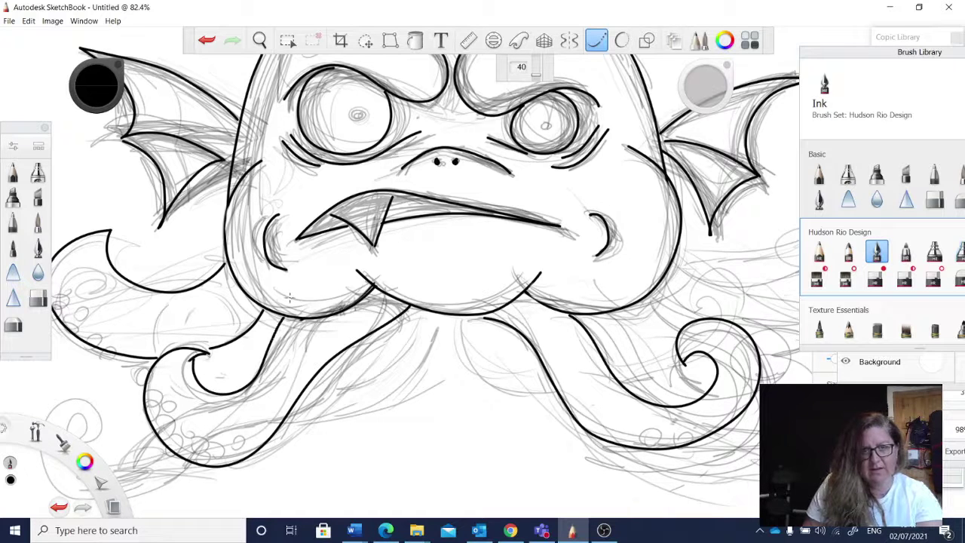
# Ink the rear right tentacle from the cheek out to its curled tip, tucked behind the front right tentacle.
pyautogui.moveTo(603, 334); pyautogui.dragTo(477, 361)
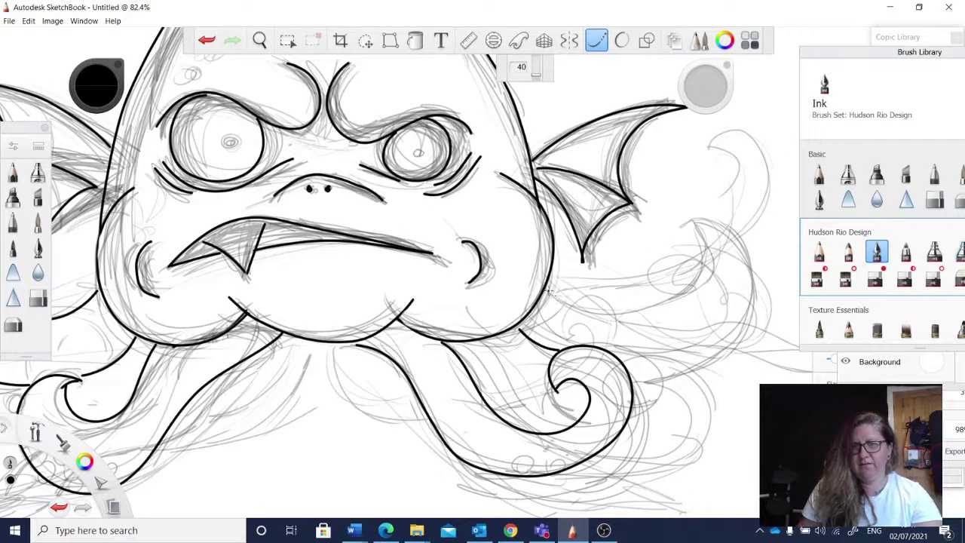
pyautogui.moveTo(550, 292)
pyautogui.mouseDown()
pyautogui.moveTo(600, 305)
pyautogui.moveTo(662, 292)
pyautogui.moveTo(692, 253)
pyautogui.moveTo(675, 238)
pyautogui.moveTo(660, 240)
pyautogui.moveTo(658, 228)
pyautogui.moveTo(671, 212)
pyautogui.moveTo(699, 209)
pyautogui.moveTo(730, 228)
pyautogui.moveTo(743, 277)
pyautogui.moveTo(717, 311)
pyautogui.moveTo(648, 343)
pyautogui.mouseUp()
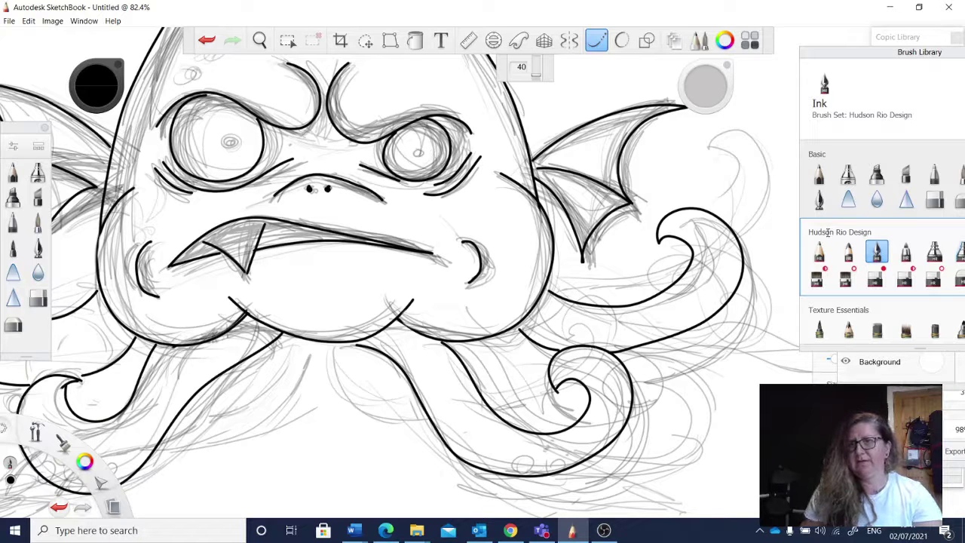
# Hide the sketch layers Layer6, Layer5 and Layer1 so only the Layer7 linework shows.
pyautogui.click(675, 42)
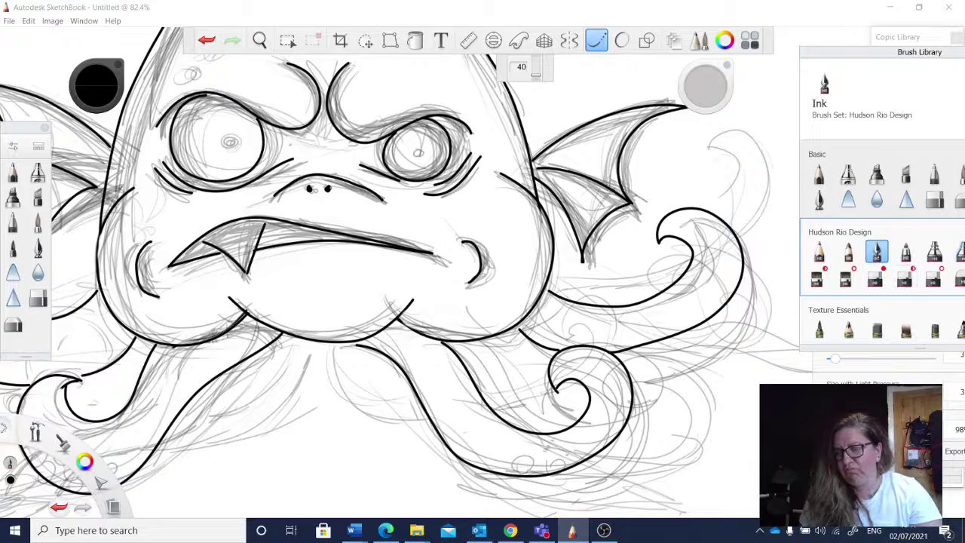
pyautogui.click(674, 41)
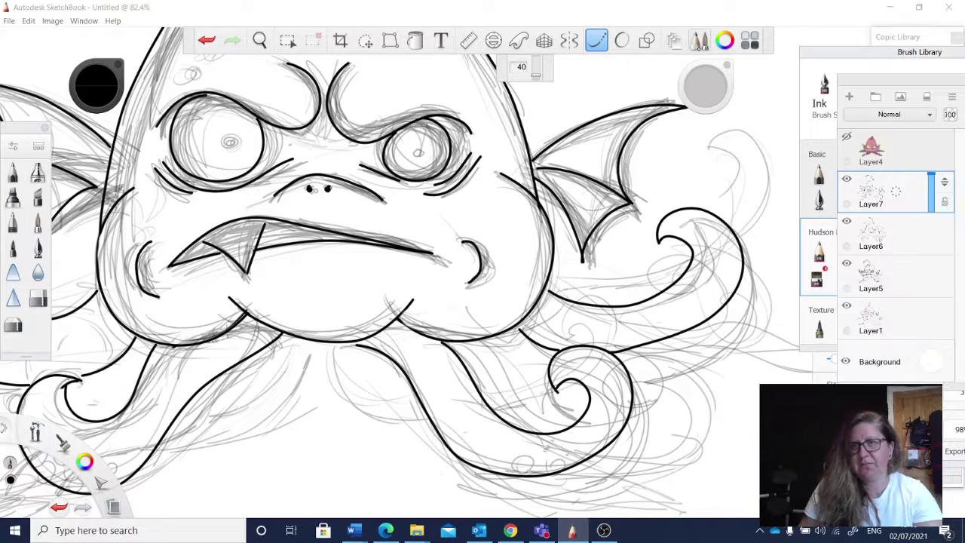
pyautogui.click(846, 221)
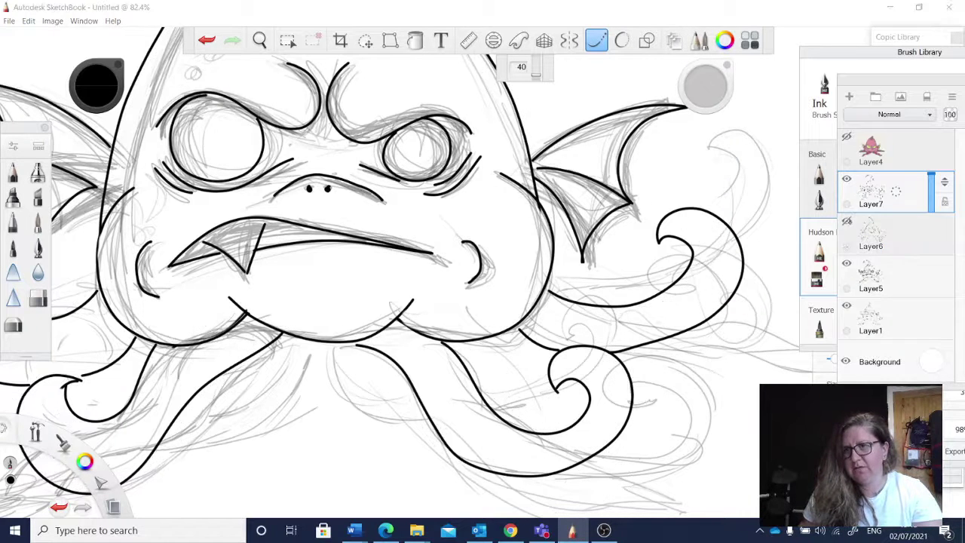
pyautogui.click(846, 263)
pyautogui.click(847, 306)
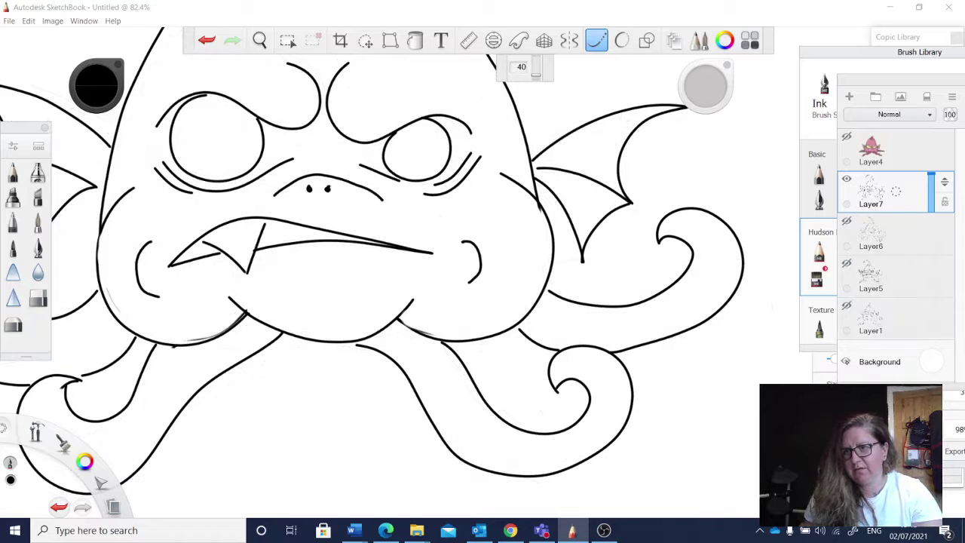
# Turn off Steady Stroke and ink a small solid black pupil in the middle of each eye.
pyautogui.press('space')
pyautogui.scroll(-5, 459, 309)
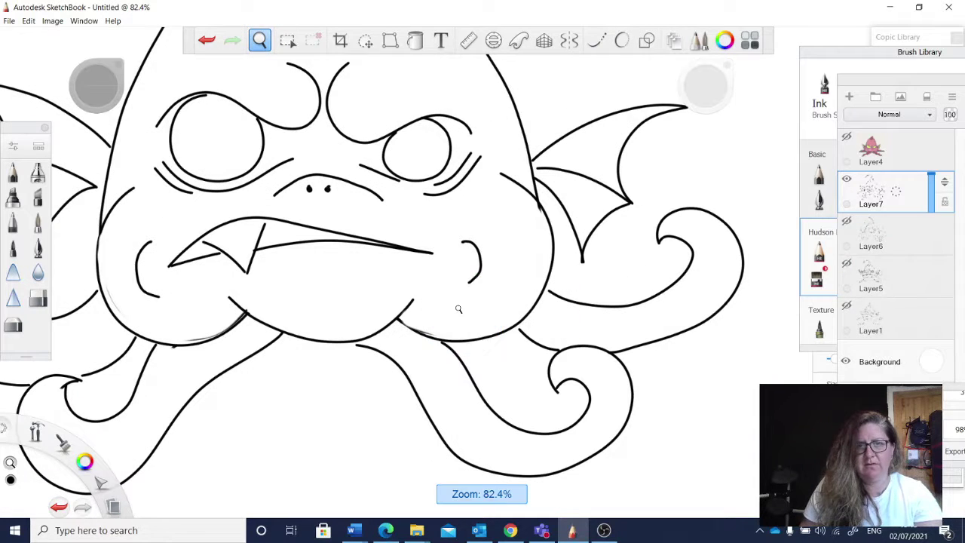
pyautogui.scroll(-2, 458, 309)
pyautogui.scroll(6, 457, 309)
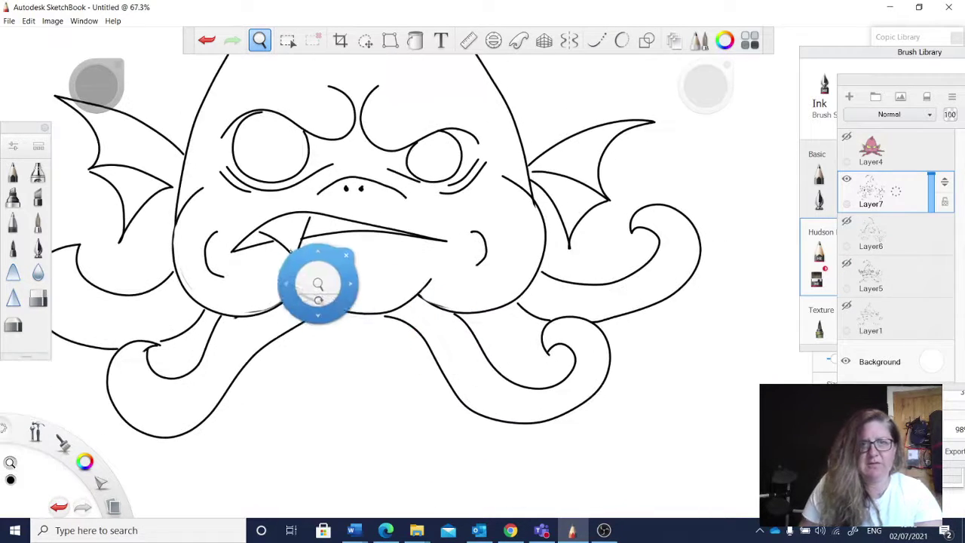
pyautogui.moveTo(290, 150)
pyautogui.mouseDown()
pyautogui.moveTo(289, 236)
pyautogui.moveTo(294, 213)
pyautogui.mouseUp()
pyautogui.click(594, 42)
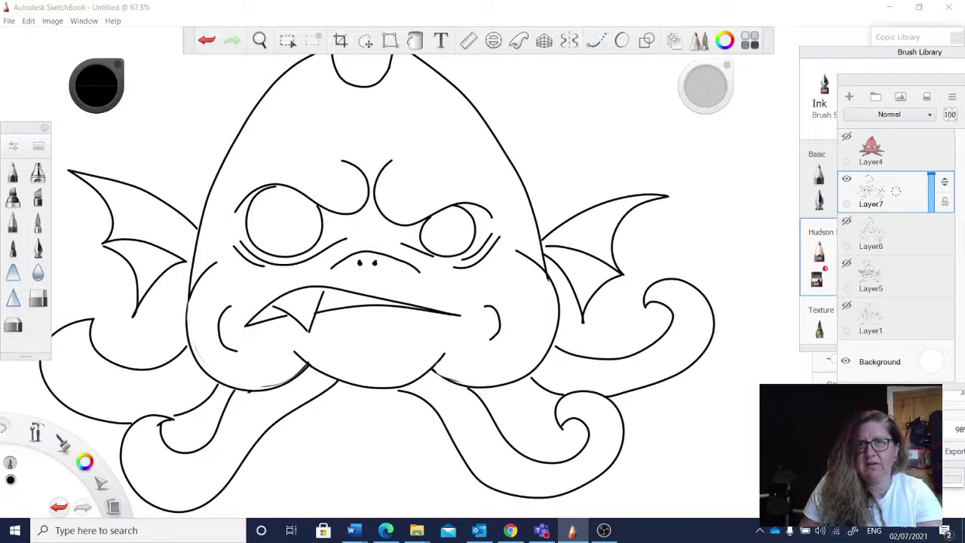
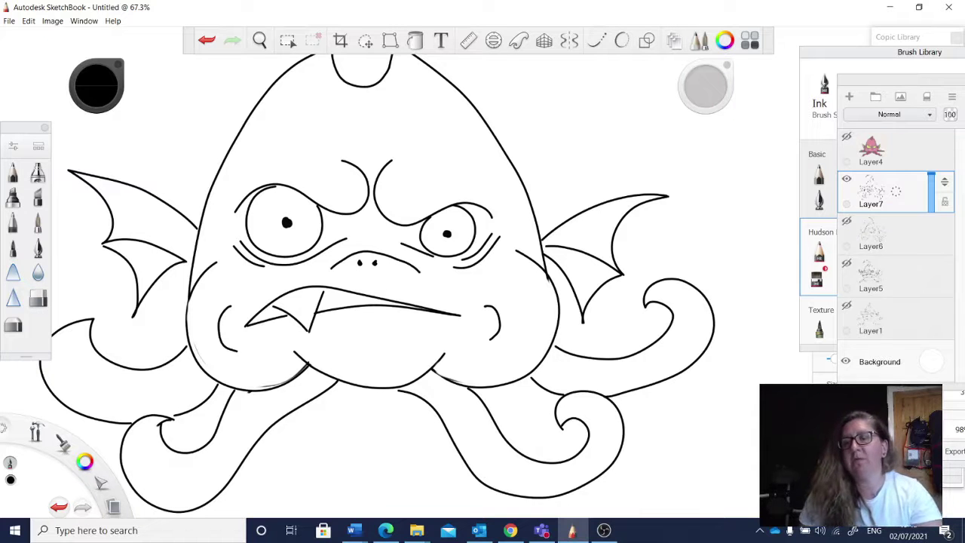
# Add a new layer for colour directly beneath the Layer7 linework.
pyautogui.click(867, 191)
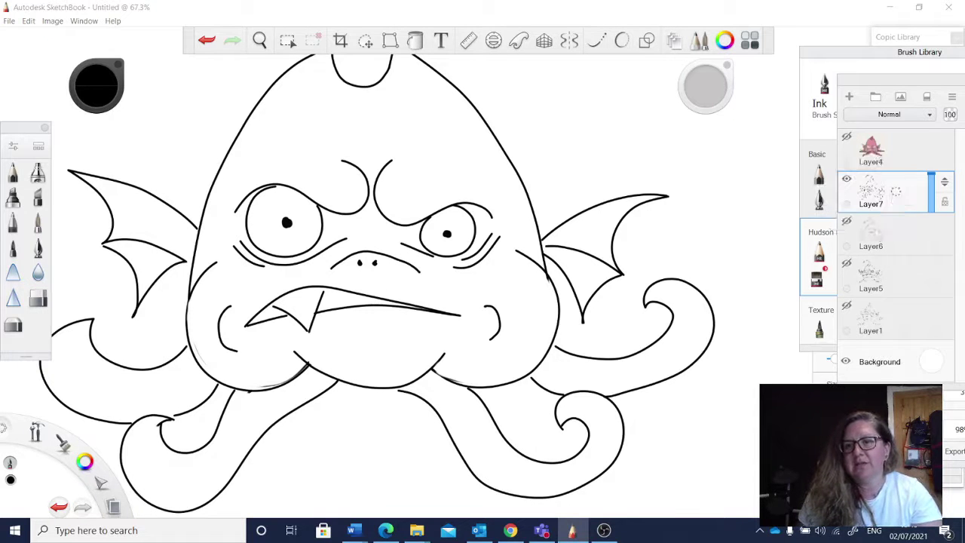
pyautogui.moveTo(873, 231); pyautogui.dragTo(873, 198)
pyautogui.press('space')
pyautogui.moveTo(354, 402); pyautogui.dragTo(398, 311)
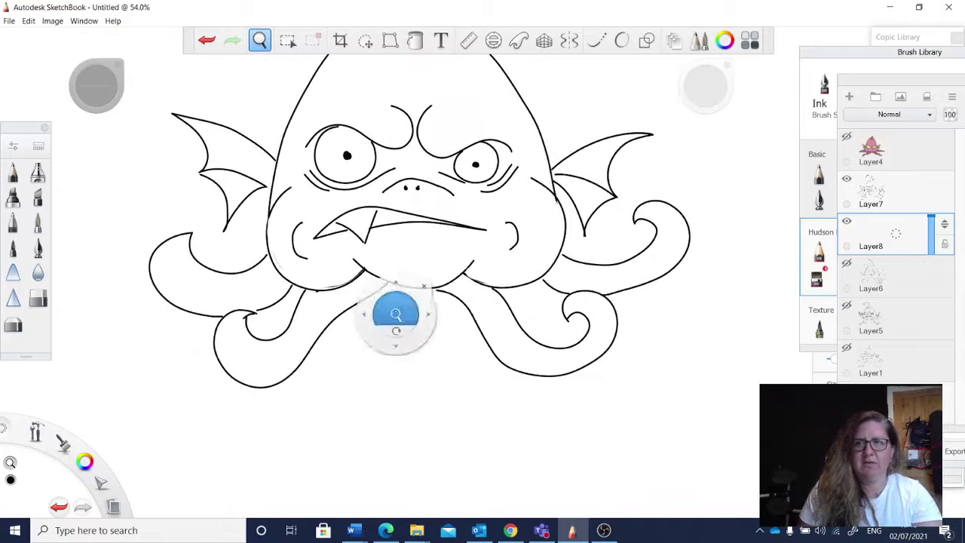
pyautogui.moveTo(459, 279)
pyautogui.mouseDown()
pyautogui.moveTo(420, 301)
pyautogui.moveTo(408, 365)
pyautogui.moveTo(385, 400)
pyautogui.moveTo(391, 393)
pyautogui.mouseUp()
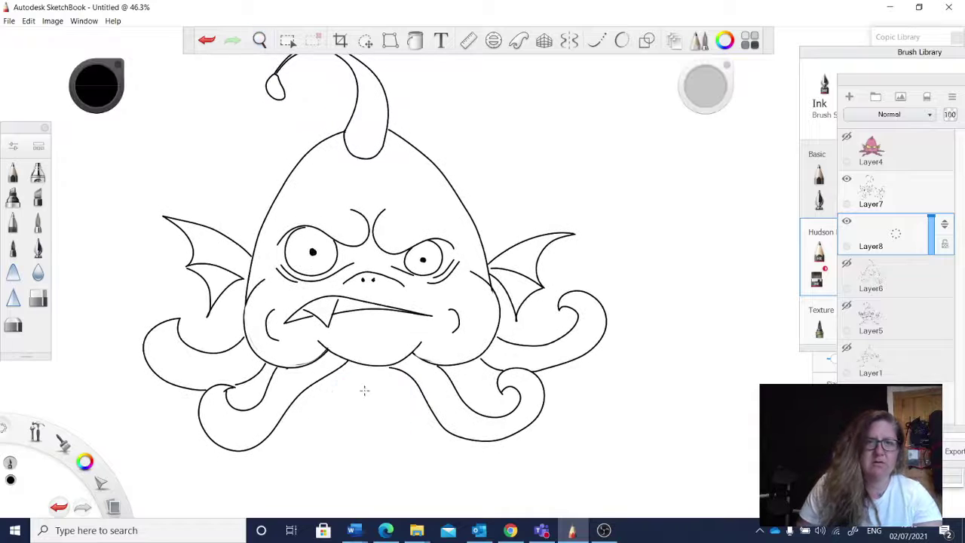
# Choose the Copic V06 Lavender colour and the Paintbrush for painting the creature's face.
pyautogui.click(752, 44)
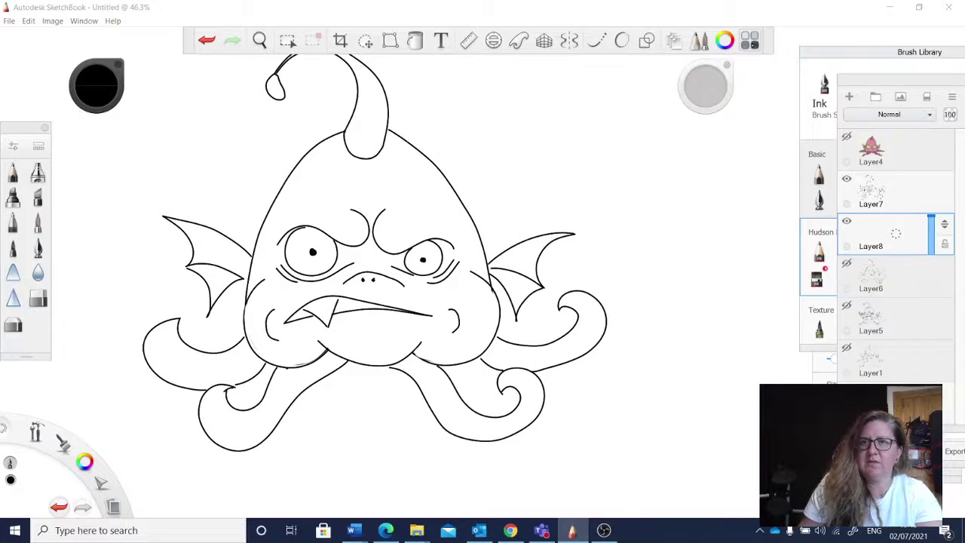
pyautogui.click(750, 40)
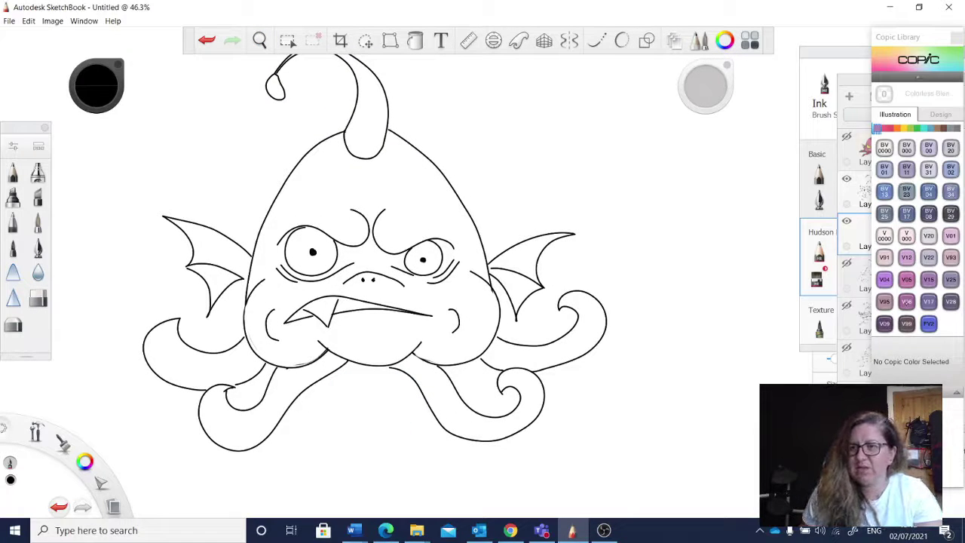
pyautogui.click(906, 301)
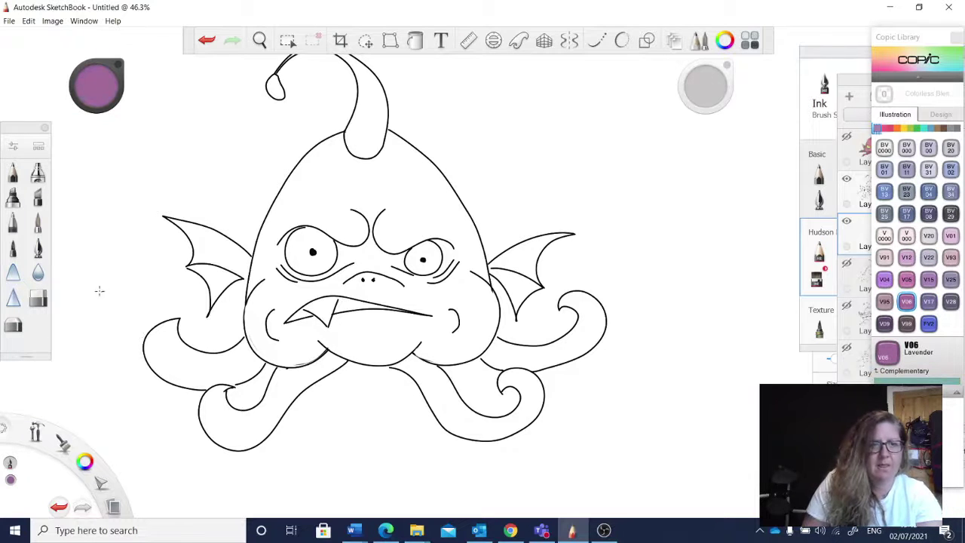
pyautogui.click(38, 221)
pyautogui.press('space')
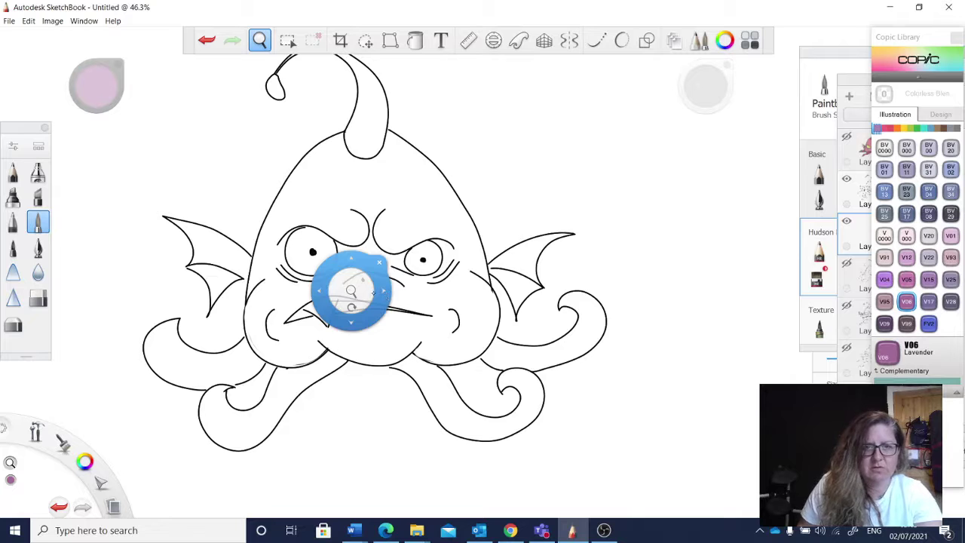
pyautogui.moveTo(363, 291); pyautogui.dragTo(414, 243)
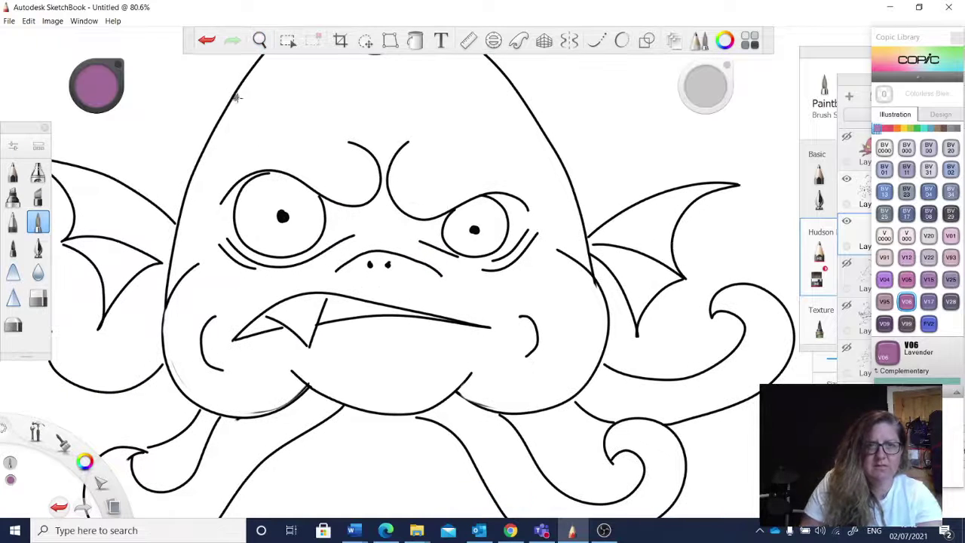
pyautogui.moveTo(708, 89); pyautogui.dragTo(723, 89)
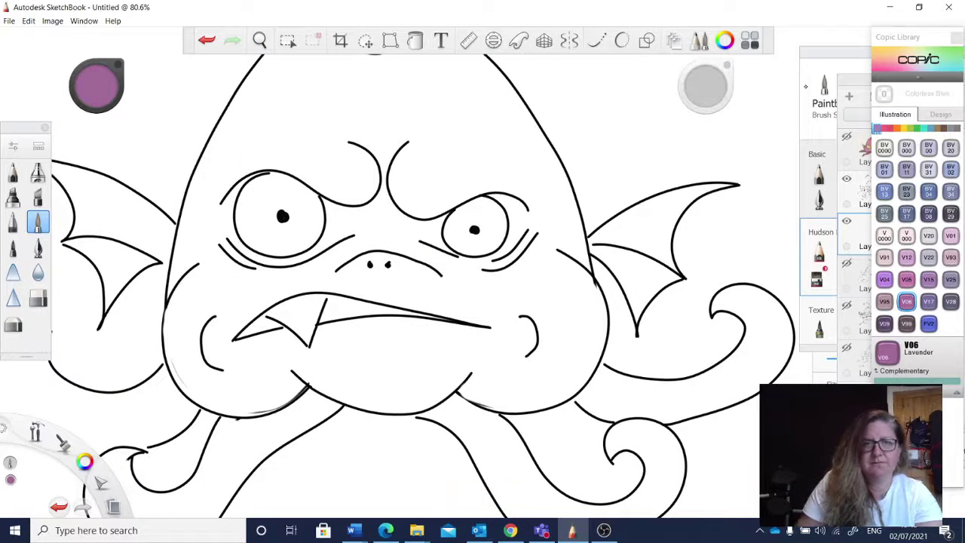
# Paint the left side of the head lavender, around the left eye, across toward the nostrils and down the left cheek.
pyautogui.moveTo(256, 93)
pyautogui.mouseDown()
pyautogui.moveTo(208, 168)
pyautogui.moveTo(196, 211)
pyautogui.moveTo(219, 162)
pyautogui.moveTo(218, 173)
pyautogui.moveTo(228, 160)
pyautogui.moveTo(262, 160)
pyautogui.moveTo(253, 139)
pyautogui.moveTo(262, 121)
pyautogui.moveTo(192, 177)
pyautogui.moveTo(186, 281)
pyautogui.moveTo(225, 204)
pyautogui.moveTo(227, 242)
pyautogui.moveTo(256, 93)
pyautogui.mouseUp()
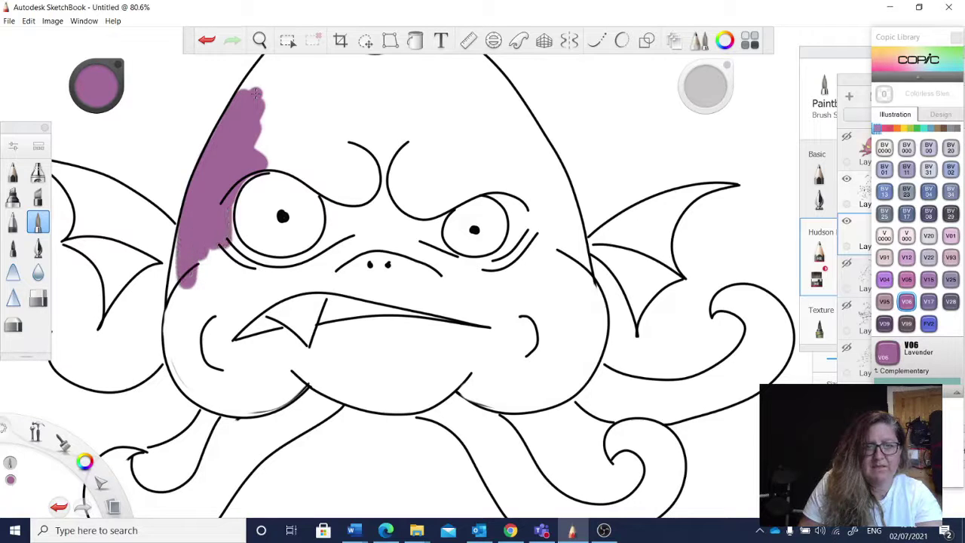
pyautogui.moveTo(234, 202)
pyautogui.mouseDown()
pyautogui.moveTo(229, 248)
pyautogui.moveTo(190, 295)
pyautogui.moveTo(175, 264)
pyautogui.moveTo(173, 356)
pyautogui.moveTo(195, 309)
pyautogui.moveTo(245, 260)
pyautogui.moveTo(300, 264)
pyautogui.moveTo(336, 240)
pyautogui.moveTo(338, 195)
pyautogui.moveTo(318, 239)
pyautogui.moveTo(354, 197)
pyautogui.moveTo(400, 256)
pyautogui.moveTo(316, 271)
pyautogui.moveTo(354, 249)
pyautogui.moveTo(219, 336)
pyautogui.moveTo(271, 302)
pyautogui.moveTo(226, 346)
pyautogui.moveTo(294, 298)
pyautogui.moveTo(241, 279)
pyautogui.moveTo(180, 385)
pyautogui.moveTo(173, 373)
pyautogui.mouseUp()
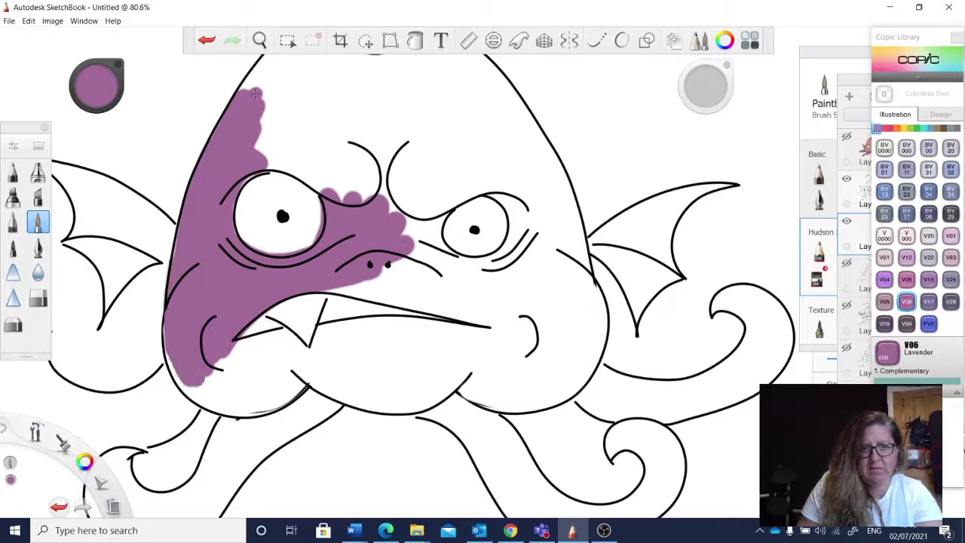
pyautogui.press('space')
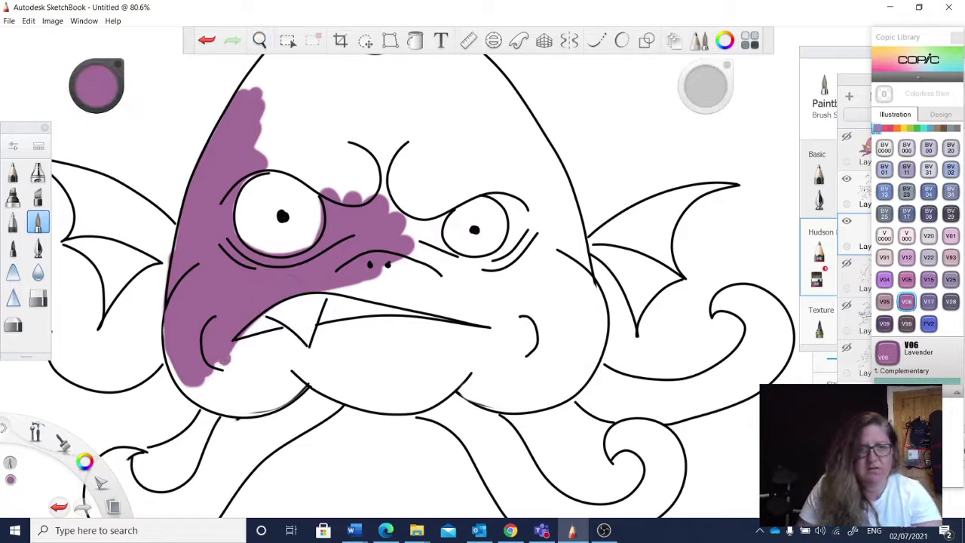
# Fill the rest of the left jowl with lavender from the mouth corner down to its lower outline.
pyautogui.moveTo(226, 350)
pyautogui.mouseDown()
pyautogui.moveTo(225, 377)
pyautogui.moveTo(260, 343)
pyautogui.moveTo(224, 364)
pyautogui.mouseUp()
pyautogui.moveTo(294, 336)
pyautogui.mouseDown()
pyautogui.moveTo(313, 358)
pyautogui.moveTo(265, 380)
pyautogui.moveTo(254, 373)
pyautogui.moveTo(285, 396)
pyautogui.moveTo(264, 411)
pyautogui.mouseUp()
pyautogui.moveTo(224, 364)
pyautogui.mouseDown()
pyautogui.moveTo(241, 400)
pyautogui.moveTo(211, 388)
pyautogui.mouseUp()
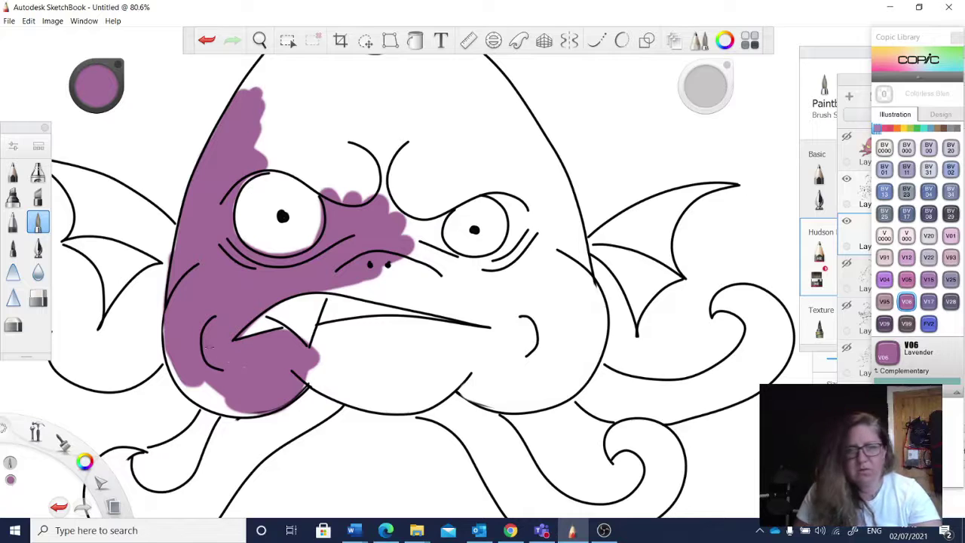
pyautogui.moveTo(164, 335)
pyautogui.mouseDown()
pyautogui.moveTo(223, 400)
pyautogui.moveTo(181, 392)
pyautogui.moveTo(241, 413)
pyautogui.mouseUp()
# Paint the lower lip and chin lavender below the mouth, filling along the bottom edges of the chin and left jowl.
pyautogui.moveTo(335, 339)
pyautogui.mouseDown()
pyautogui.moveTo(321, 343)
pyautogui.moveTo(362, 354)
pyautogui.moveTo(321, 392)
pyautogui.moveTo(388, 392)
pyautogui.moveTo(348, 366)
pyautogui.moveTo(403, 332)
pyautogui.moveTo(514, 343)
pyautogui.moveTo(407, 340)
pyautogui.moveTo(432, 321)
pyautogui.moveTo(525, 336)
pyautogui.mouseUp()
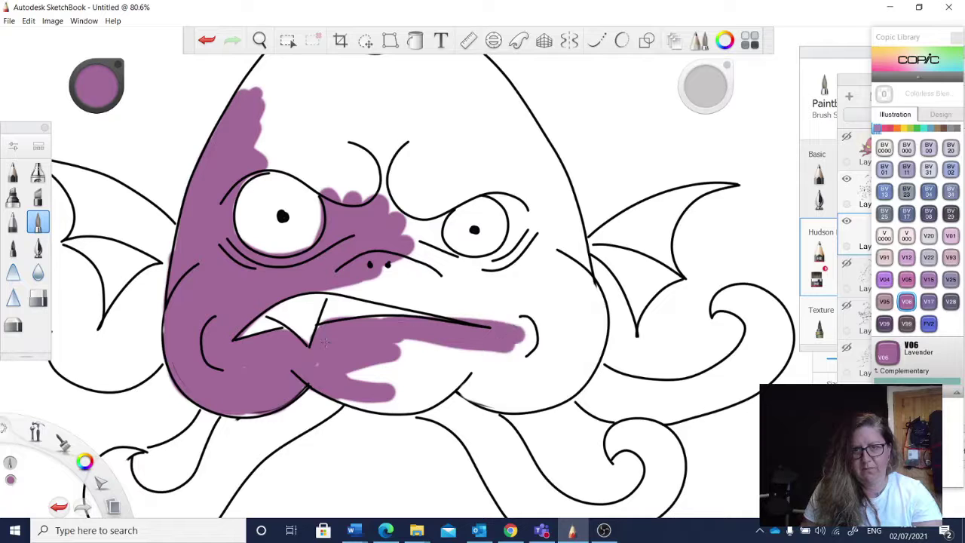
pyautogui.moveTo(325, 343)
pyautogui.mouseDown()
pyautogui.moveTo(423, 361)
pyautogui.moveTo(464, 389)
pyautogui.moveTo(404, 407)
pyautogui.moveTo(441, 348)
pyautogui.moveTo(371, 368)
pyautogui.moveTo(440, 350)
pyautogui.mouseUp()
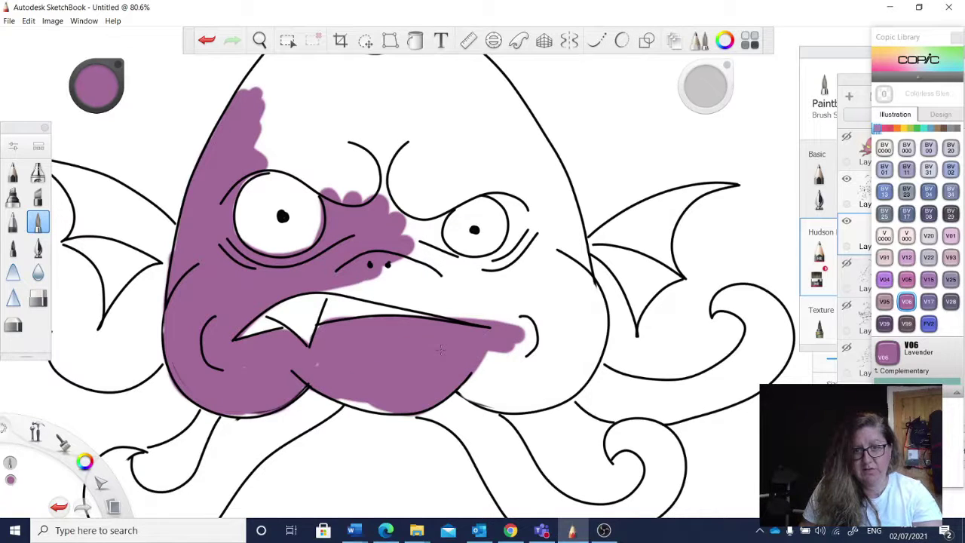
pyautogui.moveTo(343, 396); pyautogui.dragTo(372, 404)
pyautogui.moveTo(441, 349); pyautogui.dragTo(371, 411)
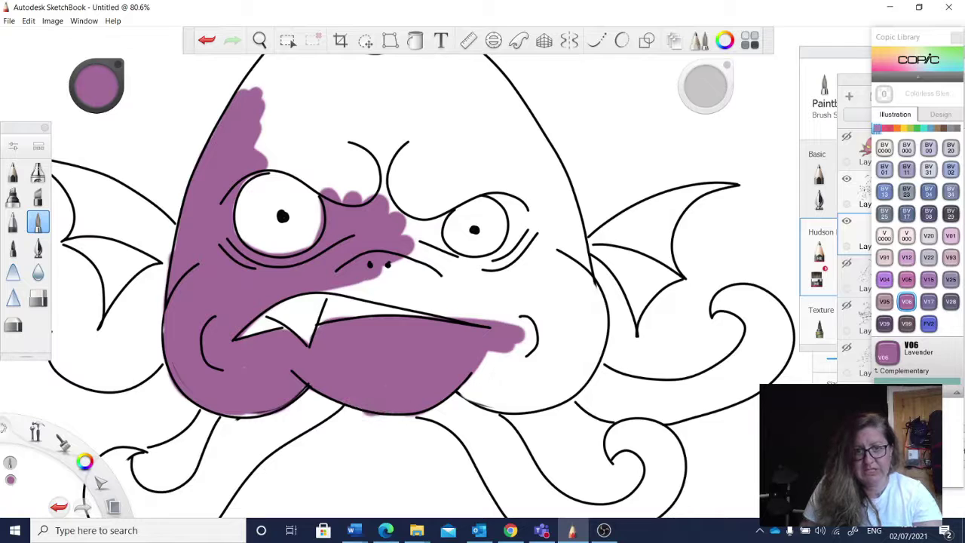
pyautogui.moveTo(275, 416); pyautogui.dragTo(245, 402)
# Paint the right jowl and cheek lavender, up to the area around the outer side of the right eye.
pyautogui.moveTo(554, 320)
pyautogui.mouseDown()
pyautogui.moveTo(503, 373)
pyautogui.moveTo(568, 322)
pyautogui.moveTo(588, 288)
pyautogui.moveTo(603, 328)
pyautogui.moveTo(565, 386)
pyautogui.moveTo(539, 402)
pyautogui.moveTo(539, 380)
pyautogui.moveTo(518, 387)
pyautogui.moveTo(495, 365)
pyautogui.moveTo(464, 400)
pyautogui.mouseUp()
pyautogui.press('space')
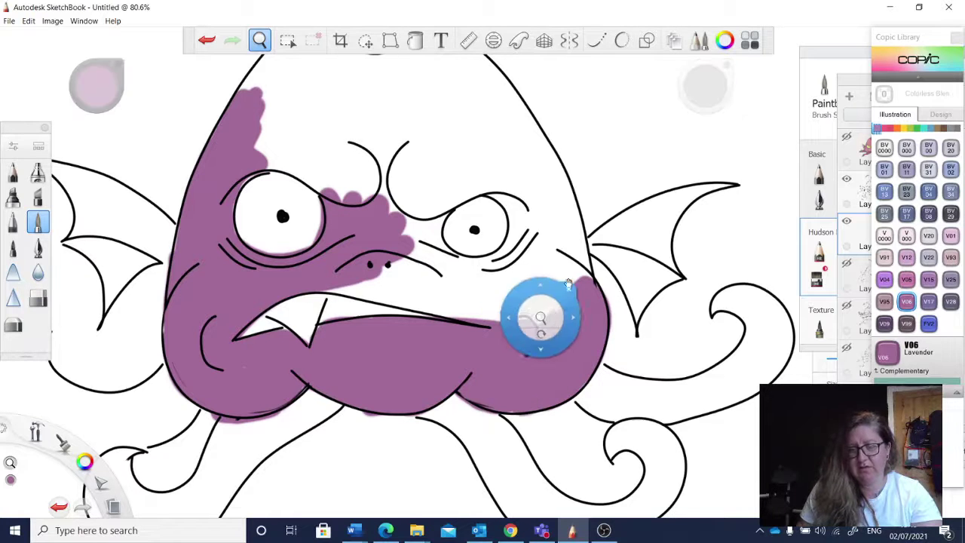
pyautogui.moveTo(540, 318)
pyautogui.mouseDown()
pyautogui.moveTo(503, 411)
pyautogui.moveTo(537, 332)
pyautogui.moveTo(524, 305)
pyautogui.moveTo(476, 360)
pyautogui.moveTo(469, 296)
pyautogui.moveTo(456, 280)
pyautogui.mouseUp()
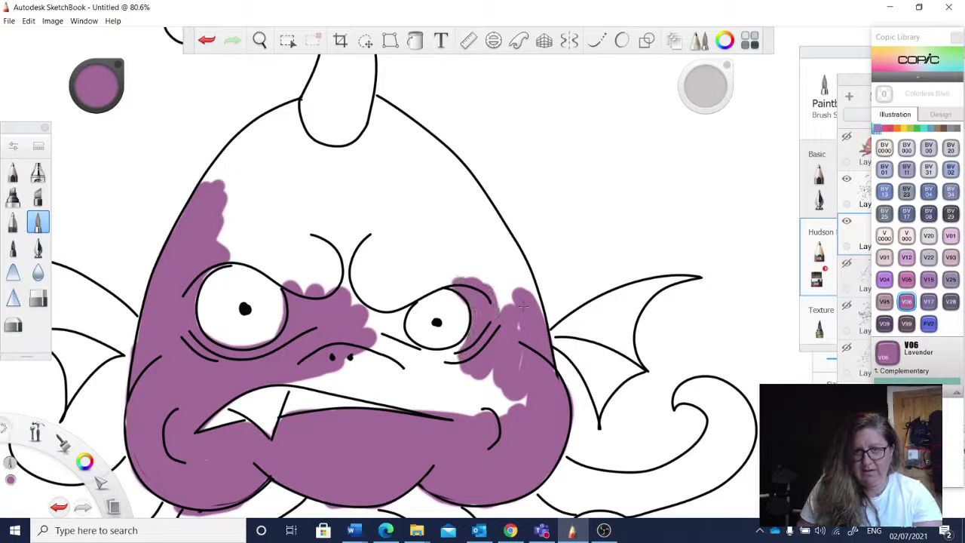
pyautogui.moveTo(522, 305)
pyautogui.mouseDown()
pyautogui.moveTo(478, 335)
pyautogui.moveTo(480, 392)
pyautogui.moveTo(512, 404)
pyautogui.mouseUp()
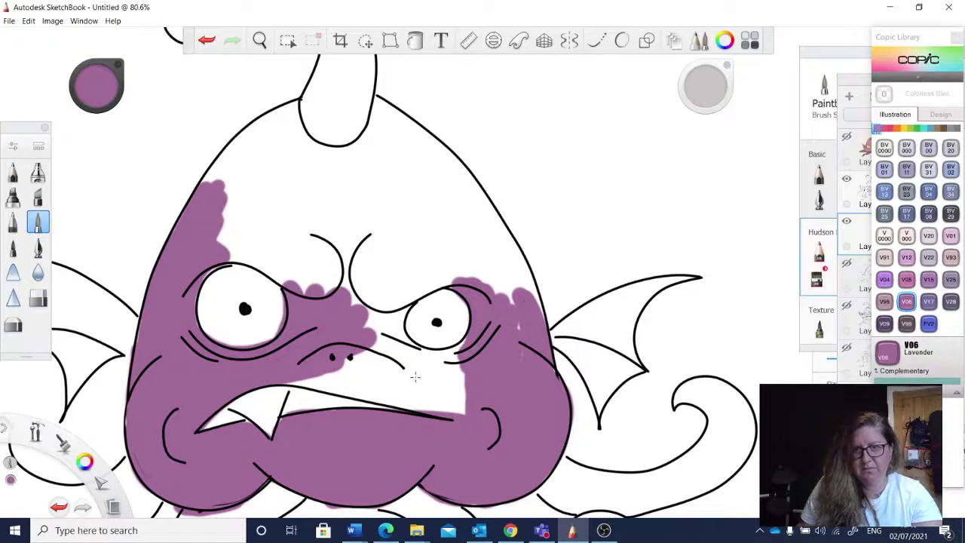
# Fill the upper lip, muzzle and nose bridge between the eyes with lavender, leaving the mouth and eyes white.
pyautogui.moveTo(368, 361)
pyautogui.mouseDown()
pyautogui.moveTo(332, 381)
pyautogui.moveTo(286, 383)
pyautogui.moveTo(461, 414)
pyautogui.mouseUp()
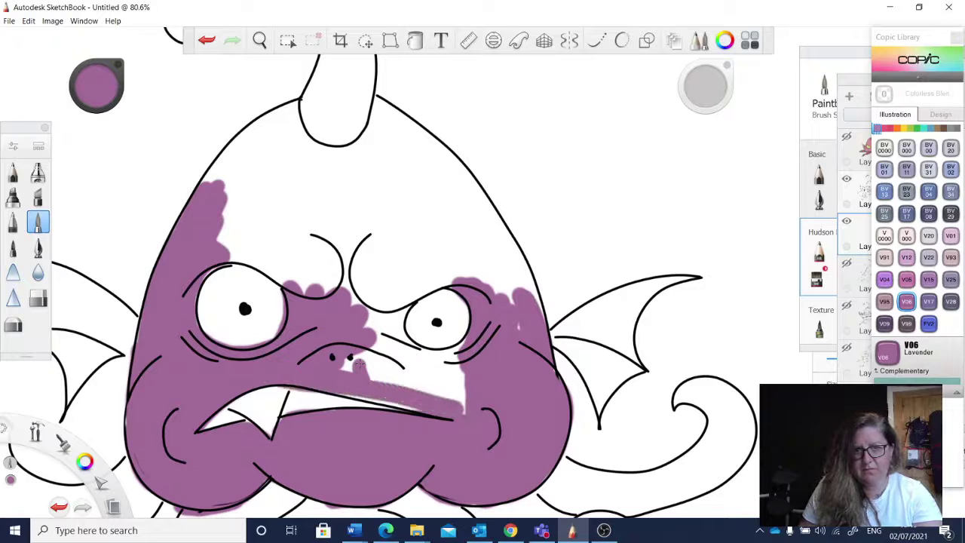
pyautogui.moveTo(360, 364)
pyautogui.mouseDown()
pyautogui.moveTo(381, 400)
pyautogui.moveTo(407, 354)
pyautogui.moveTo(381, 373)
pyautogui.moveTo(456, 369)
pyautogui.moveTo(445, 389)
pyautogui.moveTo(459, 395)
pyautogui.mouseUp()
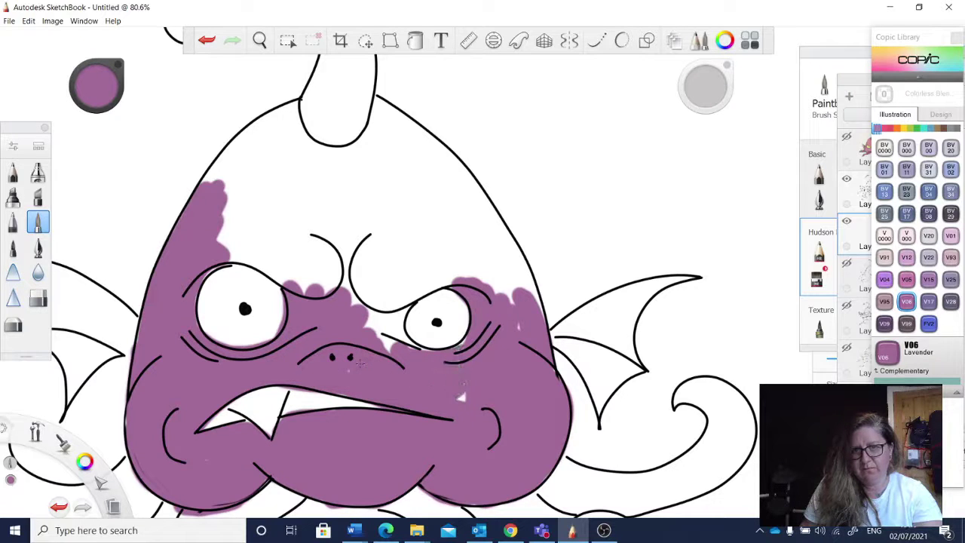
pyautogui.moveTo(356, 301)
pyautogui.mouseDown()
pyautogui.moveTo(394, 347)
pyautogui.moveTo(357, 302)
pyautogui.mouseUp()
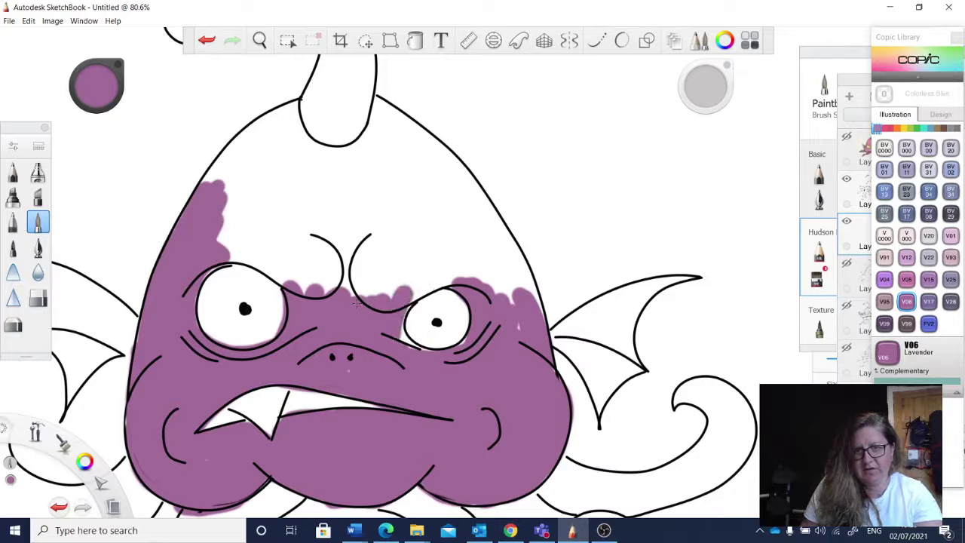
# Paint the right half of the forehead lavender, from the lure's base down to the right brow and head outline.
pyautogui.moveTo(513, 267)
pyautogui.mouseDown()
pyautogui.moveTo(360, 137)
pyautogui.moveTo(379, 117)
pyautogui.moveTo(374, 109)
pyautogui.moveTo(441, 177)
pyautogui.moveTo(395, 113)
pyautogui.moveTo(377, 189)
pyautogui.moveTo(389, 158)
pyautogui.moveTo(381, 230)
pyautogui.moveTo(358, 290)
pyautogui.mouseUp()
pyautogui.moveTo(388, 218); pyautogui.dragTo(354, 294)
pyautogui.moveTo(411, 185); pyautogui.dragTo(381, 285)
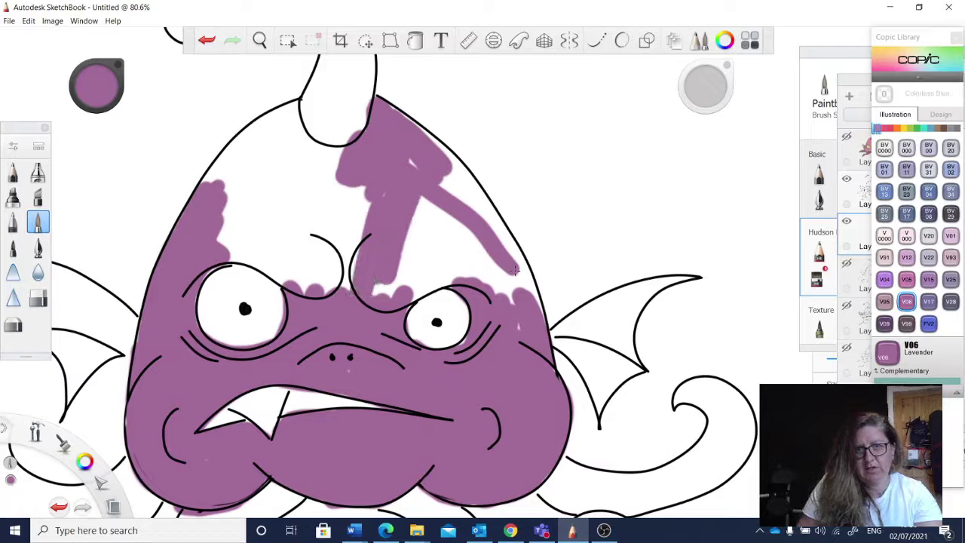
pyautogui.moveTo(403, 117)
pyautogui.mouseDown()
pyautogui.moveTo(494, 218)
pyautogui.moveTo(544, 303)
pyautogui.moveTo(557, 366)
pyautogui.mouseUp()
pyautogui.moveTo(520, 301)
pyautogui.mouseDown()
pyautogui.moveTo(504, 226)
pyautogui.moveTo(452, 181)
pyautogui.moveTo(407, 249)
pyautogui.moveTo(415, 279)
pyautogui.moveTo(474, 276)
pyautogui.moveTo(438, 218)
pyautogui.moveTo(453, 191)
pyautogui.mouseUp()
pyautogui.moveTo(482, 260); pyautogui.dragTo(439, 266)
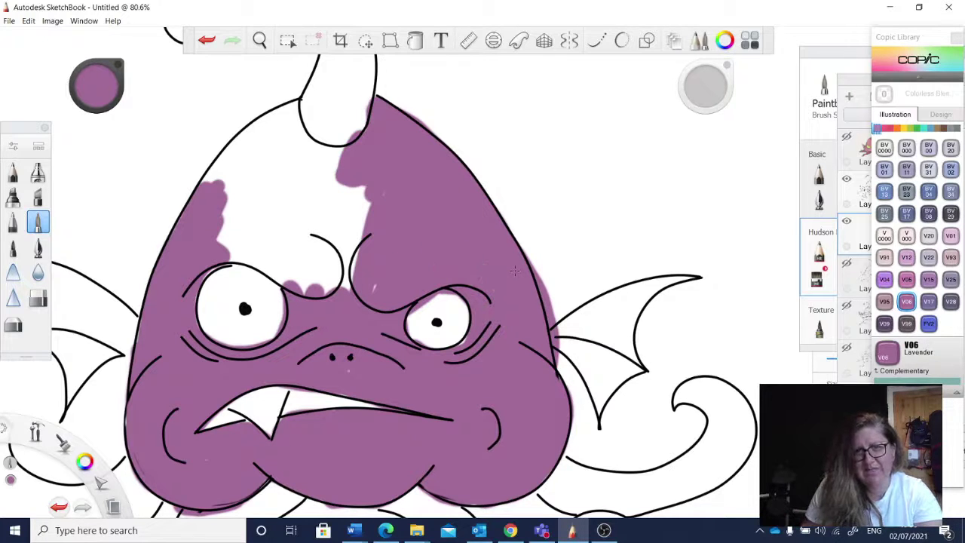
# Paint the left half of the forehead lavender, from the lure's base down to the left brow.
pyautogui.moveTo(295, 152)
pyautogui.mouseDown()
pyautogui.moveTo(287, 112)
pyautogui.moveTo(314, 155)
pyautogui.moveTo(339, 151)
pyautogui.mouseUp()
pyautogui.moveTo(286, 111)
pyautogui.mouseDown()
pyautogui.moveTo(226, 177)
pyautogui.moveTo(260, 117)
pyautogui.moveTo(241, 199)
pyautogui.moveTo(275, 181)
pyautogui.moveTo(248, 165)
pyautogui.moveTo(260, 147)
pyautogui.moveTo(257, 226)
pyautogui.moveTo(275, 184)
pyautogui.moveTo(324, 226)
pyautogui.moveTo(358, 286)
pyautogui.mouseUp()
pyautogui.moveTo(309, 159); pyautogui.dragTo(360, 195)
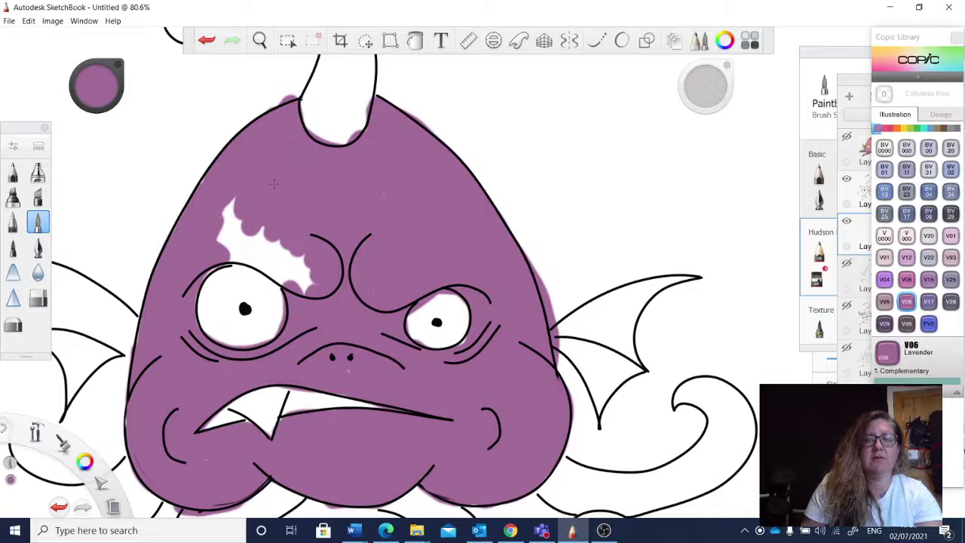
pyautogui.moveTo(230, 199)
pyautogui.mouseDown()
pyautogui.moveTo(234, 253)
pyautogui.moveTo(309, 286)
pyautogui.mouseUp()
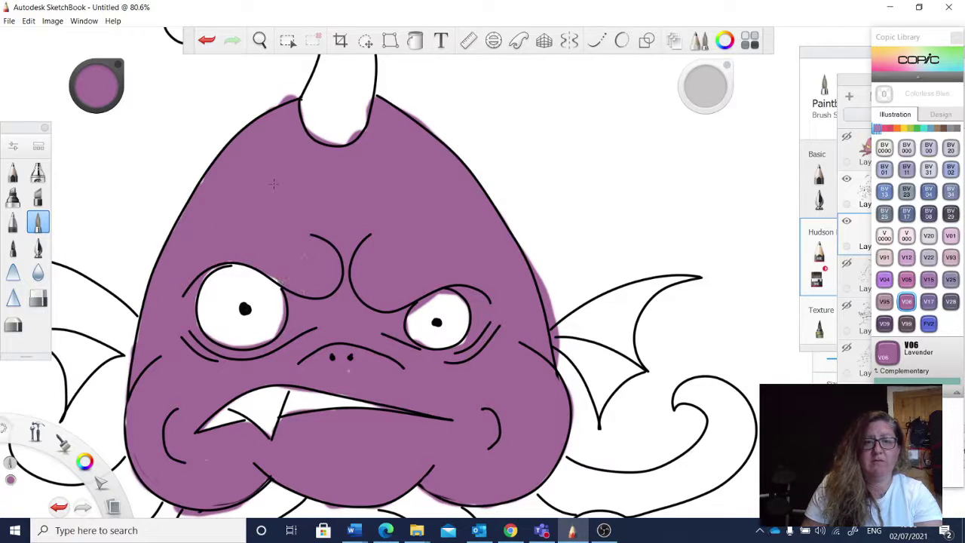
# Try painting the front left tentacle in lavender and a darker purple shade.
pyautogui.press('space')
pyautogui.moveTo(353, 183); pyautogui.dragTo(409, 211)
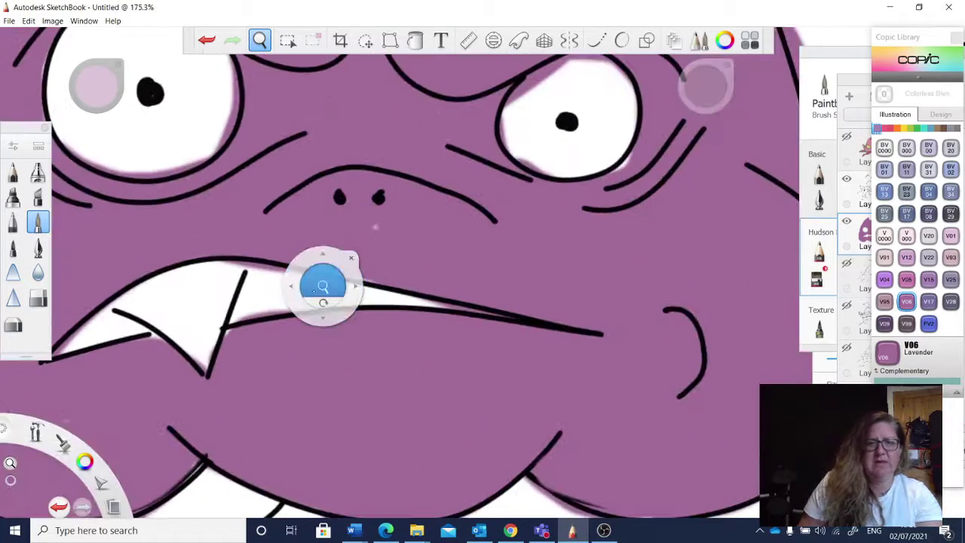
pyautogui.moveTo(322, 285); pyautogui.dragTo(260, 374)
pyautogui.moveTo(261, 415); pyautogui.dragTo(344, 312)
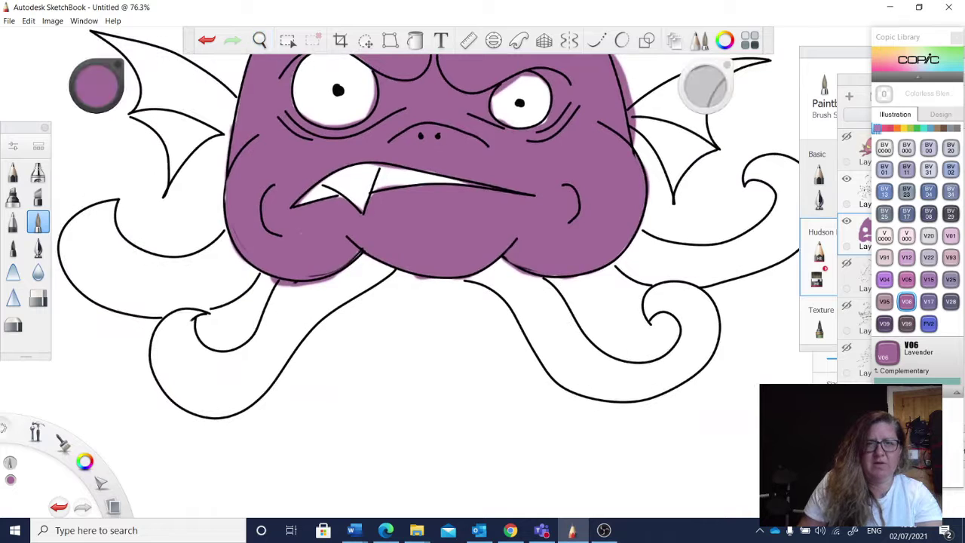
pyautogui.moveTo(279, 291)
pyautogui.mouseDown()
pyautogui.moveTo(271, 326)
pyautogui.moveTo(332, 281)
pyautogui.mouseUp()
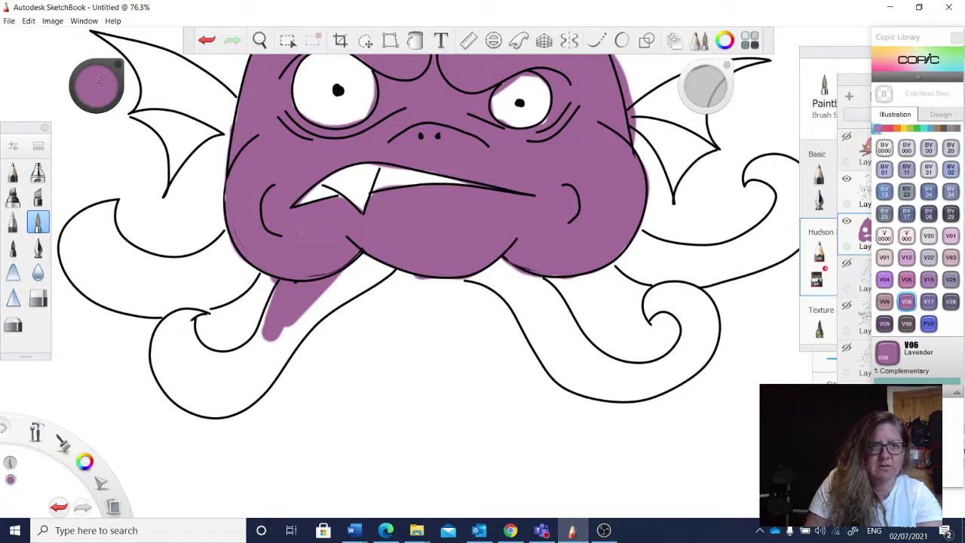
pyautogui.moveTo(99, 81); pyautogui.dragTo(98, 109)
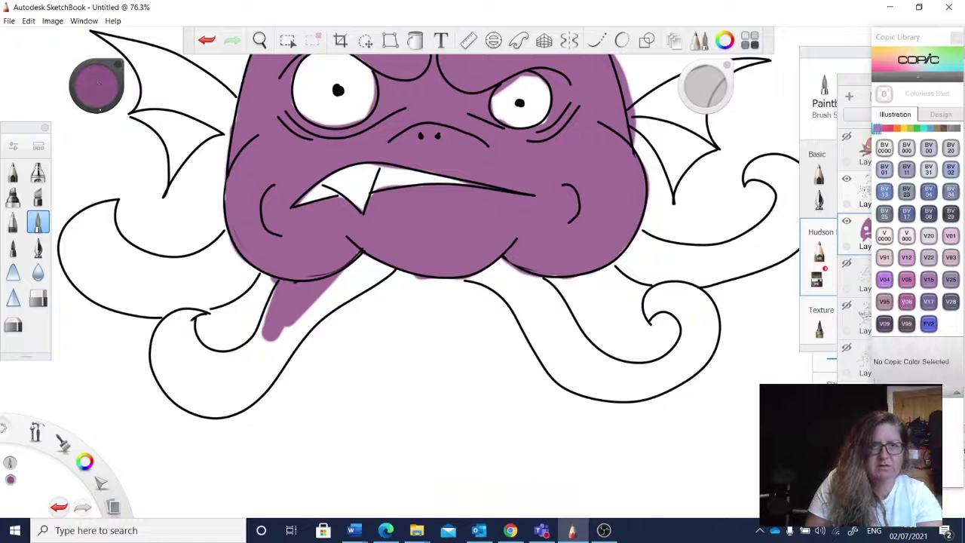
pyautogui.moveTo(309, 313)
pyautogui.mouseDown()
pyautogui.moveTo(362, 262)
pyautogui.moveTo(322, 303)
pyautogui.moveTo(384, 274)
pyautogui.moveTo(274, 349)
pyautogui.moveTo(270, 309)
pyautogui.moveTo(245, 395)
pyautogui.moveTo(219, 411)
pyautogui.moveTo(226, 361)
pyautogui.moveTo(177, 328)
pyautogui.mouseUp()
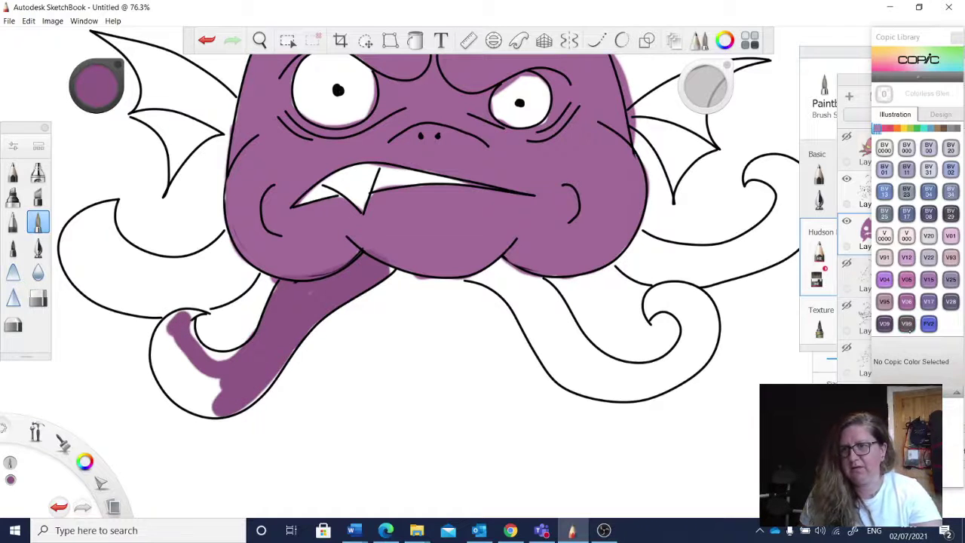
# Fill the front left tentacle with Copic V99 Aubergine, covering the purple test strokes.
pyautogui.click(907, 325)
pyautogui.moveTo(369, 261)
pyautogui.mouseDown()
pyautogui.moveTo(315, 303)
pyautogui.moveTo(285, 291)
pyautogui.moveTo(257, 352)
pyautogui.moveTo(264, 359)
pyautogui.moveTo(302, 325)
pyautogui.moveTo(249, 385)
pyautogui.moveTo(204, 396)
pyautogui.mouseUp()
pyautogui.moveTo(245, 351)
pyautogui.mouseDown()
pyautogui.moveTo(189, 367)
pyautogui.moveTo(173, 323)
pyautogui.moveTo(193, 309)
pyautogui.moveTo(160, 337)
pyautogui.moveTo(170, 377)
pyautogui.mouseUp()
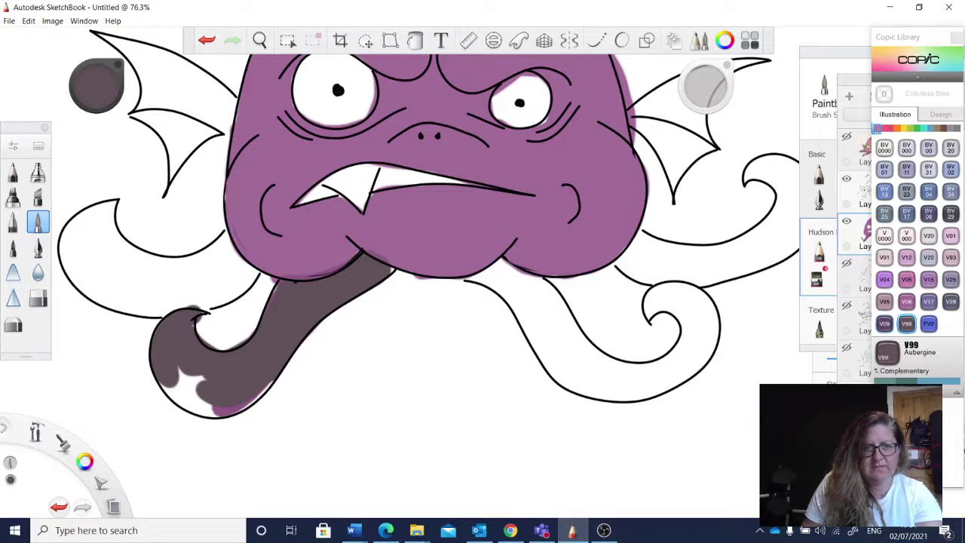
pyautogui.moveTo(249, 411)
pyautogui.mouseDown()
pyautogui.moveTo(166, 385)
pyautogui.moveTo(200, 373)
pyautogui.mouseUp()
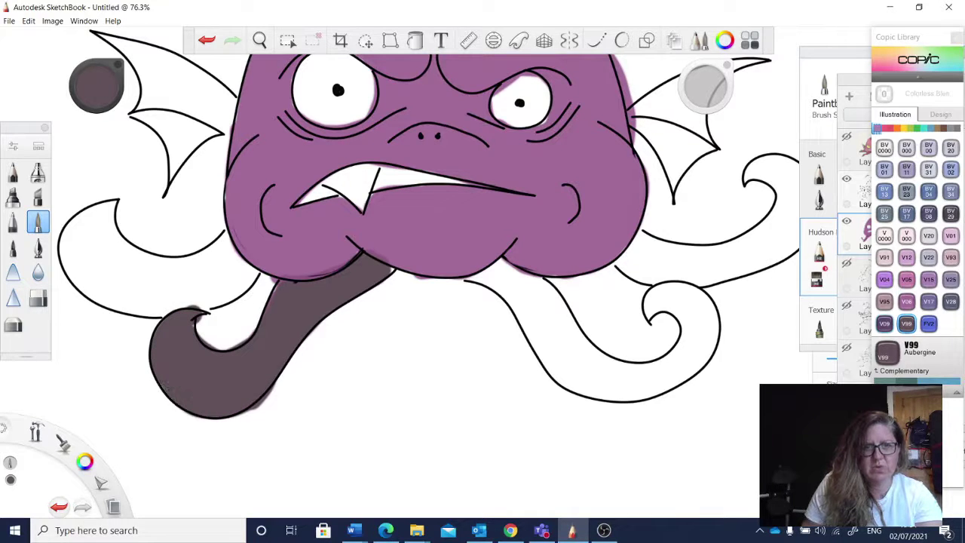
# Fill both webbed sections of the left fin with aubergine, out to the pointed tips.
pyautogui.press('space')
pyautogui.moveTo(240, 299); pyautogui.dragTo(242, 381)
pyautogui.press('space')
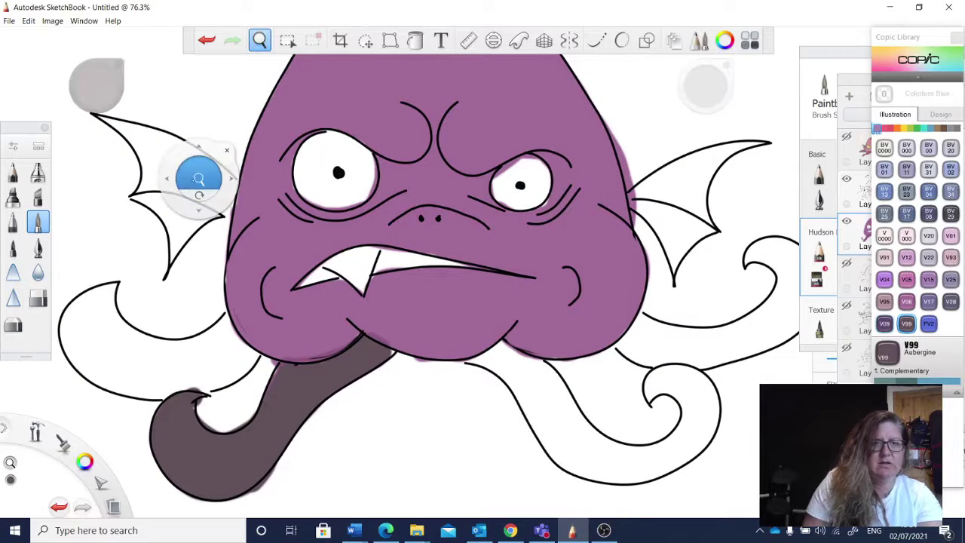
pyautogui.moveTo(198, 179)
pyautogui.mouseDown()
pyautogui.moveTo(221, 155)
pyautogui.moveTo(146, 196)
pyautogui.mouseUp()
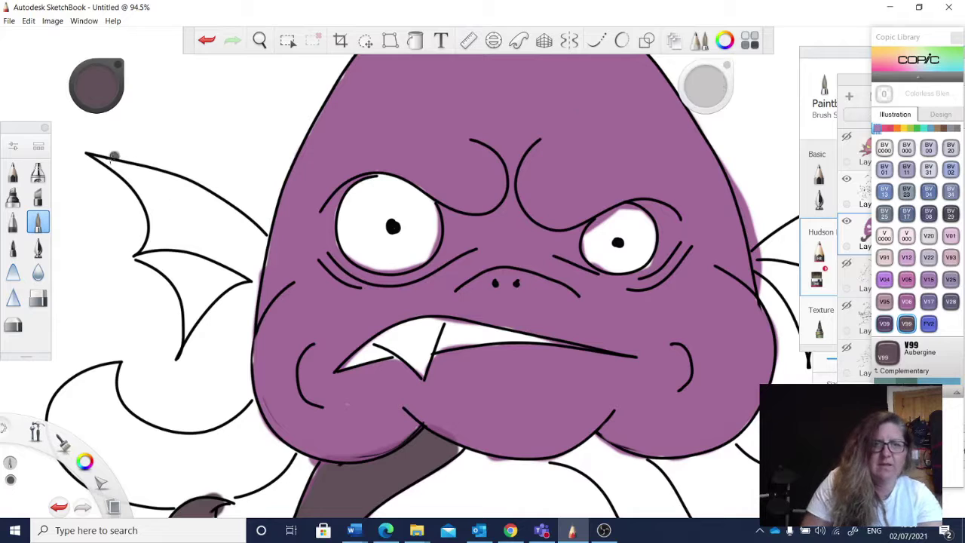
pyautogui.moveTo(96, 156)
pyautogui.mouseDown()
pyautogui.moveTo(140, 195)
pyautogui.moveTo(220, 206)
pyautogui.moveTo(263, 240)
pyautogui.moveTo(257, 269)
pyautogui.moveTo(211, 282)
pyautogui.moveTo(243, 255)
pyautogui.moveTo(204, 222)
pyautogui.moveTo(245, 236)
pyautogui.moveTo(249, 243)
pyautogui.moveTo(155, 212)
pyautogui.moveTo(151, 252)
pyautogui.moveTo(177, 279)
pyautogui.moveTo(181, 218)
pyautogui.moveTo(192, 248)
pyautogui.moveTo(200, 230)
pyautogui.moveTo(226, 252)
pyautogui.moveTo(179, 294)
pyautogui.mouseUp()
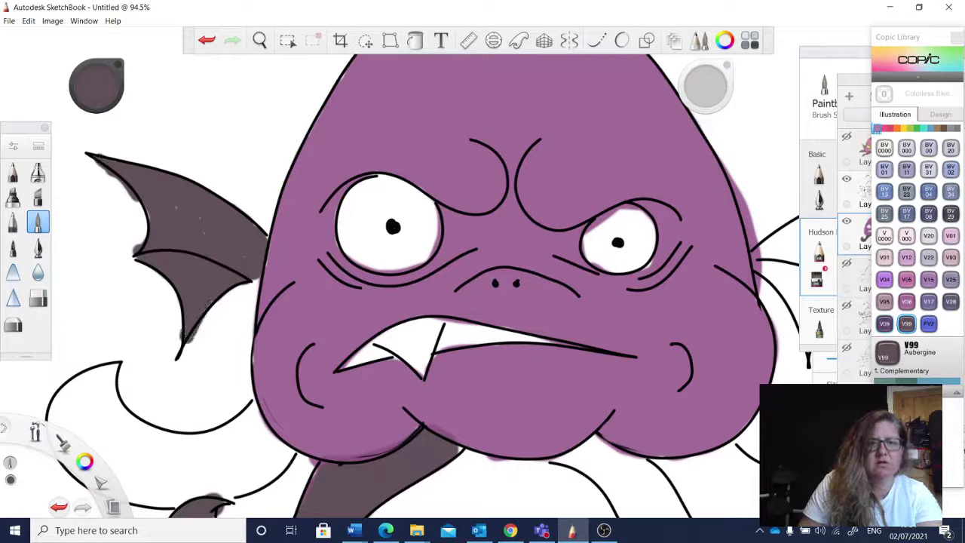
# Fill the rear left tentacle with aubergine, from its curled tip back to the jowl.
pyautogui.moveTo(277, 468); pyautogui.dragTo(339, 327)
pyautogui.moveTo(170, 235)
pyautogui.mouseDown()
pyautogui.moveTo(121, 271)
pyautogui.moveTo(112, 296)
pyautogui.moveTo(128, 322)
pyautogui.moveTo(154, 271)
pyautogui.moveTo(161, 300)
pyautogui.moveTo(170, 236)
pyautogui.mouseUp()
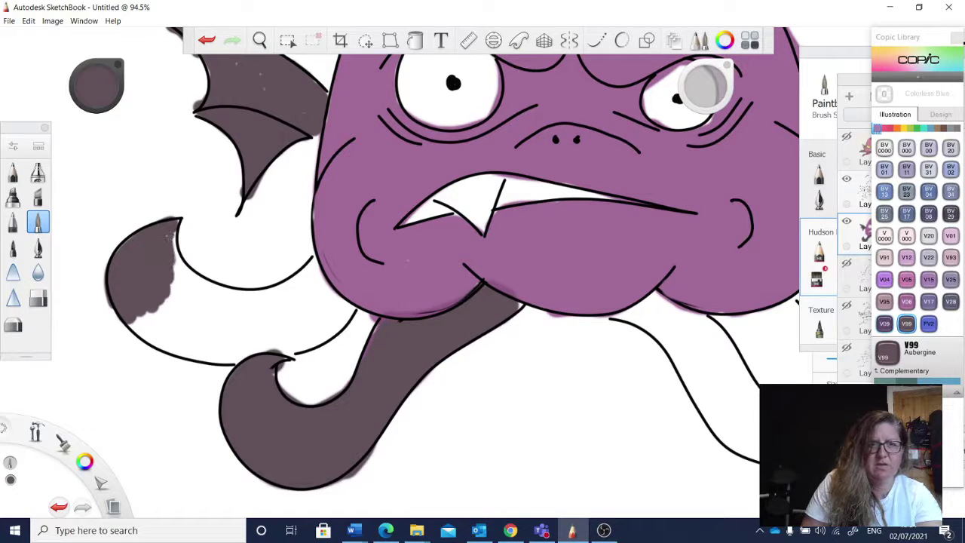
pyautogui.moveTo(159, 311)
pyautogui.mouseDown()
pyautogui.moveTo(155, 345)
pyautogui.moveTo(188, 258)
pyautogui.moveTo(241, 302)
pyautogui.moveTo(302, 286)
pyautogui.moveTo(348, 310)
pyautogui.moveTo(305, 345)
pyautogui.moveTo(325, 302)
pyautogui.moveTo(302, 287)
pyautogui.moveTo(329, 313)
pyautogui.moveTo(288, 348)
pyautogui.moveTo(255, 345)
pyautogui.moveTo(273, 309)
pyautogui.moveTo(226, 339)
pyautogui.moveTo(213, 321)
pyautogui.moveTo(194, 324)
pyautogui.moveTo(211, 347)
pyautogui.moveTo(181, 351)
pyautogui.moveTo(230, 359)
pyautogui.mouseUp()
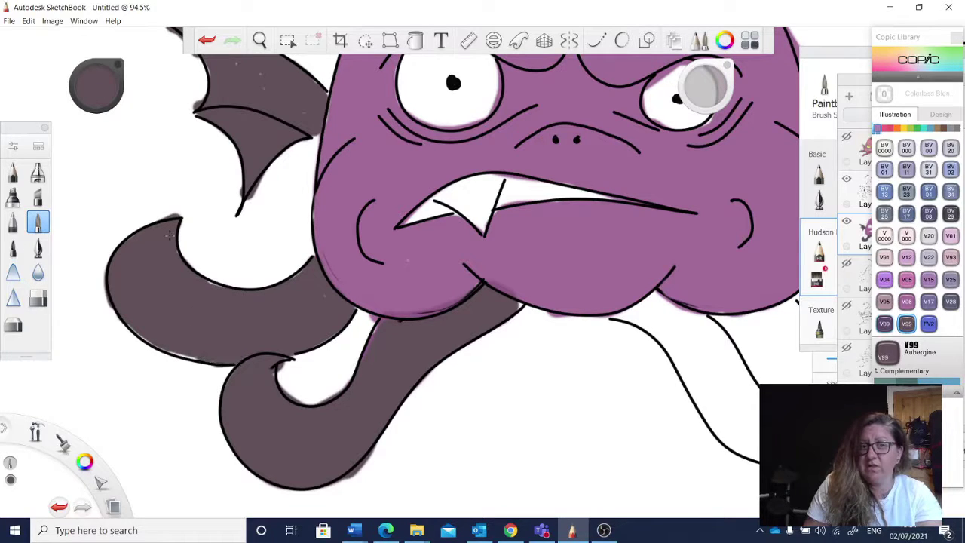
# Fill the front right tentacle with aubergine, from beneath the chin around to its curled tip.
pyautogui.press('space')
pyautogui.moveTo(444, 374); pyautogui.dragTo(446, 377)
pyautogui.moveTo(584, 324)
pyautogui.mouseDown()
pyautogui.moveTo(289, 336)
pyautogui.moveTo(353, 320)
pyautogui.moveTo(411, 339)
pyautogui.moveTo(441, 362)
pyautogui.moveTo(399, 373)
pyautogui.moveTo(353, 319)
pyautogui.moveTo(407, 396)
pyautogui.moveTo(422, 438)
pyautogui.moveTo(446, 448)
pyautogui.moveTo(353, 320)
pyautogui.mouseUp()
pyautogui.press('space')
pyautogui.moveTo(441, 360); pyautogui.dragTo(456, 411)
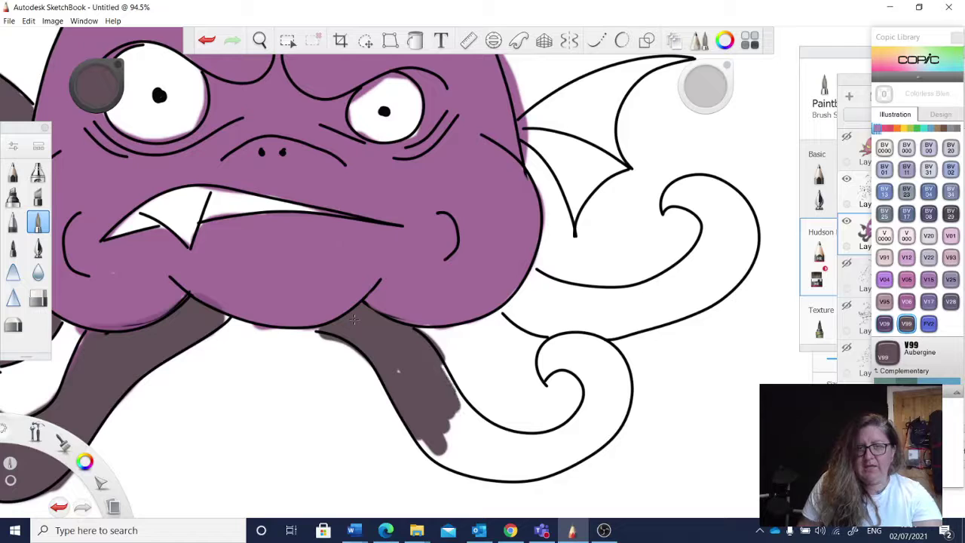
pyautogui.moveTo(422, 445)
pyautogui.mouseDown()
pyautogui.moveTo(453, 471)
pyautogui.moveTo(483, 475)
pyautogui.moveTo(464, 422)
pyautogui.moveTo(475, 407)
pyautogui.moveTo(492, 442)
pyautogui.moveTo(544, 445)
pyautogui.moveTo(486, 461)
pyautogui.moveTo(527, 475)
pyautogui.moveTo(550, 468)
pyautogui.moveTo(611, 415)
pyautogui.moveTo(569, 345)
pyautogui.moveTo(542, 377)
pyautogui.moveTo(588, 390)
pyautogui.moveTo(584, 430)
pyautogui.mouseUp()
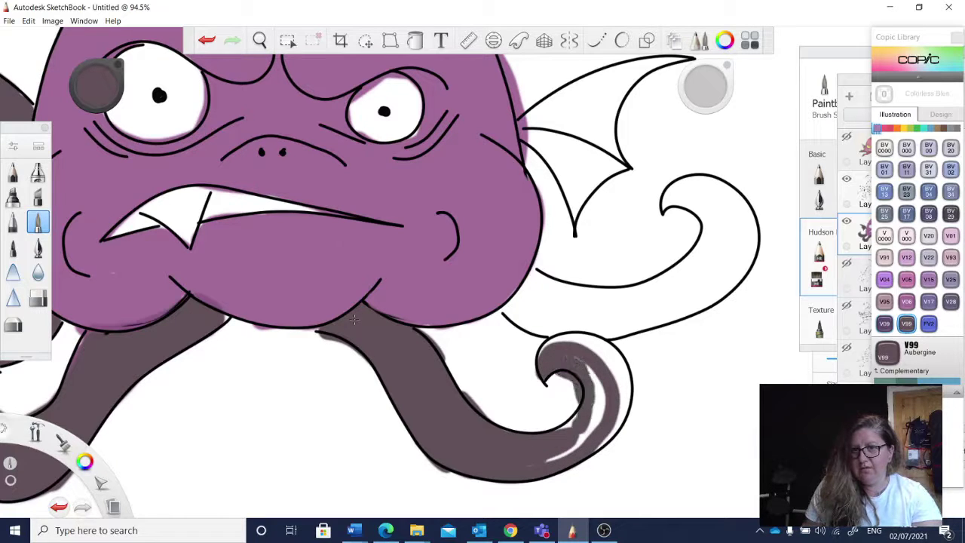
pyautogui.moveTo(589, 366)
pyautogui.mouseDown()
pyautogui.moveTo(602, 420)
pyautogui.moveTo(547, 459)
pyautogui.mouseUp()
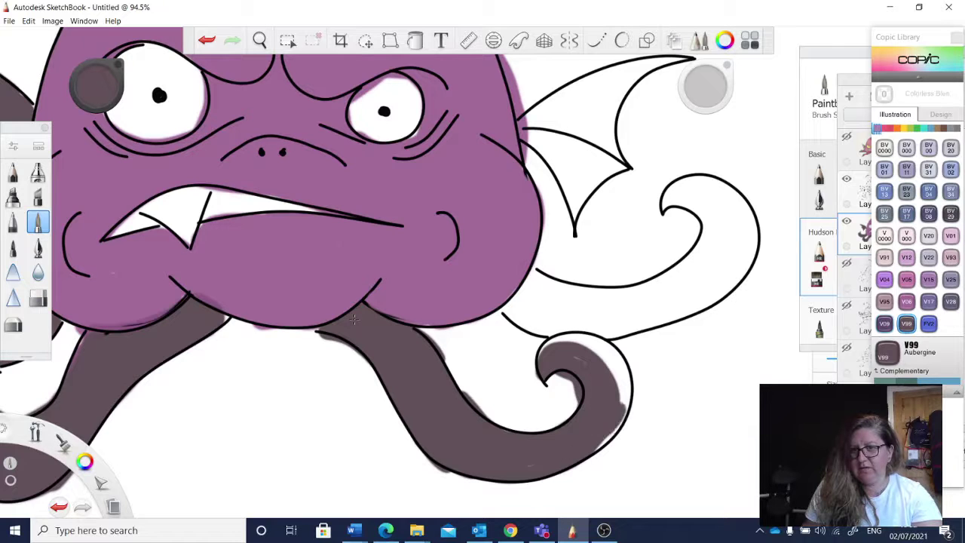
pyautogui.moveTo(604, 441)
pyautogui.mouseDown()
pyautogui.moveTo(622, 377)
pyautogui.moveTo(573, 340)
pyautogui.mouseUp()
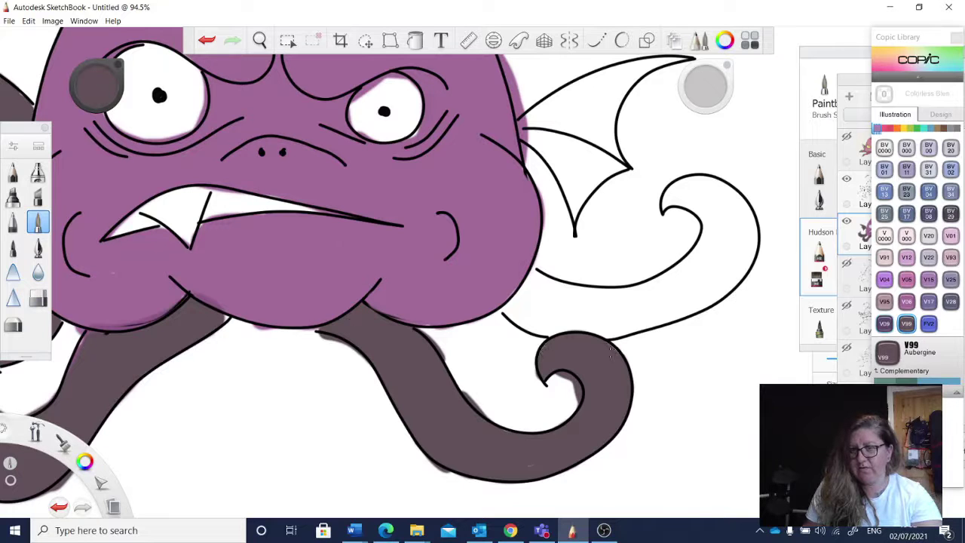
# Fill the rear right tentacle with aubergine, from its curled tip back to the jowl.
pyautogui.moveTo(686, 192)
pyautogui.mouseDown()
pyautogui.moveTo(668, 197)
pyautogui.moveTo(712, 184)
pyautogui.moveTo(743, 222)
pyautogui.moveTo(678, 200)
pyautogui.moveTo(701, 249)
pyautogui.moveTo(678, 290)
pyautogui.moveTo(723, 211)
pyautogui.moveTo(754, 264)
pyautogui.moveTo(710, 293)
pyautogui.moveTo(652, 290)
pyautogui.moveTo(630, 313)
pyautogui.moveTo(694, 316)
pyautogui.moveTo(725, 296)
pyautogui.mouseUp()
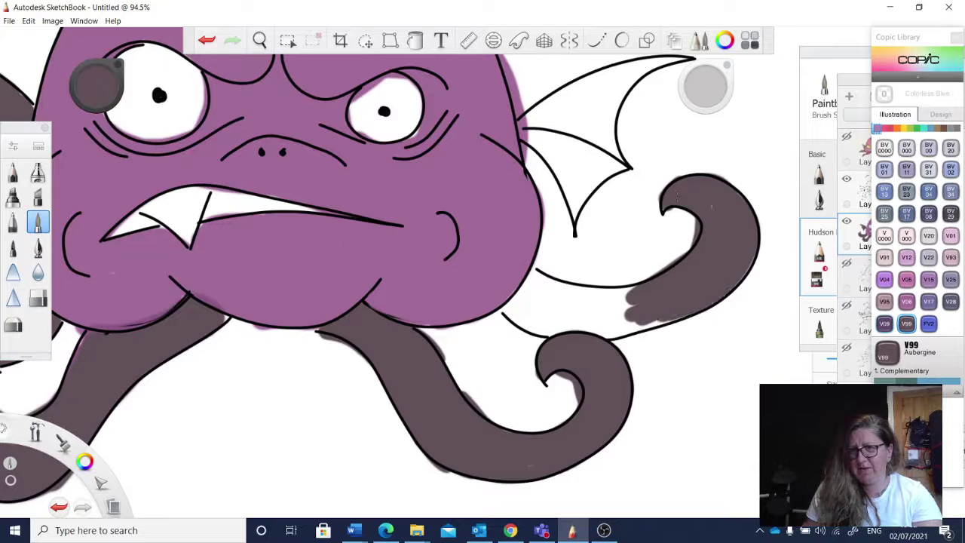
pyautogui.moveTo(656, 325)
pyautogui.mouseDown()
pyautogui.moveTo(565, 323)
pyautogui.moveTo(626, 297)
pyautogui.moveTo(524, 279)
pyautogui.moveTo(508, 309)
pyautogui.moveTo(543, 331)
pyautogui.moveTo(551, 298)
pyautogui.moveTo(579, 303)
pyautogui.mouseUp()
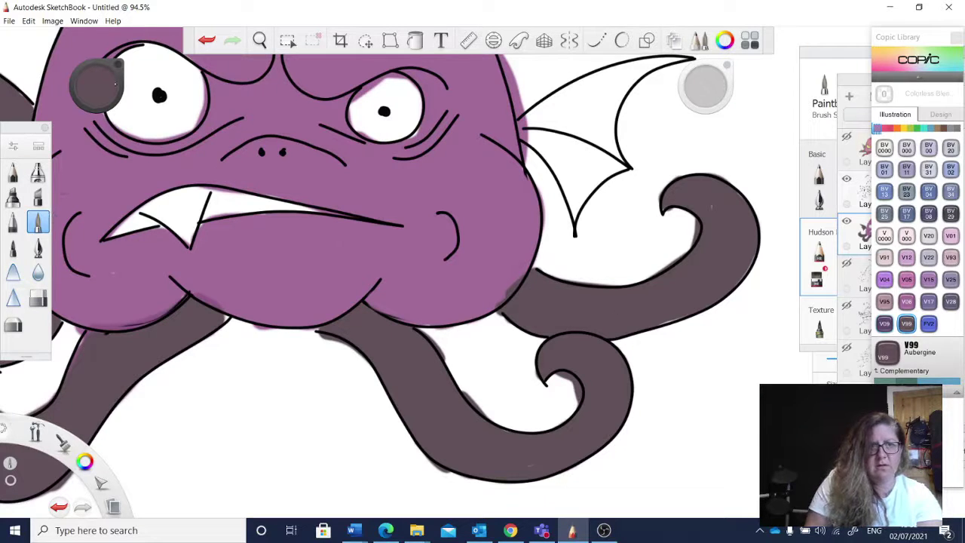
pyautogui.click(115, 83)
pyautogui.click(93, 135)
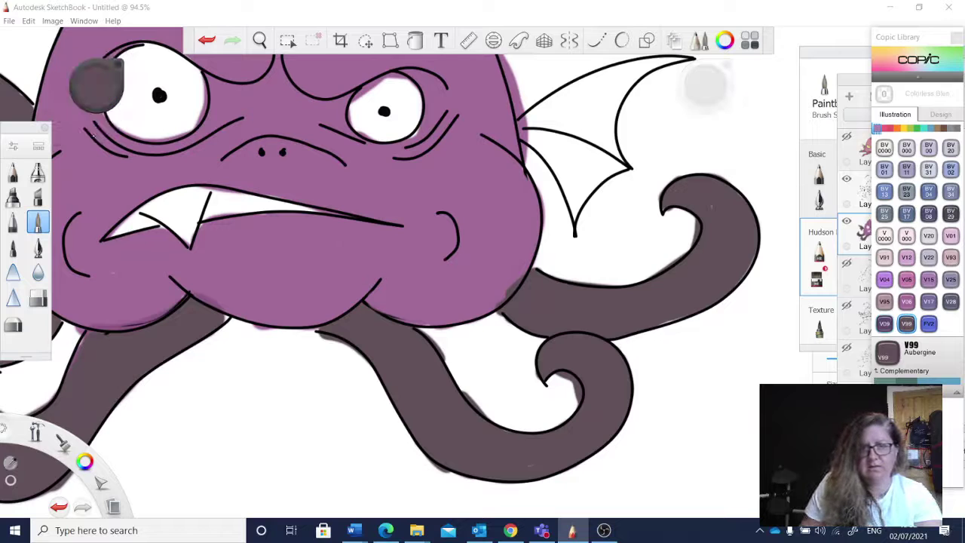
pyautogui.click(510, 286)
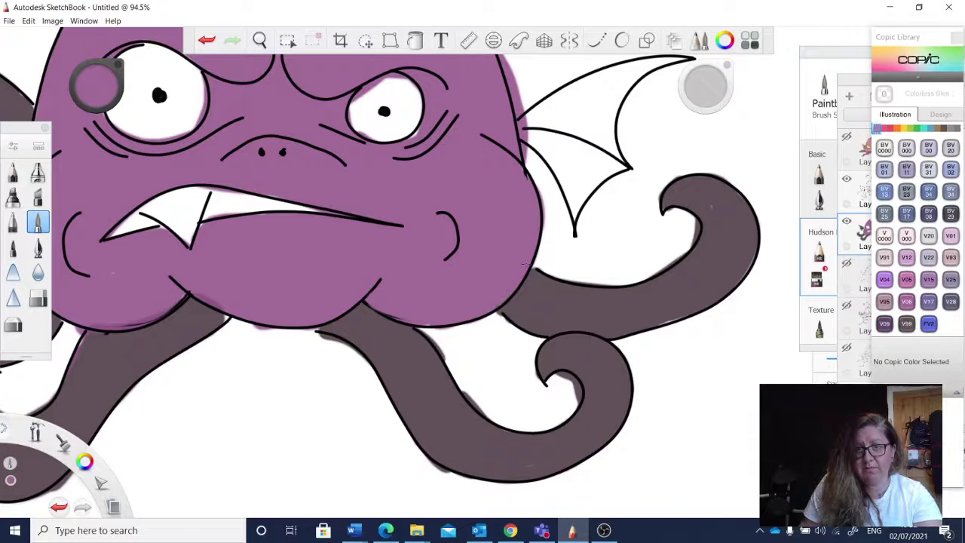
pyautogui.moveTo(92, 101); pyautogui.dragTo(96, 130)
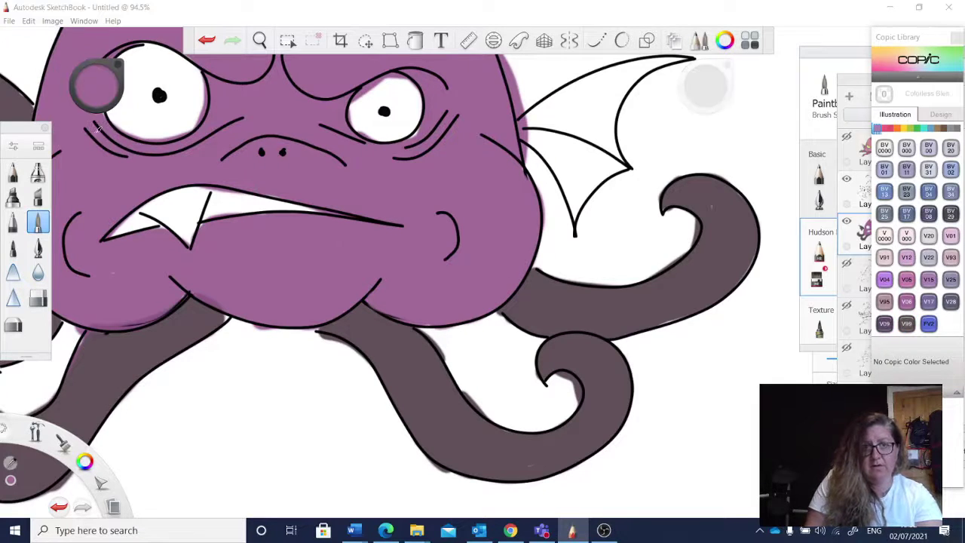
pyautogui.click(665, 295)
# Fill both webbed sections of the right fin with aubergine, out to the pointed tips.
pyautogui.press('space')
pyautogui.moveTo(633, 194)
pyautogui.mouseDown()
pyautogui.moveTo(562, 357)
pyautogui.moveTo(621, 440)
pyautogui.mouseUp()
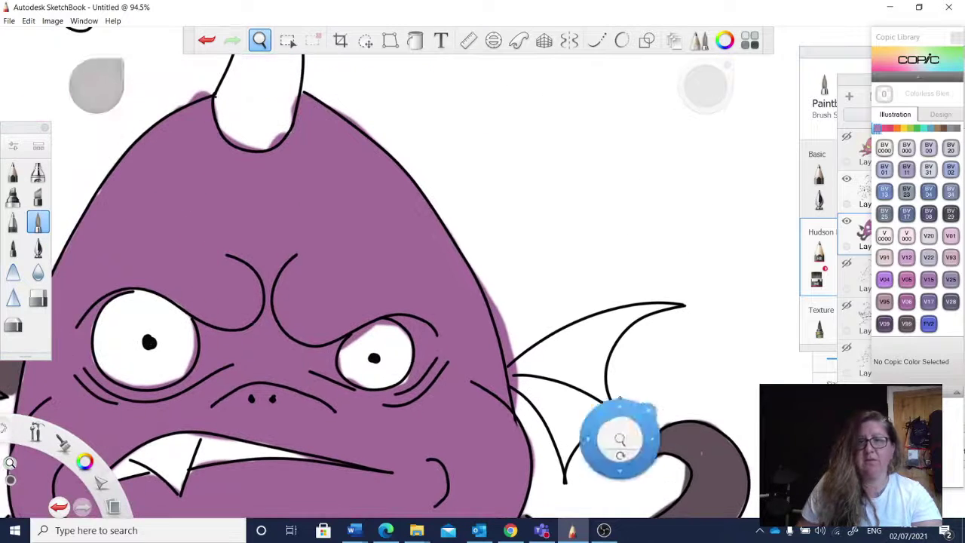
pyautogui.moveTo(583, 337)
pyautogui.mouseDown()
pyautogui.moveTo(595, 332)
pyautogui.moveTo(558, 348)
pyautogui.moveTo(641, 309)
pyautogui.moveTo(595, 370)
pyautogui.moveTo(559, 371)
pyautogui.moveTo(549, 339)
pyautogui.moveTo(520, 365)
pyautogui.moveTo(556, 420)
pyautogui.moveTo(596, 377)
pyautogui.moveTo(611, 422)
pyautogui.moveTo(550, 445)
pyautogui.mouseUp()
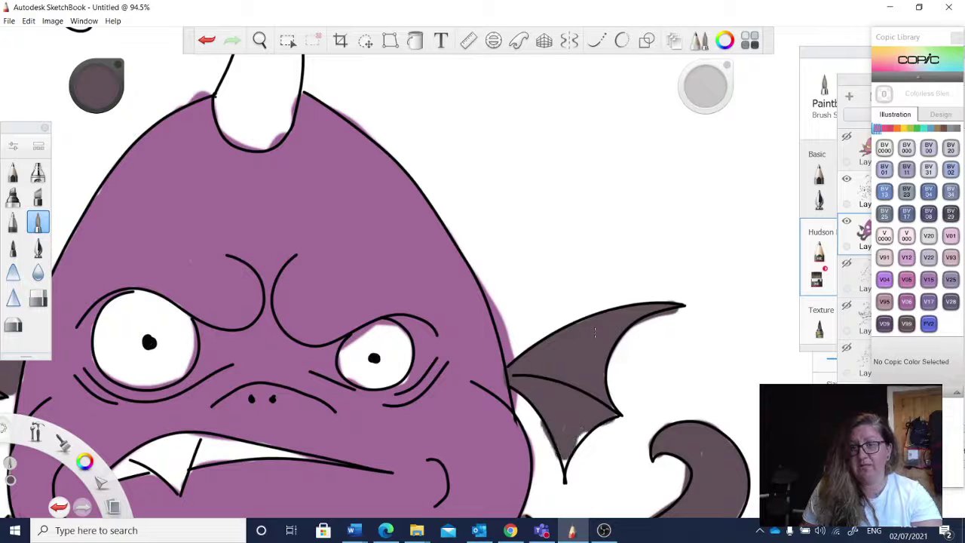
# Paint the thick lower part of the lure's stalk aubergine, from its rounded base on the forehead upward.
pyautogui.press('space')
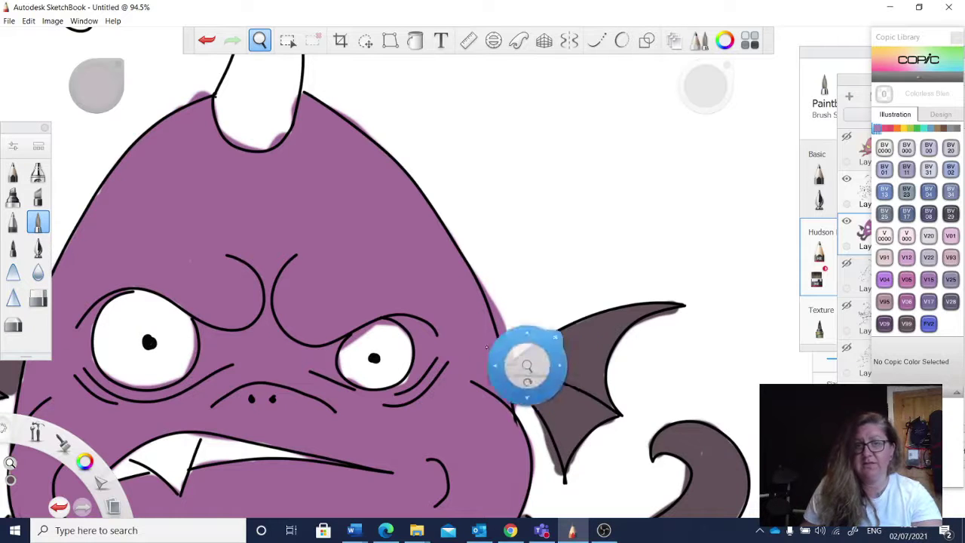
pyautogui.moveTo(390, 234); pyautogui.dragTo(476, 352)
pyautogui.moveTo(369, 90)
pyautogui.mouseDown()
pyautogui.moveTo(388, 146)
pyautogui.moveTo(361, 171)
pyautogui.moveTo(352, 252)
pyautogui.moveTo(336, 265)
pyautogui.mouseUp()
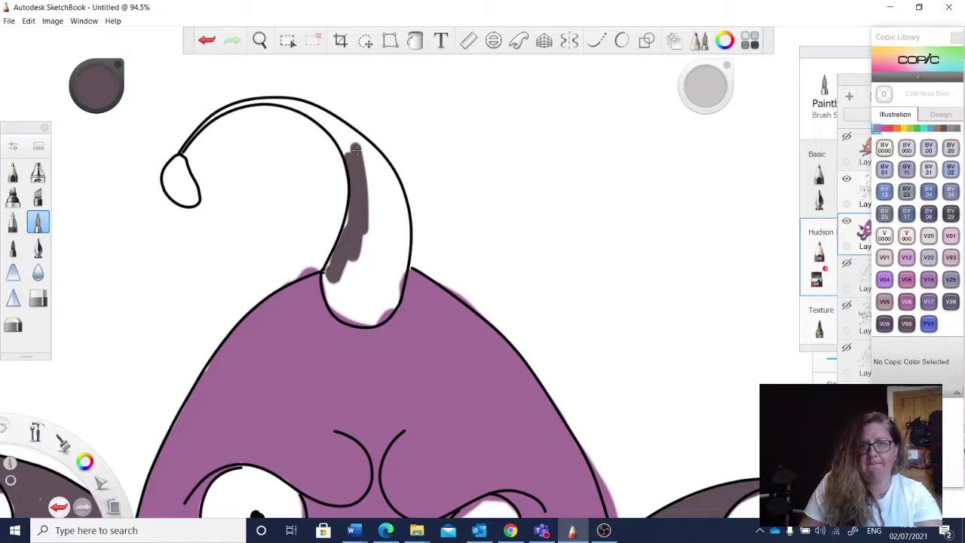
pyautogui.moveTo(371, 316); pyautogui.dragTo(397, 296)
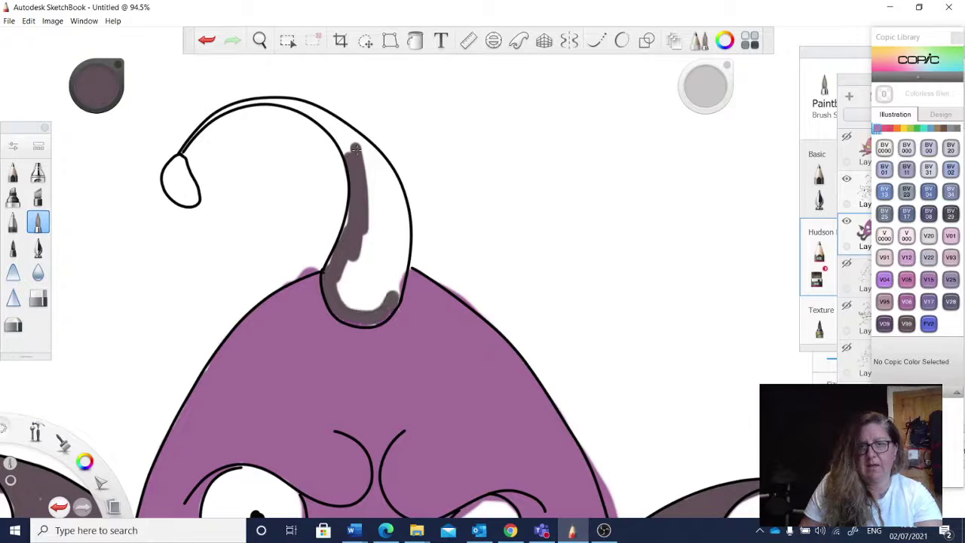
pyautogui.moveTo(401, 269)
pyautogui.mouseDown()
pyautogui.moveTo(368, 262)
pyautogui.moveTo(356, 301)
pyautogui.mouseUp()
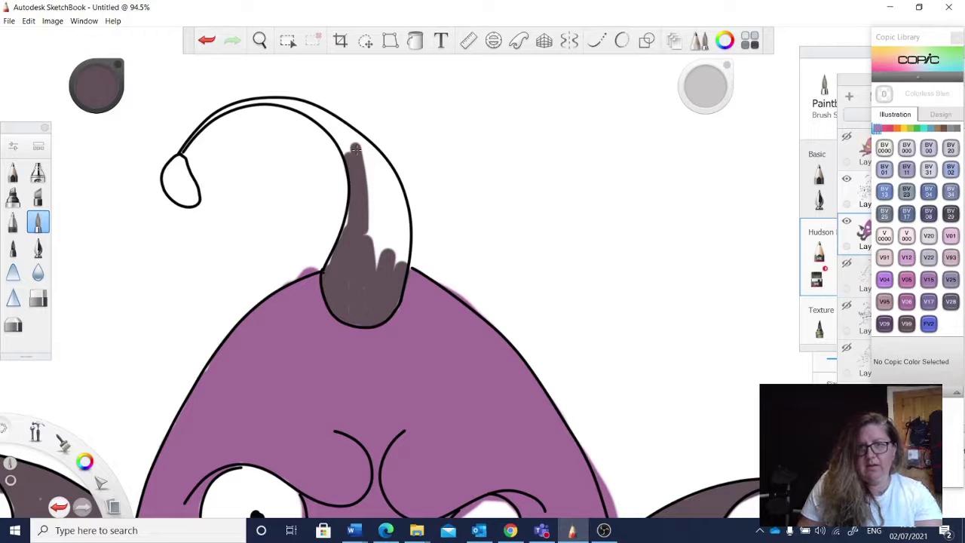
pyautogui.moveTo(346, 207)
pyautogui.mouseDown()
pyautogui.moveTo(325, 266)
pyautogui.moveTo(375, 178)
pyautogui.moveTo(393, 247)
pyautogui.mouseUp()
pyautogui.moveTo(391, 177); pyautogui.dragTo(396, 260)
pyautogui.moveTo(399, 172); pyautogui.dragTo(407, 256)
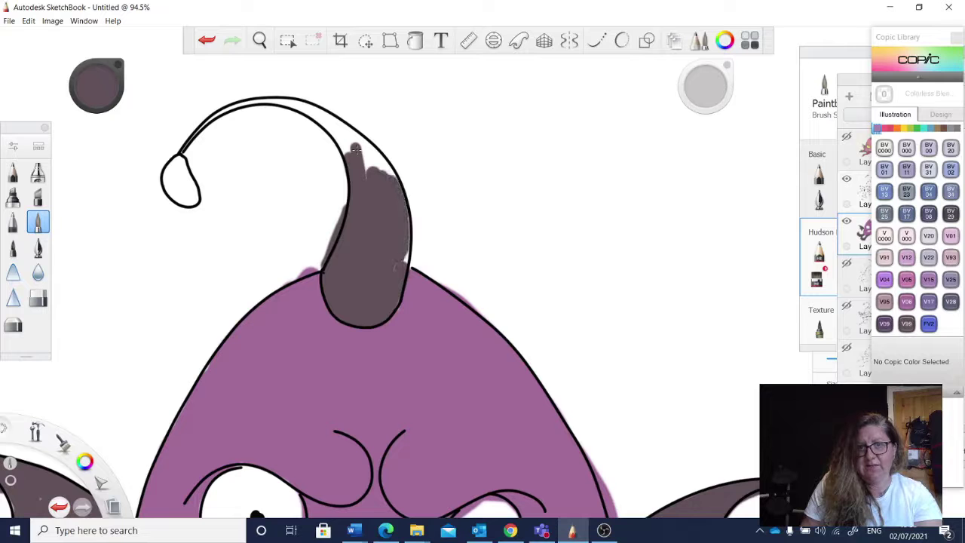
# Fill the thin curved upper part of the lure's stalk and the hanging bulb with aubergine.
pyautogui.press('space')
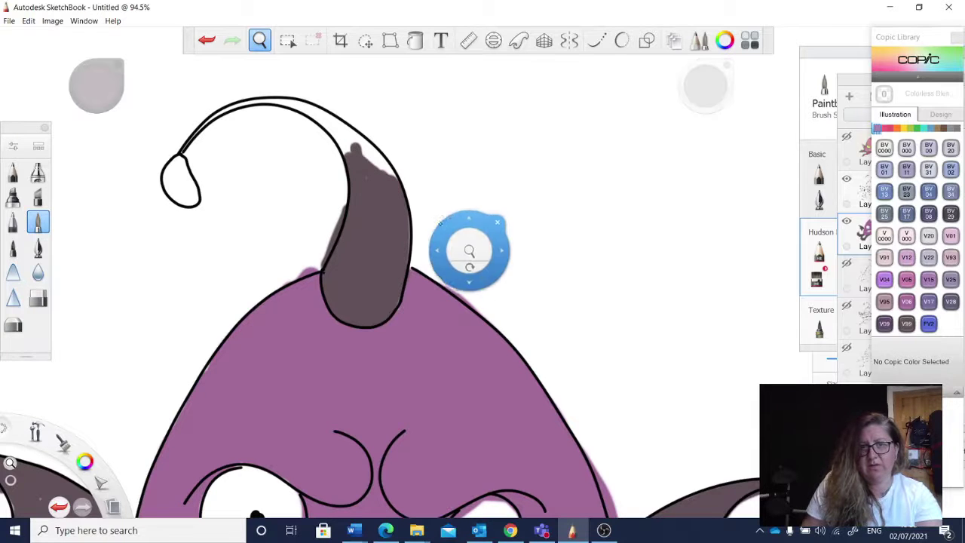
pyautogui.moveTo(463, 246); pyautogui.dragTo(399, 242)
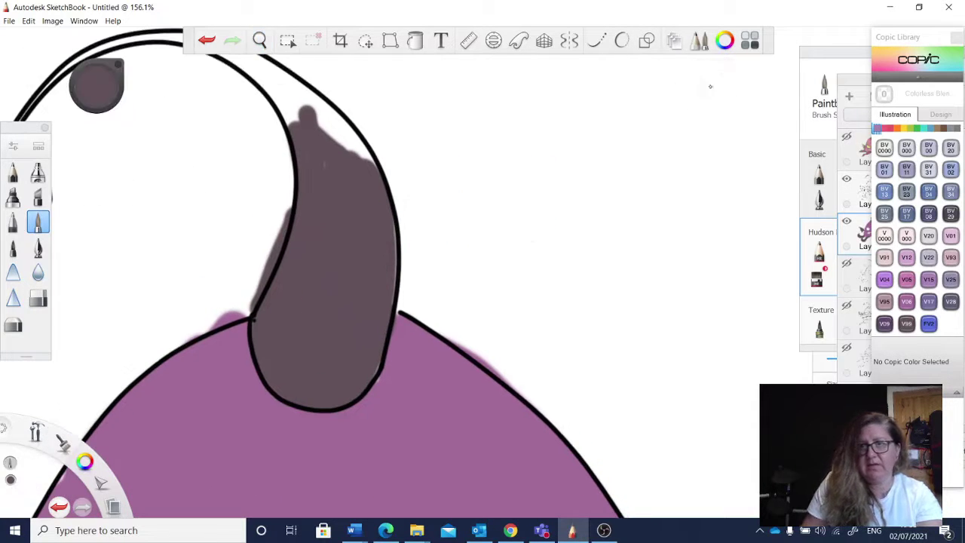
pyautogui.press('space')
pyautogui.moveTo(330, 144)
pyautogui.mouseDown()
pyautogui.moveTo(314, 151)
pyautogui.moveTo(332, 138)
pyautogui.moveTo(285, 101)
pyautogui.moveTo(332, 233)
pyautogui.mouseUp()
pyautogui.moveTo(334, 192)
pyautogui.mouseDown()
pyautogui.moveTo(328, 185)
pyautogui.moveTo(357, 202)
pyautogui.moveTo(286, 164)
pyautogui.moveTo(341, 220)
pyautogui.mouseUp()
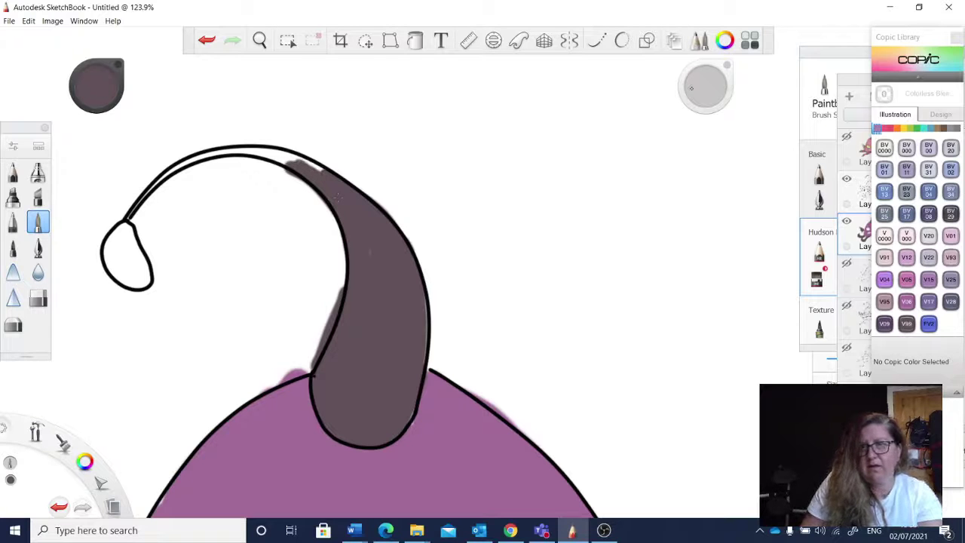
pyautogui.moveTo(129, 215)
pyautogui.mouseDown()
pyautogui.moveTo(175, 171)
pyautogui.moveTo(281, 150)
pyautogui.mouseUp()
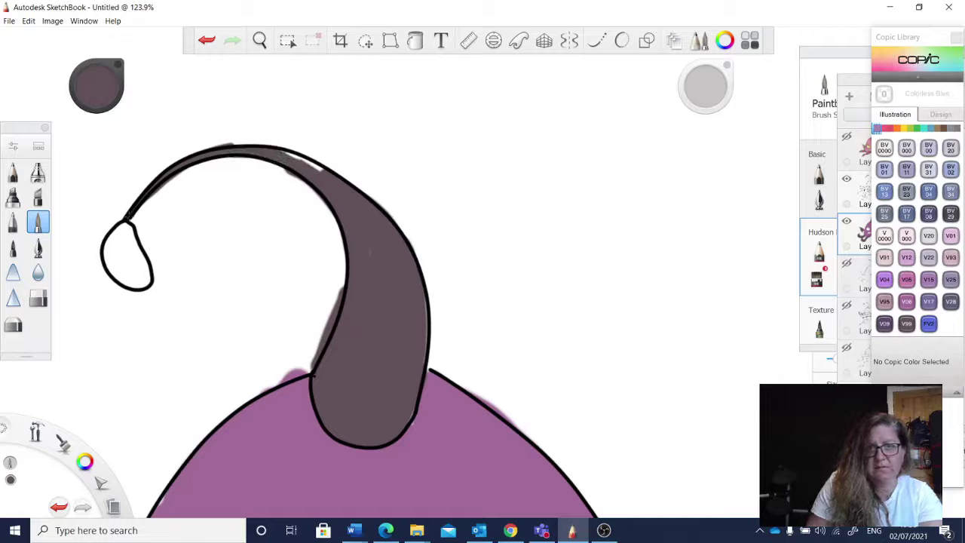
pyautogui.moveTo(112, 260)
pyautogui.mouseDown()
pyautogui.moveTo(125, 220)
pyautogui.moveTo(145, 283)
pyautogui.mouseUp()
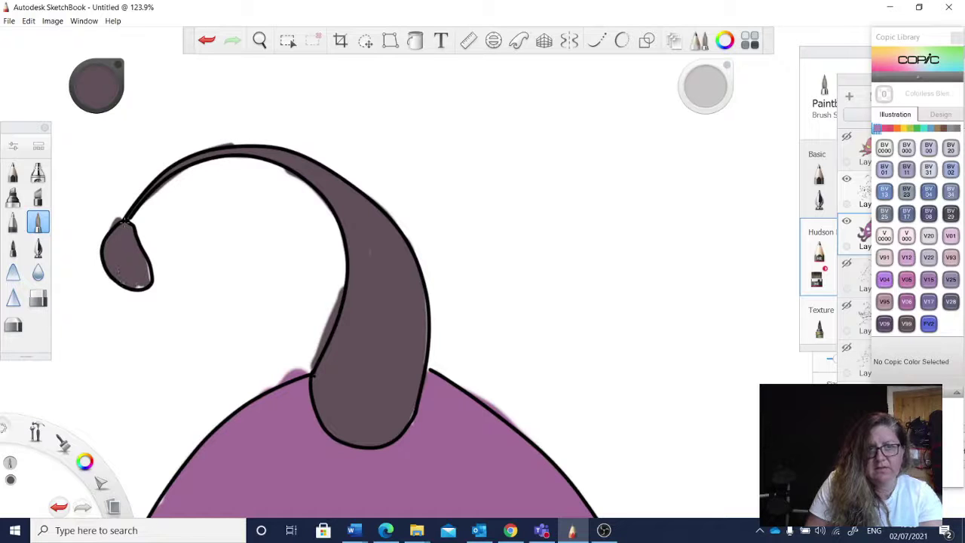
# Paint the lure's hanging bulb Copic Y13 Lemon Yellow over the aubergine and erase the overspill around its outline.
pyautogui.click(904, 129)
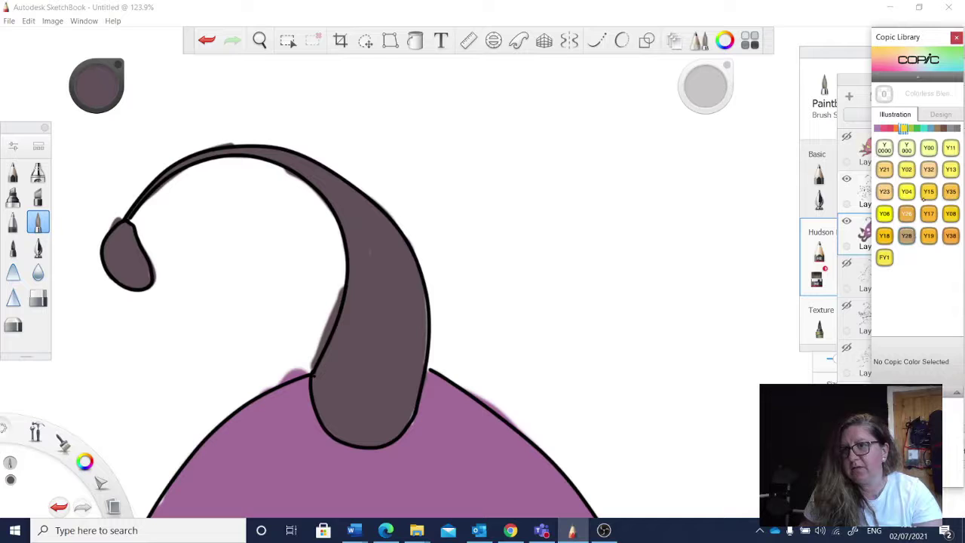
pyautogui.click(951, 169)
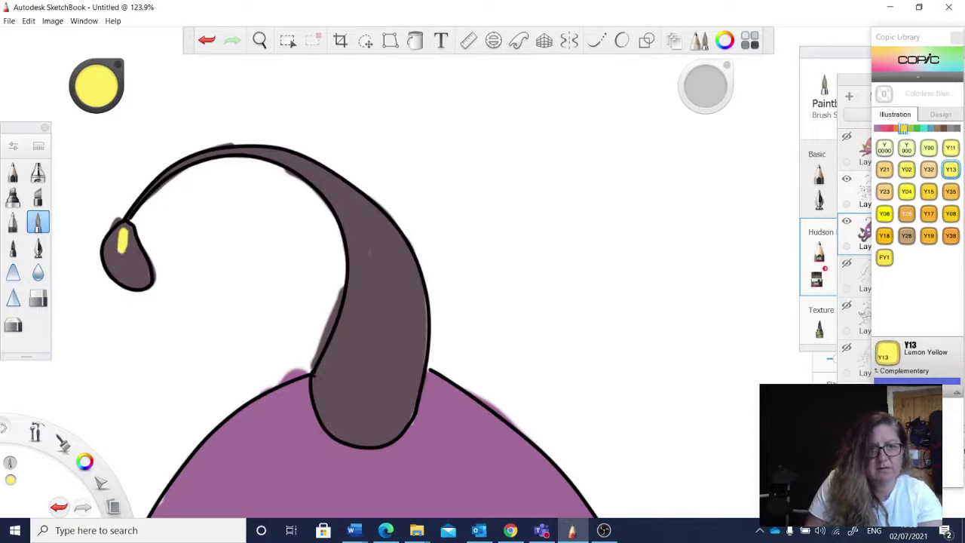
pyautogui.moveTo(123, 253); pyautogui.dragTo(141, 279)
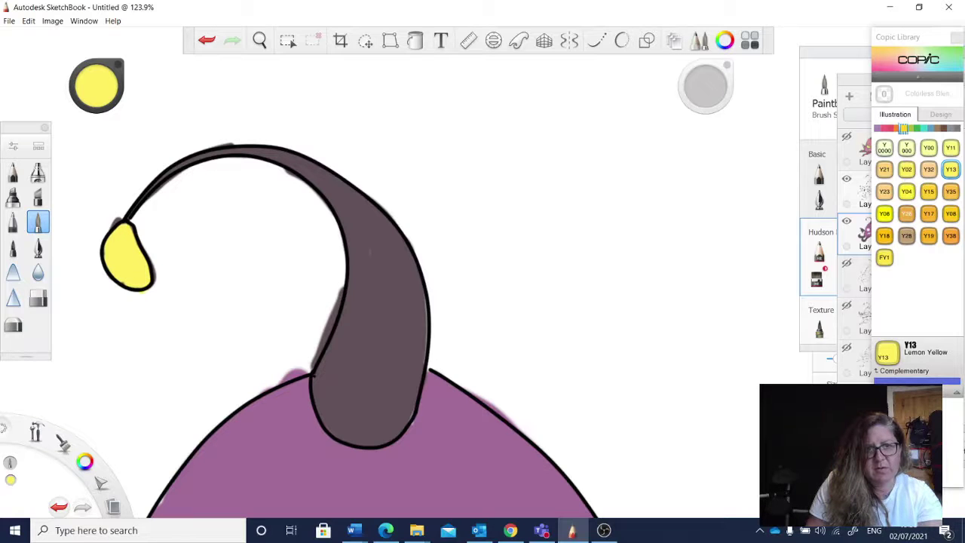
pyautogui.click(37, 298)
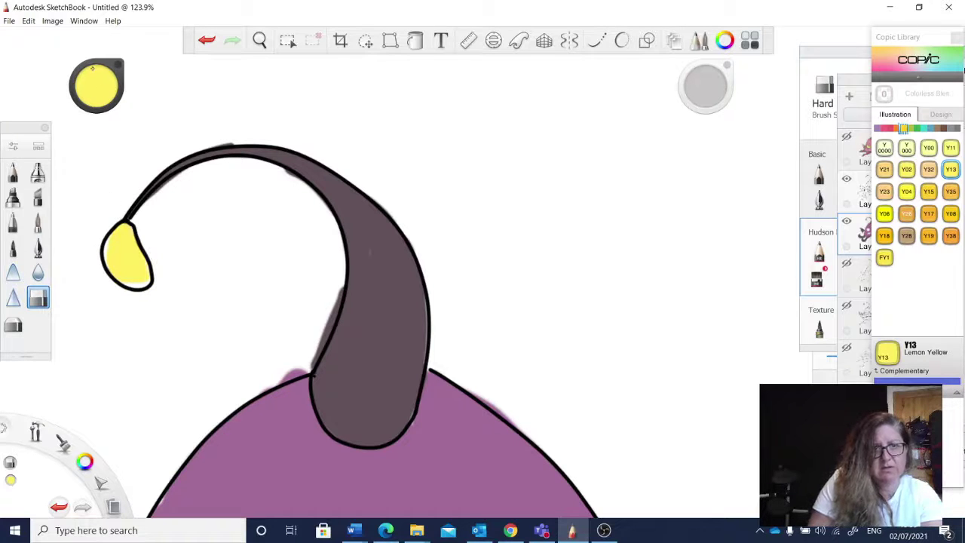
pyautogui.click(37, 220)
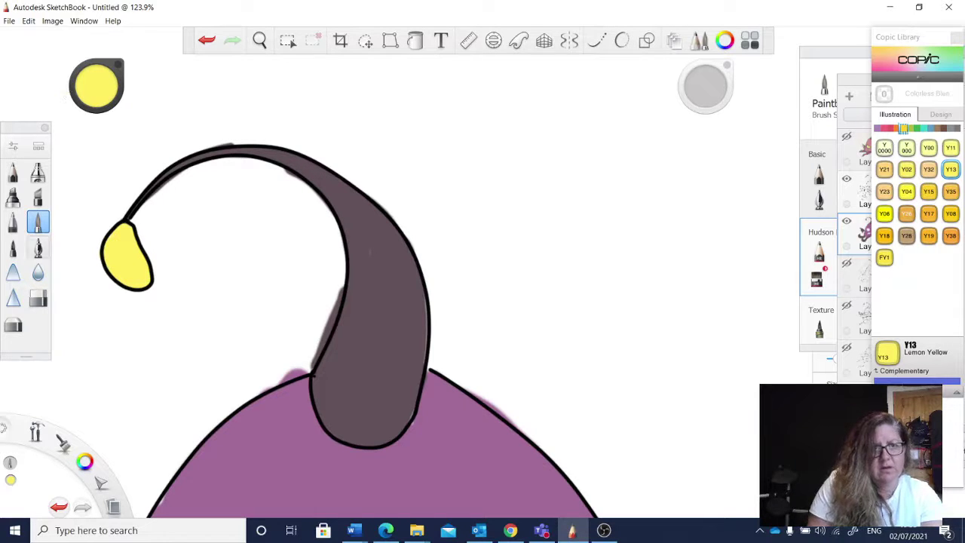
# Erase the aubergine overspill along the outer and inner edges of the lure's curved stalk with the hard eraser.
pyautogui.click(38, 298)
pyautogui.press('space')
pyautogui.moveTo(252, 242)
pyautogui.mouseDown()
pyautogui.moveTo(264, 242)
pyautogui.moveTo(226, 178)
pyautogui.moveTo(151, 200)
pyautogui.mouseUp()
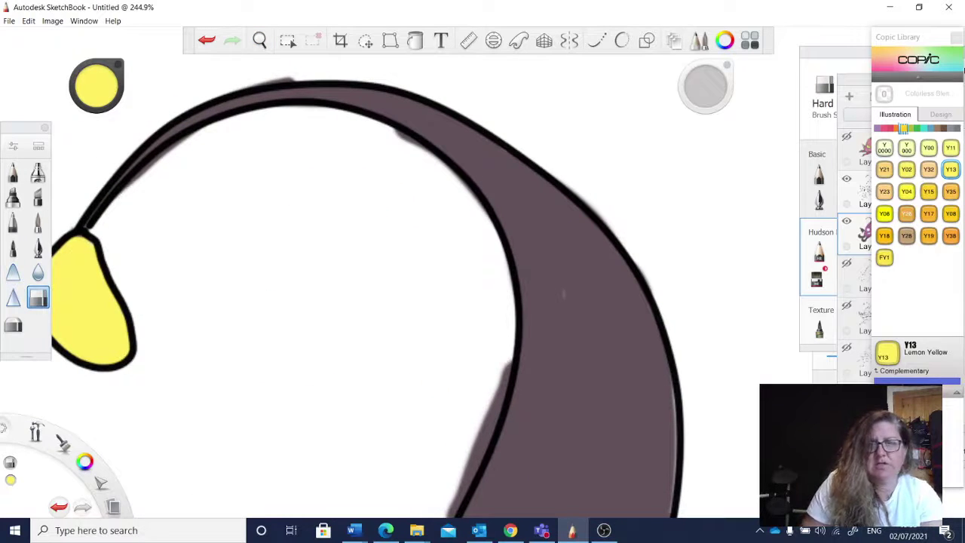
pyautogui.moveTo(707, 75); pyautogui.dragTo(711, 86)
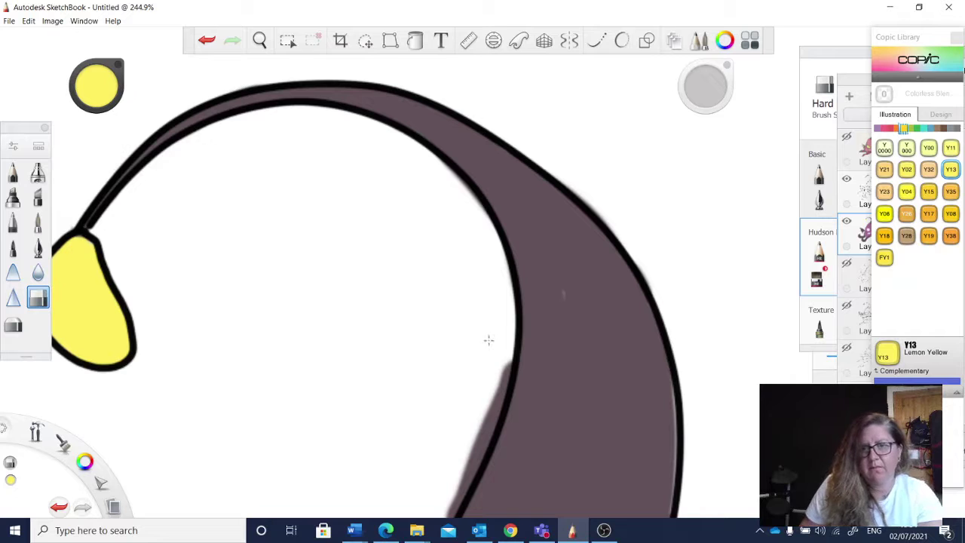
pyautogui.moveTo(489, 341)
pyautogui.mouseDown()
pyautogui.moveTo(478, 425)
pyautogui.moveTo(452, 475)
pyautogui.mouseUp()
# Erase the colour overspill beside the lure stalk's base and along the top outline of the head.
pyautogui.moveTo(486, 419)
pyautogui.mouseDown()
pyautogui.moveTo(447, 513)
pyautogui.moveTo(437, 370)
pyautogui.moveTo(348, 400)
pyautogui.moveTo(283, 437)
pyautogui.moveTo(249, 426)
pyautogui.moveTo(416, 223)
pyautogui.moveTo(255, 244)
pyautogui.mouseUp()
pyautogui.press('space')
pyautogui.press('space')
pyautogui.moveTo(661, 212)
pyautogui.mouseDown()
pyautogui.moveTo(553, 223)
pyautogui.moveTo(495, 217)
pyautogui.mouseUp()
pyautogui.moveTo(575, 232)
pyautogui.mouseDown()
pyautogui.moveTo(662, 321)
pyautogui.moveTo(615, 280)
pyautogui.mouseUp()
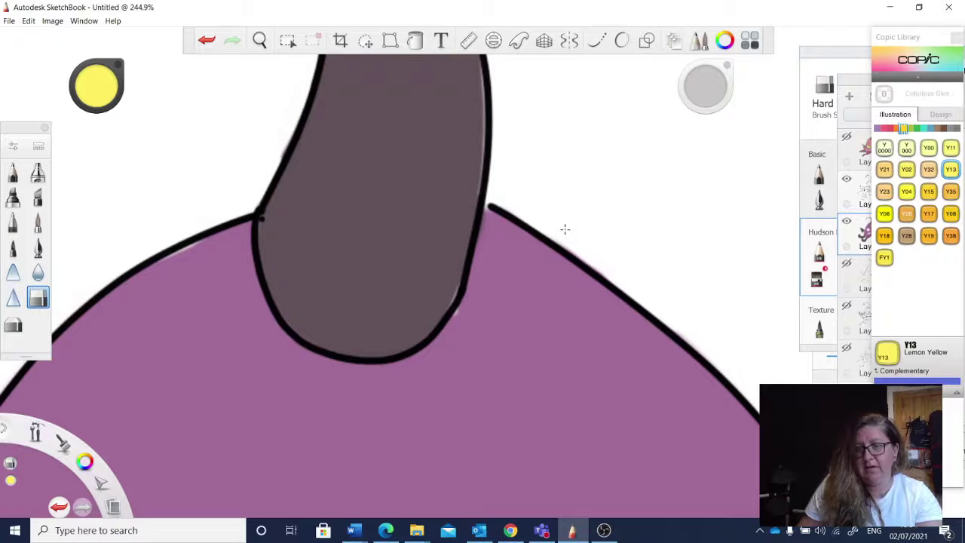
# Undo the last stroke made on the creature's head.
pyautogui.press('space')
pyautogui.moveTo(331, 387); pyautogui.dragTo(716, 61)
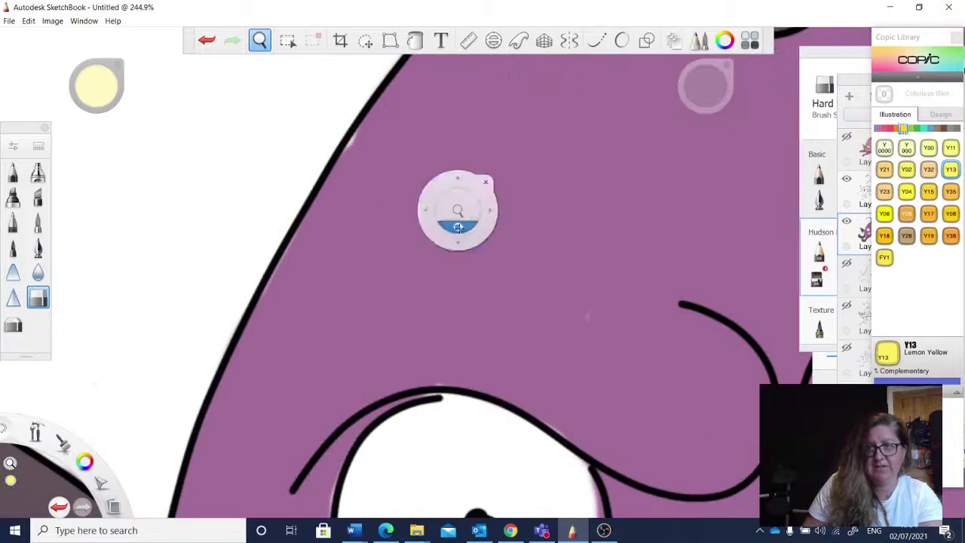
pyautogui.moveTo(593, 208)
pyautogui.mouseDown()
pyautogui.moveTo(549, 269)
pyautogui.moveTo(462, 347)
pyautogui.mouseUp()
pyautogui.click(206, 40)
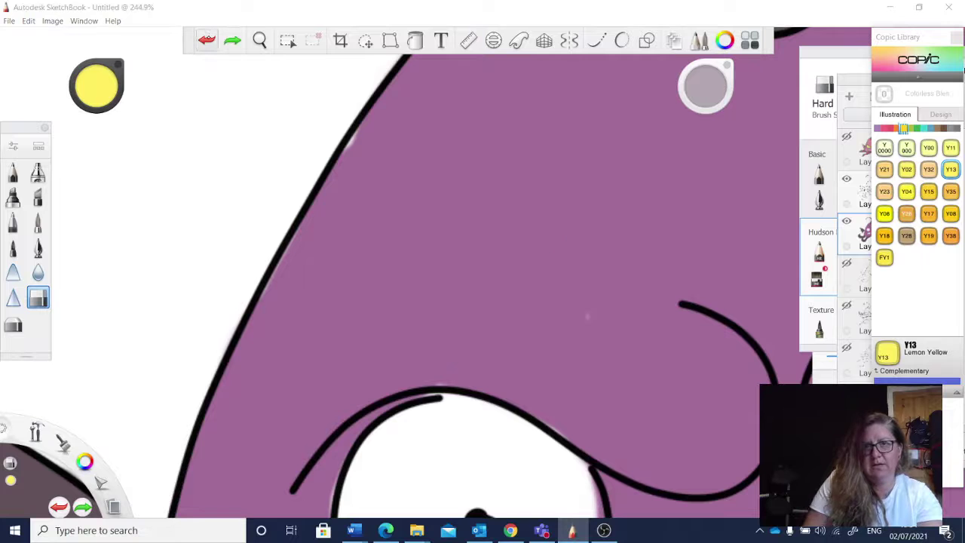
# Erase the aubergine overspill around the left fin's upper webbed section, out to its pointed tip.
pyautogui.press('space')
pyautogui.moveTo(427, 226)
pyautogui.mouseDown()
pyautogui.moveTo(309, 389)
pyautogui.moveTo(630, 99)
pyautogui.moveTo(424, 225)
pyautogui.moveTo(468, 196)
pyautogui.mouseUp()
pyautogui.moveTo(296, 428); pyautogui.dragTo(411, 263)
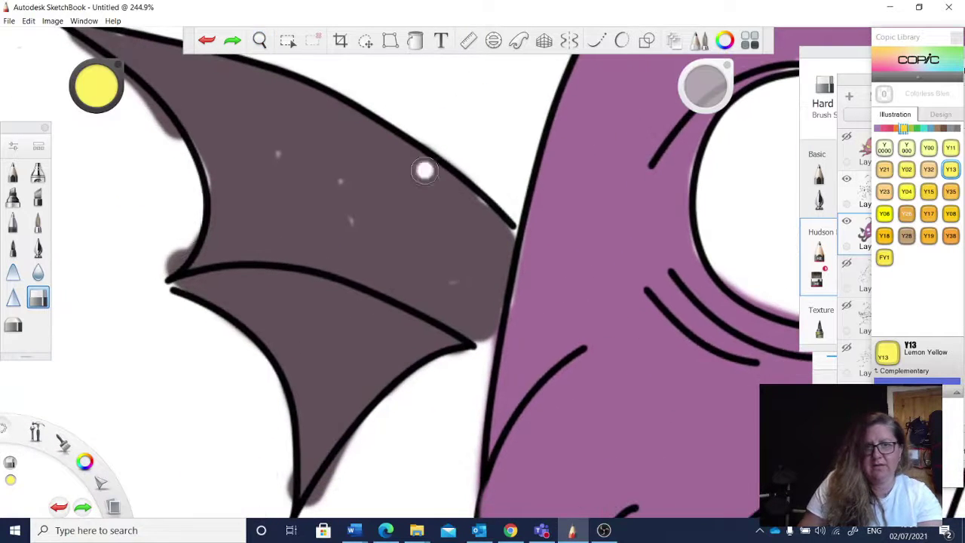
pyautogui.moveTo(189, 242); pyautogui.dragTo(176, 264)
pyautogui.press('space')
pyautogui.moveTo(178, 218); pyautogui.dragTo(201, 322)
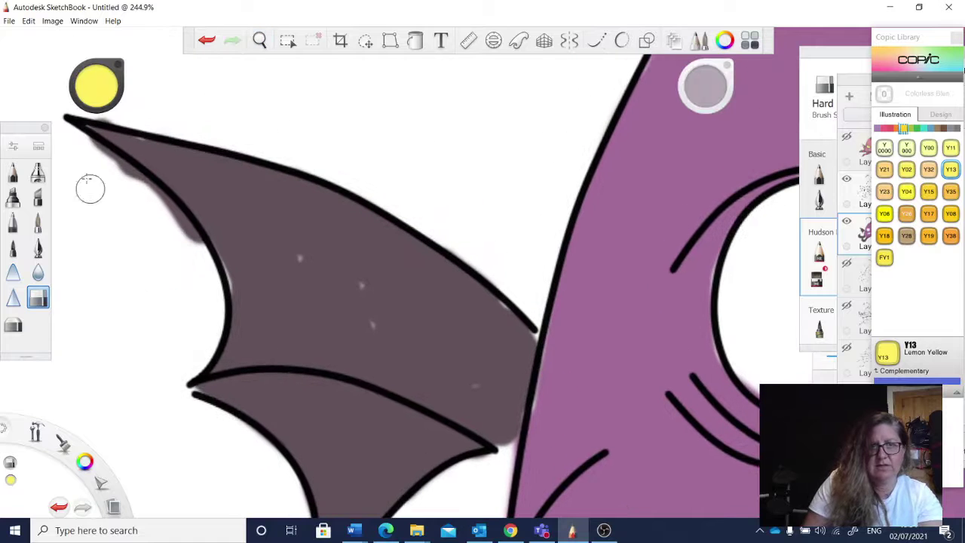
pyautogui.moveTo(76, 145)
pyautogui.mouseDown()
pyautogui.moveTo(154, 191)
pyautogui.moveTo(186, 233)
pyautogui.moveTo(222, 323)
pyautogui.mouseUp()
pyautogui.press('space')
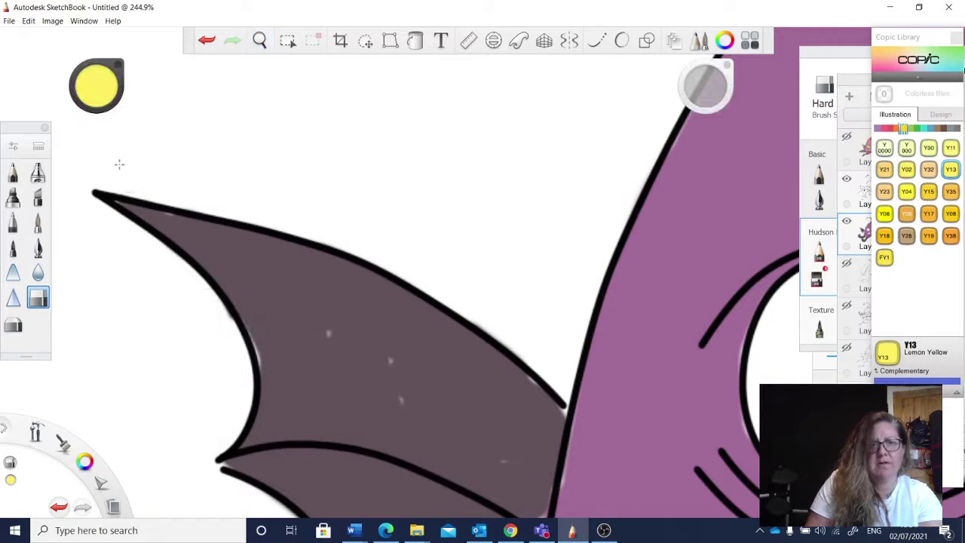
# Erase the aubergine overspill around the left fin's lower webbed section, down to its point.
pyautogui.press('space')
pyautogui.moveTo(350, 498); pyautogui.dragTo(342, 278)
pyautogui.moveTo(418, 453); pyautogui.dragTo(429, 297)
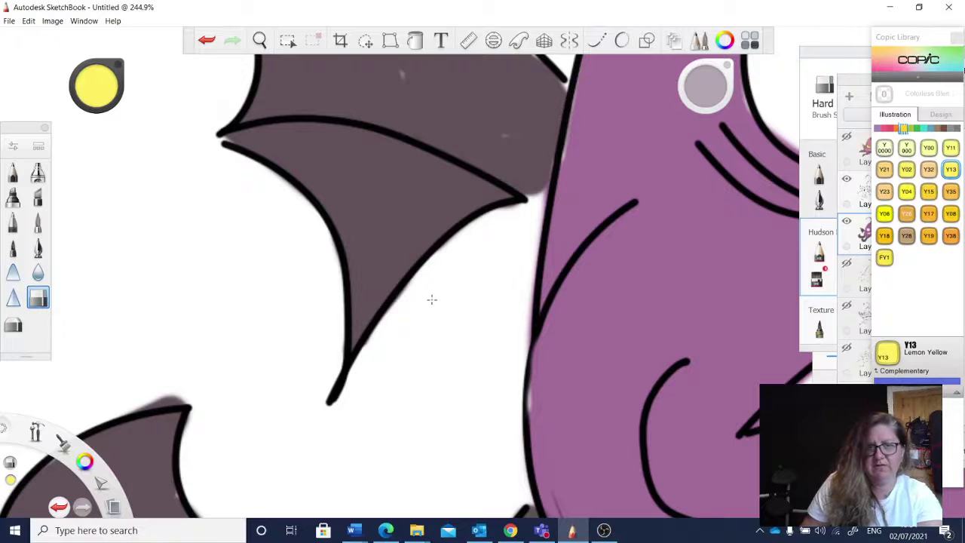
# Erase the aubergine overspill around the rear left tentacle's tip and along its underside.
pyautogui.press('space')
pyautogui.moveTo(331, 430); pyautogui.dragTo(477, 257)
pyautogui.moveTo(328, 218); pyautogui.dragTo(300, 208)
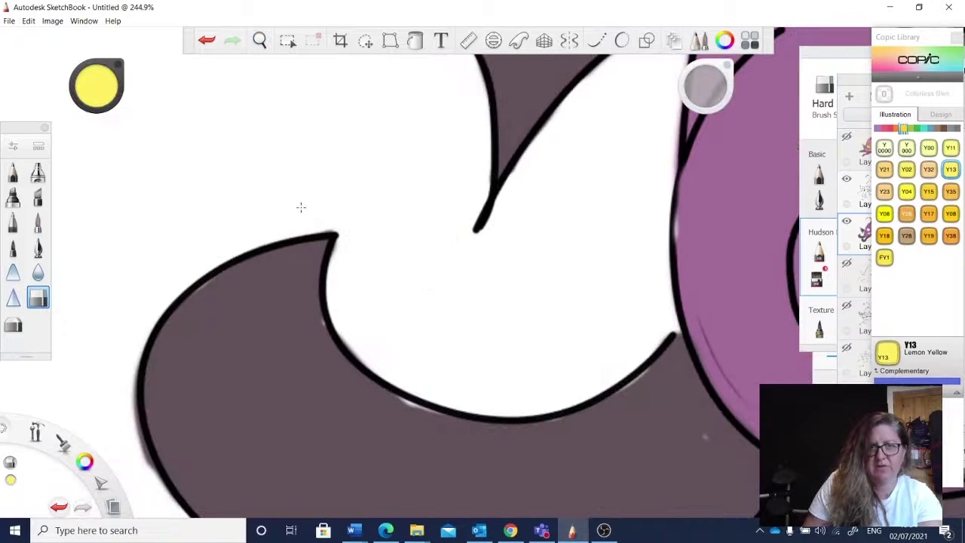
pyautogui.press('space')
pyautogui.moveTo(431, 400); pyautogui.dragTo(322, 128)
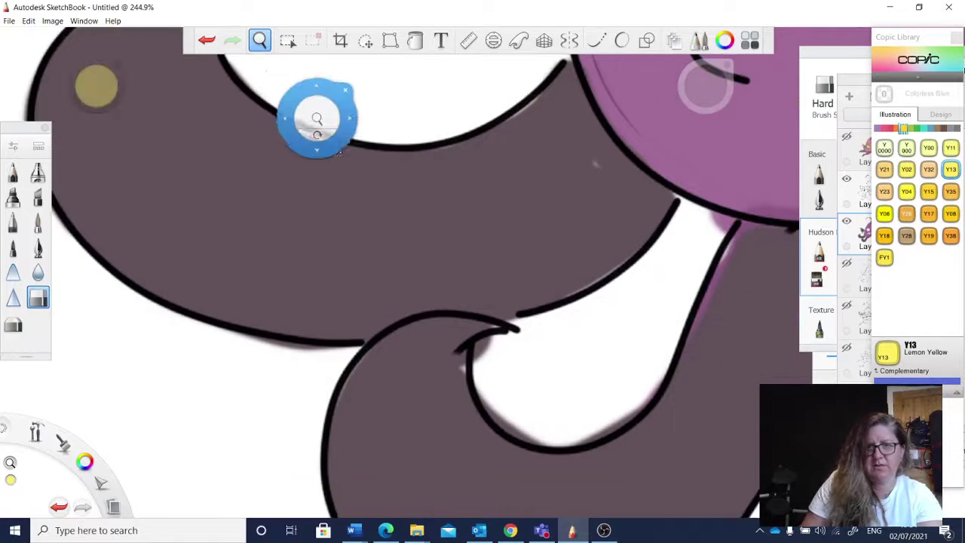
pyautogui.moveTo(483, 354); pyautogui.dragTo(499, 341)
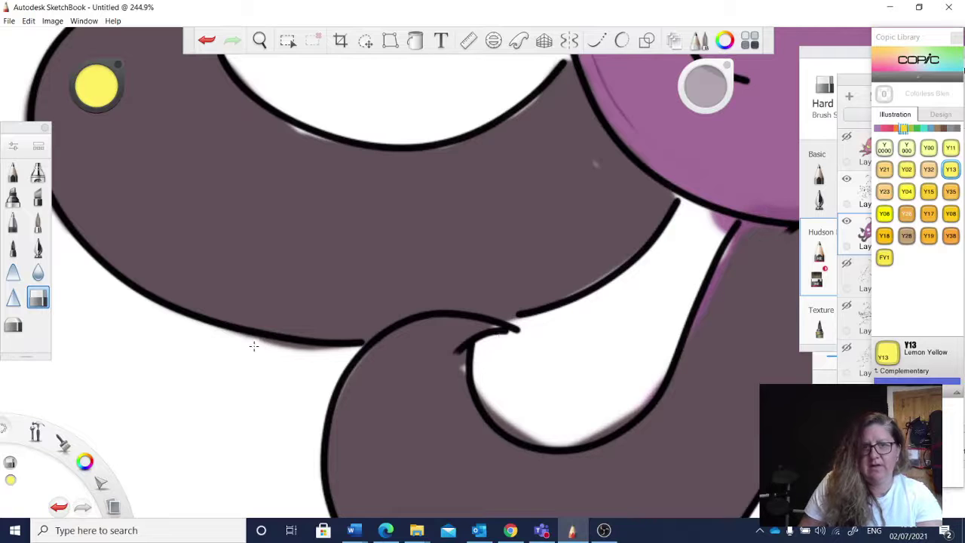
pyautogui.moveTo(254, 347); pyautogui.dragTo(310, 349)
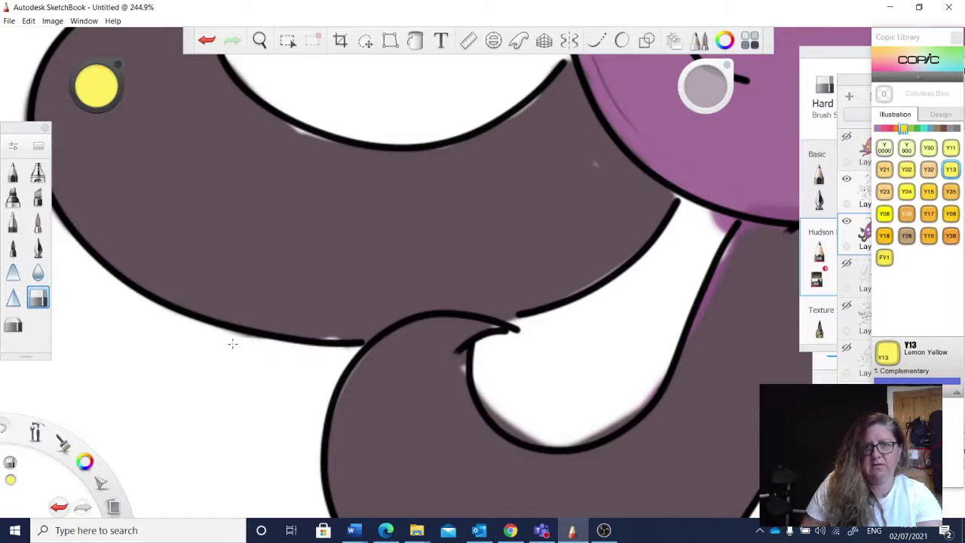
# Erase the overspill beneath the jowl and inside the curl of the front left tentacle.
pyautogui.press('space')
pyautogui.moveTo(615, 368); pyautogui.dragTo(617, 357)
pyautogui.moveTo(717, 224); pyautogui.dragTo(718, 218)
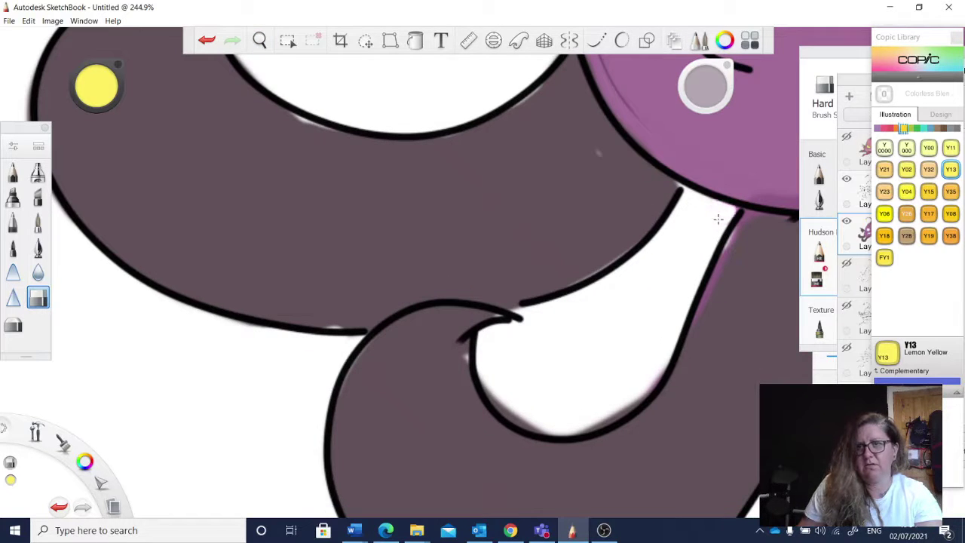
pyautogui.press('space')
pyautogui.moveTo(621, 344); pyautogui.dragTo(567, 272)
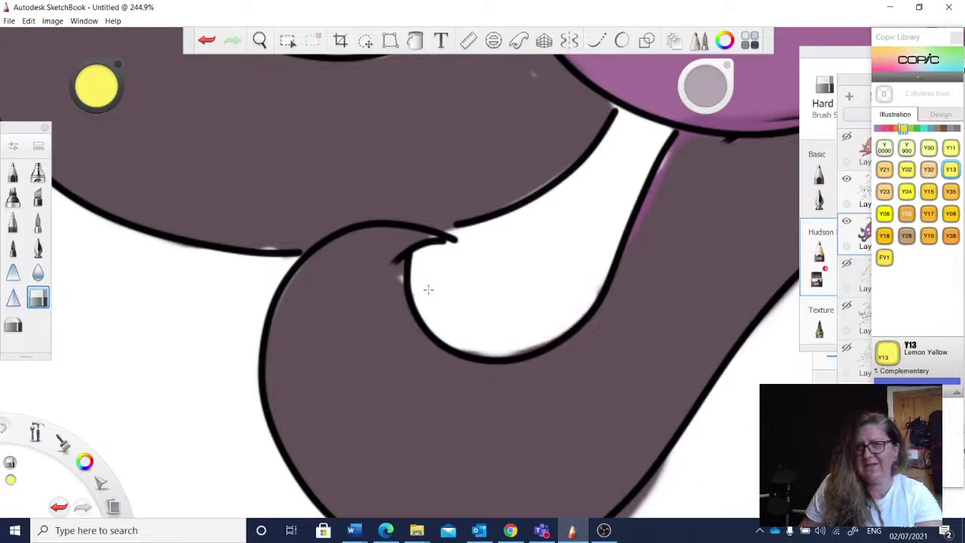
# Erase the aubergine overspill along the outer lower edge of the front left tentacle.
pyautogui.press('space')
pyautogui.moveTo(732, 483); pyautogui.dragTo(683, 303)
pyautogui.moveTo(634, 285); pyautogui.dragTo(567, 357)
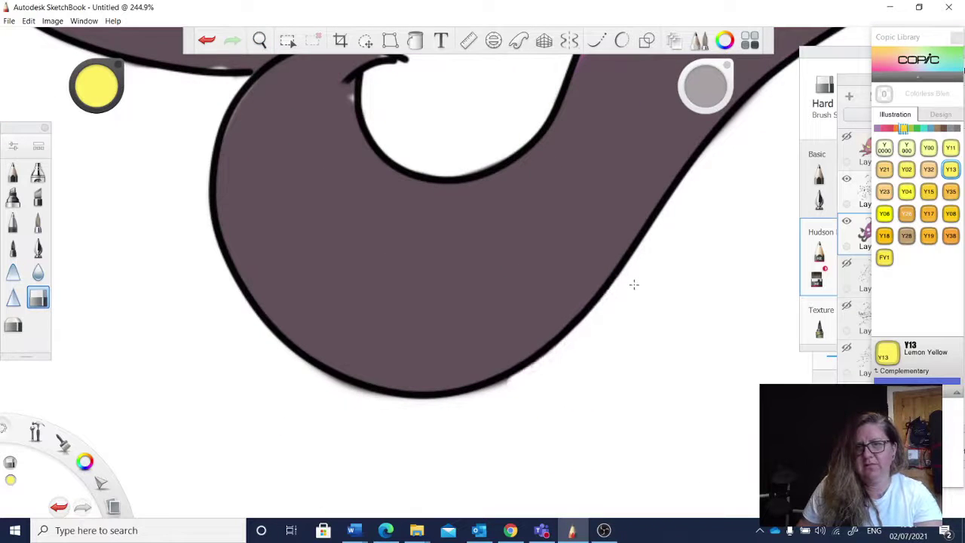
# Erase the colour overspill beneath the body's lower edge, between the two front tentacles.
pyautogui.press('space')
pyautogui.moveTo(588, 392); pyautogui.dragTo(489, 332)
pyautogui.moveTo(353, 206); pyautogui.dragTo(416, 210)
pyautogui.moveTo(523, 226)
pyautogui.mouseDown()
pyautogui.moveTo(556, 223)
pyautogui.moveTo(611, 262)
pyautogui.mouseUp()
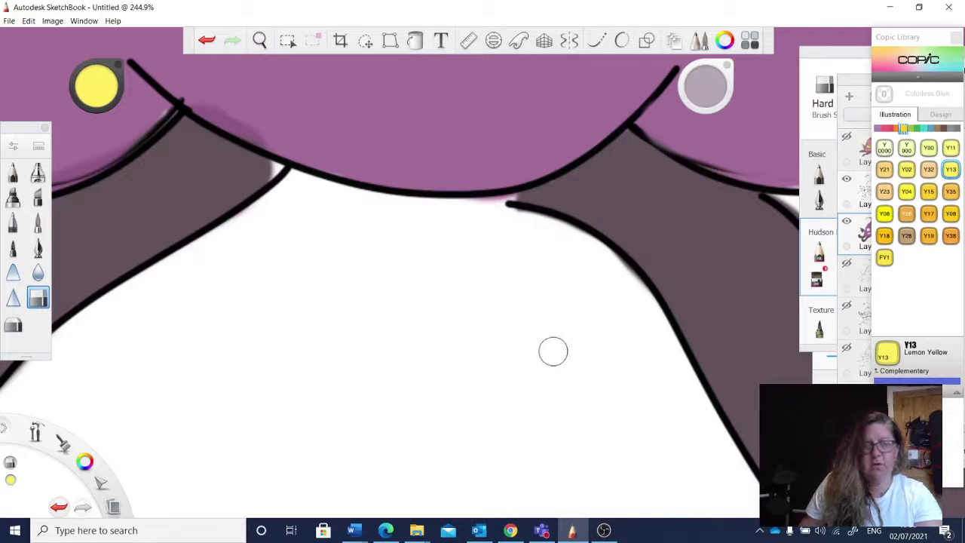
# Erase the aubergine overspill along the upper edge of the front right tentacle, from the body to its bend.
pyautogui.press('space')
pyautogui.moveTo(556, 340); pyautogui.dragTo(294, 281)
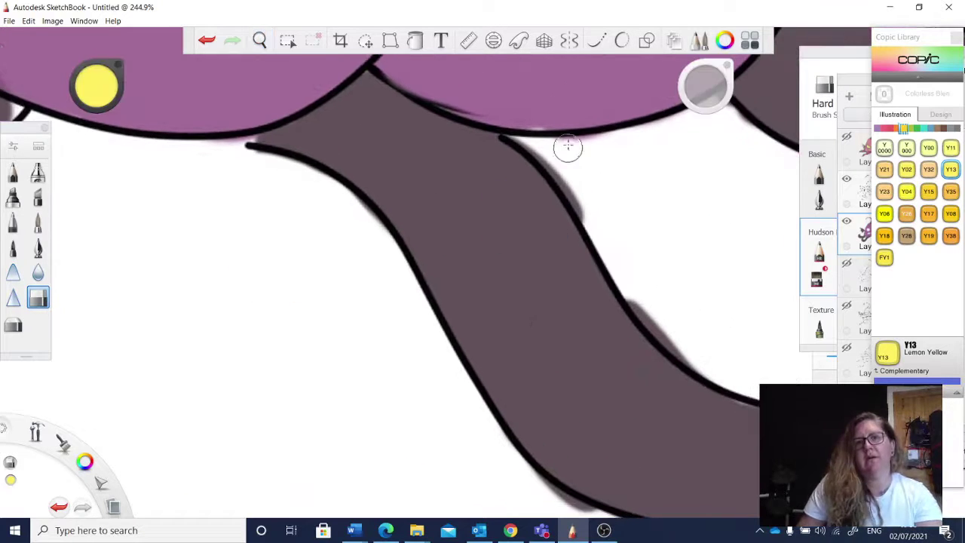
pyautogui.moveTo(536, 144); pyautogui.dragTo(579, 212)
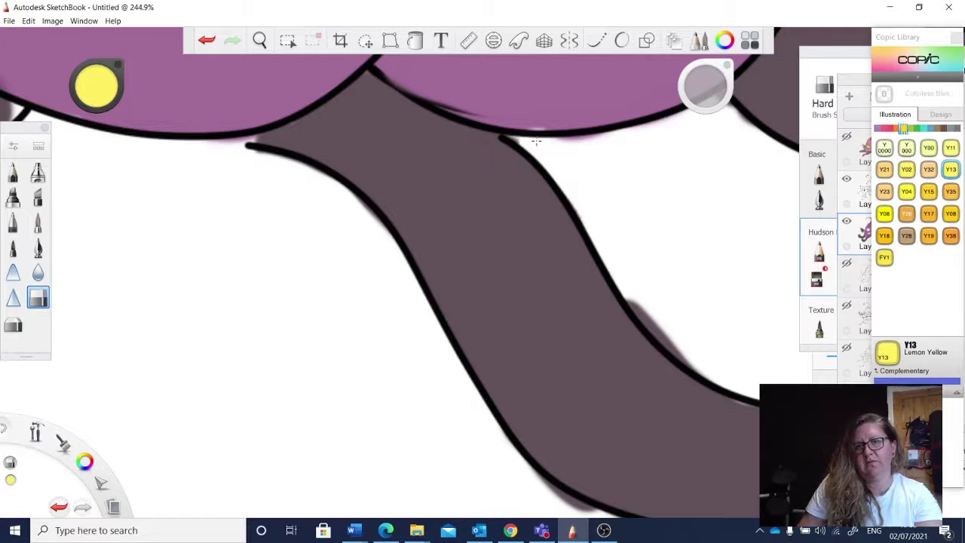
pyautogui.moveTo(617, 294); pyautogui.dragTo(709, 381)
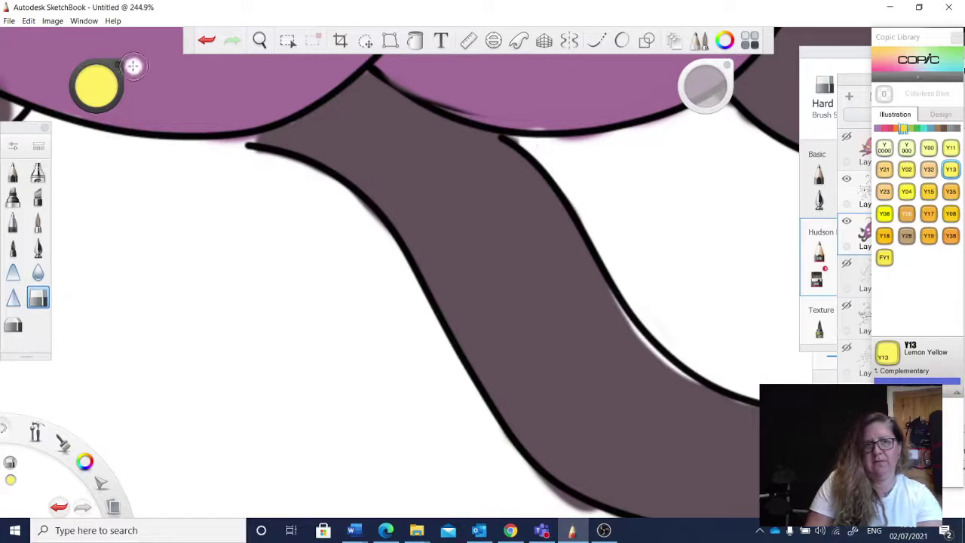
# Repaint the over-erased gap along the front right tentacle's upper edge with the aubergine paintbrush.
pyautogui.click(96, 86)
pyautogui.click(92, 133)
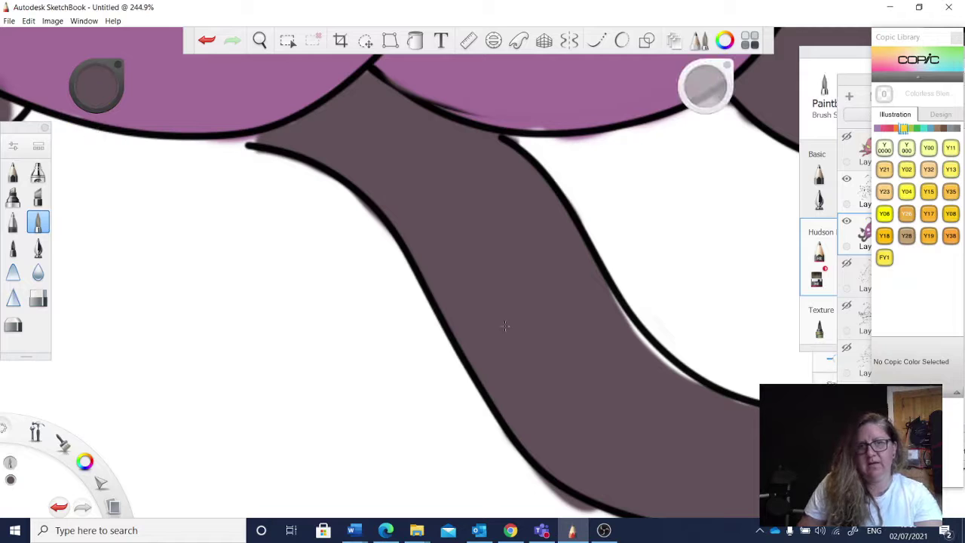
pyautogui.moveTo(608, 291); pyautogui.dragTo(685, 377)
# Erase the aubergine overspill under the front right tentacle's lower bend and inside its curled tip.
pyautogui.press('space')
pyautogui.moveTo(698, 514)
pyautogui.mouseDown()
pyautogui.moveTo(644, 437)
pyautogui.moveTo(607, 337)
pyautogui.mouseUp()
pyautogui.click(38, 297)
pyautogui.press('space')
pyautogui.moveTo(509, 356); pyautogui.dragTo(369, 315)
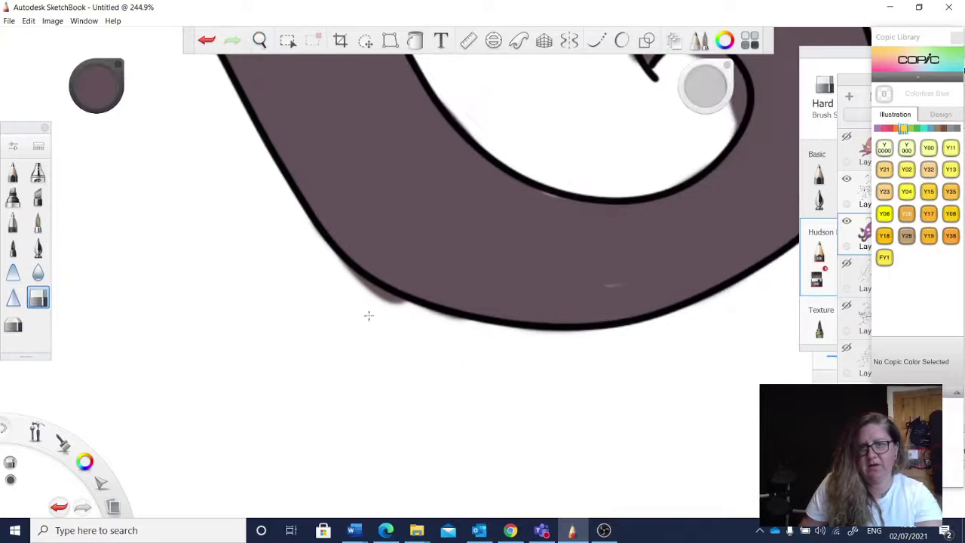
pyautogui.moveTo(351, 281)
pyautogui.mouseDown()
pyautogui.moveTo(389, 303)
pyautogui.moveTo(465, 323)
pyautogui.mouseUp()
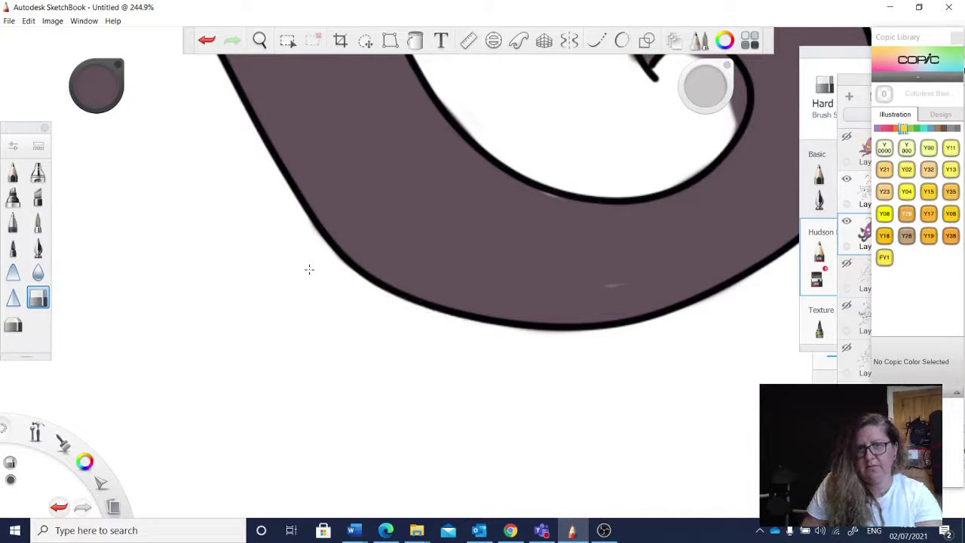
pyautogui.moveTo(711, 336); pyautogui.dragTo(502, 395)
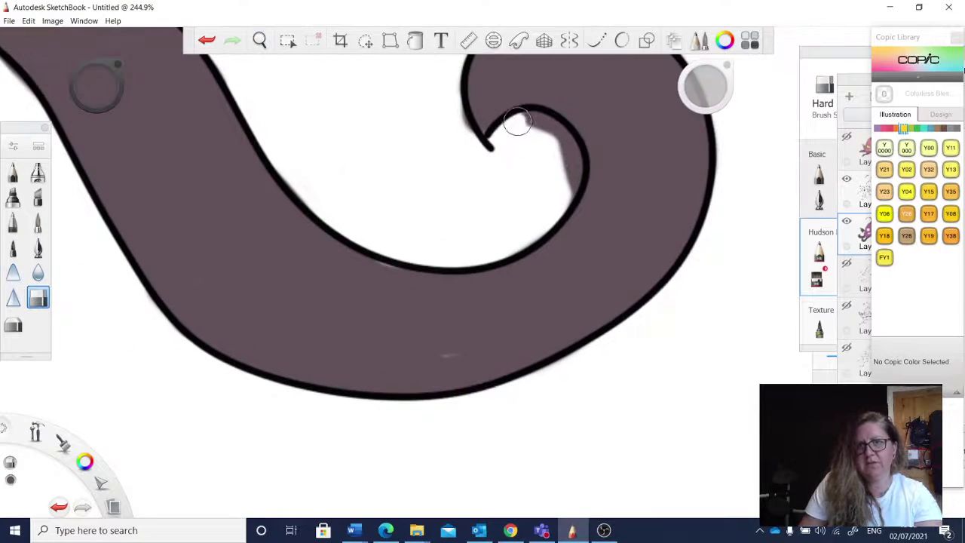
pyautogui.moveTo(519, 124)
pyautogui.mouseDown()
pyautogui.moveTo(541, 123)
pyautogui.moveTo(569, 162)
pyautogui.moveTo(575, 194)
pyautogui.mouseUp()
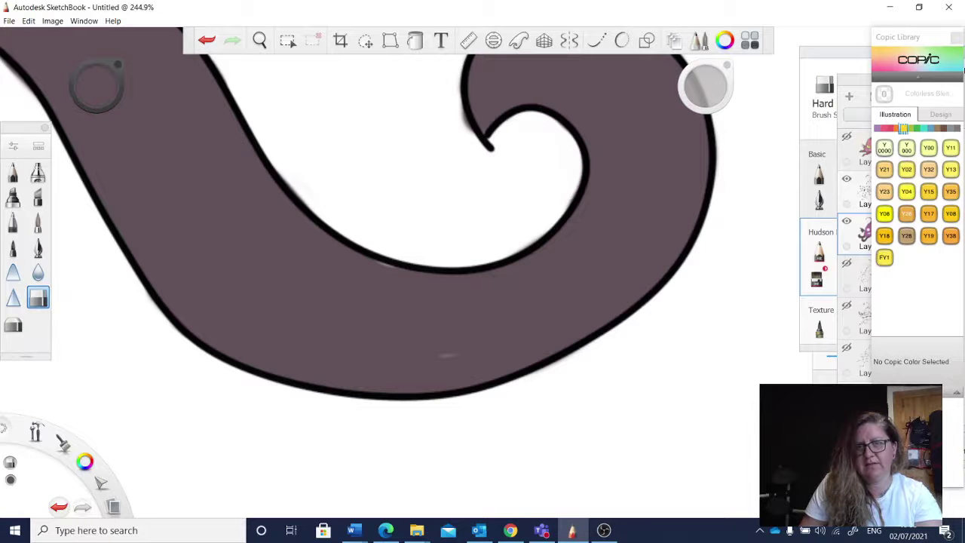
# Erase the aubergine overspill inside the curl and around the outer edge of the rear right tentacle.
pyautogui.press('space')
pyautogui.moveTo(754, 215); pyautogui.dragTo(671, 361)
pyautogui.moveTo(658, 198); pyautogui.dragTo(472, 354)
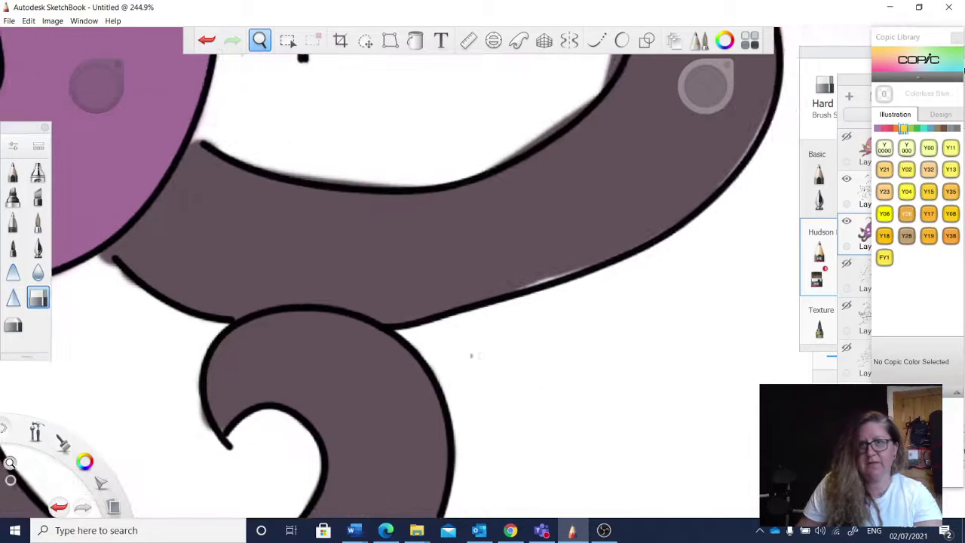
pyautogui.moveTo(754, 150)
pyautogui.mouseDown()
pyautogui.moveTo(672, 246)
pyautogui.moveTo(660, 305)
pyautogui.mouseUp()
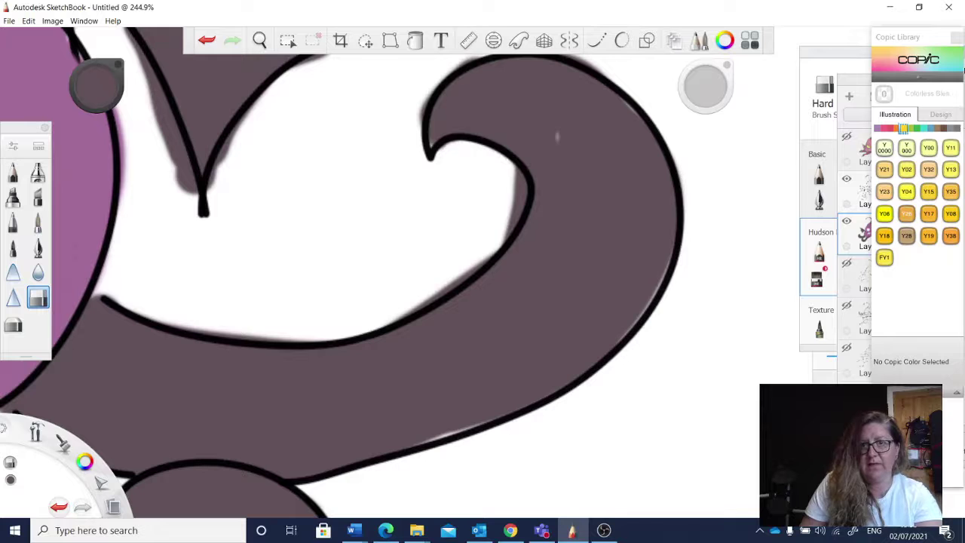
pyautogui.moveTo(513, 164)
pyautogui.mouseDown()
pyautogui.moveTo(505, 235)
pyautogui.moveTo(520, 172)
pyautogui.moveTo(417, 301)
pyautogui.mouseUp()
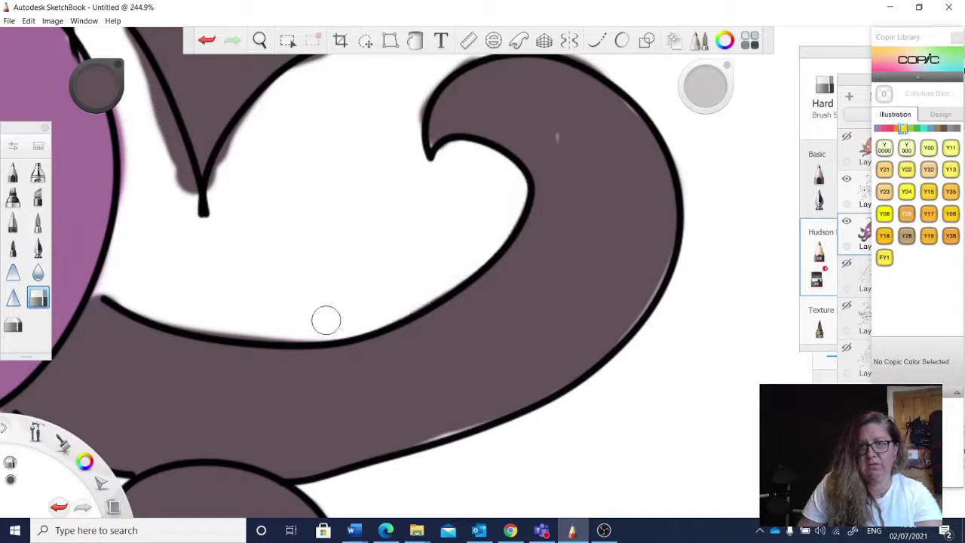
pyautogui.moveTo(501, 210)
pyautogui.mouseDown()
pyautogui.moveTo(472, 227)
pyautogui.moveTo(382, 329)
pyautogui.mouseUp()
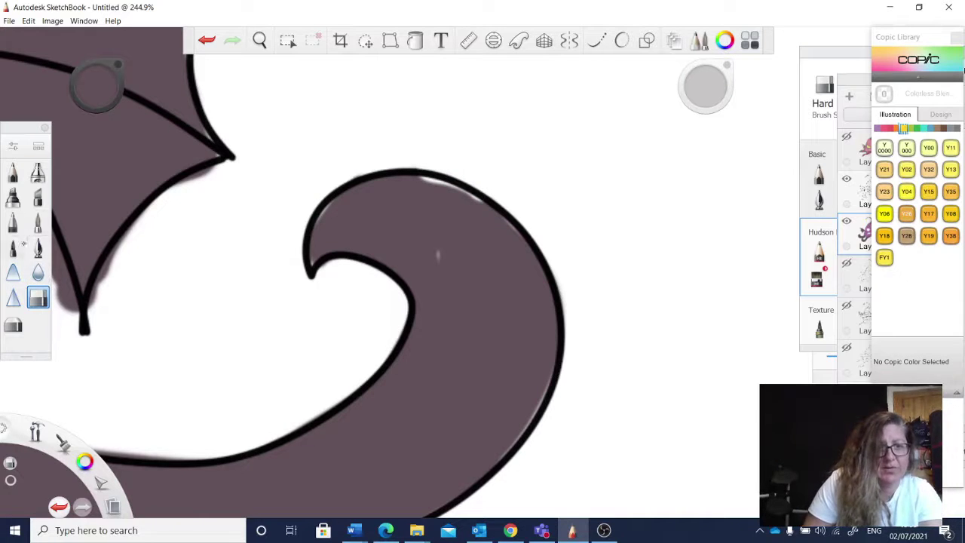
# Fill the white speck and the gaps along the rear right tentacle's outer edge with the aubergine paintbrush.
pyautogui.click(38, 221)
pyautogui.click(96, 84)
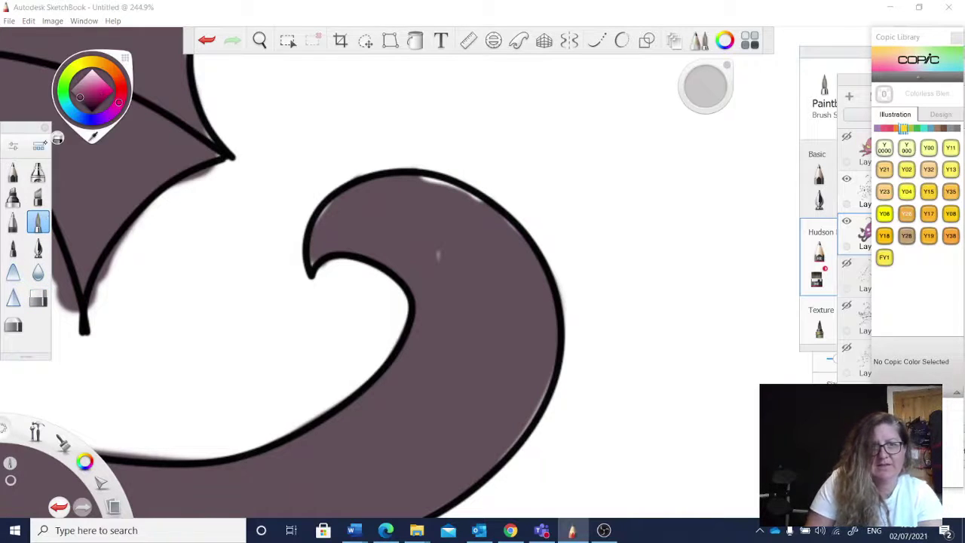
pyautogui.click(93, 137)
pyautogui.click(445, 271)
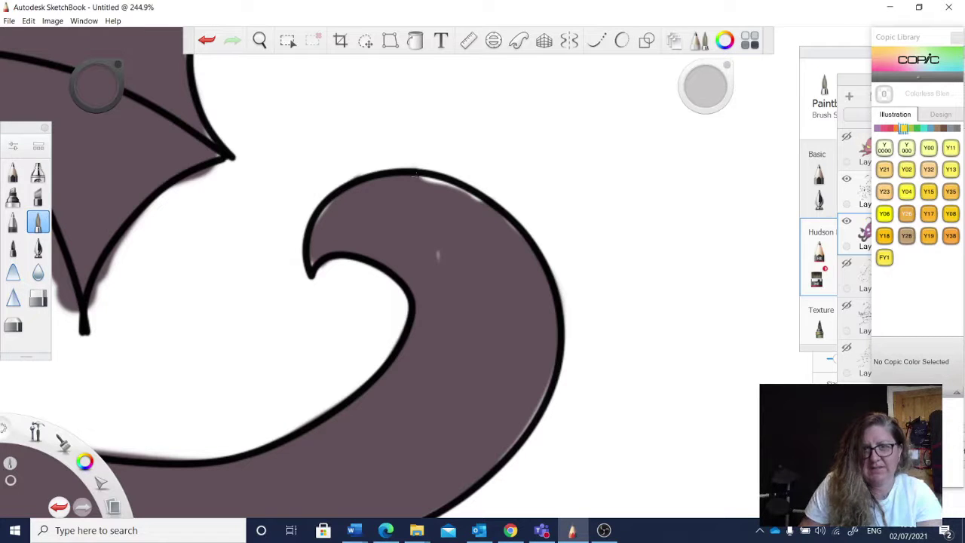
pyautogui.moveTo(416, 175); pyautogui.dragTo(415, 183)
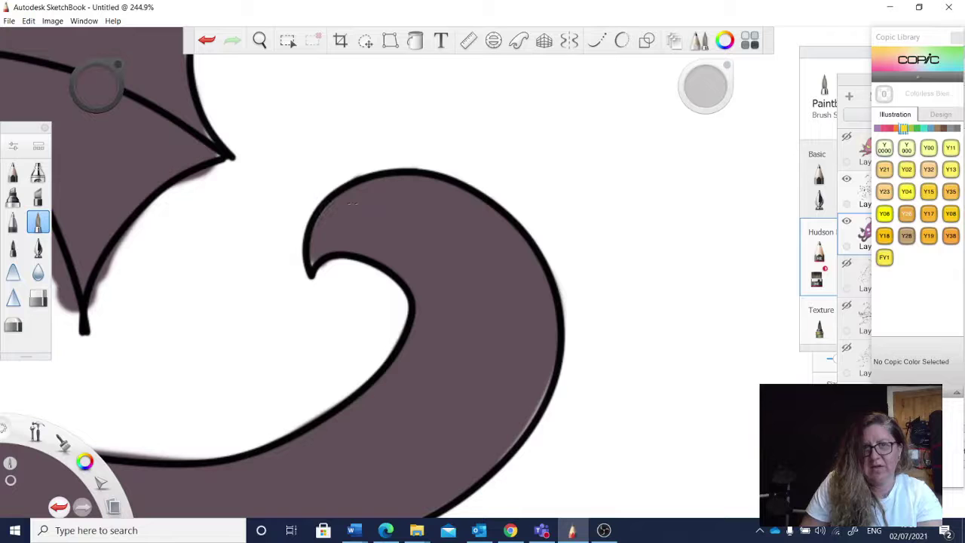
pyautogui.moveTo(552, 368); pyautogui.dragTo(501, 459)
# Erase the aubergine overspill along both sides of the right fin's lowest spike and around its uppermost tip.
pyautogui.press('space')
pyautogui.moveTo(222, 334)
pyautogui.mouseDown()
pyautogui.moveTo(330, 321)
pyautogui.moveTo(478, 330)
pyautogui.mouseUp()
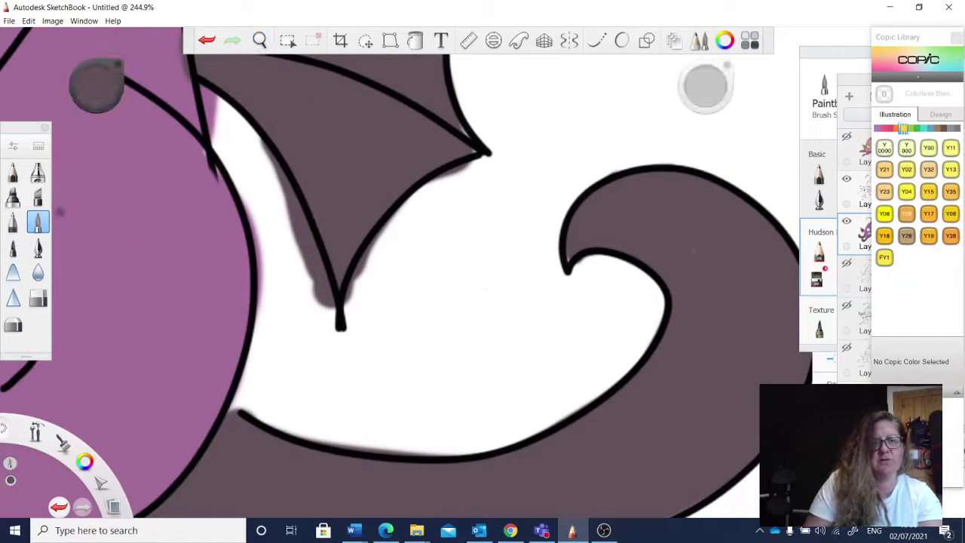
pyautogui.click(37, 297)
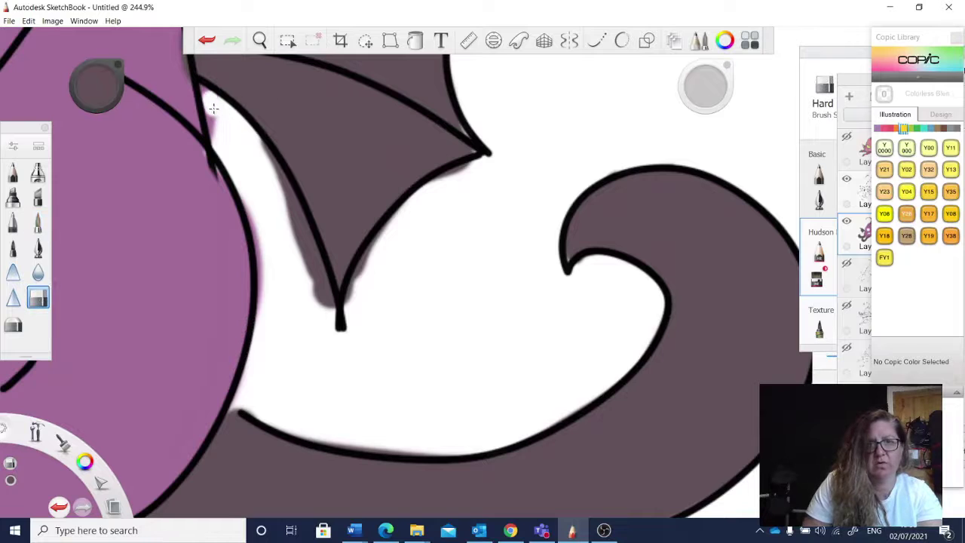
pyautogui.moveTo(275, 159); pyautogui.dragTo(331, 305)
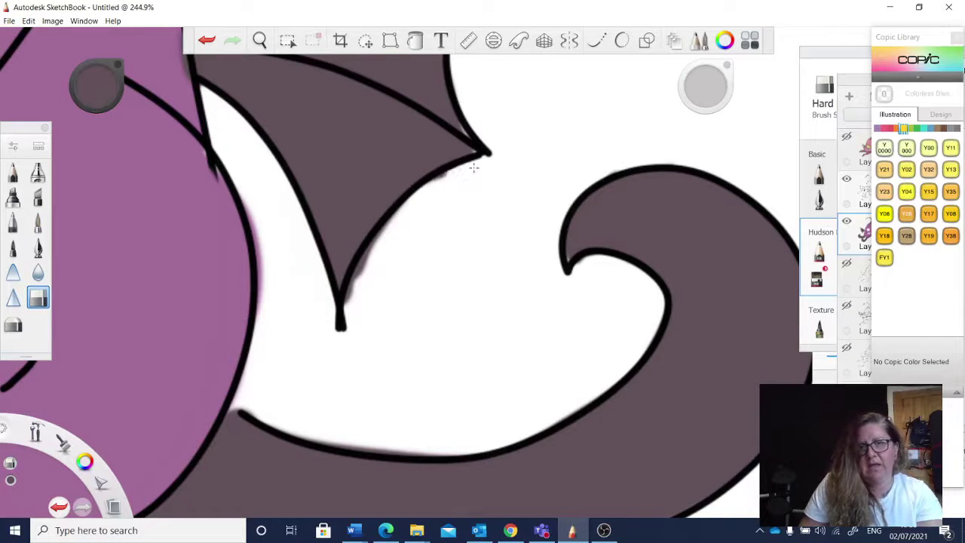
pyautogui.moveTo(474, 167); pyautogui.dragTo(349, 306)
pyautogui.press('space')
pyautogui.moveTo(497, 160)
pyautogui.mouseDown()
pyautogui.moveTo(466, 328)
pyautogui.moveTo(473, 364)
pyautogui.mouseUp()
pyautogui.moveTo(547, 138); pyautogui.dragTo(549, 164)
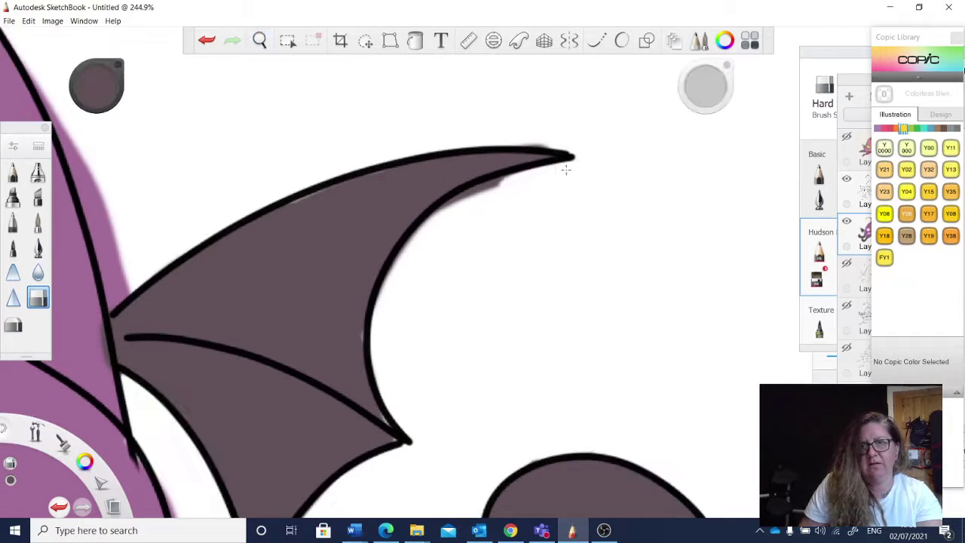
# Erase the lavender overspill outside the body's right outline, from above the fin up to the base of the lure stalk.
pyautogui.press('space')
pyautogui.moveTo(163, 258); pyautogui.dragTo(279, 263)
pyautogui.moveTo(182, 129)
pyautogui.mouseDown()
pyautogui.moveTo(232, 304)
pyautogui.moveTo(220, 201)
pyautogui.mouseUp()
pyautogui.press('space')
pyautogui.moveTo(220, 155); pyautogui.dragTo(290, 298)
pyautogui.moveTo(237, 258); pyautogui.dragTo(204, 187)
pyautogui.press('space')
pyautogui.moveTo(220, 156); pyautogui.dragTo(397, 381)
pyautogui.moveTo(256, 151)
pyautogui.mouseDown()
pyautogui.moveTo(471, 283)
pyautogui.moveTo(404, 254)
pyautogui.moveTo(400, 242)
pyautogui.mouseUp()
# Erase the lavender overspill inside both eyes and along the mouth's upper edge beside the tooth.
pyautogui.press('space')
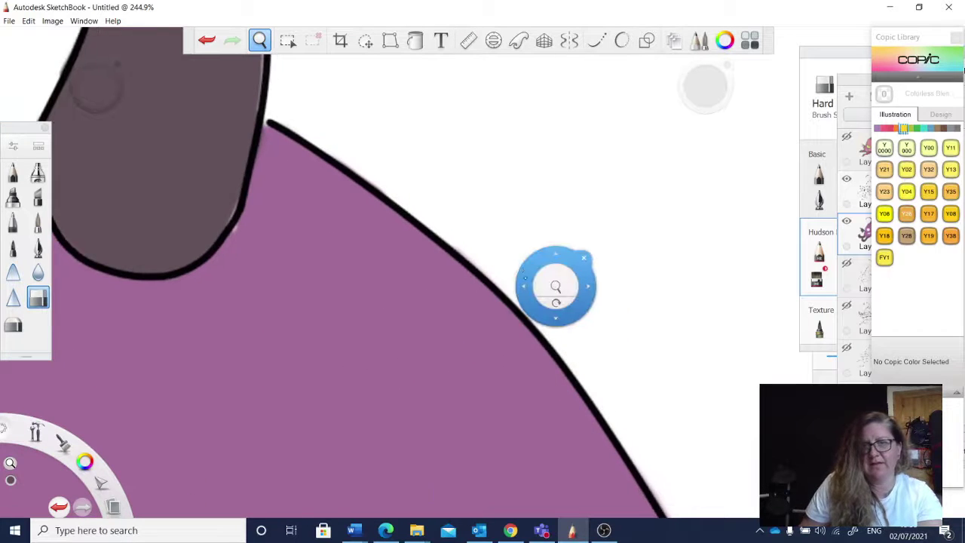
pyautogui.moveTo(558, 281)
pyautogui.mouseDown()
pyautogui.moveTo(482, 354)
pyautogui.moveTo(525, 285)
pyautogui.moveTo(544, 126)
pyautogui.moveTo(490, 171)
pyautogui.moveTo(520, 125)
pyautogui.mouseUp()
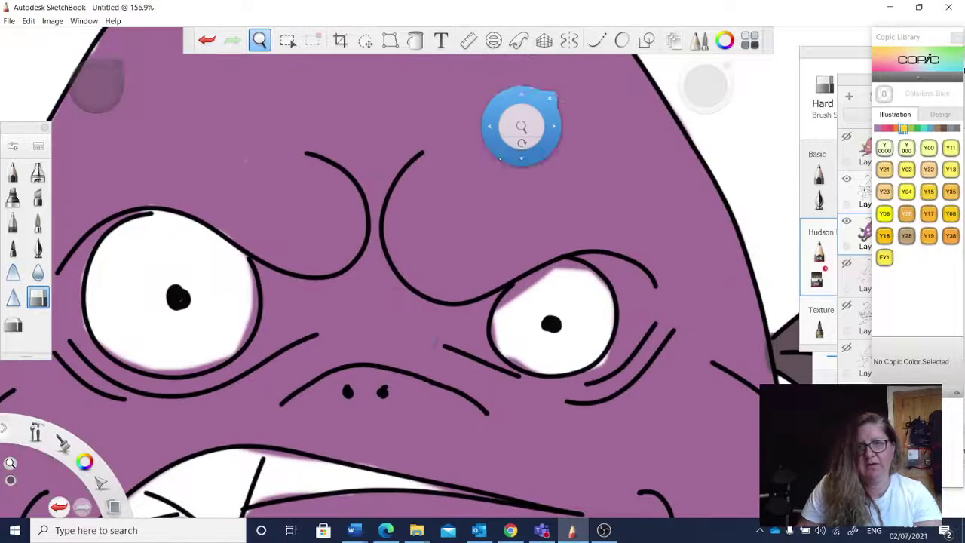
pyautogui.moveTo(381, 356); pyautogui.dragTo(469, 214)
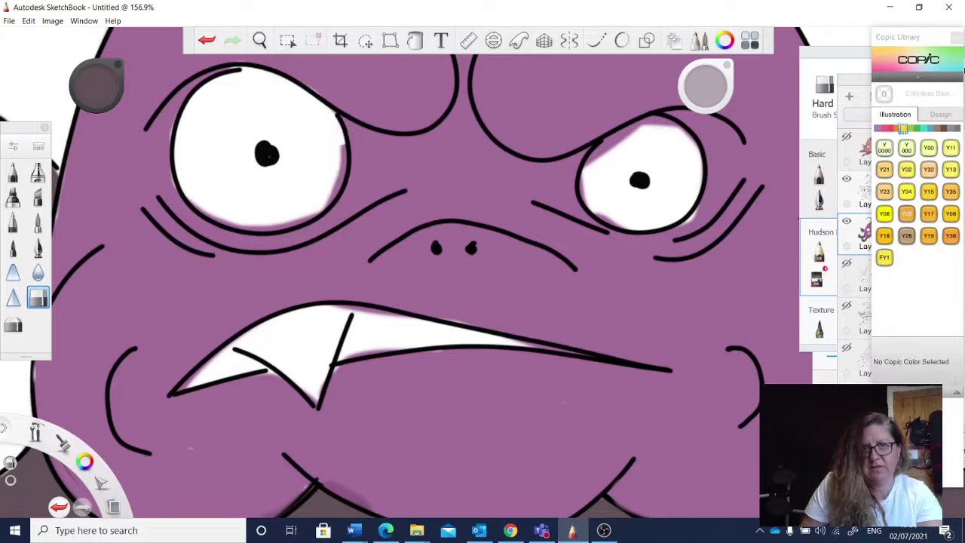
pyautogui.moveTo(349, 137); pyautogui.dragTo(336, 187)
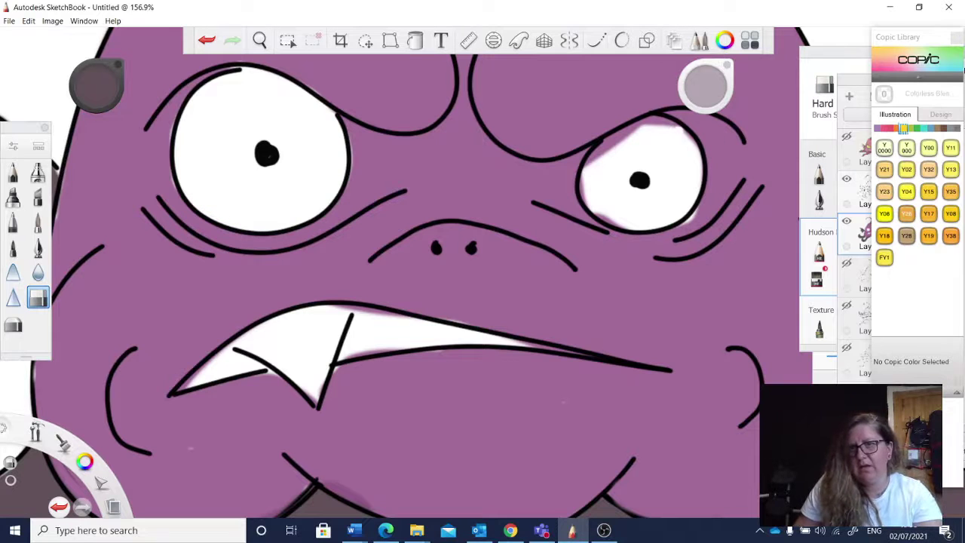
pyautogui.moveTo(643, 119); pyautogui.dragTo(591, 160)
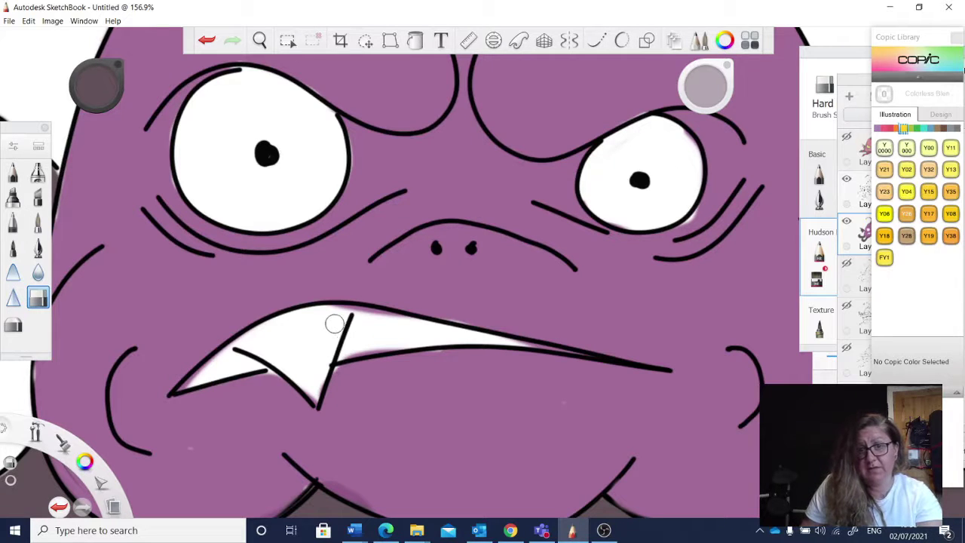
pyautogui.moveTo(343, 308); pyautogui.dragTo(401, 316)
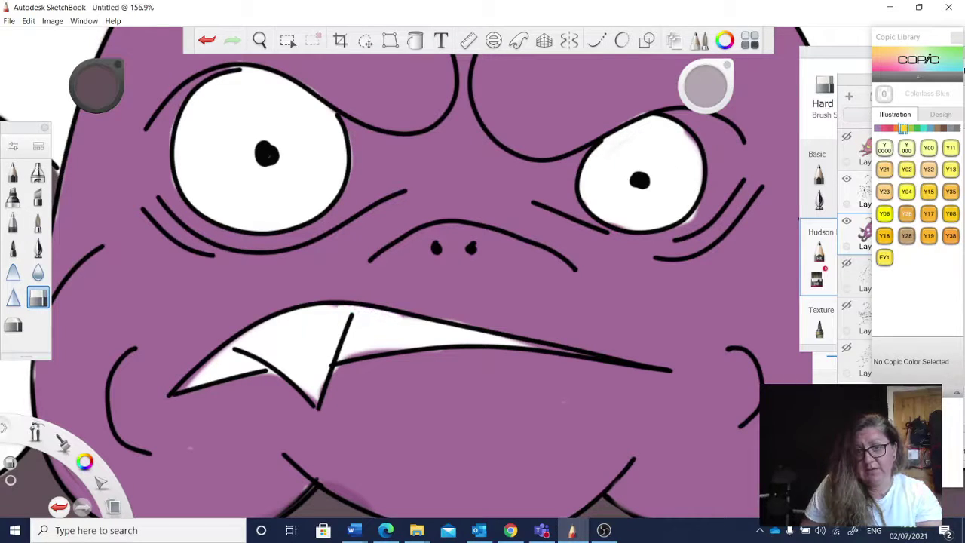
# Erase the purple overspill inside the mouth's lower edge and sample the purple of the face with the colour picker.
pyautogui.moveTo(345, 356); pyautogui.dragTo(406, 349)
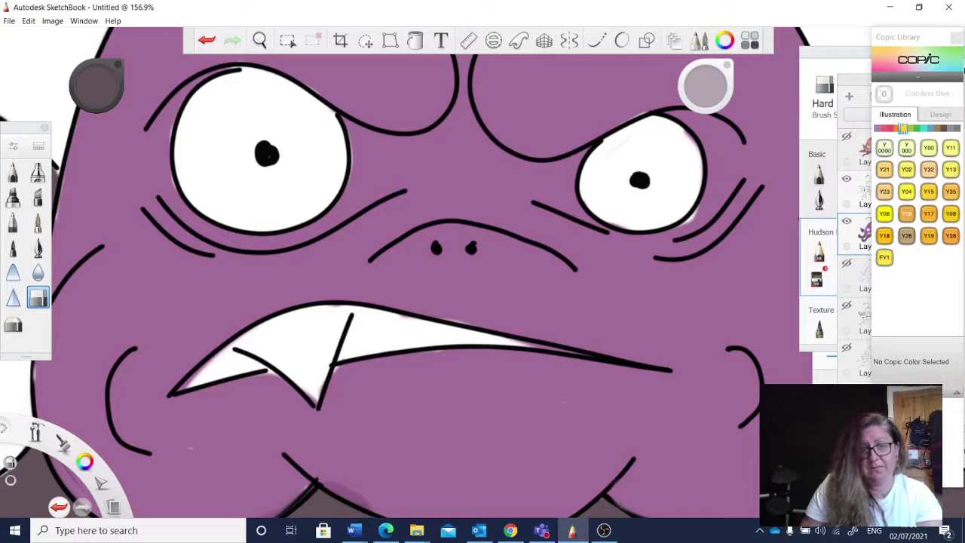
pyautogui.click(96, 86)
pyautogui.click(93, 137)
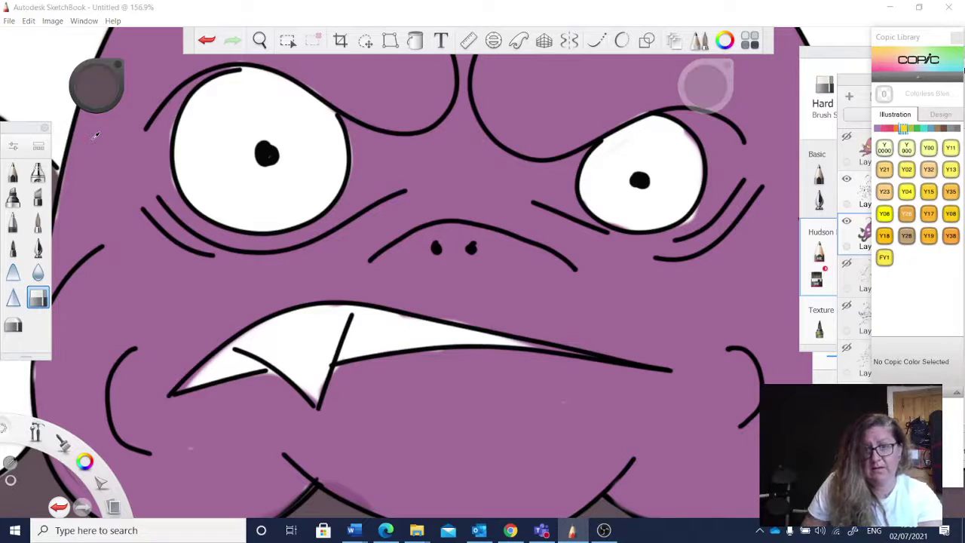
pyautogui.click(344, 377)
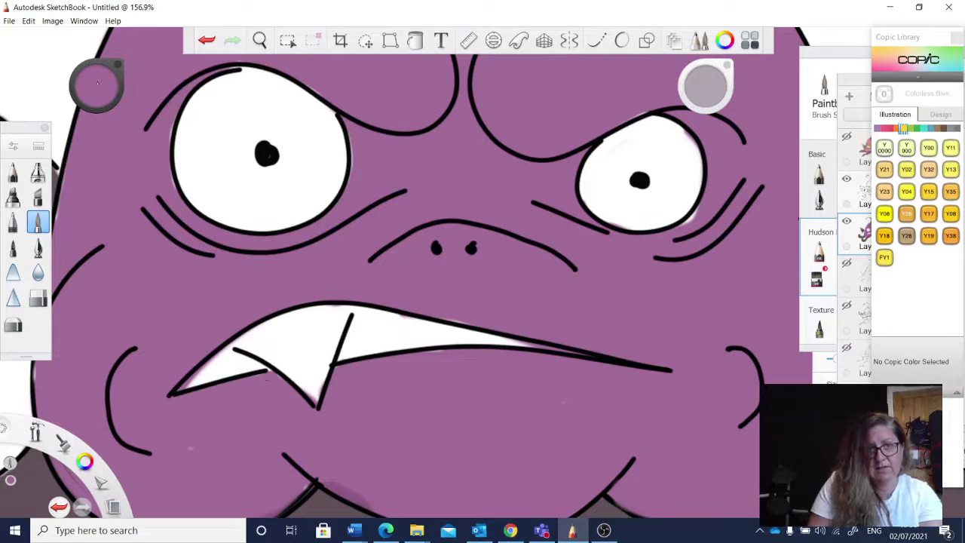
# Darken the brush colour to black and paint the mouth opening to the left of the tooth.
pyautogui.moveTo(97, 86); pyautogui.dragTo(96, 162)
pyautogui.moveTo(227, 367)
pyautogui.mouseDown()
pyautogui.moveTo(202, 378)
pyautogui.moveTo(236, 350)
pyautogui.moveTo(267, 368)
pyautogui.moveTo(200, 371)
pyautogui.moveTo(178, 389)
pyautogui.moveTo(246, 365)
pyautogui.mouseUp()
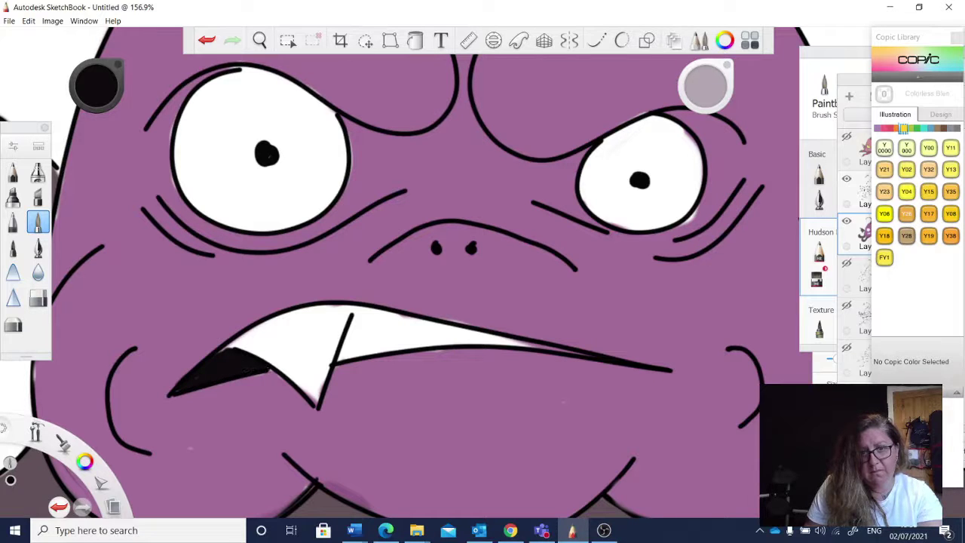
pyautogui.moveTo(246, 347); pyautogui.dragTo(226, 348)
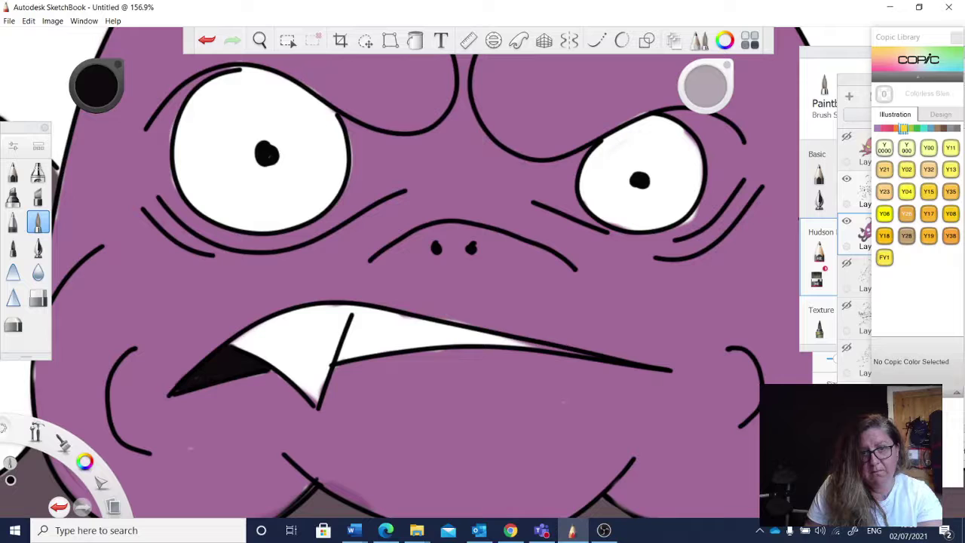
# Paint the mouth opening to the right of the tooth black, adjusting the brush size to reach the narrow corner.
pyautogui.moveTo(361, 322)
pyautogui.mouseDown()
pyautogui.moveTo(353, 308)
pyautogui.moveTo(365, 310)
pyautogui.mouseUp()
pyautogui.moveTo(705, 86); pyautogui.dragTo(701, 82)
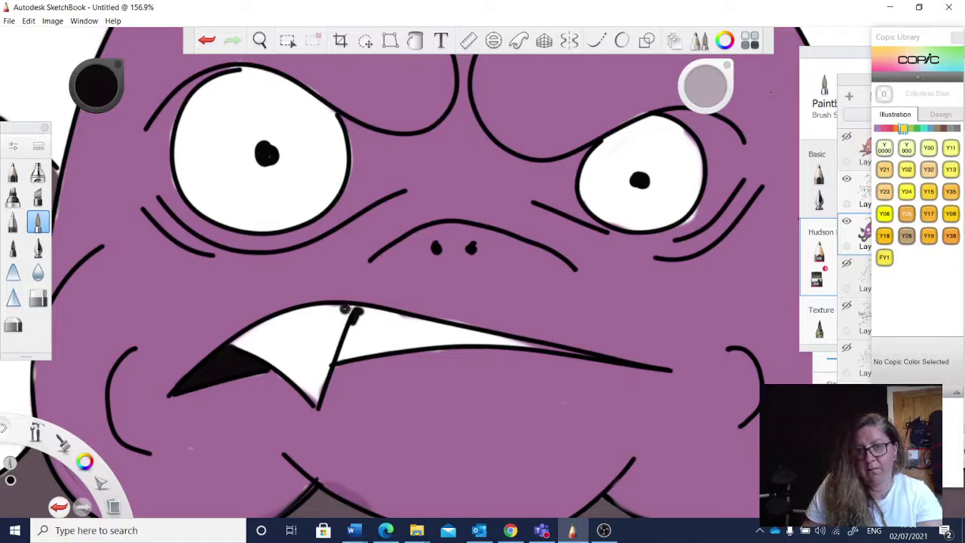
pyautogui.moveTo(362, 310)
pyautogui.mouseDown()
pyautogui.moveTo(341, 357)
pyautogui.moveTo(381, 326)
pyautogui.moveTo(365, 311)
pyautogui.moveTo(432, 332)
pyautogui.mouseUp()
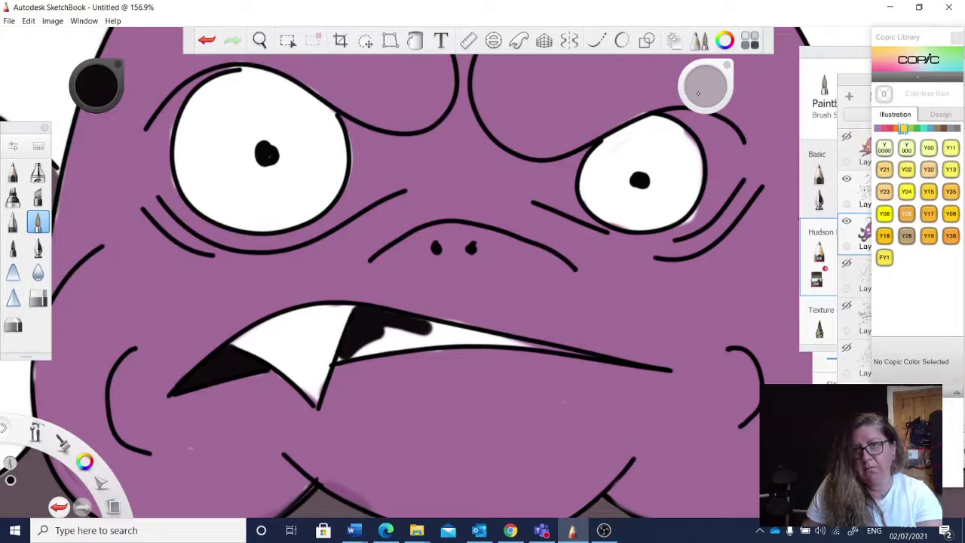
pyautogui.moveTo(705, 85); pyautogui.dragTo(709, 89)
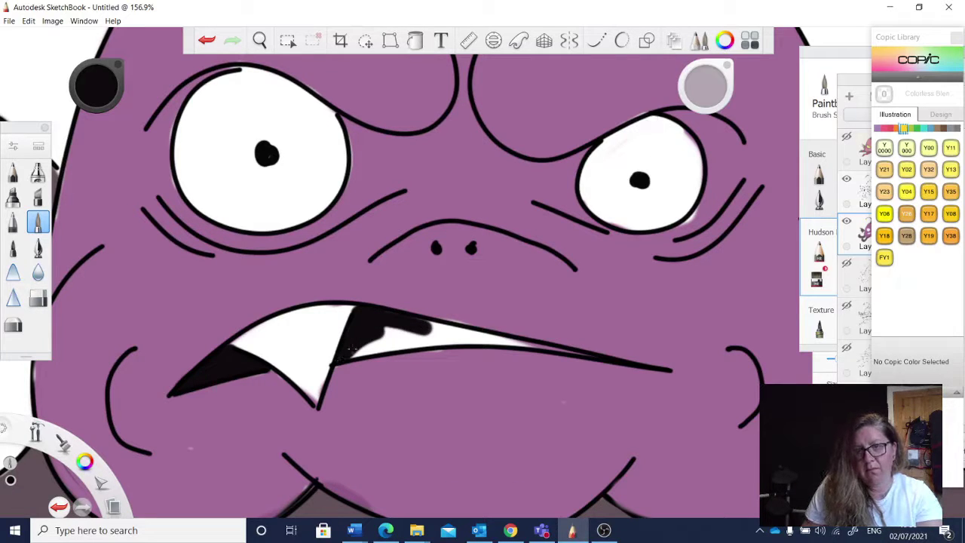
pyautogui.moveTo(351, 348)
pyautogui.mouseDown()
pyautogui.moveTo(448, 327)
pyautogui.moveTo(506, 339)
pyautogui.moveTo(353, 352)
pyautogui.moveTo(458, 343)
pyautogui.mouseUp()
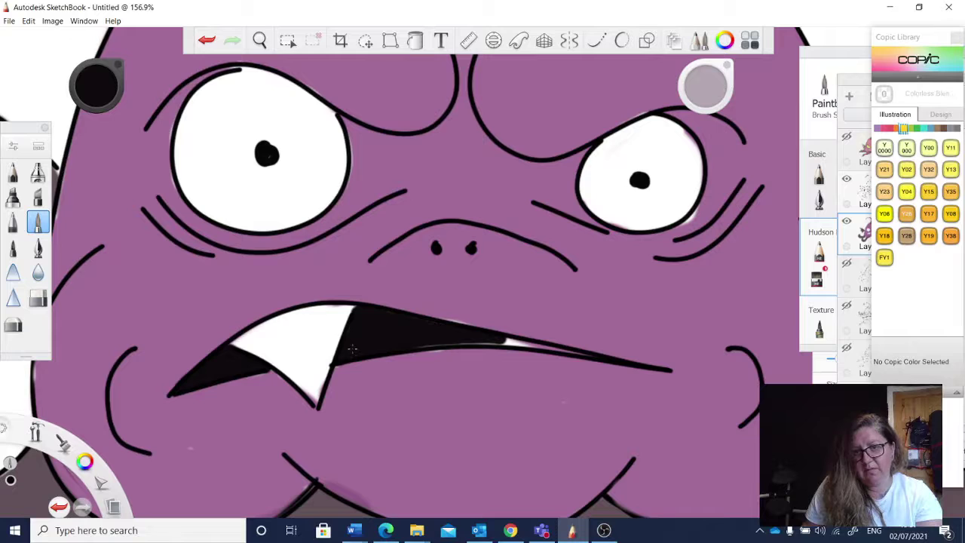
pyautogui.moveTo(351, 348); pyautogui.dragTo(523, 341)
pyautogui.moveTo(707, 85); pyautogui.dragTo(716, 83)
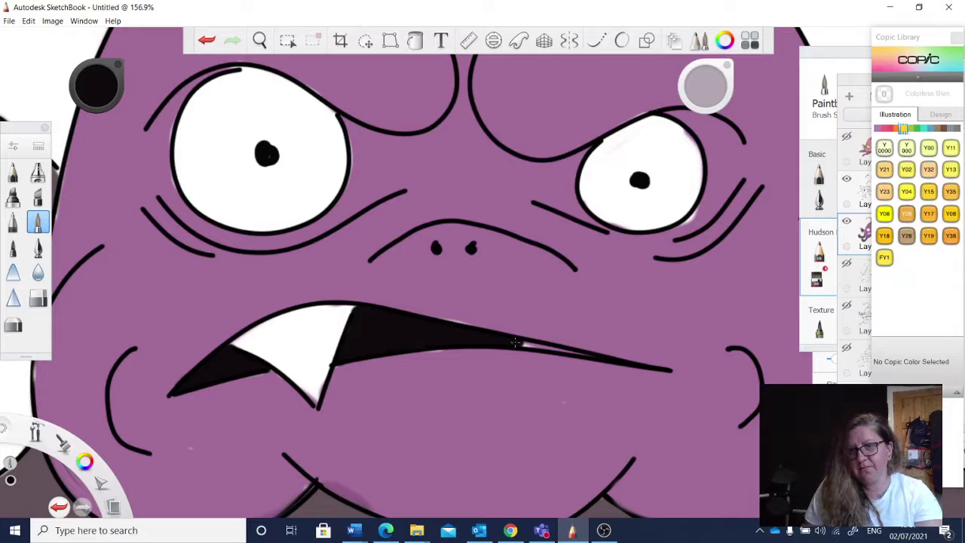
pyautogui.moveTo(516, 343); pyautogui.dragTo(561, 349)
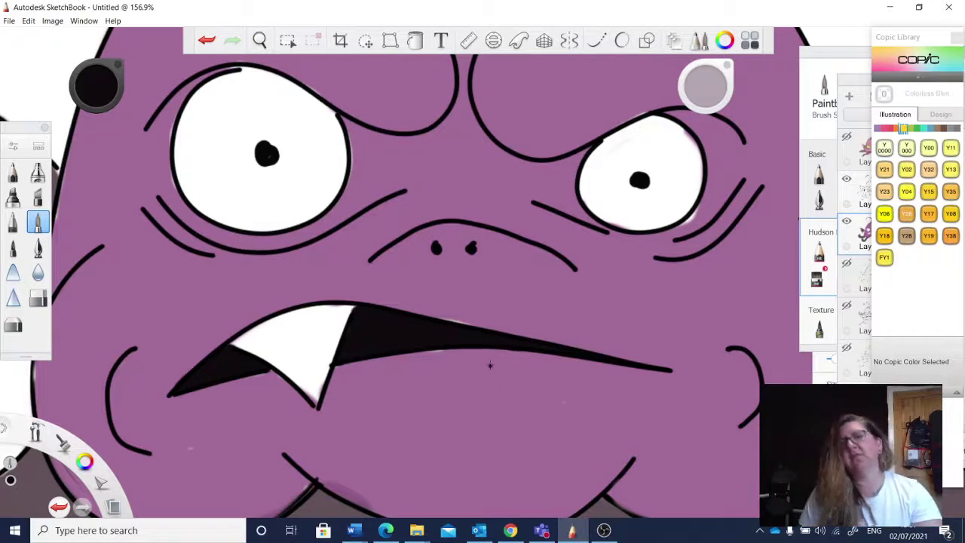
pyautogui.press('space')
pyautogui.moveTo(436, 315); pyautogui.dragTo(377, 429)
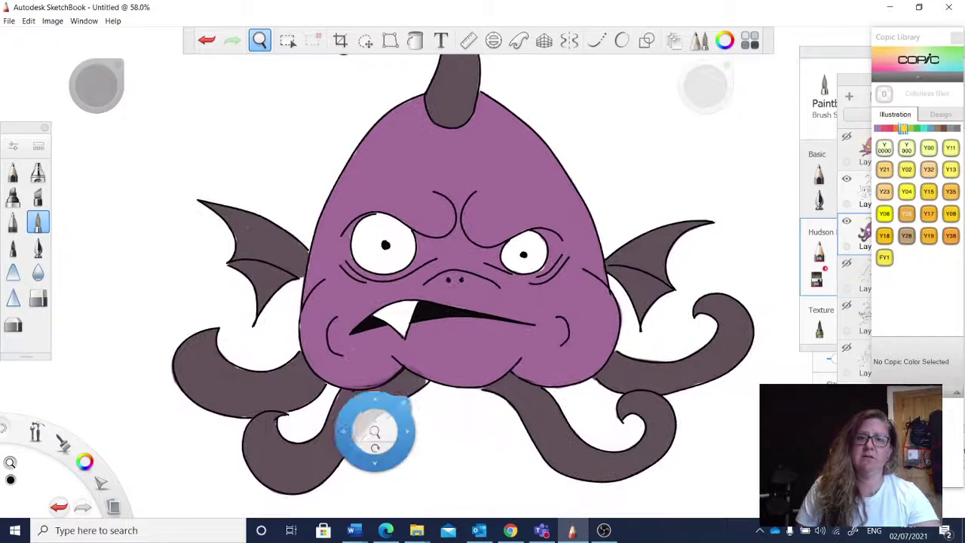
pyautogui.moveTo(563, 357)
pyautogui.mouseDown()
pyautogui.moveTo(543, 336)
pyautogui.moveTo(540, 370)
pyautogui.mouseUp()
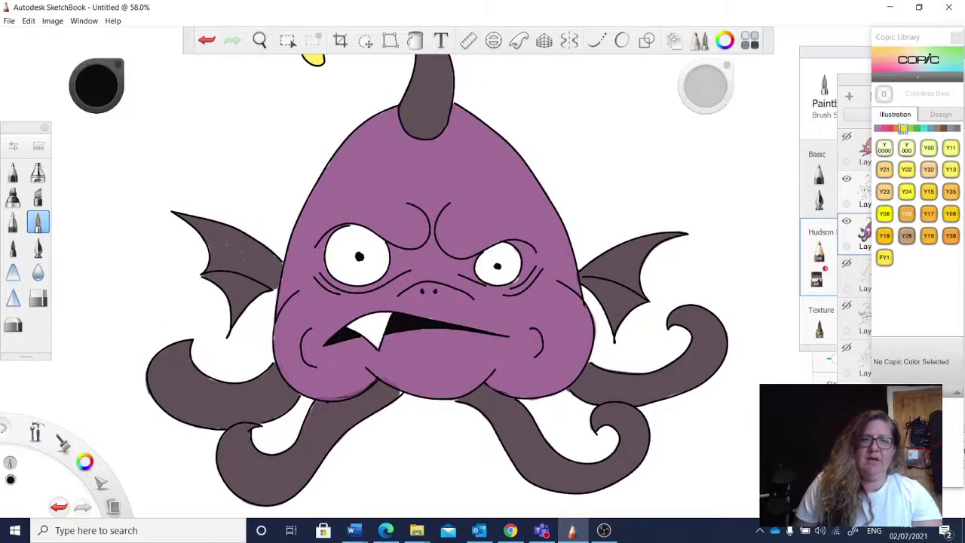
pyautogui.click(37, 172)
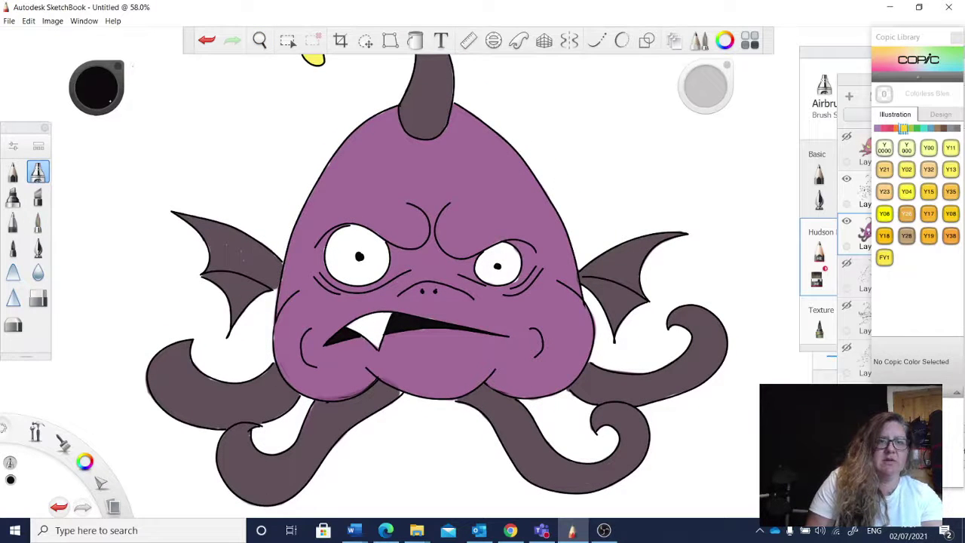
pyautogui.click(96, 85)
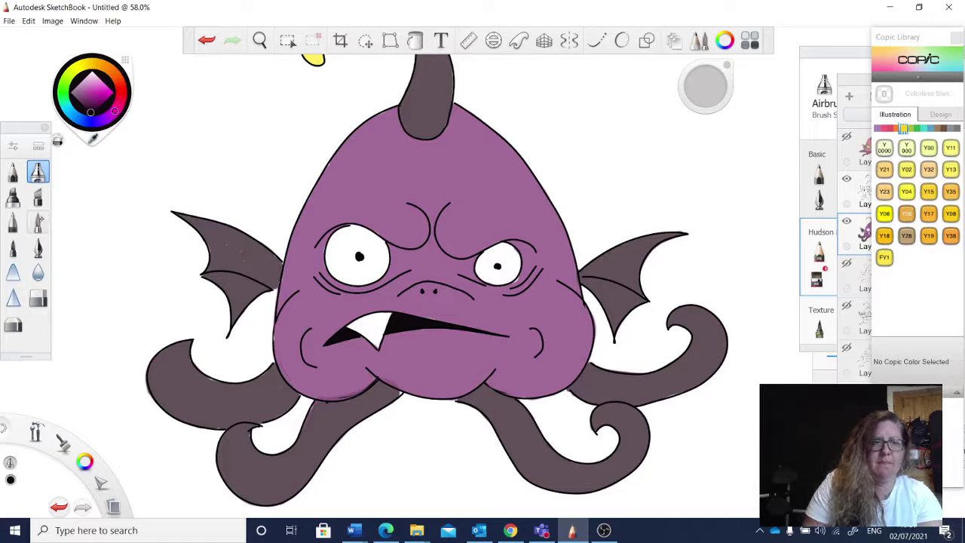
pyautogui.press('space')
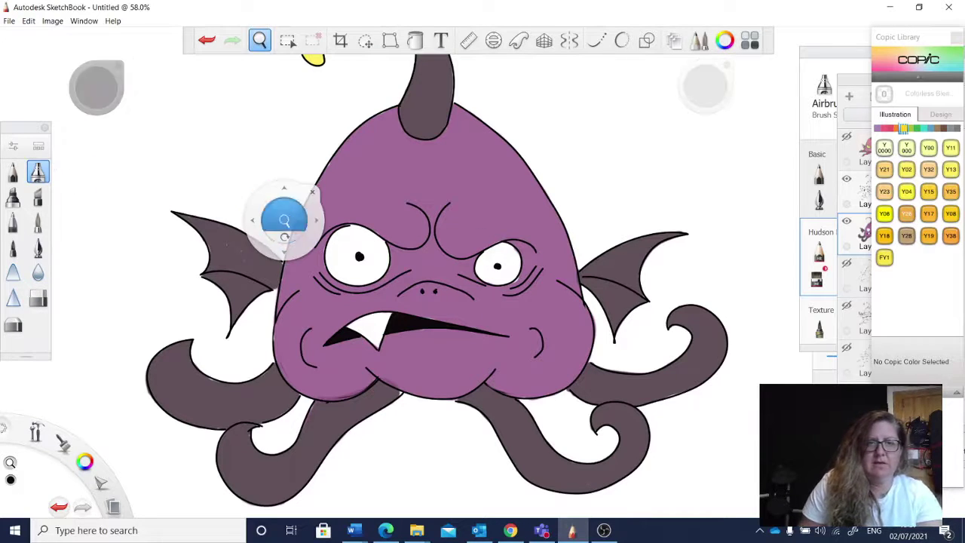
pyautogui.moveTo(285, 220); pyautogui.dragTo(415, 152)
pyautogui.moveTo(430, 146); pyautogui.dragTo(336, 195)
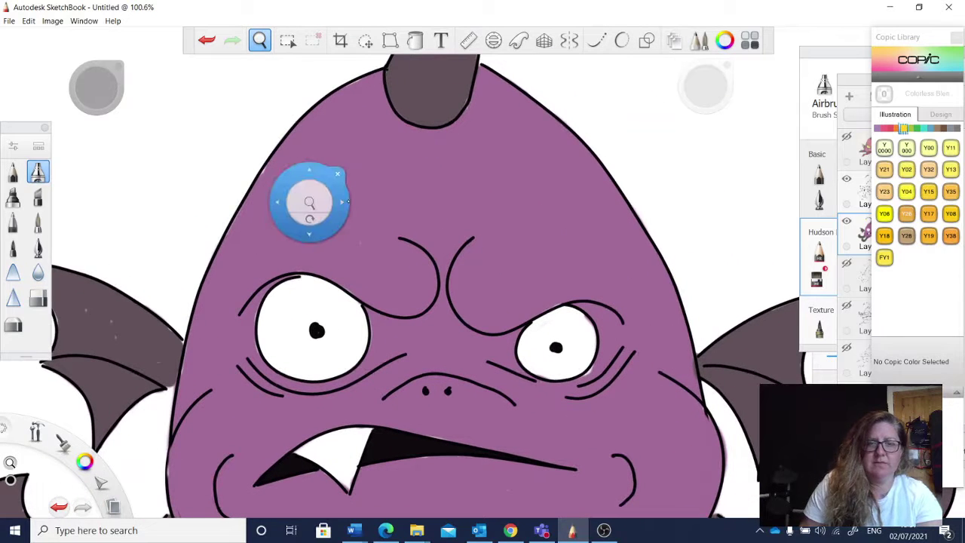
# Show the reference image on Layer4, examine the colouring of its fins and tentacles, and hide the layer again.
pyautogui.click(846, 136)
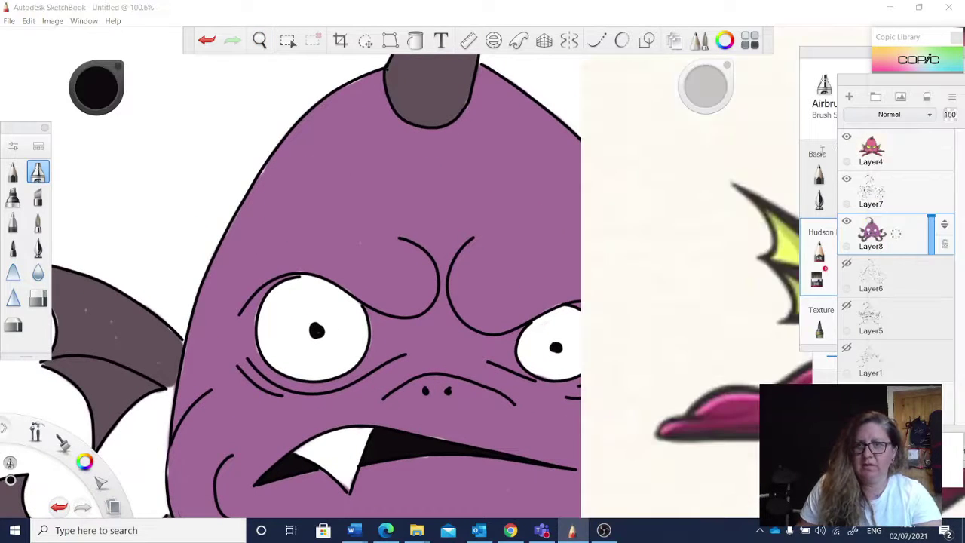
pyautogui.press('space')
pyautogui.moveTo(616, 300); pyautogui.dragTo(476, 337)
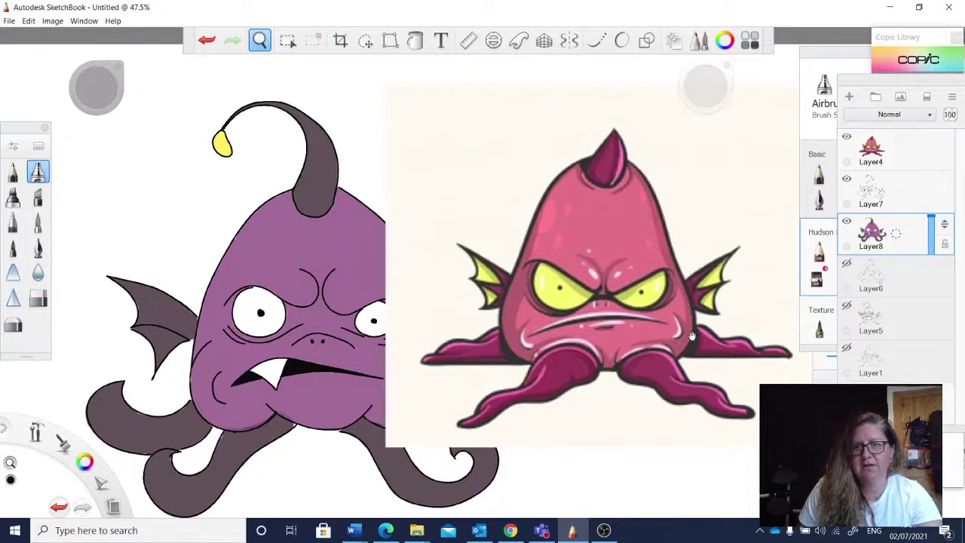
pyautogui.moveTo(692, 337); pyautogui.dragTo(691, 338)
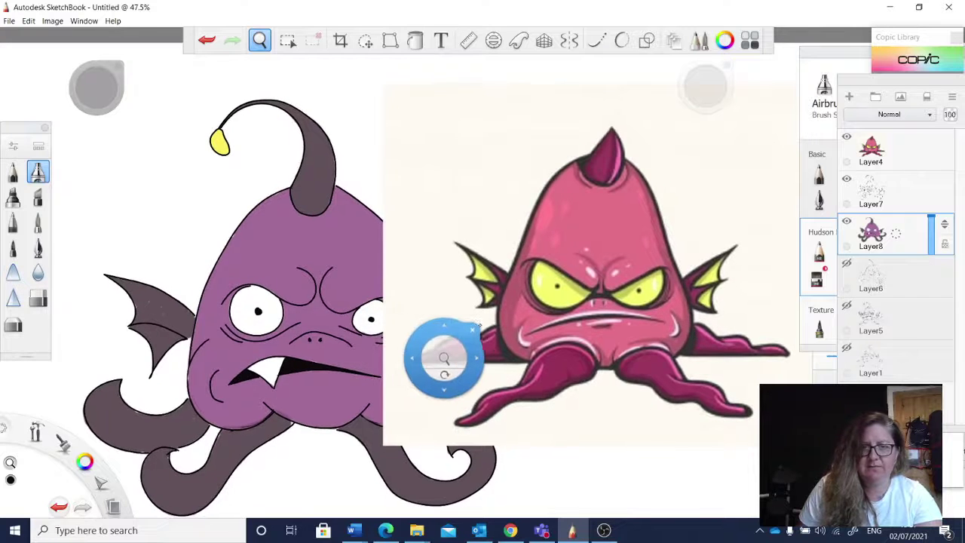
pyautogui.moveTo(461, 349); pyautogui.dragTo(522, 331)
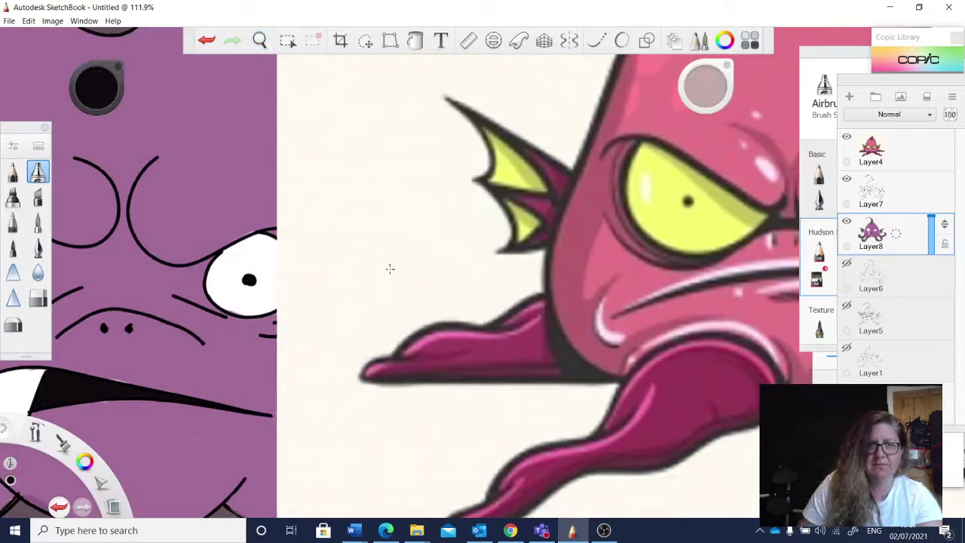
pyautogui.click(847, 137)
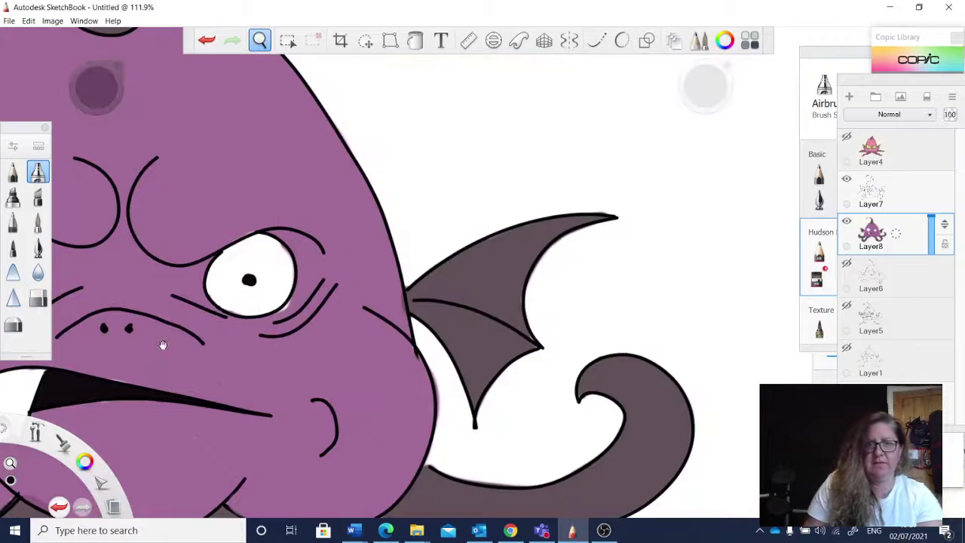
# Switch to the Paintbrush and sample the yellow from the tip of the creature's head lure for the left fin.
pyautogui.moveTo(161, 345); pyautogui.dragTo(662, 306)
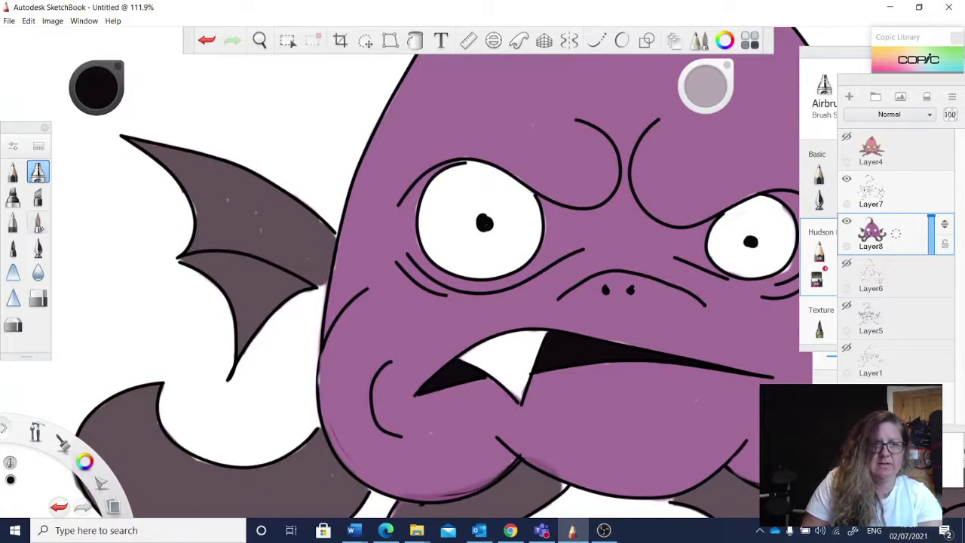
pyautogui.click(38, 221)
pyautogui.press('space')
pyautogui.moveTo(467, 203); pyautogui.dragTo(428, 361)
pyautogui.click(103, 107)
pyautogui.moveTo(92, 138); pyautogui.dragTo(417, 132)
pyautogui.press('space')
pyautogui.moveTo(325, 365); pyautogui.dragTo(311, 338)
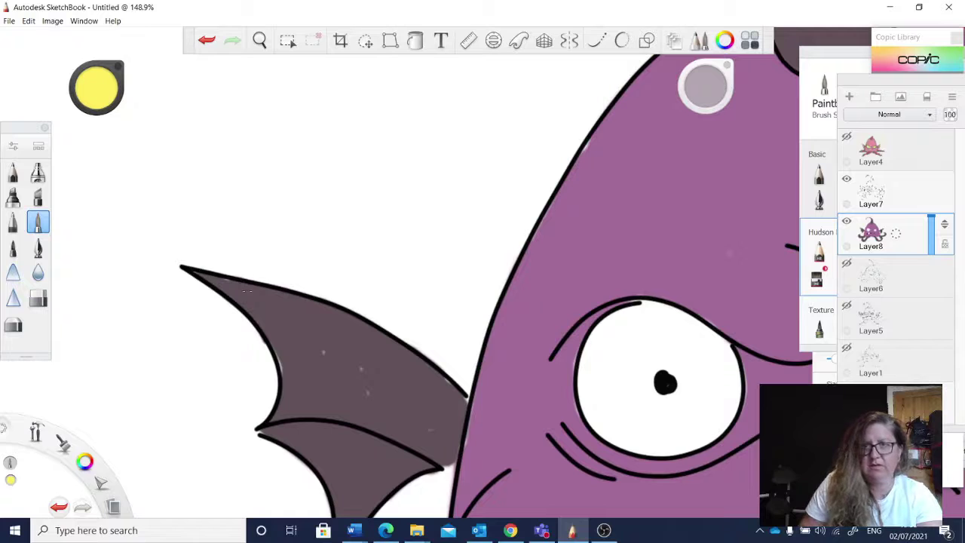
# Paint the inner area of the left fin's upper section yellow, leaving a dark grey border around it.
pyautogui.moveTo(712, 92); pyautogui.dragTo(762, 126)
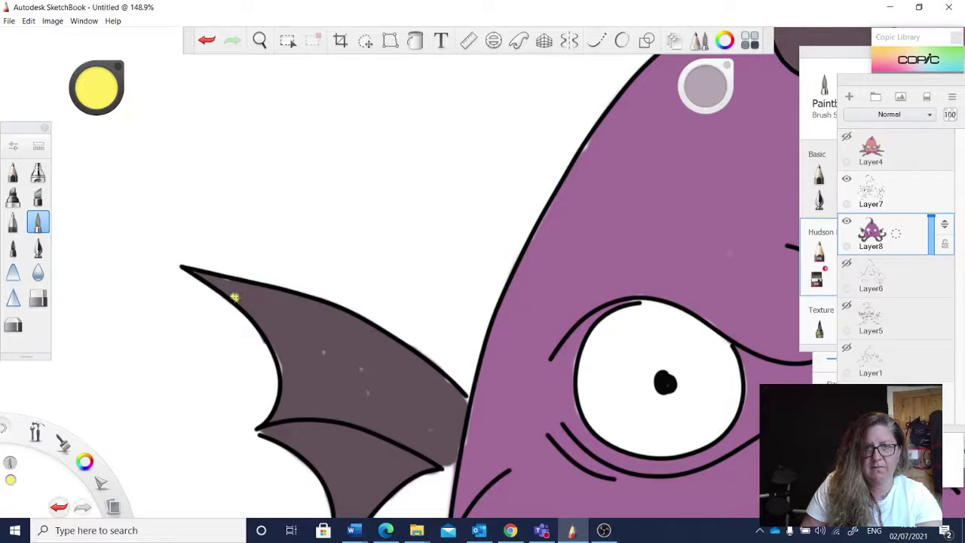
pyautogui.moveTo(235, 297)
pyautogui.mouseDown()
pyautogui.moveTo(355, 354)
pyautogui.moveTo(411, 409)
pyautogui.mouseUp()
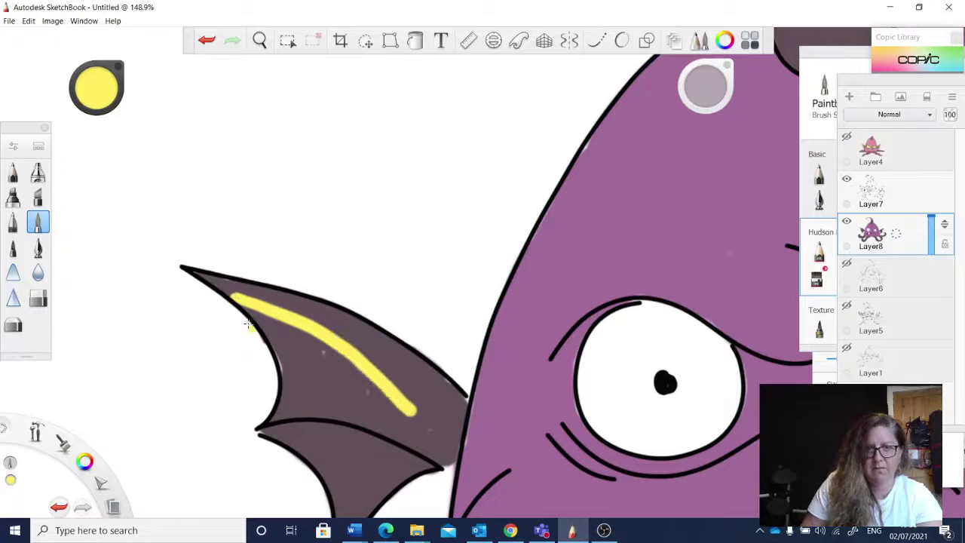
pyautogui.moveTo(245, 306)
pyautogui.mouseDown()
pyautogui.moveTo(282, 353)
pyautogui.moveTo(338, 368)
pyautogui.moveTo(358, 386)
pyautogui.mouseUp()
pyautogui.moveTo(339, 353)
pyautogui.mouseDown()
pyautogui.moveTo(394, 407)
pyautogui.moveTo(426, 427)
pyautogui.moveTo(413, 404)
pyautogui.moveTo(431, 430)
pyautogui.moveTo(390, 383)
pyautogui.moveTo(449, 435)
pyautogui.mouseUp()
pyautogui.moveTo(371, 398)
pyautogui.mouseDown()
pyautogui.moveTo(397, 414)
pyautogui.moveTo(309, 360)
pyautogui.moveTo(282, 372)
pyautogui.moveTo(286, 398)
pyautogui.moveTo(325, 381)
pyautogui.moveTo(327, 356)
pyautogui.mouseUp()
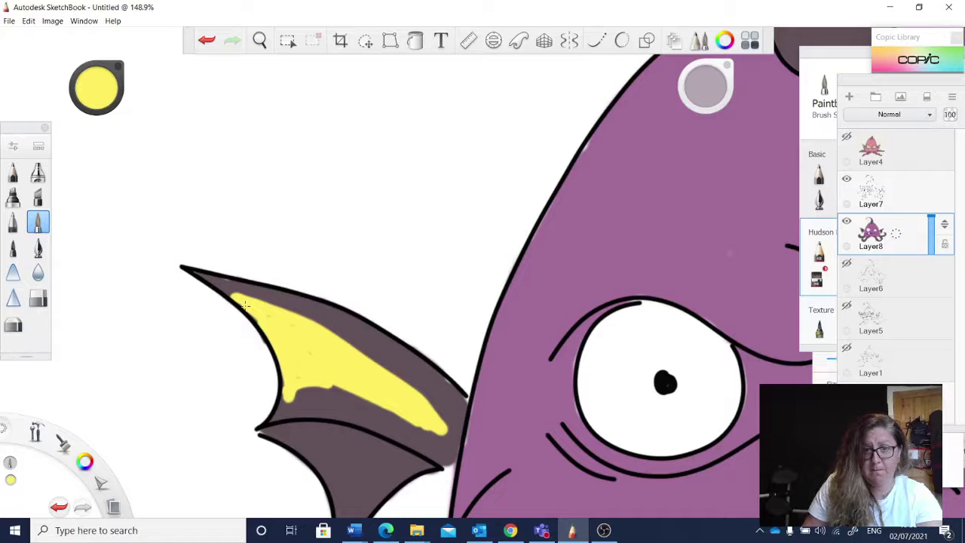
pyautogui.moveTo(280, 399); pyautogui.dragTo(376, 398)
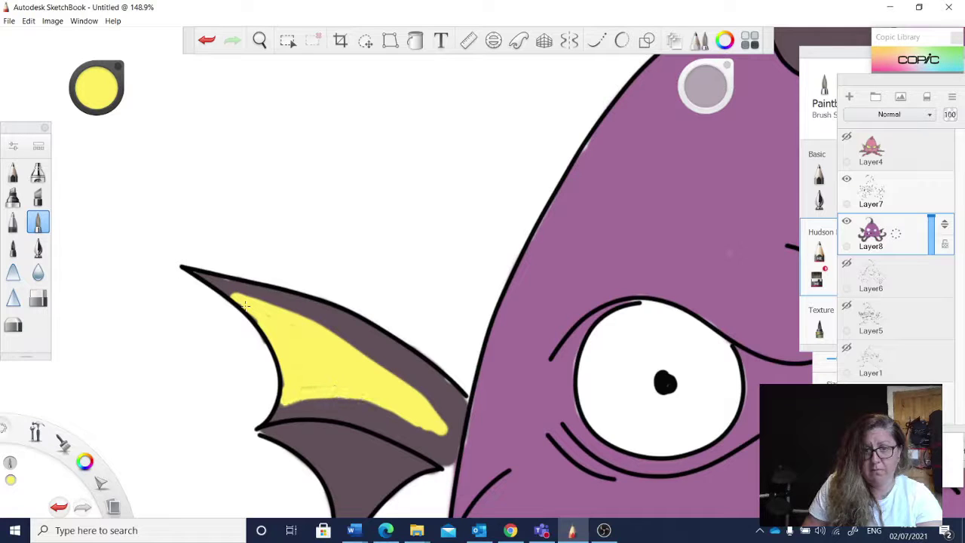
pyautogui.moveTo(421, 428)
pyautogui.mouseDown()
pyautogui.moveTo(459, 437)
pyautogui.moveTo(413, 389)
pyautogui.moveTo(456, 426)
pyautogui.moveTo(311, 321)
pyautogui.mouseUp()
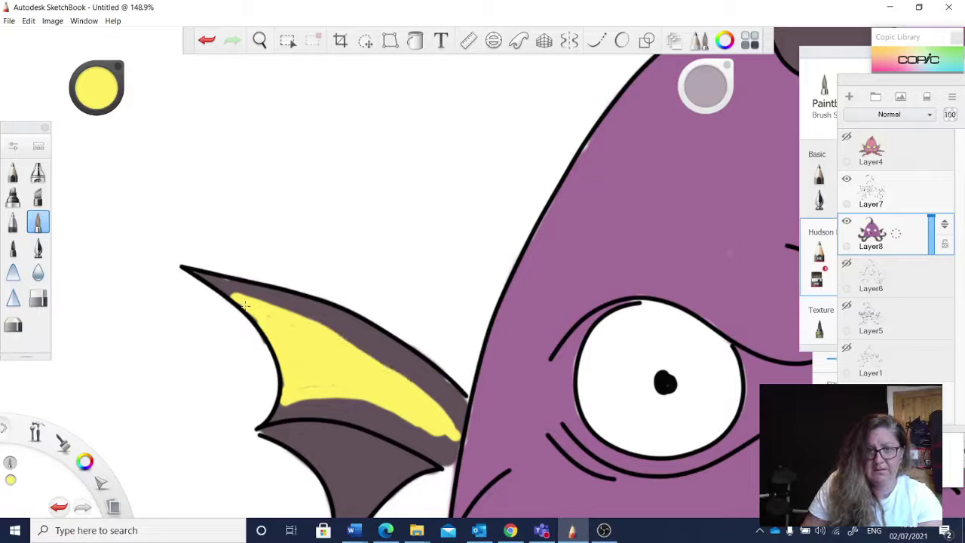
# Show the Layer4 reference image beside the drawing and compare its fins with the painted left fin.
pyautogui.press('space')
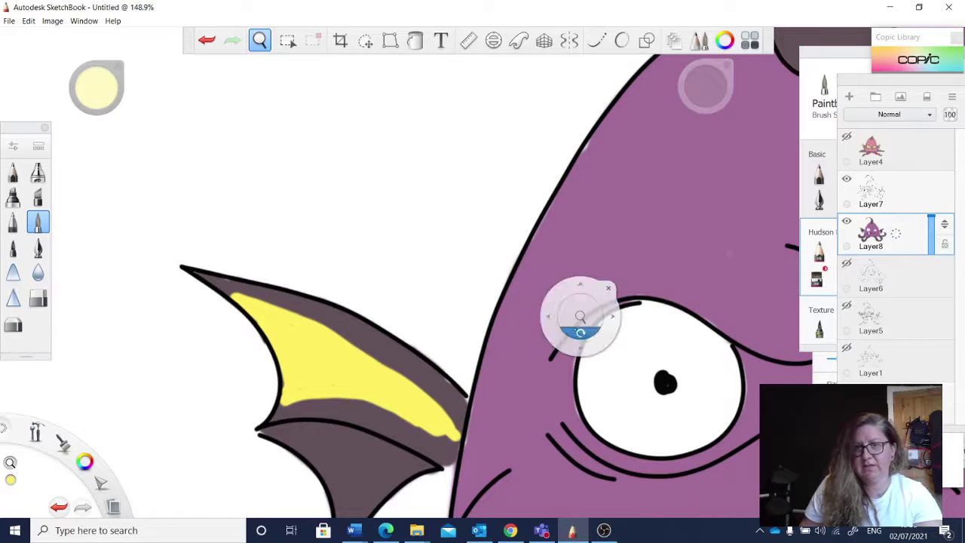
pyautogui.moveTo(613, 298); pyautogui.dragTo(603, 336)
pyautogui.moveTo(631, 317); pyautogui.dragTo(426, 337)
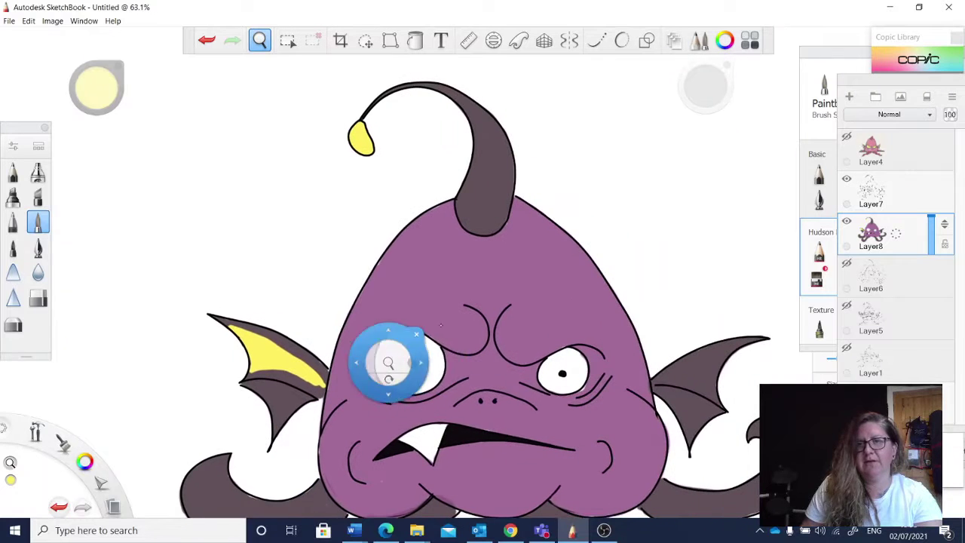
pyautogui.click(847, 137)
pyautogui.click(846, 137)
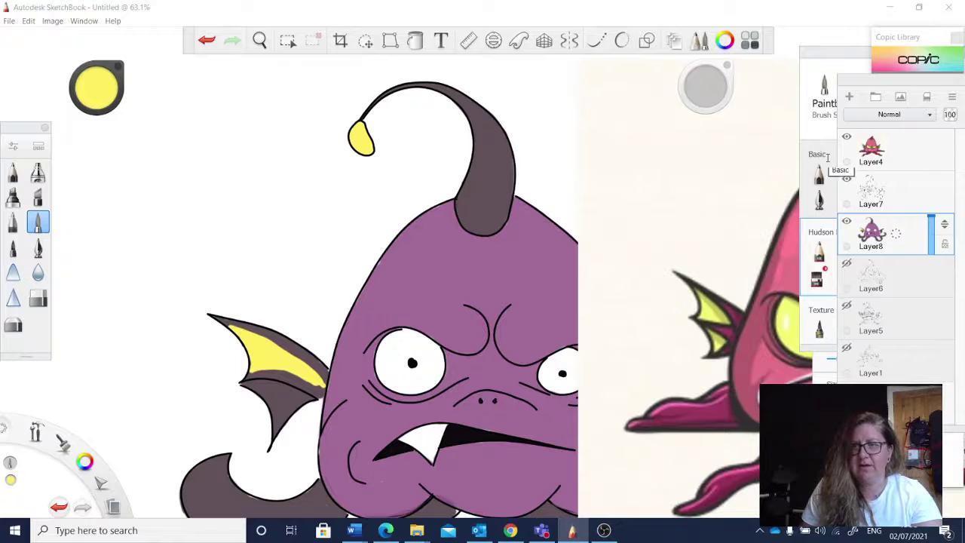
pyautogui.click(828, 153)
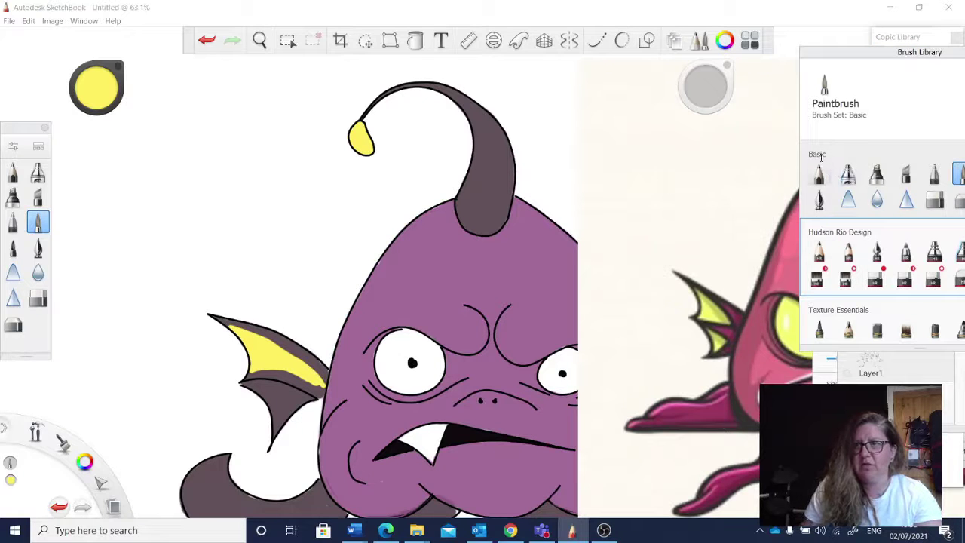
pyautogui.click(674, 40)
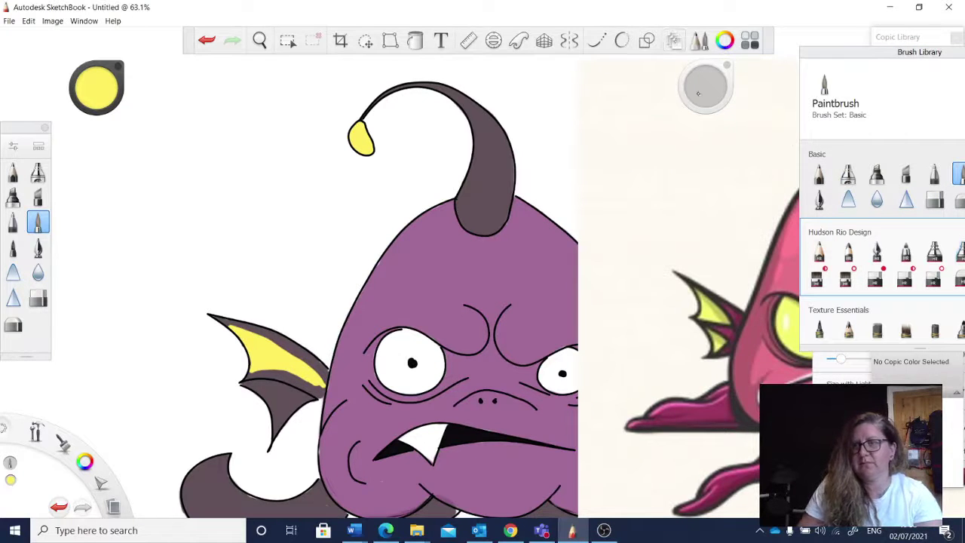
pyautogui.click(673, 40)
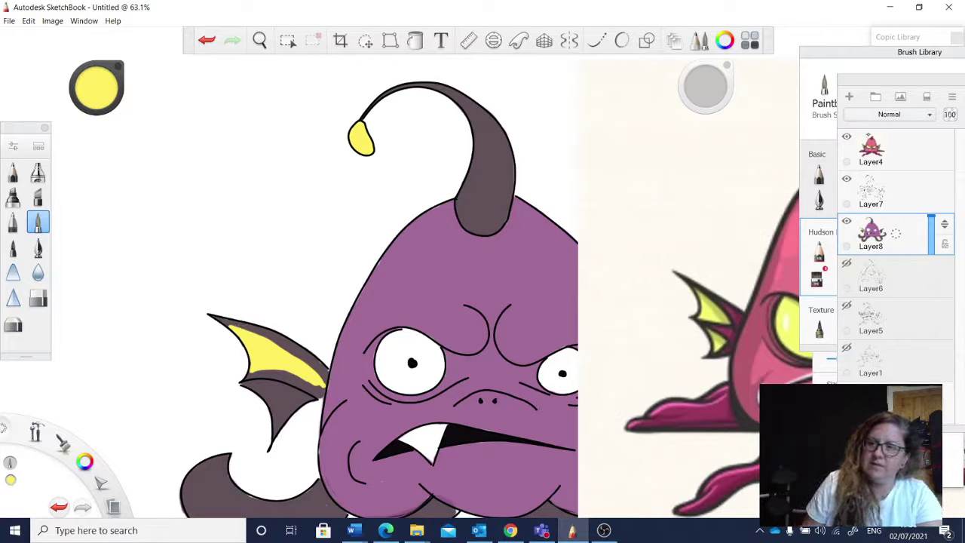
# Make Layer7 active and choose the Ink brush from Hudson Rio Design with black as its colour.
pyautogui.click(870, 189)
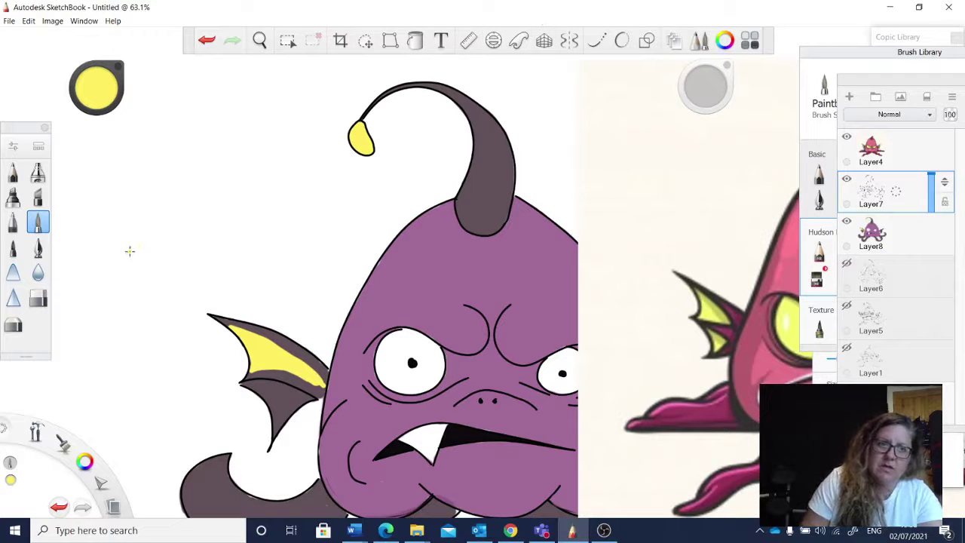
pyautogui.click(855, 53)
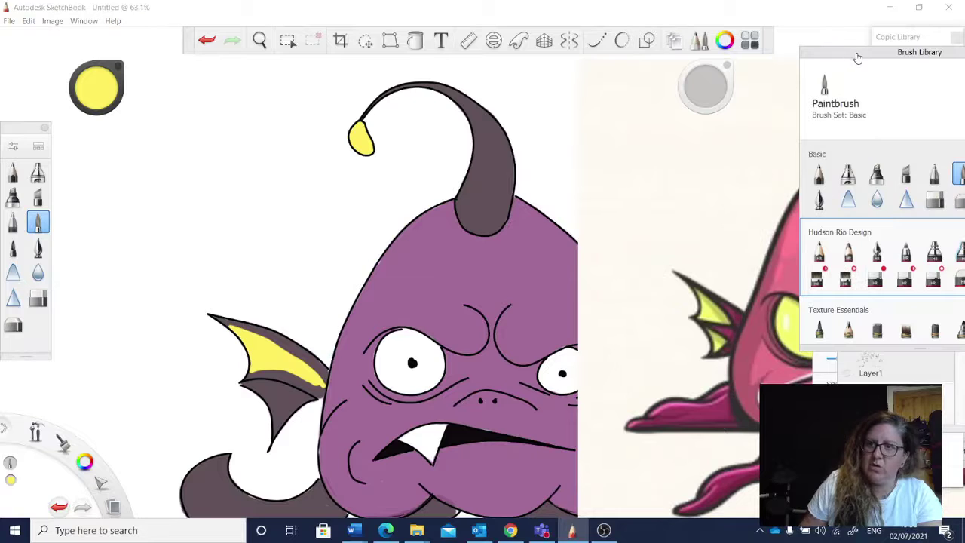
pyautogui.click(876, 252)
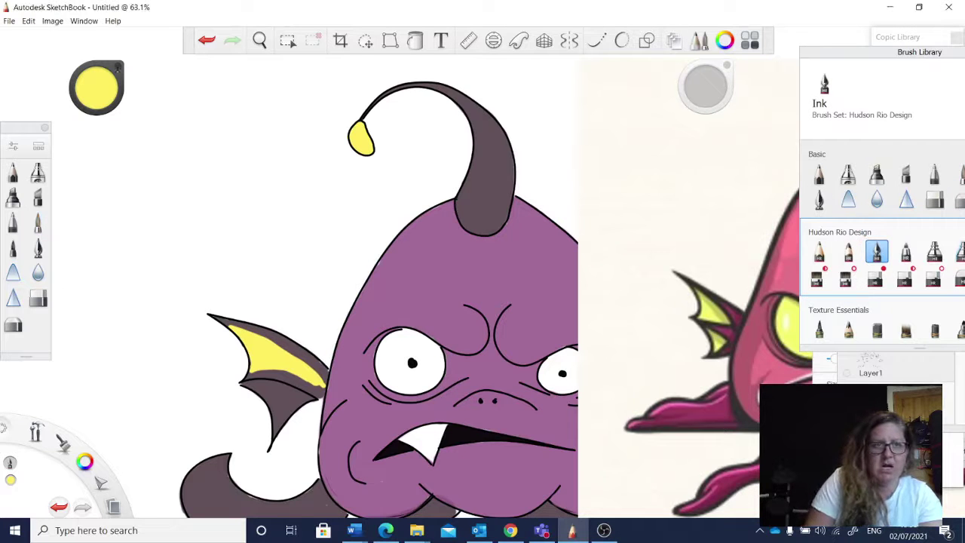
pyautogui.moveTo(104, 71); pyautogui.dragTo(107, 78)
pyautogui.press('space')
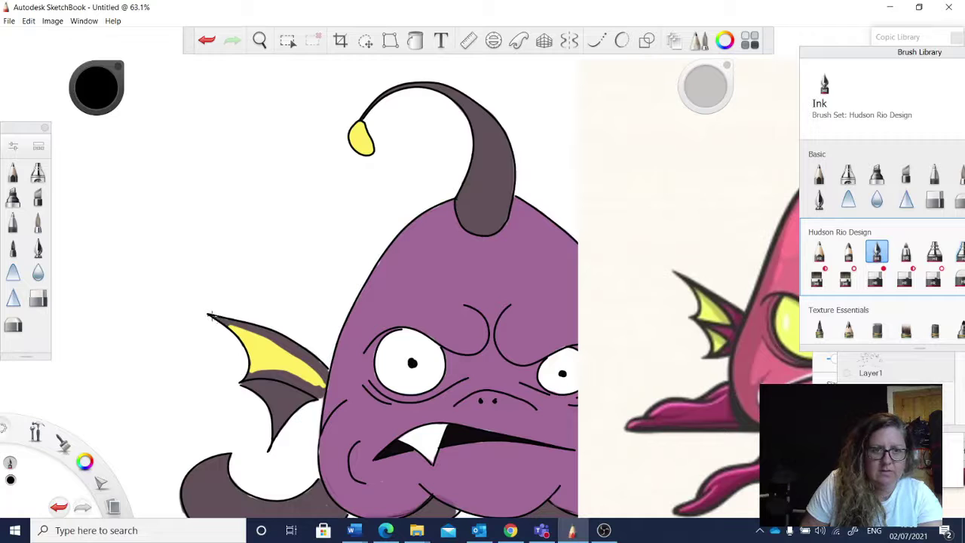
# Undo the first freehand stroke, enable Steady Stroke and ink black inner rib lines on the left fin's upper and lower sections.
pyautogui.moveTo(209, 315); pyautogui.dragTo(268, 332)
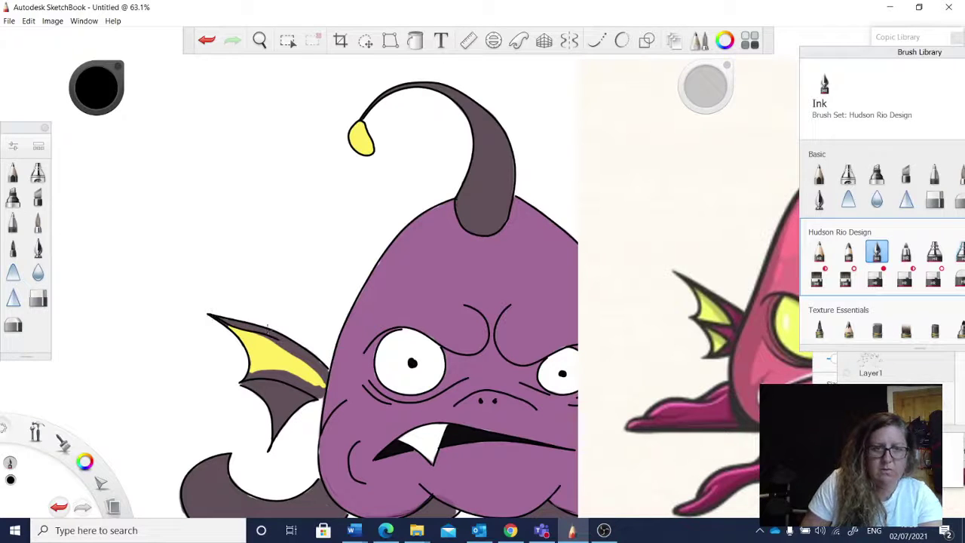
pyautogui.click(207, 43)
pyautogui.click(596, 40)
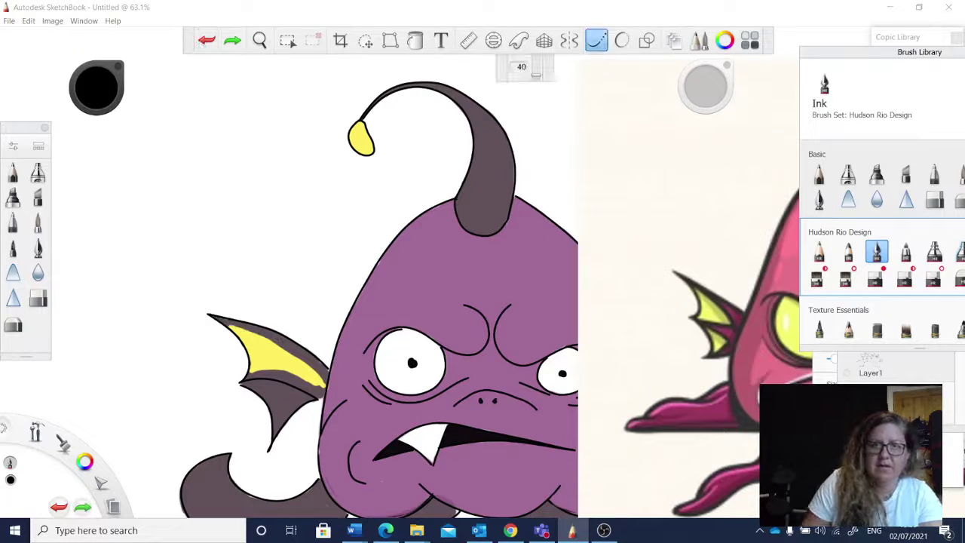
pyautogui.click(212, 313)
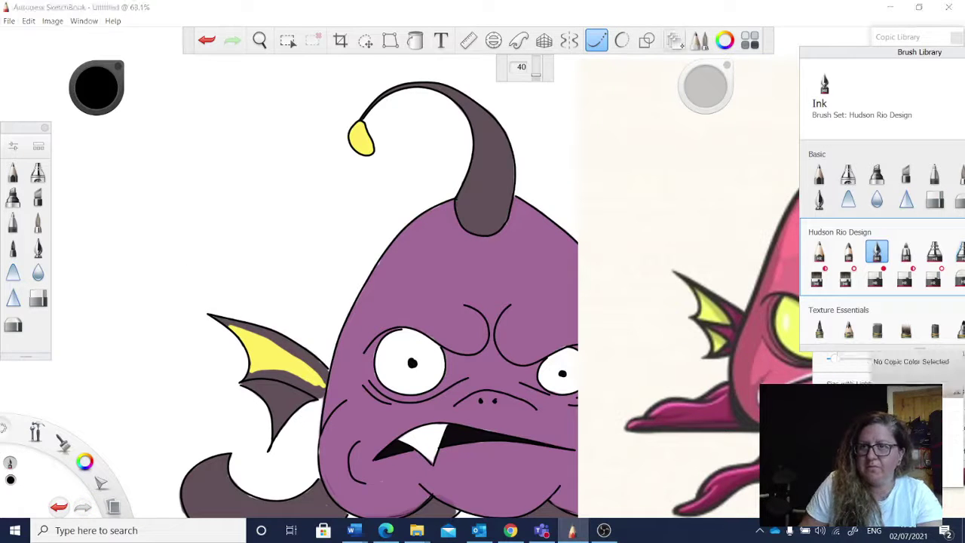
pyautogui.click(673, 40)
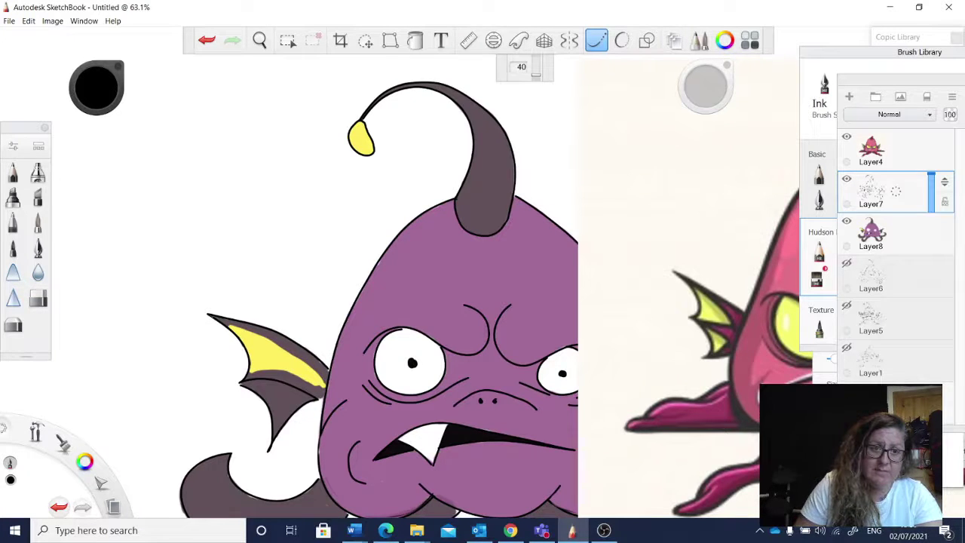
pyautogui.moveTo(211, 317)
pyautogui.mouseDown()
pyautogui.moveTo(288, 351)
pyautogui.moveTo(322, 397)
pyautogui.mouseUp()
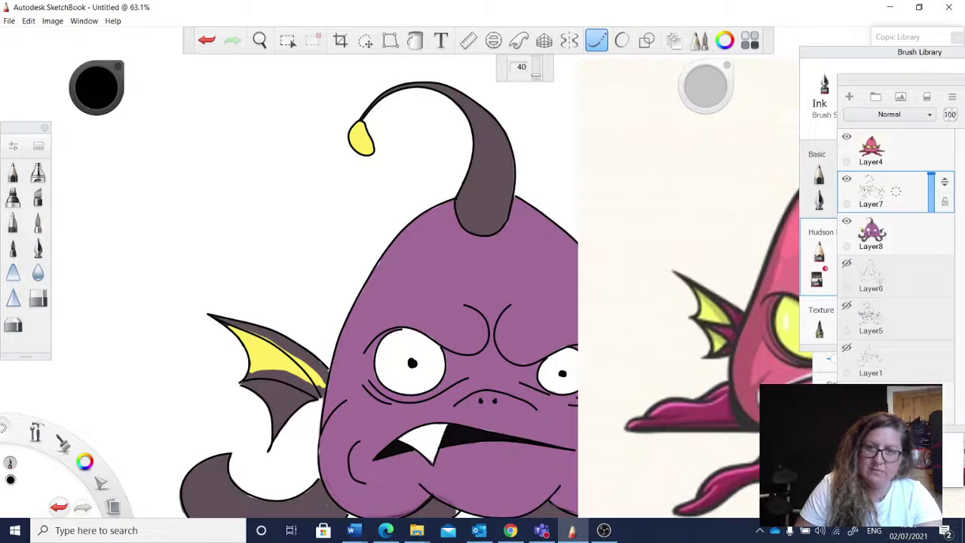
pyautogui.moveTo(251, 377)
pyautogui.mouseDown()
pyautogui.moveTo(299, 376)
pyautogui.moveTo(324, 391)
pyautogui.mouseUp()
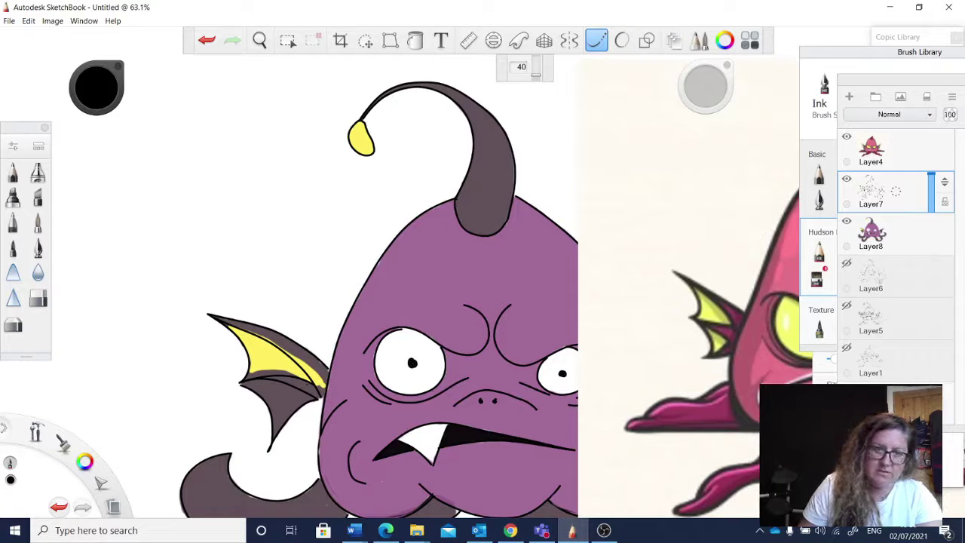
pyautogui.moveTo(304, 393); pyautogui.dragTo(273, 433)
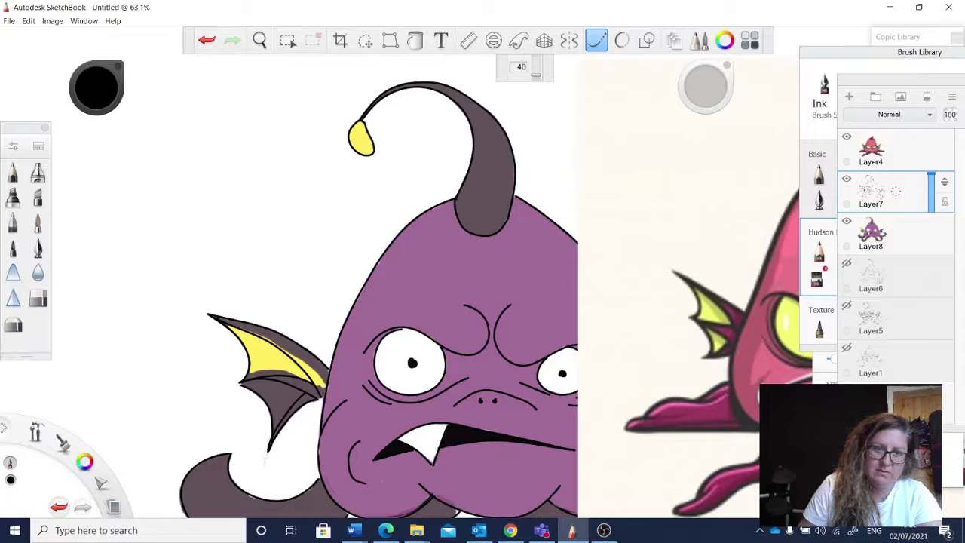
# Hide the Layer4 reference and ink a black inner line below the upper edge of the right fin.
pyautogui.press('space')
pyautogui.moveTo(540, 337); pyautogui.dragTo(233, 280)
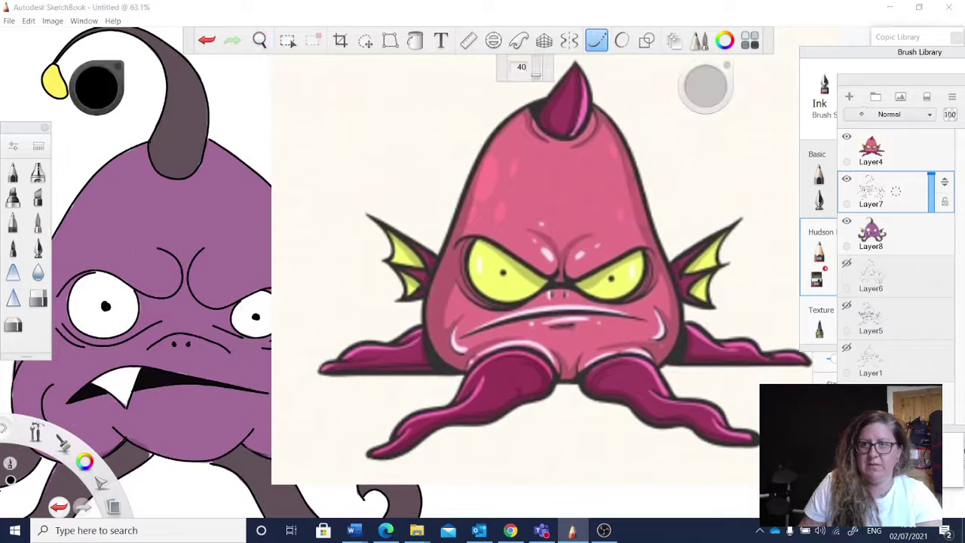
pyautogui.click(845, 136)
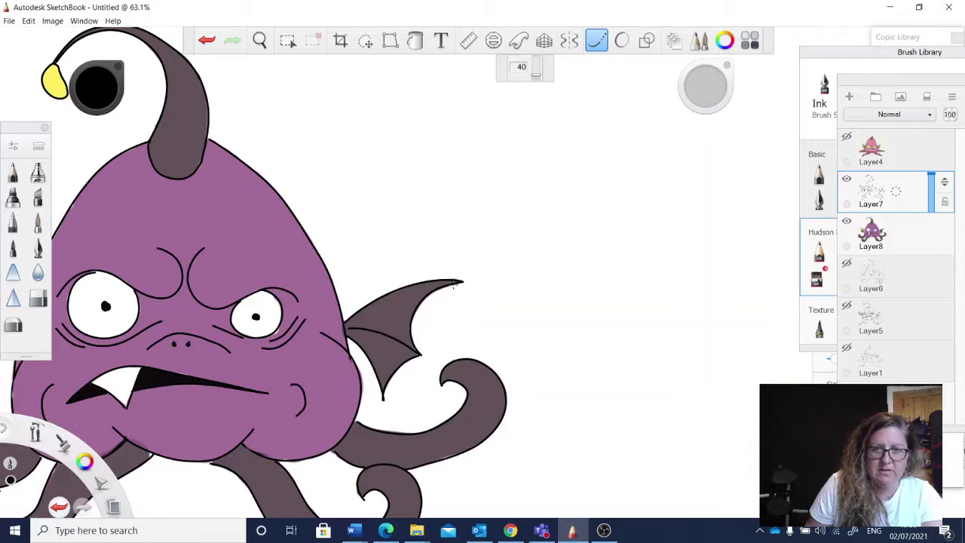
pyautogui.moveTo(463, 282)
pyautogui.mouseDown()
pyautogui.moveTo(409, 295)
pyautogui.moveTo(352, 329)
pyautogui.mouseUp()
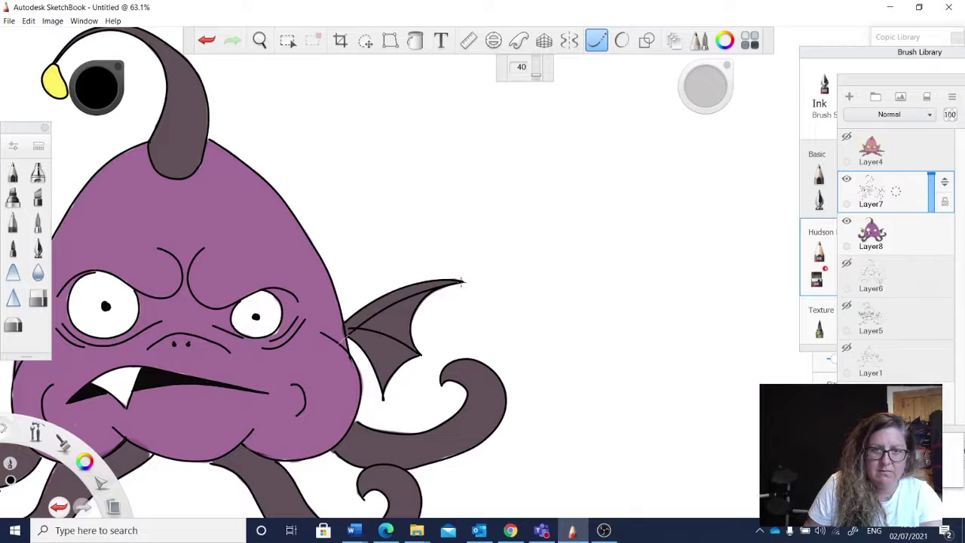
pyautogui.moveTo(461, 282); pyautogui.dragTo(342, 344)
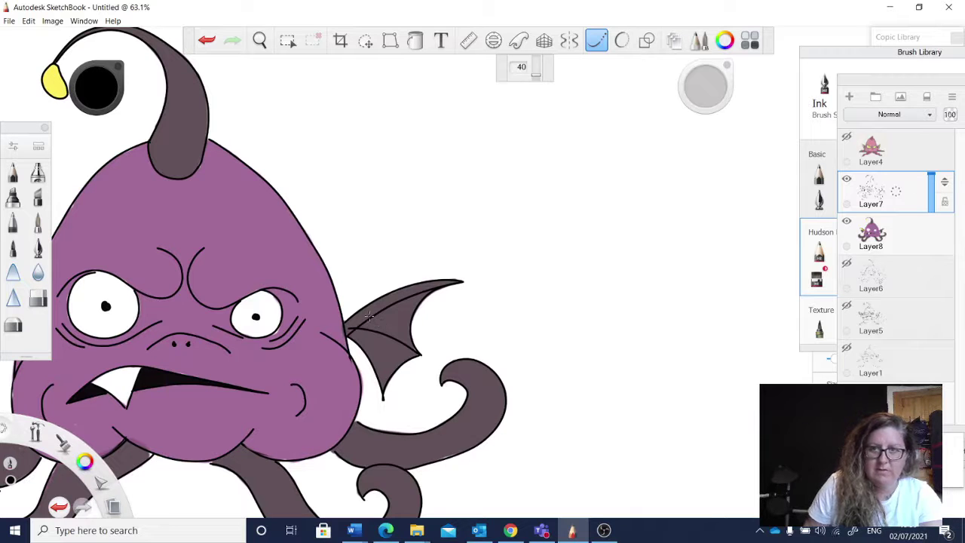
# Check the Layer4 reference, hide it again and ink the black inner rib lines of the right fin's lower section.
pyautogui.click(846, 137)
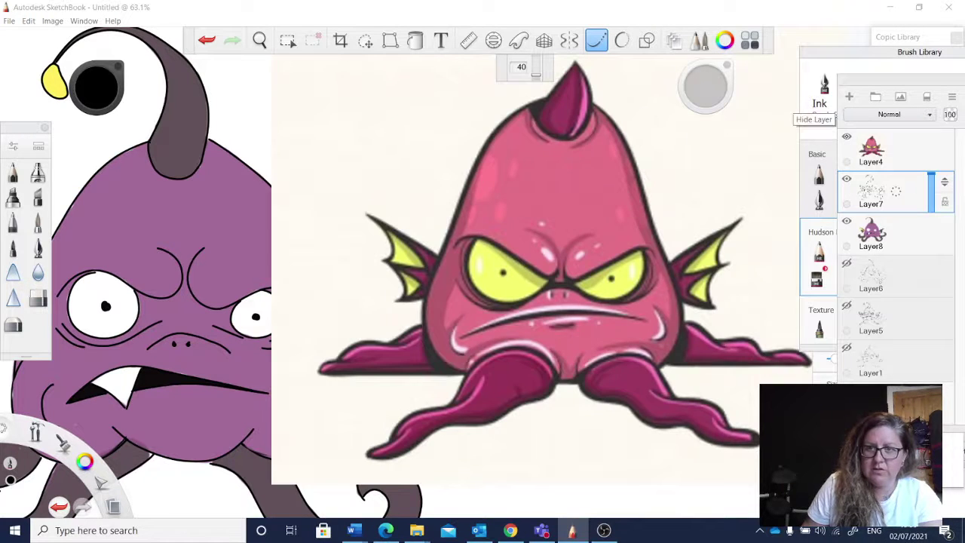
pyautogui.click(846, 136)
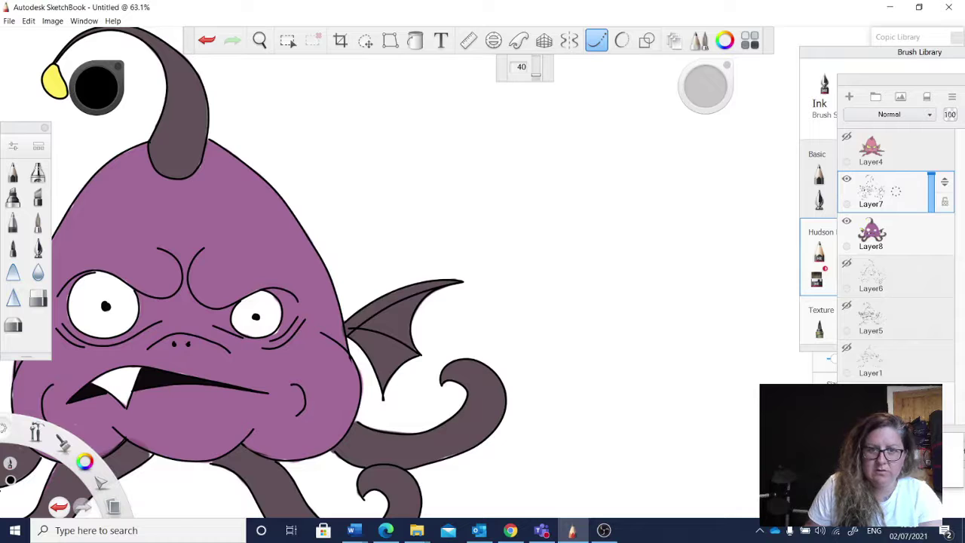
pyautogui.moveTo(351, 337); pyautogui.dragTo(420, 351)
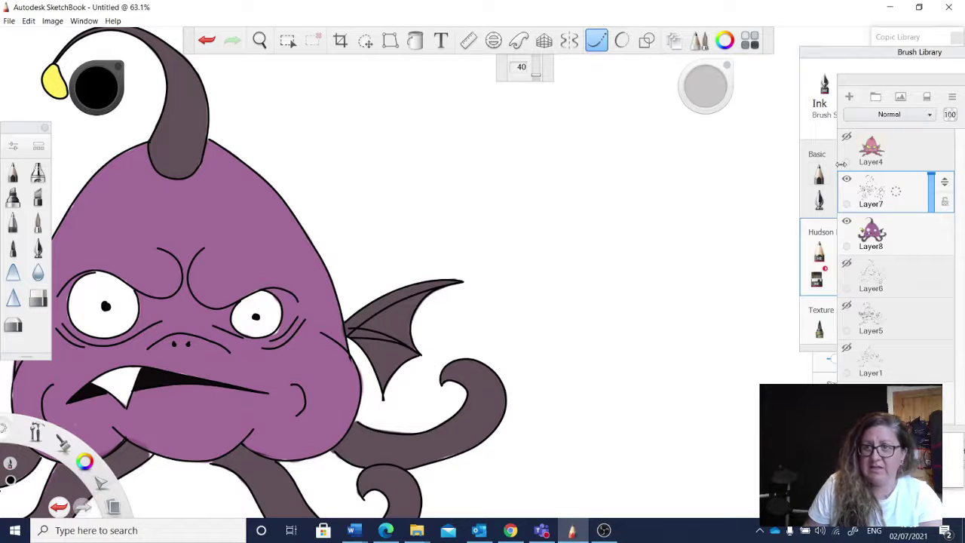
pyautogui.click(846, 136)
pyautogui.click(846, 136)
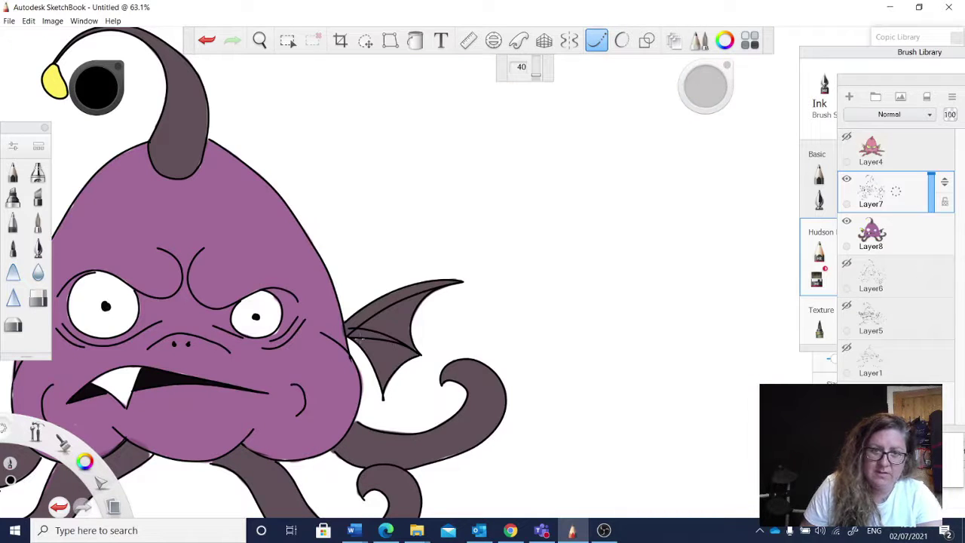
pyautogui.moveTo(363, 344); pyautogui.dragTo(383, 385)
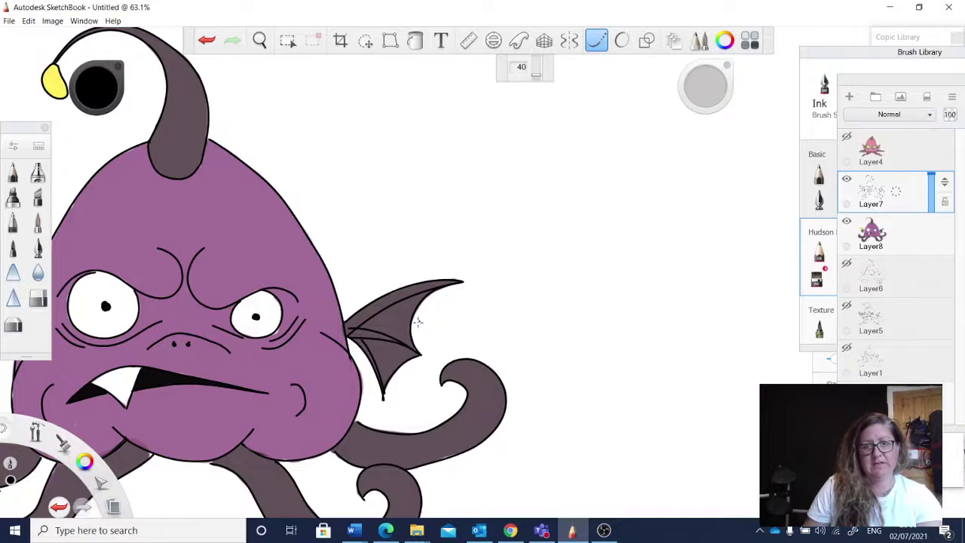
# Turn off Steady Stroke and erase the overlapping line ends at the base of the right fin with the Hard Eraser.
pyautogui.press('space')
pyautogui.moveTo(400, 333); pyautogui.dragTo(505, 261)
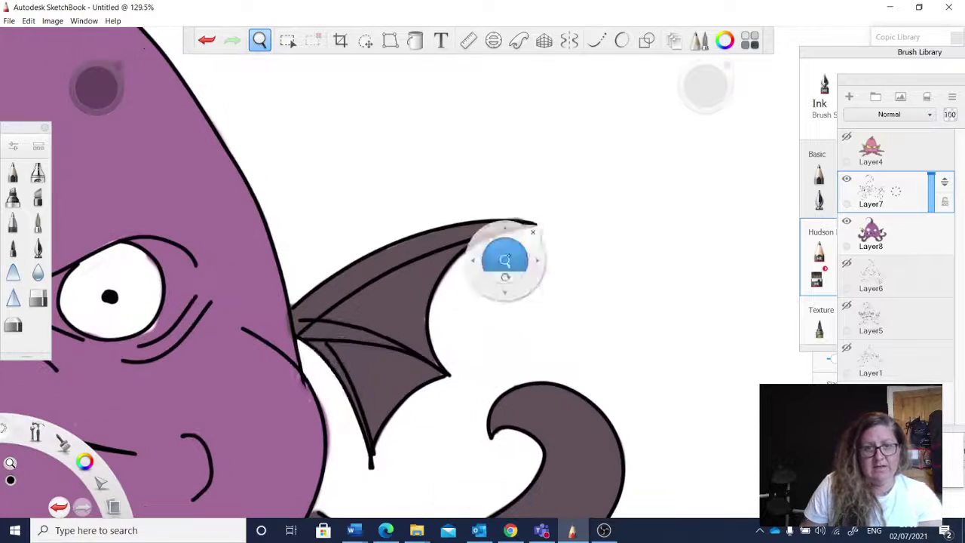
pyautogui.moveTo(228, 406); pyautogui.dragTo(336, 364)
pyautogui.click(38, 298)
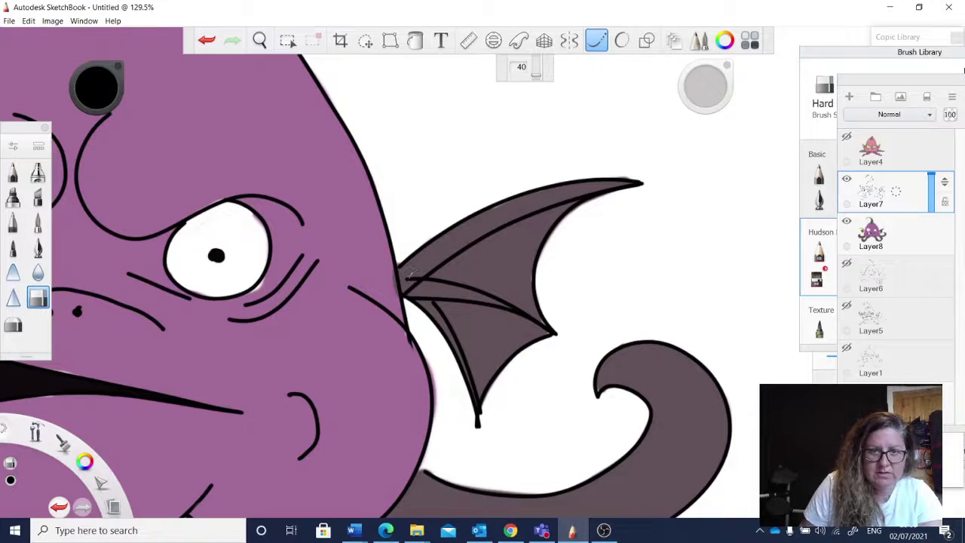
pyautogui.click(596, 40)
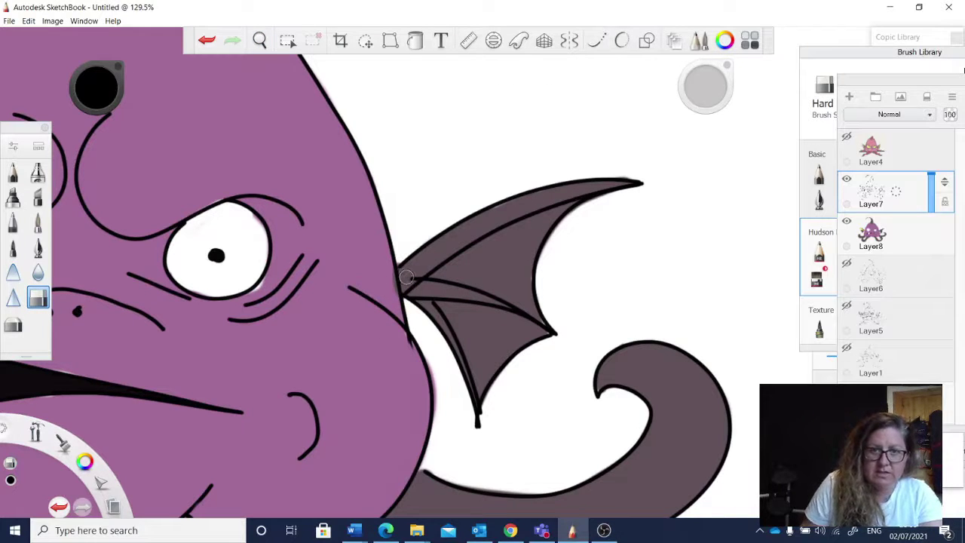
pyautogui.moveTo(407, 278)
pyautogui.mouseDown()
pyautogui.moveTo(428, 285)
pyautogui.moveTo(414, 285)
pyautogui.mouseUp()
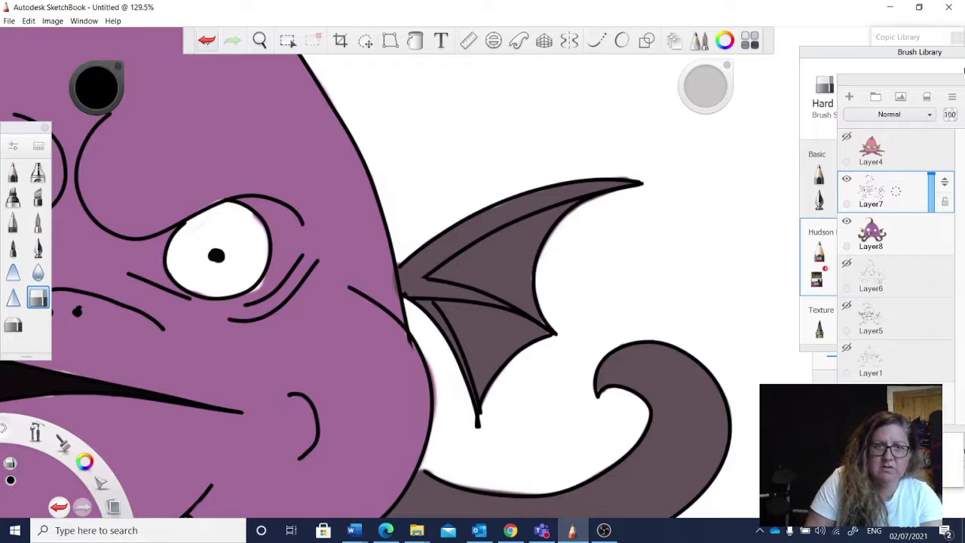
pyautogui.hotkey('ctrl', 'z')
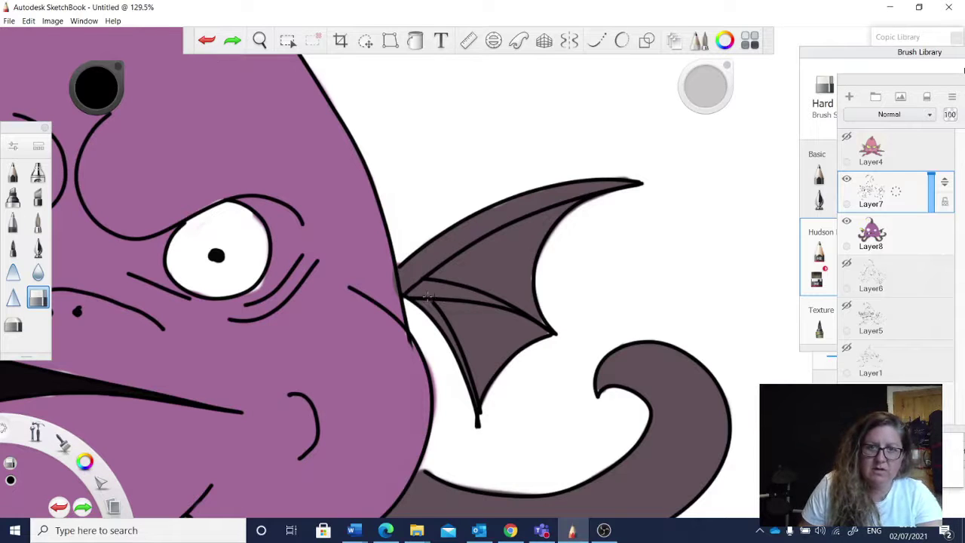
pyautogui.moveTo(427, 296); pyautogui.dragTo(435, 297)
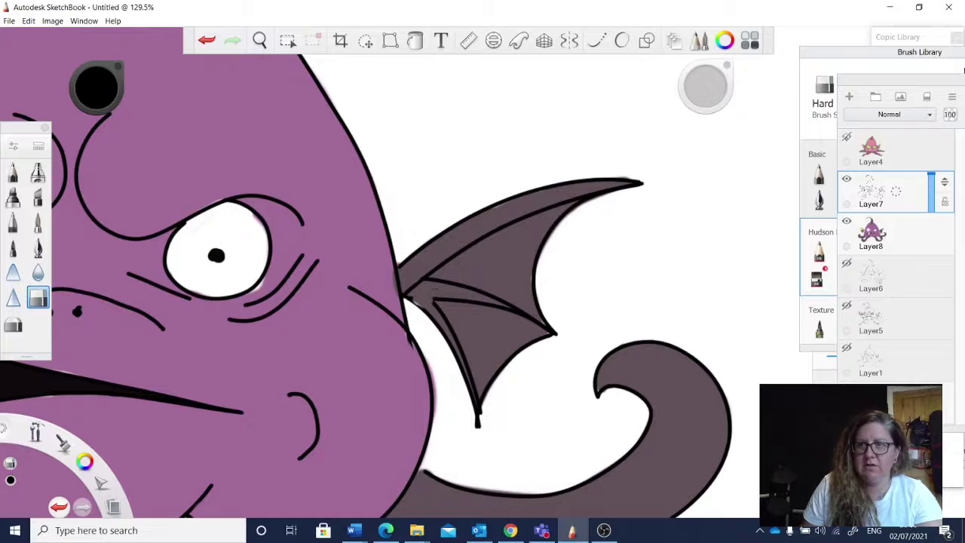
# Show the Layer4 reference beside the whole drawing, compare the fin lines and hide the layer again.
pyautogui.click(847, 136)
pyautogui.press('space')
pyautogui.moveTo(564, 279); pyautogui.dragTo(524, 322)
pyautogui.click(593, 270)
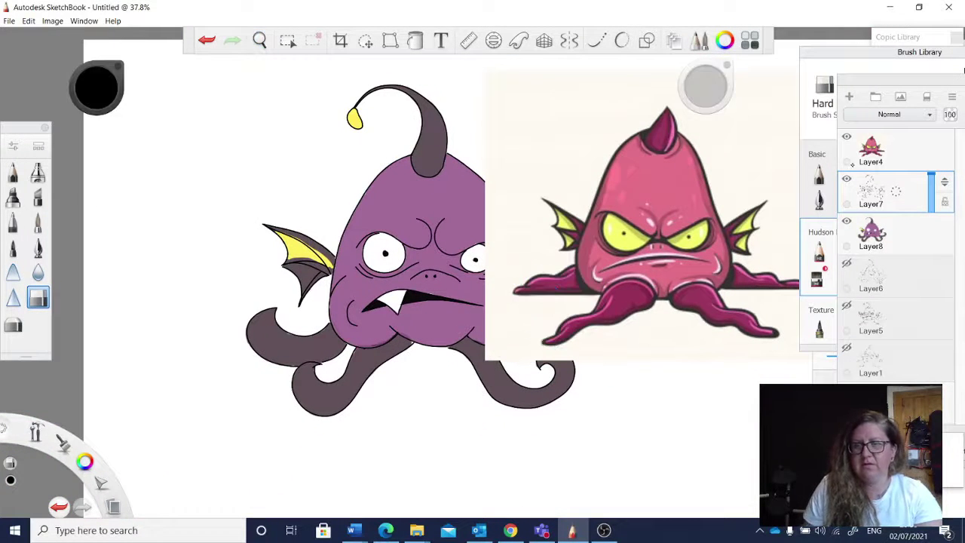
pyautogui.click(847, 137)
# On Layer8, paint the area at the right fin's base with the sampled dark grey-brown of the fin using the Paintbrush.
pyautogui.press('space')
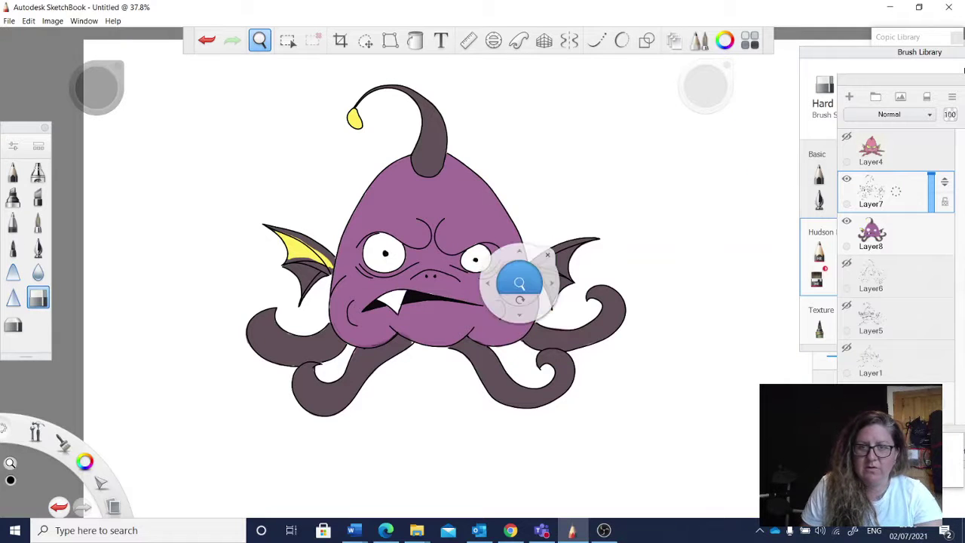
pyautogui.moveTo(518, 280); pyautogui.dragTo(681, 206)
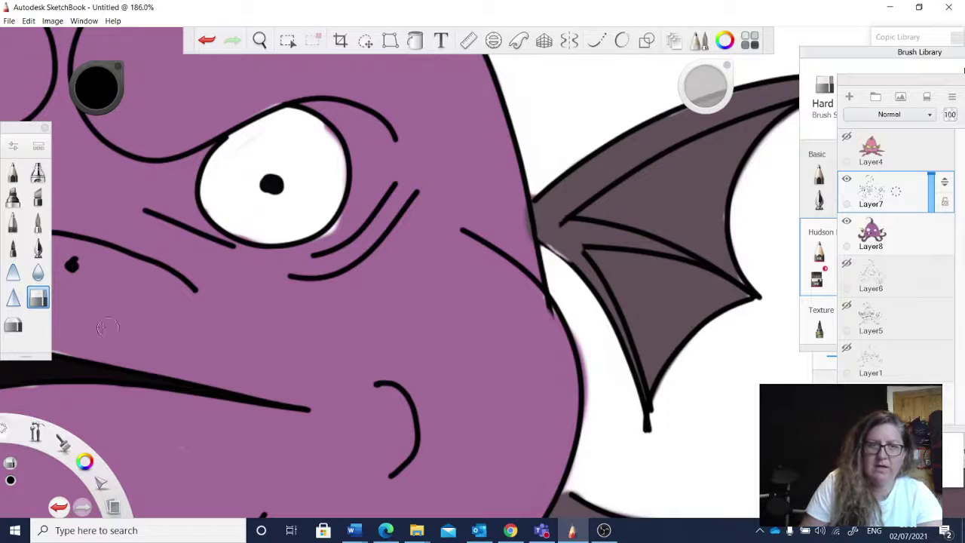
pyautogui.click(873, 233)
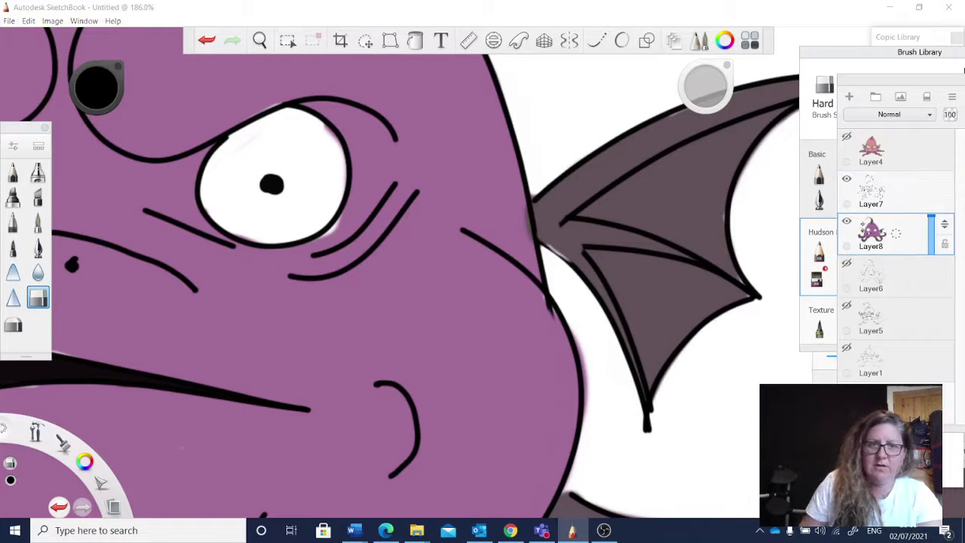
pyautogui.click(97, 87)
pyautogui.click(38, 221)
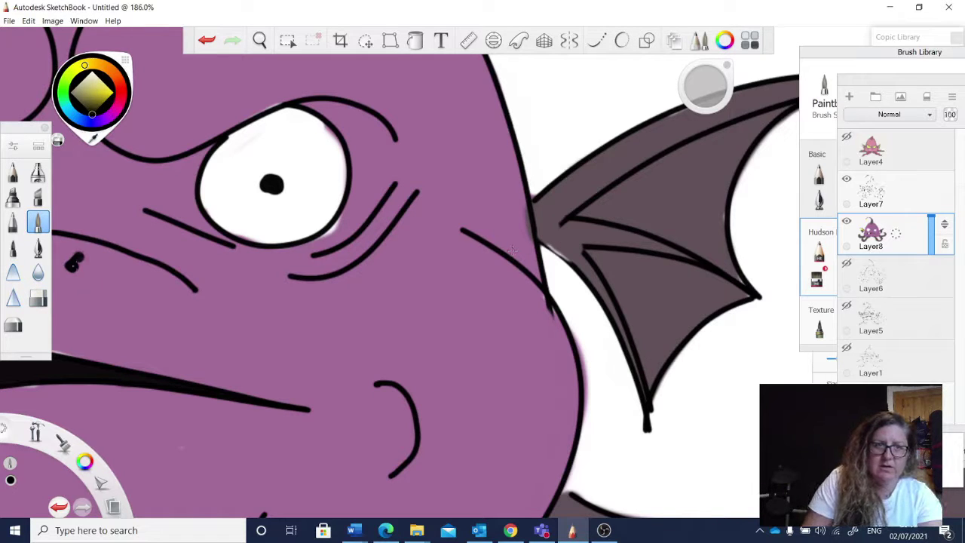
pyautogui.click(207, 40)
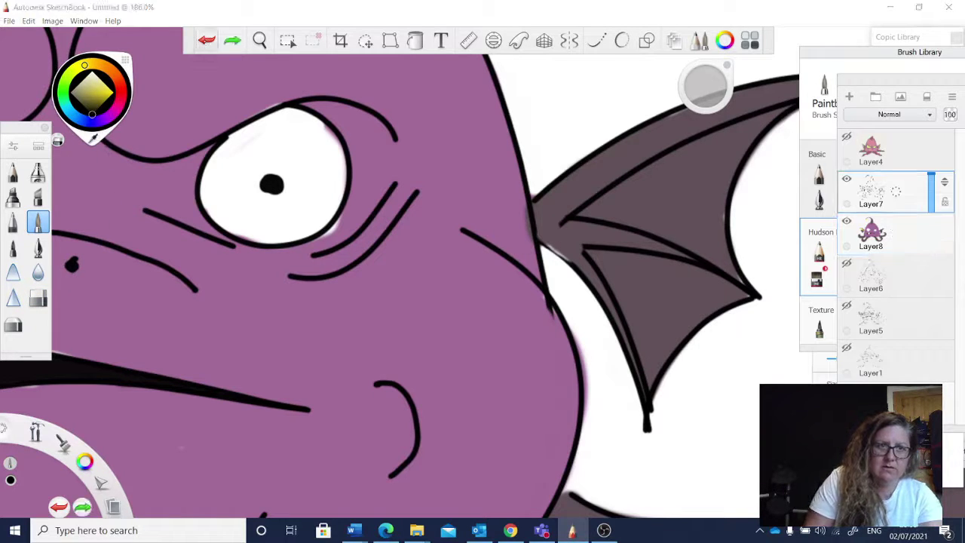
pyautogui.click(232, 40)
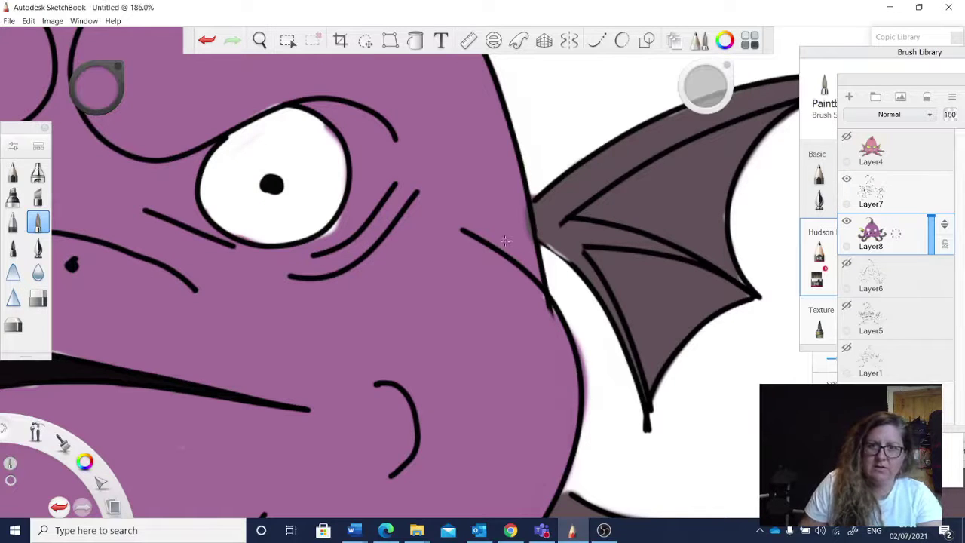
pyautogui.moveTo(548, 240)
pyautogui.mouseDown()
pyautogui.moveTo(565, 254)
pyautogui.moveTo(544, 237)
pyautogui.mouseUp()
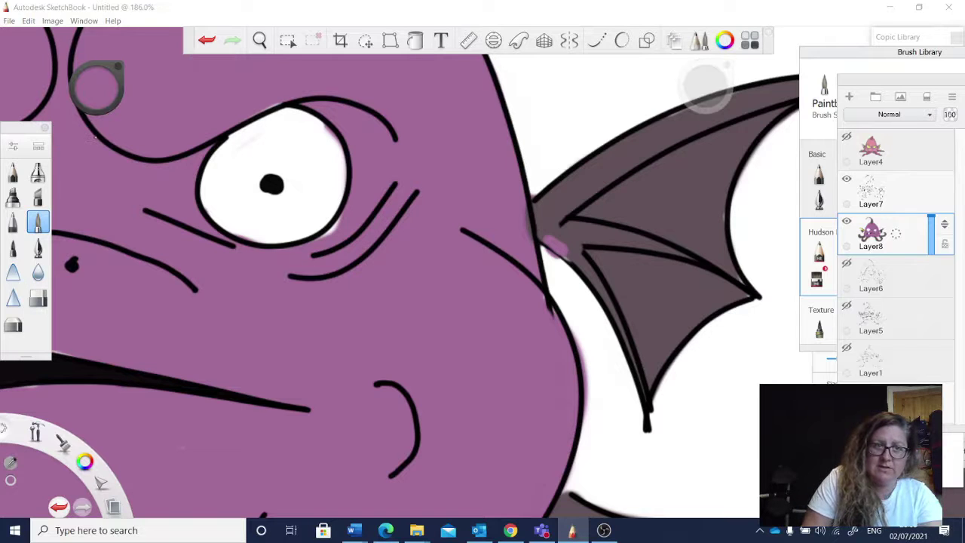
pyautogui.click(552, 223)
pyautogui.moveTo(546, 239); pyautogui.dragTo(566, 255)
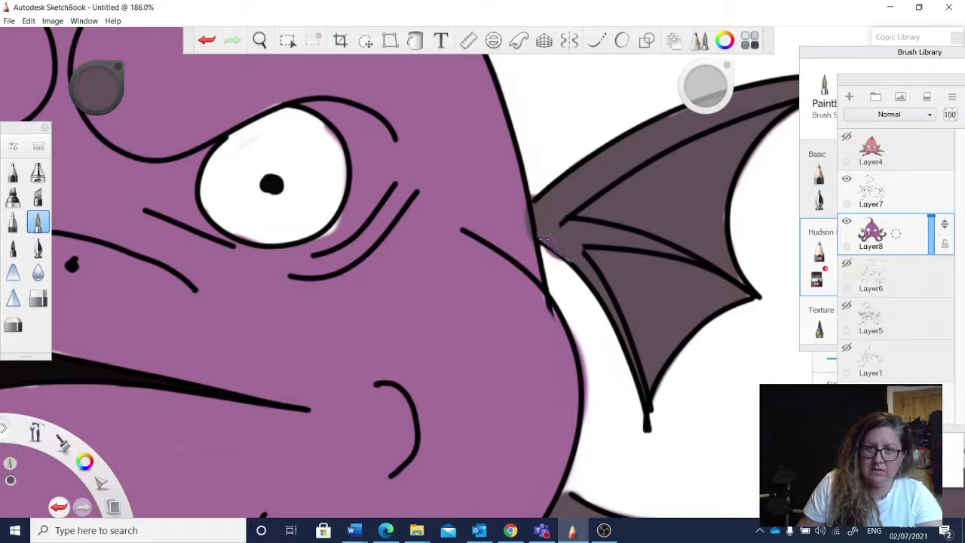
# Sample the body purple and paint over the grey spill inside the body outline beside the right fin.
pyautogui.click(38, 298)
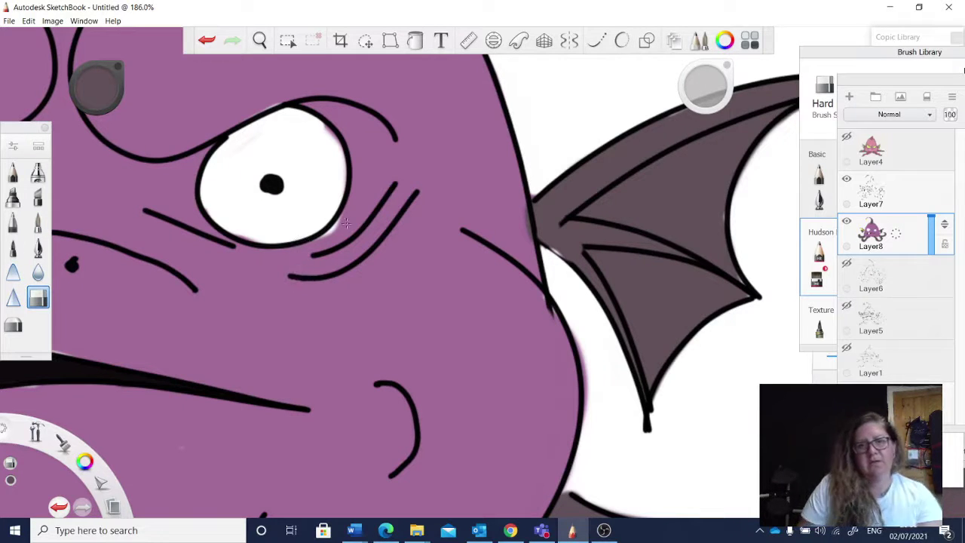
pyautogui.click(97, 87)
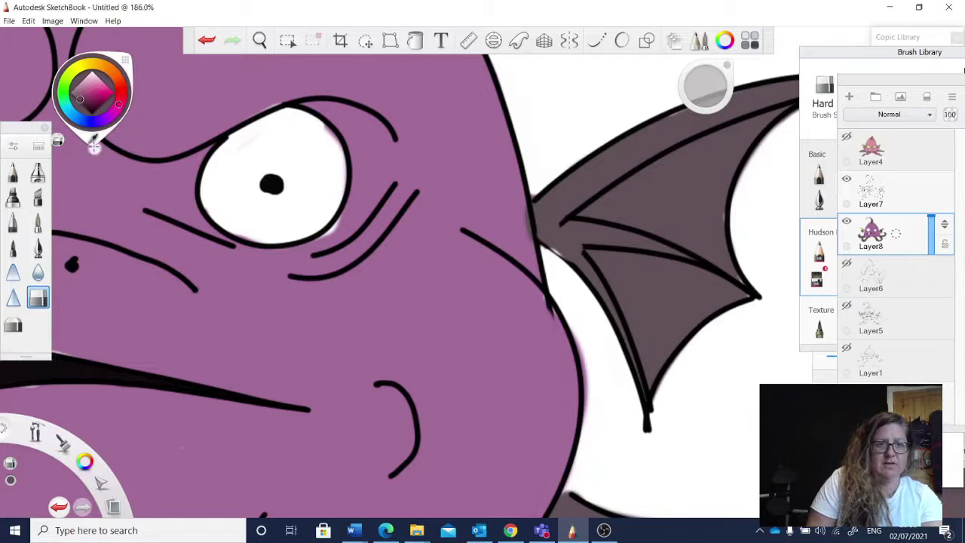
pyautogui.click(205, 40)
pyautogui.click(95, 139)
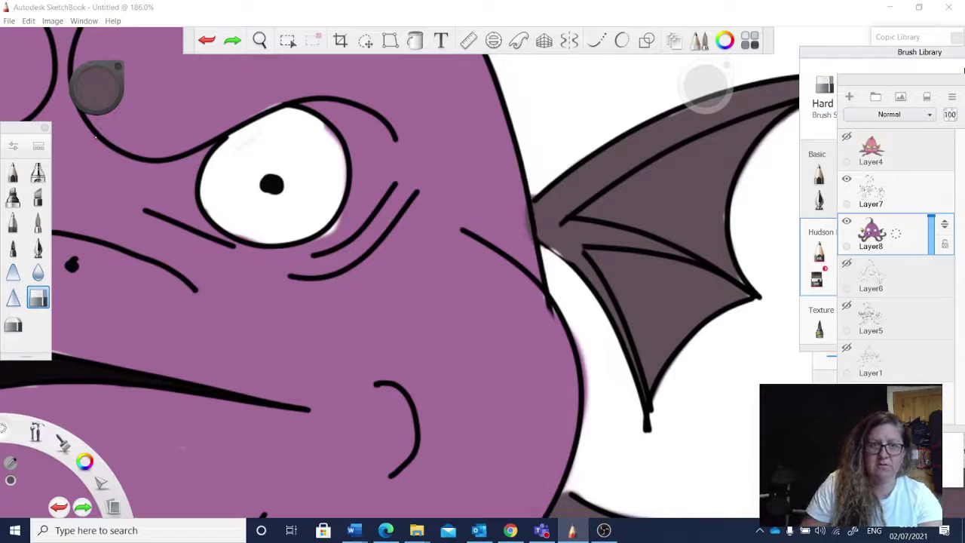
pyautogui.press('e')
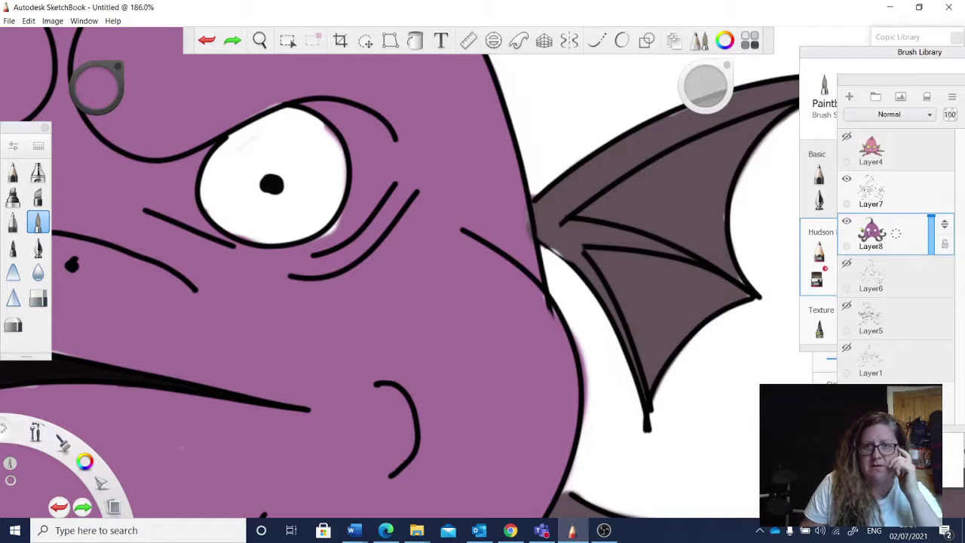
pyautogui.moveTo(527, 220); pyautogui.dragTo(530, 240)
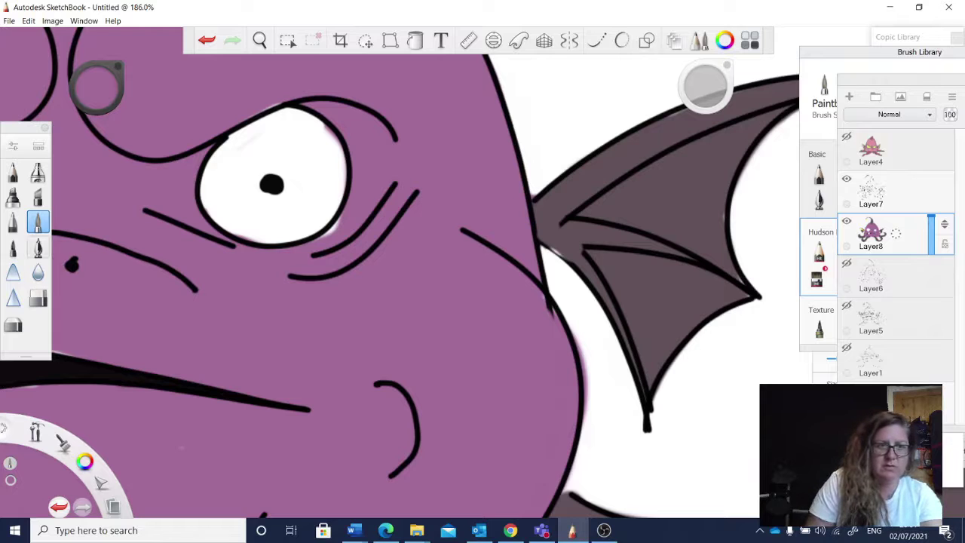
# Select Layer7, show the Layer4 reference to compare its fins with the drawing, and hide the reference again.
pyautogui.click(876, 191)
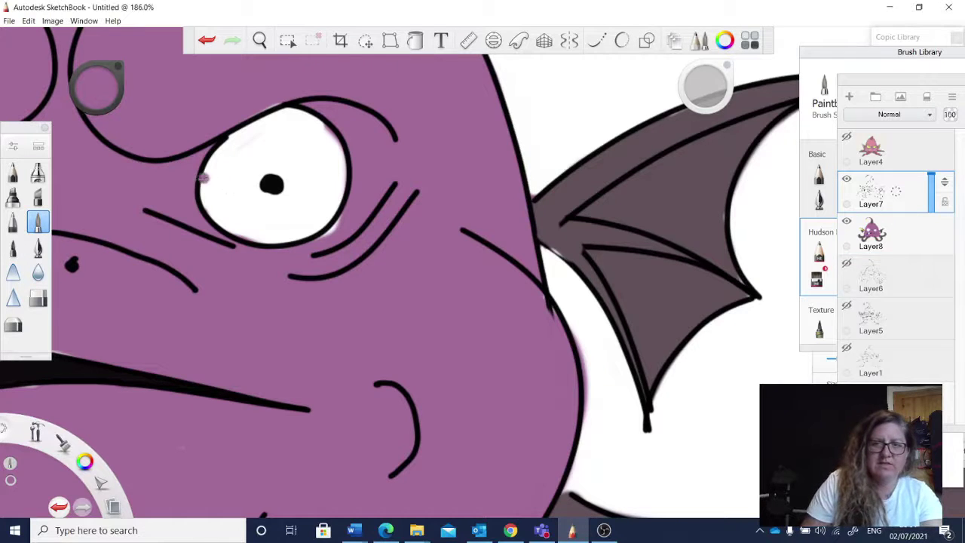
pyautogui.click(847, 136)
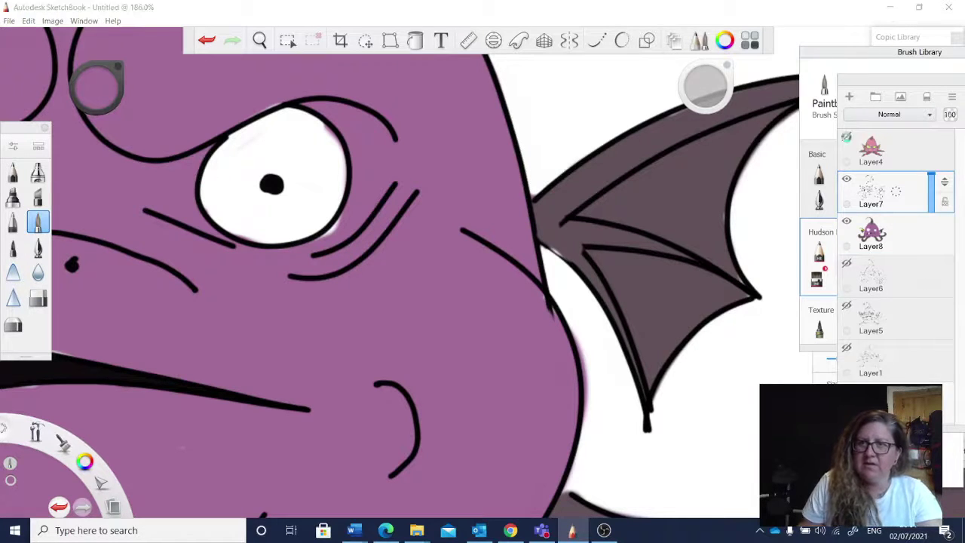
pyautogui.press('space')
pyautogui.moveTo(582, 243); pyautogui.dragTo(578, 241)
pyautogui.moveTo(791, 172); pyautogui.dragTo(646, 221)
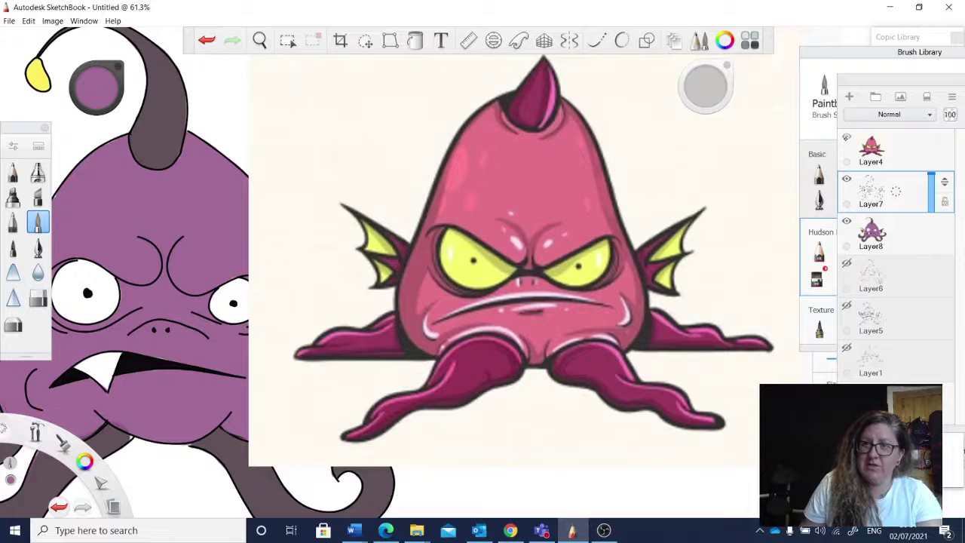
pyautogui.click(847, 137)
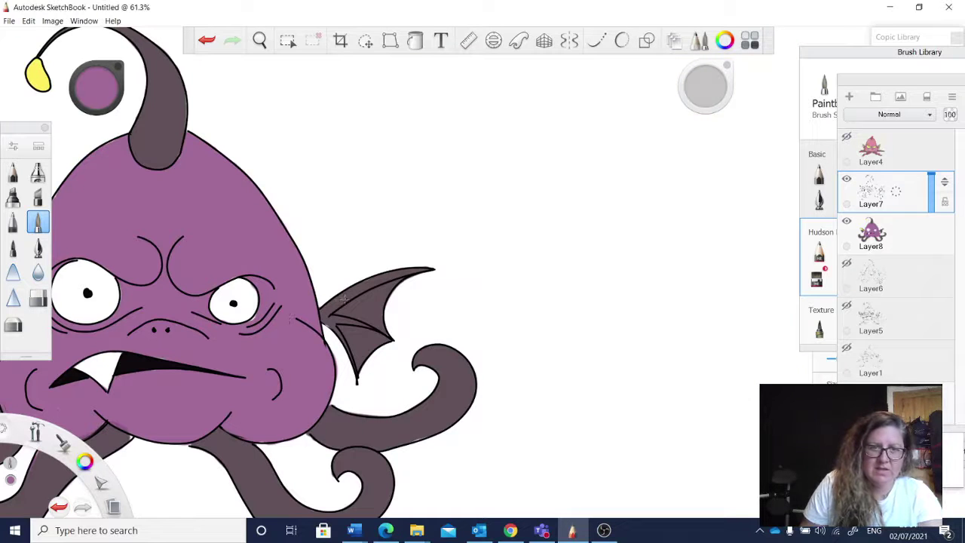
# Ink the missing black line joining the right fin's lower edge to the body with the Hudson Rio Design Ink brush.
pyautogui.press('space')
pyautogui.moveTo(277, 360); pyautogui.dragTo(294, 360)
pyautogui.moveTo(97, 89); pyautogui.dragTo(94, 73)
pyautogui.click(855, 54)
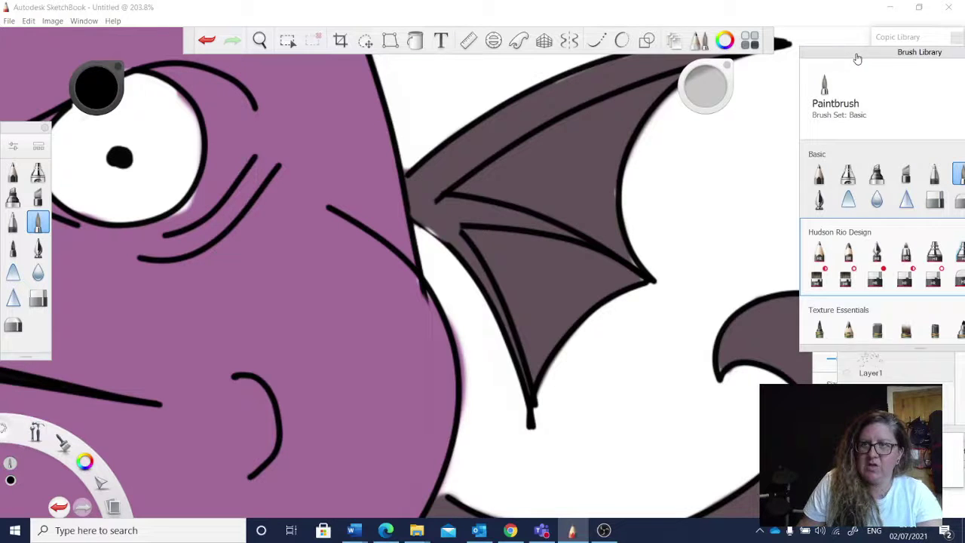
pyautogui.click(876, 252)
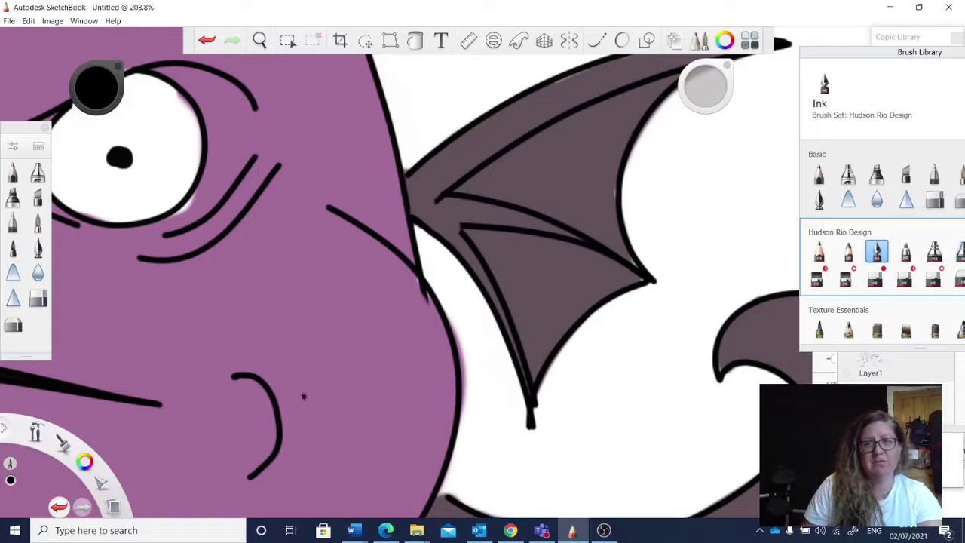
# Bring the left fin into close view and select the Hudson Rio Design Ink brush for its outlines.
pyautogui.press('space')
pyautogui.moveTo(336, 368)
pyautogui.mouseDown()
pyautogui.moveTo(310, 418)
pyautogui.moveTo(329, 373)
pyautogui.mouseUp()
pyautogui.moveTo(243, 444); pyautogui.dragTo(480, 341)
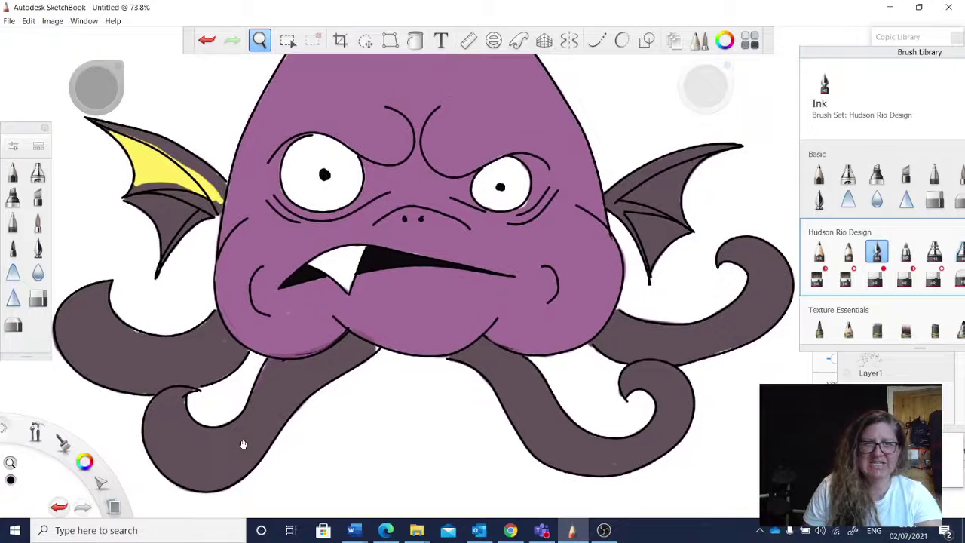
pyautogui.scroll(2, 146, 268)
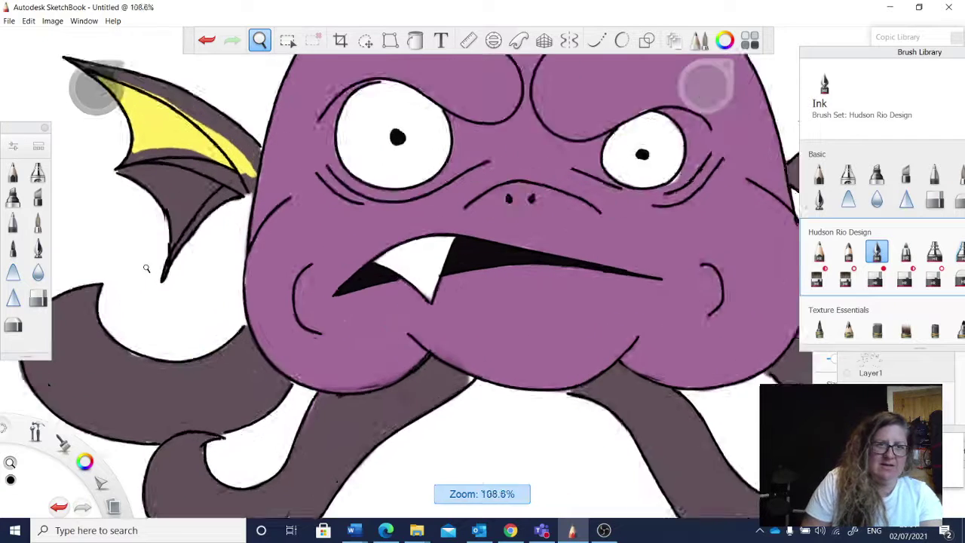
pyautogui.moveTo(146, 269); pyautogui.dragTo(200, 143)
pyautogui.moveTo(204, 134); pyautogui.dragTo(244, 294)
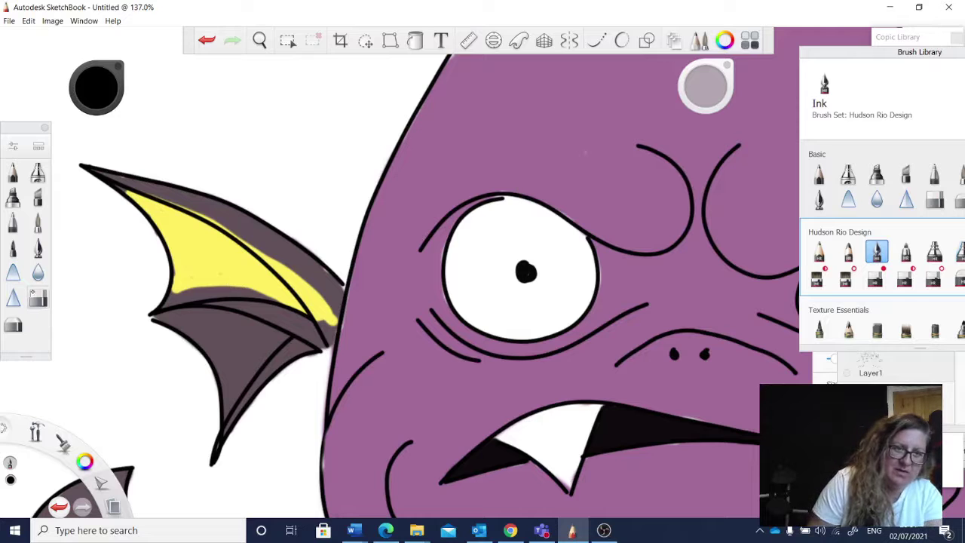
pyautogui.click(38, 298)
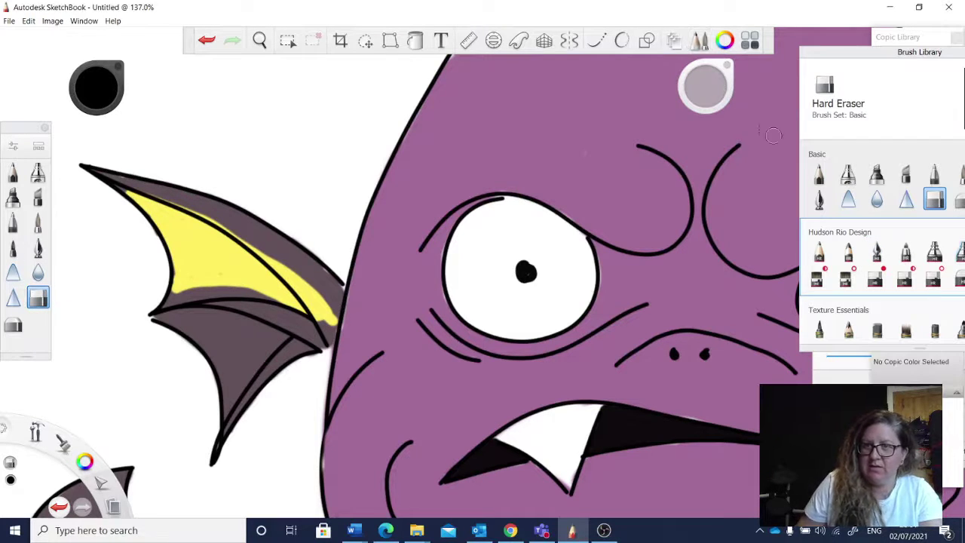
pyautogui.click(679, 41)
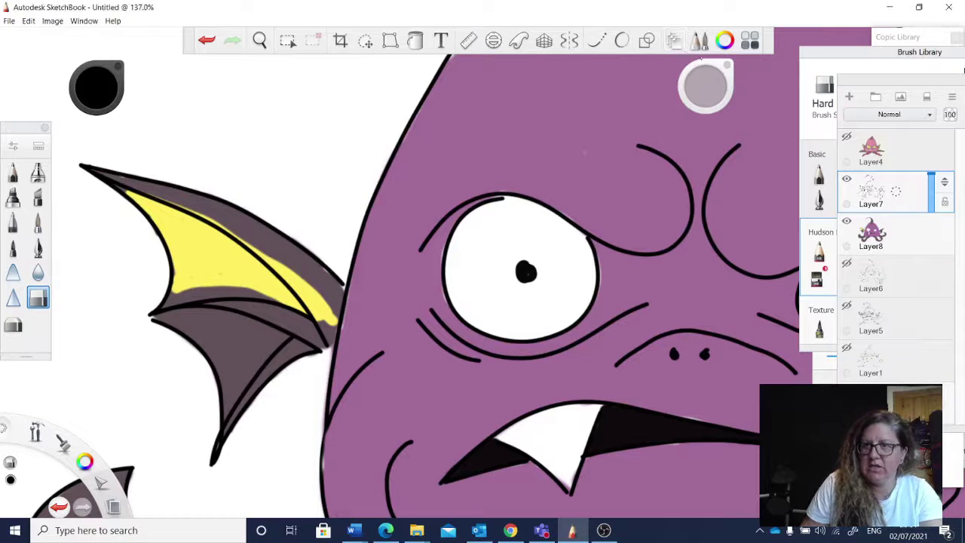
pyautogui.click(854, 59)
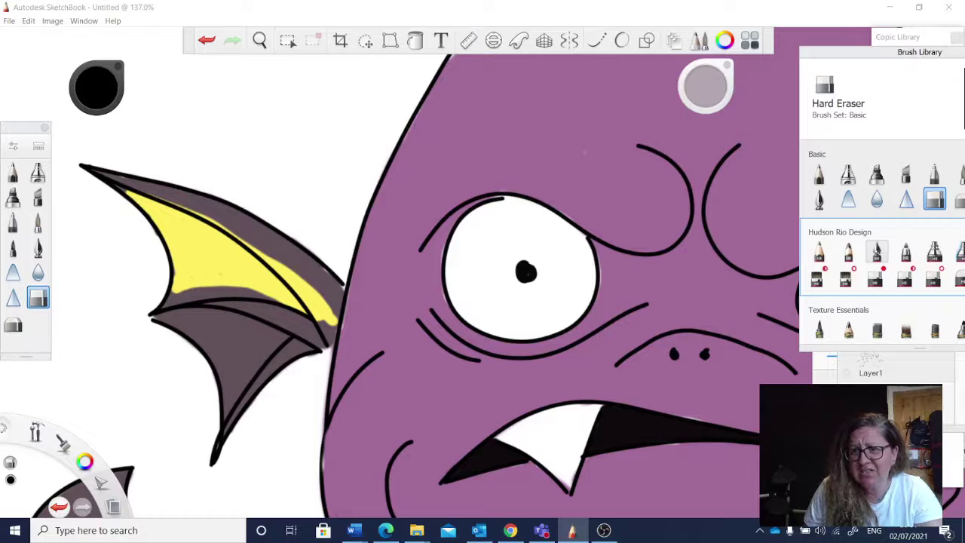
pyautogui.click(876, 251)
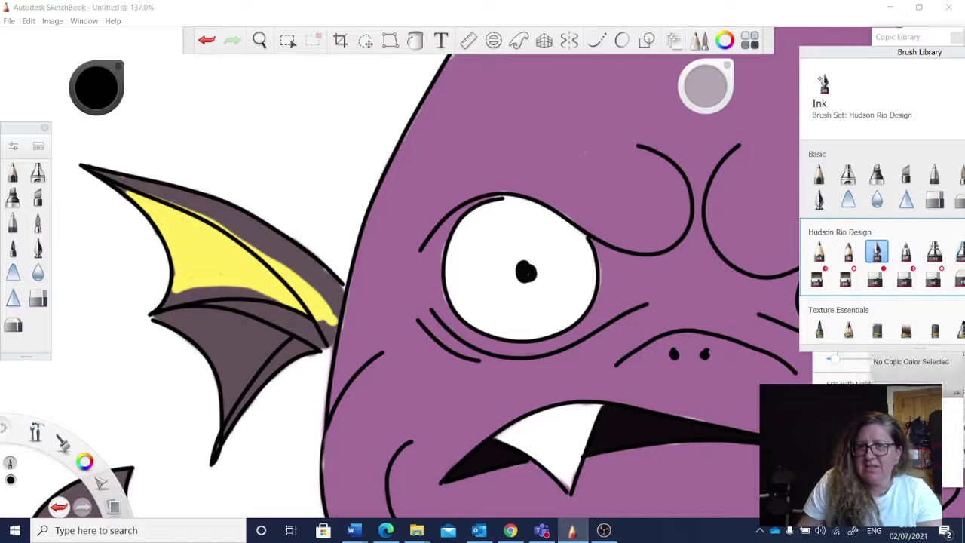
# Move the Brush Library and Brush Properties windows out into the canvas area so their settings are accessible.
pyautogui.moveTo(853, 55); pyautogui.dragTo(627, 124)
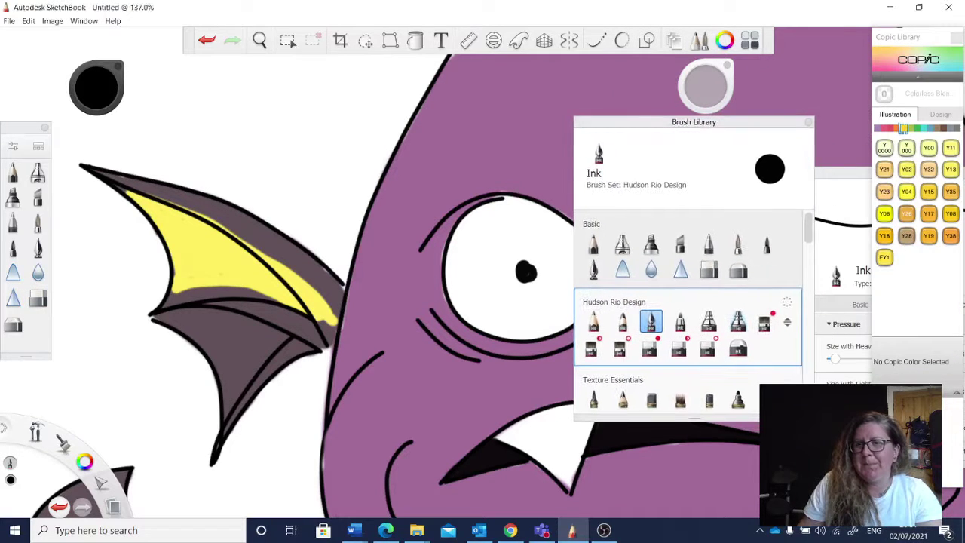
pyautogui.click(843, 181)
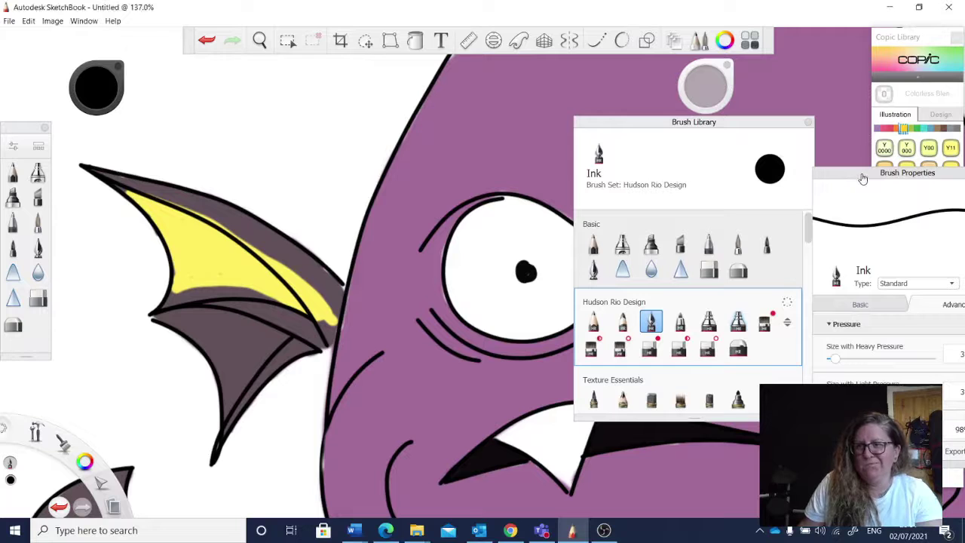
pyautogui.moveTo(864, 178)
pyautogui.mouseDown()
pyautogui.moveTo(732, 164)
pyautogui.moveTo(722, 153)
pyautogui.moveTo(887, 152)
pyautogui.mouseUp()
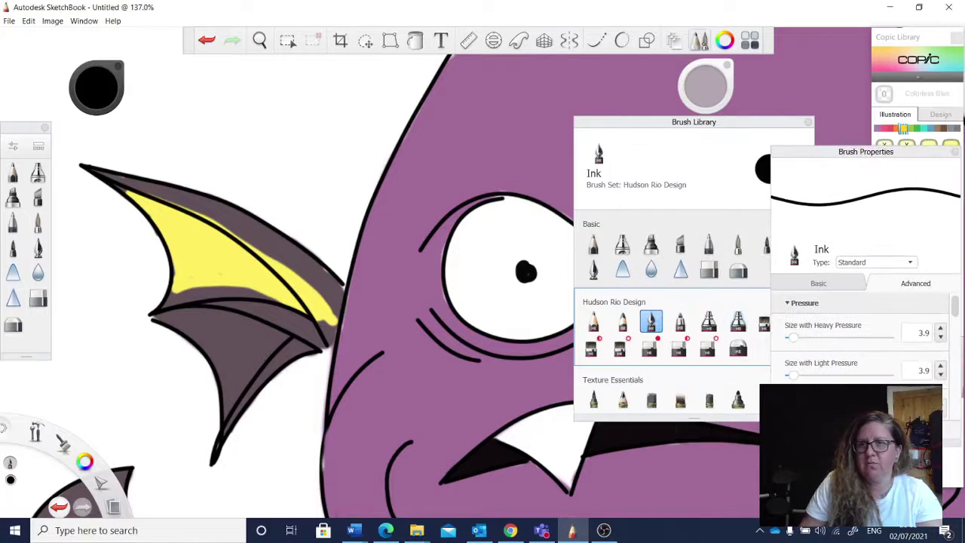
# On Layer7, erase the overshooting rib line at the left fin's base and ink the fin's lower edge up to the body.
pyautogui.click(674, 40)
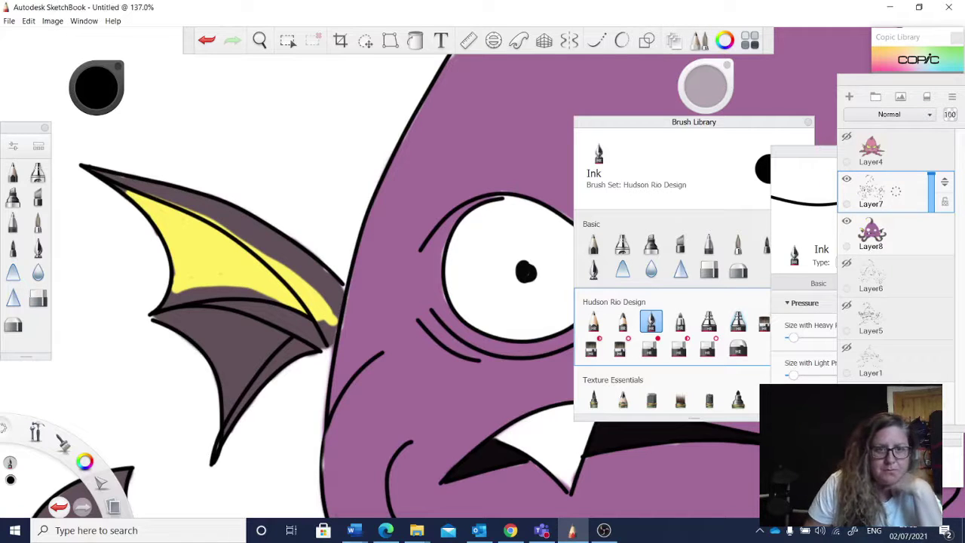
pyautogui.click(38, 299)
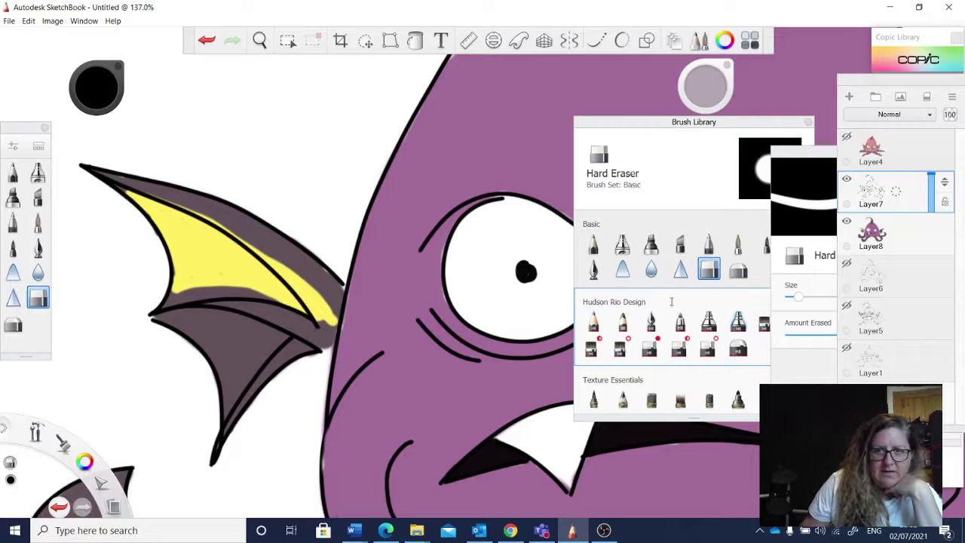
pyautogui.click(650, 321)
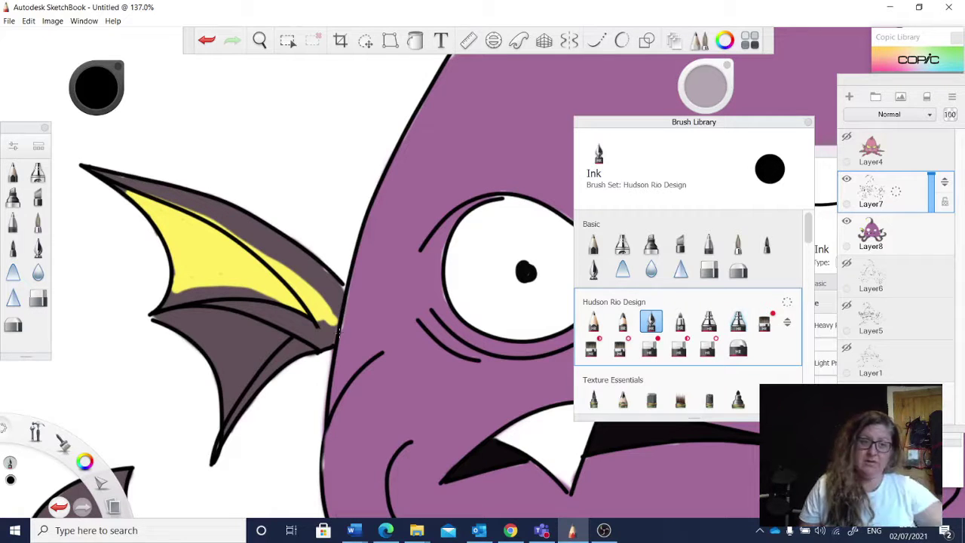
# On Layer8, sample the dark grey-purple from the left fin and paint over the yellow spilling onto its upper rib with the Paintbrush.
pyautogui.click(864, 232)
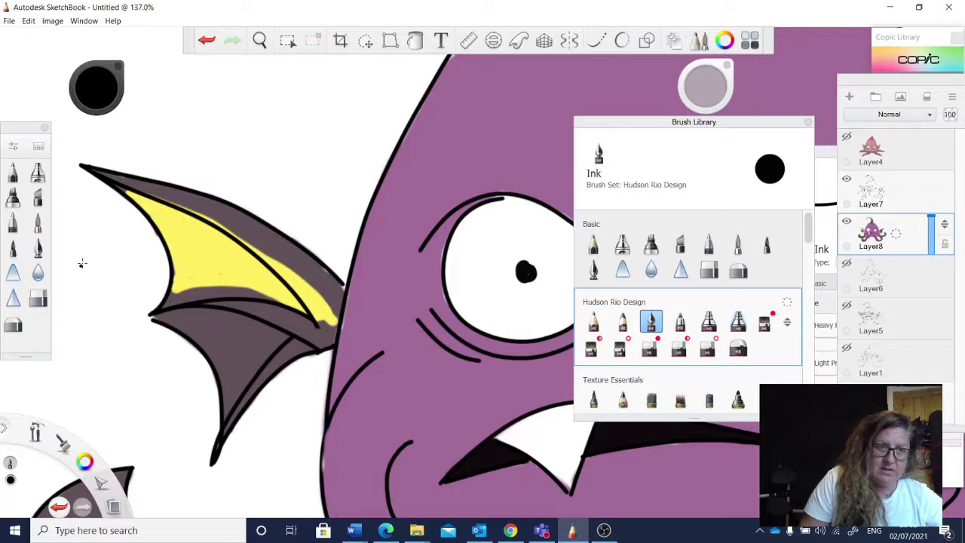
pyautogui.click(96, 88)
pyautogui.click(93, 141)
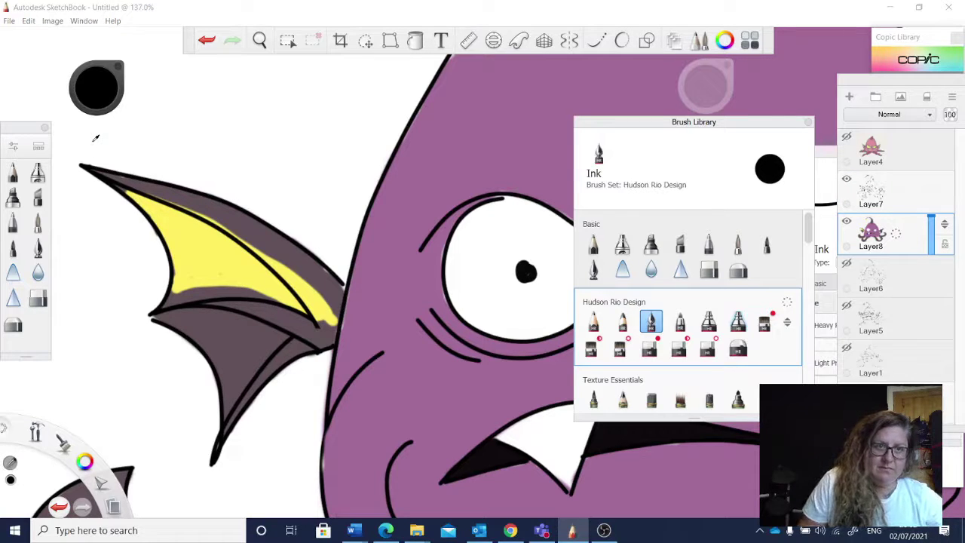
pyautogui.click(302, 260)
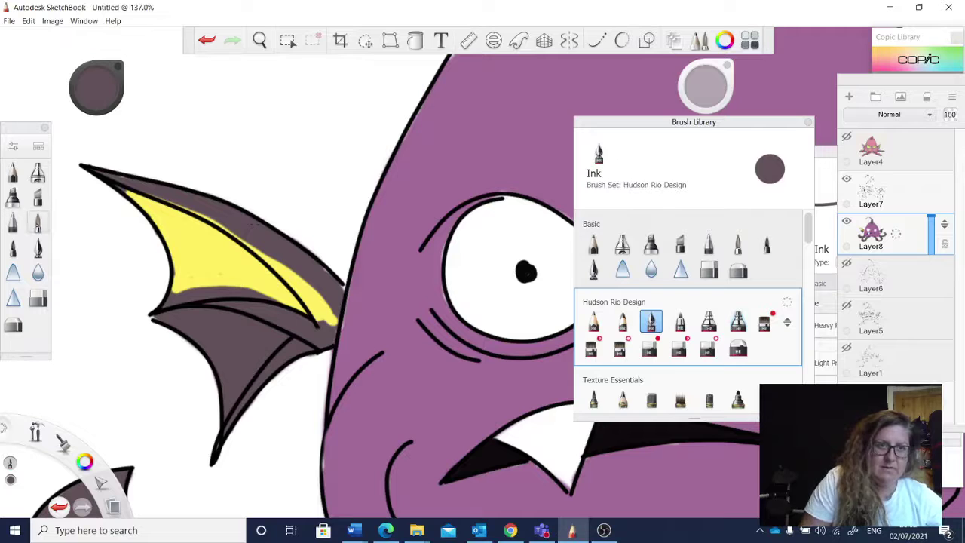
pyautogui.click(38, 222)
pyautogui.moveTo(294, 272); pyautogui.dragTo(336, 324)
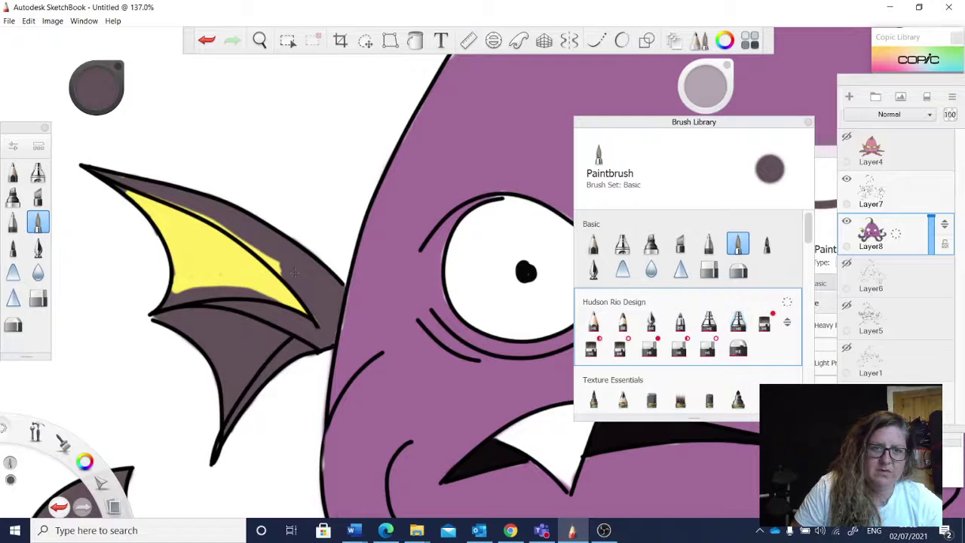
pyautogui.moveTo(174, 205); pyautogui.dragTo(282, 276)
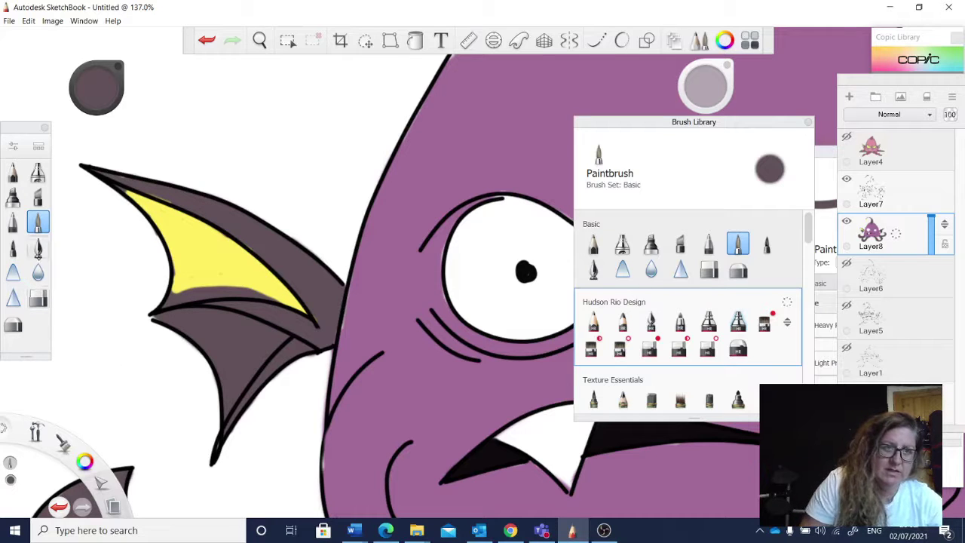
# Sample the fin's yellow and fill the left fin's upper membrane out to its tip and lower outlines.
pyautogui.click(100, 84)
pyautogui.click(95, 137)
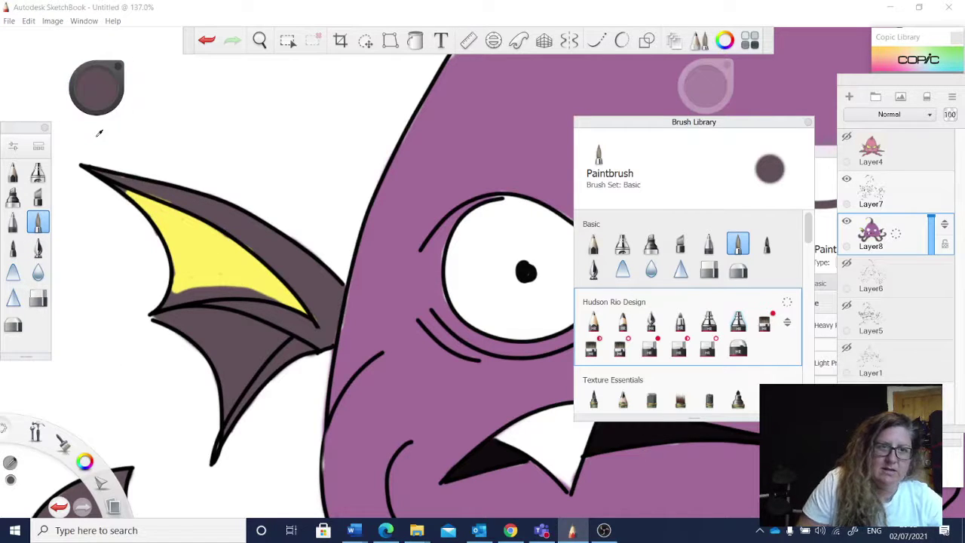
pyautogui.moveTo(99, 133)
pyautogui.mouseDown()
pyautogui.moveTo(193, 280)
pyautogui.moveTo(172, 298)
pyautogui.moveTo(180, 287)
pyautogui.moveTo(219, 291)
pyautogui.moveTo(181, 286)
pyautogui.mouseUp()
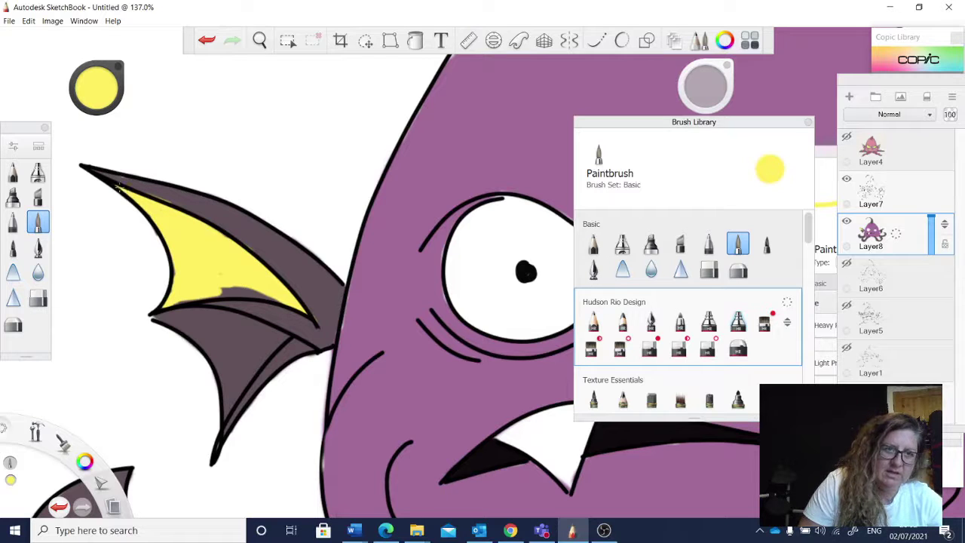
pyautogui.moveTo(216, 291); pyautogui.dragTo(279, 299)
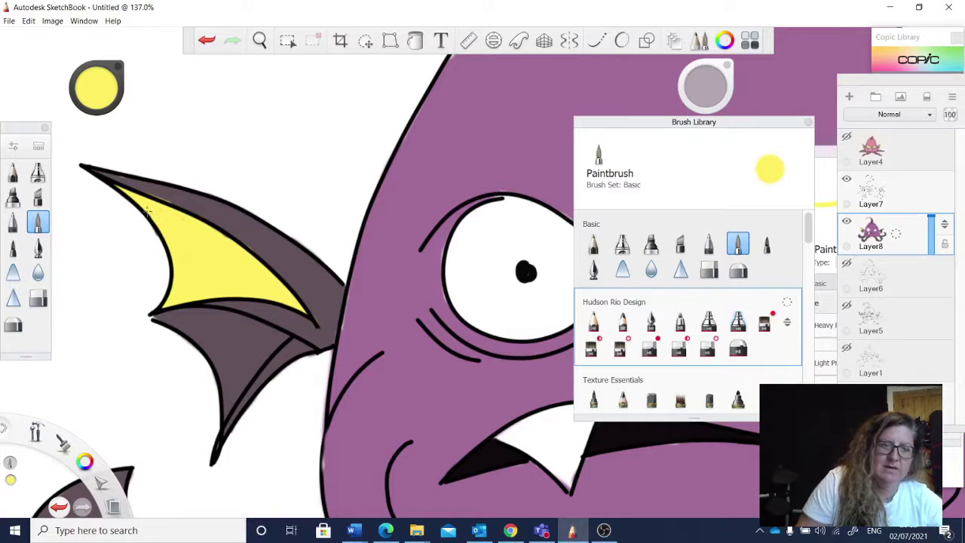
pyautogui.click(38, 298)
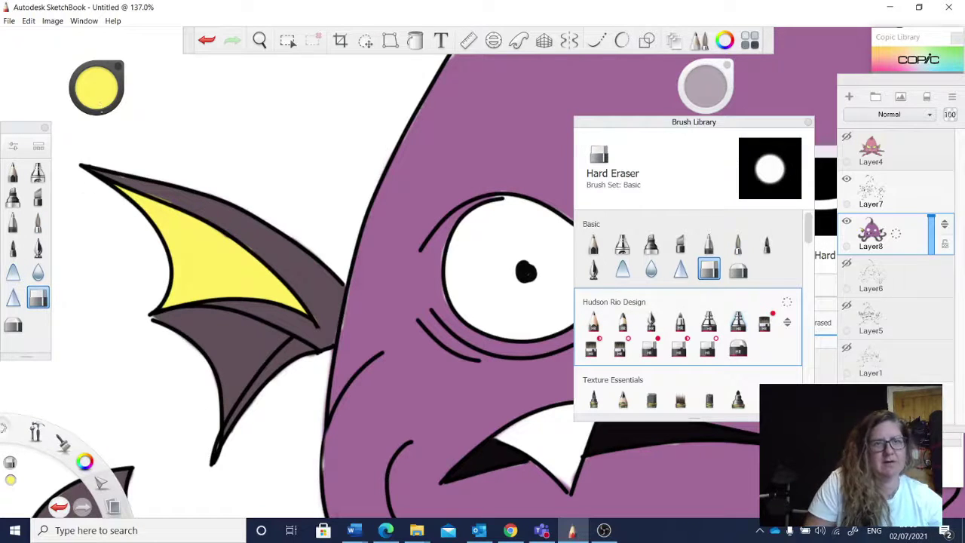
# Start painting the outer tip of the left fin's lower membrane yellow and move the Brush Library and Brush Properties windows off the face.
pyautogui.click(37, 220)
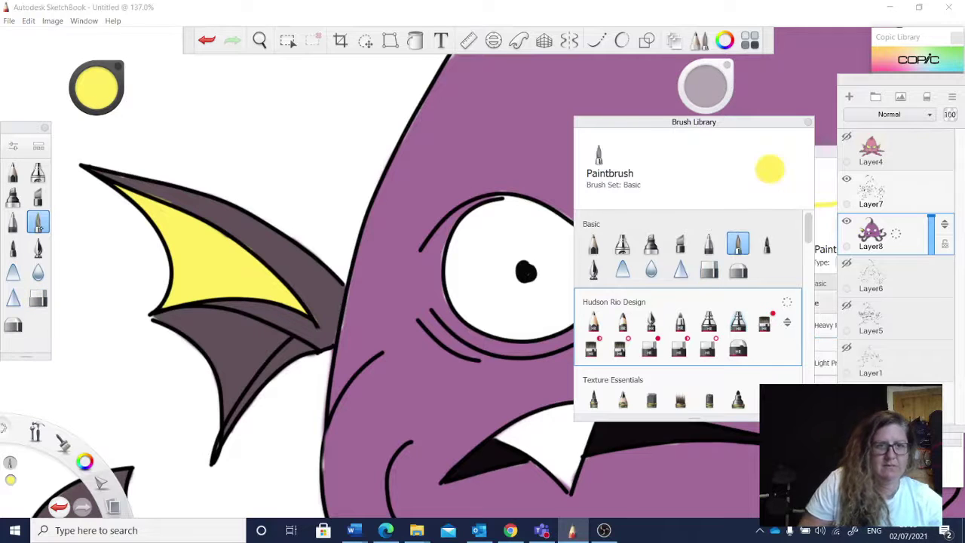
pyautogui.moveTo(161, 319)
pyautogui.mouseDown()
pyautogui.moveTo(194, 320)
pyautogui.moveTo(181, 321)
pyautogui.mouseUp()
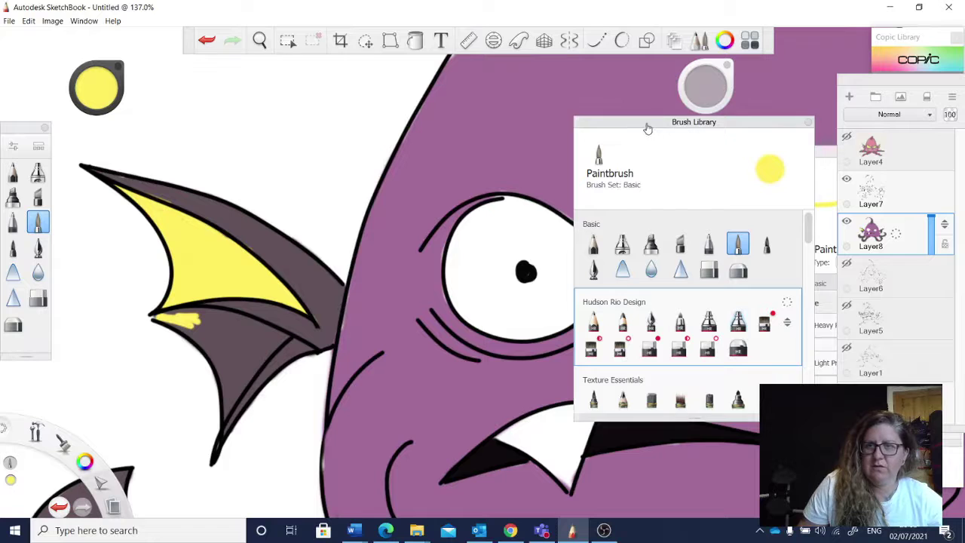
pyautogui.moveTo(648, 127)
pyautogui.mouseDown()
pyautogui.moveTo(765, 148)
pyautogui.moveTo(864, 184)
pyautogui.moveTo(848, 174)
pyautogui.mouseUp()
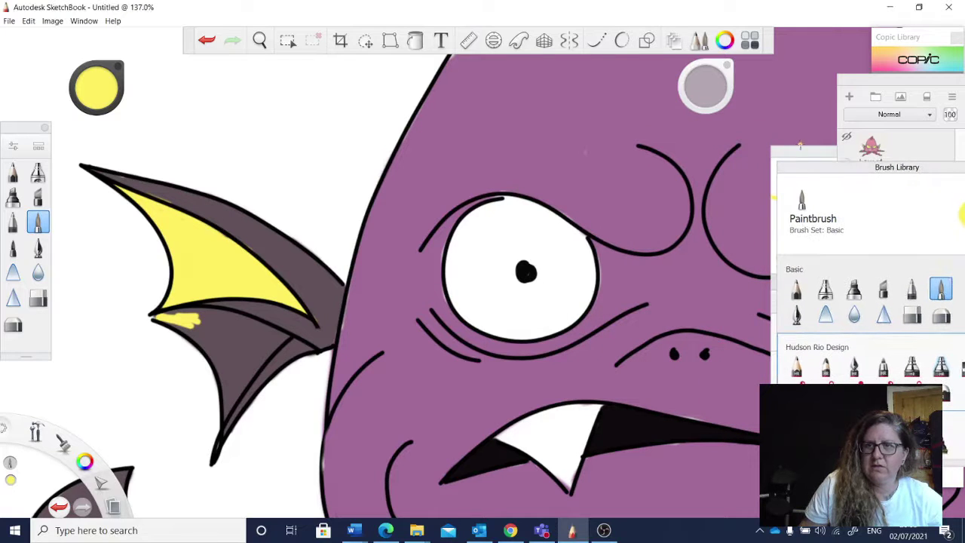
pyautogui.doubleClick(806, 220)
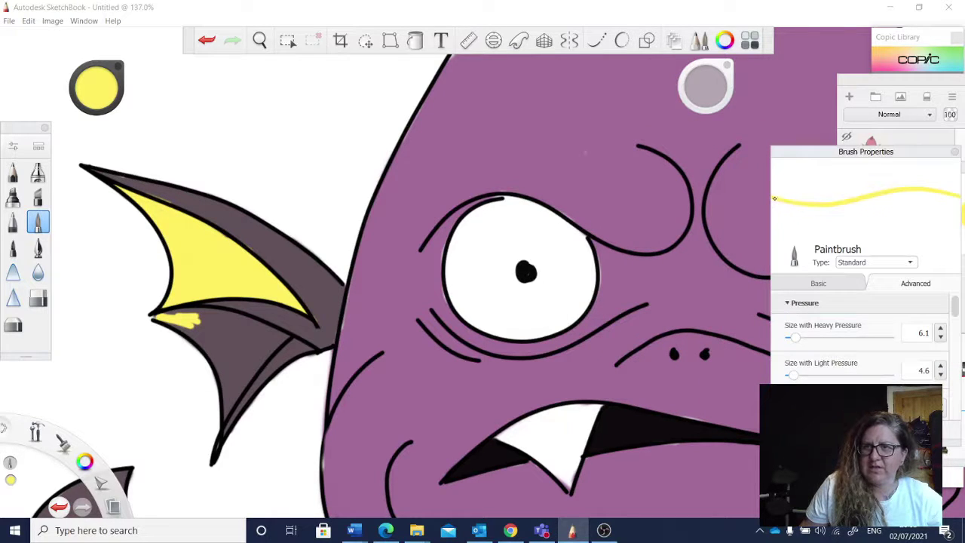
pyautogui.moveTo(802, 153)
pyautogui.mouseDown()
pyautogui.moveTo(723, 151)
pyautogui.moveTo(814, 147)
pyautogui.moveTo(608, 172)
pyautogui.mouseUp()
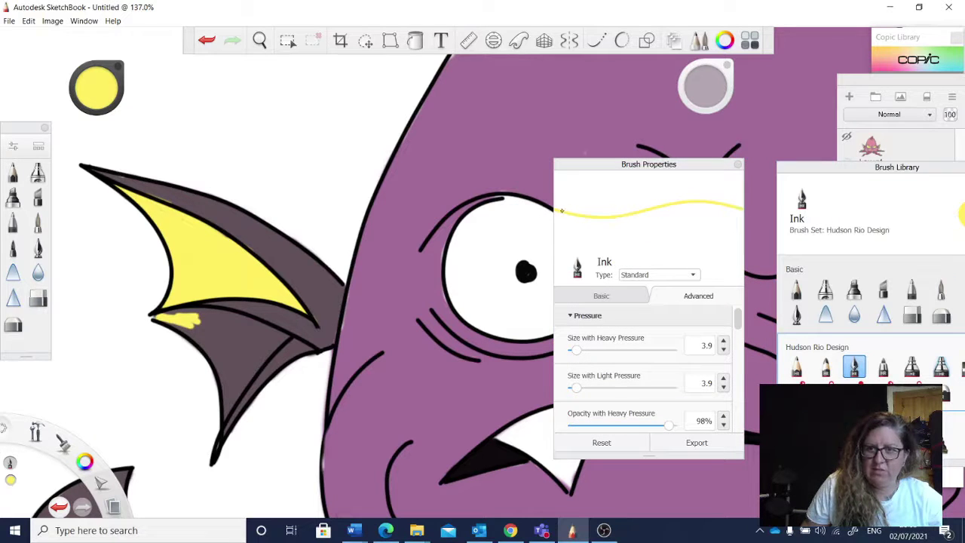
pyautogui.moveTo(668, 164); pyautogui.dragTo(849, 177)
# Fill the rest of the left fin's lower membrane yellow with the Paintbrush, raising its heavy-pressure size to 10.4.
pyautogui.click(38, 221)
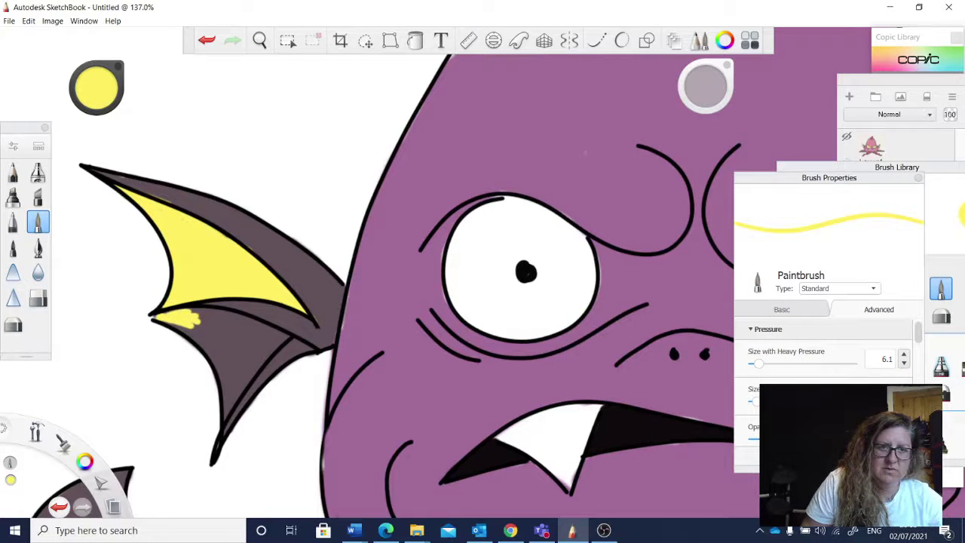
pyautogui.moveTo(189, 332); pyautogui.dragTo(216, 313)
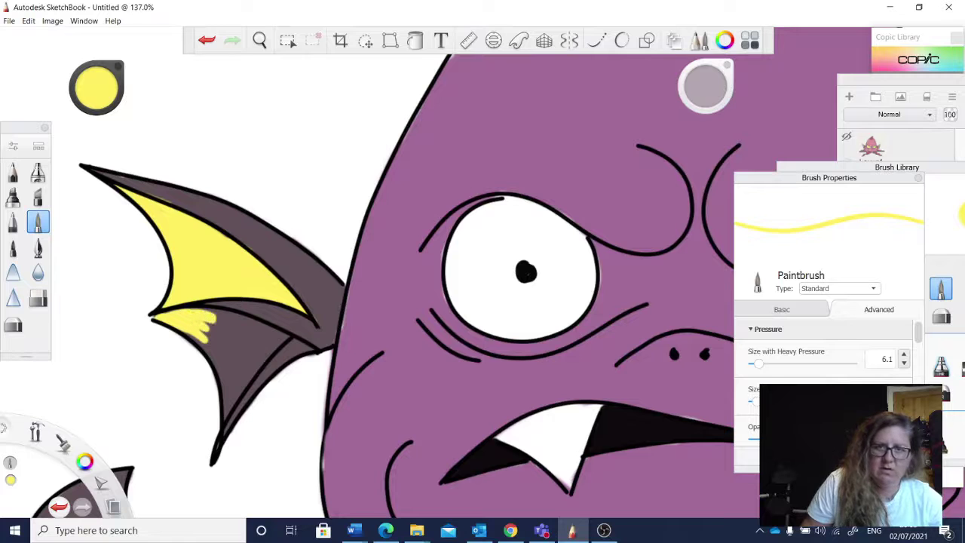
pyautogui.moveTo(714, 86); pyautogui.dragTo(728, 86)
pyautogui.moveTo(220, 315)
pyautogui.mouseDown()
pyautogui.moveTo(208, 341)
pyautogui.moveTo(228, 406)
pyautogui.moveTo(260, 353)
pyautogui.moveTo(209, 330)
pyautogui.moveTo(260, 332)
pyautogui.moveTo(238, 343)
pyautogui.moveTo(226, 381)
pyautogui.mouseUp()
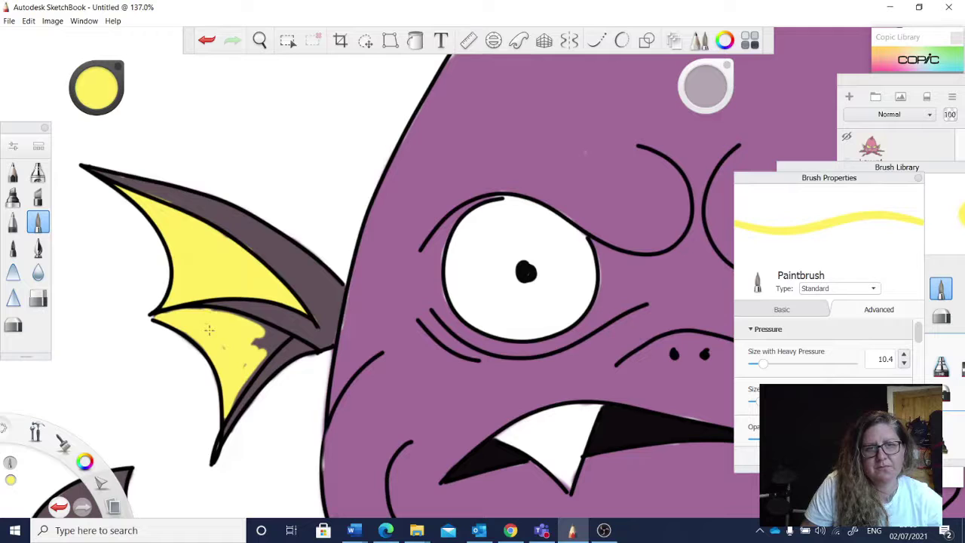
pyautogui.moveTo(266, 326)
pyautogui.mouseDown()
pyautogui.moveTo(285, 339)
pyautogui.moveTo(272, 358)
pyautogui.mouseUp()
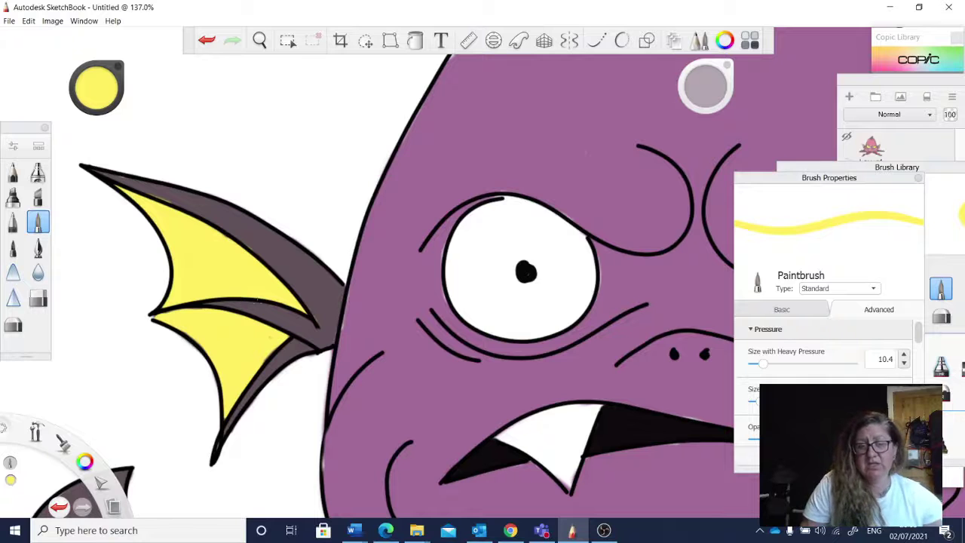
# Paint both membranes of the right fin yellow, reducing the Paintbrush's heavy-pressure size to 7.4 for the corners and the lower membrane.
pyautogui.press('space')
pyautogui.moveTo(520, 259); pyautogui.dragTo(456, 247)
pyautogui.press('space')
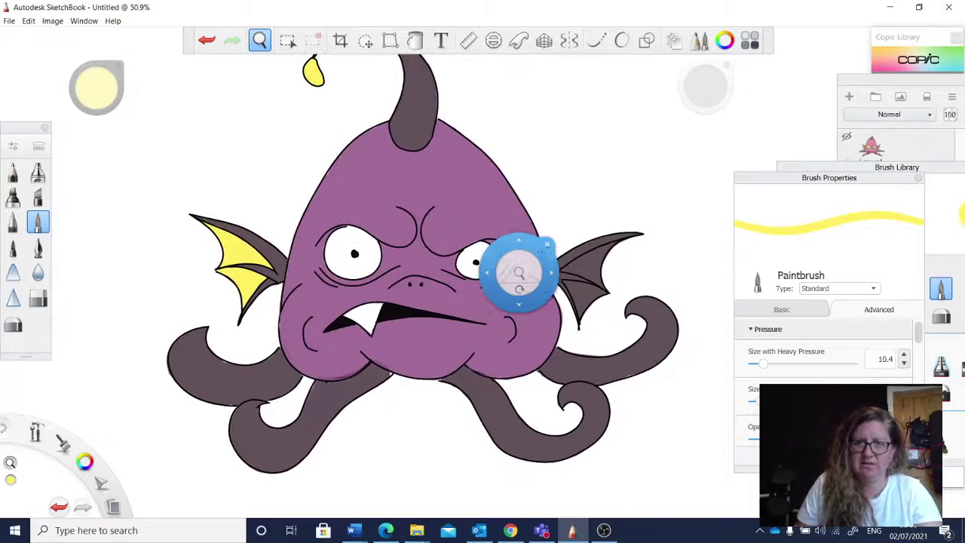
pyautogui.moveTo(523, 264); pyautogui.dragTo(615, 215)
pyautogui.moveTo(731, 243); pyautogui.dragTo(655, 250)
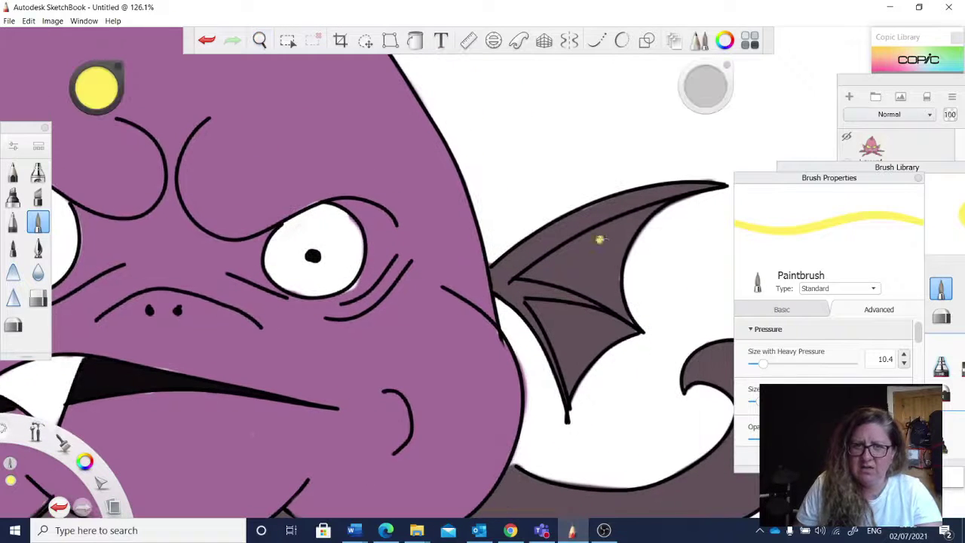
pyautogui.moveTo(599, 239); pyautogui.dragTo(613, 230)
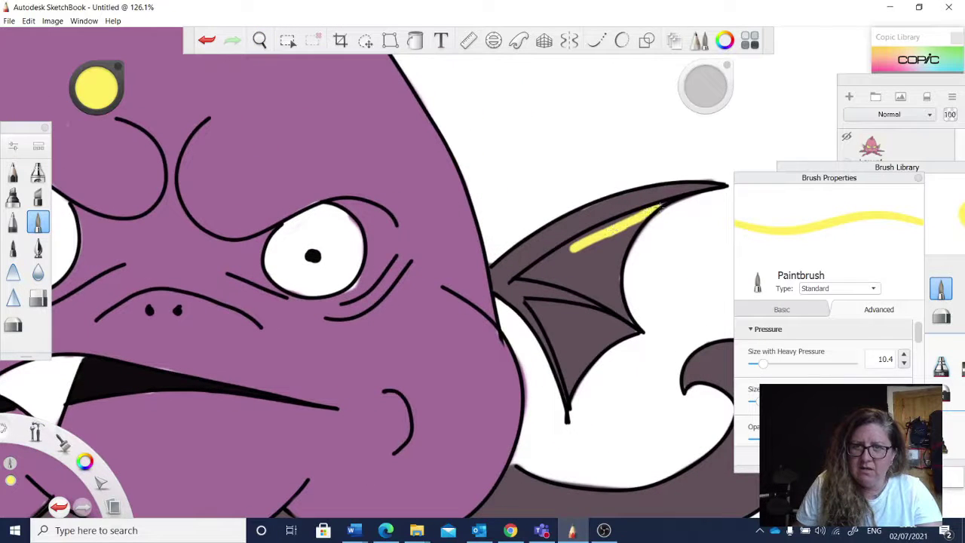
pyautogui.moveTo(659, 207)
pyautogui.mouseDown()
pyautogui.moveTo(526, 275)
pyautogui.moveTo(589, 284)
pyautogui.moveTo(577, 256)
pyautogui.moveTo(592, 268)
pyautogui.moveTo(626, 242)
pyautogui.moveTo(612, 286)
pyautogui.moveTo(587, 295)
pyautogui.mouseUp()
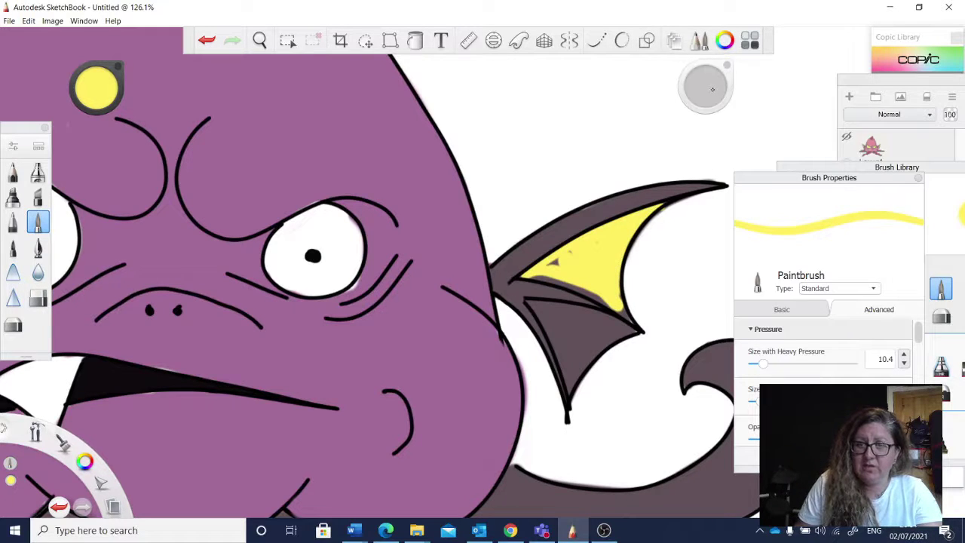
pyautogui.moveTo(712, 89); pyautogui.dragTo(713, 89)
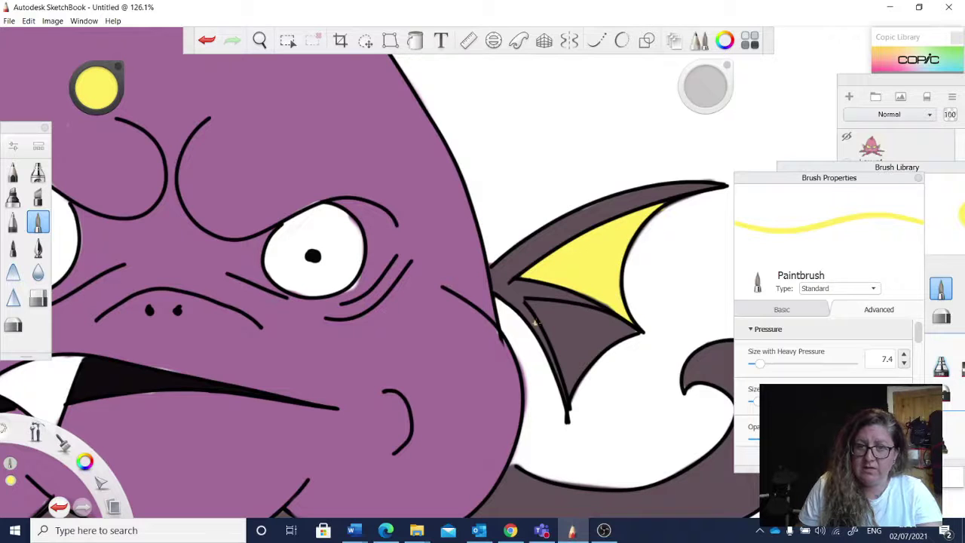
pyautogui.moveTo(536, 321)
pyautogui.mouseDown()
pyautogui.moveTo(531, 305)
pyautogui.moveTo(548, 320)
pyautogui.moveTo(564, 317)
pyautogui.moveTo(562, 353)
pyautogui.moveTo(546, 319)
pyautogui.moveTo(573, 364)
pyautogui.moveTo(632, 330)
pyautogui.moveTo(554, 305)
pyautogui.moveTo(599, 338)
pyautogui.moveTo(581, 343)
pyautogui.moveTo(588, 354)
pyautogui.mouseUp()
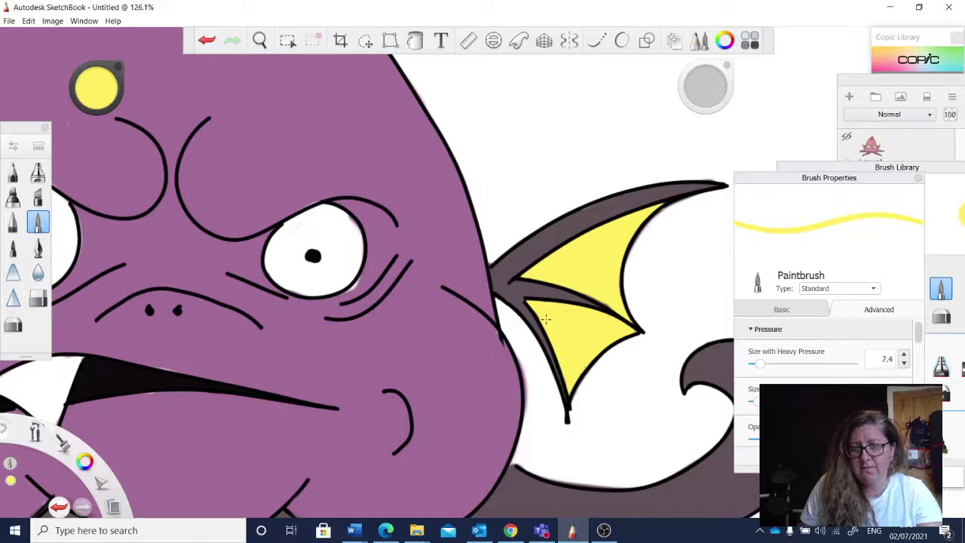
# Paint the white of the right eye yellow around the pupil with the Paintbrush's heavy-pressure size at 12.6.
pyautogui.press('space')
pyautogui.click(437, 359)
pyautogui.moveTo(437, 356); pyautogui.dragTo(411, 313)
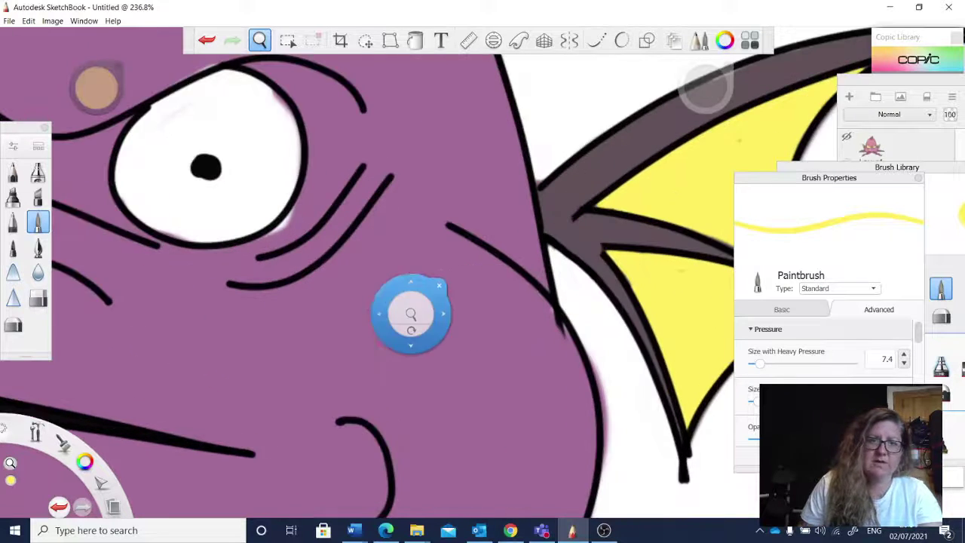
pyautogui.moveTo(182, 195); pyautogui.dragTo(296, 286)
pyautogui.moveTo(704, 87)
pyautogui.mouseDown()
pyautogui.moveTo(704, 78)
pyautogui.moveTo(707, 87)
pyautogui.mouseUp()
pyautogui.moveTo(319, 181)
pyautogui.mouseDown()
pyautogui.moveTo(271, 202)
pyautogui.moveTo(240, 266)
pyautogui.moveTo(250, 306)
pyautogui.moveTo(278, 230)
pyautogui.moveTo(357, 171)
pyautogui.moveTo(398, 202)
pyautogui.moveTo(409, 252)
pyautogui.moveTo(377, 287)
pyautogui.moveTo(340, 226)
pyautogui.moveTo(354, 295)
pyautogui.moveTo(299, 291)
pyautogui.moveTo(276, 326)
pyautogui.moveTo(340, 321)
pyautogui.moveTo(380, 298)
pyautogui.moveTo(353, 323)
pyautogui.mouseUp()
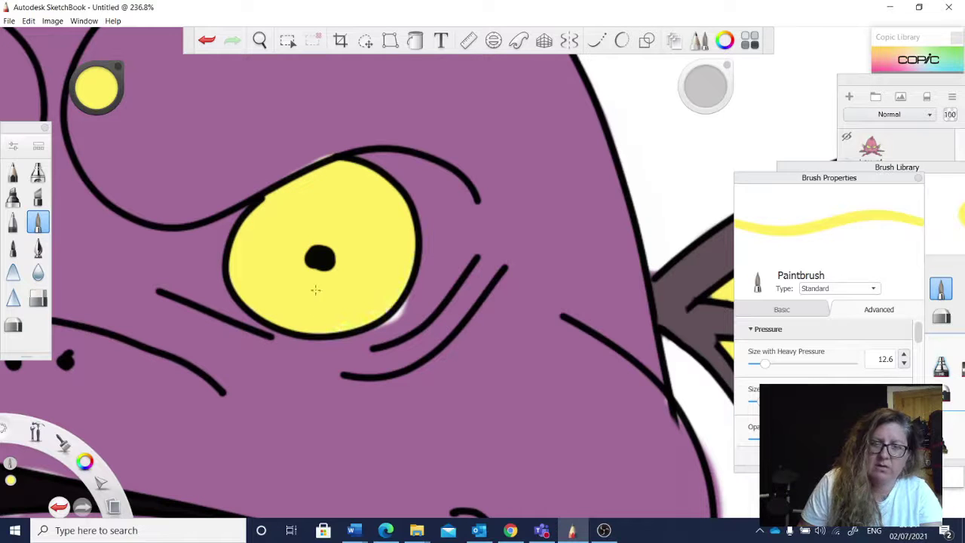
# Paint the white of the left eye yellow around the pupil, up to its black outline.
pyautogui.press('space')
pyautogui.moveTo(197, 362); pyautogui.dragTo(630, 365)
pyautogui.press('space')
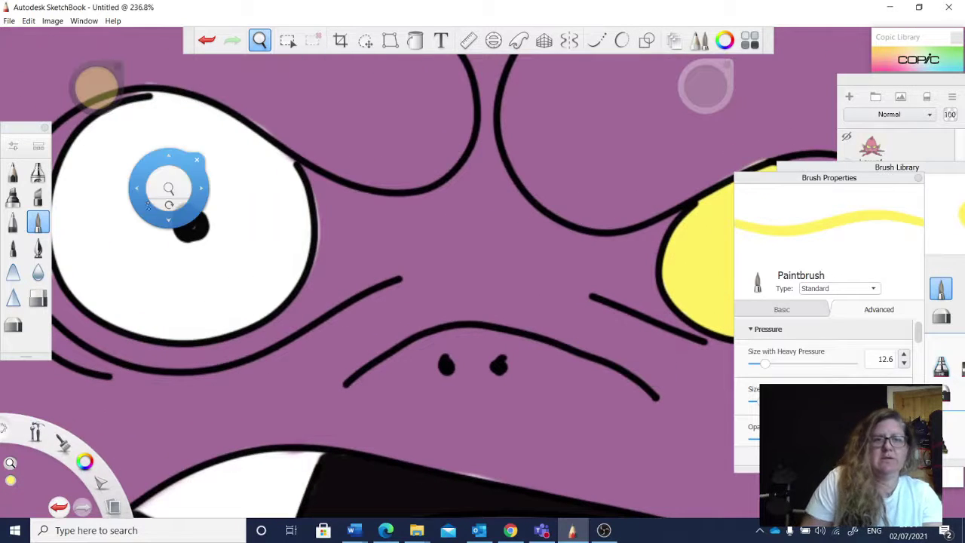
pyautogui.moveTo(121, 237); pyautogui.dragTo(202, 244)
pyautogui.moveTo(227, 122)
pyautogui.mouseDown()
pyautogui.moveTo(170, 171)
pyautogui.moveTo(140, 234)
pyautogui.moveTo(170, 279)
pyautogui.moveTo(200, 151)
pyautogui.moveTo(226, 140)
pyautogui.moveTo(272, 132)
pyautogui.moveTo(350, 166)
pyautogui.moveTo(332, 185)
pyautogui.moveTo(377, 219)
pyautogui.moveTo(316, 188)
pyautogui.moveTo(332, 256)
pyautogui.moveTo(275, 166)
pyautogui.moveTo(253, 226)
pyautogui.moveTo(215, 279)
pyautogui.moveTo(192, 252)
pyautogui.moveTo(204, 306)
pyautogui.moveTo(159, 294)
pyautogui.moveTo(207, 320)
pyautogui.moveTo(253, 302)
pyautogui.moveTo(302, 298)
pyautogui.moveTo(339, 287)
pyautogui.moveTo(366, 260)
pyautogui.moveTo(377, 265)
pyautogui.moveTo(390, 233)
pyautogui.moveTo(339, 313)
pyautogui.moveTo(227, 338)
pyautogui.moveTo(245, 343)
pyautogui.mouseUp()
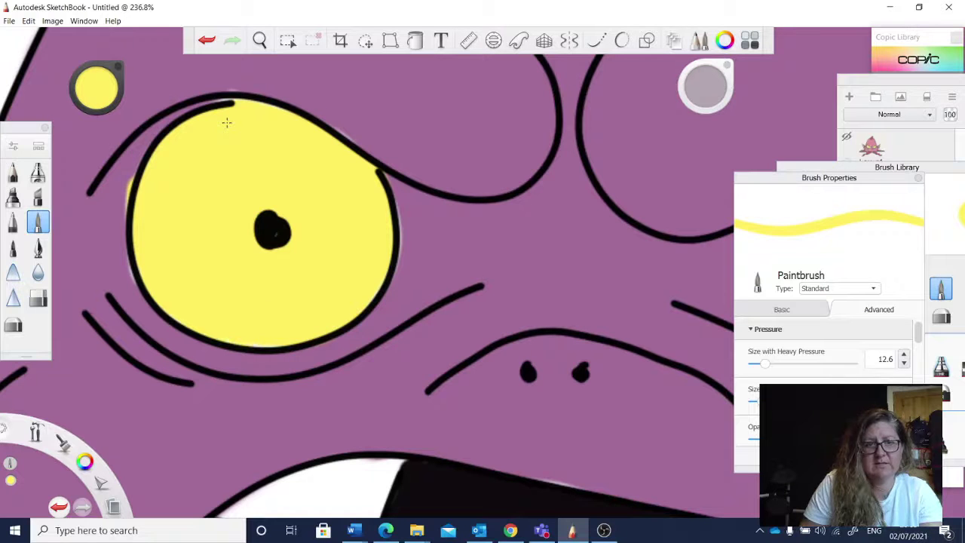
# Sample the body purple and paint over the yellow overspill and pale gaps along the left eye's outer edge.
pyautogui.click(107, 89)
pyautogui.click(98, 141)
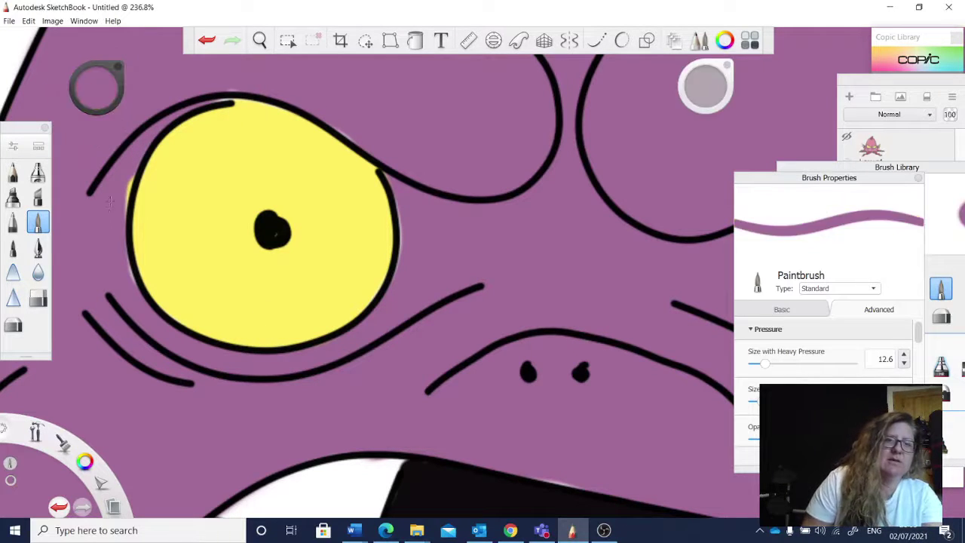
pyautogui.moveTo(129, 179)
pyautogui.mouseDown()
pyautogui.moveTo(125, 227)
pyautogui.moveTo(151, 298)
pyautogui.mouseUp()
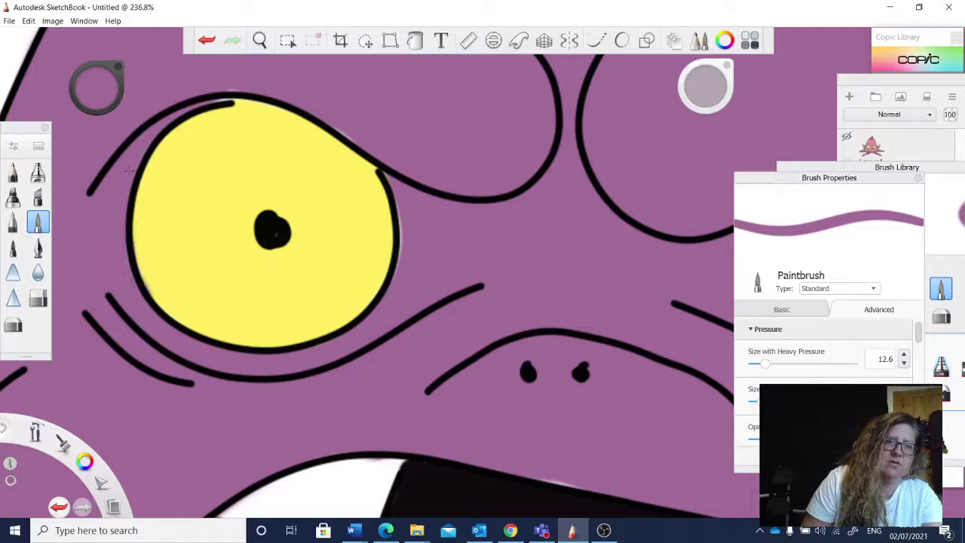
# On Layer8, cover the purple overspill at the top of the left front tentacle below the mouth with the tentacle's dark grey-purple.
pyautogui.press('space')
pyautogui.moveTo(458, 257); pyautogui.dragTo(328, 409)
pyautogui.moveTo(540, 257); pyautogui.dragTo(509, 245)
pyautogui.press('space')
pyautogui.moveTo(389, 492); pyautogui.dragTo(414, 392)
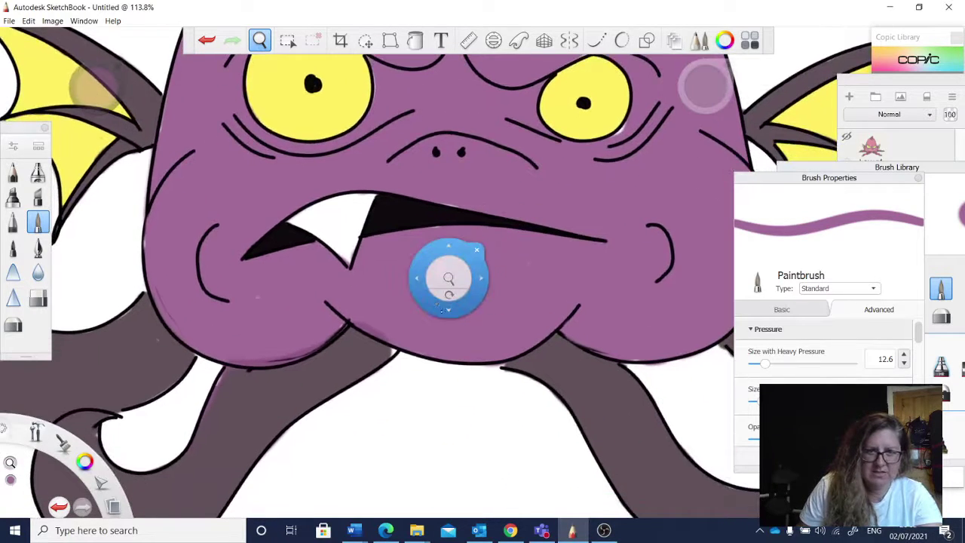
pyautogui.moveTo(448, 279); pyautogui.dragTo(525, 232)
pyautogui.moveTo(400, 392); pyautogui.dragTo(415, 366)
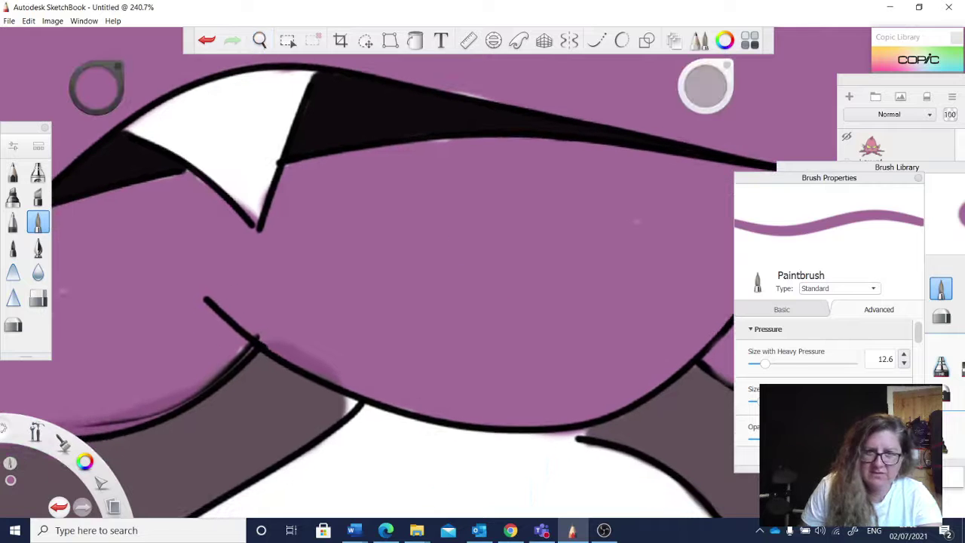
pyautogui.click(873, 87)
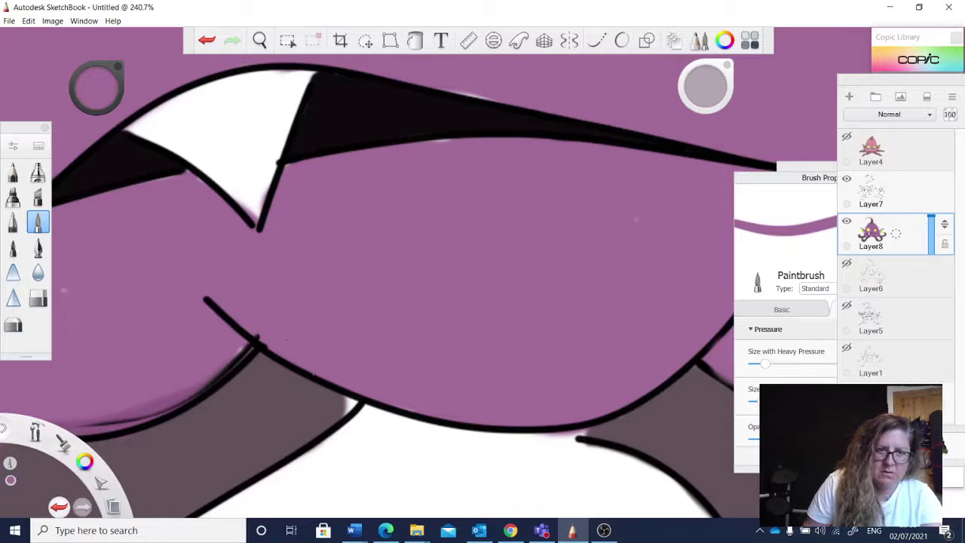
# Sample the dark grey-purple and paint over the purple overspill and white gap along the upper edges of the left front tentacle.
pyautogui.press('space')
pyautogui.moveTo(154, 378)
pyautogui.mouseDown()
pyautogui.moveTo(286, 326)
pyautogui.moveTo(157, 368)
pyautogui.moveTo(291, 349)
pyautogui.mouseUp()
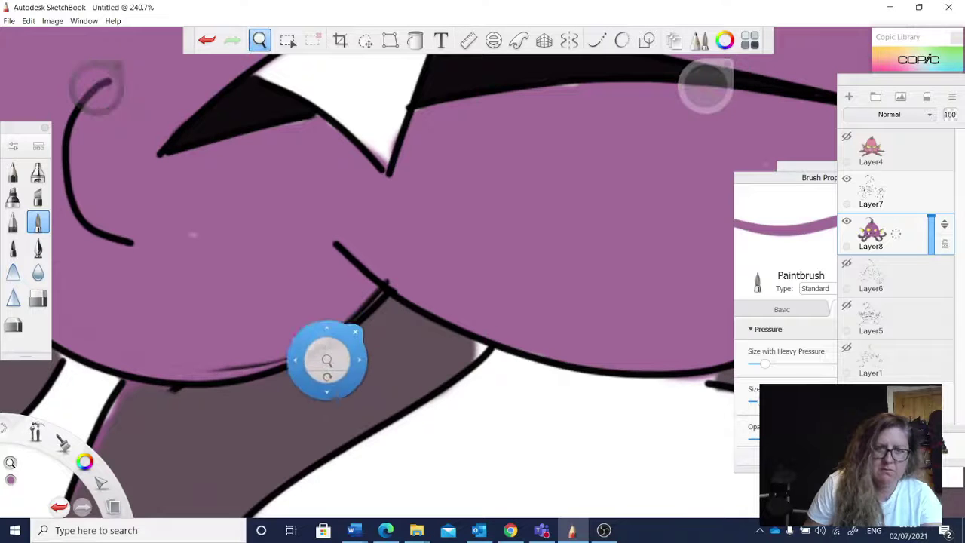
pyautogui.click(324, 530)
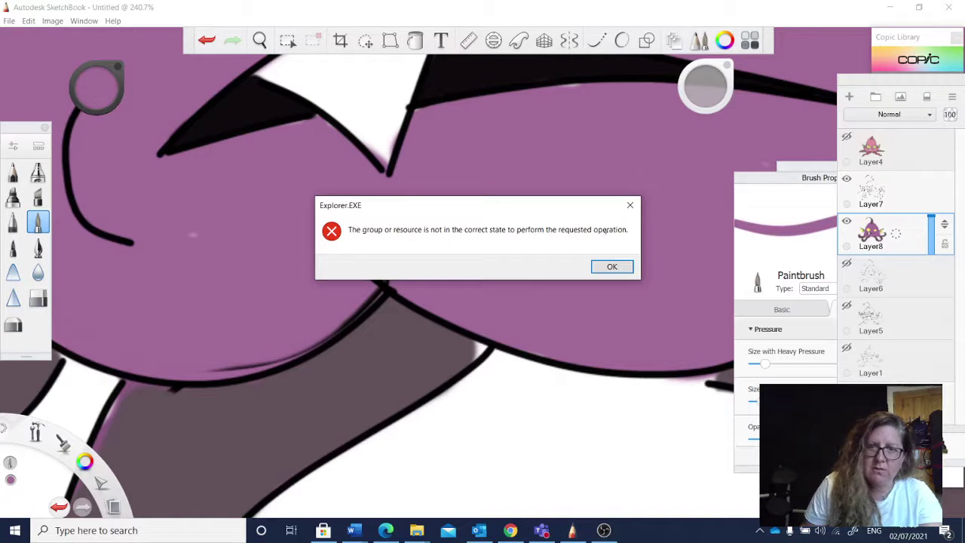
pyautogui.click(630, 205)
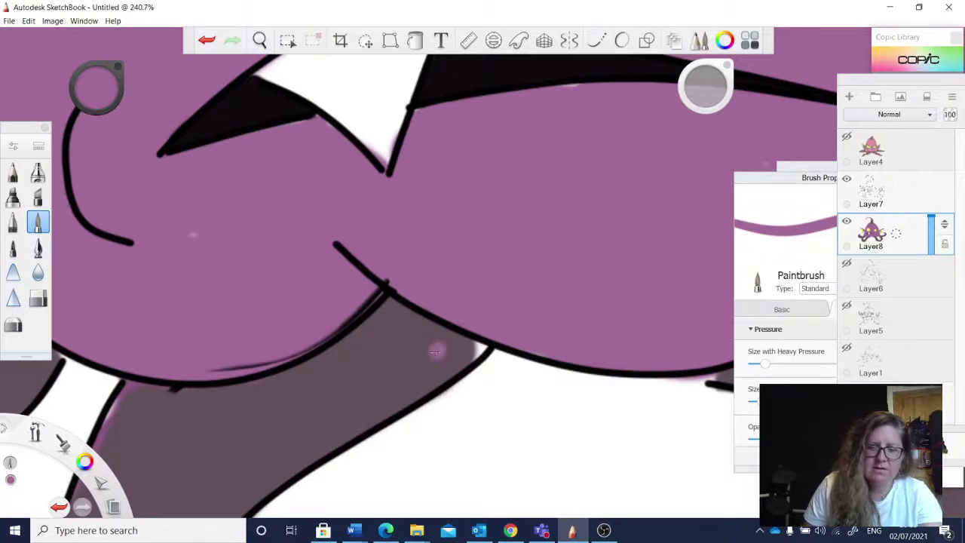
pyautogui.press('space')
pyautogui.moveTo(370, 392)
pyautogui.mouseDown()
pyautogui.moveTo(379, 422)
pyautogui.moveTo(478, 282)
pyautogui.mouseUp()
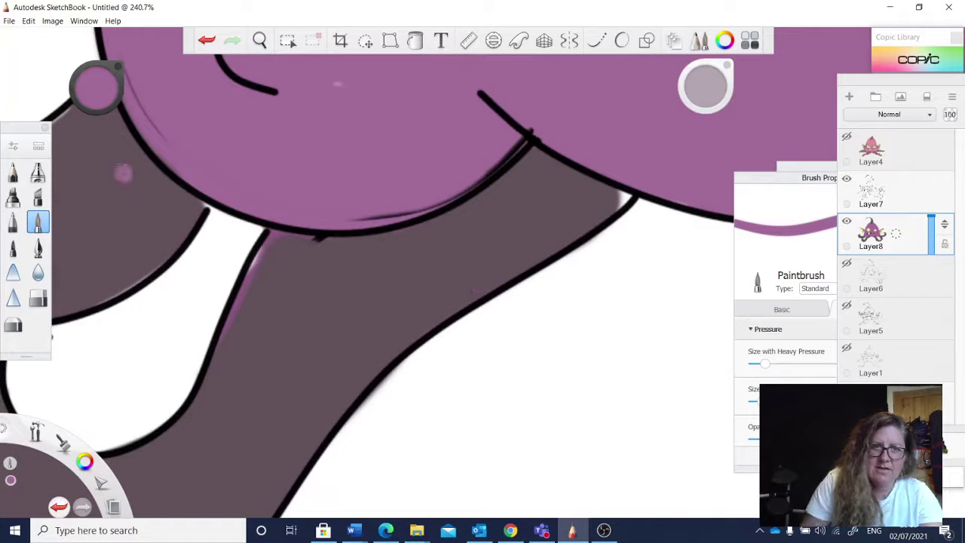
pyautogui.click(96, 89)
pyautogui.click(93, 139)
pyautogui.click(282, 294)
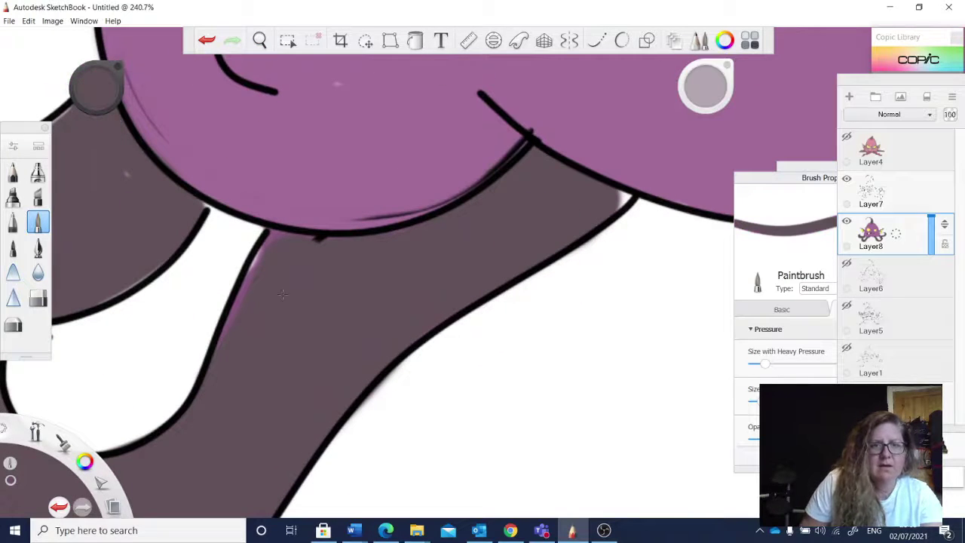
pyautogui.moveTo(273, 234)
pyautogui.mouseDown()
pyautogui.moveTo(245, 281)
pyautogui.moveTo(220, 343)
pyautogui.mouseUp()
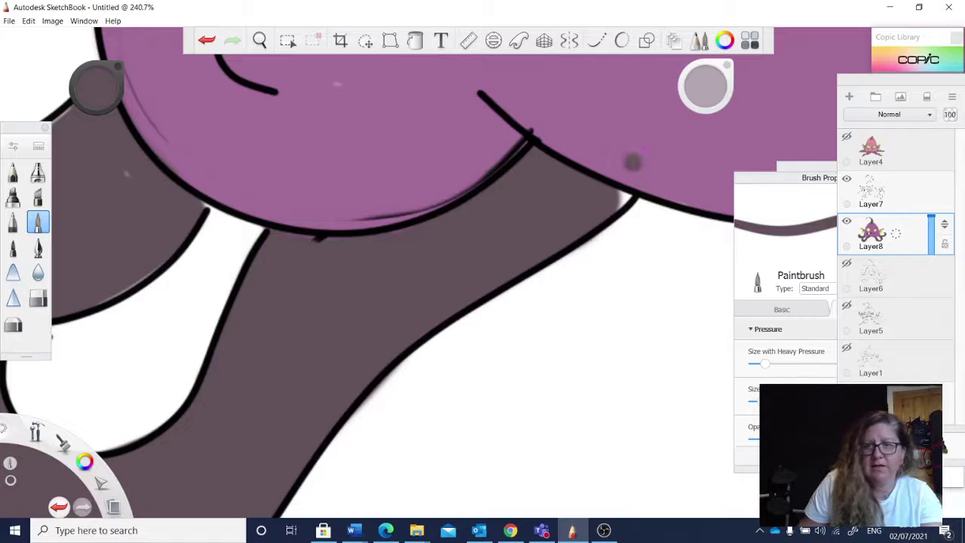
pyautogui.moveTo(600, 200); pyautogui.dragTo(600, 199)
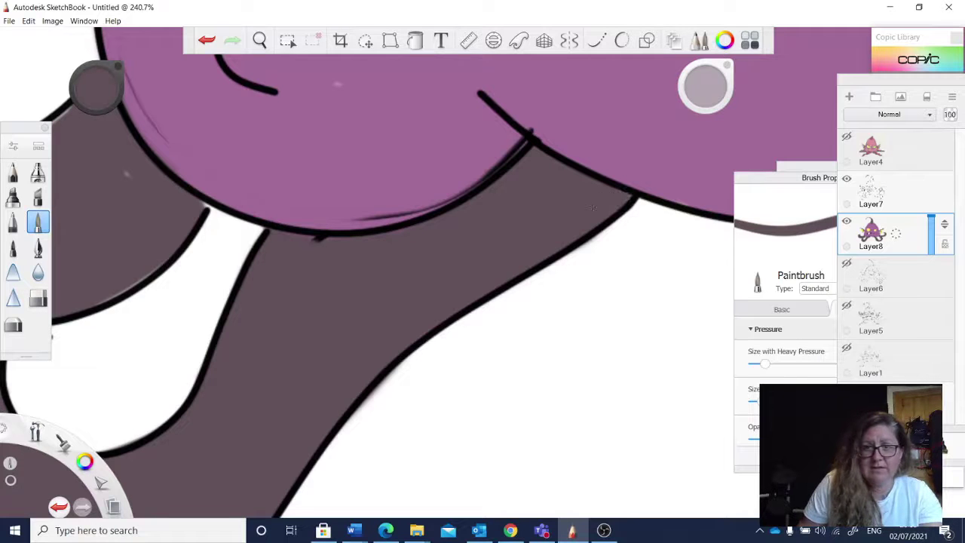
# Display the pink monster reference on Layer4 beside the drawing to examine its shading and highlights, and hide it again.
pyautogui.scroll(-3, 380, 291)
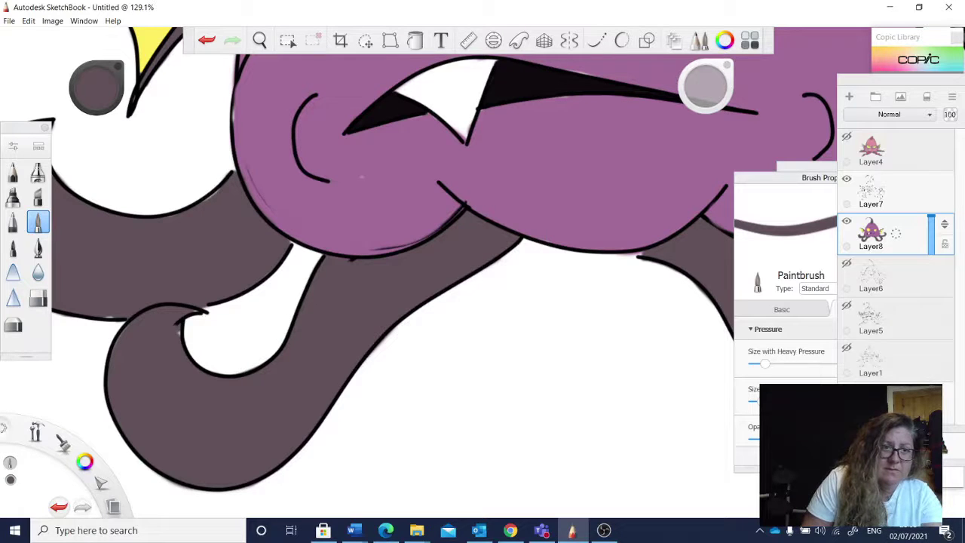
pyautogui.scroll(-3, 506, 301)
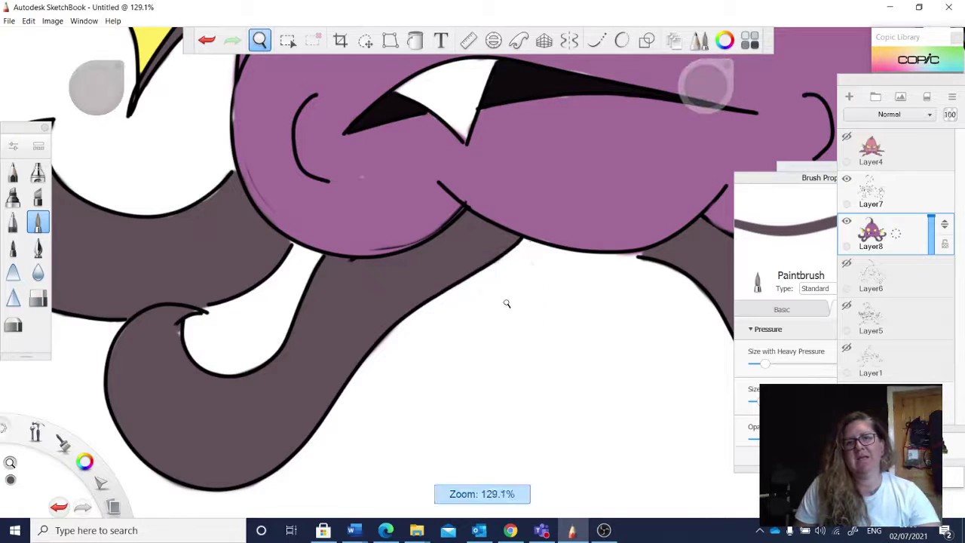
pyautogui.moveTo(582, 283); pyautogui.dragTo(479, 380)
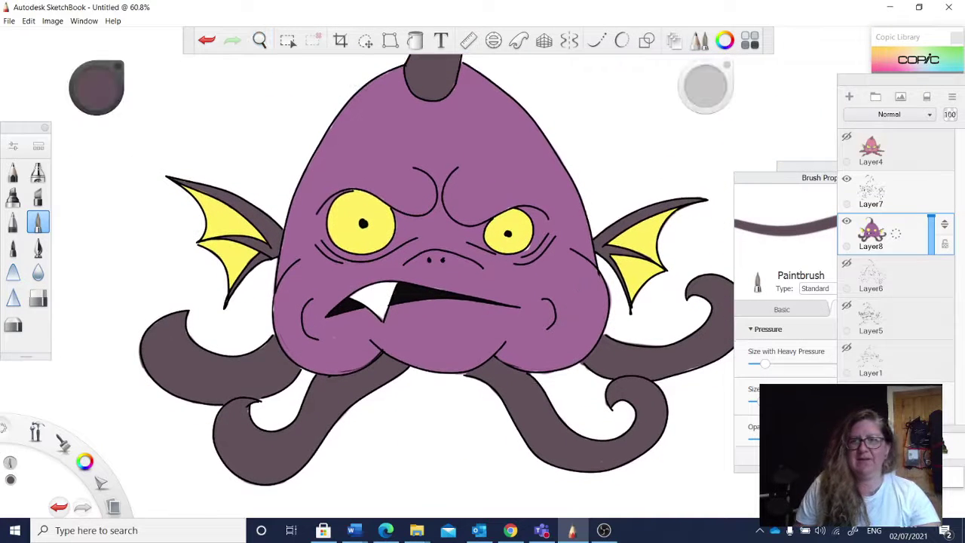
pyautogui.click(847, 137)
pyautogui.press('space')
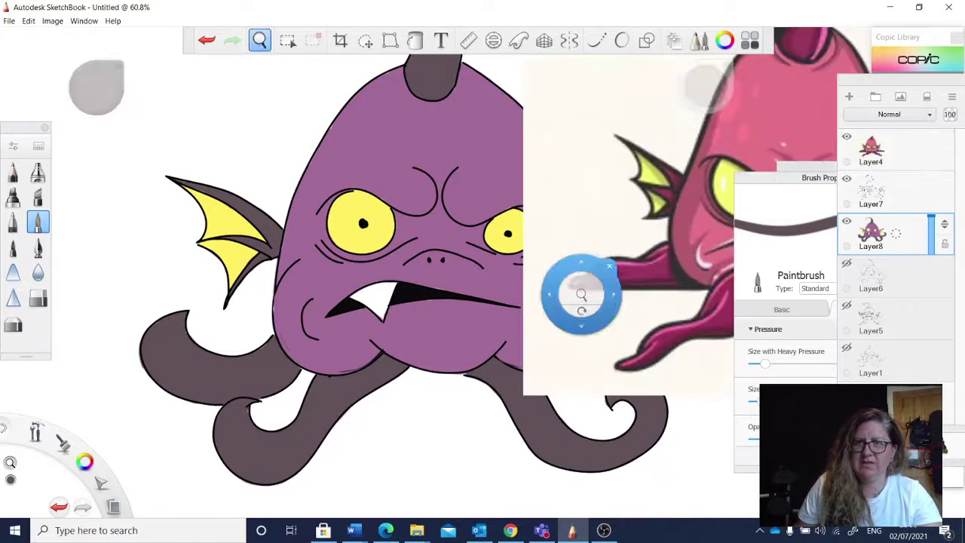
pyautogui.moveTo(632, 410); pyautogui.dragTo(573, 325)
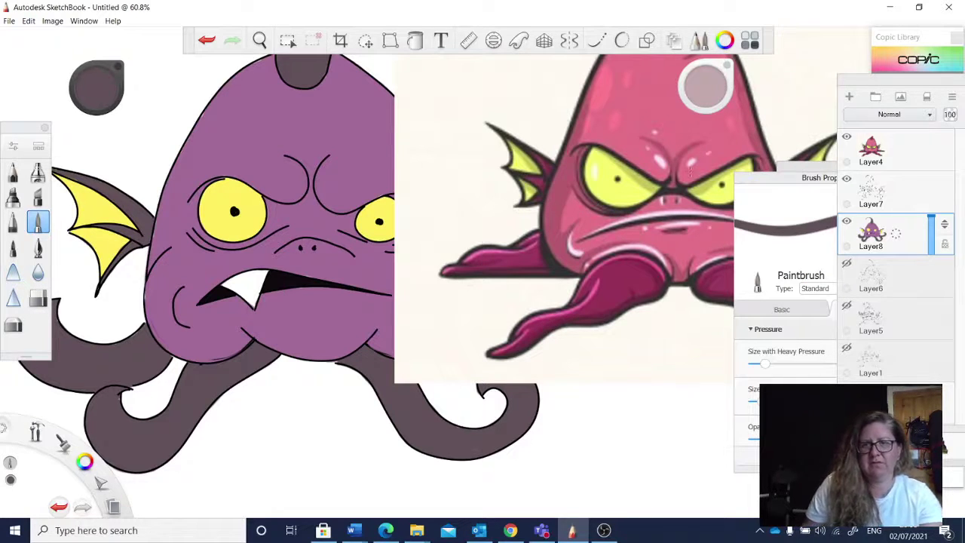
pyautogui.click(846, 136)
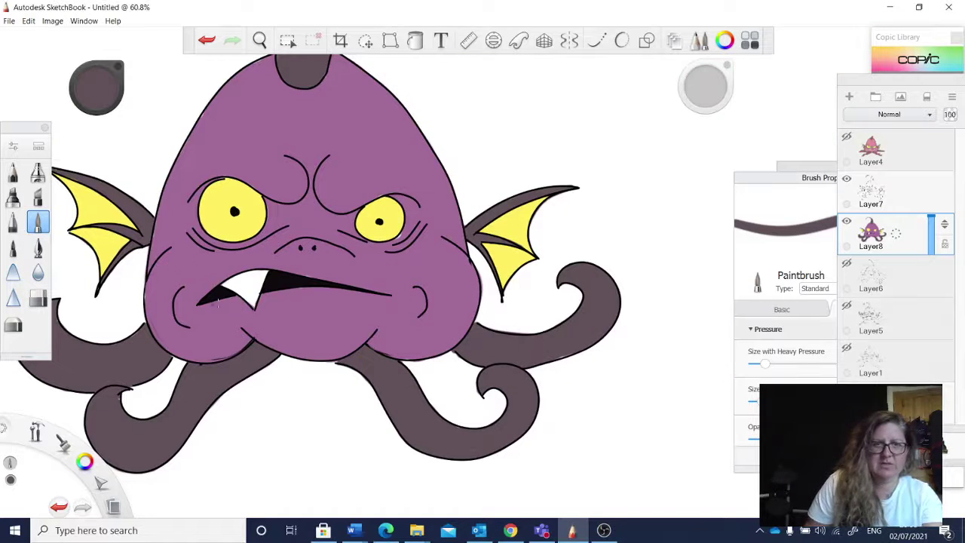
# Inspect the drawing's face up close, compare it with the whole Layer4 reference monster, and hide the reference.
pyautogui.press('space')
pyautogui.moveTo(284, 301); pyautogui.dragTo(302, 399)
pyautogui.scroll(5, 329, 371)
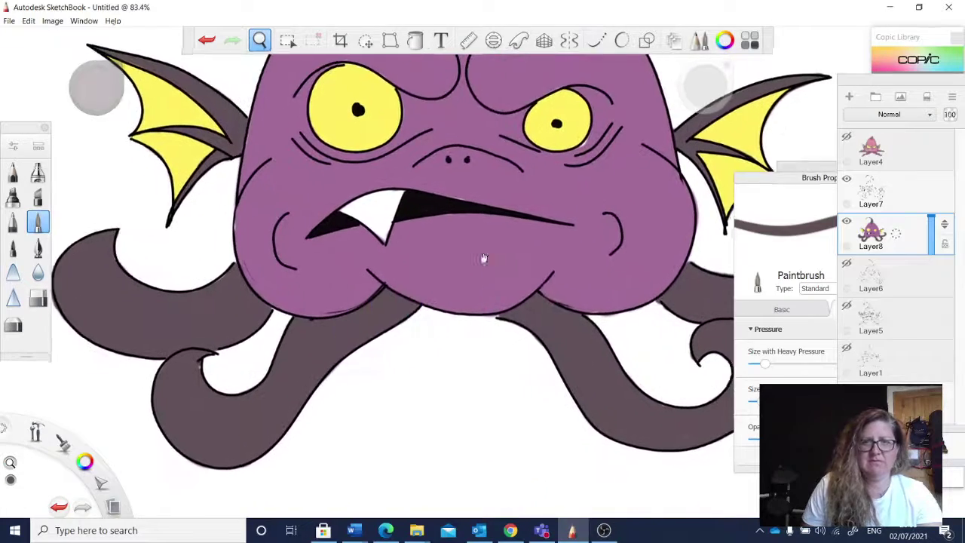
pyautogui.moveTo(484, 259); pyautogui.dragTo(404, 333)
pyautogui.moveTo(370, 363); pyautogui.dragTo(381, 355)
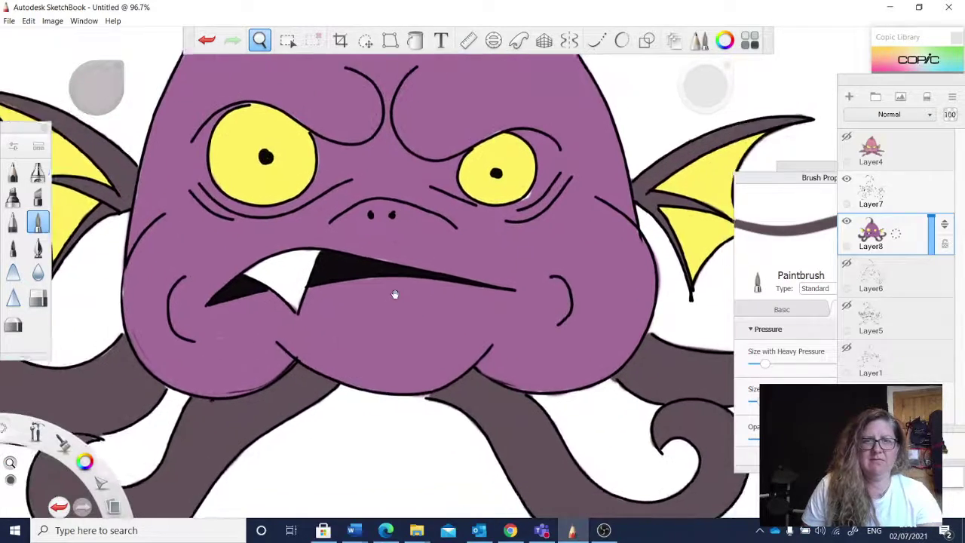
pyautogui.moveTo(395, 294)
pyautogui.mouseDown()
pyautogui.moveTo(413, 422)
pyautogui.moveTo(394, 293)
pyautogui.mouseUp()
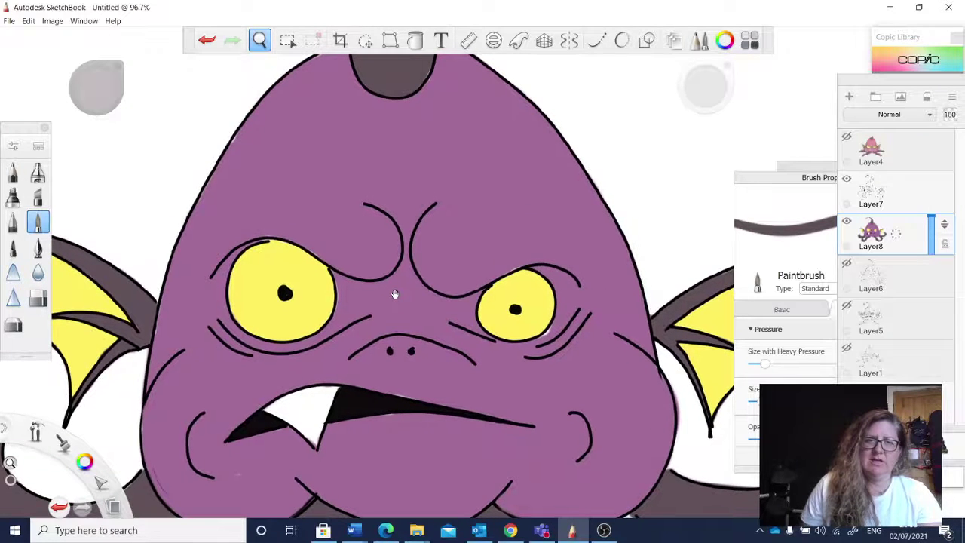
pyautogui.click(852, 136)
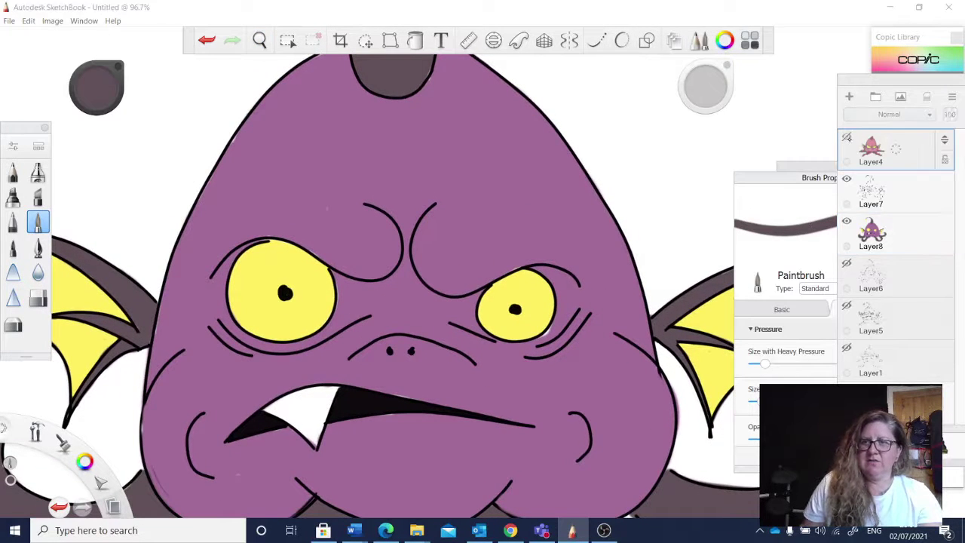
pyautogui.click(848, 138)
pyautogui.press('space')
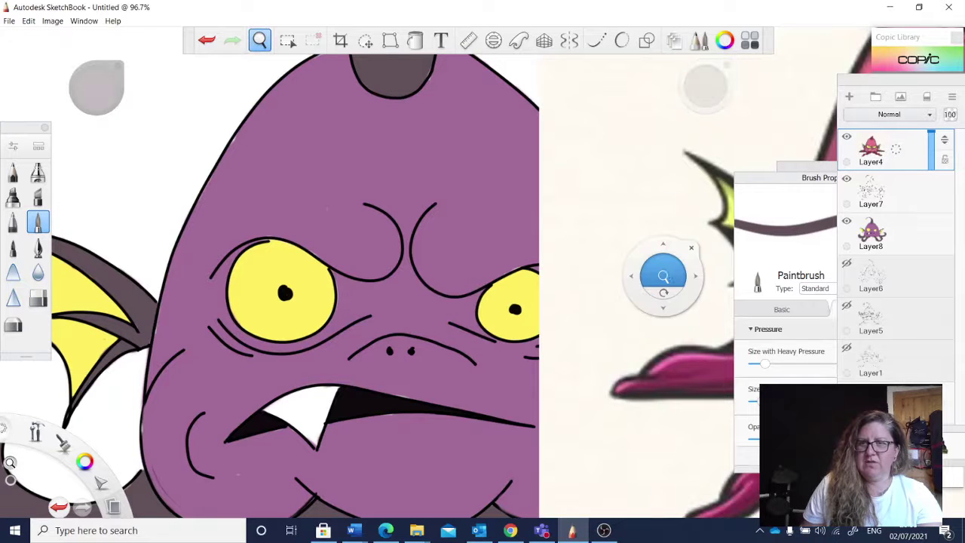
pyautogui.moveTo(664, 273); pyautogui.dragTo(656, 287)
pyautogui.moveTo(683, 300)
pyautogui.mouseDown()
pyautogui.moveTo(510, 340)
pyautogui.moveTo(657, 307)
pyautogui.mouseUp()
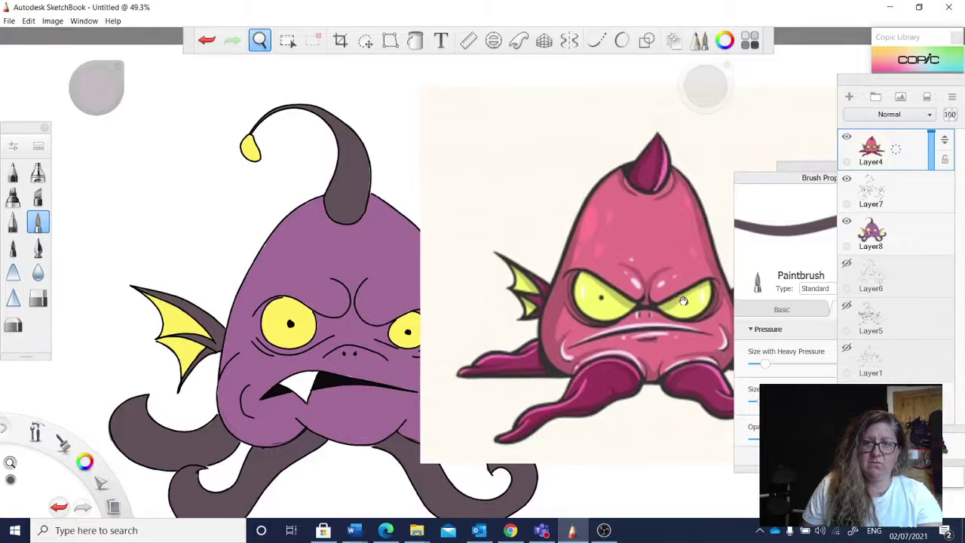
pyautogui.moveTo(683, 301); pyautogui.dragTo(652, 293)
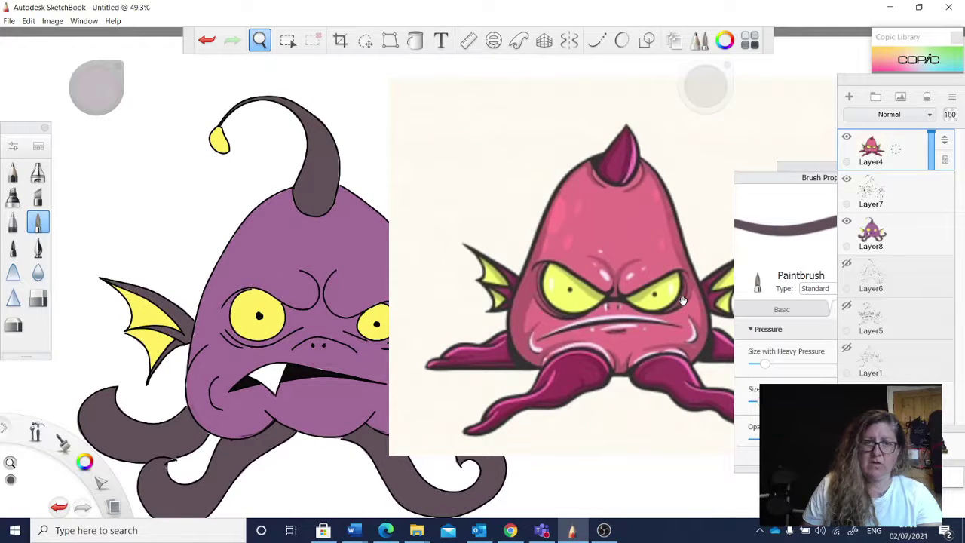
pyautogui.moveTo(683, 301); pyautogui.dragTo(684, 301)
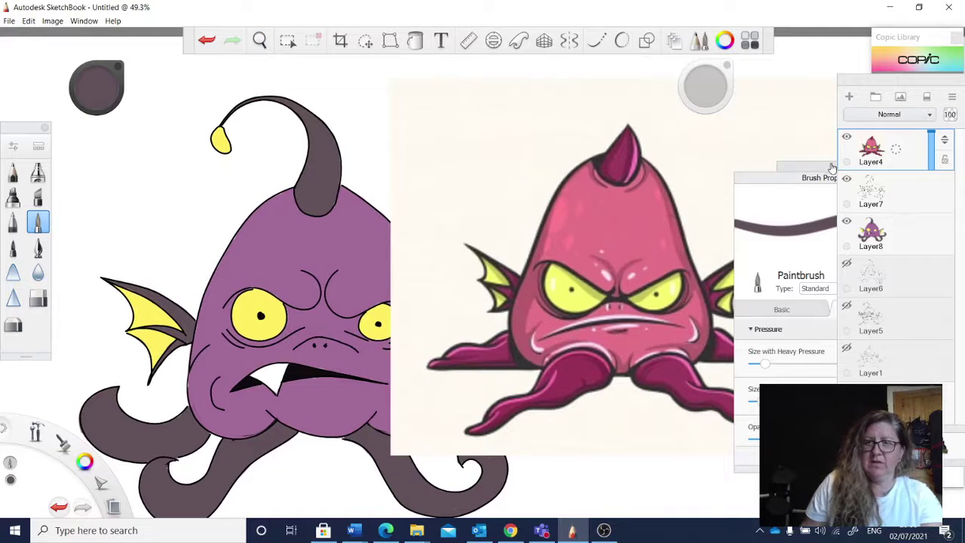
pyautogui.click(846, 136)
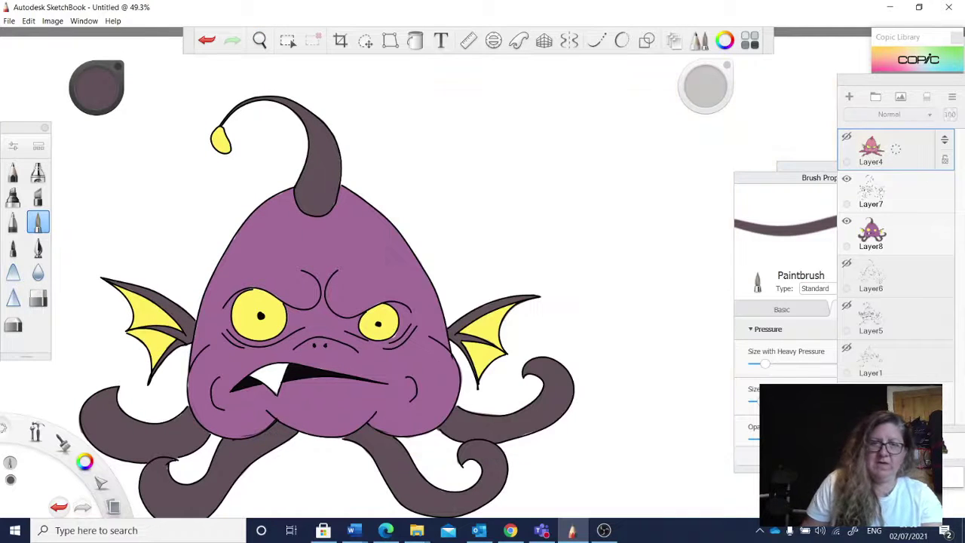
# Choose the Airbrush and set its colour to a darker shade of the purple sampled from the monster's body.
pyautogui.press('space')
pyautogui.moveTo(326, 299); pyautogui.dragTo(364, 255)
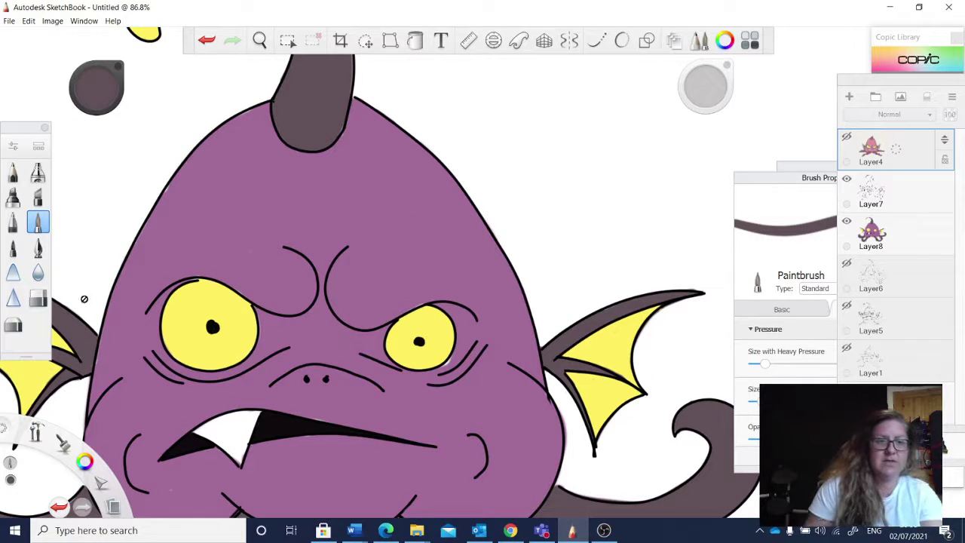
pyautogui.click(37, 173)
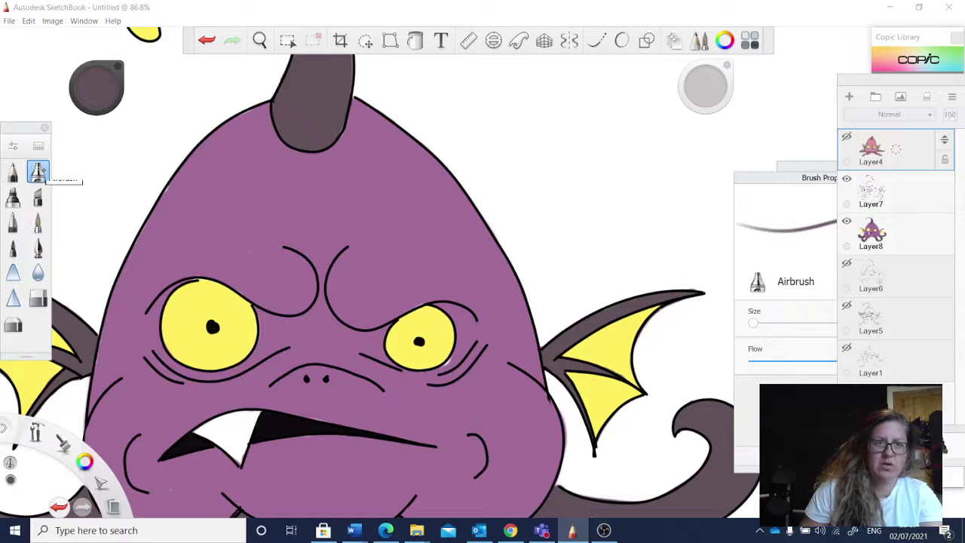
pyautogui.click(97, 95)
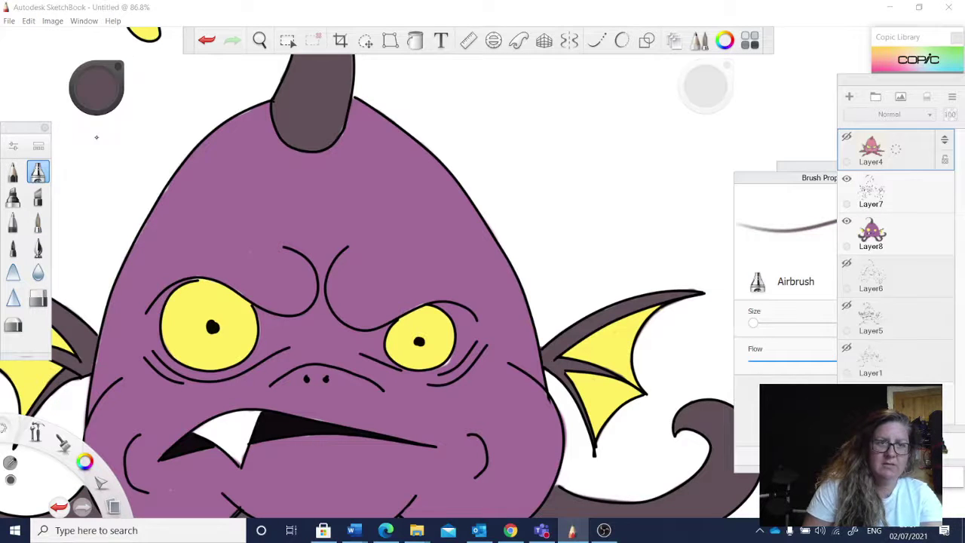
pyautogui.click(211, 200)
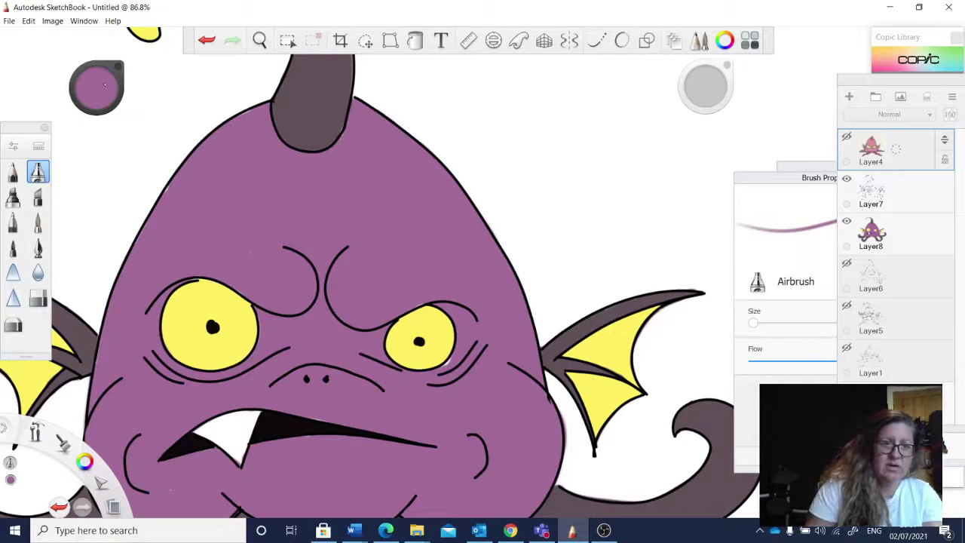
pyautogui.moveTo(105, 85); pyautogui.dragTo(100, 120)
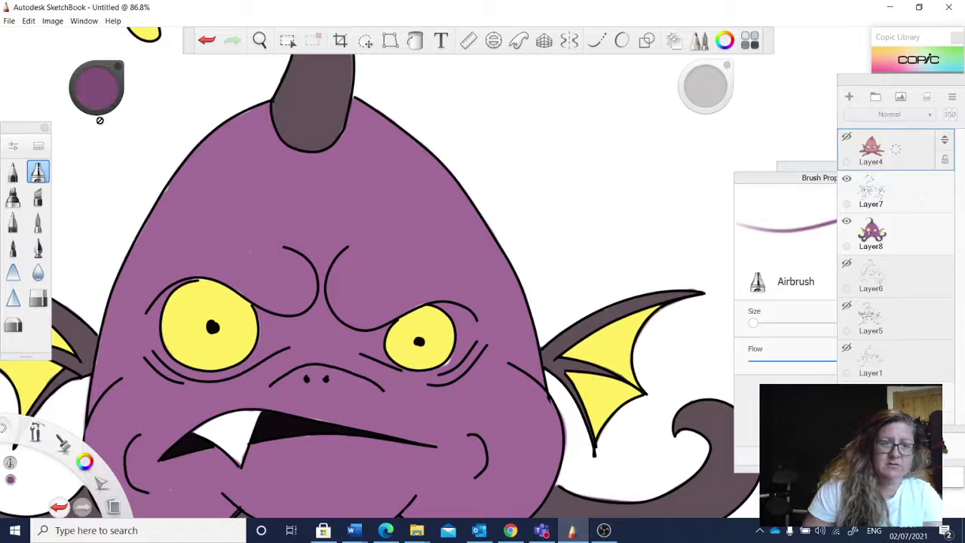
pyautogui.press('space')
pyautogui.moveTo(301, 229); pyautogui.dragTo(270, 164)
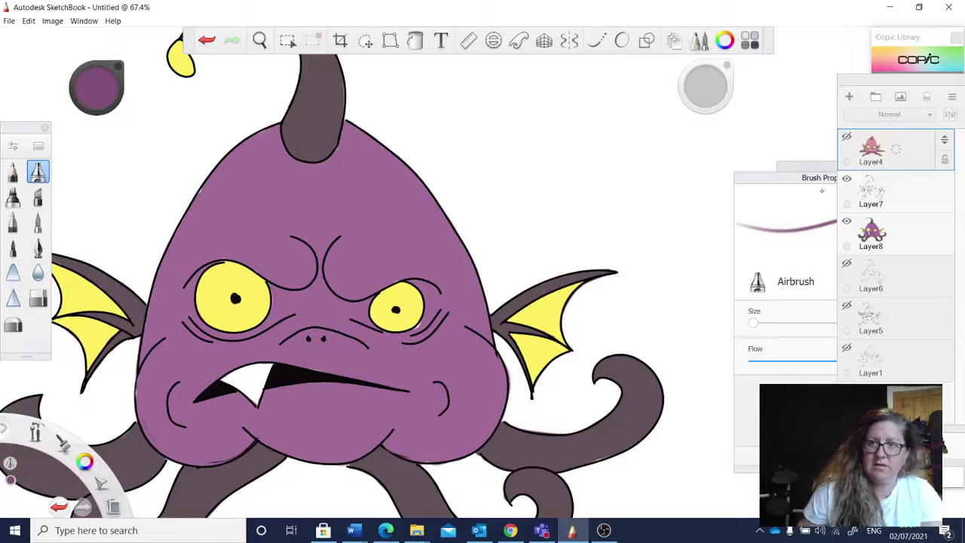
# Make Layer8 active with its transparency locked and enlarge the Airbrush for soft shading.
pyautogui.click(933, 249)
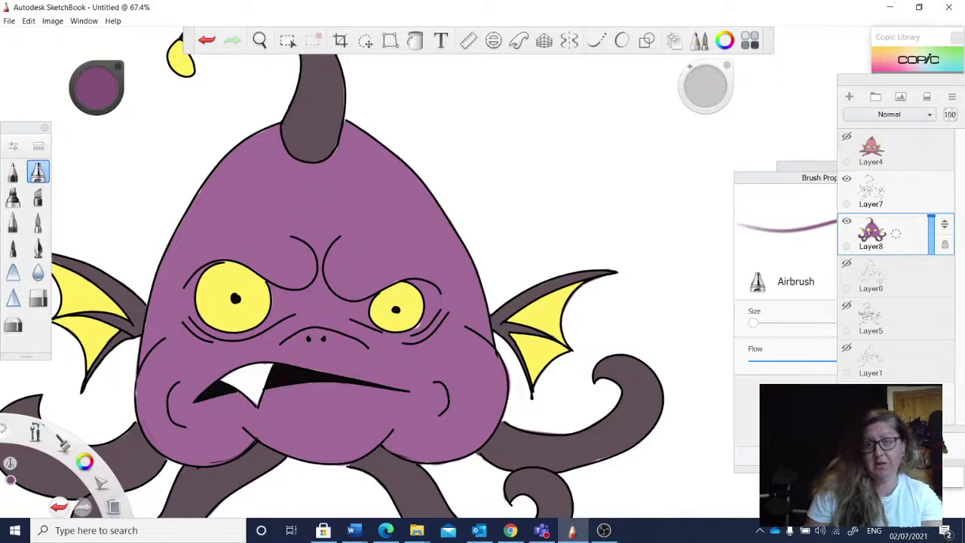
pyautogui.moveTo(705, 97)
pyautogui.mouseDown()
pyautogui.moveTo(709, 88)
pyautogui.moveTo(696, 90)
pyautogui.moveTo(708, 91)
pyautogui.mouseUp()
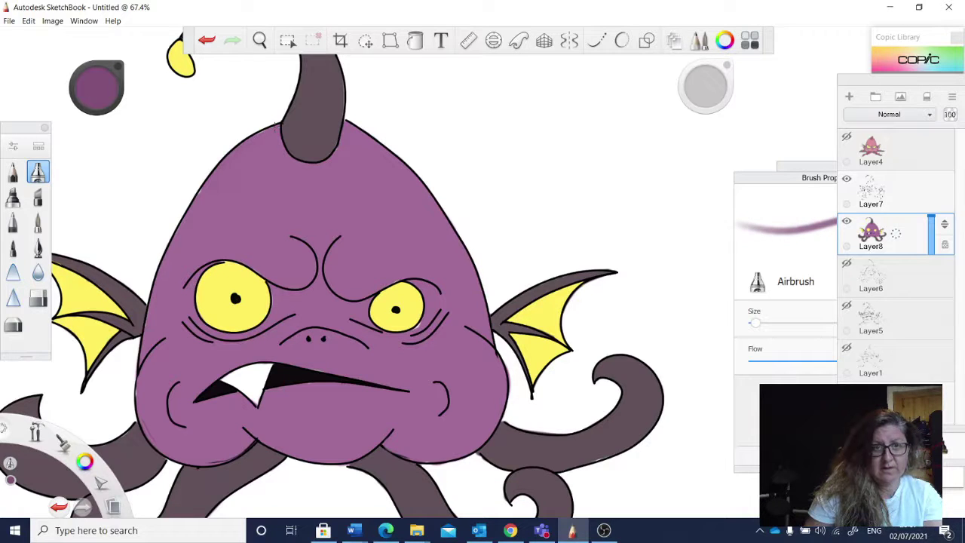
pyautogui.click(207, 40)
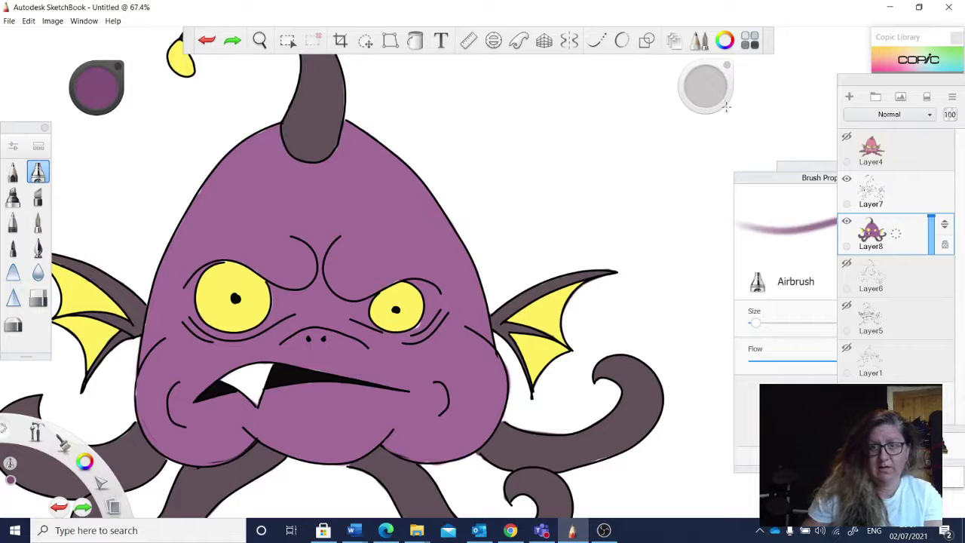
pyautogui.moveTo(705, 88); pyautogui.dragTo(707, 88)
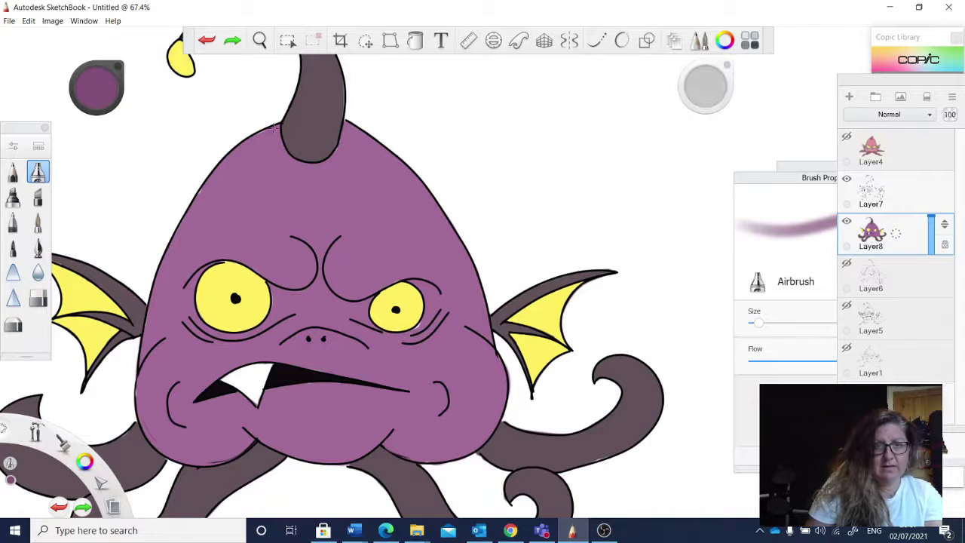
# Airbrush a soft darker purple shadow along the head's left edge, from the base of the horn down to the left fin.
pyautogui.moveTo(274, 130); pyautogui.dragTo(202, 190)
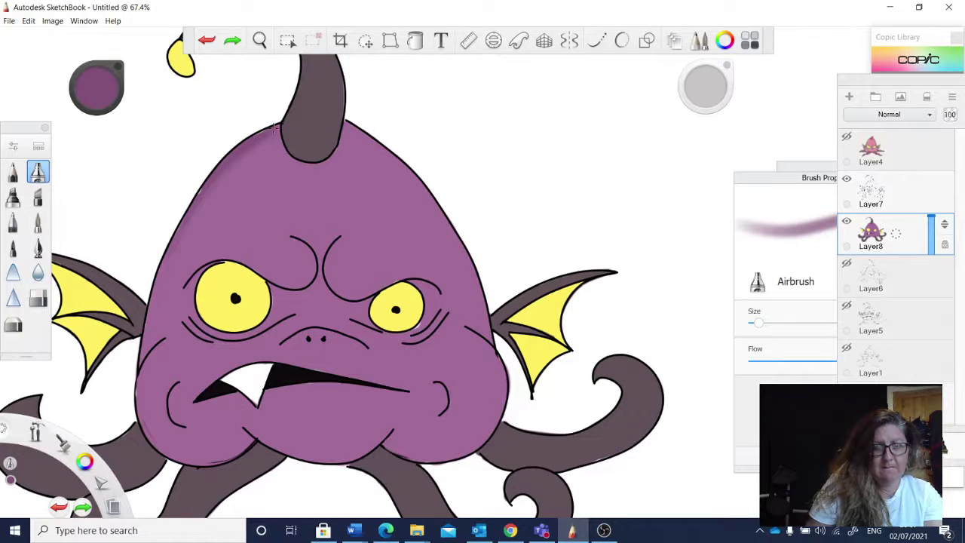
pyautogui.moveTo(276, 129); pyautogui.dragTo(252, 153)
pyautogui.hotkey('ctrl', 'z')
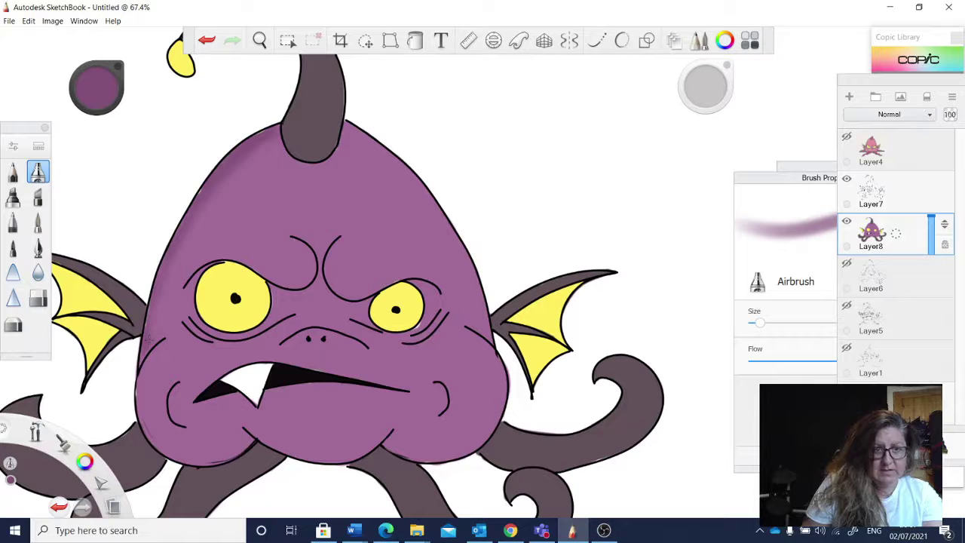
pyautogui.moveTo(156, 317); pyautogui.dragTo(150, 338)
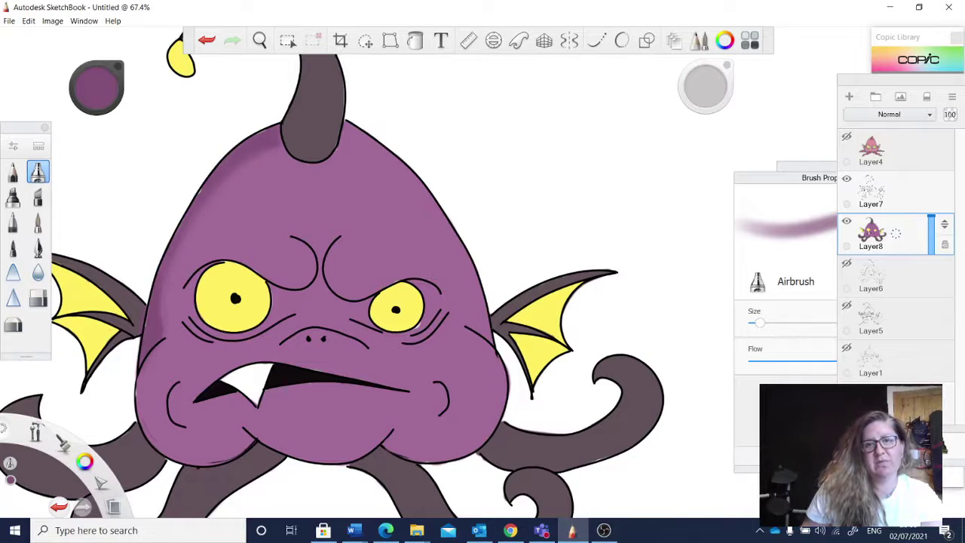
# Airbrush a soft darker purple shadow along the head's right edge and along the undersides of both cheeks.
pyautogui.moveTo(479, 293)
pyautogui.mouseDown()
pyautogui.moveTo(481, 320)
pyautogui.moveTo(472, 270)
pyautogui.moveTo(483, 335)
pyautogui.moveTo(470, 270)
pyautogui.mouseUp()
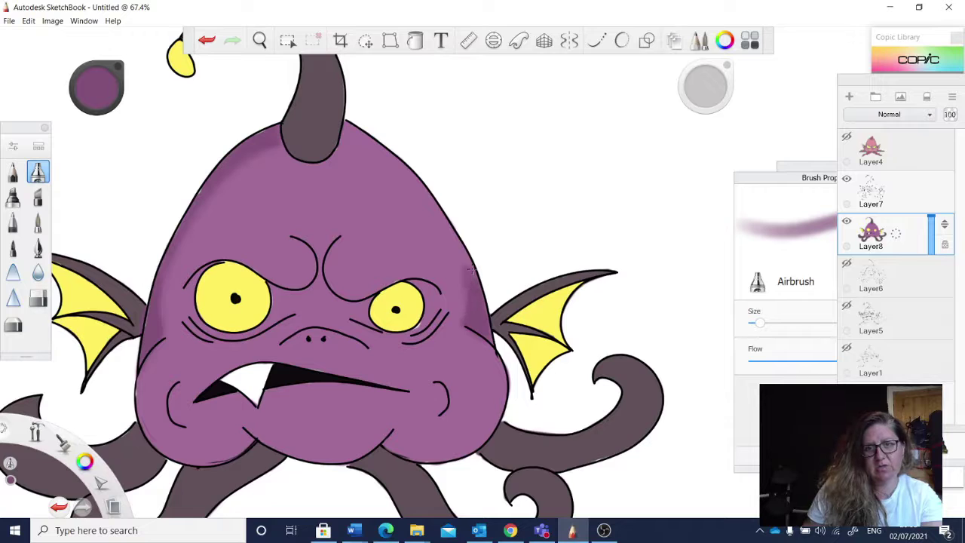
pyautogui.moveTo(366, 140)
pyautogui.mouseDown()
pyautogui.moveTo(380, 154)
pyautogui.moveTo(348, 130)
pyautogui.moveTo(423, 195)
pyautogui.moveTo(465, 268)
pyautogui.mouseUp()
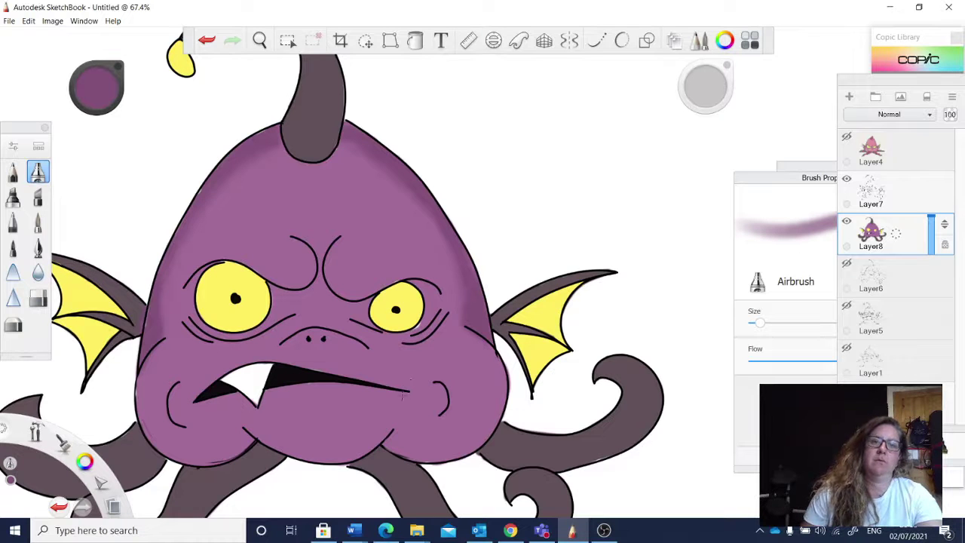
pyautogui.press('space')
pyautogui.moveTo(448, 465); pyautogui.dragTo(463, 393)
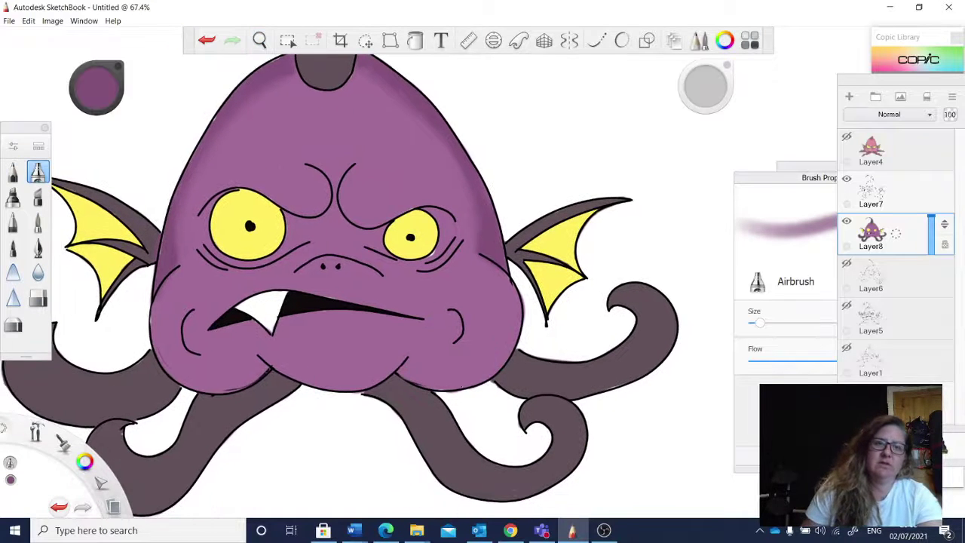
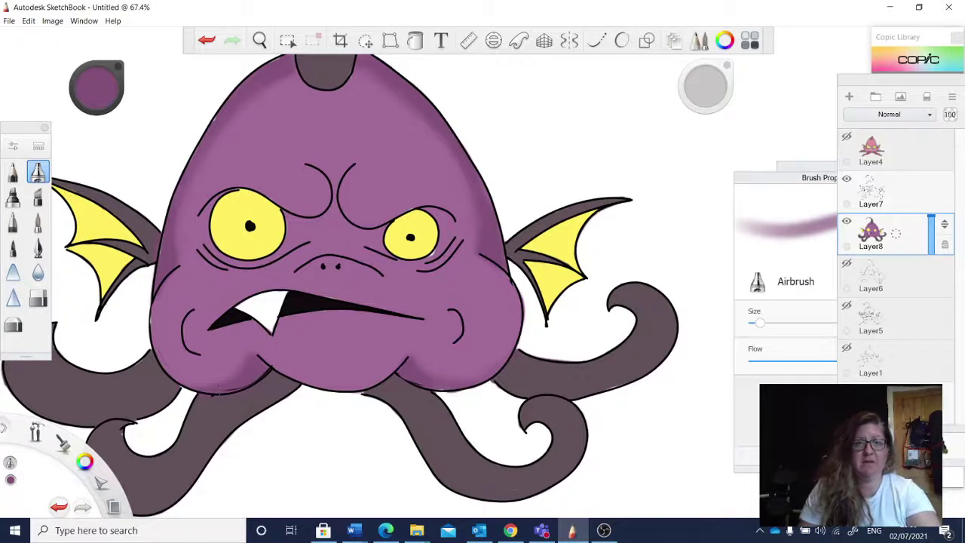
# Airbrush darker purple shadow beneath the two brow folds and, with a slightly smaller brush, into the gap between them.
pyautogui.press('space')
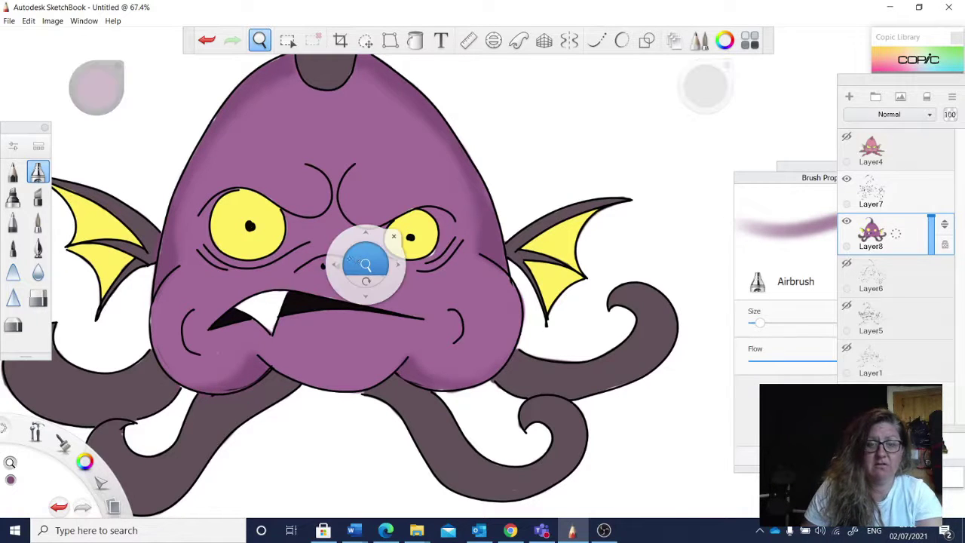
pyautogui.moveTo(367, 259); pyautogui.dragTo(426, 222)
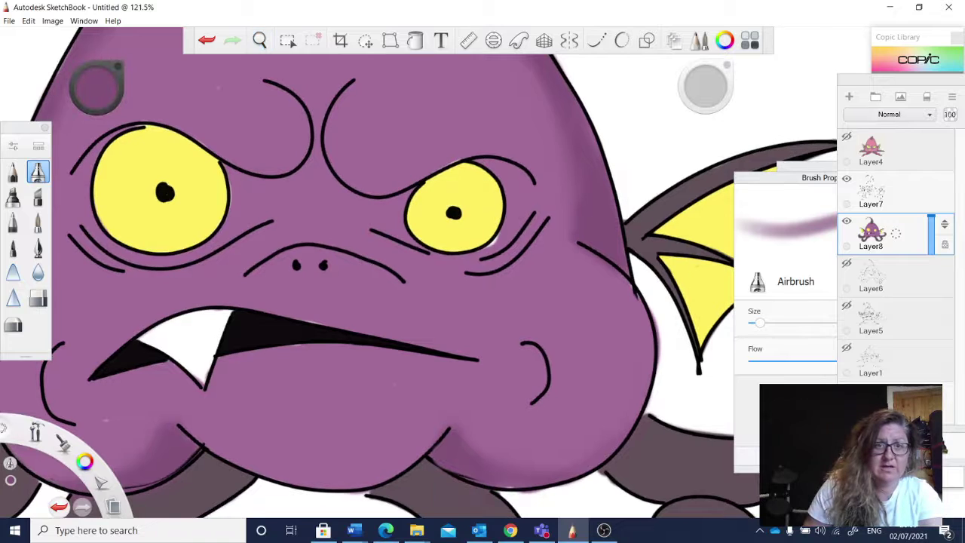
pyautogui.moveTo(313, 167); pyautogui.dragTo(279, 187)
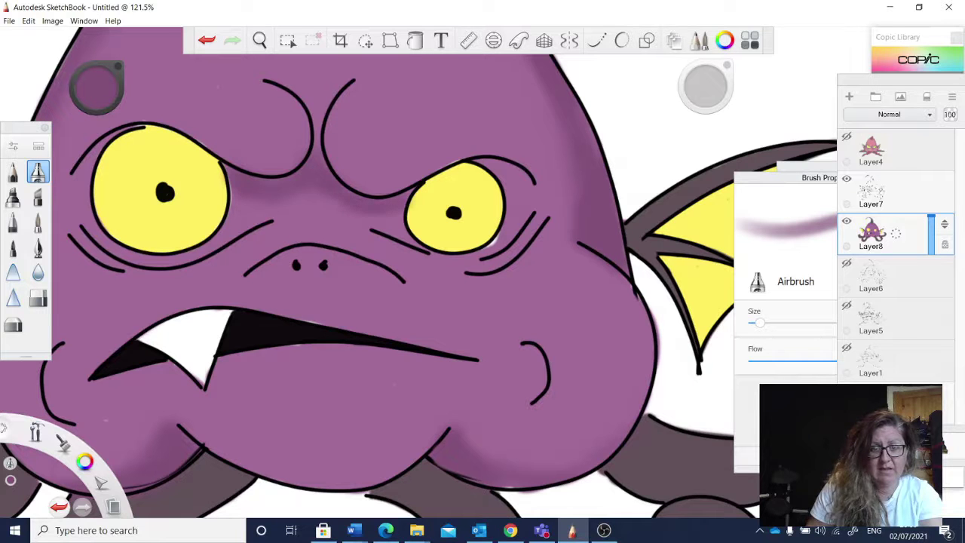
pyautogui.press('space')
pyautogui.moveTo(433, 240); pyautogui.dragTo(437, 237)
pyautogui.press('space')
pyautogui.press('space')
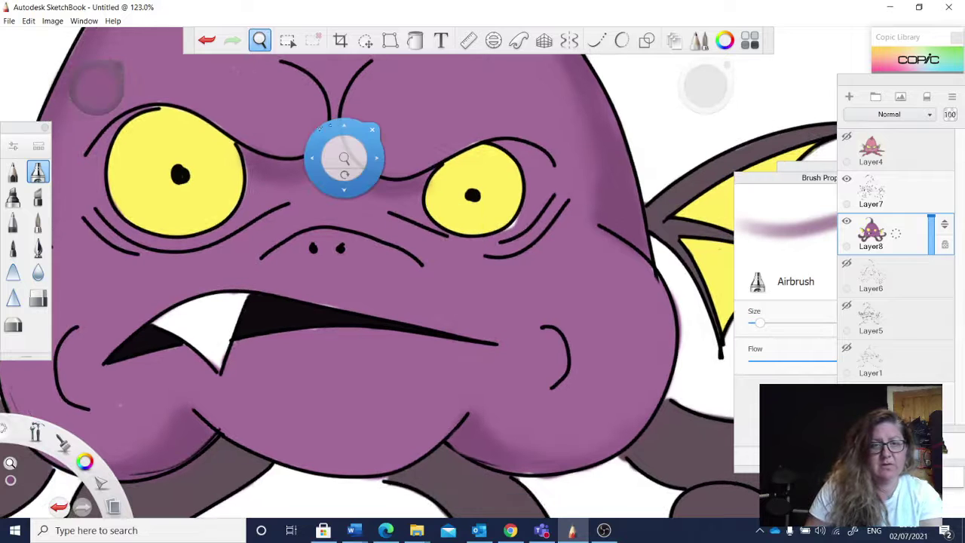
pyautogui.press('space')
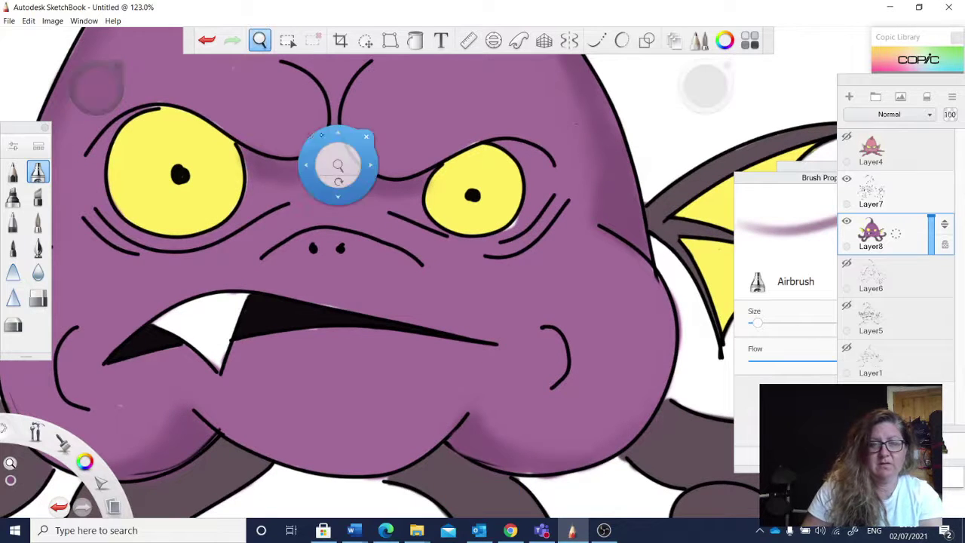
pyautogui.moveTo(334, 161); pyautogui.dragTo(320, 169)
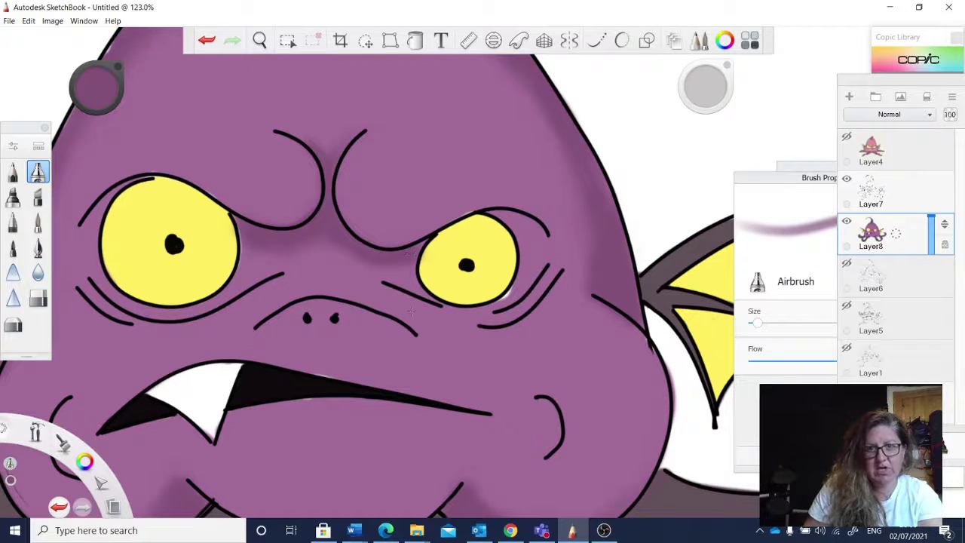
# Airbrush shadow around the right eye's outer corner, under its bag lines and beneath its upper lid crease.
pyautogui.moveTo(525, 279); pyautogui.dragTo(499, 302)
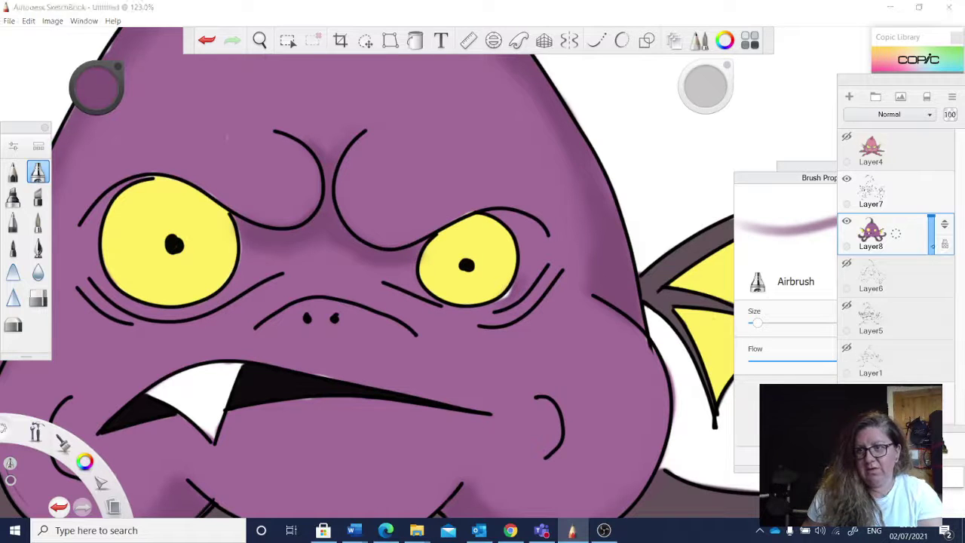
pyautogui.moveTo(514, 288); pyautogui.dragTo(502, 291)
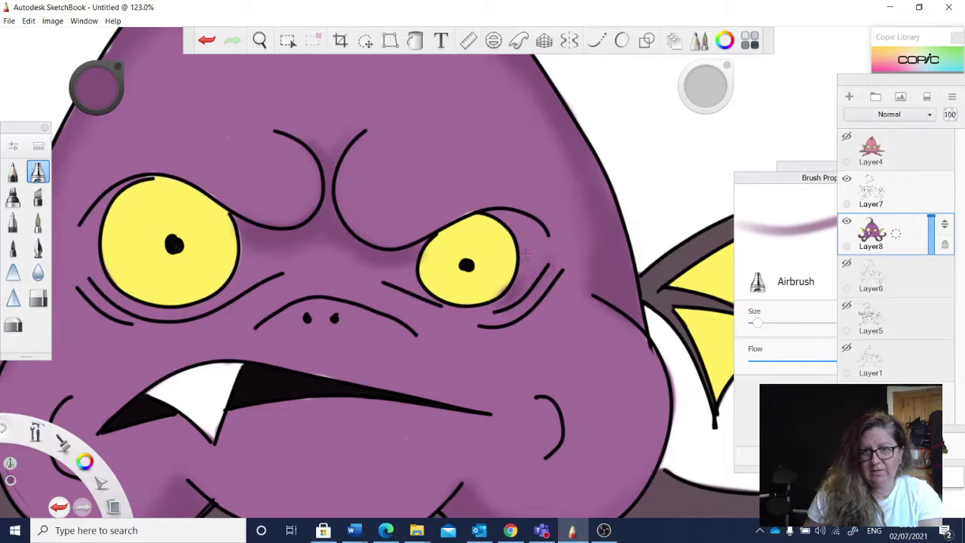
pyautogui.moveTo(546, 268)
pyautogui.mouseDown()
pyautogui.moveTo(548, 295)
pyautogui.moveTo(562, 281)
pyautogui.mouseUp()
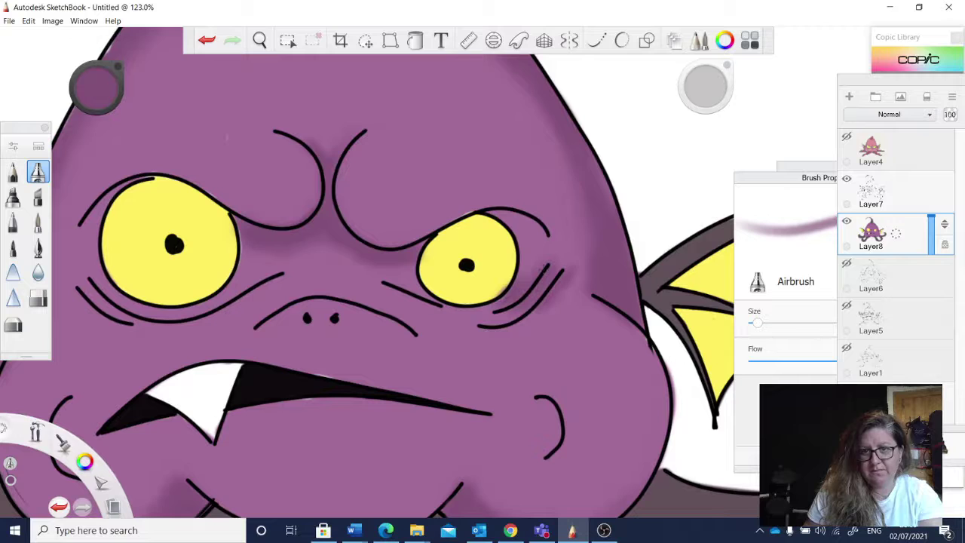
pyautogui.moveTo(536, 317)
pyautogui.mouseDown()
pyautogui.moveTo(516, 332)
pyautogui.moveTo(481, 334)
pyautogui.mouseUp()
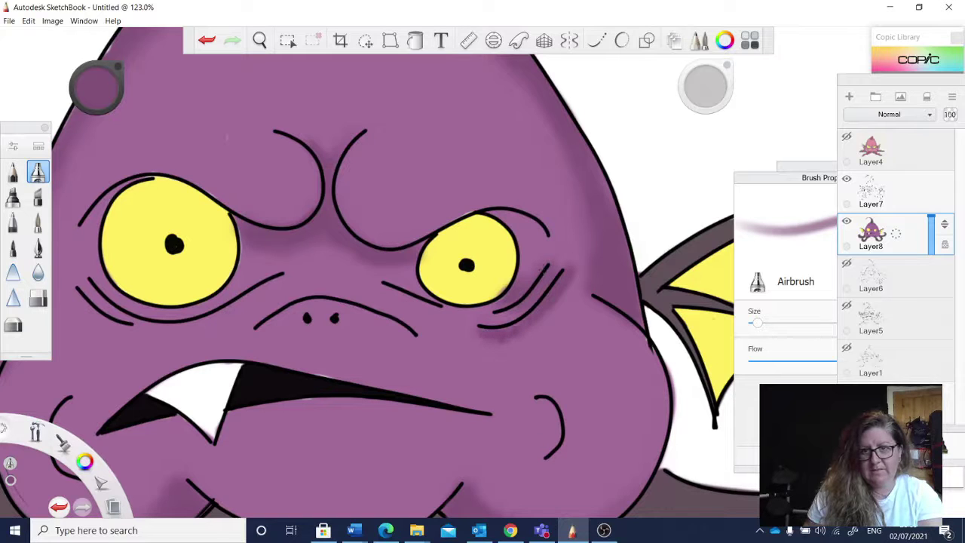
pyautogui.moveTo(570, 273); pyautogui.dragTo(563, 294)
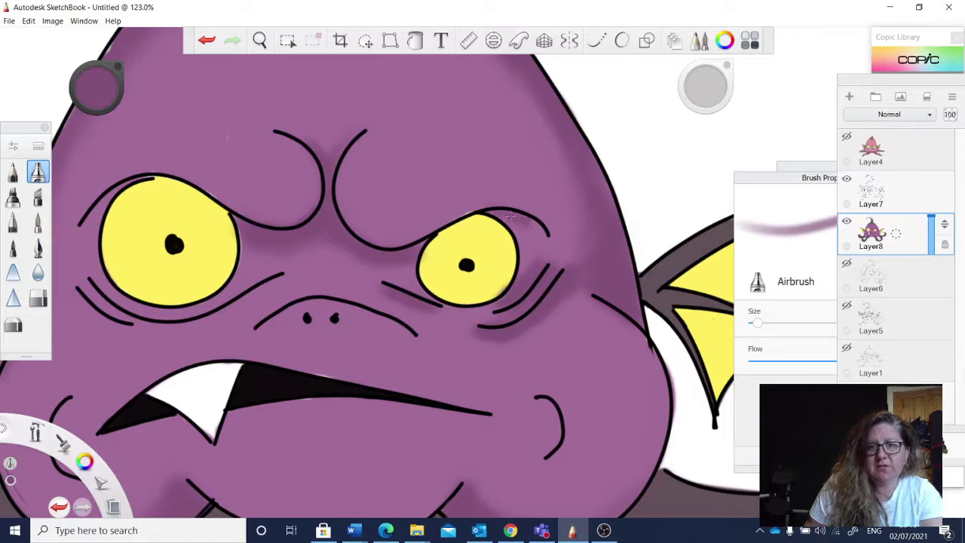
pyautogui.moveTo(510, 216)
pyautogui.mouseDown()
pyautogui.moveTo(502, 225)
pyautogui.moveTo(517, 228)
pyautogui.mouseUp()
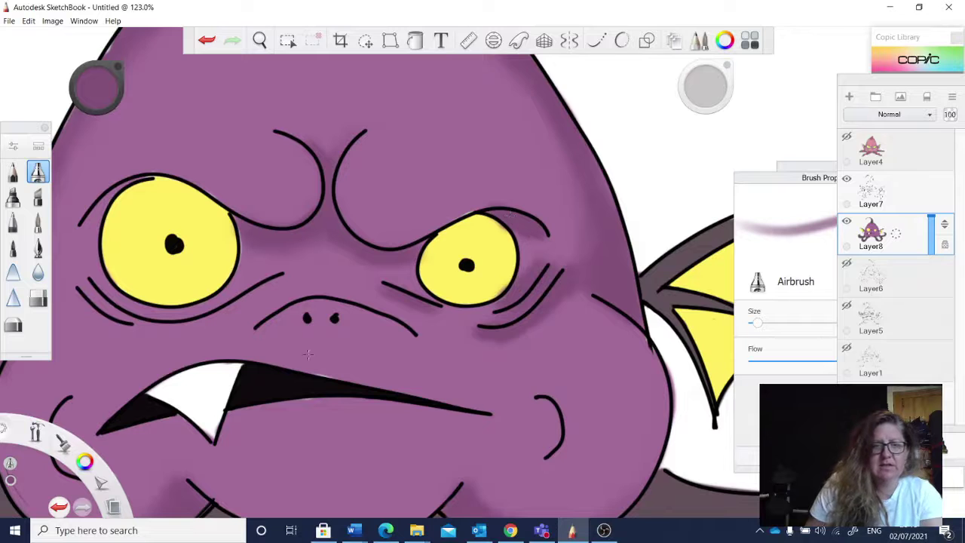
# Airbrush shadow beneath the left eye's upper lid crease and under the bag lines below that eye.
pyautogui.press('space')
pyautogui.moveTo(110, 374); pyautogui.dragTo(254, 365)
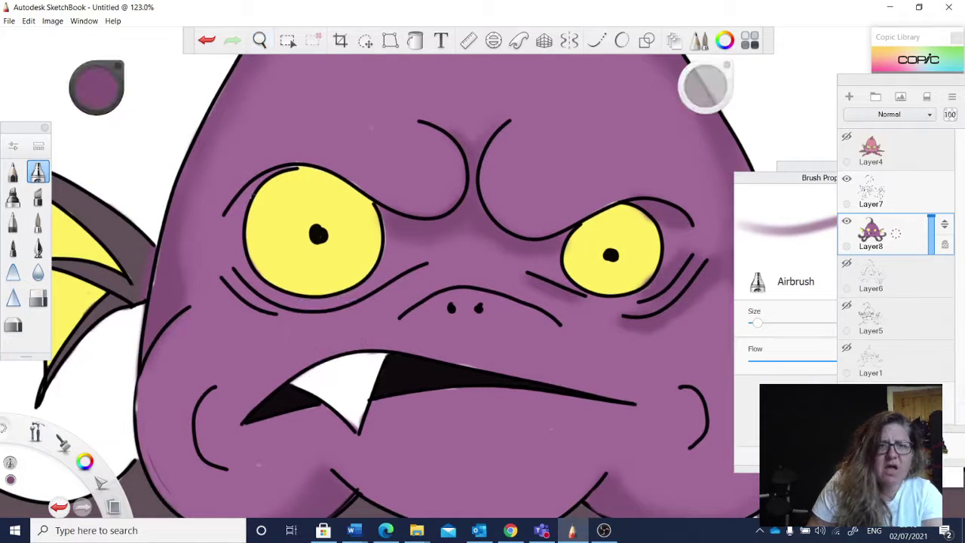
pyautogui.moveTo(255, 187)
pyautogui.mouseDown()
pyautogui.moveTo(227, 218)
pyautogui.moveTo(256, 188)
pyautogui.moveTo(241, 216)
pyautogui.mouseUp()
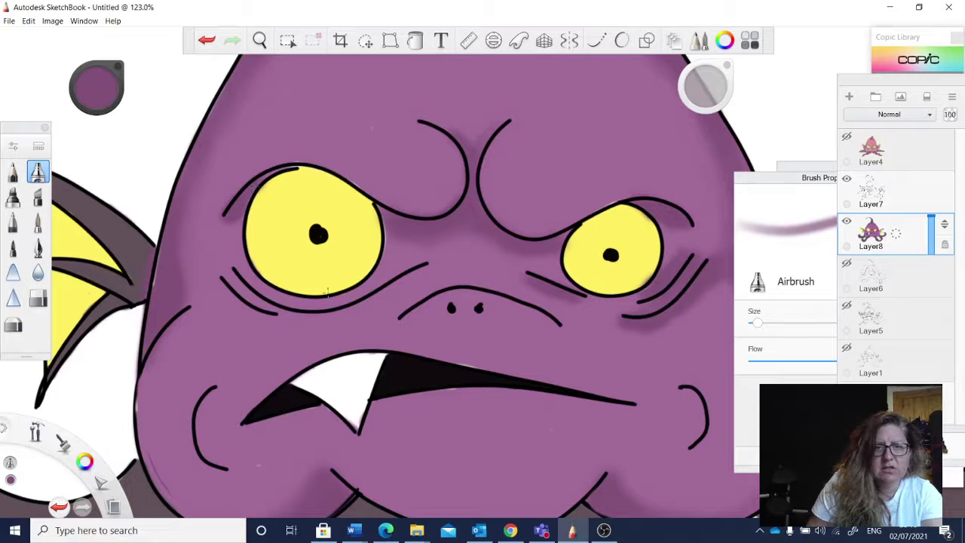
pyautogui.moveTo(237, 279)
pyautogui.mouseDown()
pyautogui.moveTo(267, 305)
pyautogui.moveTo(226, 291)
pyautogui.moveTo(222, 284)
pyautogui.moveTo(278, 320)
pyautogui.moveTo(266, 296)
pyautogui.moveTo(311, 319)
pyautogui.moveTo(370, 309)
pyautogui.mouseUp()
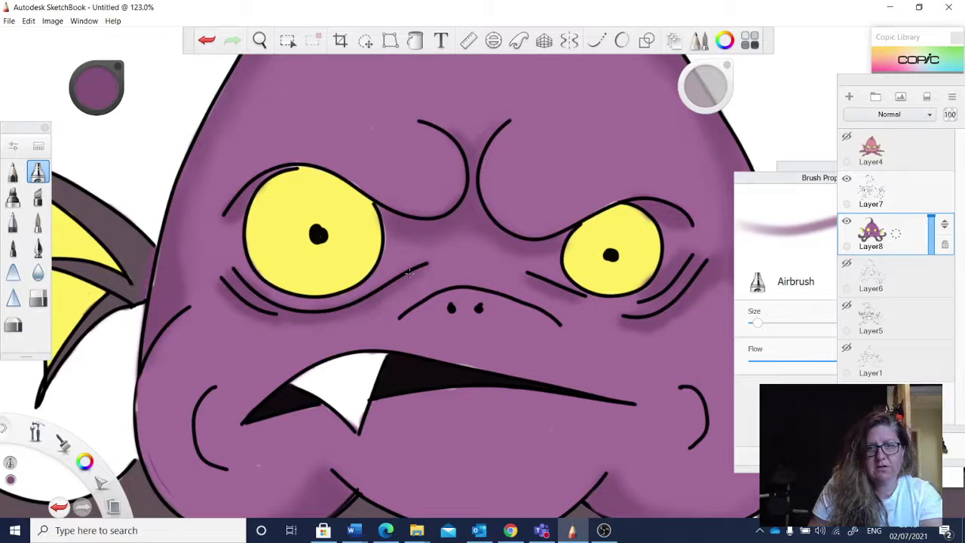
# Airbrush a soft shadow below the mouth's lower edge, from its left corner past the fang, redoing the first stroke.
pyautogui.click(260, 40)
pyautogui.moveTo(488, 273); pyautogui.dragTo(502, 320)
pyautogui.moveTo(548, 310); pyautogui.dragTo(529, 270)
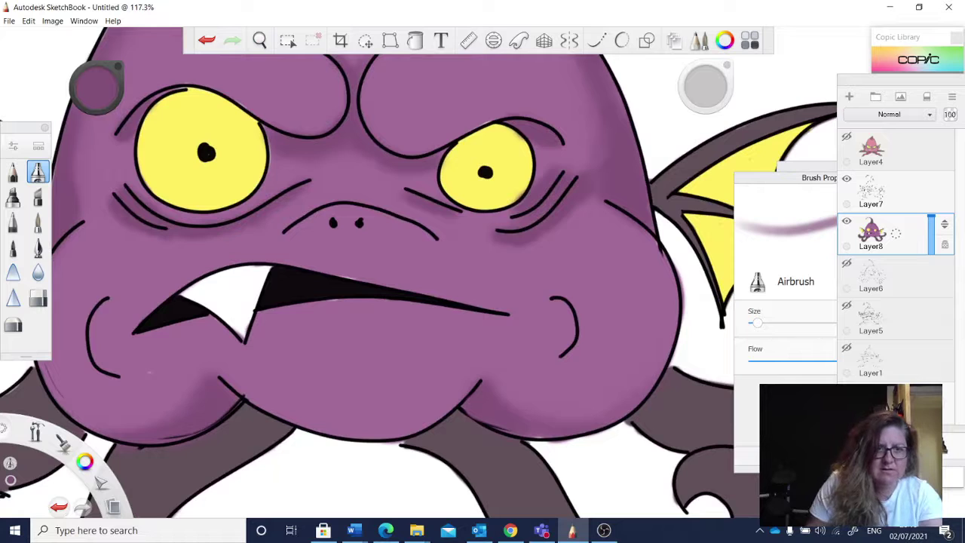
pyautogui.moveTo(132, 337); pyautogui.dragTo(140, 335)
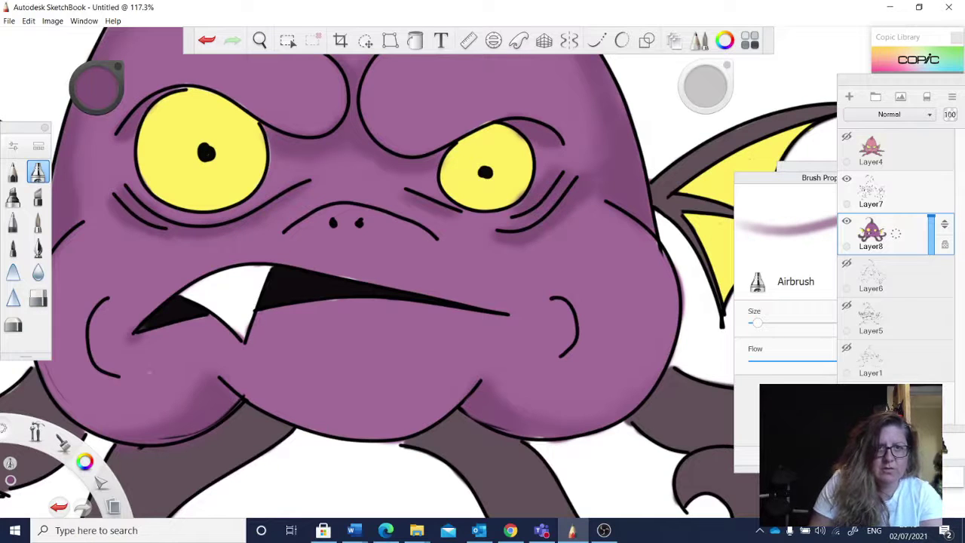
pyautogui.click(206, 40)
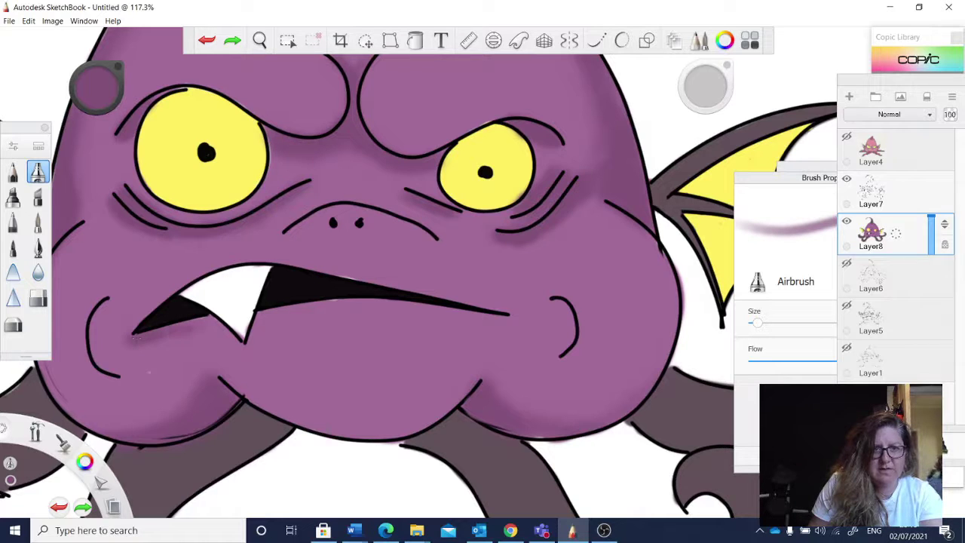
pyautogui.moveTo(209, 319); pyautogui.dragTo(218, 326)
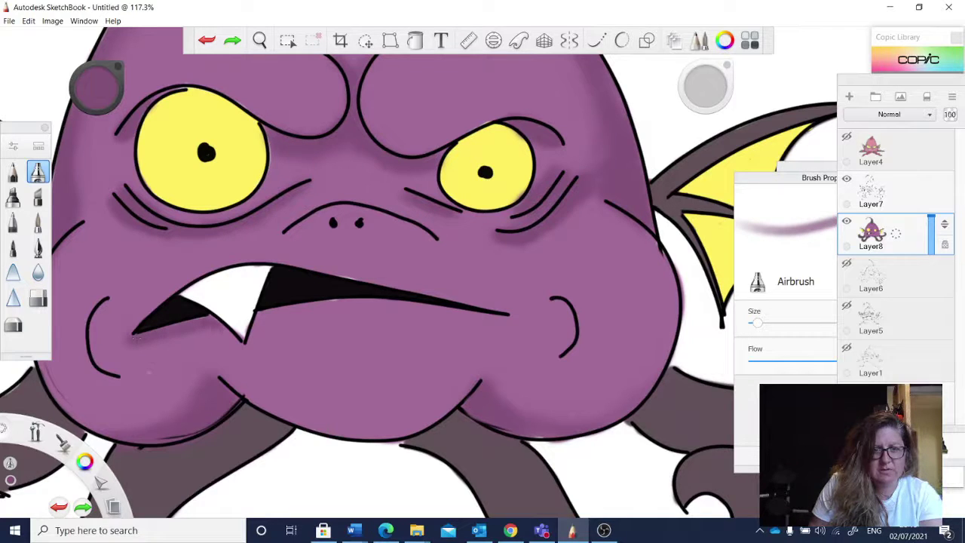
pyautogui.moveTo(135, 337); pyautogui.dragTo(133, 340)
pyautogui.press('space')
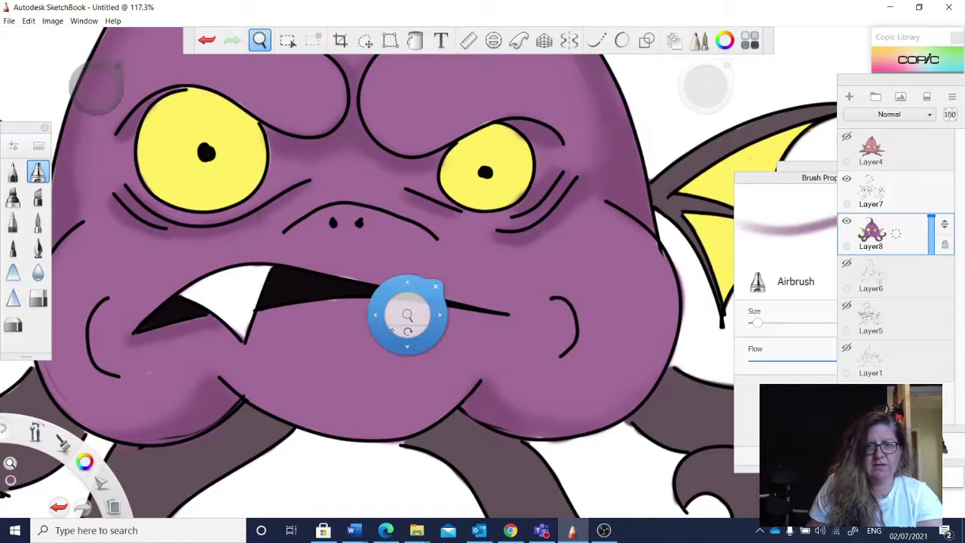
pyautogui.moveTo(408, 316); pyautogui.dragTo(418, 321)
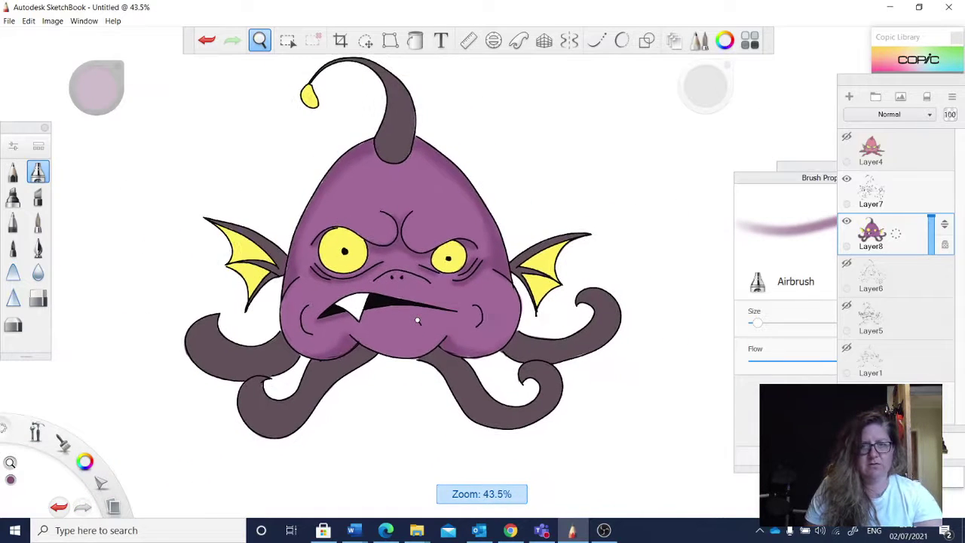
pyautogui.scroll(5, 417, 320)
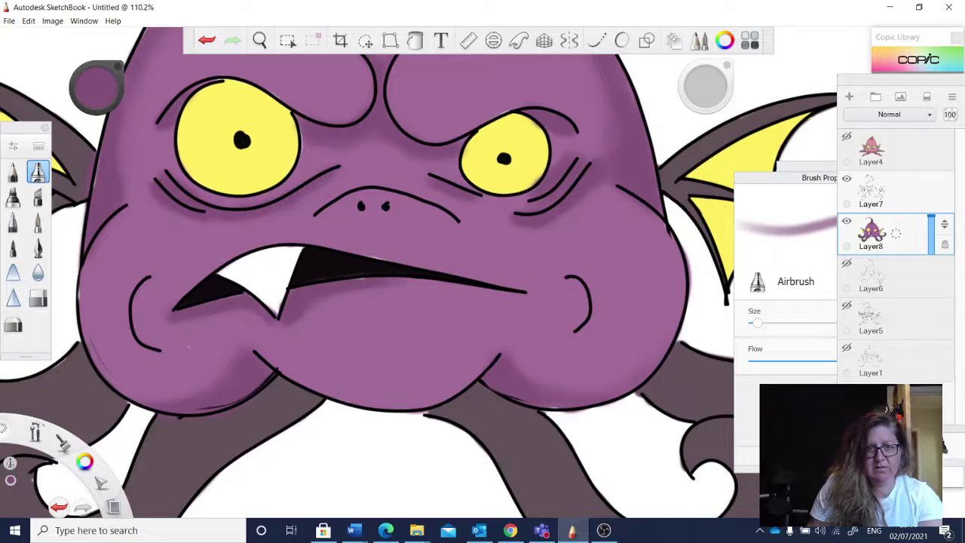
# Examine the shading on the whole monster from a distance.
pyautogui.press('space')
pyautogui.moveTo(493, 253); pyautogui.dragTo(486, 260)
pyautogui.scroll(-2, 485, 261)
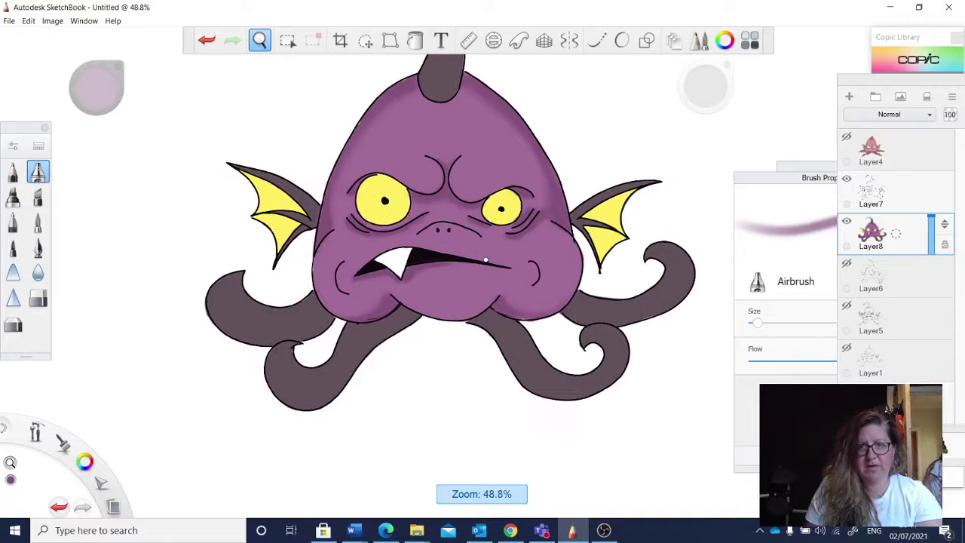
pyautogui.scroll(2, 486, 260)
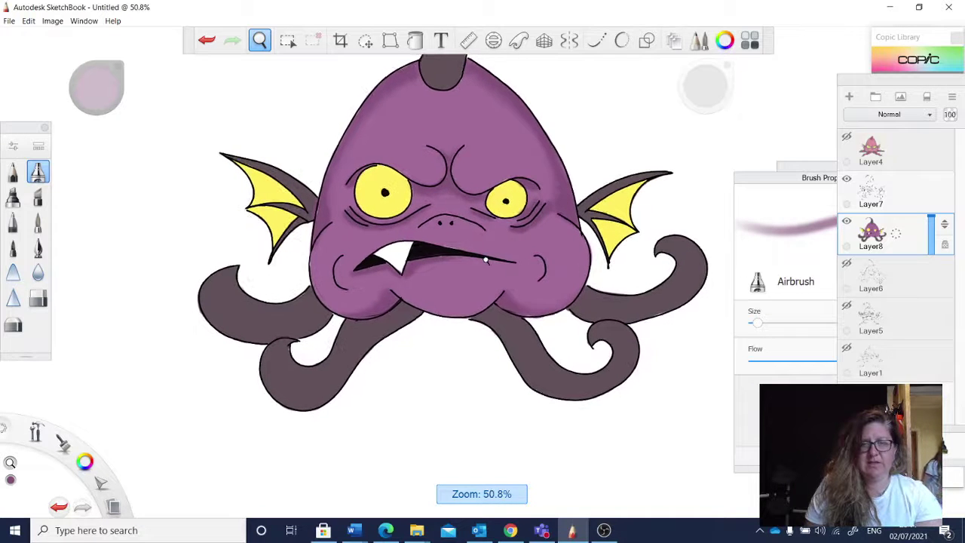
pyautogui.moveTo(485, 260); pyautogui.dragTo(486, 261)
pyautogui.moveTo(552, 254); pyautogui.dragTo(551, 255)
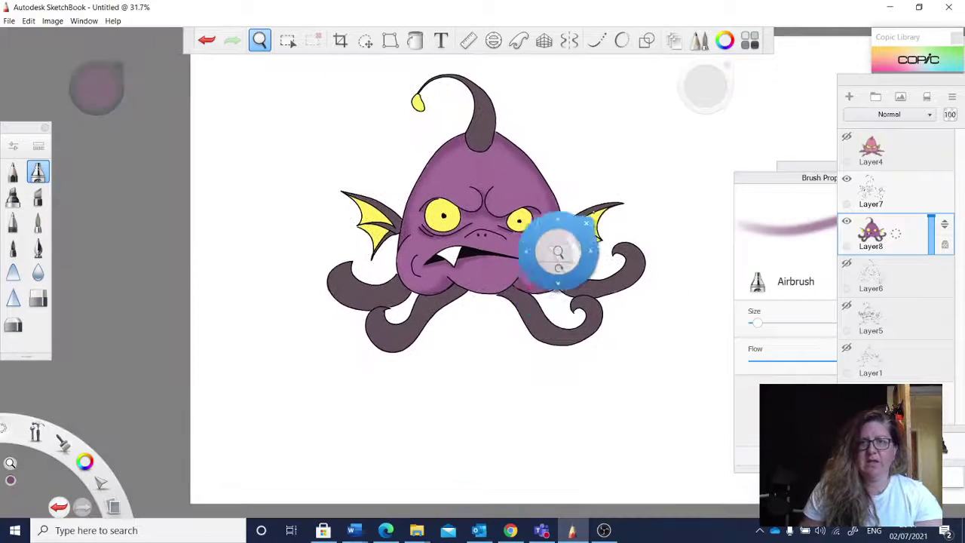
pyautogui.moveTo(702, 89); pyautogui.dragTo(621, 156)
pyautogui.moveTo(522, 245); pyautogui.dragTo(532, 243)
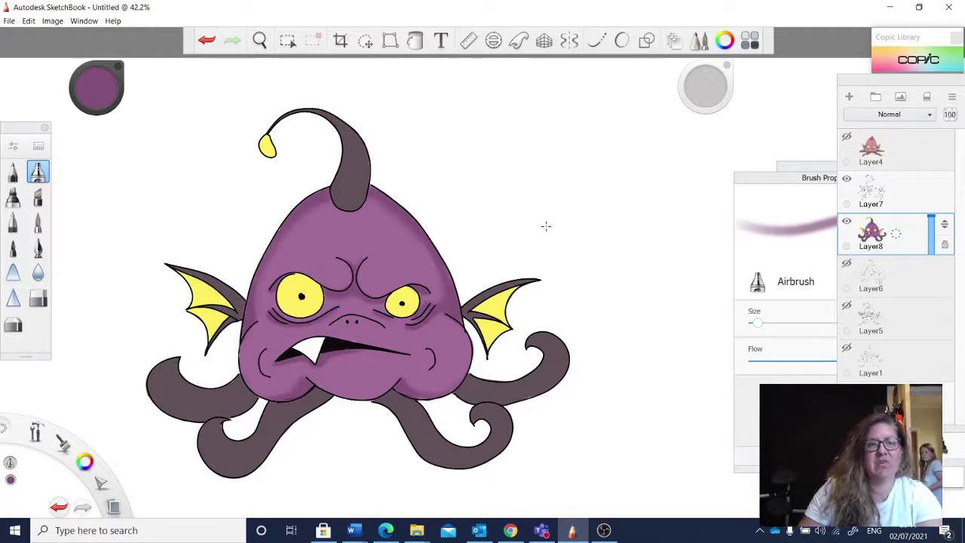
# Sample the horn's grey-brown, darken it, and airbrush a soft shadow along the horn's right edge.
pyautogui.click(93, 89)
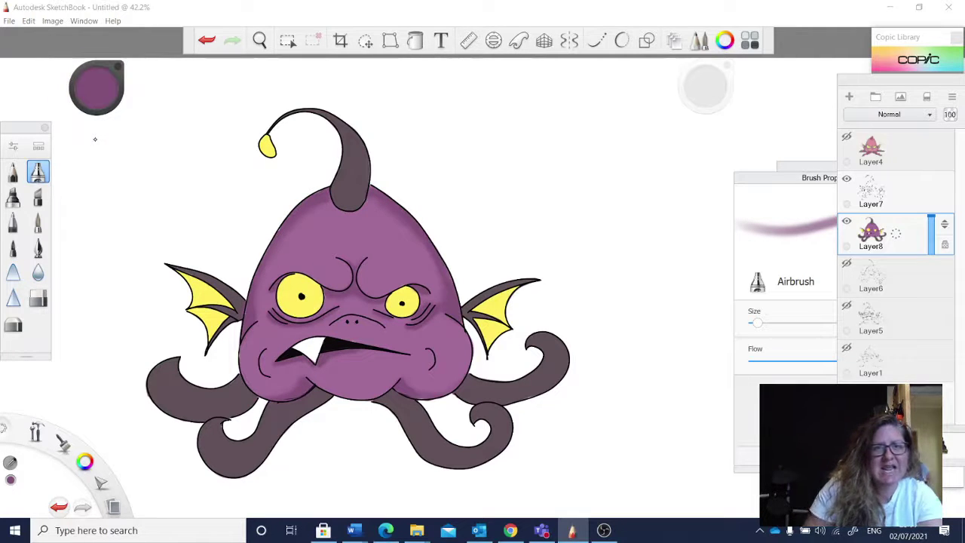
pyautogui.press('space')
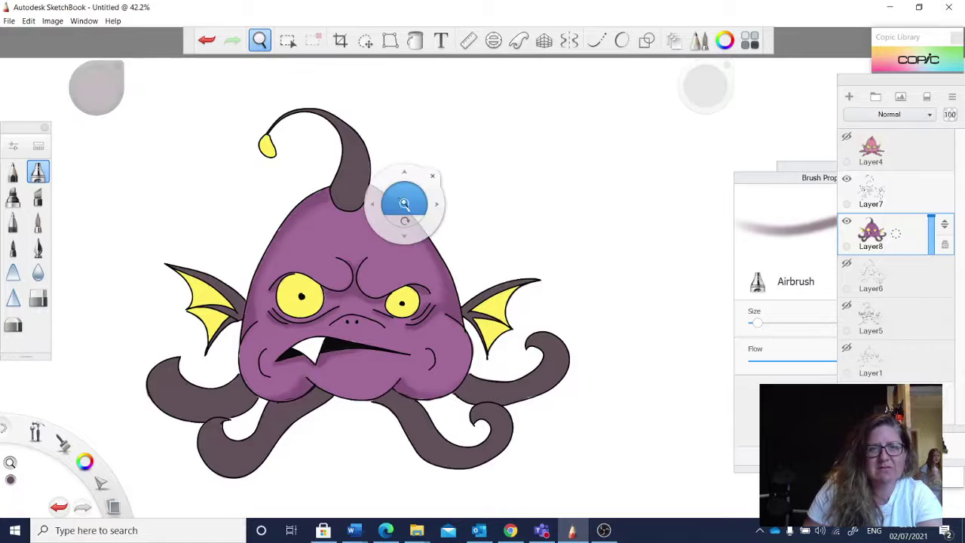
pyautogui.moveTo(404, 204)
pyautogui.mouseDown()
pyautogui.moveTo(452, 138)
pyautogui.moveTo(399, 177)
pyautogui.mouseUp()
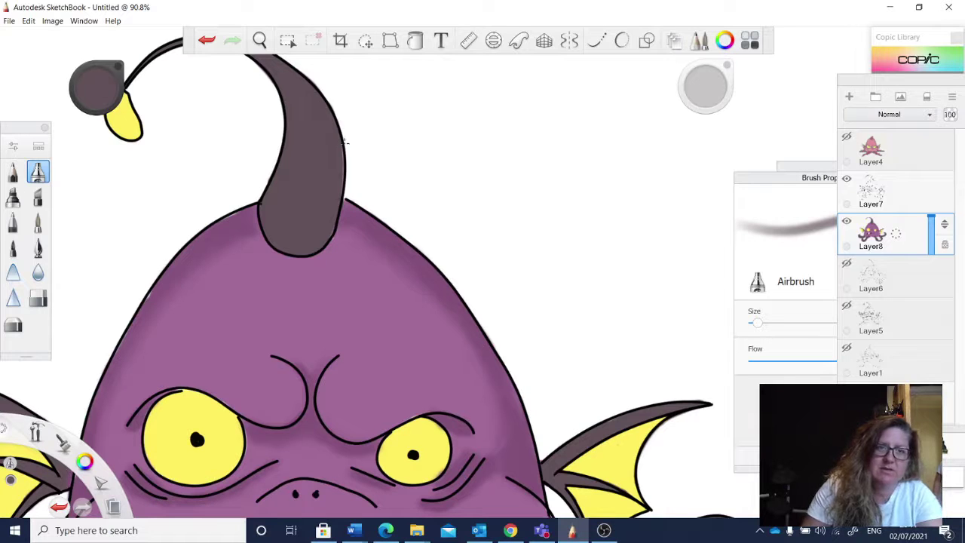
pyautogui.moveTo(96, 81); pyautogui.dragTo(97, 86)
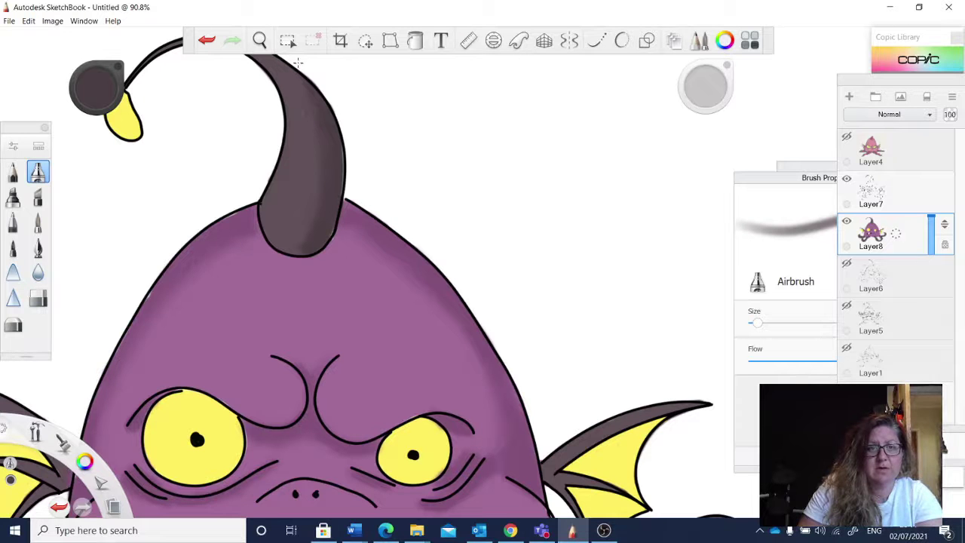
pyautogui.press('space')
pyautogui.moveTo(414, 227); pyautogui.dragTo(417, 230)
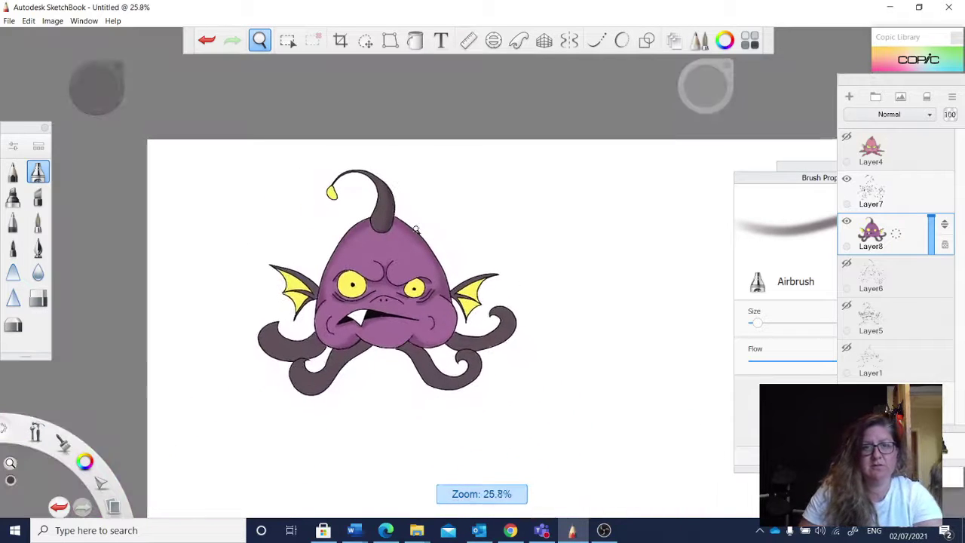
# Sample the dark purple of the head's shading and airbrush a cluster of round spots on the left side of the forehead.
pyautogui.scroll(2, 416, 229)
pyautogui.scroll(6, 416, 229)
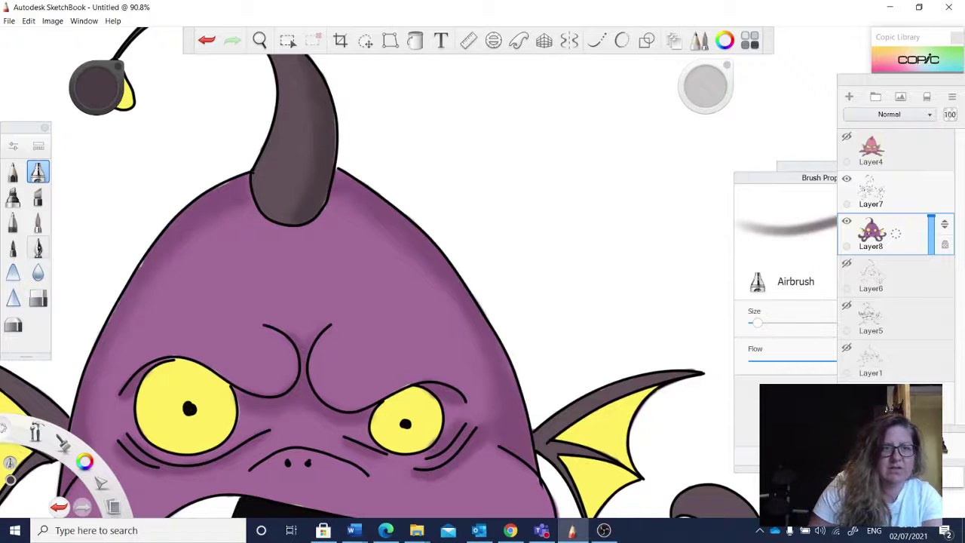
pyautogui.press('space')
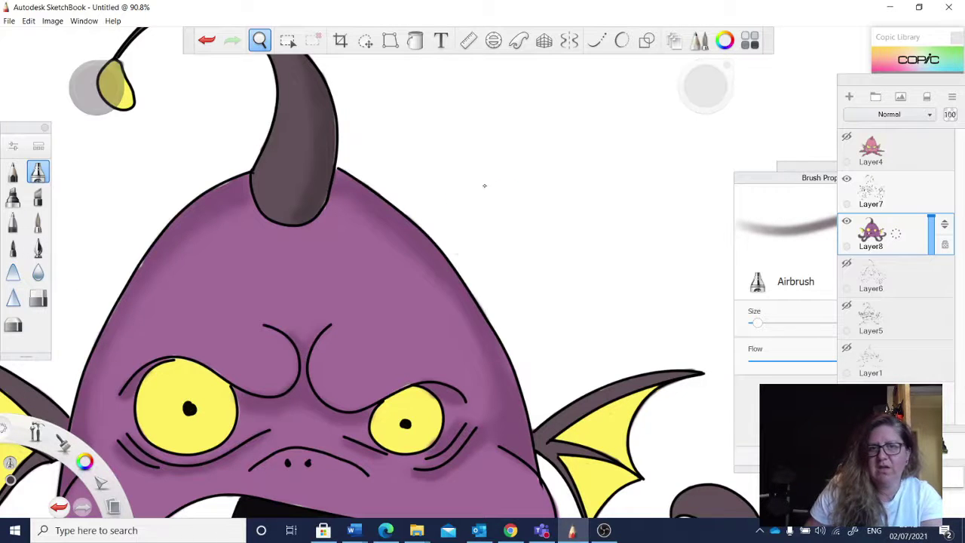
pyautogui.moveTo(405, 268); pyautogui.dragTo(503, 389)
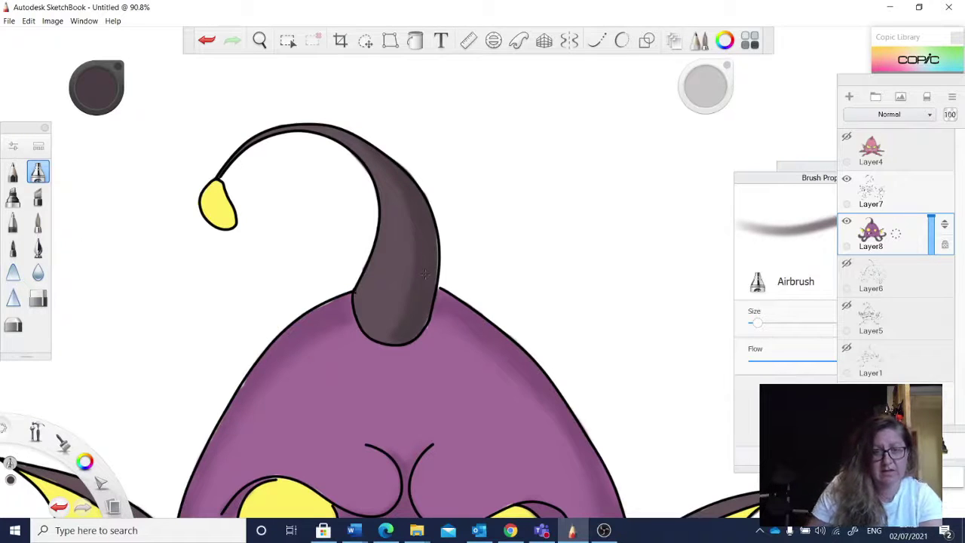
pyautogui.press('space')
pyautogui.moveTo(92, 460); pyautogui.dragTo(161, 347)
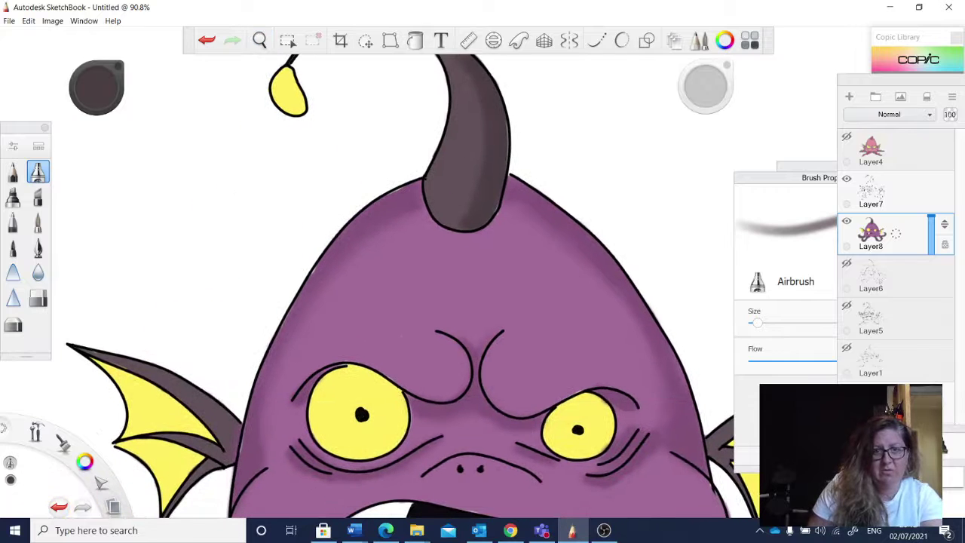
pyautogui.click(90, 92)
pyautogui.click(97, 139)
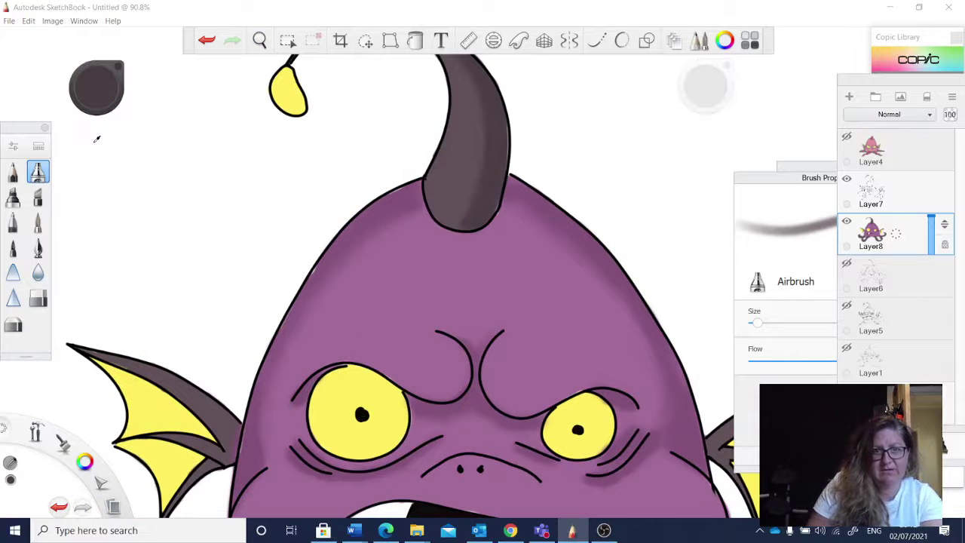
pyautogui.moveTo(97, 139); pyautogui.dragTo(332, 274)
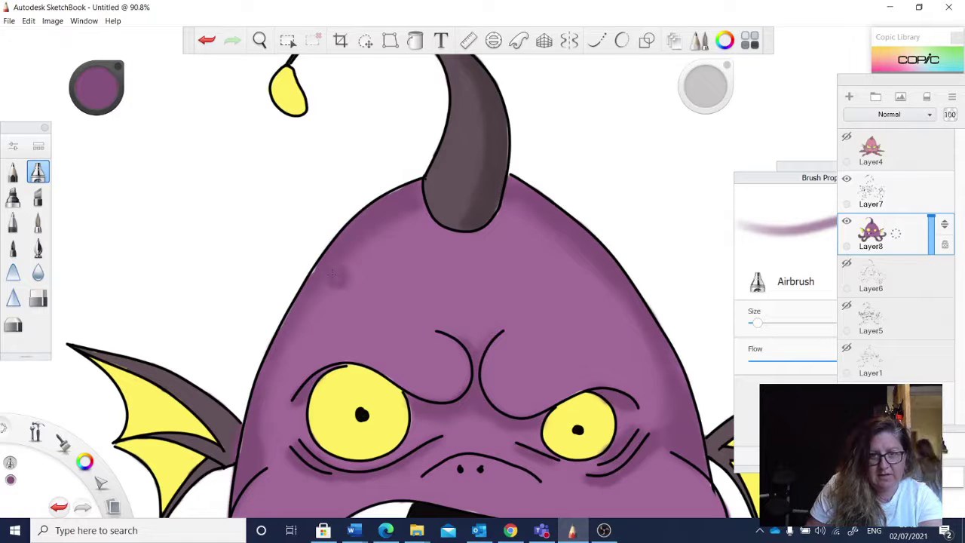
pyautogui.click(321, 312)
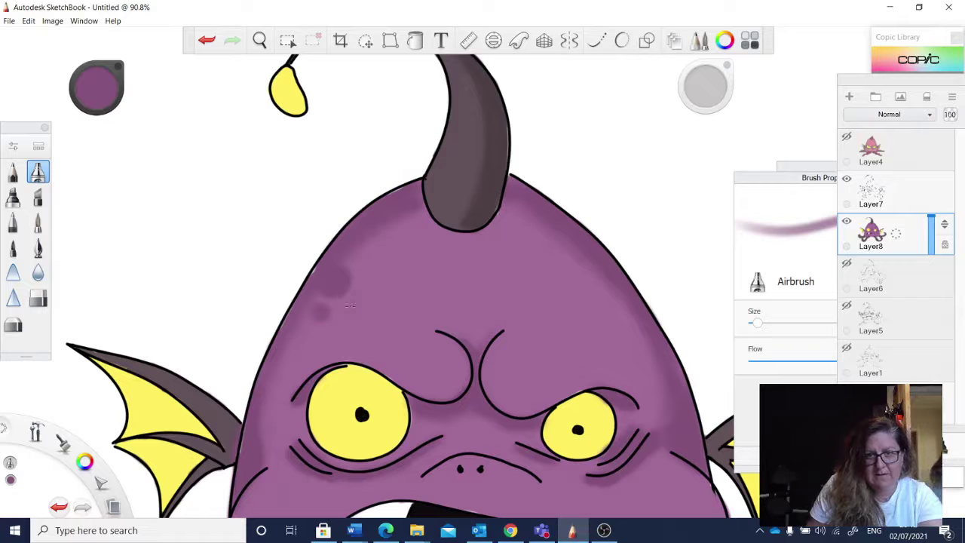
pyautogui.click(350, 304)
pyautogui.click(350, 303)
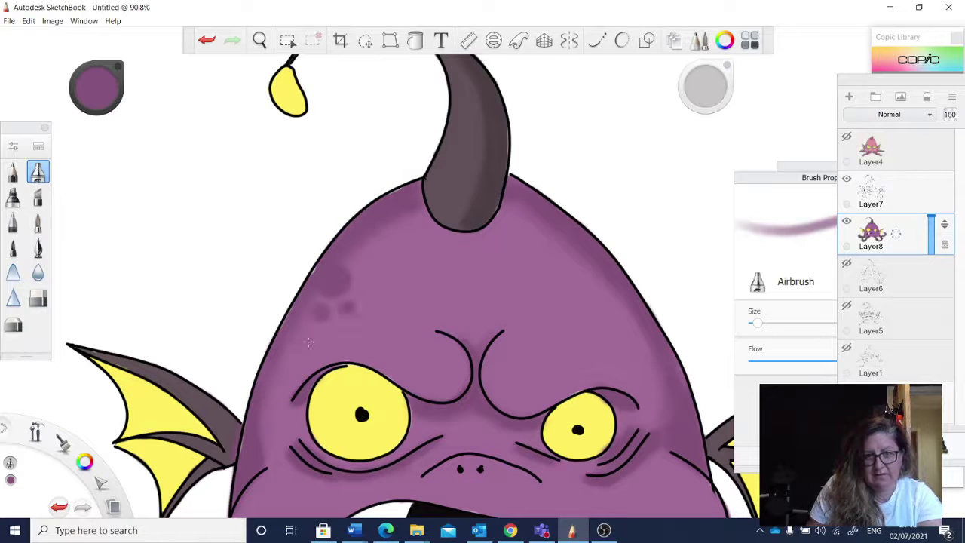
pyautogui.click(306, 341)
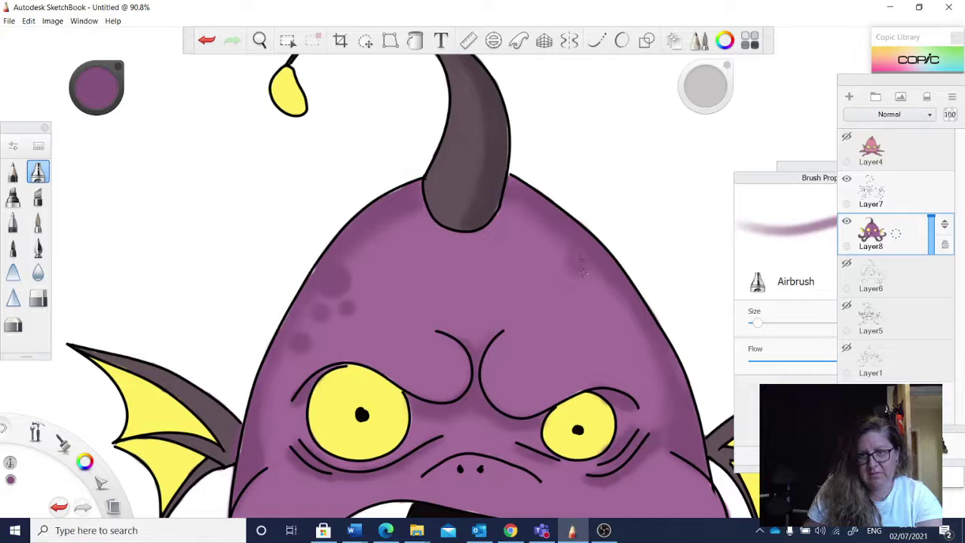
# Airbrush a matching cluster of large and small dark purple spots along the right side of the forehead.
pyautogui.click(581, 265)
pyautogui.click(593, 292)
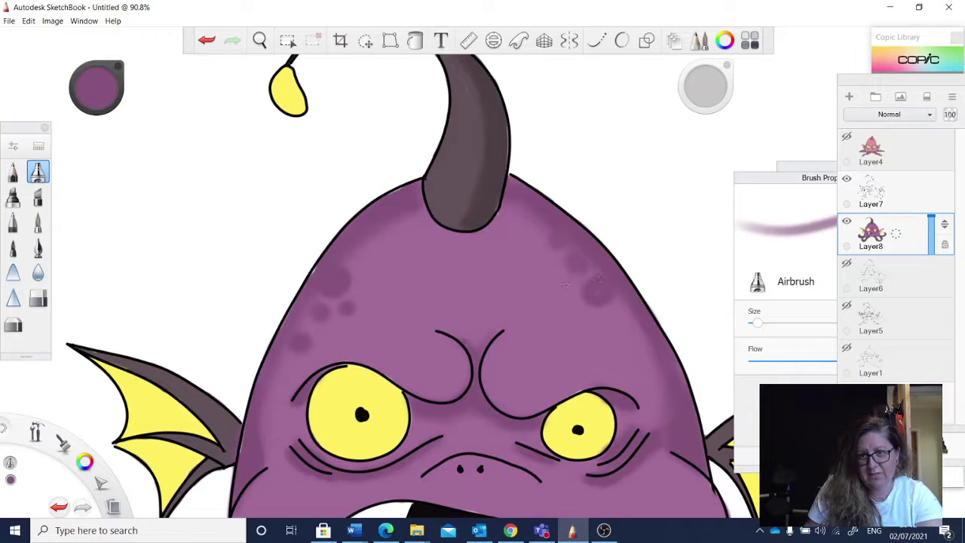
pyautogui.click(566, 287)
pyautogui.click(548, 263)
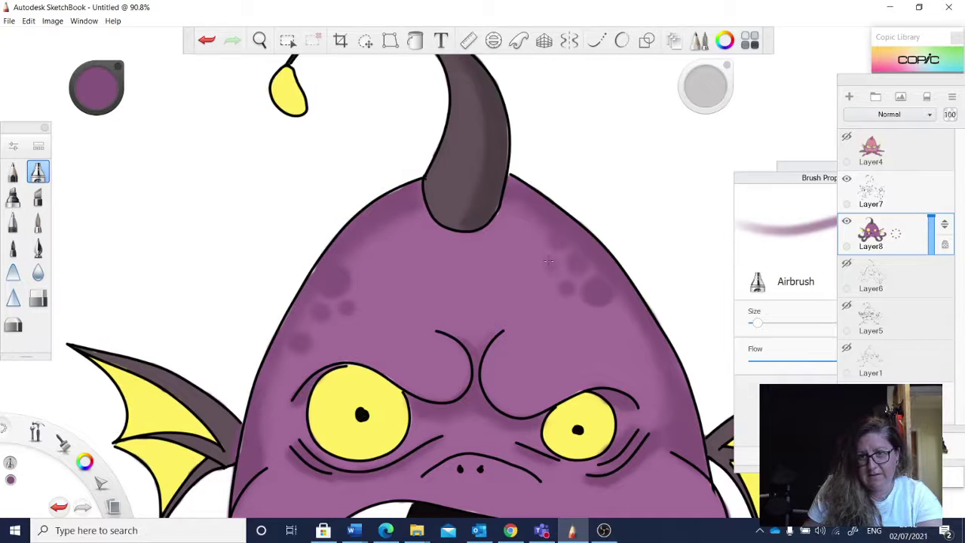
pyautogui.click(613, 322)
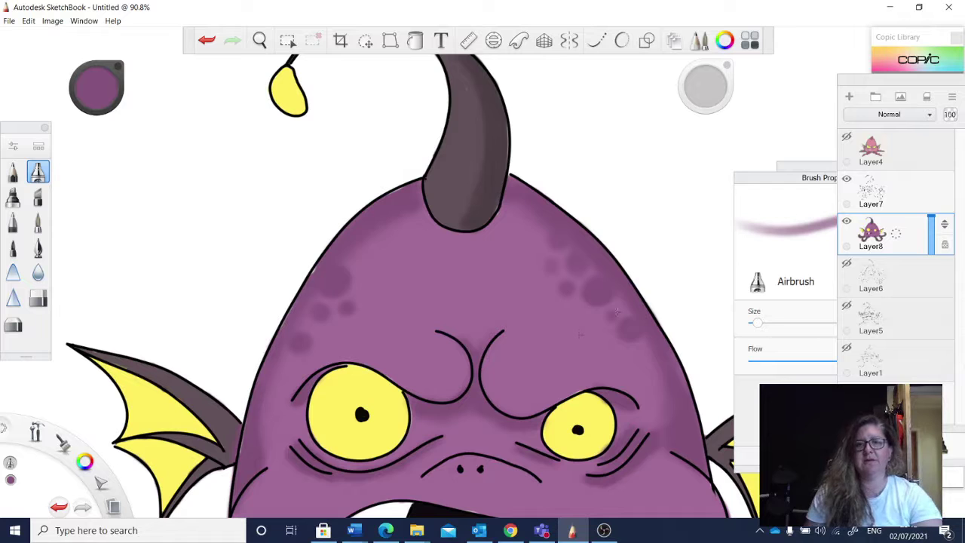
# Sample the grey-brown of the left fin, darken it, and airbrush a soft shadow on the fin's ribs near the head.
pyautogui.press('space')
pyautogui.moveTo(578, 305); pyautogui.dragTo(544, 378)
pyautogui.moveTo(612, 417); pyautogui.dragTo(570, 359)
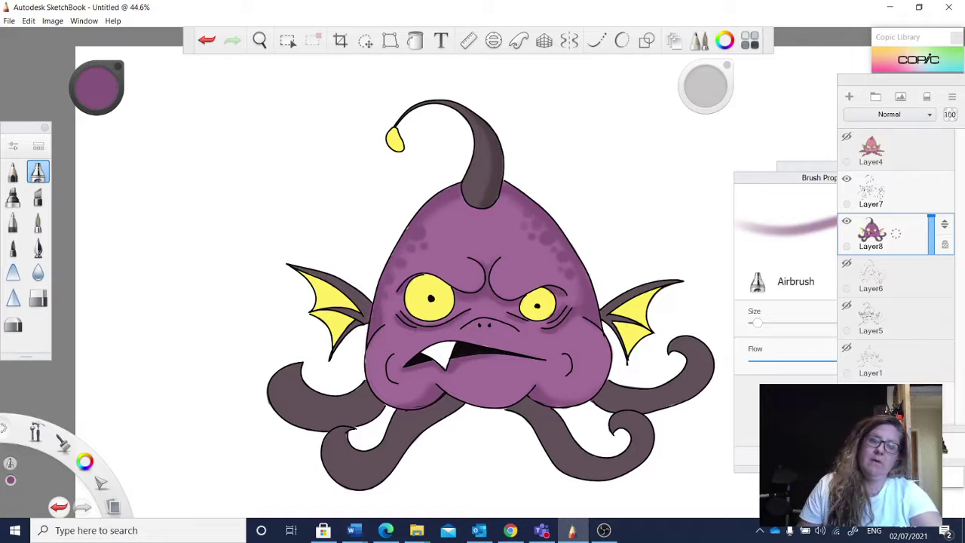
pyautogui.scroll(4, 399, 354)
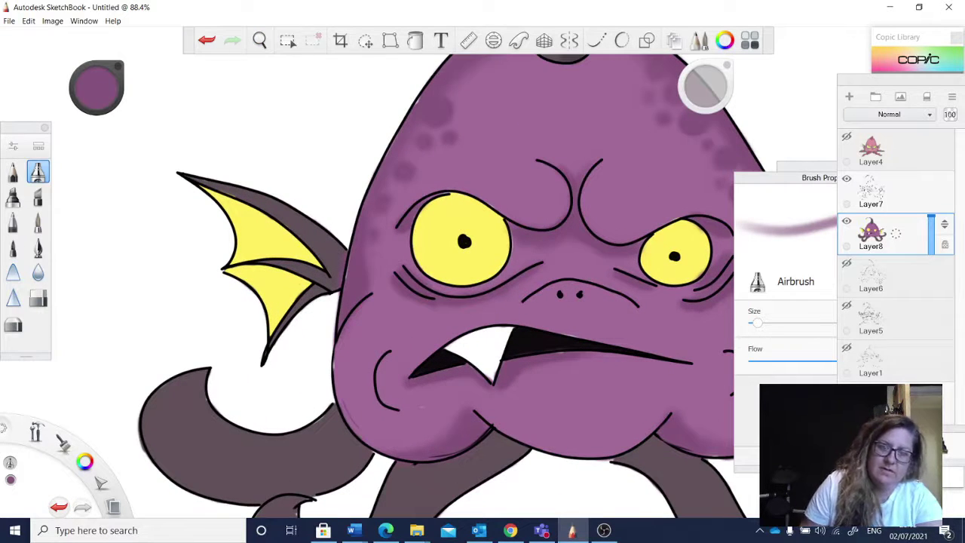
pyautogui.click(97, 87)
pyautogui.click(96, 136)
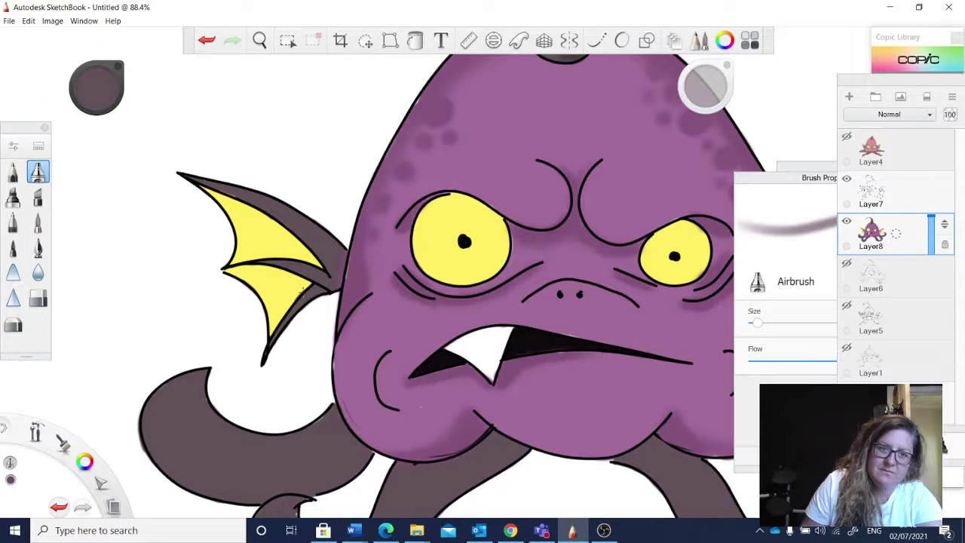
pyautogui.moveTo(98, 87); pyautogui.dragTo(103, 131)
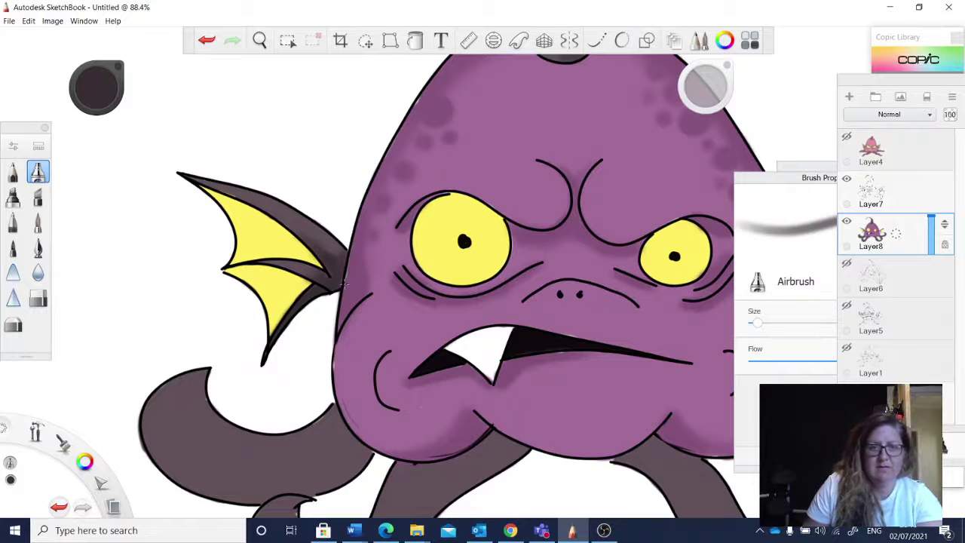
# Dab the dark grey-brown onto the lower spots above and beside the left eye to deepen them.
pyautogui.press('space')
pyautogui.moveTo(439, 406); pyautogui.dragTo(464, 444)
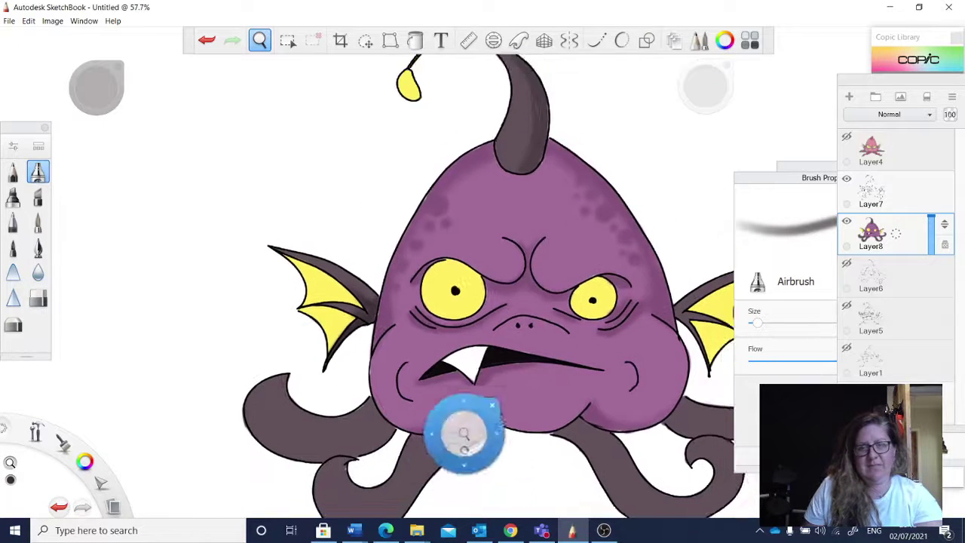
pyautogui.moveTo(532, 496); pyautogui.dragTo(495, 412)
pyautogui.moveTo(424, 292); pyautogui.dragTo(442, 258)
pyautogui.press('space')
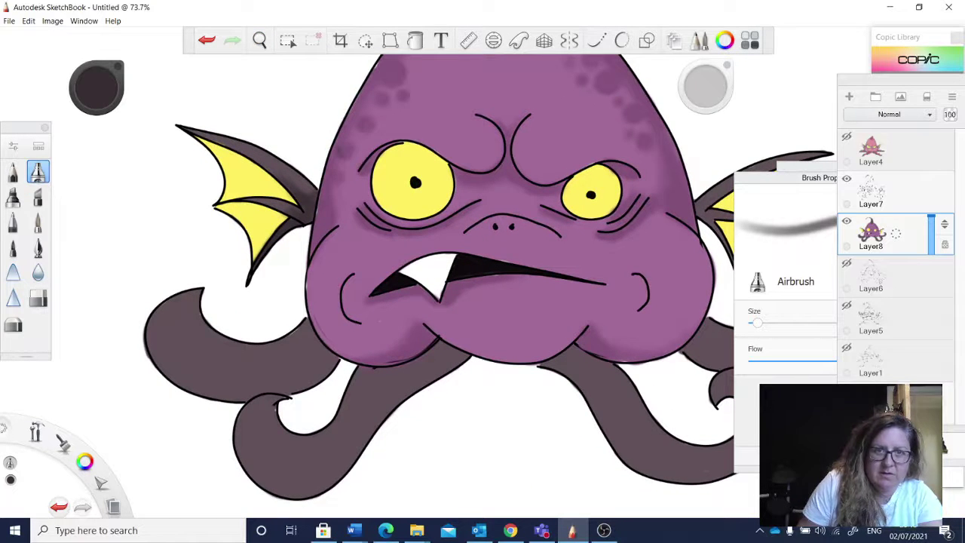
pyautogui.click(336, 176)
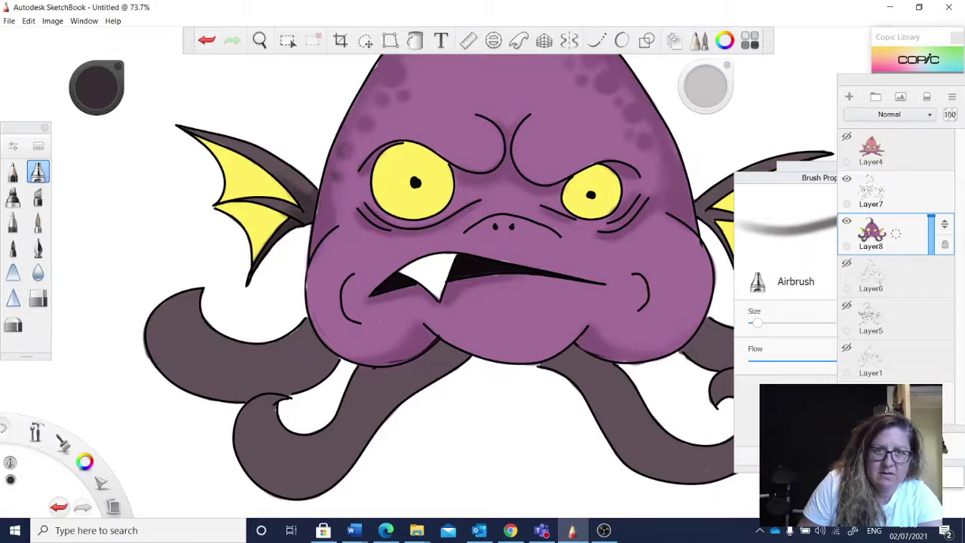
pyautogui.moveTo(358, 121); pyautogui.dragTo(365, 130)
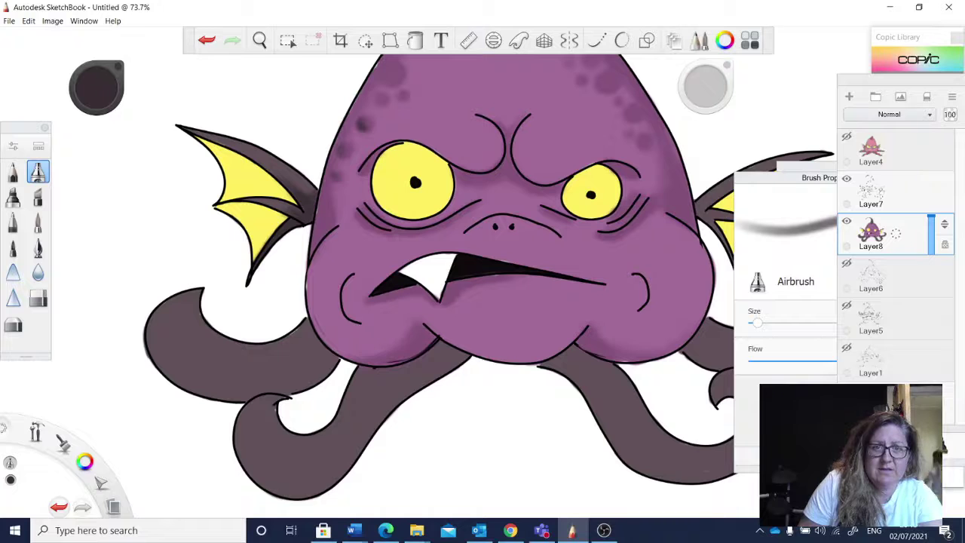
# Deepen the large upper spot and the small spot below it on the forehead's left side with dark grey-brown dabs.
pyautogui.press('space')
pyautogui.moveTo(422, 132); pyautogui.dragTo(392, 134)
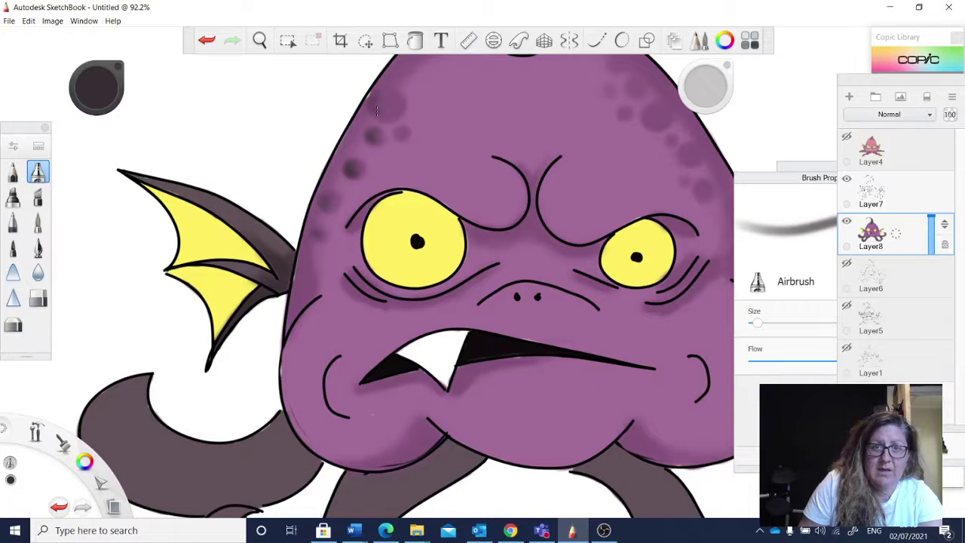
pyautogui.moveTo(377, 109); pyautogui.dragTo(380, 103)
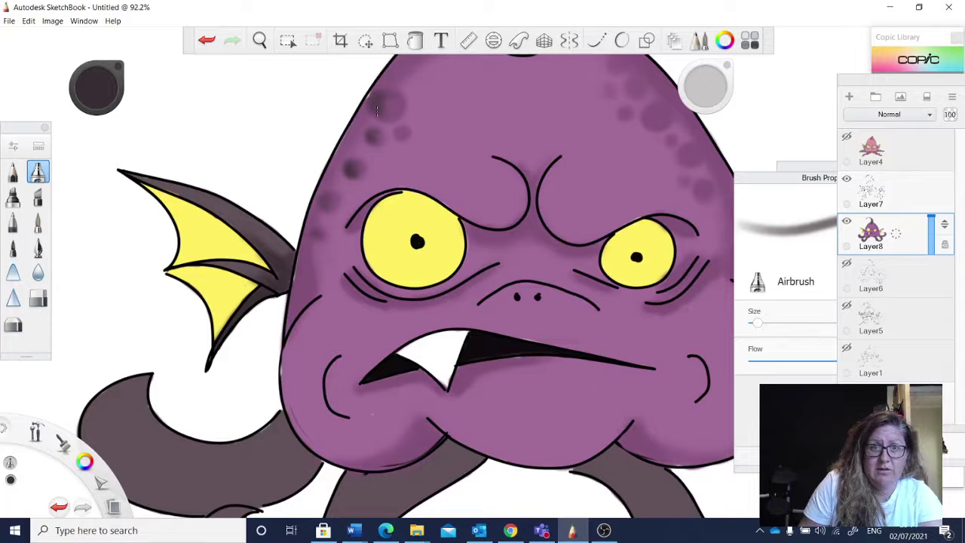
pyautogui.moveTo(379, 109); pyautogui.dragTo(391, 97)
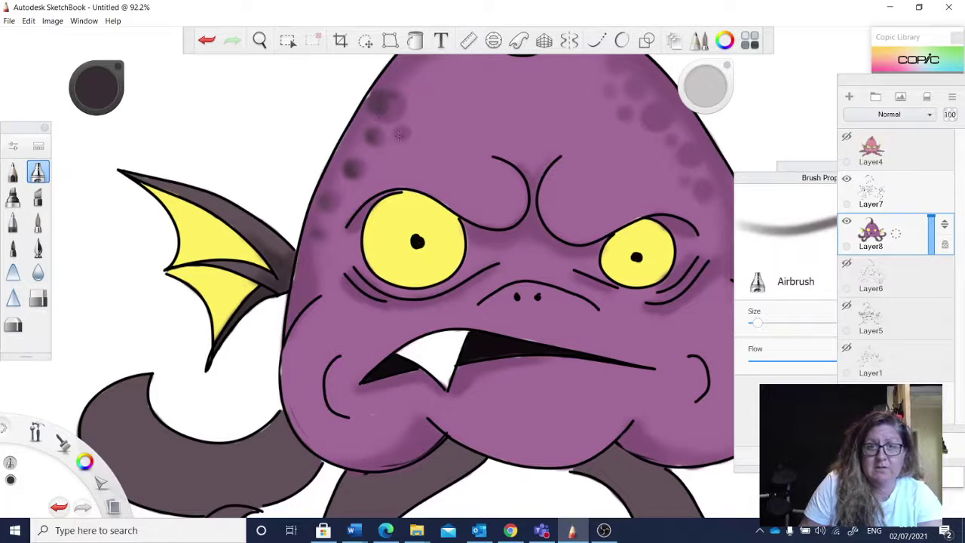
pyautogui.moveTo(402, 134); pyautogui.dragTo(400, 136)
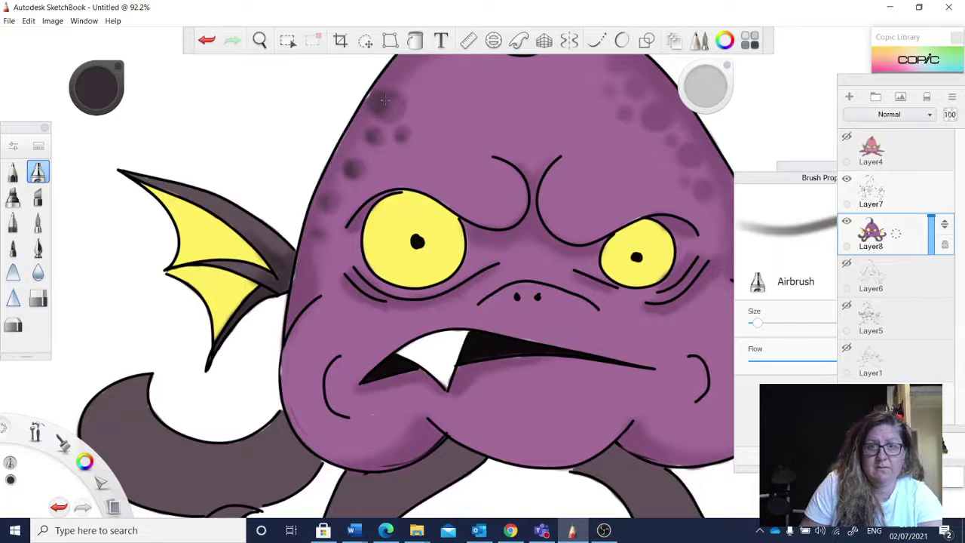
# Airbrush dark grey-brown centres into the spots along the right side of the forehead.
pyautogui.press('space')
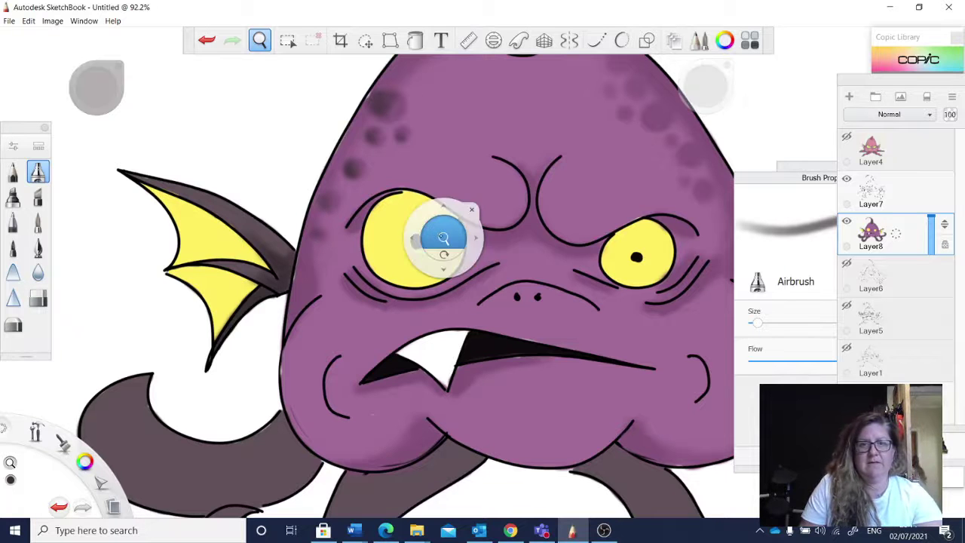
pyautogui.moveTo(442, 231); pyautogui.dragTo(366, 303)
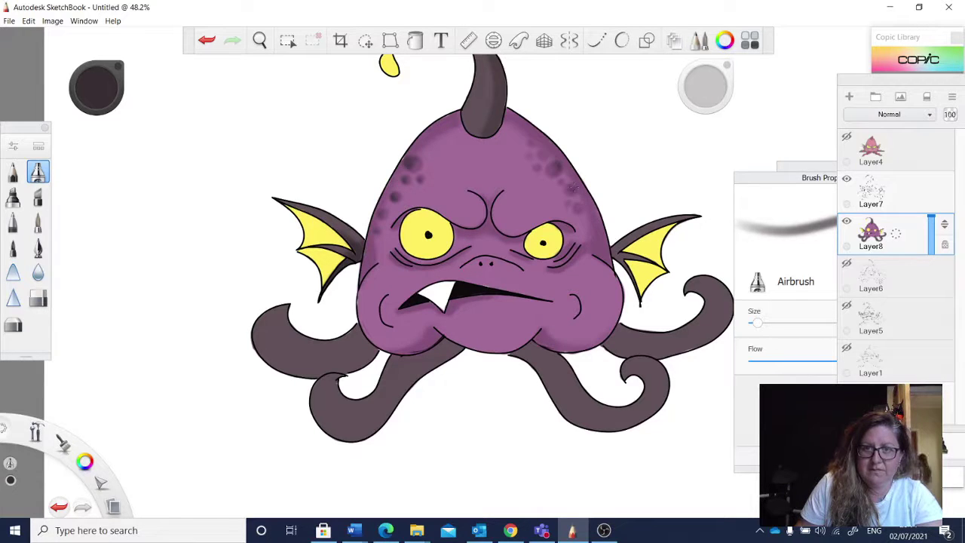
pyautogui.click(572, 188)
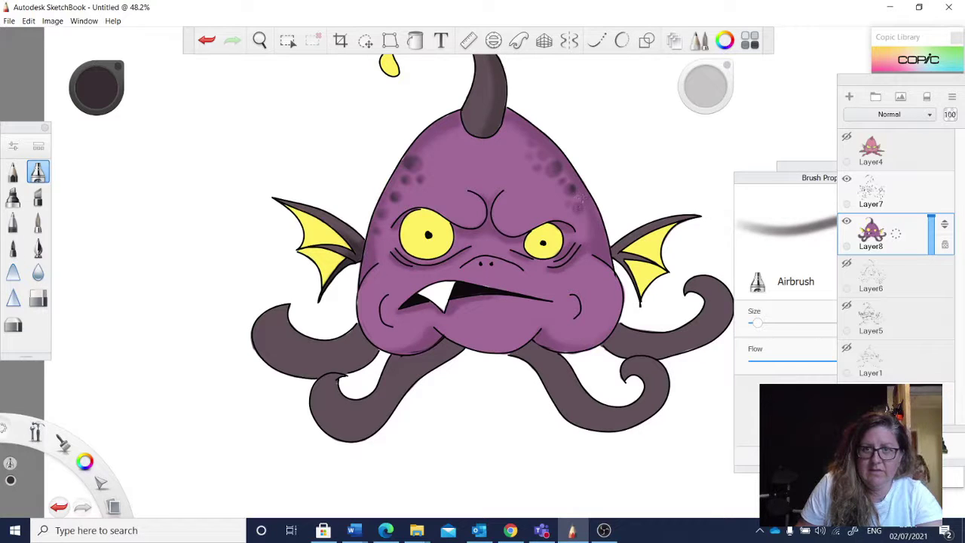
pyautogui.click(579, 206)
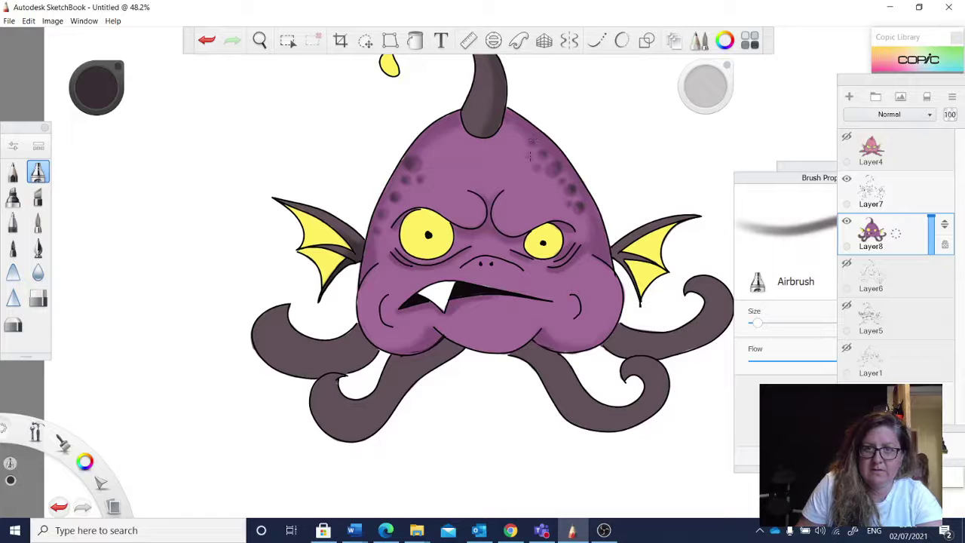
pyautogui.click(538, 167)
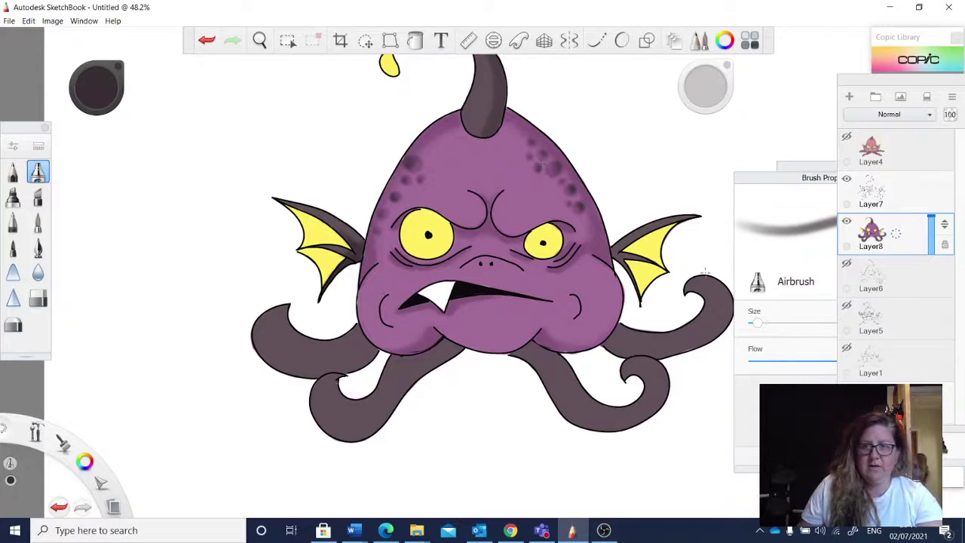
# Enlarge the airbrush slightly and shade the rear left tentacle under the head and along its lower edge.
pyautogui.moveTo(705, 86); pyautogui.dragTo(805, 79)
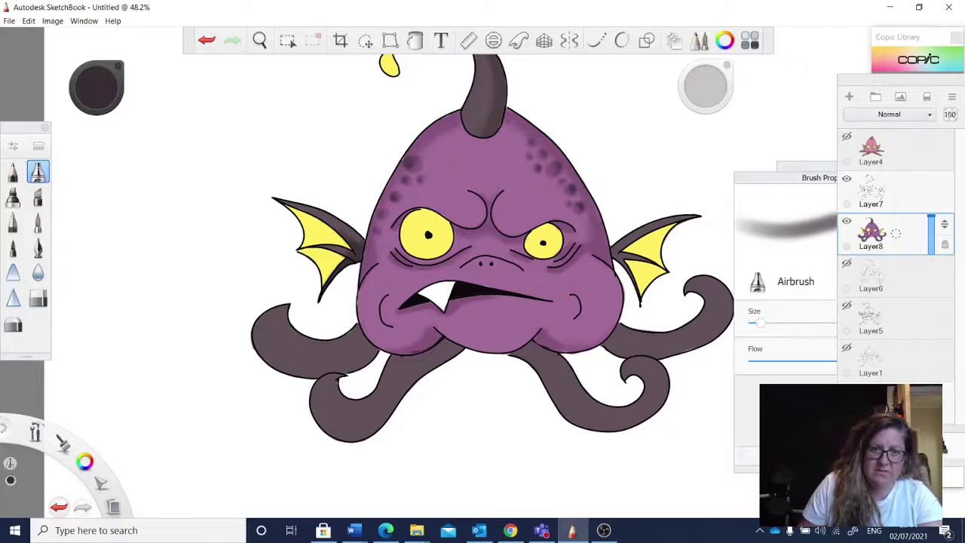
pyautogui.press('space')
pyautogui.moveTo(408, 328); pyautogui.dragTo(469, 283)
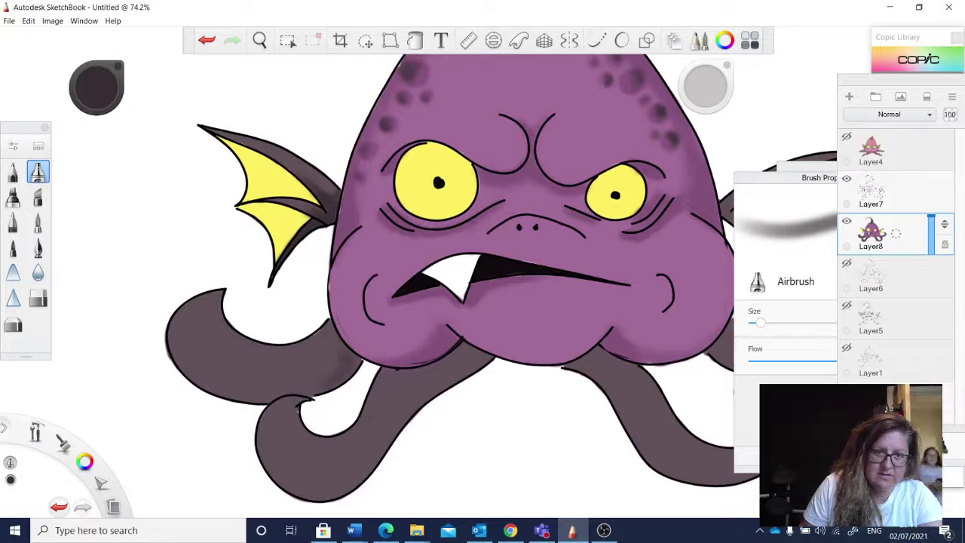
pyautogui.moveTo(343, 351)
pyautogui.mouseDown()
pyautogui.moveTo(337, 373)
pyautogui.moveTo(311, 395)
pyautogui.moveTo(288, 392)
pyautogui.mouseUp()
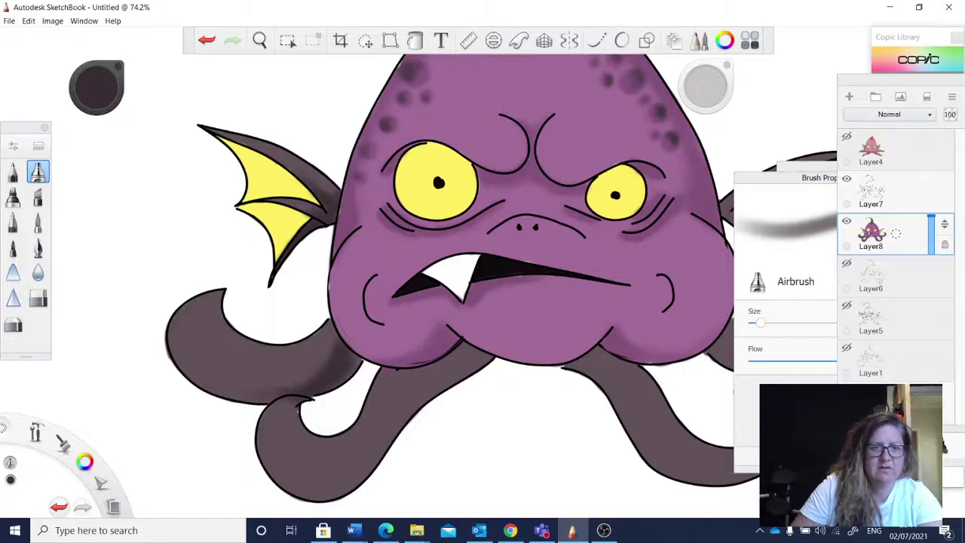
pyautogui.moveTo(203, 366)
pyautogui.mouseDown()
pyautogui.moveTo(178, 345)
pyautogui.moveTo(216, 376)
pyautogui.moveTo(214, 388)
pyautogui.moveTo(238, 383)
pyautogui.moveTo(250, 389)
pyautogui.moveTo(244, 396)
pyautogui.mouseUp()
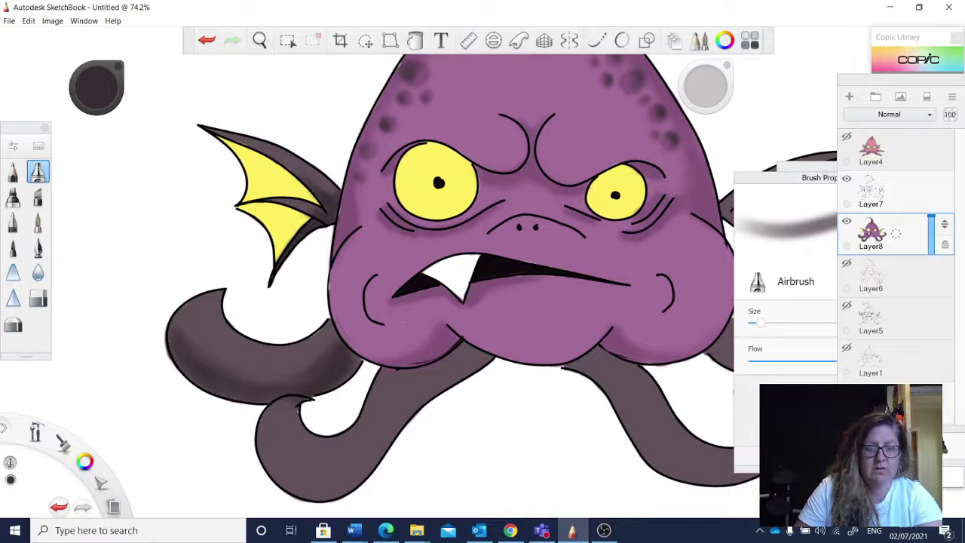
# Airbrush a soft dark shadow on the front left tentacle, from beneath the head along its outer edge toward the curl.
pyautogui.moveTo(481, 362); pyautogui.dragTo(434, 394)
pyautogui.moveTo(462, 349)
pyautogui.mouseDown()
pyautogui.moveTo(448, 376)
pyautogui.moveTo(348, 475)
pyautogui.mouseUp()
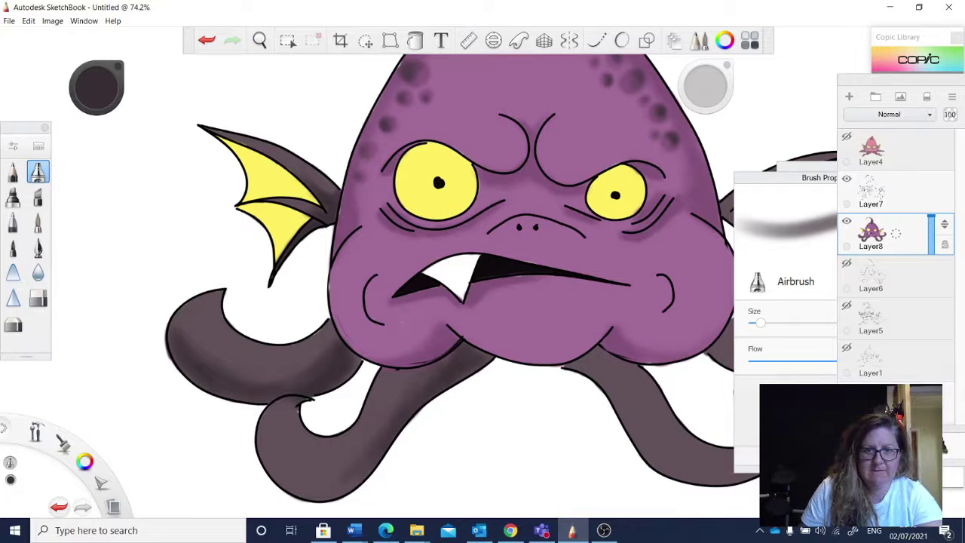
pyautogui.moveTo(419, 379); pyautogui.dragTo(403, 401)
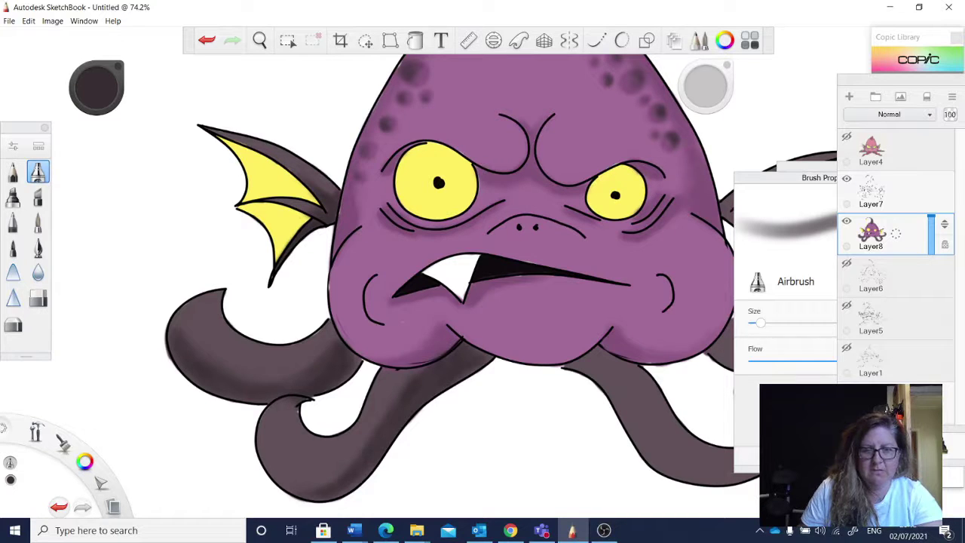
# Finish the shadow on the front left tentacle's curl and airbrush dark shading along the front right tentacle from beneath the head toward its curl.
pyautogui.moveTo(363, 477); pyautogui.dragTo(341, 489)
pyautogui.press('space')
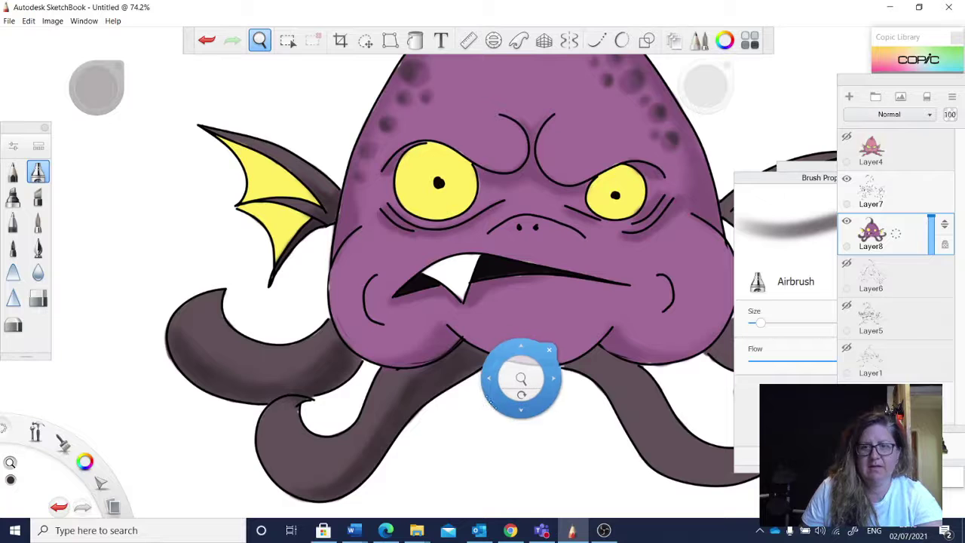
pyautogui.moveTo(485, 396); pyautogui.dragTo(483, 352)
pyautogui.moveTo(491, 264); pyautogui.dragTo(405, 345)
pyautogui.moveTo(540, 246); pyautogui.dragTo(484, 301)
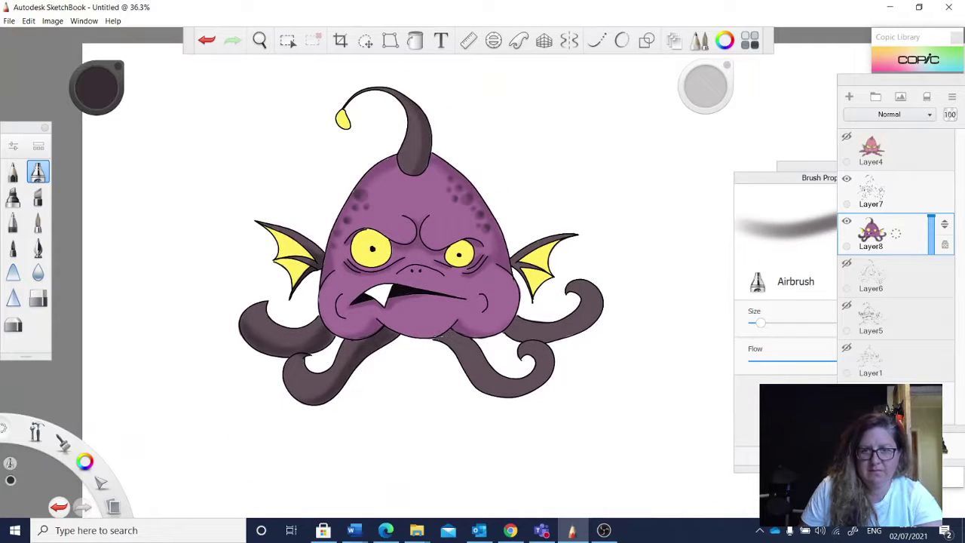
pyautogui.moveTo(441, 336); pyautogui.dragTo(481, 385)
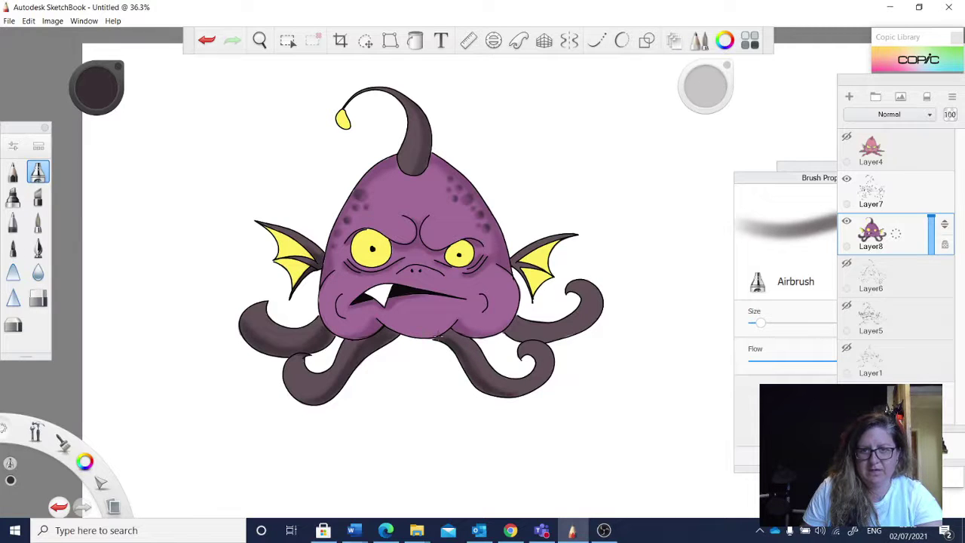
pyautogui.moveTo(512, 394); pyautogui.dragTo(542, 386)
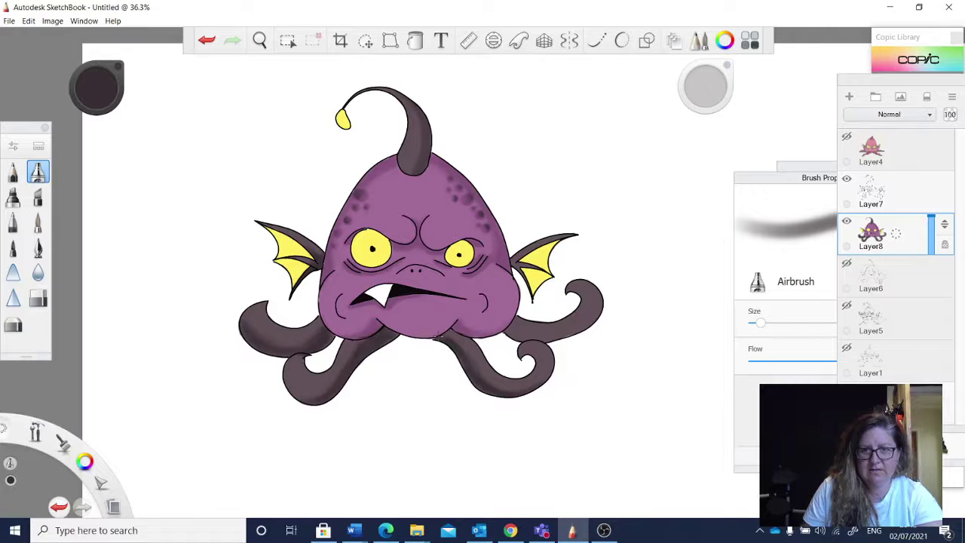
pyautogui.moveTo(440, 337); pyautogui.dragTo(494, 384)
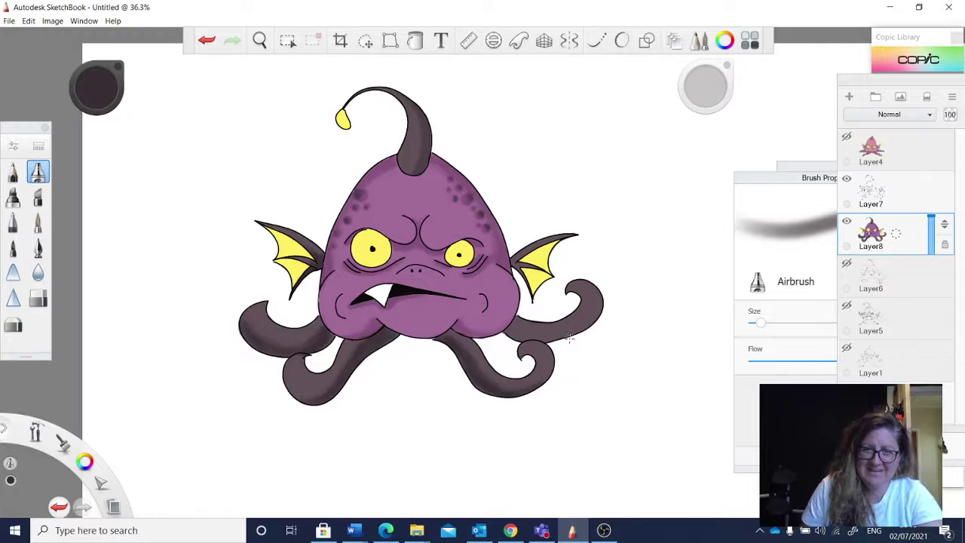
# Airbrush a soft dark shadow on the rear right tentacle, from beneath the head along its lower edge and around the outer curl.
pyautogui.press('space')
pyautogui.moveTo(540, 314); pyautogui.dragTo(577, 298)
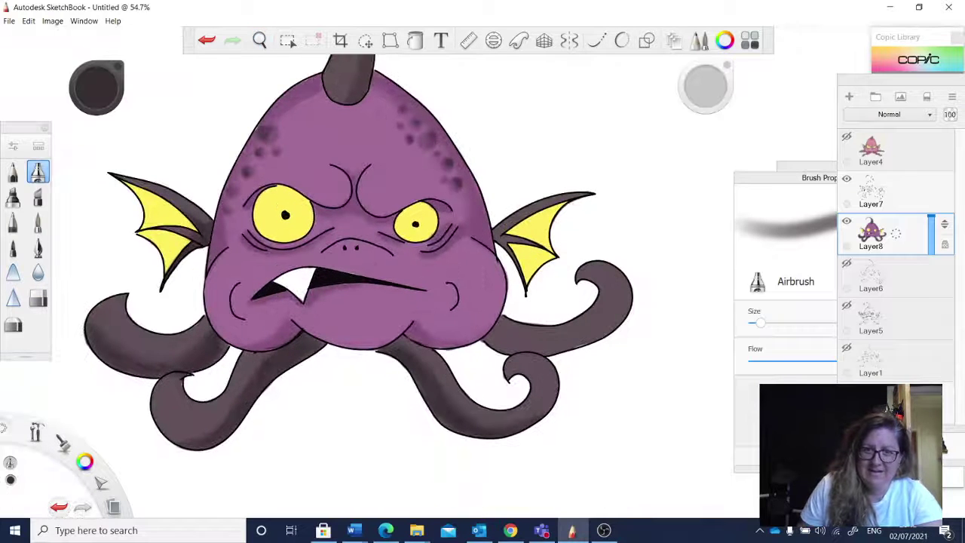
pyautogui.moveTo(486, 341)
pyautogui.mouseDown()
pyautogui.moveTo(563, 349)
pyautogui.moveTo(601, 335)
pyautogui.mouseUp()
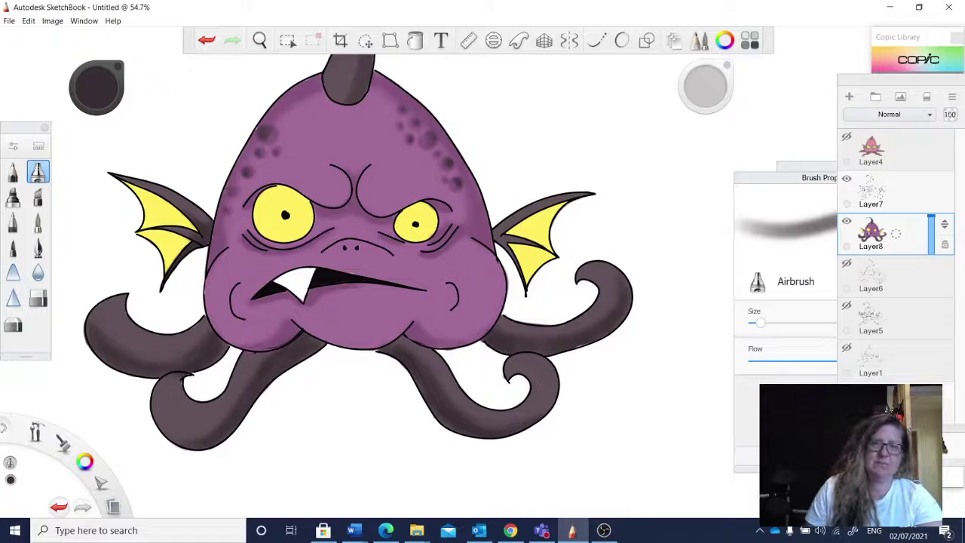
# Reduce the airbrush size slightly and shade the dark ribs of the right fin where they join the head.
pyautogui.press('space')
pyautogui.moveTo(540, 284); pyautogui.dragTo(569, 224)
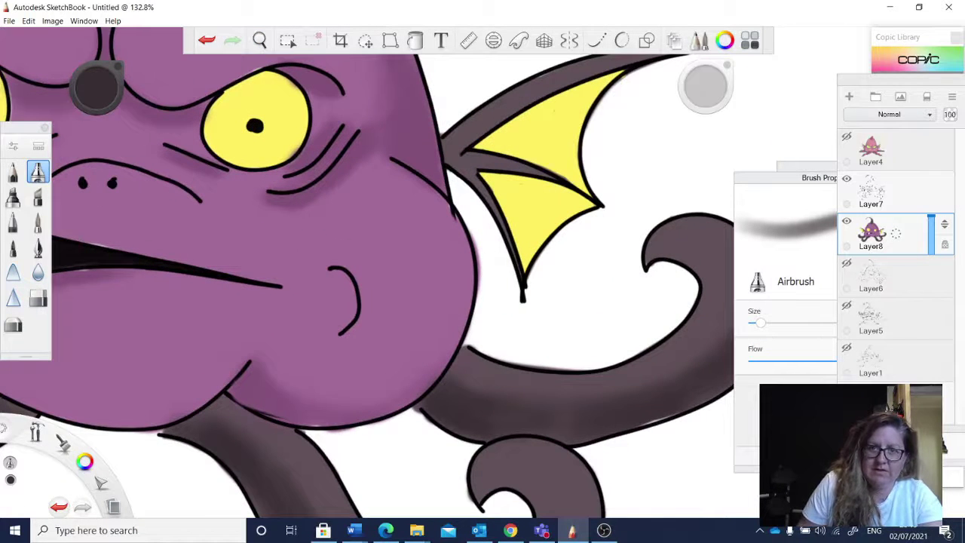
pyautogui.moveTo(451, 159); pyautogui.dragTo(463, 166)
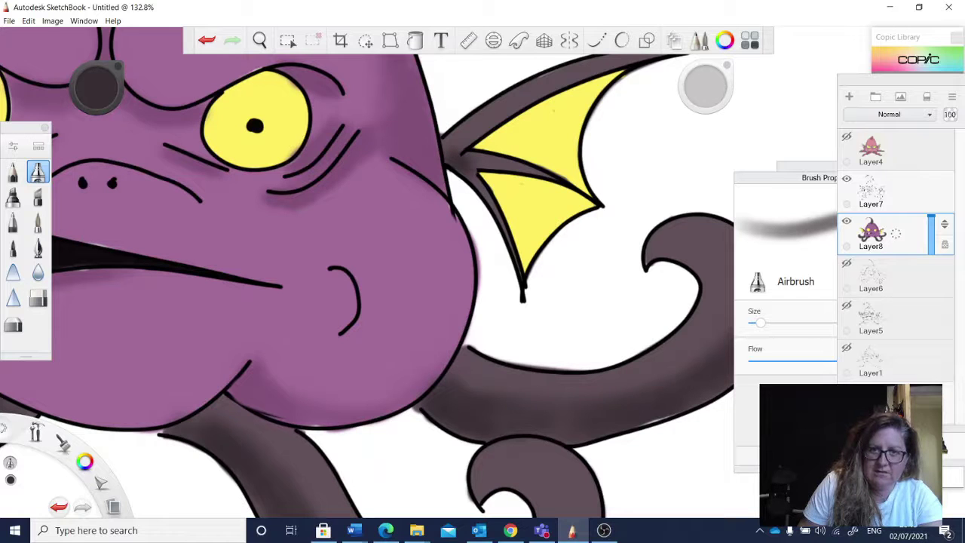
pyautogui.moveTo(713, 86); pyautogui.dragTo(712, 95)
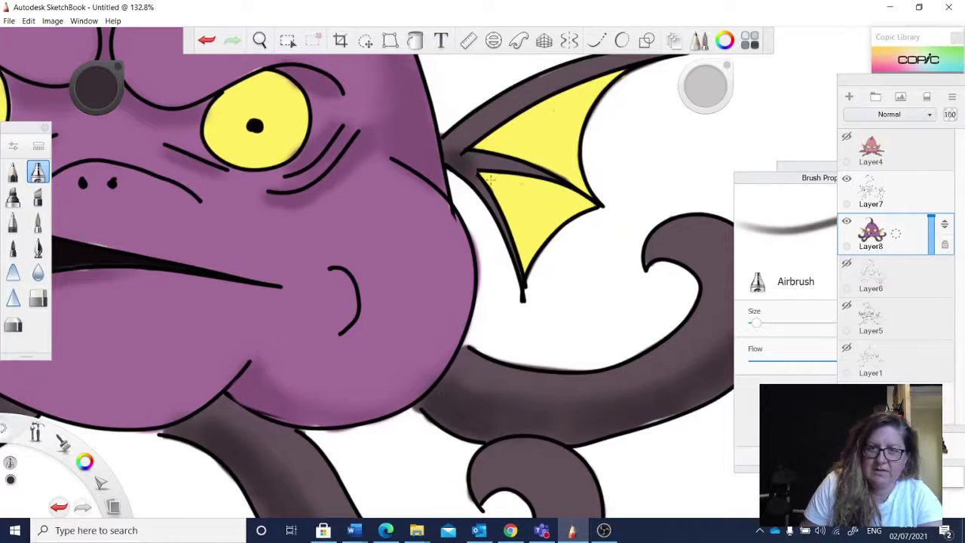
pyautogui.moveTo(473, 175)
pyautogui.mouseDown()
pyautogui.moveTo(503, 228)
pyautogui.moveTo(483, 187)
pyautogui.moveTo(515, 284)
pyautogui.moveTo(500, 165)
pyautogui.moveTo(464, 160)
pyautogui.moveTo(509, 164)
pyautogui.moveTo(462, 159)
pyautogui.mouseUp()
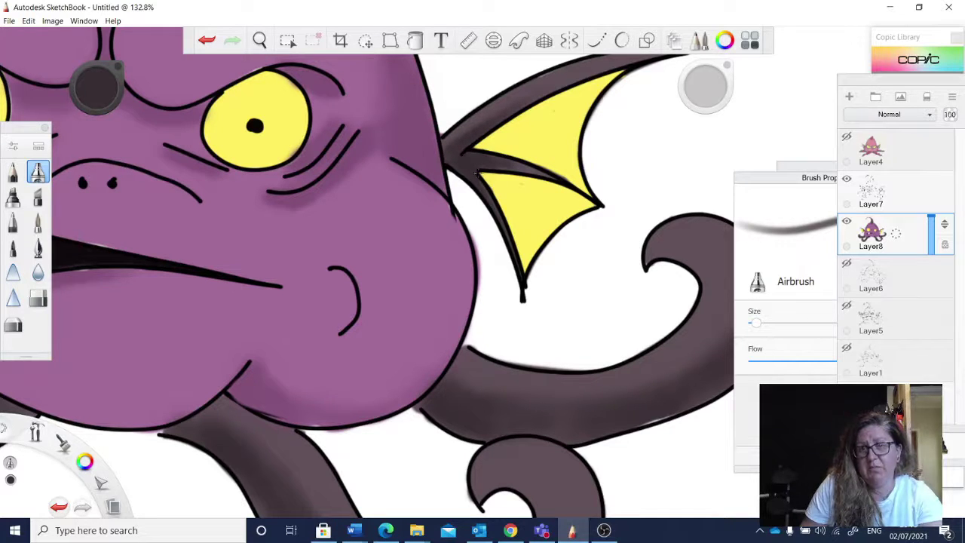
pyautogui.moveTo(514, 169); pyautogui.dragTo(549, 180)
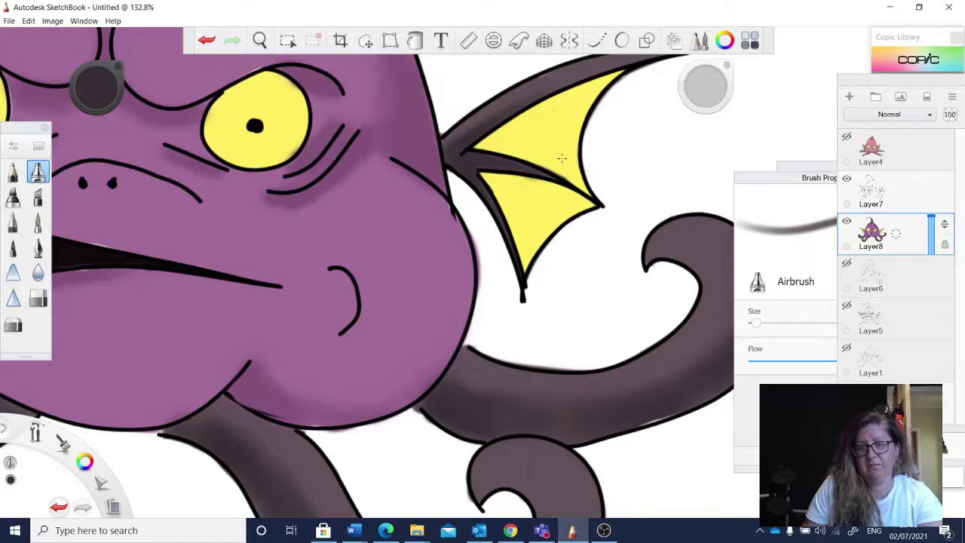
# Sample the fin's yellow, shift it to a more saturated yellow, and airbrush the inner part of the right fin's upper membrane.
pyautogui.press('space')
pyautogui.moveTo(580, 248); pyautogui.dragTo(581, 253)
pyautogui.moveTo(652, 166); pyautogui.dragTo(602, 247)
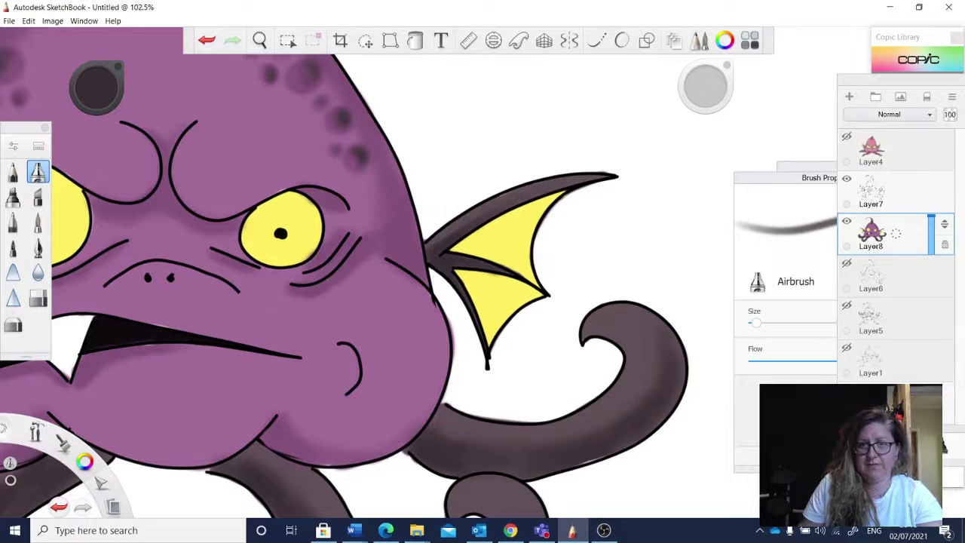
pyautogui.press('space')
pyautogui.moveTo(484, 274); pyautogui.dragTo(482, 279)
pyautogui.click(93, 95)
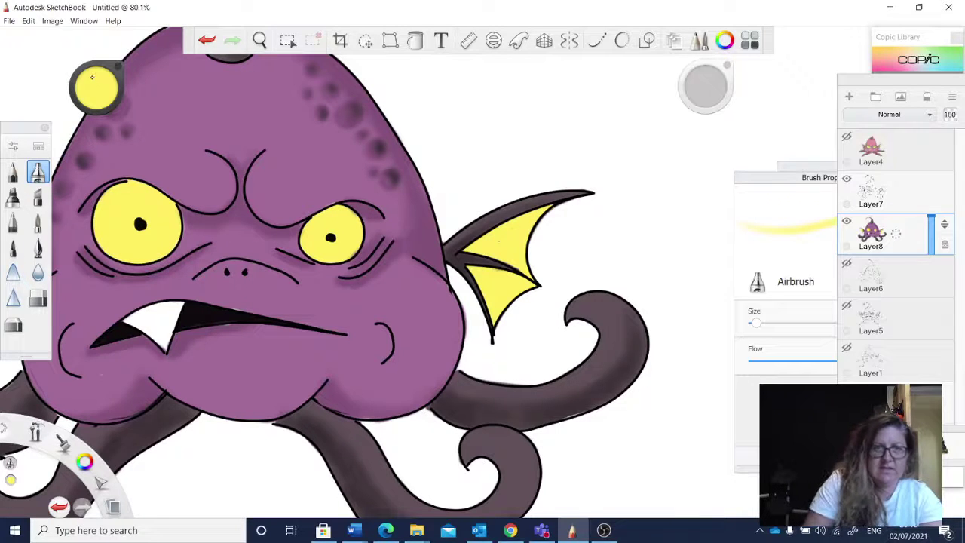
pyautogui.moveTo(97, 86); pyautogui.dragTo(98, 93)
pyautogui.press('space')
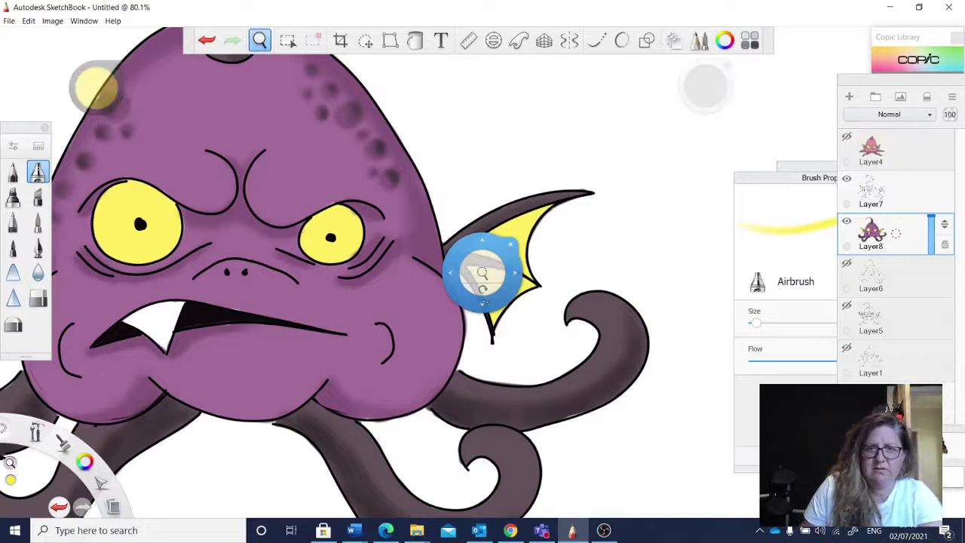
pyautogui.moveTo(484, 294); pyautogui.dragTo(490, 269)
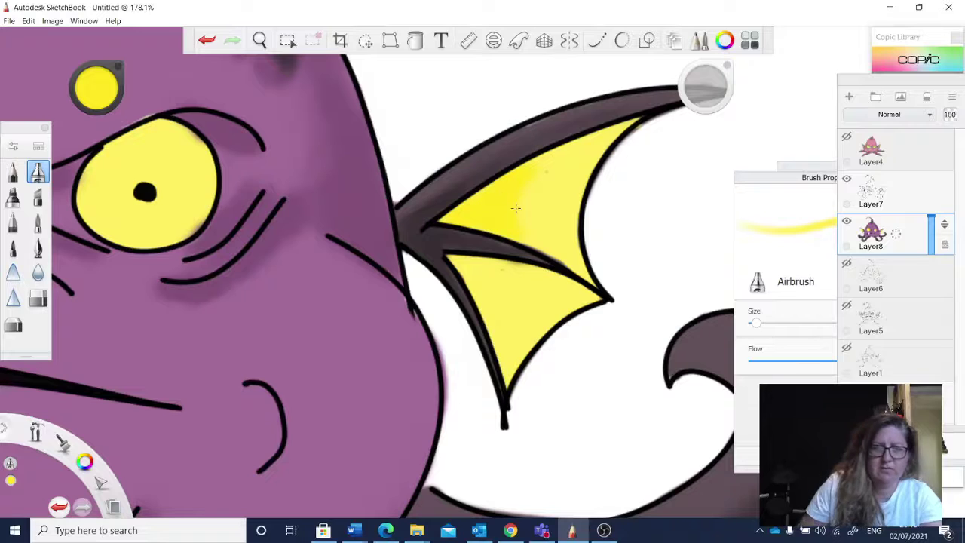
# Darken the yellow and airbrush soft shading over the inner areas of the right fin's upper and lower membranes.
pyautogui.moveTo(101, 85); pyautogui.dragTo(92, 92)
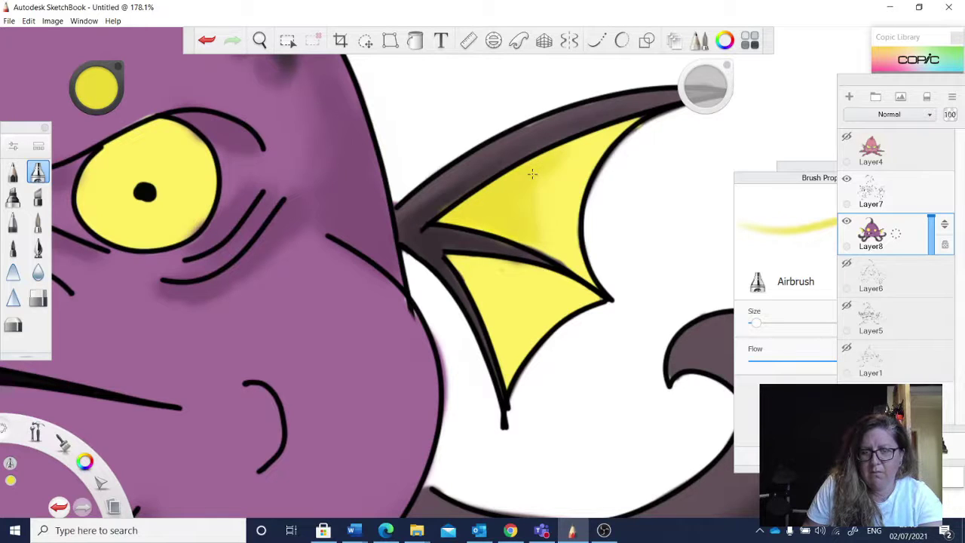
pyautogui.moveTo(467, 268); pyautogui.dragTo(487, 308)
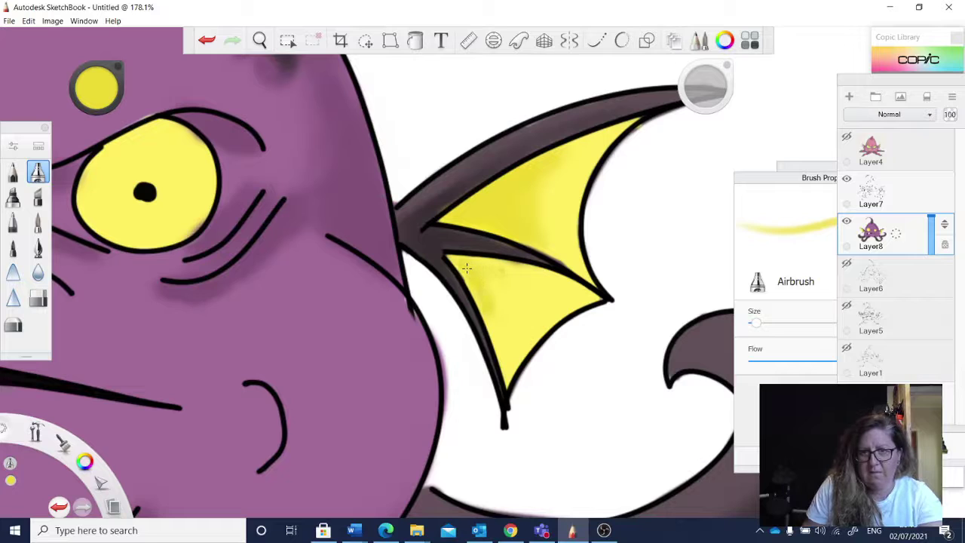
pyautogui.moveTo(467, 267); pyautogui.dragTo(526, 271)
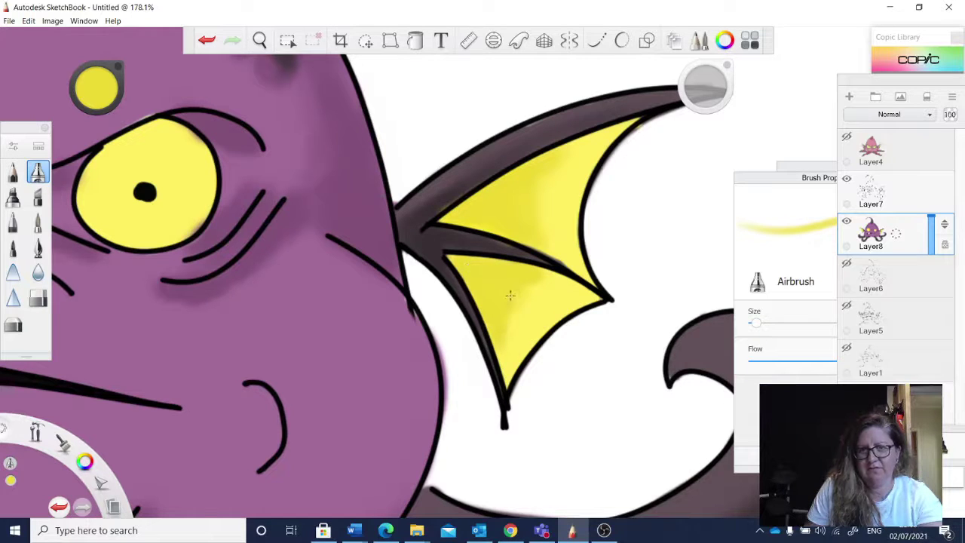
# Touch up the right fin and airbrush the same darker yellow onto the inner areas of both left fin membranes.
pyautogui.press('space')
pyautogui.moveTo(441, 313); pyautogui.dragTo(360, 412)
pyautogui.moveTo(331, 439); pyautogui.dragTo(427, 386)
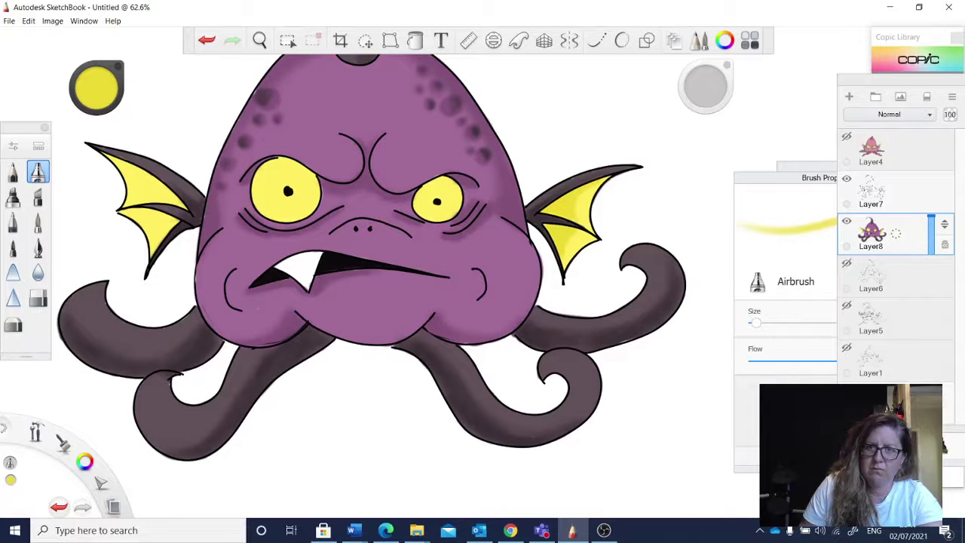
pyautogui.moveTo(575, 230); pyautogui.dragTo(585, 235)
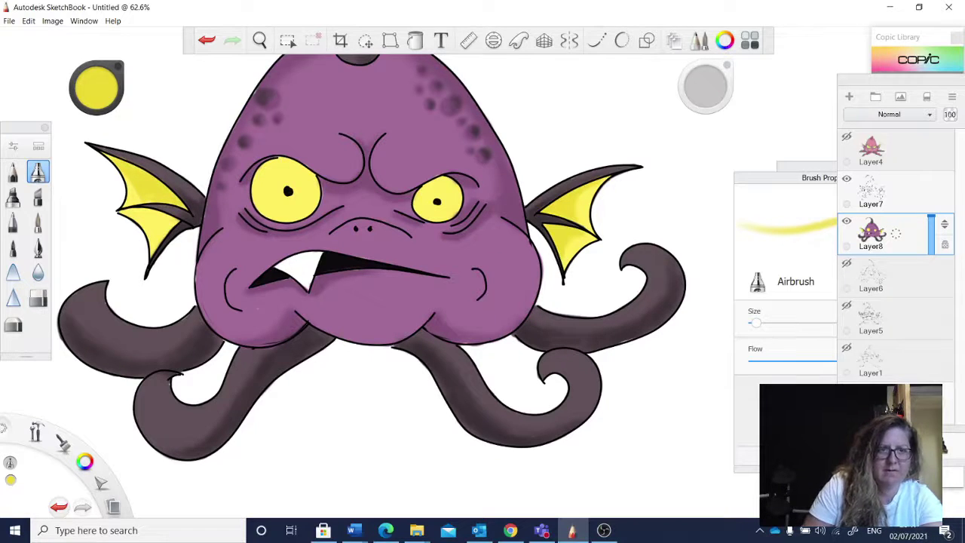
pyautogui.moveTo(142, 219)
pyautogui.mouseDown()
pyautogui.moveTo(152, 226)
pyautogui.moveTo(169, 217)
pyautogui.moveTo(167, 232)
pyautogui.mouseUp()
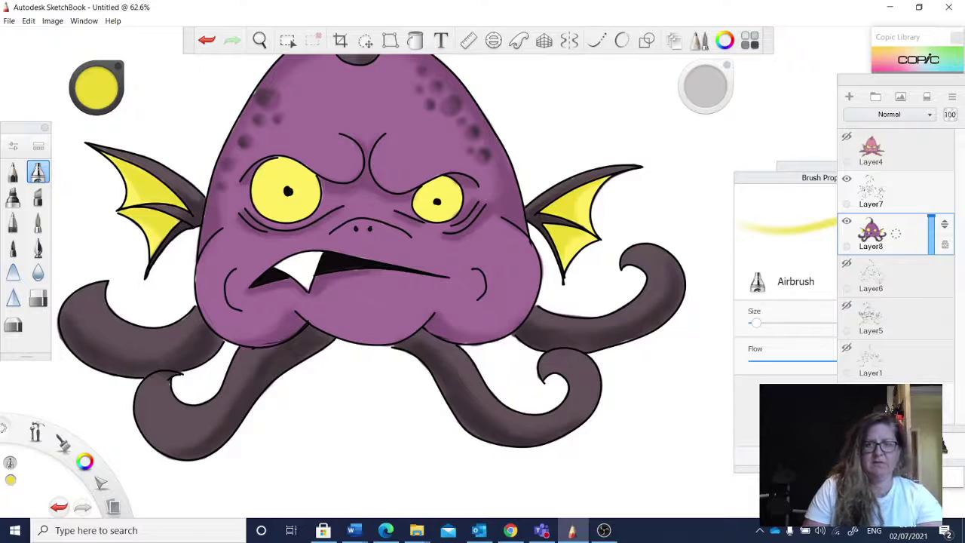
# Enlarge the airbrush slightly and shade the upper edge of both eyes beneath the brows with the darker yellow.
pyautogui.press('space')
pyautogui.moveTo(443, 302); pyautogui.dragTo(447, 303)
pyautogui.scroll(-1, 447, 302)
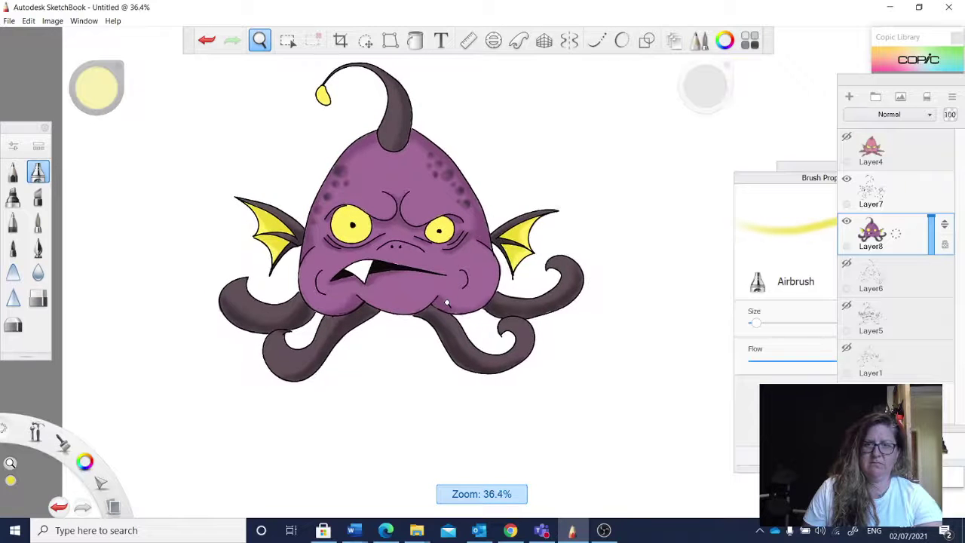
pyautogui.scroll(5, 447, 303)
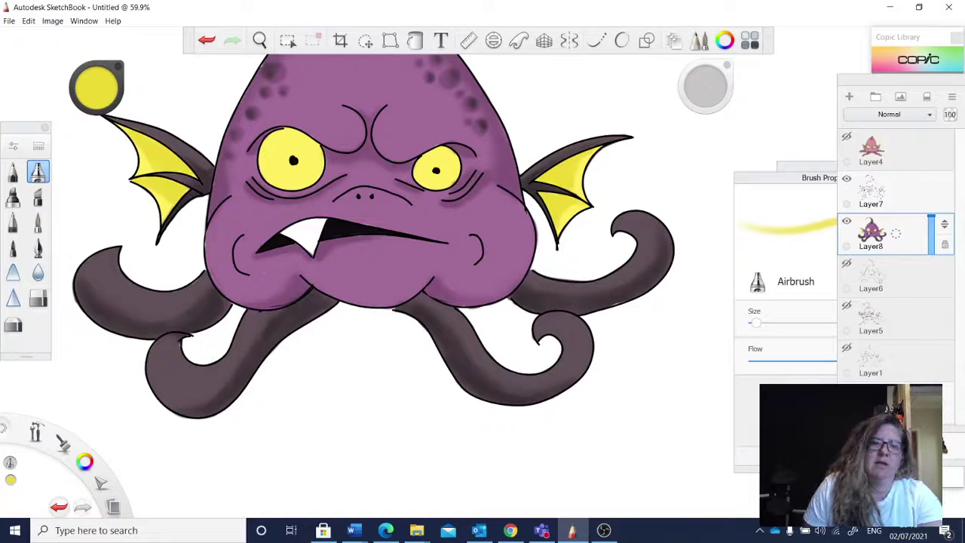
pyautogui.click(258, 36)
pyautogui.moveTo(425, 287)
pyautogui.mouseDown()
pyautogui.moveTo(409, 257)
pyautogui.moveTo(362, 382)
pyautogui.mouseUp()
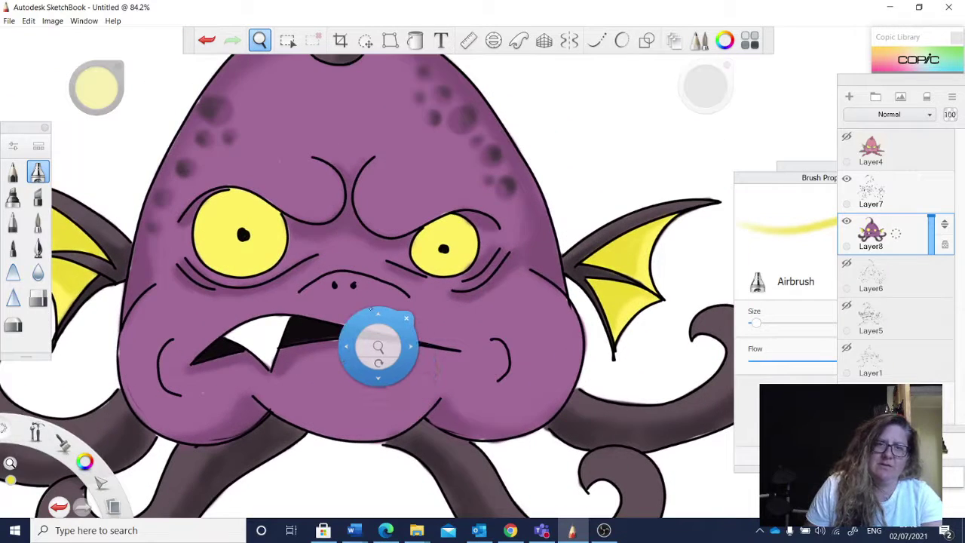
pyautogui.moveTo(368, 337); pyautogui.dragTo(383, 320)
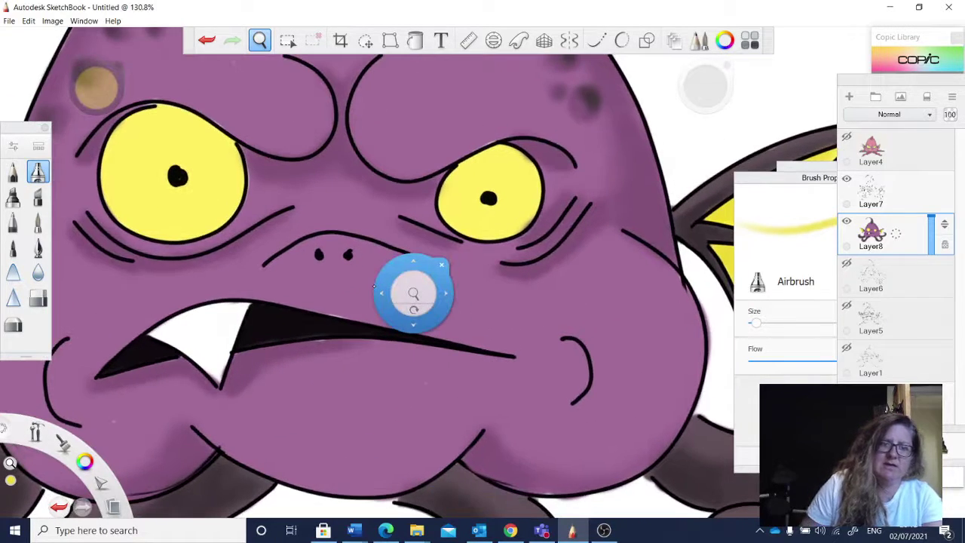
pyautogui.press('Escape')
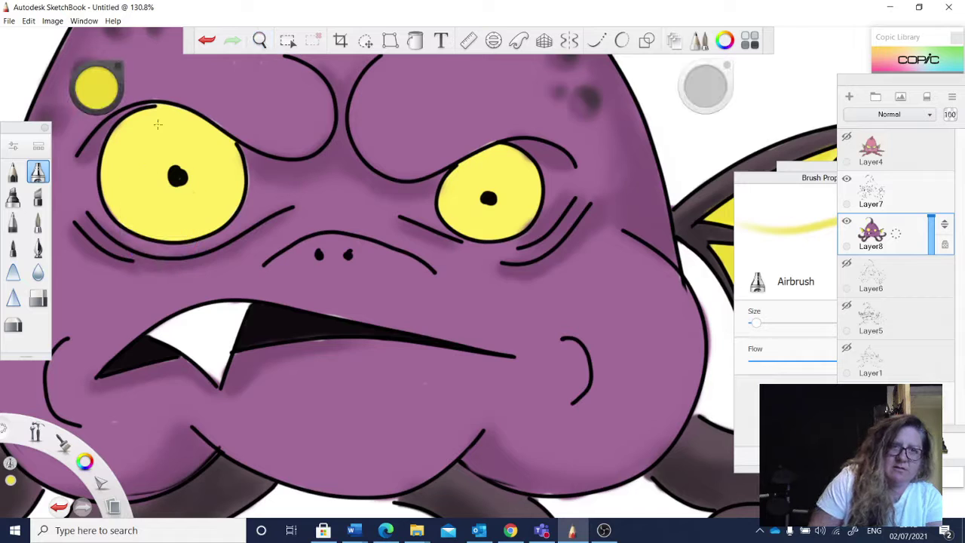
pyautogui.moveTo(694, 95); pyautogui.dragTo(700, 93)
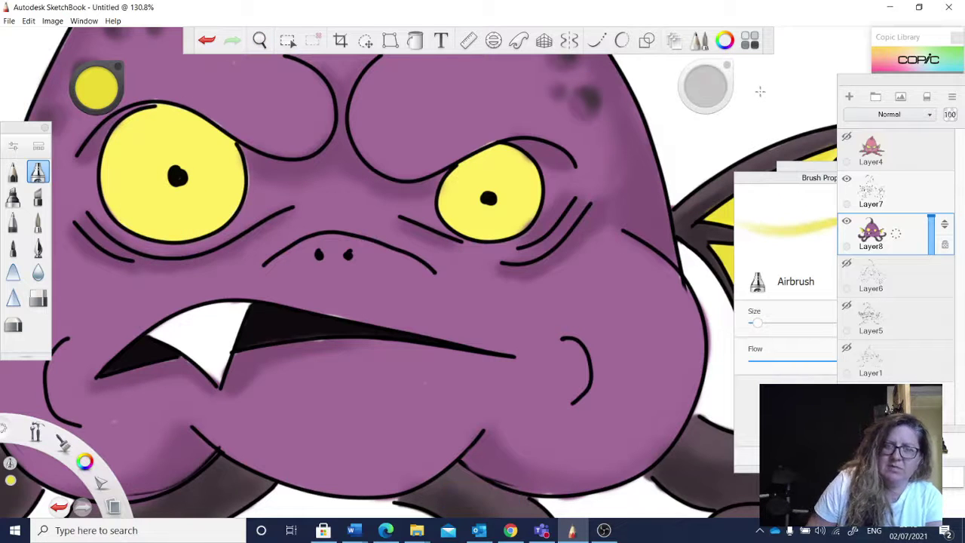
pyautogui.moveTo(172, 112)
pyautogui.mouseDown()
pyautogui.moveTo(232, 141)
pyautogui.moveTo(220, 142)
pyautogui.mouseUp()
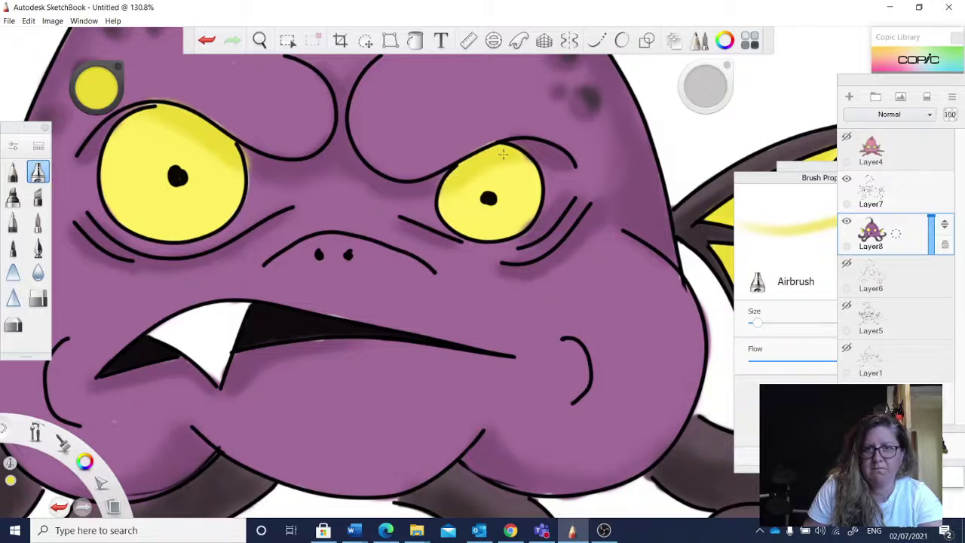
# Switch to red, slightly reduce the airbrush size and shade the inner lower edge of the left eye.
pyautogui.press('space')
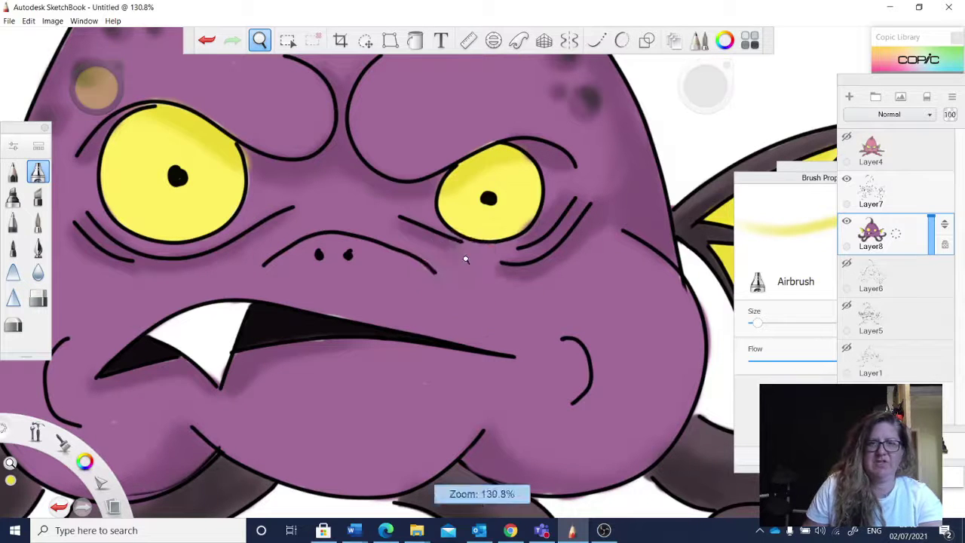
pyautogui.scroll(-5, 466, 259)
pyautogui.scroll(3, 465, 260)
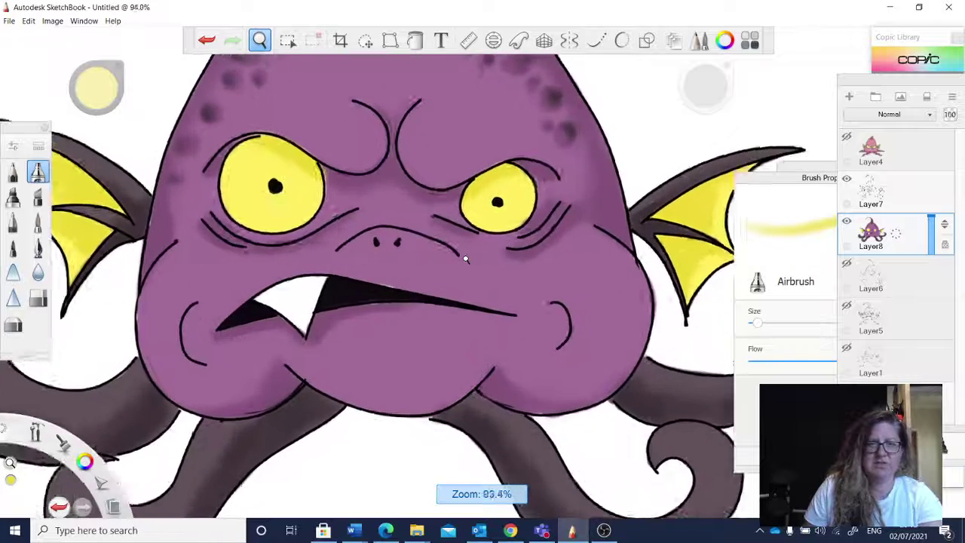
pyautogui.scroll(-3, 466, 260)
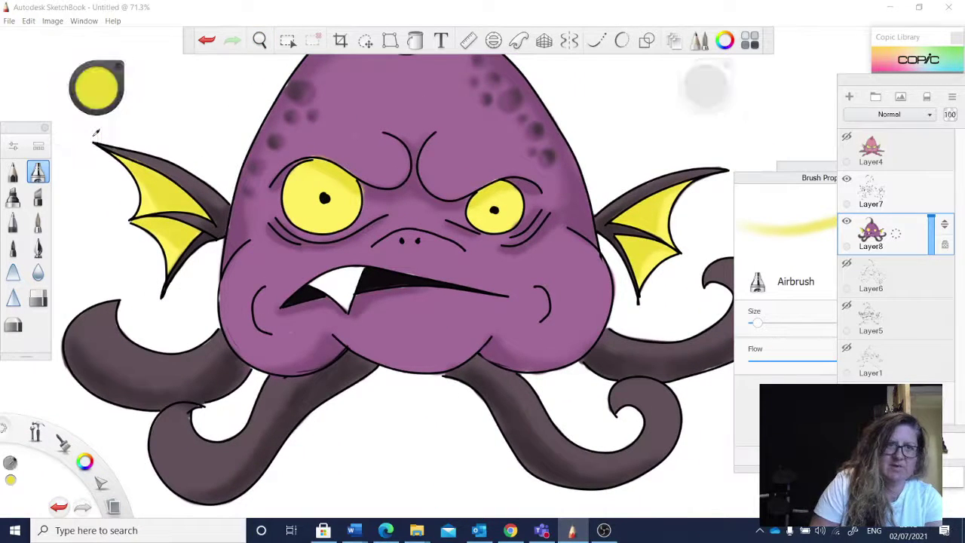
pyautogui.click(112, 104)
pyautogui.click(120, 86)
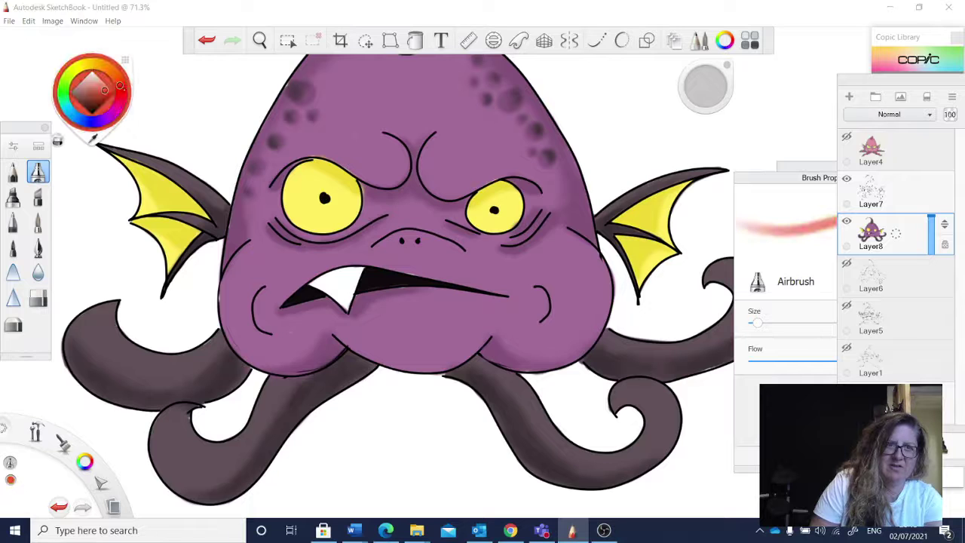
pyautogui.click(120, 93)
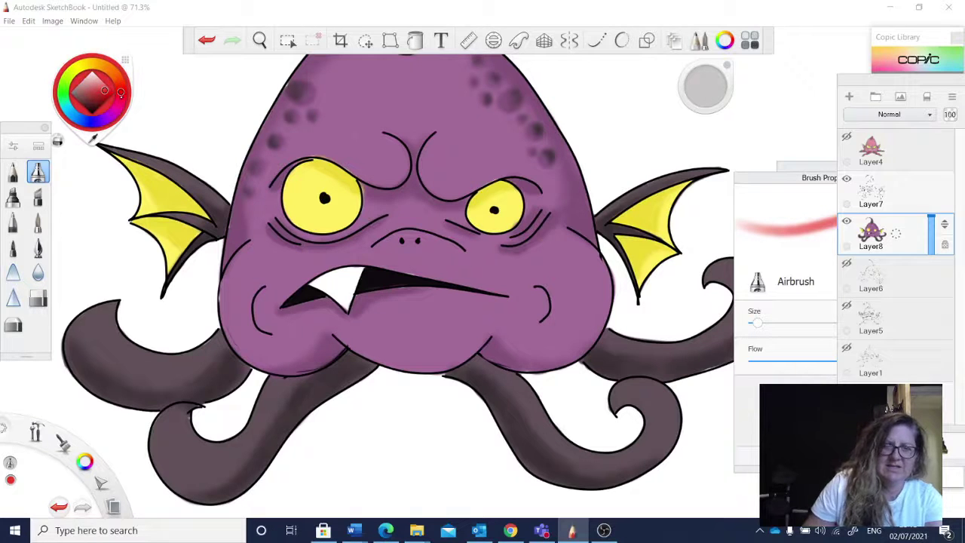
pyautogui.press('space')
pyautogui.moveTo(377, 217); pyautogui.dragTo(439, 173)
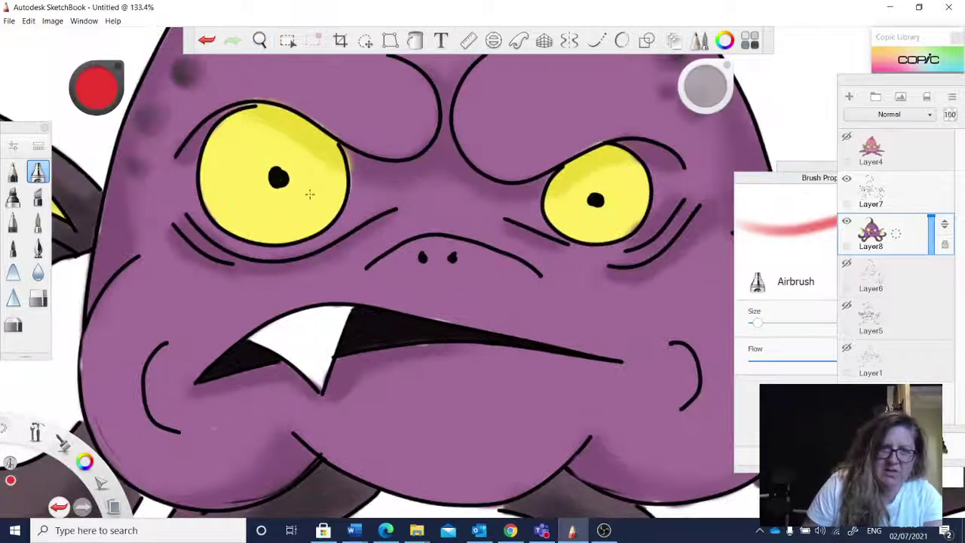
pyautogui.moveTo(708, 85)
pyautogui.mouseDown()
pyautogui.moveTo(732, 85)
pyautogui.moveTo(687, 86)
pyautogui.mouseUp()
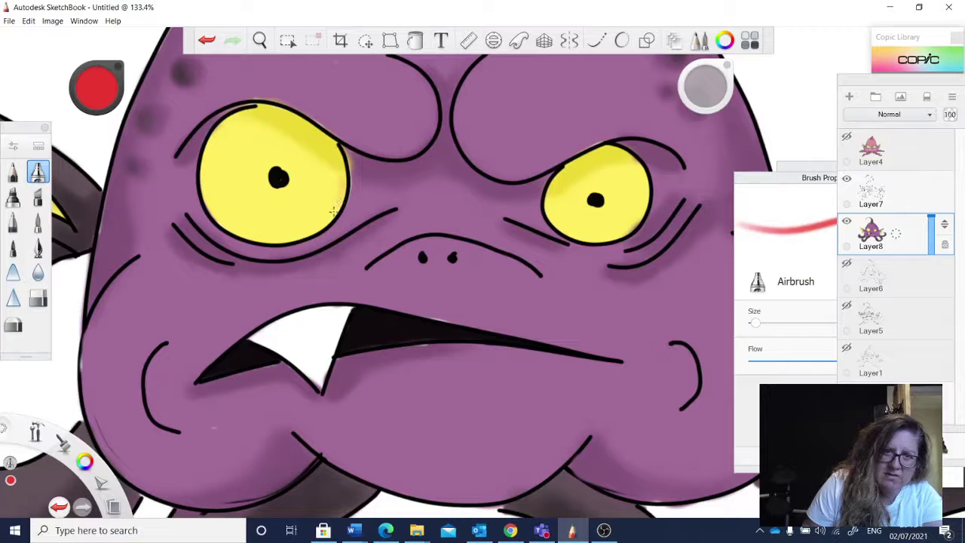
pyautogui.moveTo(339, 190); pyautogui.dragTo(330, 223)
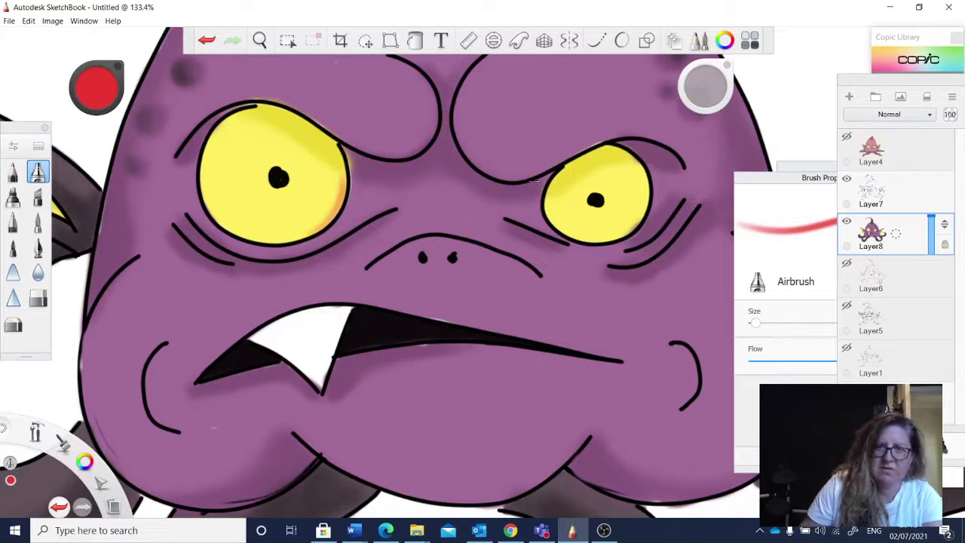
# Airbrush the same red along both side edges of the right eye and the outer edge of the left eye.
pyautogui.moveTo(549, 193)
pyautogui.mouseDown()
pyautogui.moveTo(567, 233)
pyautogui.moveTo(551, 215)
pyautogui.moveTo(568, 234)
pyautogui.mouseUp()
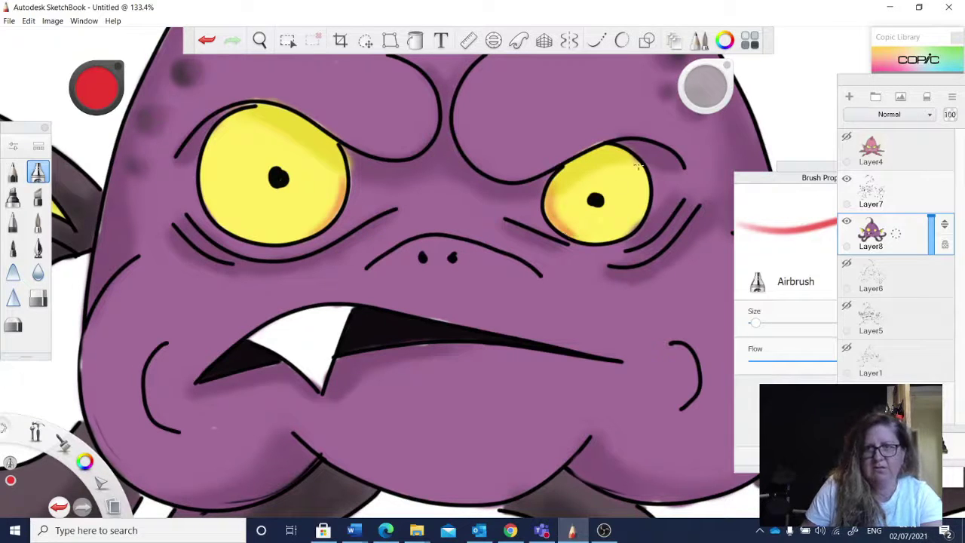
pyautogui.moveTo(647, 181)
pyautogui.mouseDown()
pyautogui.moveTo(637, 220)
pyautogui.moveTo(643, 164)
pyautogui.moveTo(639, 215)
pyautogui.mouseUp()
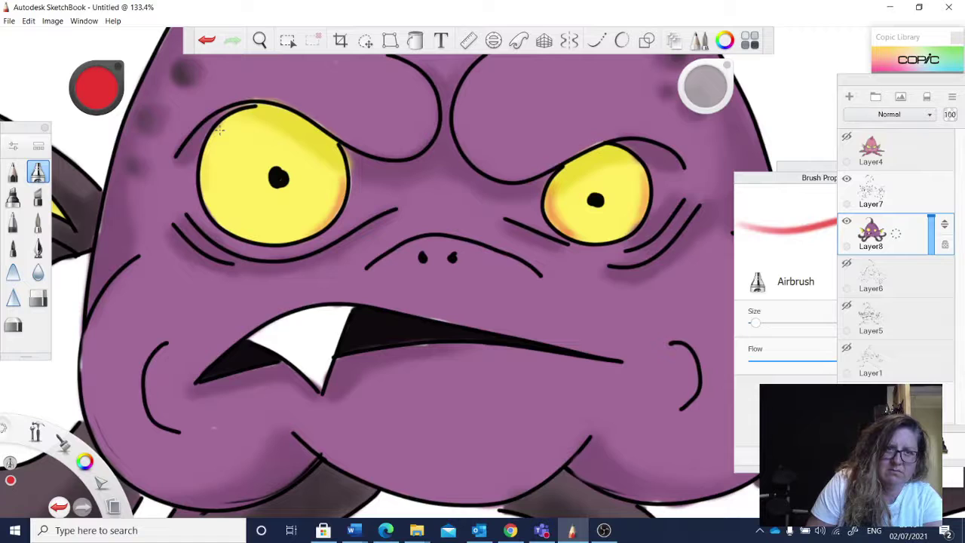
pyautogui.moveTo(220, 131)
pyautogui.mouseDown()
pyautogui.moveTo(204, 182)
pyautogui.moveTo(212, 211)
pyautogui.moveTo(216, 138)
pyautogui.moveTo(209, 159)
pyautogui.moveTo(228, 123)
pyautogui.moveTo(204, 178)
pyautogui.moveTo(209, 162)
pyautogui.moveTo(212, 210)
pyautogui.mouseUp()
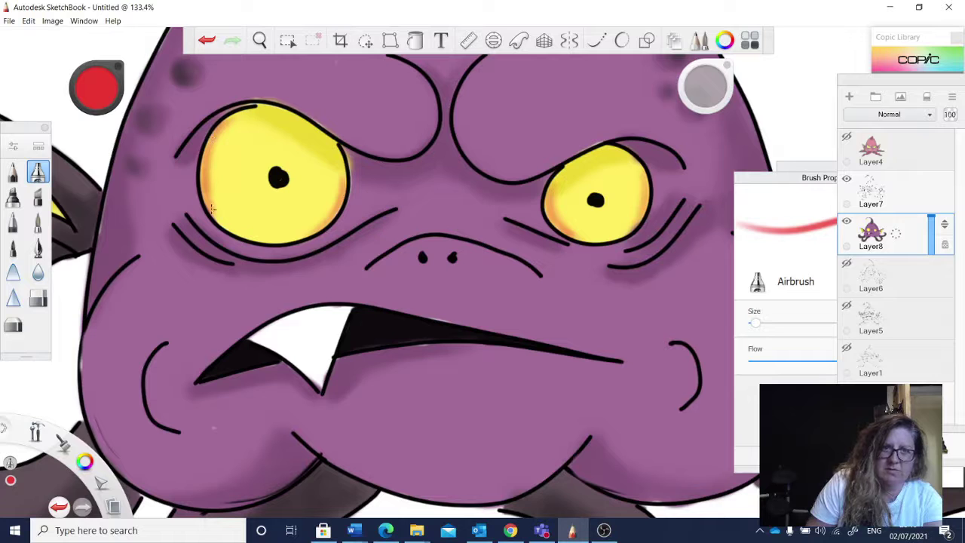
pyautogui.click(259, 40)
pyautogui.moveTo(483, 272); pyautogui.dragTo(485, 263)
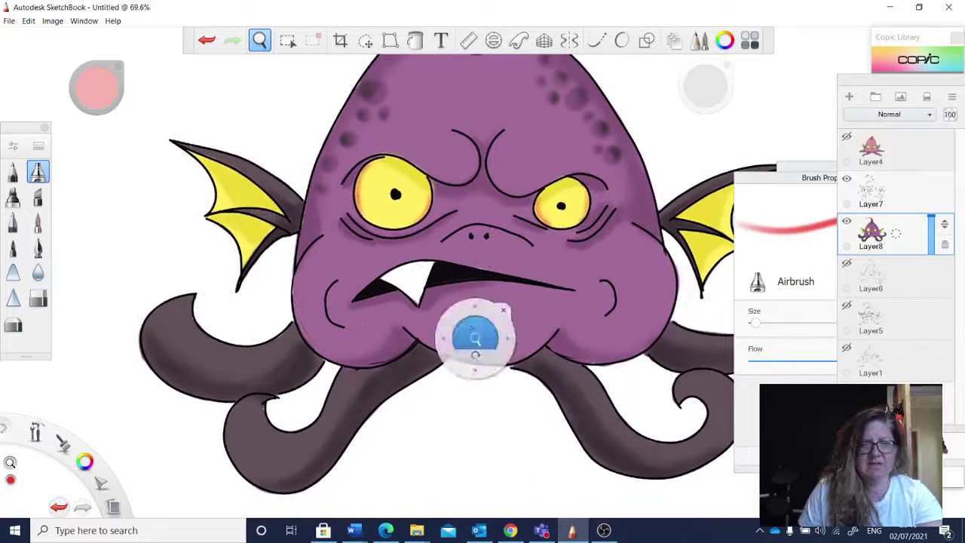
# Sample the tentacles' grey-purple and lighten it slightly as a highlight colour for the upper left tentacle.
pyautogui.click(97, 76)
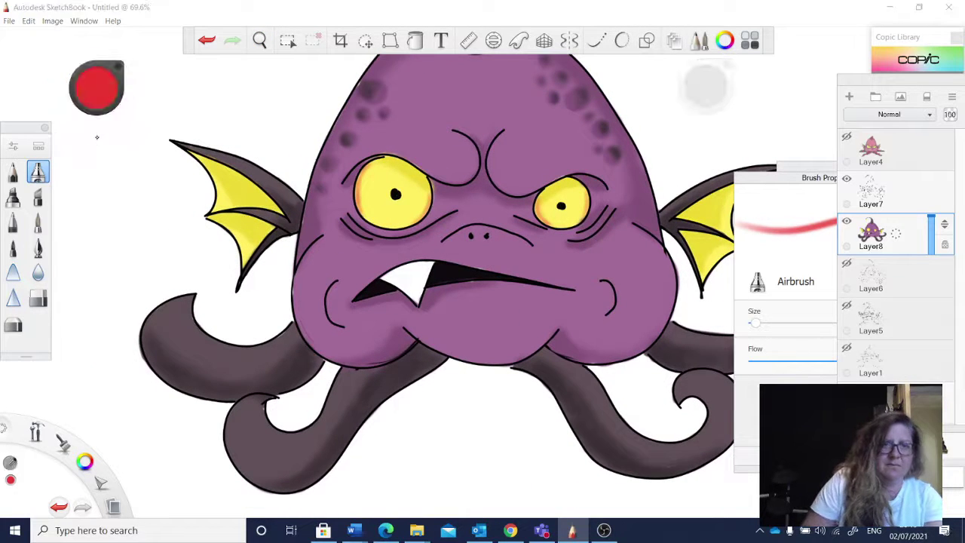
pyautogui.click(396, 377)
pyautogui.moveTo(106, 82); pyautogui.dragTo(107, 60)
pyautogui.press('space')
pyautogui.moveTo(267, 265); pyautogui.dragTo(351, 213)
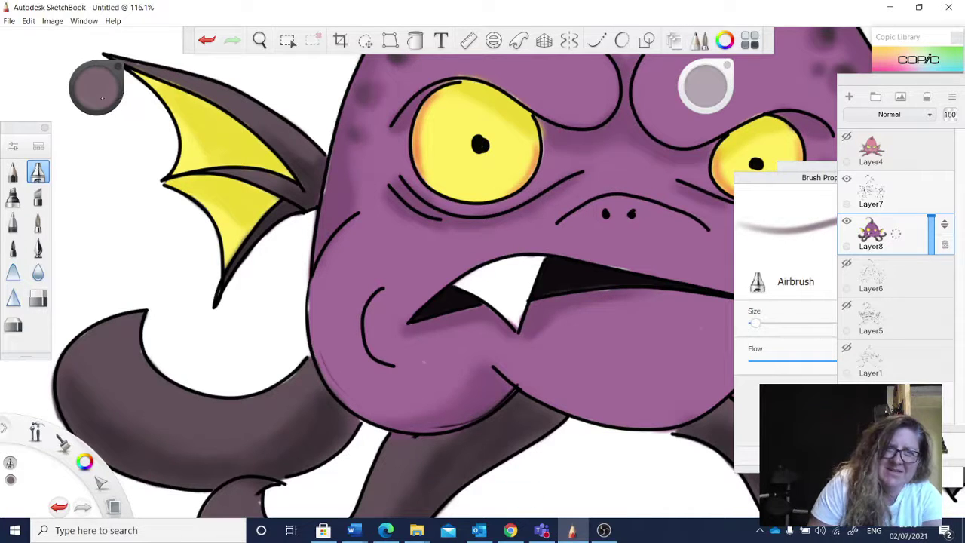
pyautogui.click(104, 92)
pyautogui.click(97, 136)
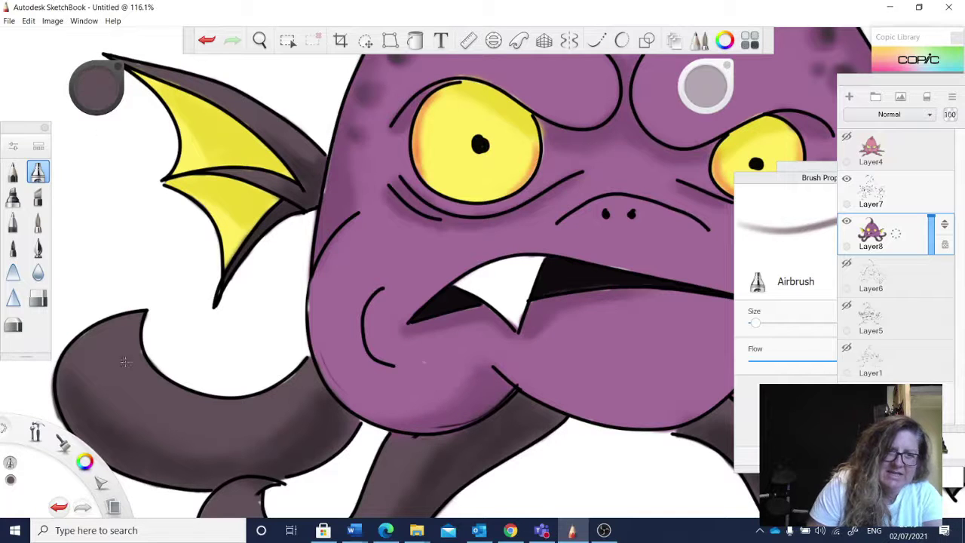
pyautogui.moveTo(104, 103); pyautogui.dragTo(106, 84)
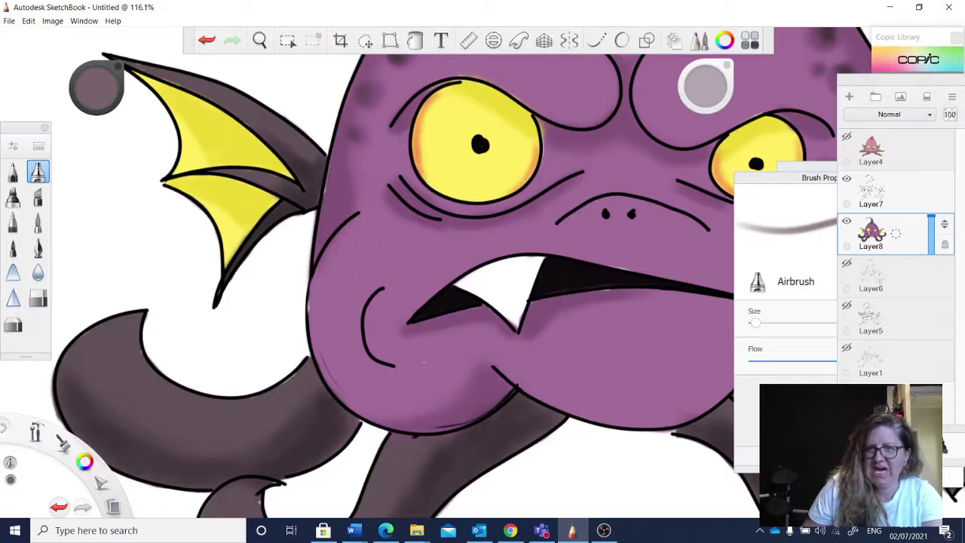
# Enlarge the airbrush and highlight the inner curve of the upper left tentacle with the lighter grey-purple.
pyautogui.moveTo(701, 94); pyautogui.dragTo(726, 90)
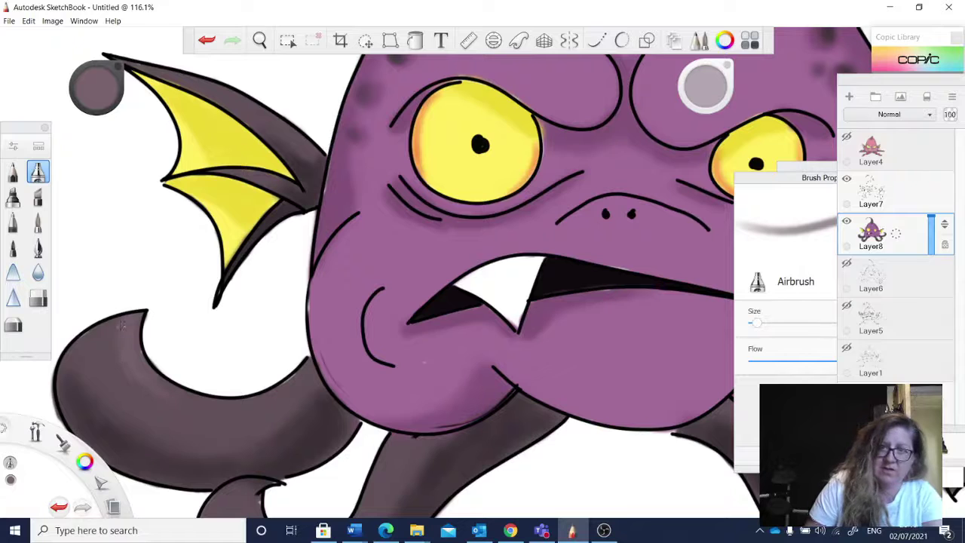
pyautogui.moveTo(705, 85); pyautogui.dragTo(762, 83)
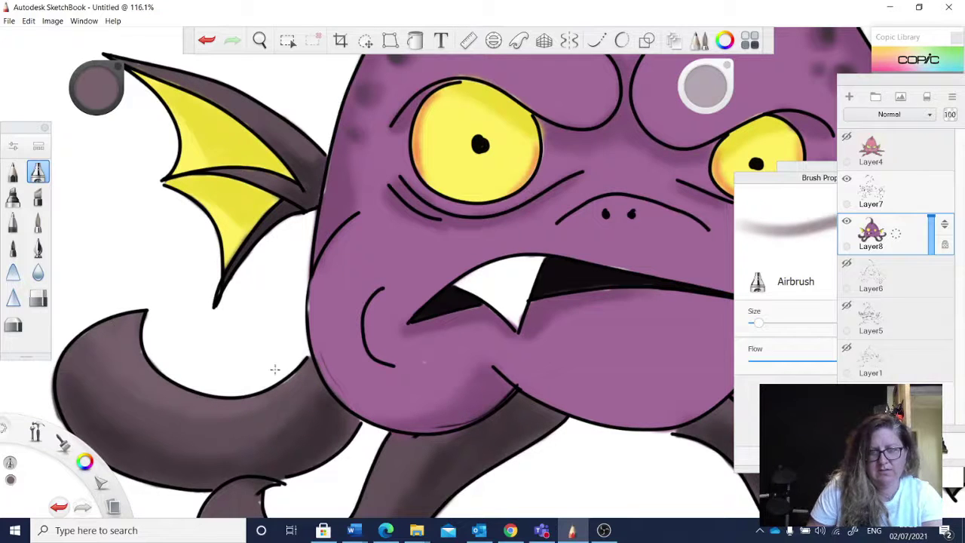
pyautogui.press('space')
pyautogui.moveTo(349, 298); pyautogui.dragTo(317, 331)
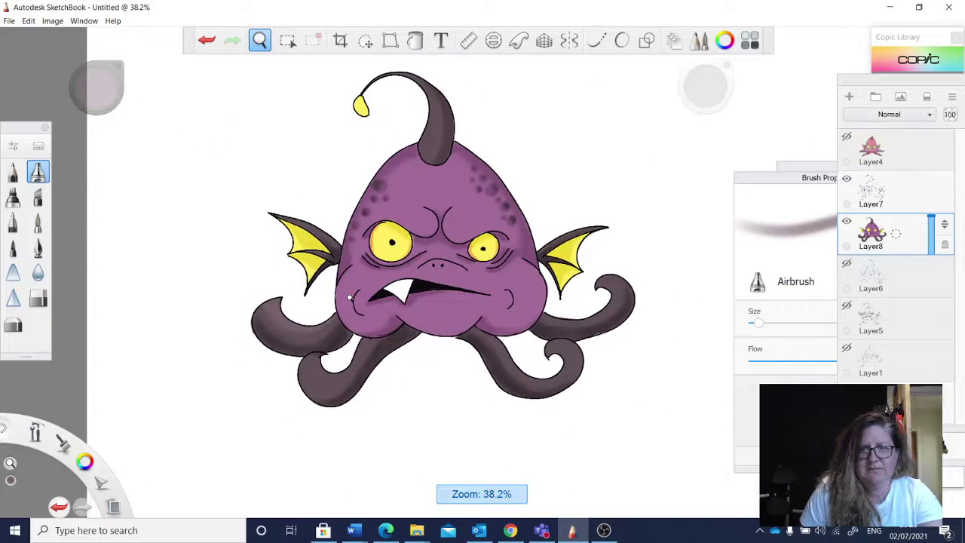
# Sample the upper left tentacle's shaded tone and darken it for skin spots.
pyautogui.scroll(4, 349, 298)
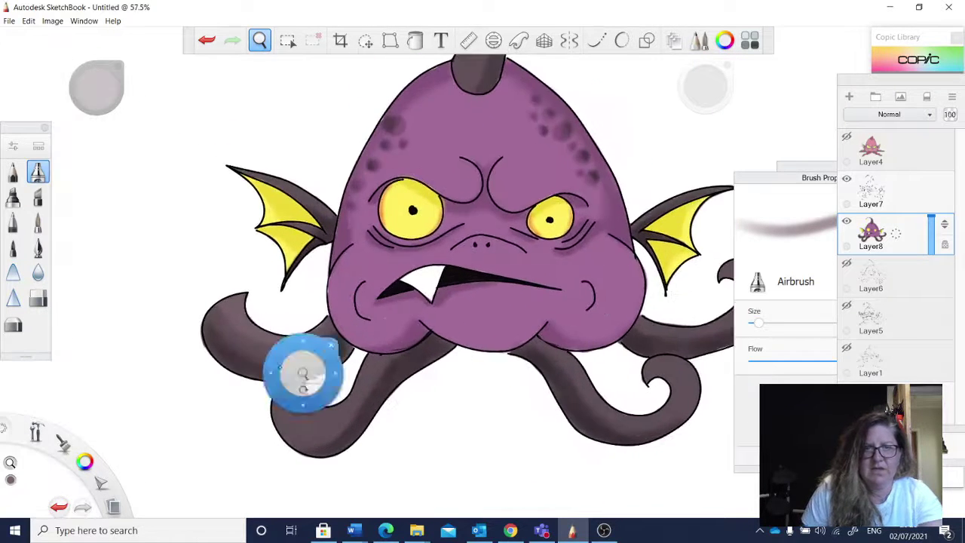
pyautogui.moveTo(102, 90); pyautogui.dragTo(97, 134)
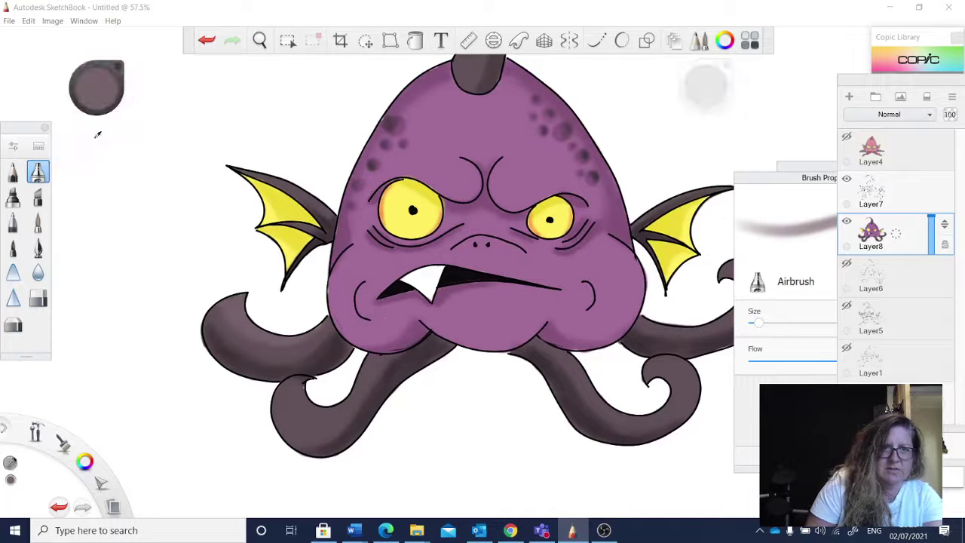
pyautogui.click(331, 350)
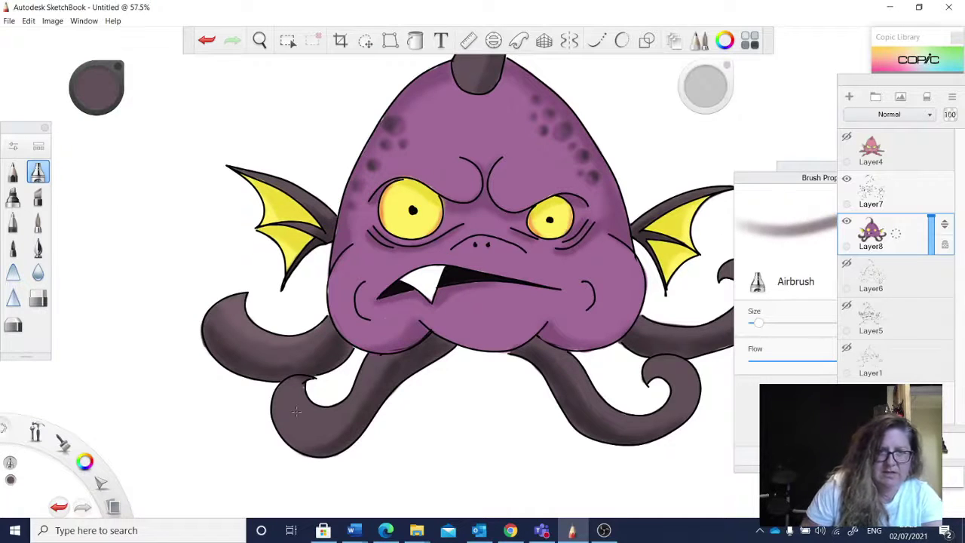
pyautogui.click(98, 89)
pyautogui.click(98, 135)
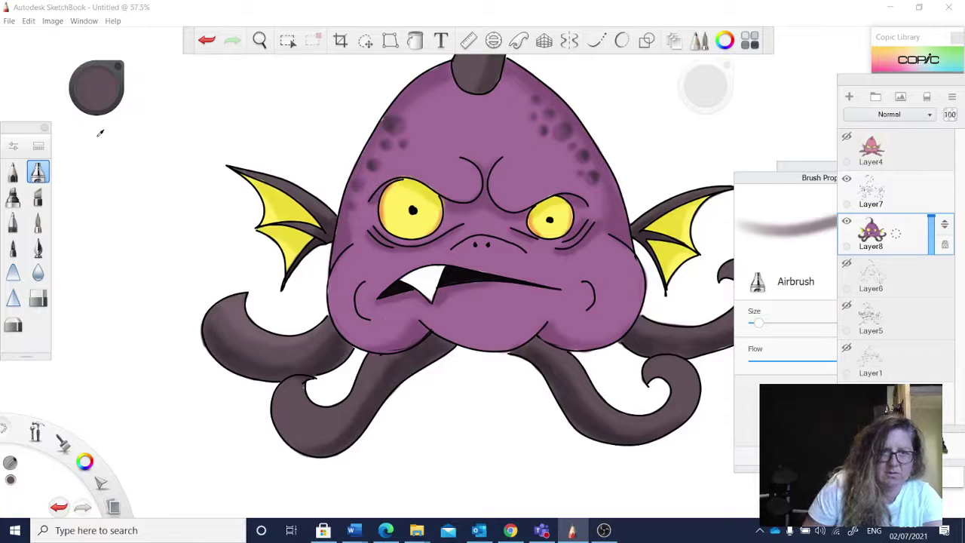
pyautogui.moveTo(103, 87); pyautogui.dragTo(100, 90)
# Airbrush a cluster of soft dark spots along the outer curl of the upper left tentacle.
pyautogui.press('space')
pyautogui.moveTo(199, 285); pyautogui.dragTo(258, 216)
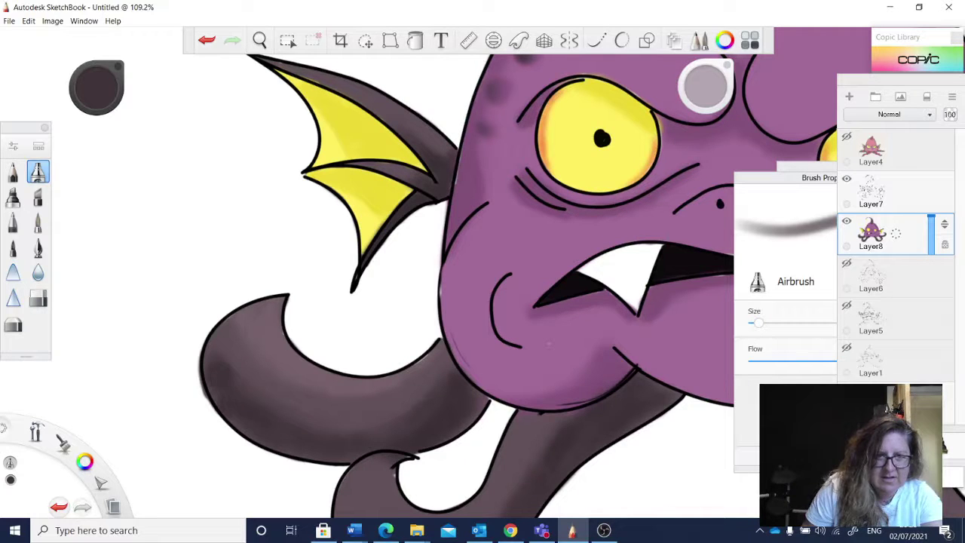
pyautogui.moveTo(220, 336); pyautogui.dragTo(222, 331)
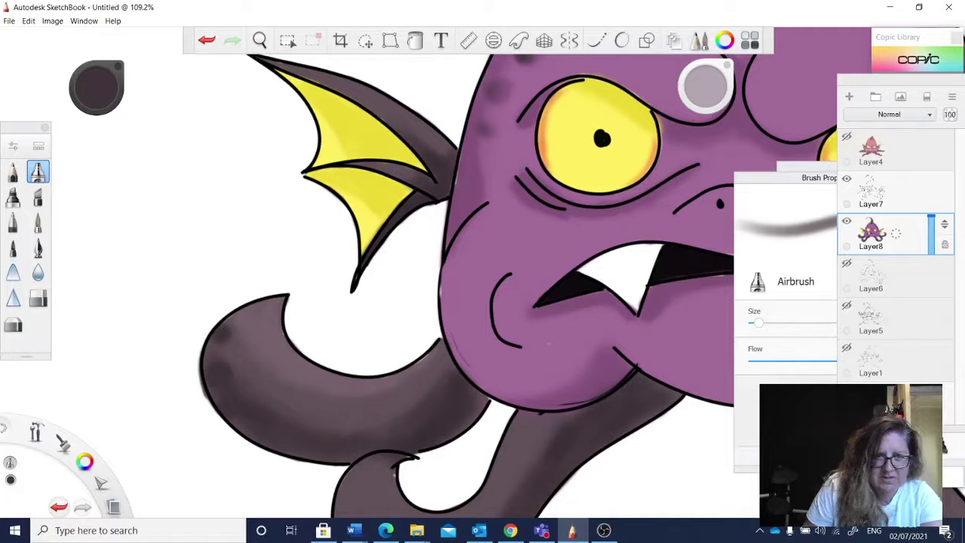
pyautogui.moveTo(243, 369)
pyautogui.mouseDown()
pyautogui.moveTo(252, 378)
pyautogui.moveTo(244, 351)
pyautogui.mouseUp()
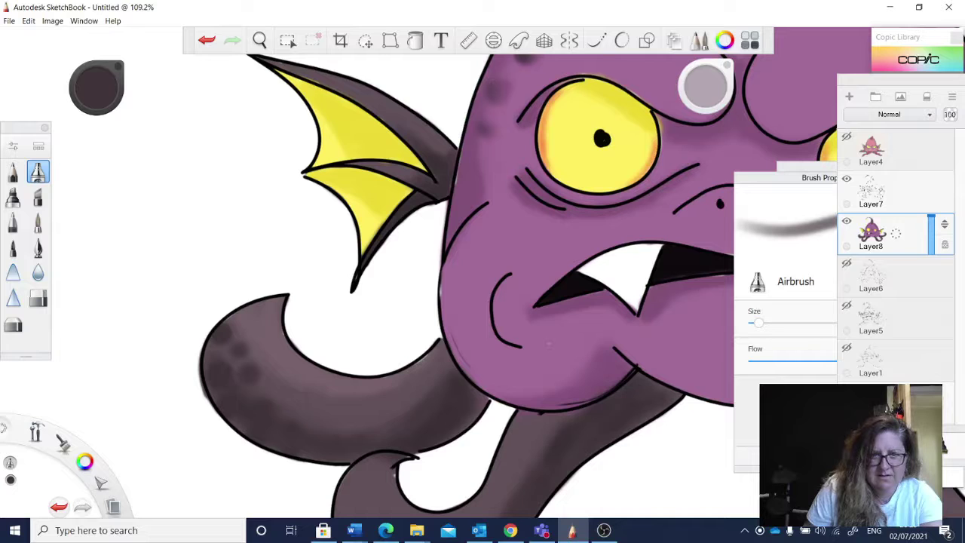
pyautogui.moveTo(279, 381); pyautogui.dragTo(296, 406)
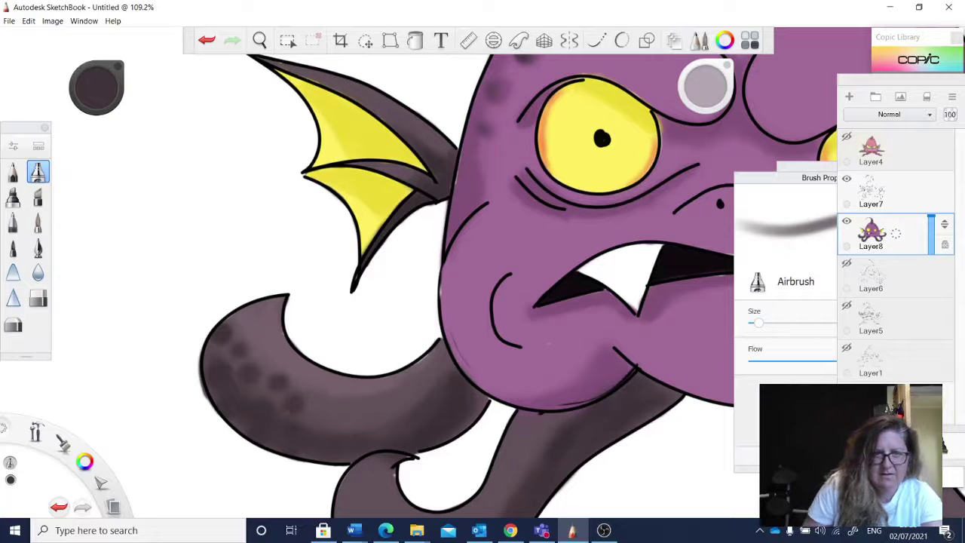
# Darken the spot colour further, then add larger spots and deepen existing ones on the upper left tentacle.
pyautogui.moveTo(97, 87); pyautogui.dragTo(96, 104)
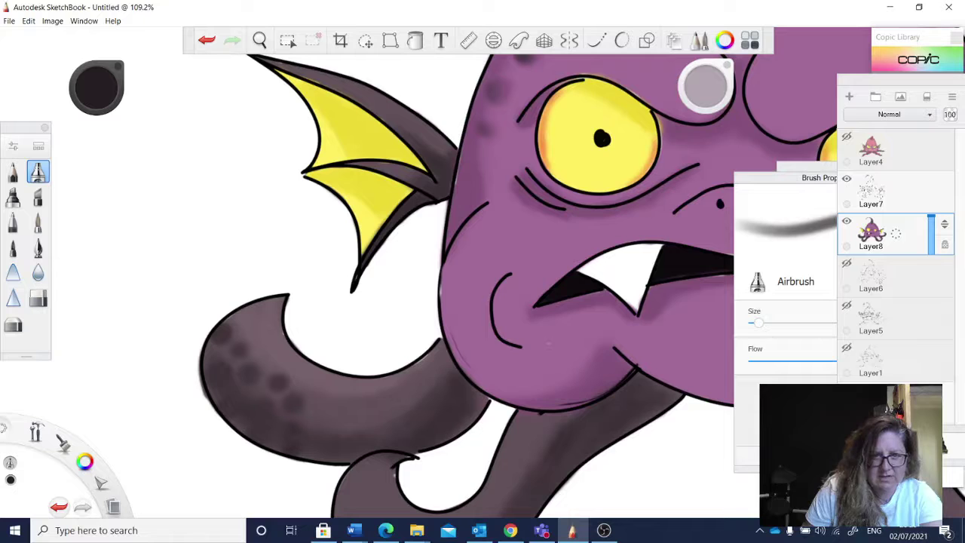
pyautogui.moveTo(291, 428); pyautogui.dragTo(294, 431)
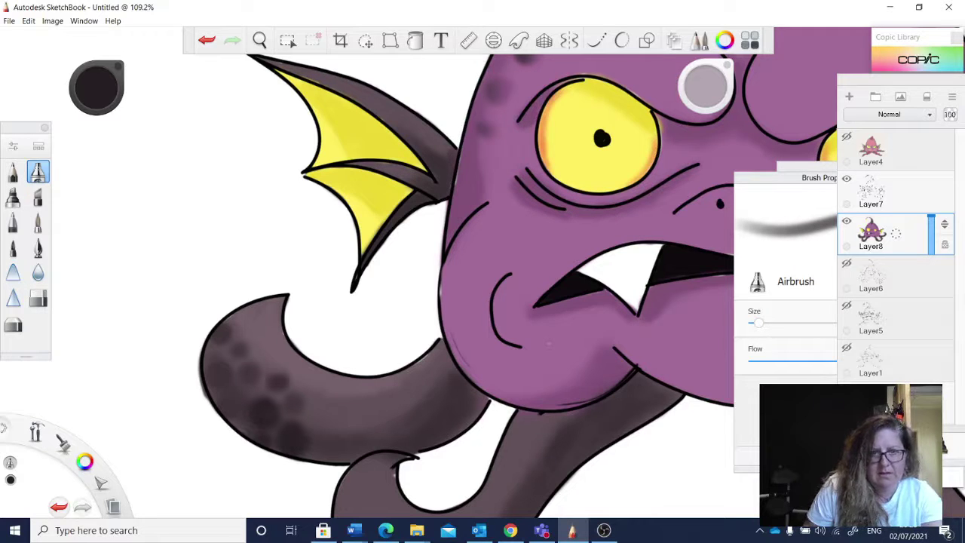
pyautogui.moveTo(293, 400); pyautogui.dragTo(295, 403)
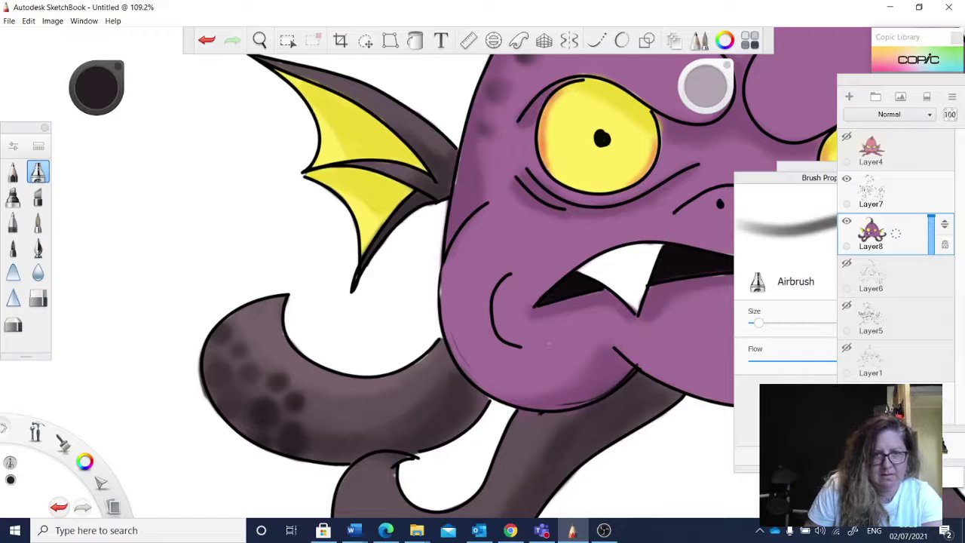
pyautogui.moveTo(231, 400); pyautogui.dragTo(225, 410)
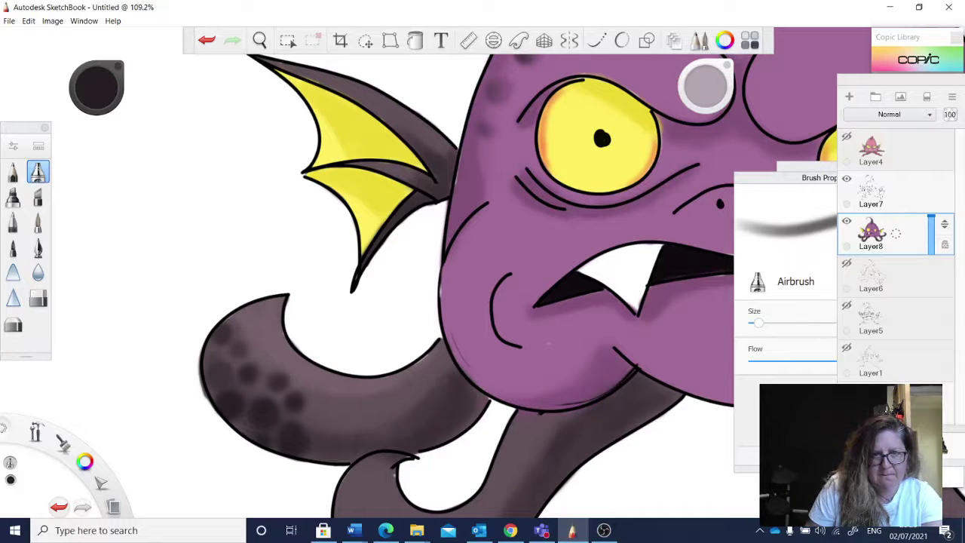
pyautogui.click(226, 352)
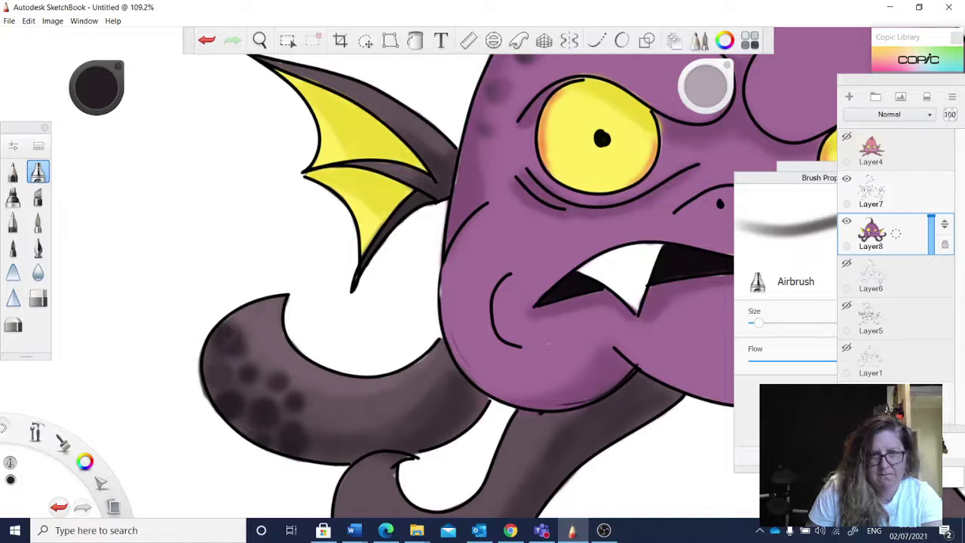
pyautogui.click(217, 374)
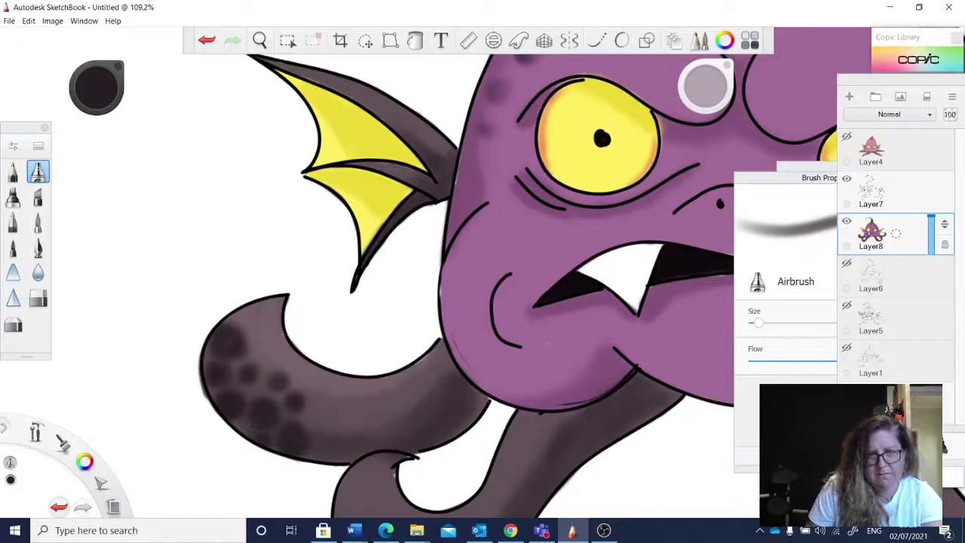
pyautogui.press('space')
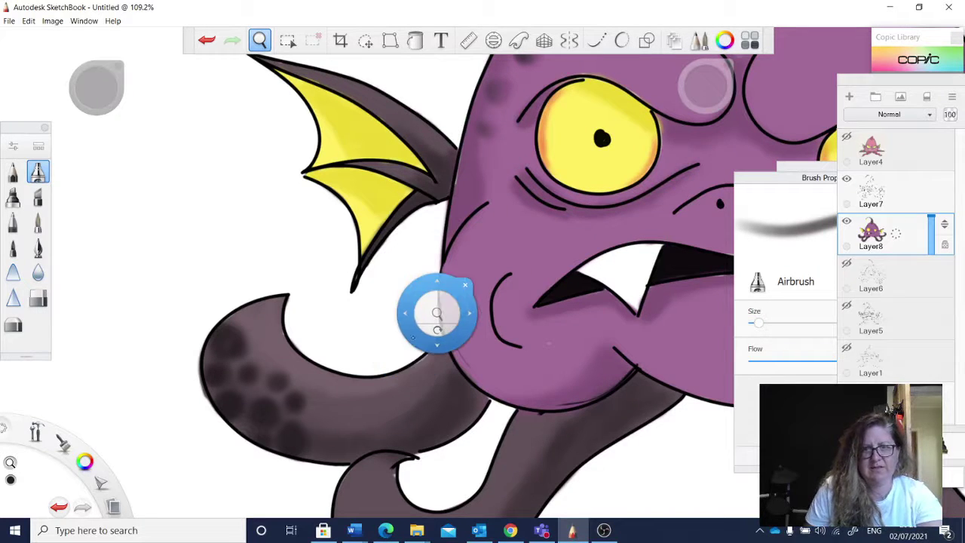
pyautogui.scroll(-5, 433, 308)
pyautogui.press('space')
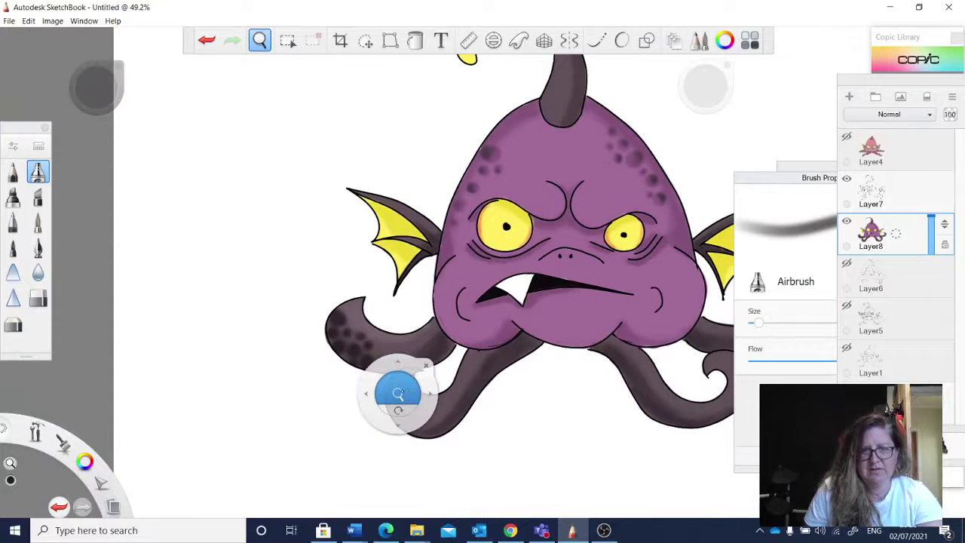
# Add more small dark spots along the lower edge of the upper left tentacle.
pyautogui.moveTo(396, 394); pyautogui.dragTo(437, 351)
pyautogui.click(374, 352)
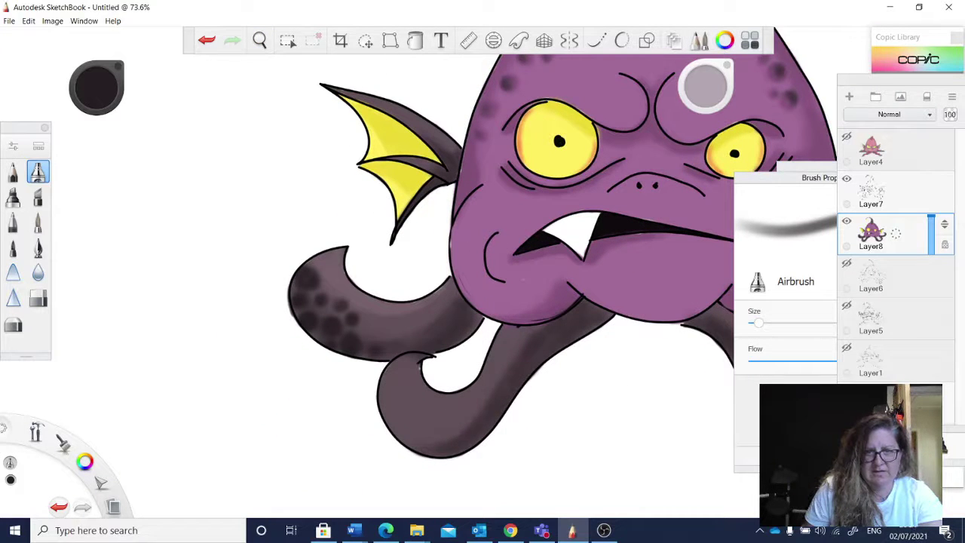
pyautogui.click(368, 331)
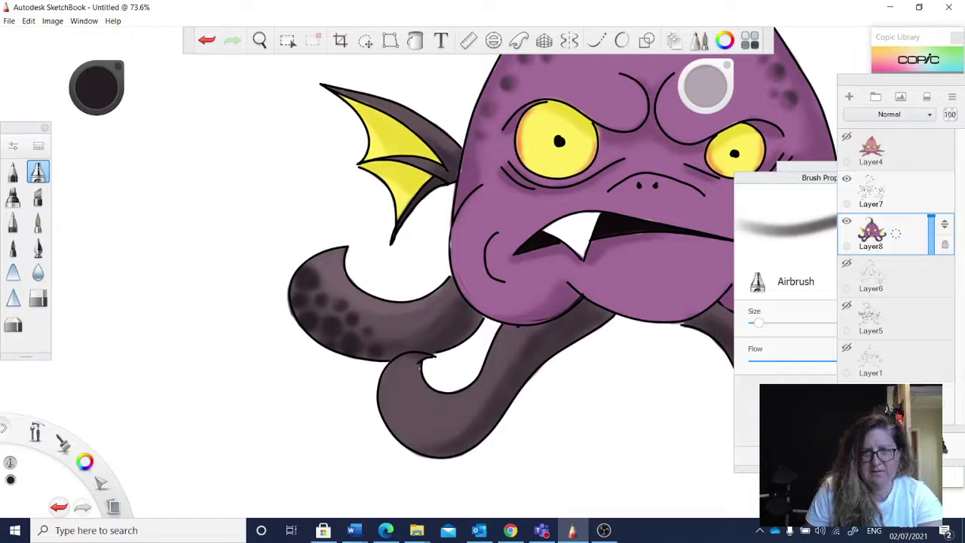
pyautogui.click(390, 352)
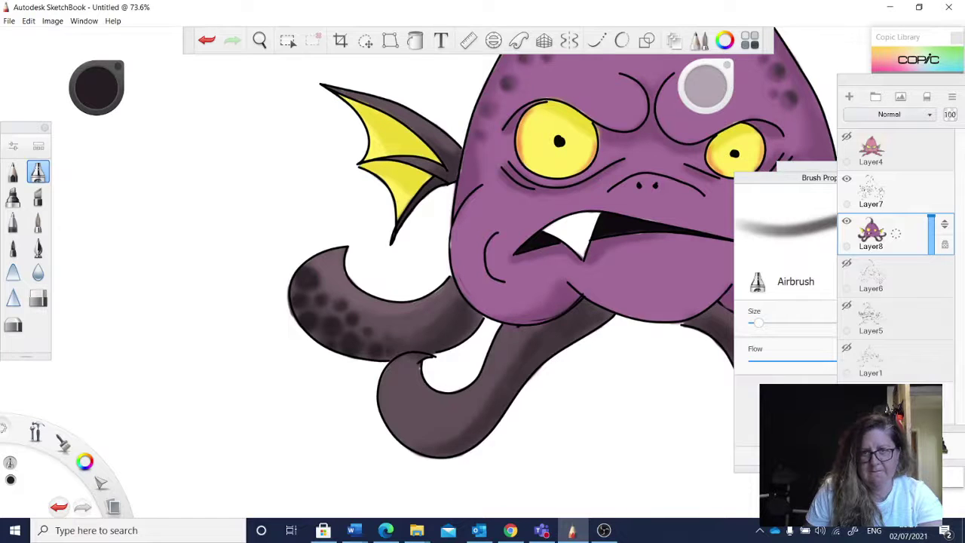
# Airbrush a cluster of varied dark spots along the outer curl of the lower left tentacle.
pyautogui.moveTo(387, 415); pyautogui.dragTo(395, 413)
pyautogui.click(413, 413)
pyautogui.click(404, 398)
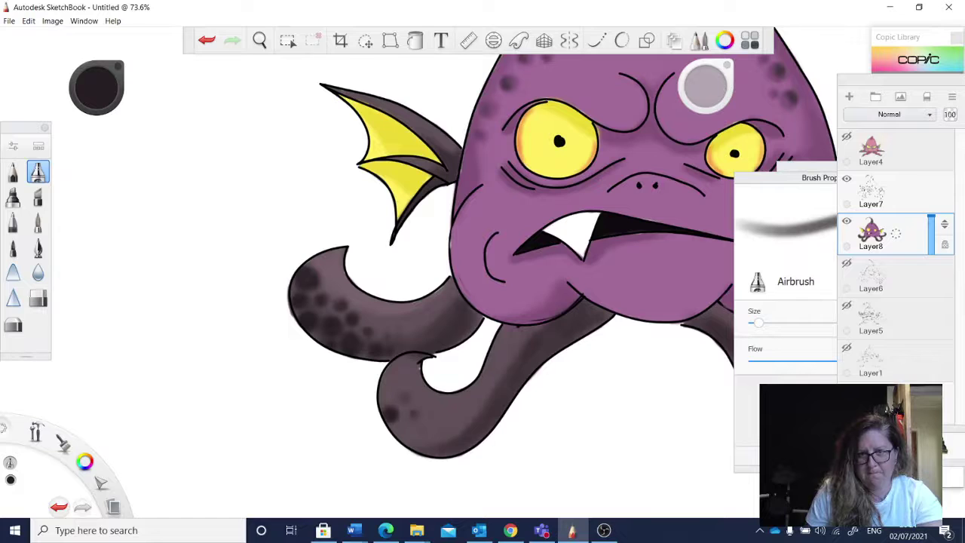
pyautogui.click(431, 422)
pyautogui.click(413, 430)
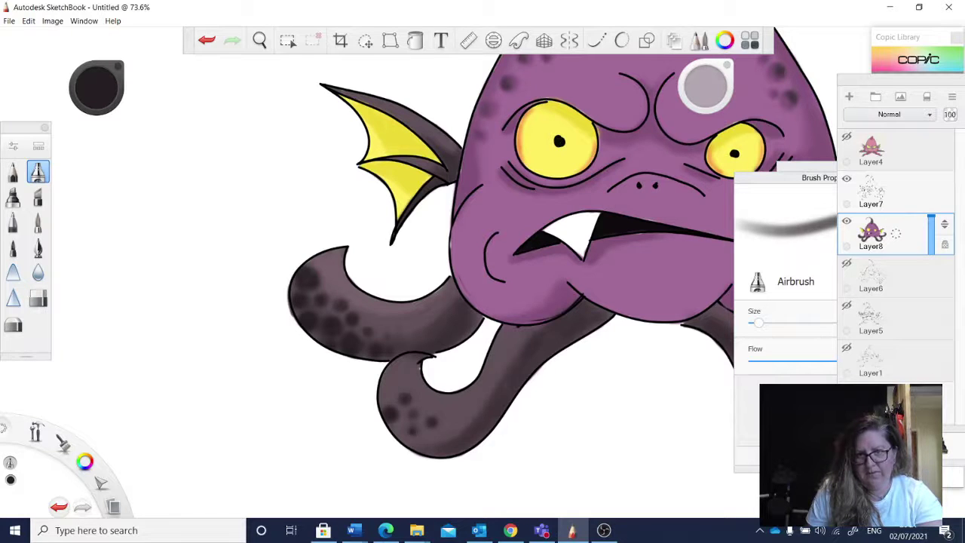
pyautogui.click(431, 445)
pyautogui.click(403, 440)
pyautogui.click(455, 428)
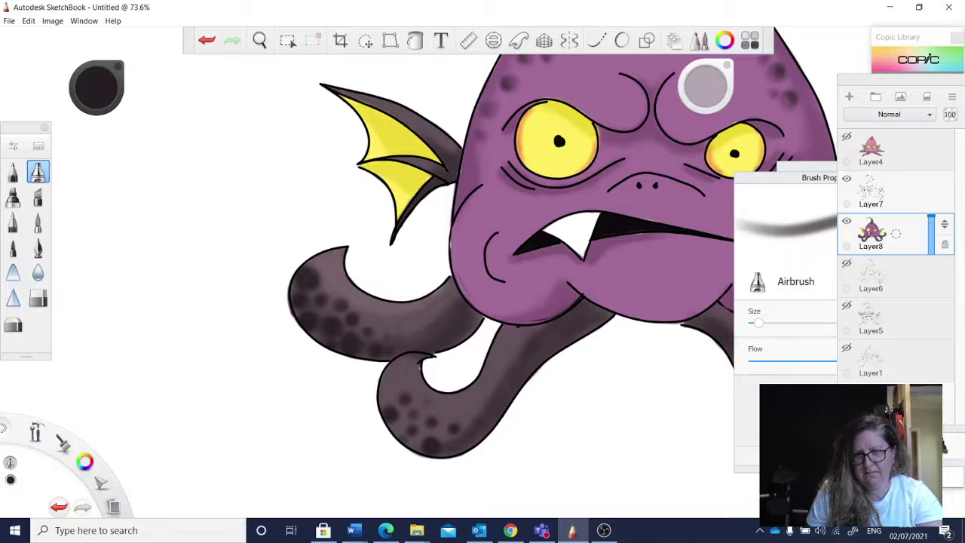
pyautogui.click(475, 418)
pyautogui.click(474, 439)
pyautogui.click(455, 448)
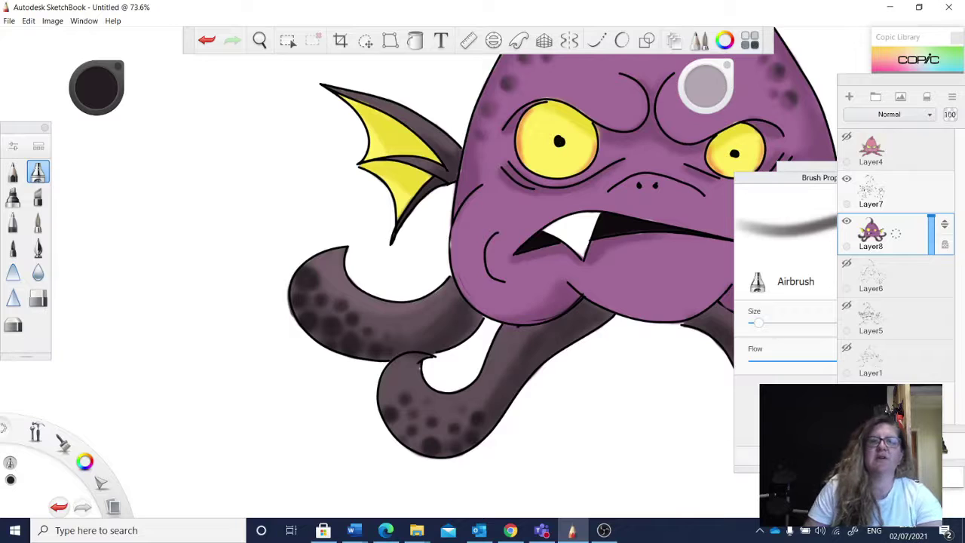
# Switch to a lighter grey-purple and highlight the inner curves of the lower left tentacle and the right tentacles.
pyautogui.moveTo(96, 89); pyautogui.dragTo(96, 141)
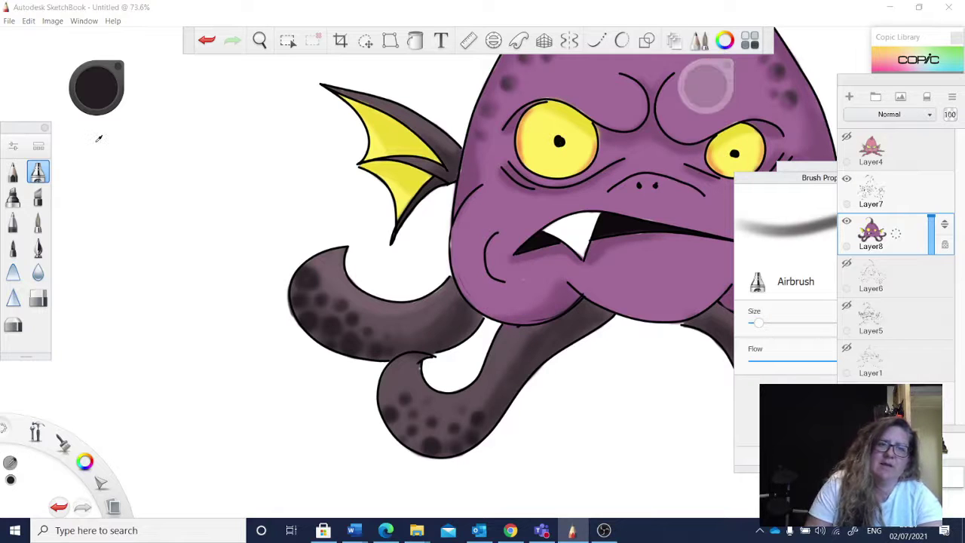
pyautogui.moveTo(94, 89); pyautogui.dragTo(94, 144)
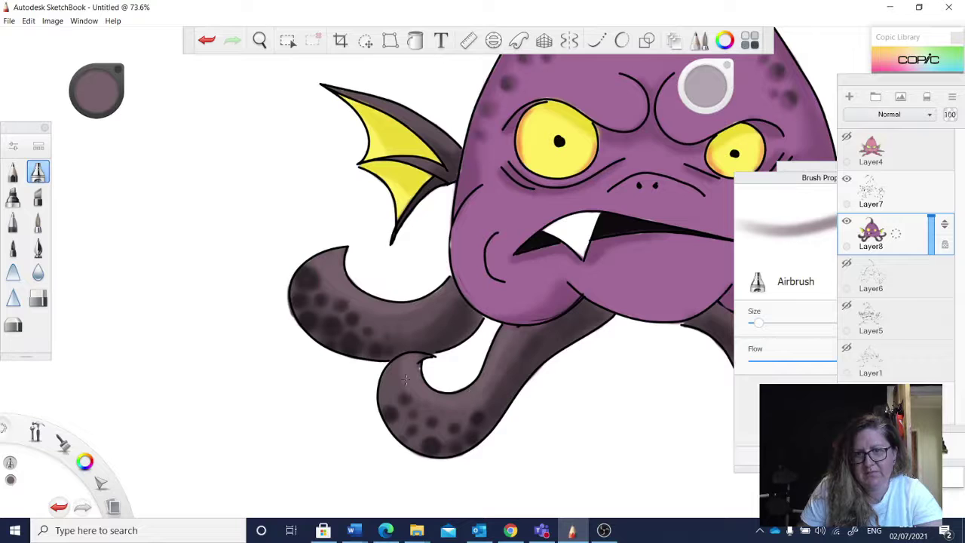
pyautogui.press('space')
pyautogui.moveTo(731, 433); pyautogui.dragTo(494, 365)
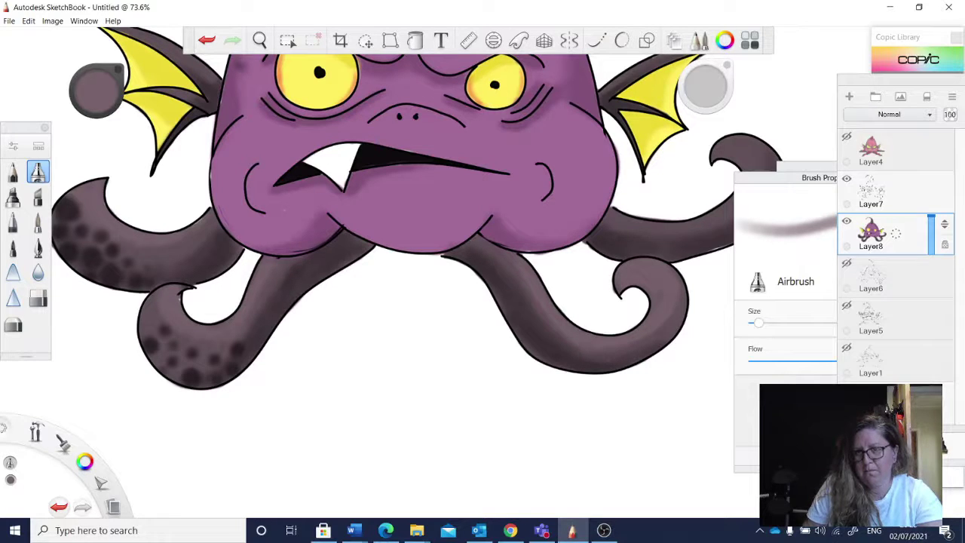
pyautogui.moveTo(663, 252); pyautogui.dragTo(576, 304)
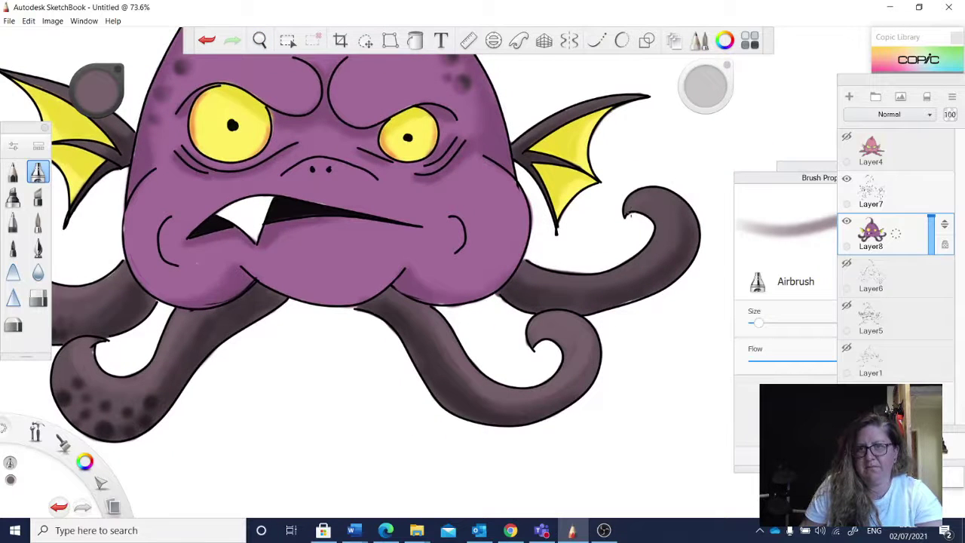
pyautogui.moveTo(666, 197)
pyautogui.mouseDown()
pyautogui.moveTo(665, 229)
pyautogui.moveTo(645, 261)
pyautogui.moveTo(584, 278)
pyautogui.mouseUp()
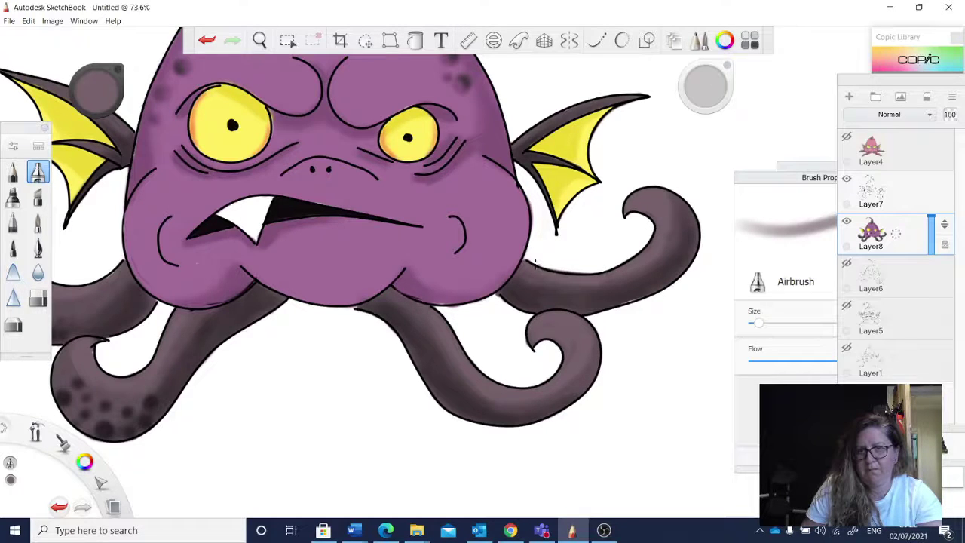
# Return to the dark spot colour and airbrush spots around the outer curl of the lower right tentacle.
pyautogui.press('space')
pyautogui.moveTo(534, 294); pyautogui.dragTo(538, 305)
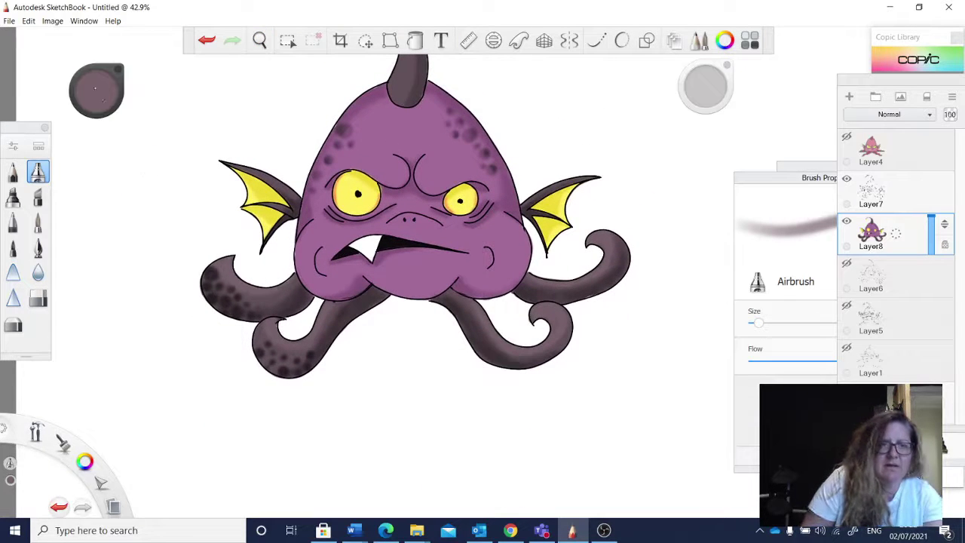
pyautogui.click(96, 92)
pyautogui.click(93, 142)
pyautogui.click(263, 347)
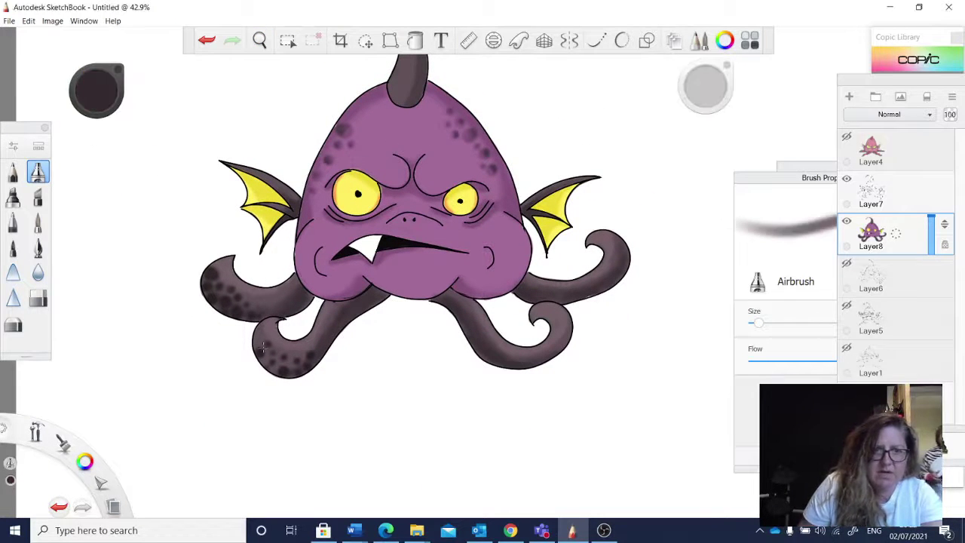
pyautogui.click(565, 319)
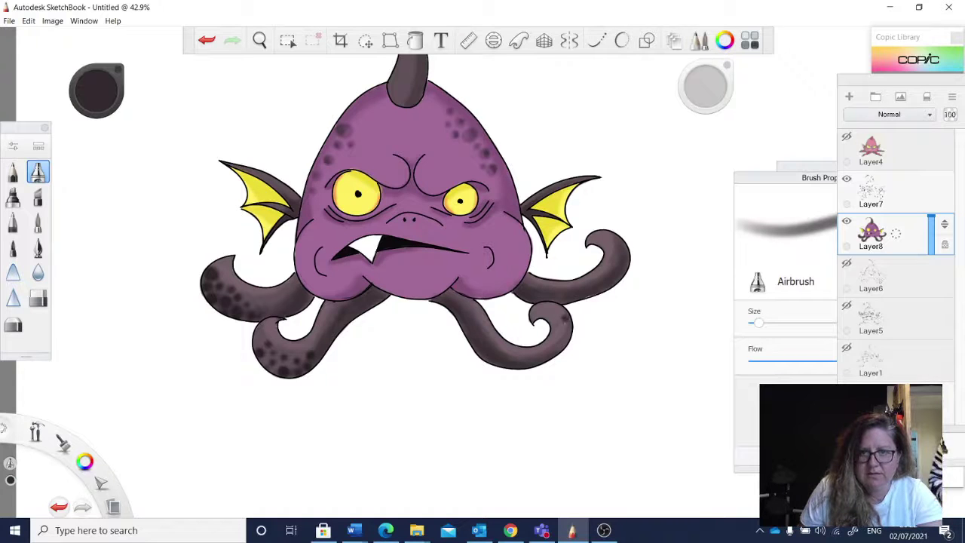
pyautogui.click(562, 330)
pyautogui.moveTo(572, 327)
pyautogui.mouseDown()
pyautogui.moveTo(528, 364)
pyautogui.moveTo(537, 353)
pyautogui.mouseUp()
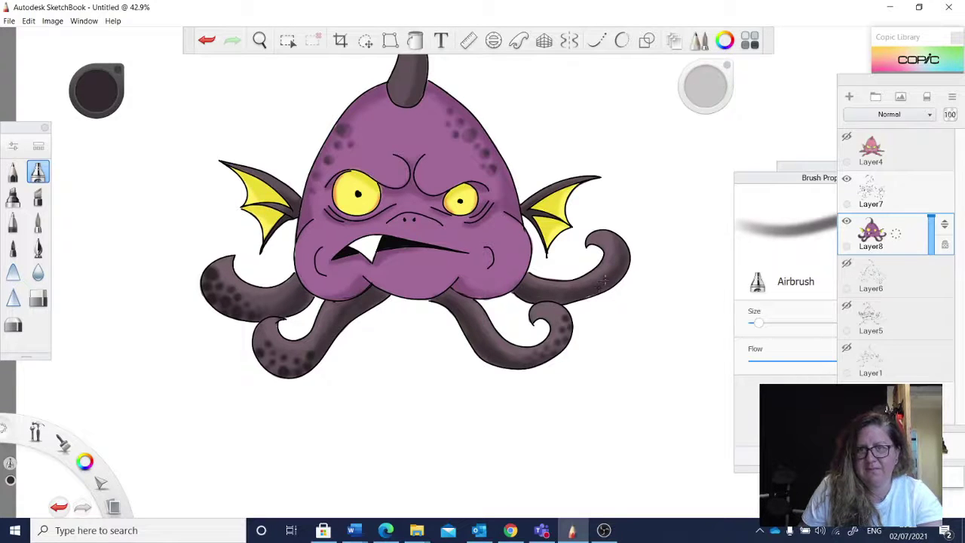
# Airbrush a trail of small dark spots around the outer curl and underside of the upper right tentacle.
pyautogui.click(617, 258)
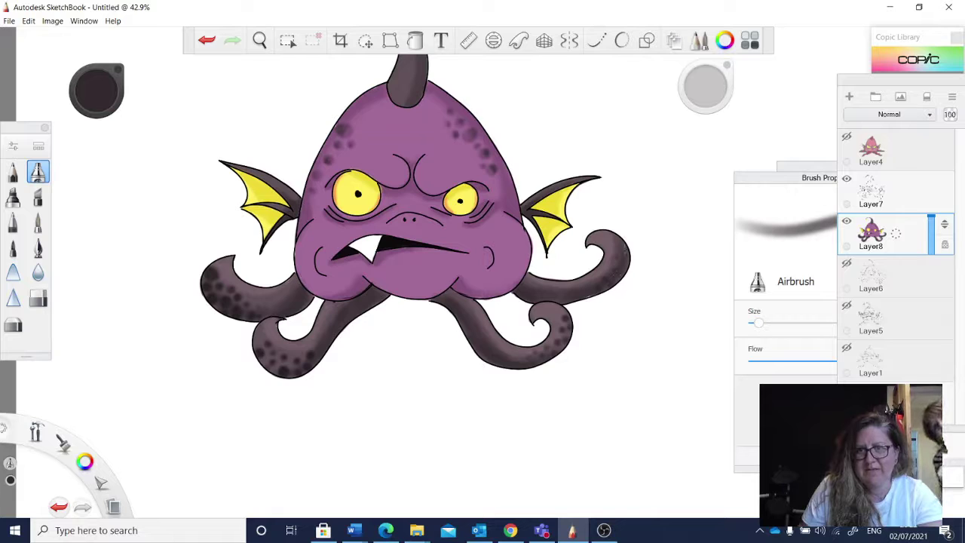
pyautogui.click(625, 250)
pyautogui.click(618, 244)
pyautogui.click(613, 242)
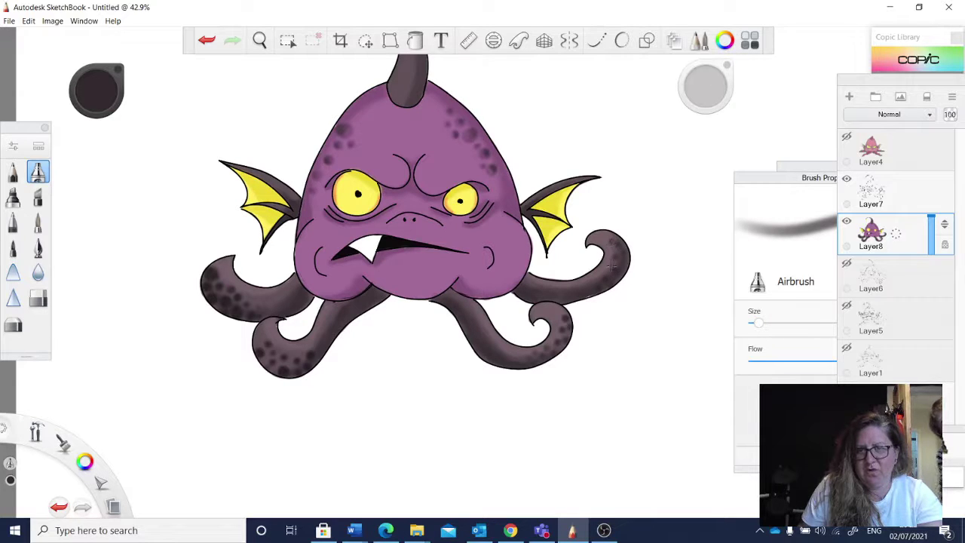
pyautogui.moveTo(612, 266)
pyautogui.mouseDown()
pyautogui.moveTo(611, 250)
pyautogui.moveTo(627, 264)
pyautogui.moveTo(622, 275)
pyautogui.moveTo(592, 285)
pyautogui.mouseUp()
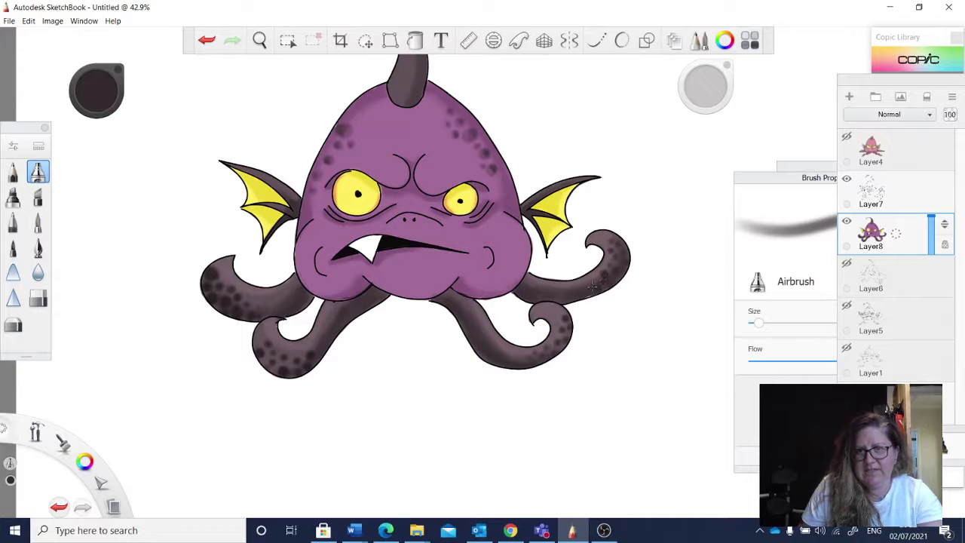
pyautogui.click(602, 287)
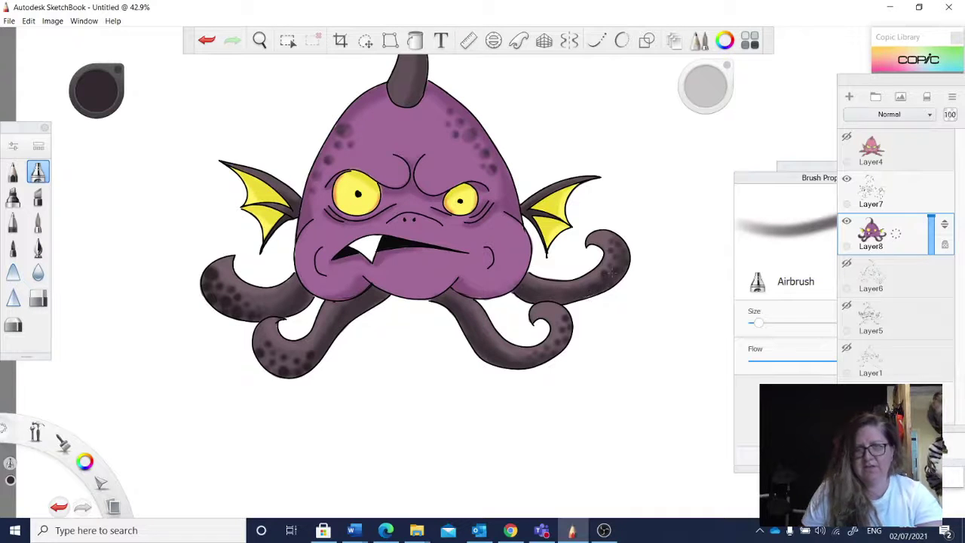
# Sample the face's purple, lighten it, and highlight the inside of the left cheek crease and the bridge above the nostrils.
pyautogui.press('space')
pyautogui.moveTo(458, 356); pyautogui.dragTo(555, 274)
pyautogui.moveTo(345, 265); pyautogui.dragTo(394, 439)
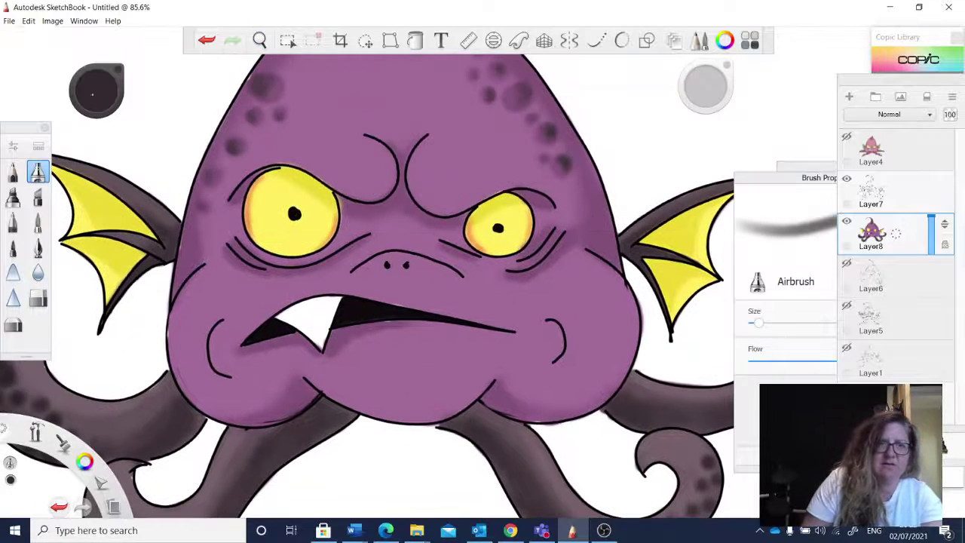
pyautogui.moveTo(92, 94); pyautogui.dragTo(94, 96)
pyautogui.click(98, 94)
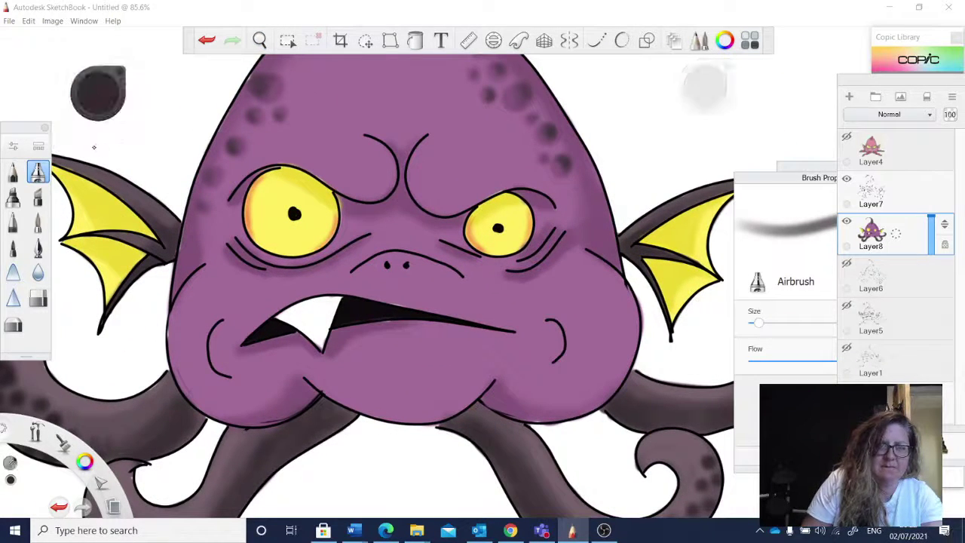
pyautogui.keyDown('alt'); pyautogui.click(257, 374); pyautogui.keyUp('alt')
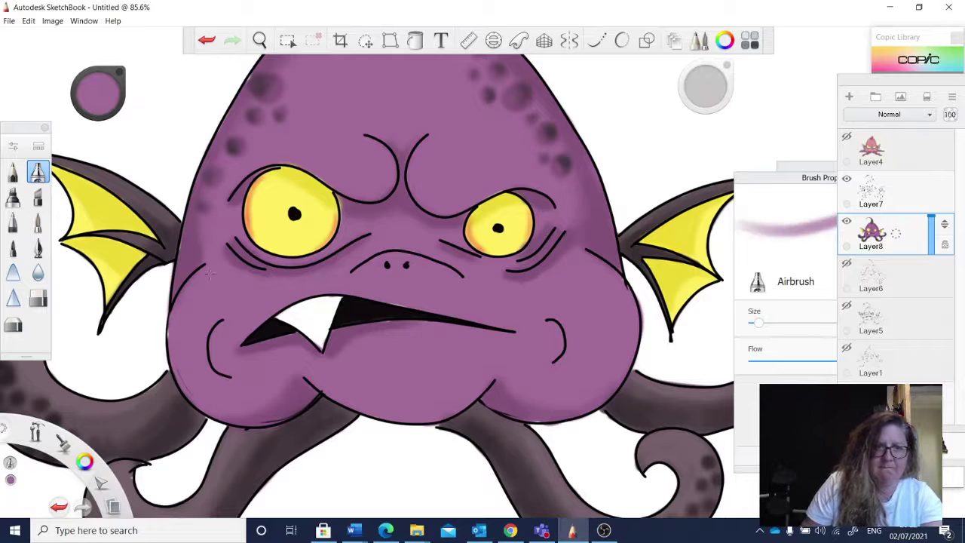
pyautogui.moveTo(97, 97)
pyautogui.mouseDown()
pyautogui.moveTo(97, 86)
pyautogui.moveTo(97, 96)
pyautogui.mouseUp()
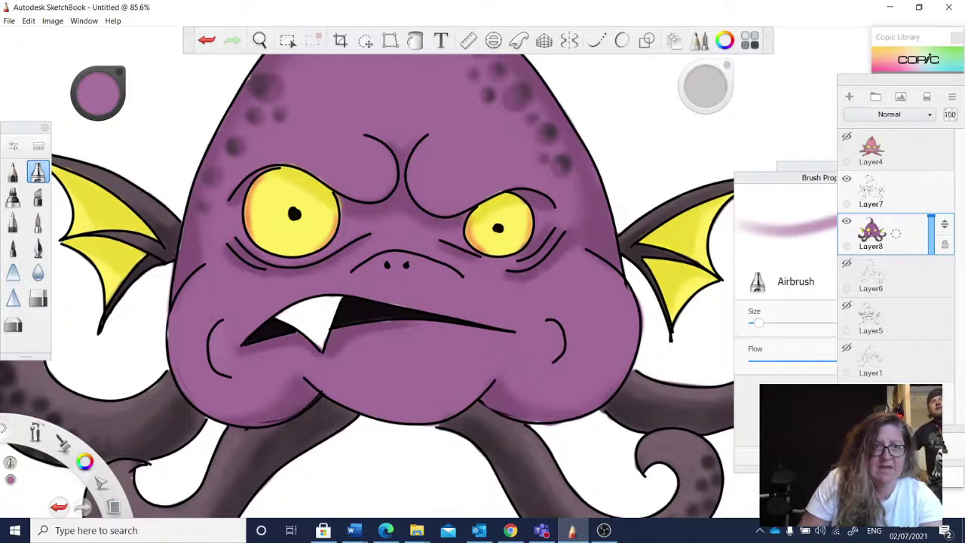
pyautogui.moveTo(97, 96); pyautogui.dragTo(97, 92)
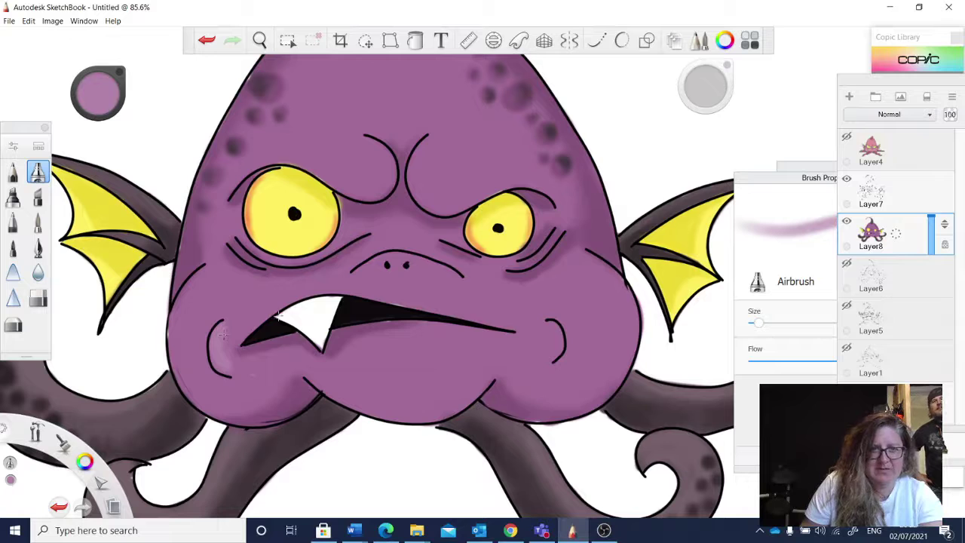
pyautogui.moveTo(356, 260)
pyautogui.mouseDown()
pyautogui.moveTo(405, 244)
pyautogui.moveTo(439, 256)
pyautogui.mouseUp()
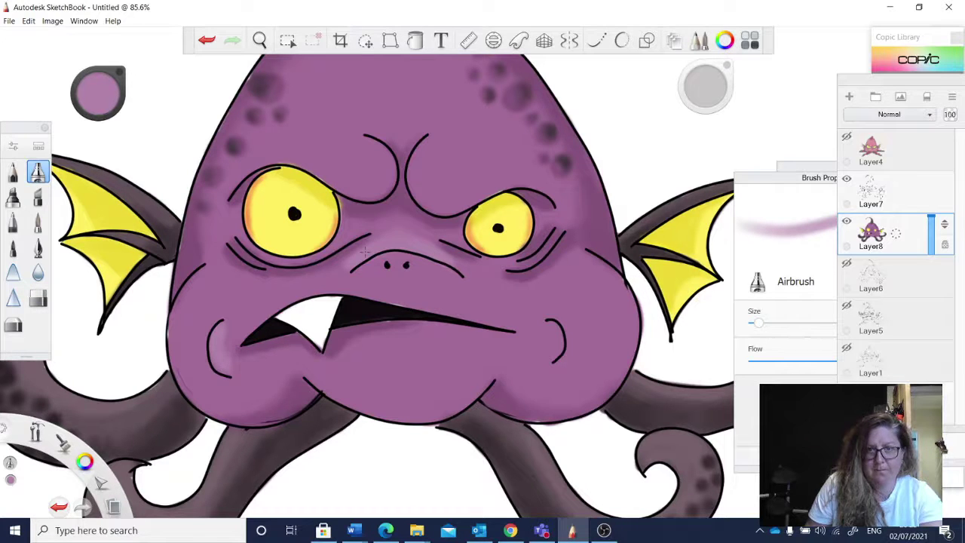
# Airbrush lighter purple highlights along both brow folds and above the eyes.
pyautogui.moveTo(420, 181)
pyautogui.mouseDown()
pyautogui.moveTo(429, 140)
pyautogui.moveTo(420, 190)
pyautogui.mouseUp()
pyautogui.moveTo(429, 141); pyautogui.dragTo(426, 196)
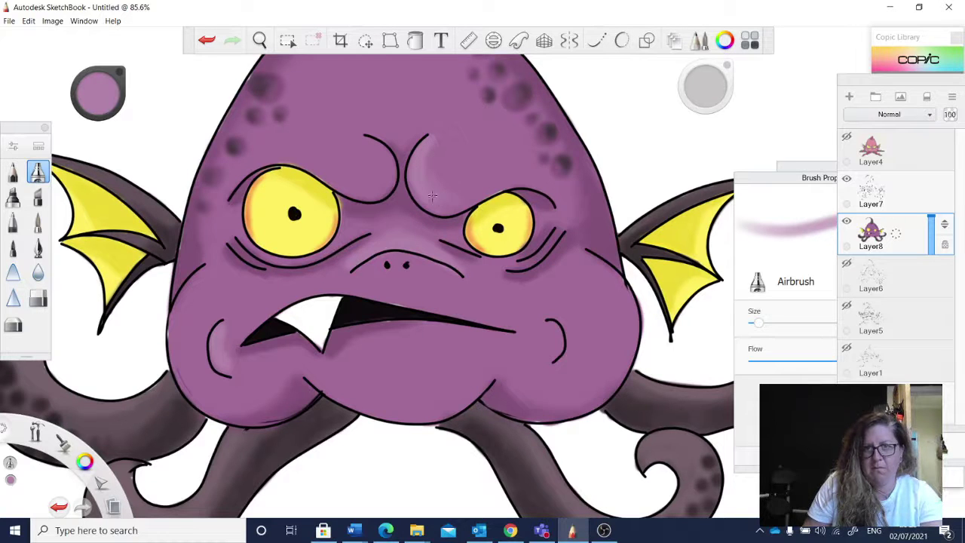
pyautogui.moveTo(432, 196)
pyautogui.mouseDown()
pyautogui.moveTo(460, 207)
pyautogui.moveTo(510, 184)
pyautogui.mouseUp()
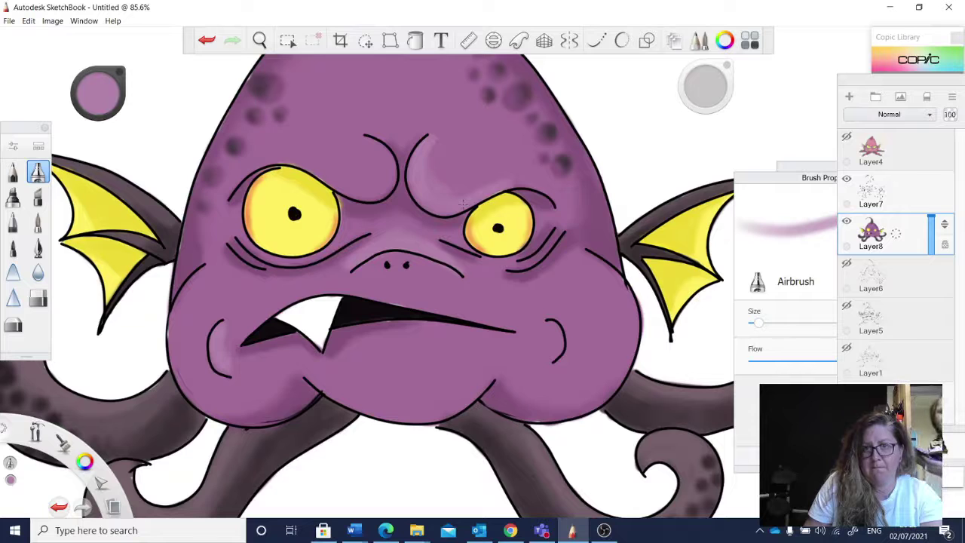
pyautogui.moveTo(463, 204); pyautogui.dragTo(453, 192)
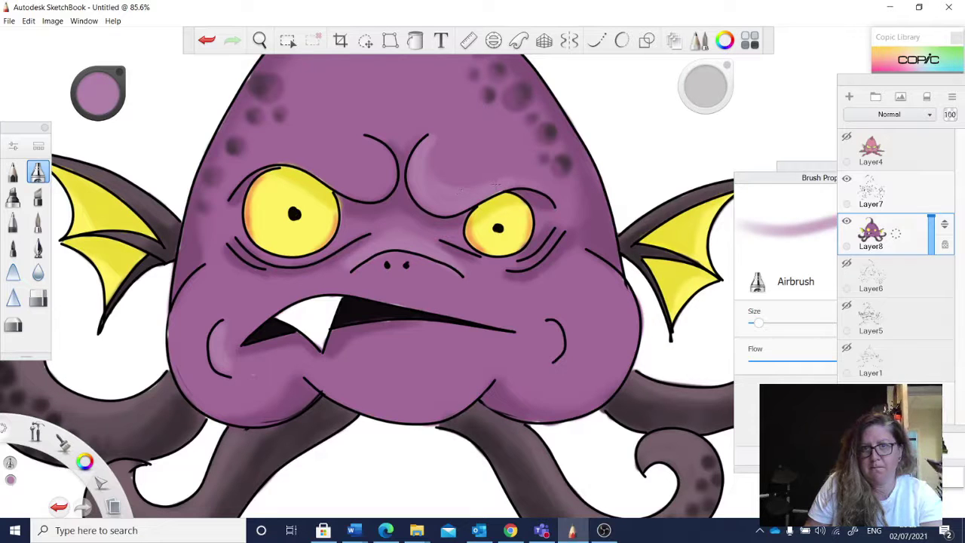
pyautogui.moveTo(371, 144)
pyautogui.mouseDown()
pyautogui.moveTo(388, 180)
pyautogui.moveTo(377, 192)
pyautogui.mouseUp()
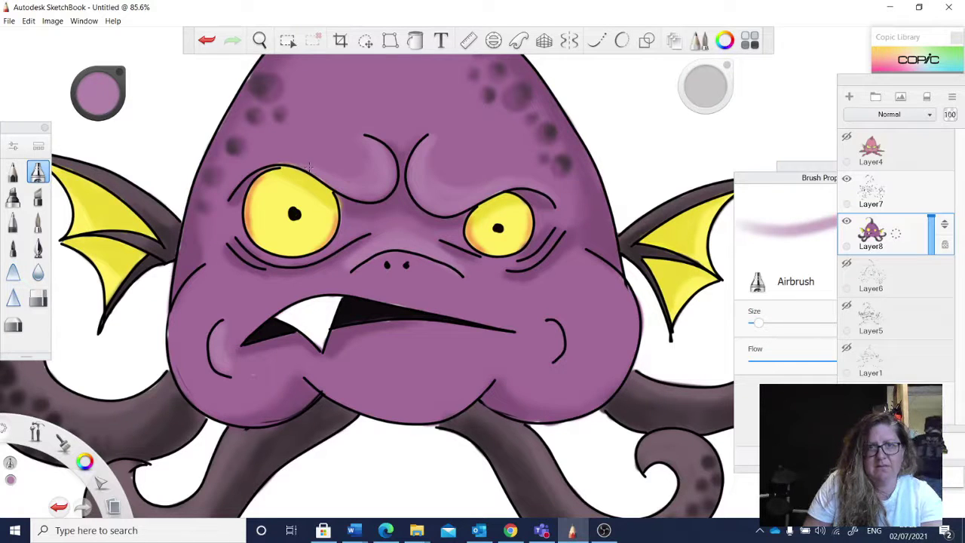
pyautogui.moveTo(286, 162)
pyautogui.mouseDown()
pyautogui.moveTo(239, 177)
pyautogui.moveTo(337, 174)
pyautogui.mouseUp()
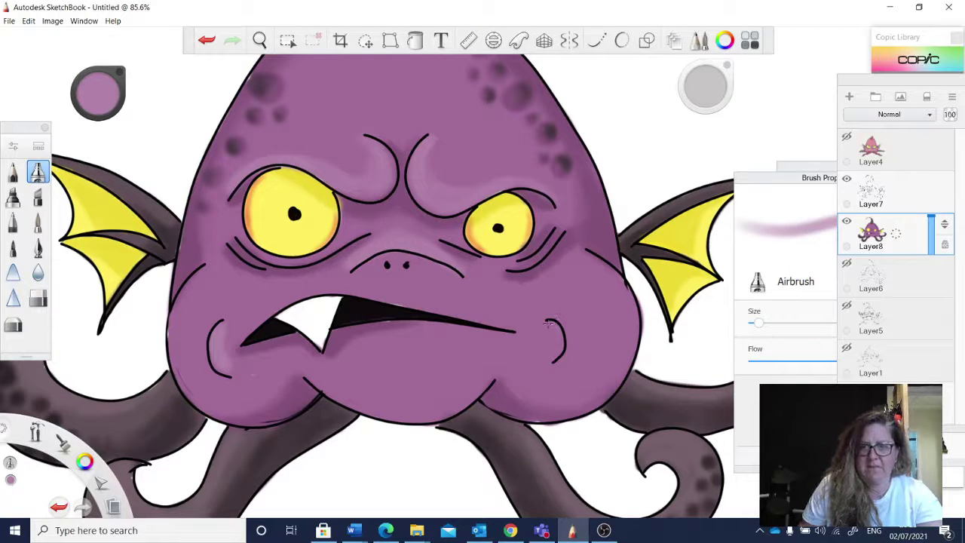
# Highlight the right cheek crease and both cheeks' outer curves, enlarging the airbrush for the broad areas and finally reducing it slightly.
pyautogui.moveTo(549, 324); pyautogui.dragTo(556, 354)
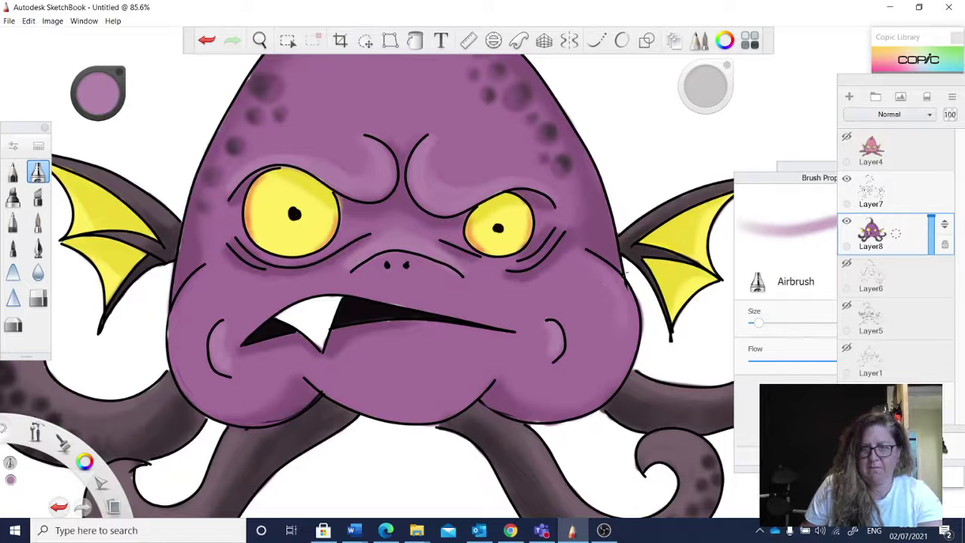
pyautogui.moveTo(705, 85); pyautogui.dragTo(716, 85)
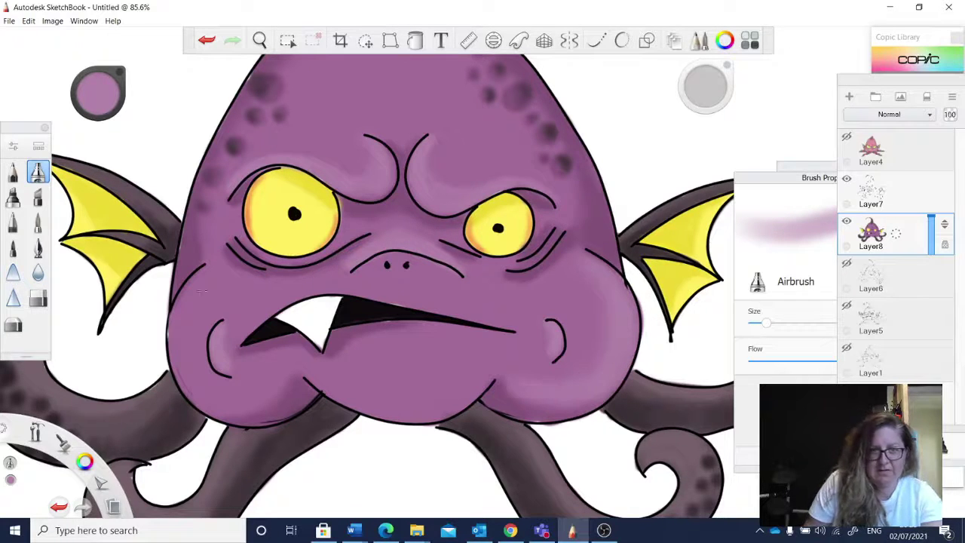
pyautogui.moveTo(202, 274)
pyautogui.mouseDown()
pyautogui.moveTo(178, 357)
pyautogui.moveTo(193, 379)
pyautogui.moveTo(231, 393)
pyautogui.mouseUp()
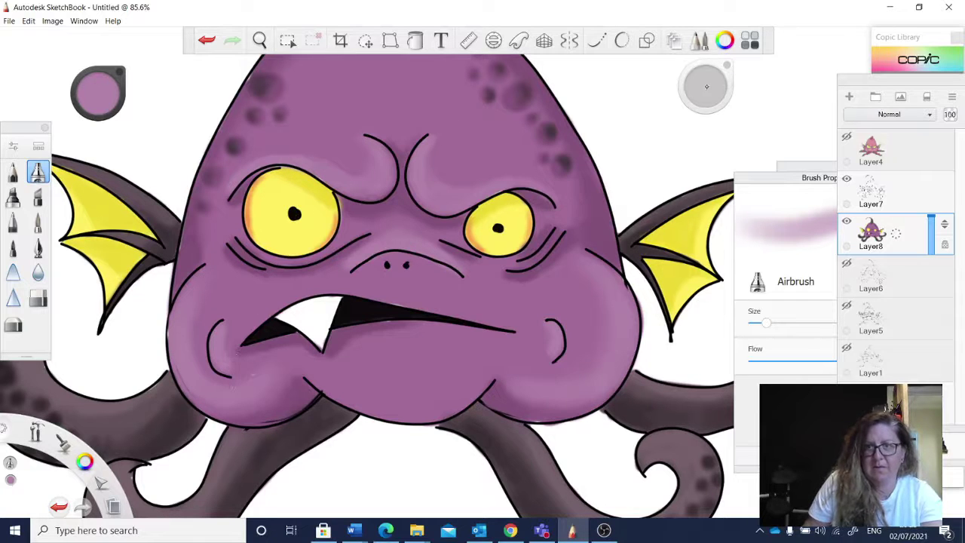
pyautogui.moveTo(707, 86); pyautogui.dragTo(705, 92)
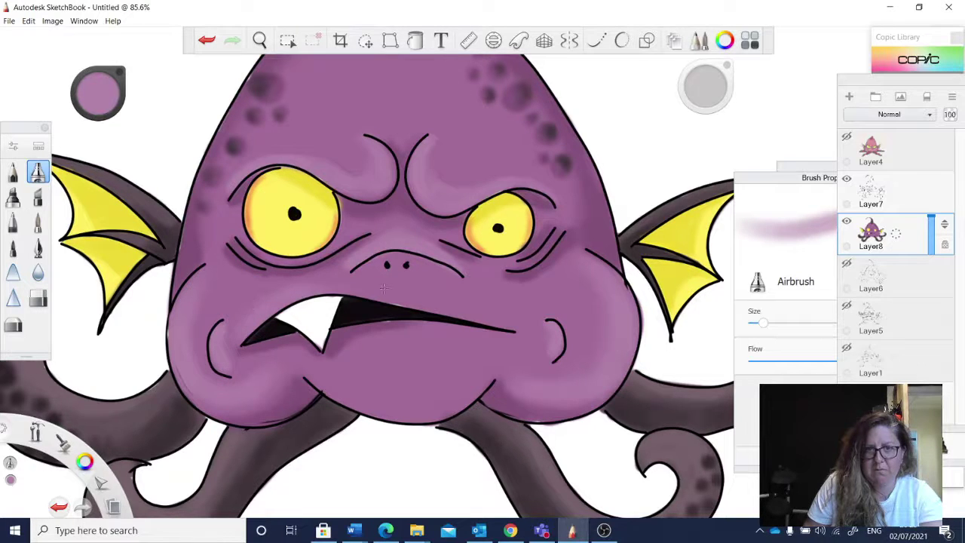
# Sample the yellow of the lure at the horn's tip as the painting colour and enlarge the airbrush.
pyautogui.moveTo(706, 85); pyautogui.dragTo(697, 90)
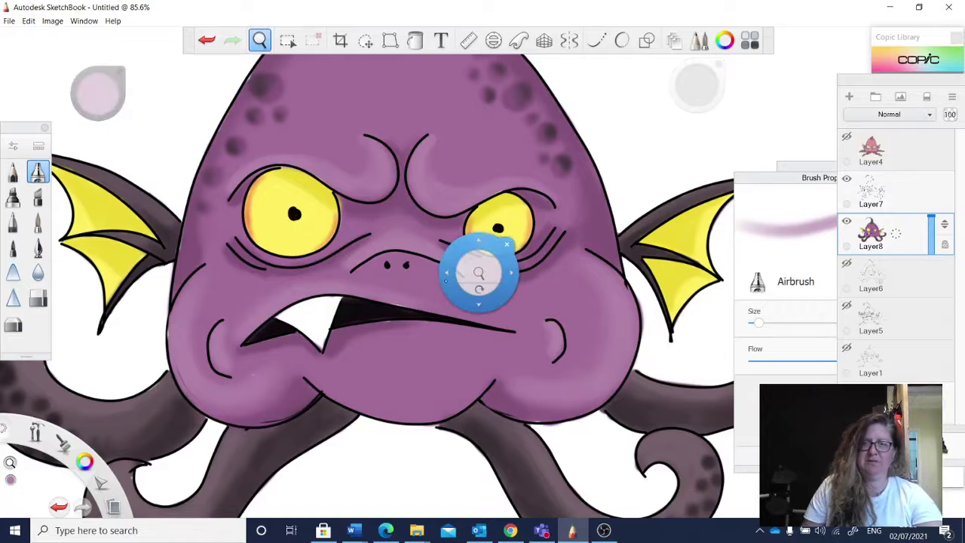
pyautogui.scroll(-5, 475, 265)
pyautogui.scroll(2, 476, 269)
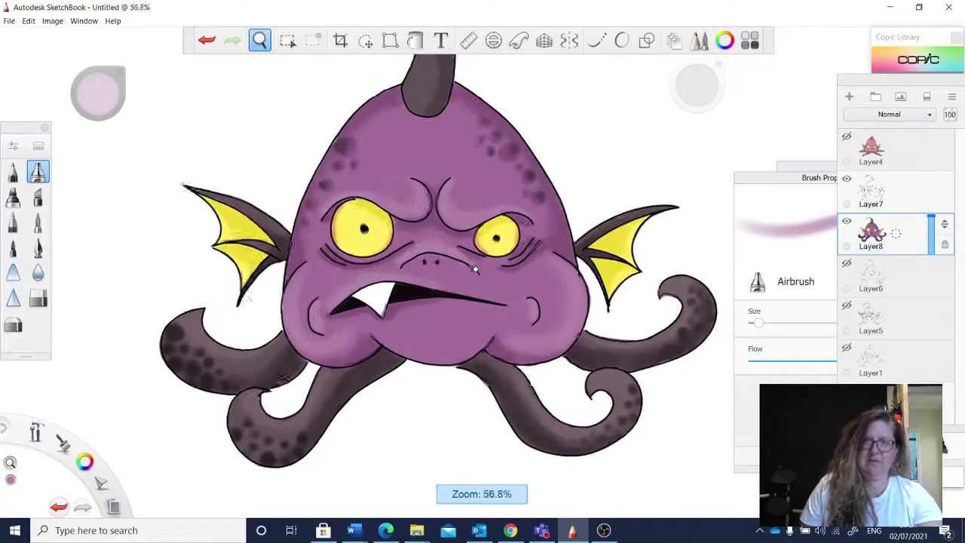
pyautogui.scroll(-1, 476, 270)
pyautogui.moveTo(475, 269); pyautogui.dragTo(426, 338)
pyautogui.moveTo(498, 114)
pyautogui.mouseDown()
pyautogui.moveTo(445, 338)
pyautogui.moveTo(444, 257)
pyautogui.mouseUp()
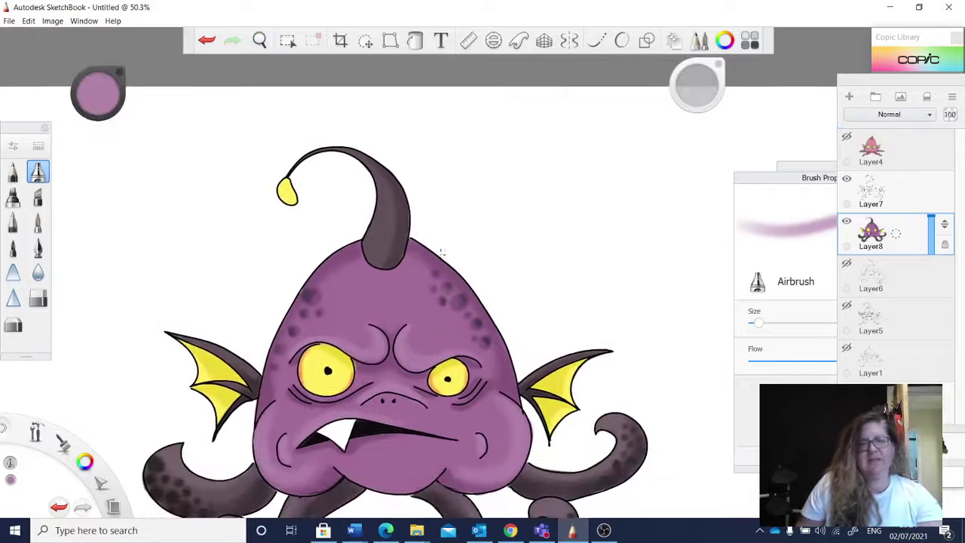
pyautogui.click(98, 105)
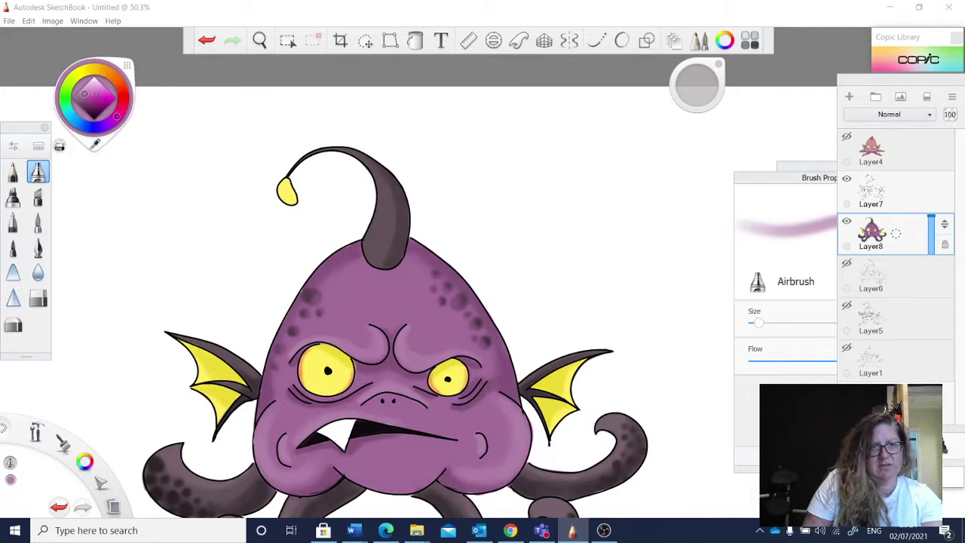
pyautogui.click(95, 144)
pyautogui.click(287, 194)
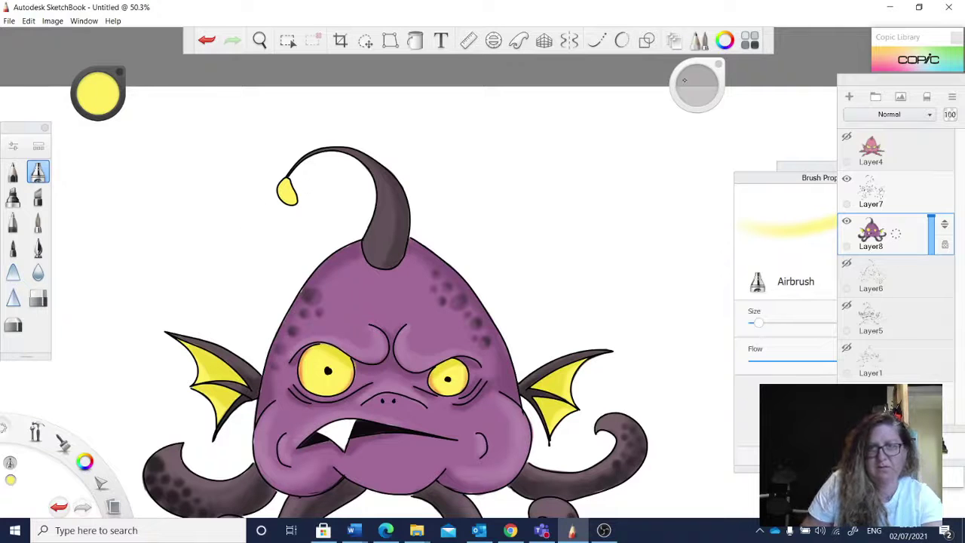
pyautogui.moveTo(699, 85); pyautogui.dragTo(780, 110)
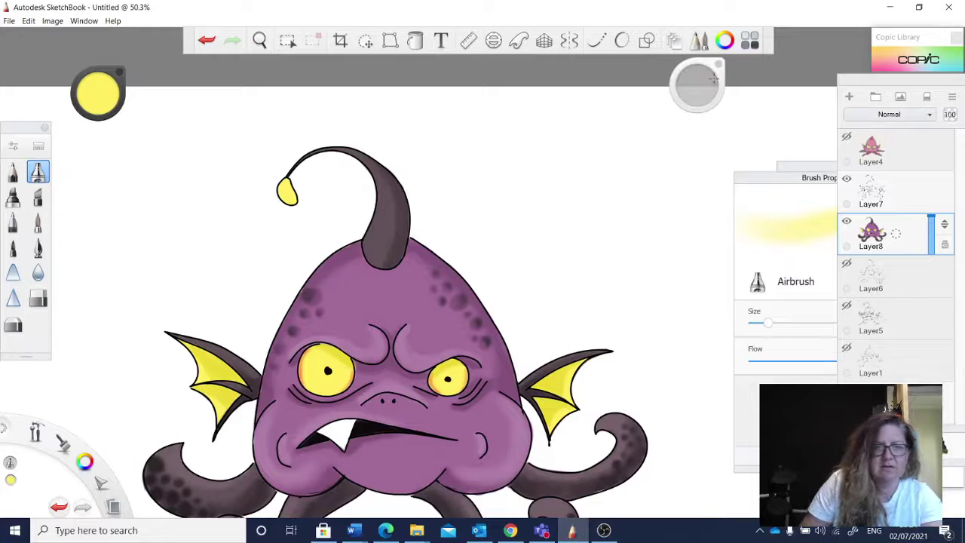
pyautogui.click(37, 221)
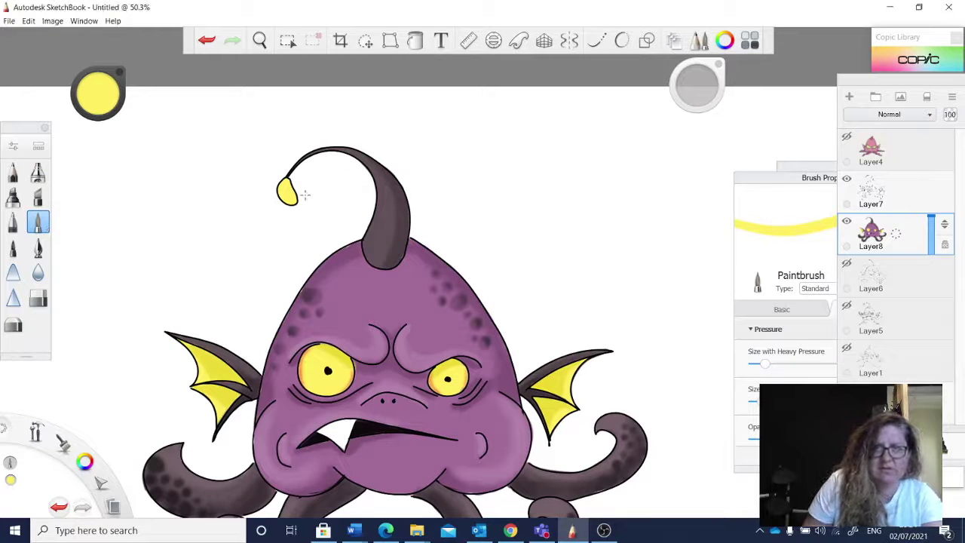
pyautogui.moveTo(697, 85); pyautogui.dragTo(729, 93)
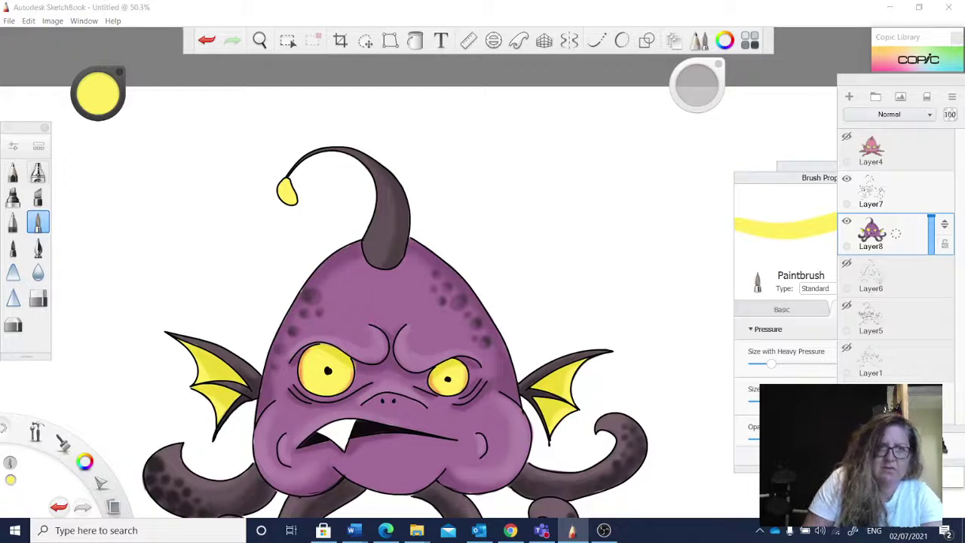
pyautogui.click(38, 172)
pyautogui.moveTo(275, 206)
pyautogui.mouseDown()
pyautogui.moveTo(241, 266)
pyautogui.moveTo(256, 294)
pyautogui.mouseUp()
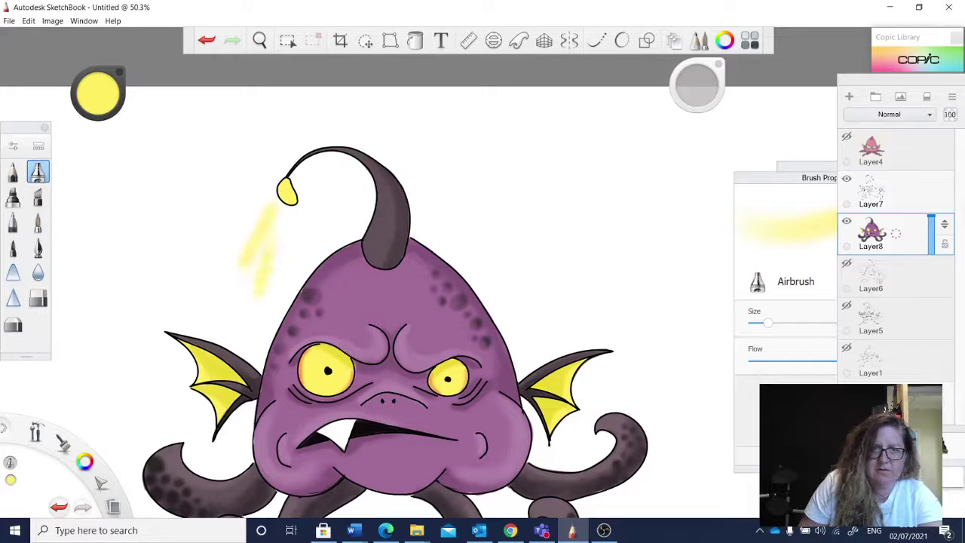
pyautogui.click(207, 40)
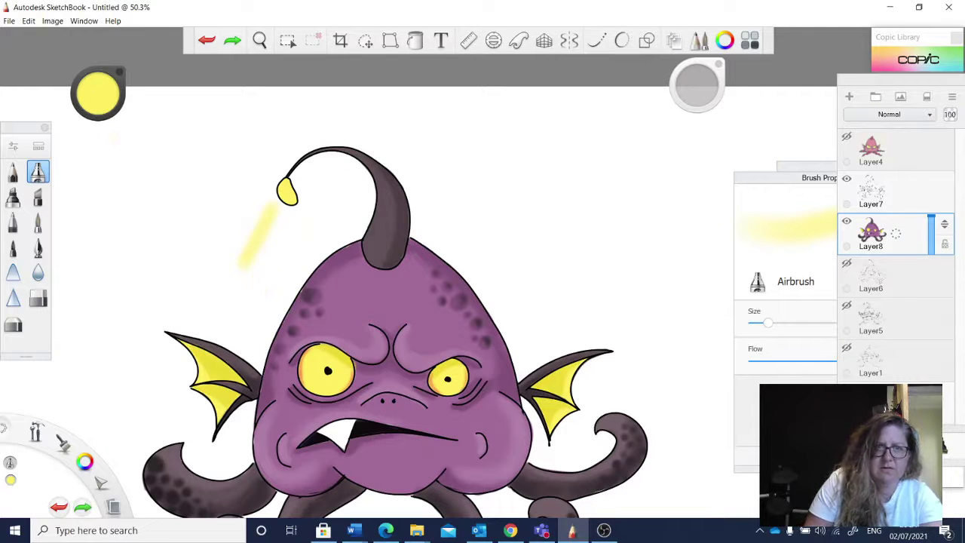
pyautogui.click(207, 40)
# Airbrush a soft yellow glow on the white background below the horn's lure, reaching up to the head's upper left edge.
pyautogui.click(104, 96)
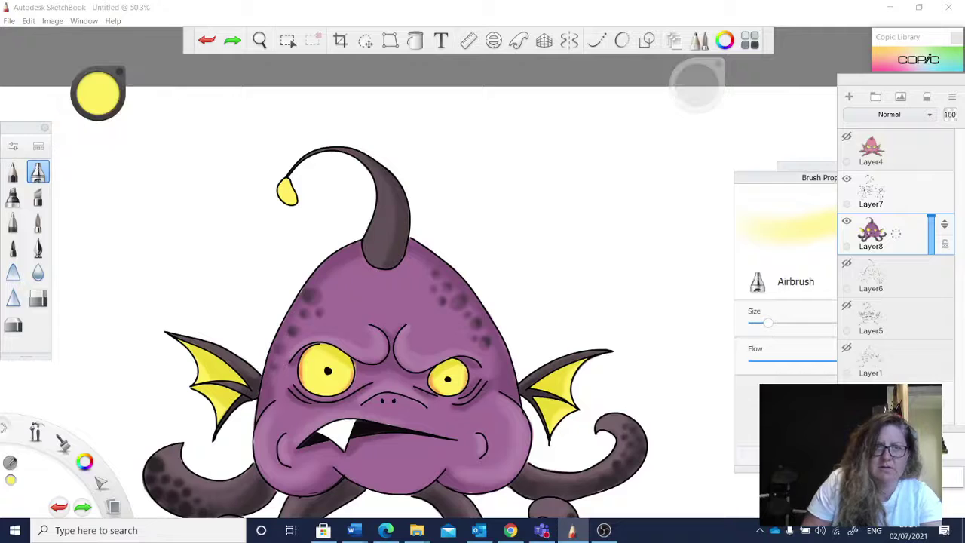
pyautogui.moveTo(270, 207); pyautogui.dragTo(238, 267)
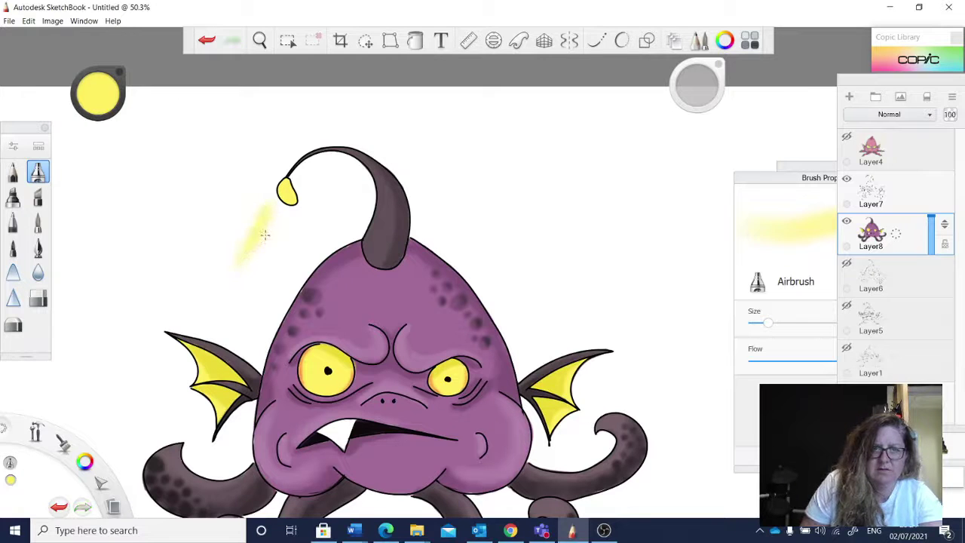
pyautogui.moveTo(279, 223); pyautogui.dragTo(260, 283)
pyautogui.moveTo(299, 226); pyautogui.dragTo(293, 257)
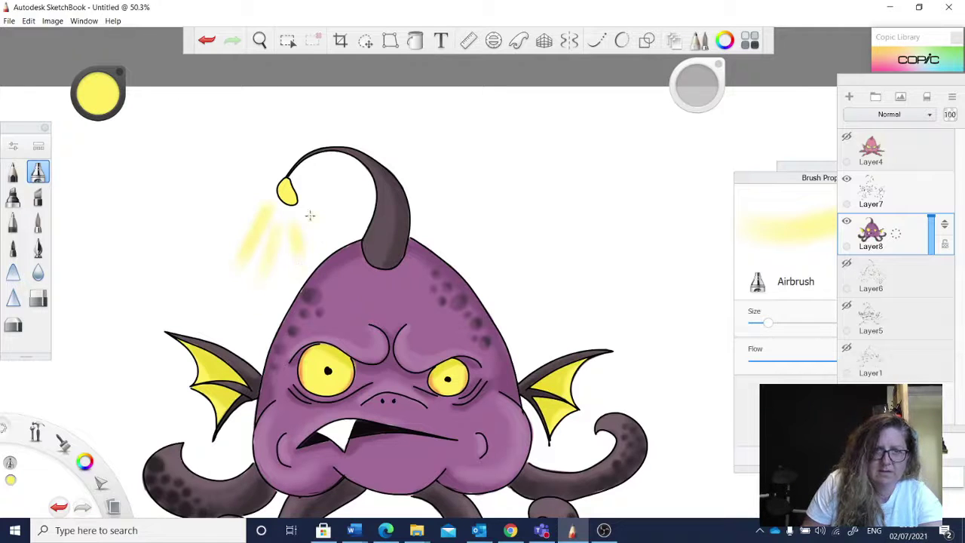
pyautogui.moveTo(308, 218); pyautogui.dragTo(330, 256)
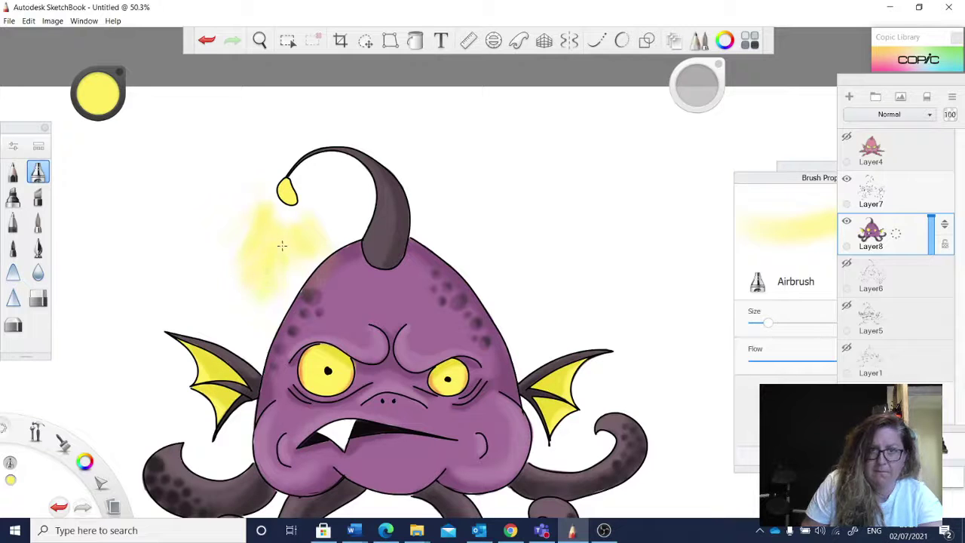
pyautogui.moveTo(261, 245); pyautogui.dragTo(215, 331)
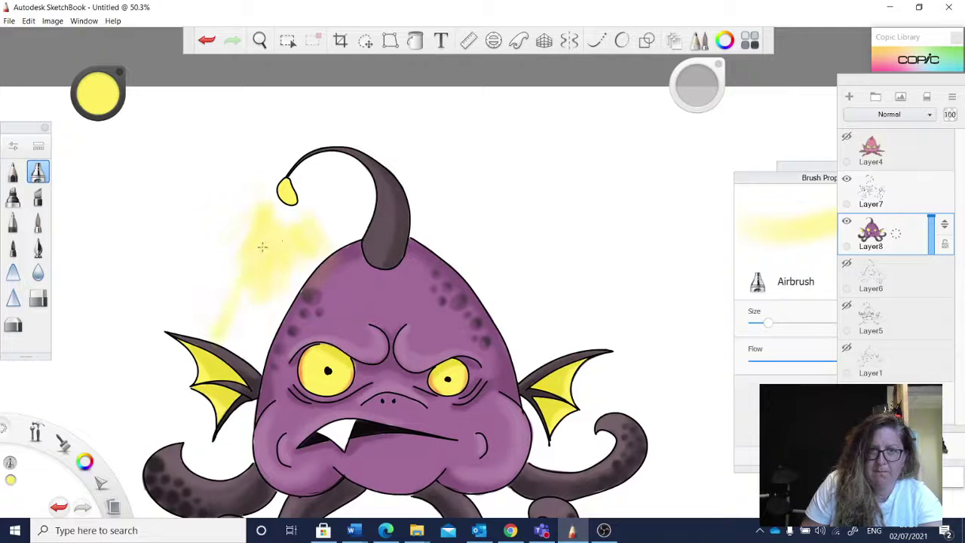
pyautogui.click(207, 43)
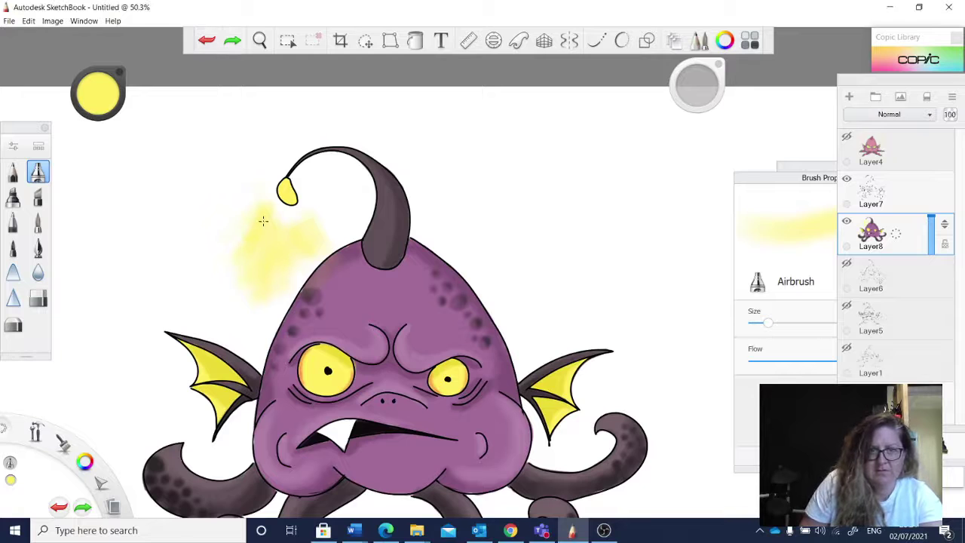
pyautogui.moveTo(263, 220)
pyautogui.mouseDown()
pyautogui.moveTo(281, 235)
pyautogui.moveTo(271, 219)
pyautogui.mouseUp()
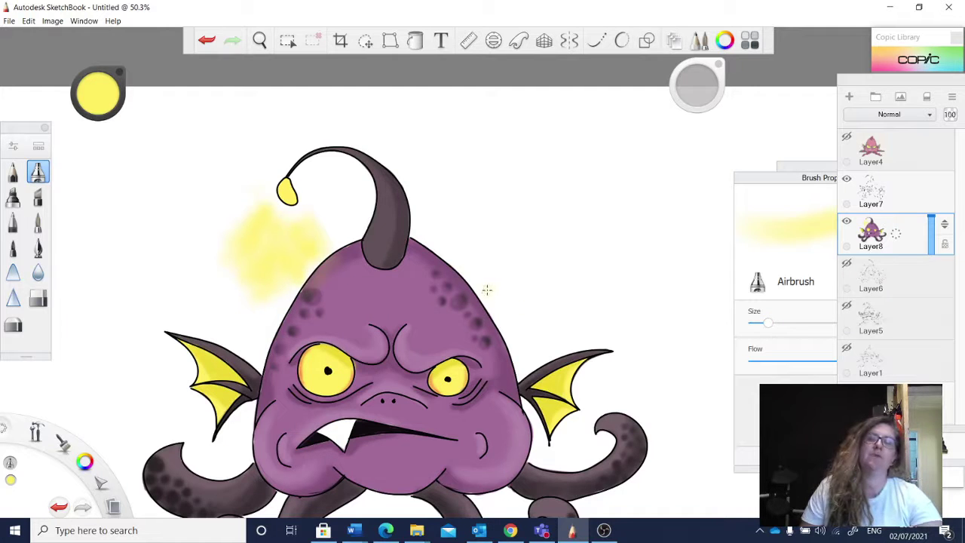
pyautogui.click(314, 223)
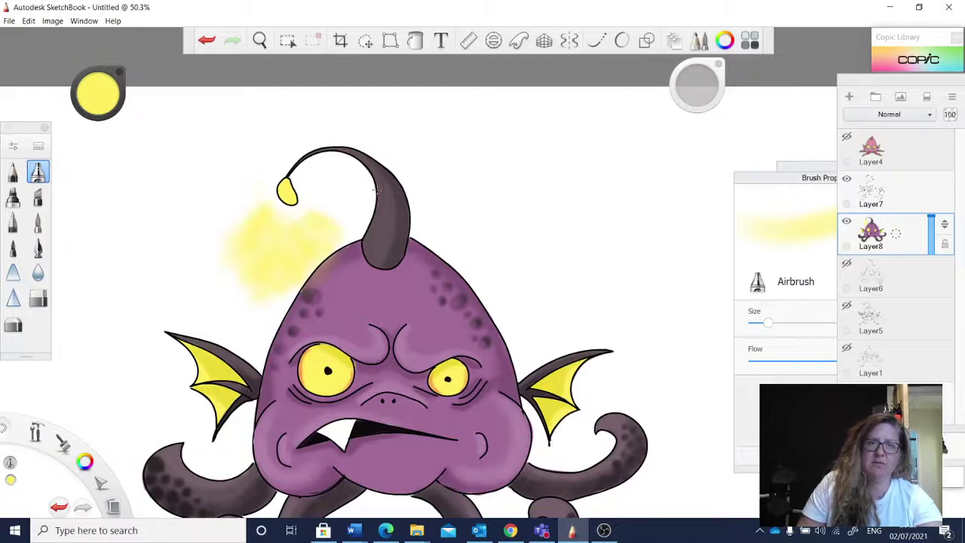
pyautogui.moveTo(377, 191)
pyautogui.mouseDown()
pyautogui.moveTo(370, 233)
pyautogui.moveTo(371, 184)
pyautogui.moveTo(370, 218)
pyautogui.mouseUp()
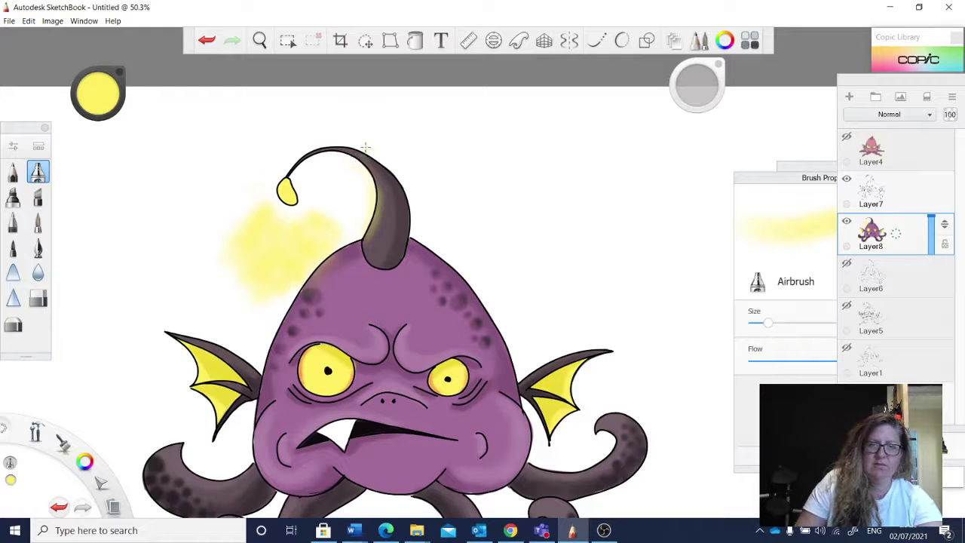
pyautogui.click(207, 40)
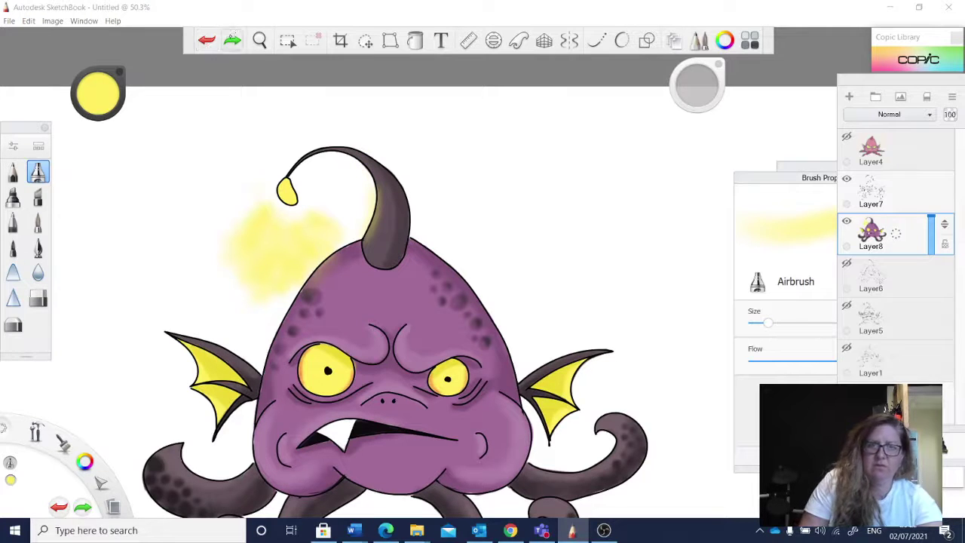
pyautogui.click(207, 40)
# Lock the transparency of Layer8 and airbrush yellow reflected light along the horn's inner edge and the head's upper left edge.
pyautogui.click(945, 245)
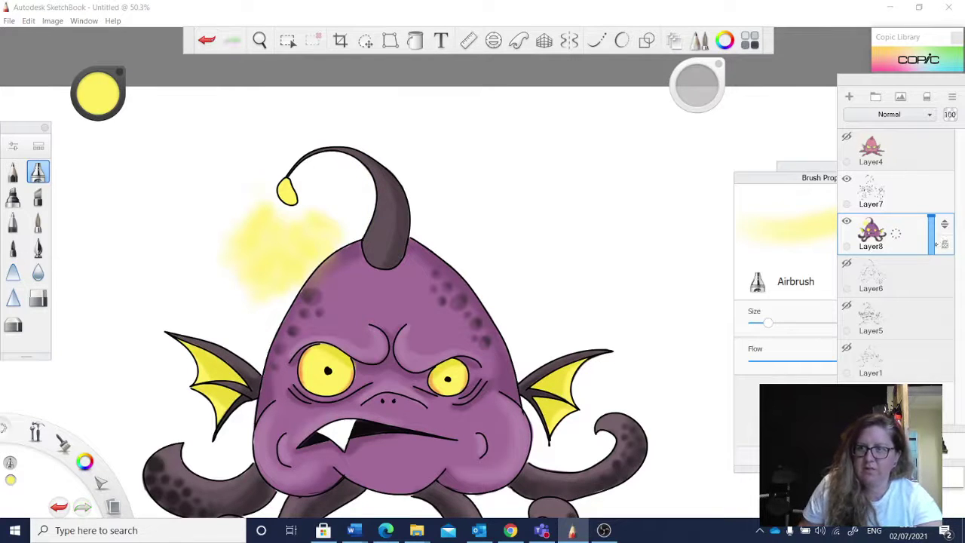
pyautogui.moveTo(377, 172)
pyautogui.mouseDown()
pyautogui.moveTo(378, 214)
pyautogui.moveTo(347, 251)
pyautogui.moveTo(355, 246)
pyautogui.mouseUp()
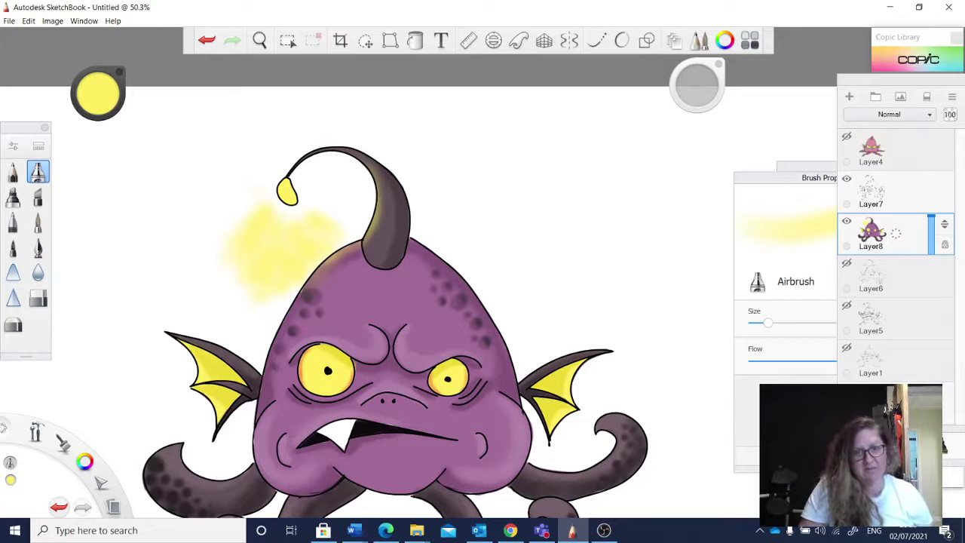
# Try airbrushing yellow reflected light on the left brow fold above the eye, and undo those strokes.
pyautogui.moveTo(367, 345); pyautogui.dragTo(362, 329)
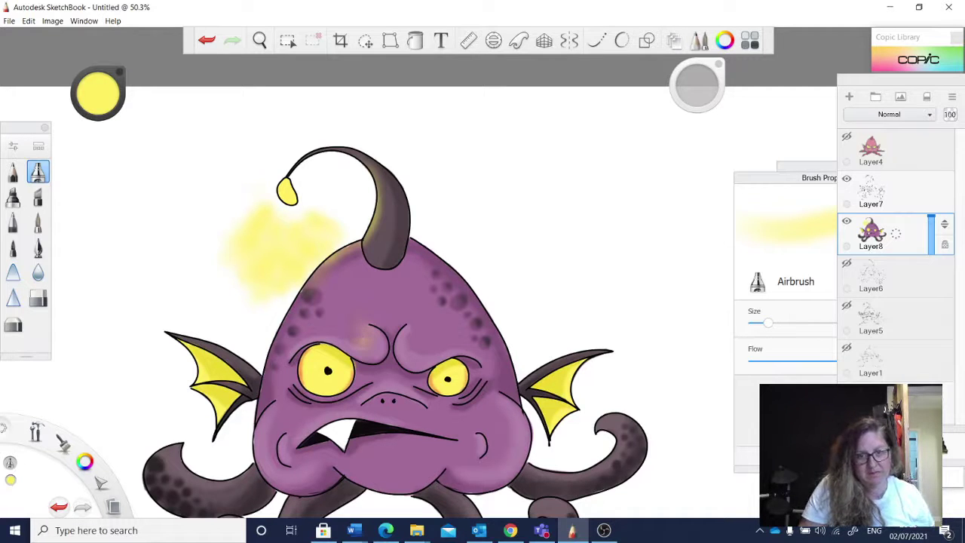
pyautogui.click(206, 40)
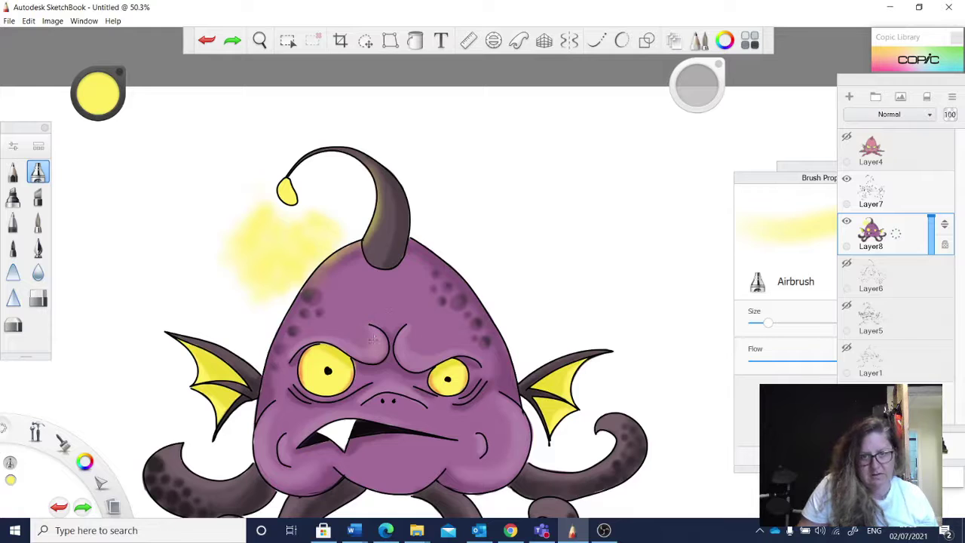
pyautogui.moveTo(372, 339)
pyautogui.mouseDown()
pyautogui.moveTo(343, 344)
pyautogui.moveTo(366, 343)
pyautogui.mouseUp()
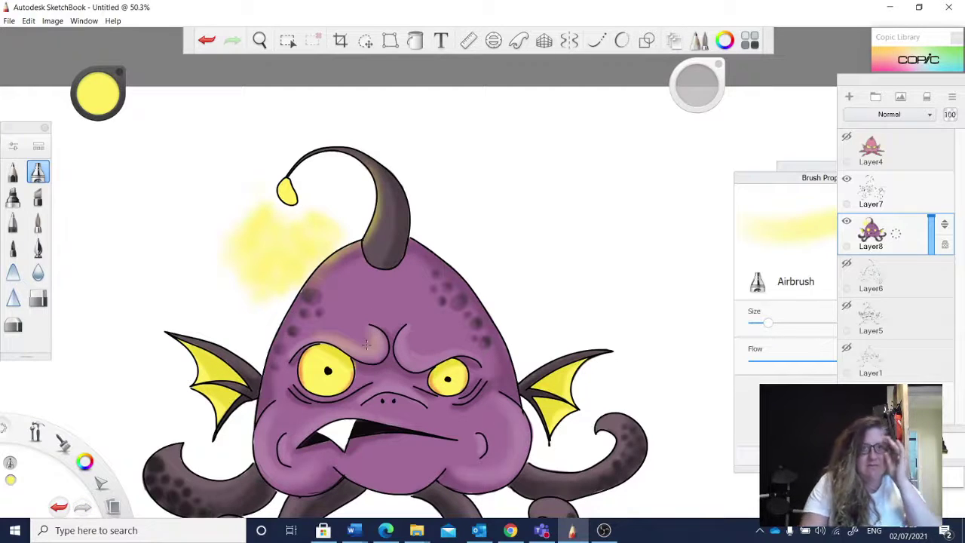
pyautogui.click(207, 40)
pyautogui.click(206, 40)
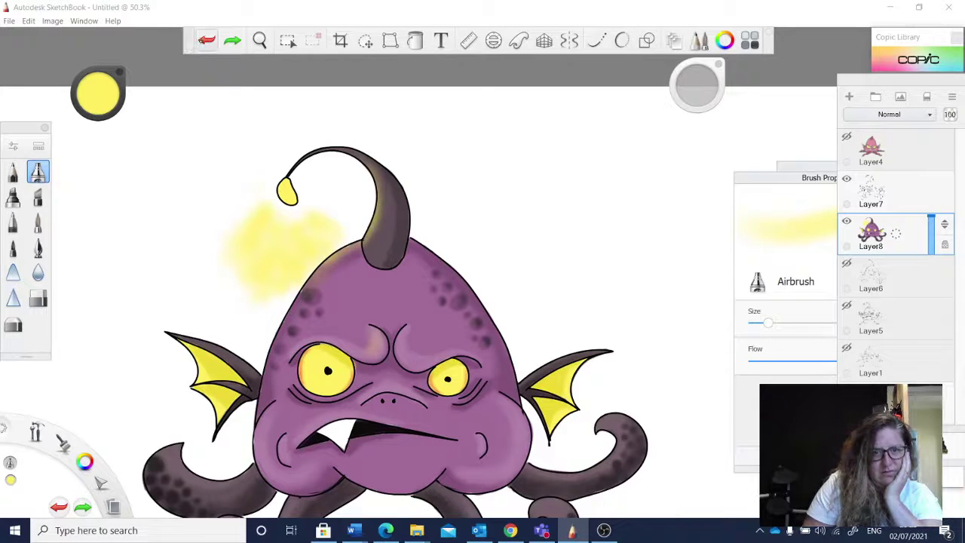
pyautogui.click(199, 41)
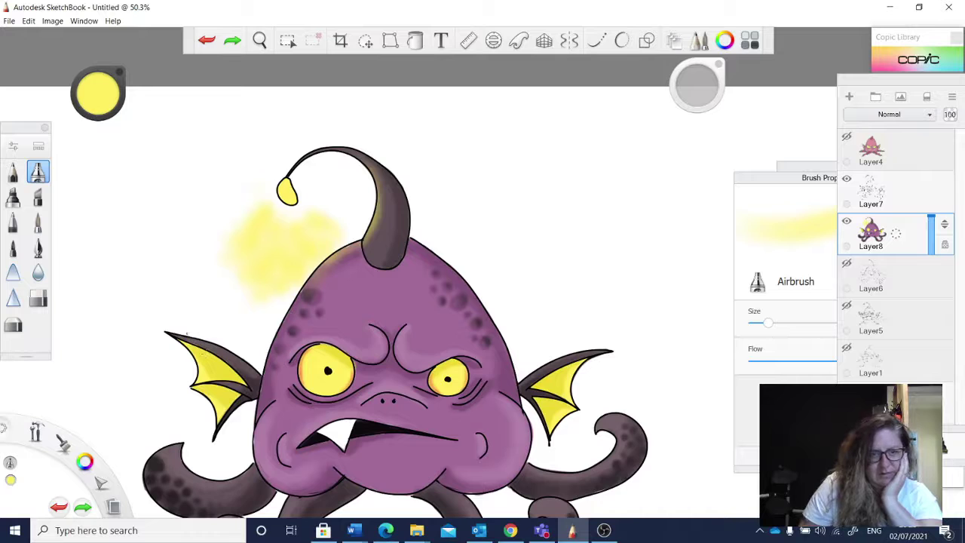
# Airbrush yellow reflected light along the left fin's upper arm and down the left edge of the head.
pyautogui.moveTo(201, 342); pyautogui.dragTo(257, 365)
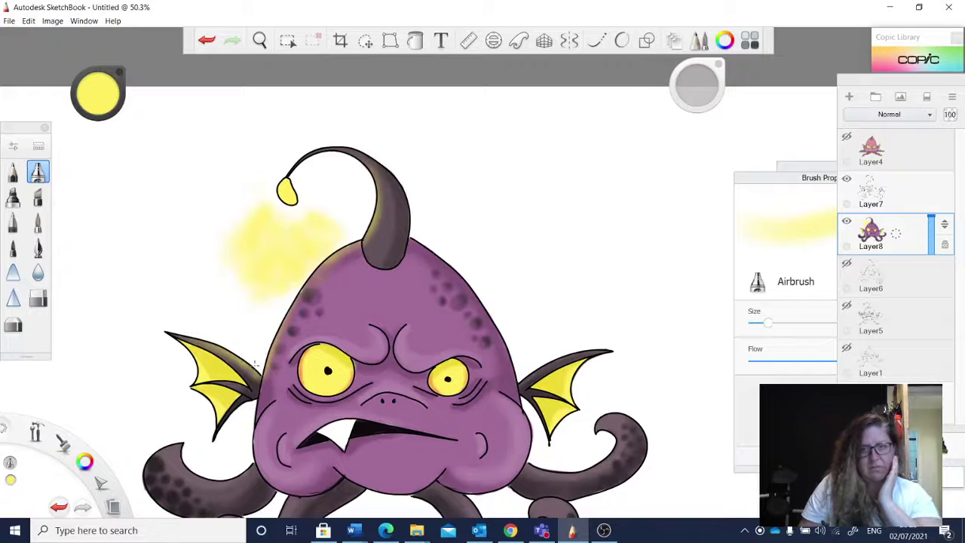
pyautogui.press('space')
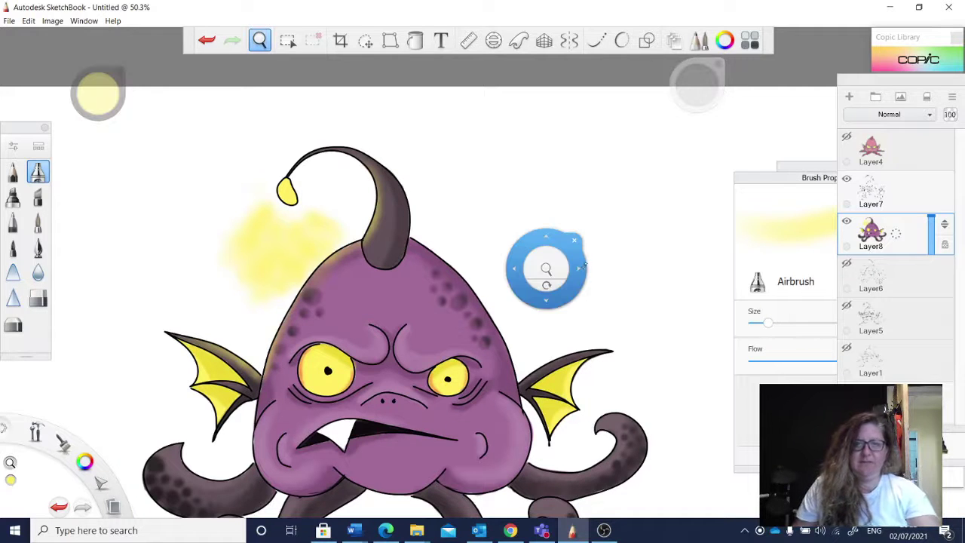
pyautogui.moveTo(549, 266); pyautogui.dragTo(538, 290)
pyautogui.moveTo(556, 389); pyautogui.dragTo(558, 344)
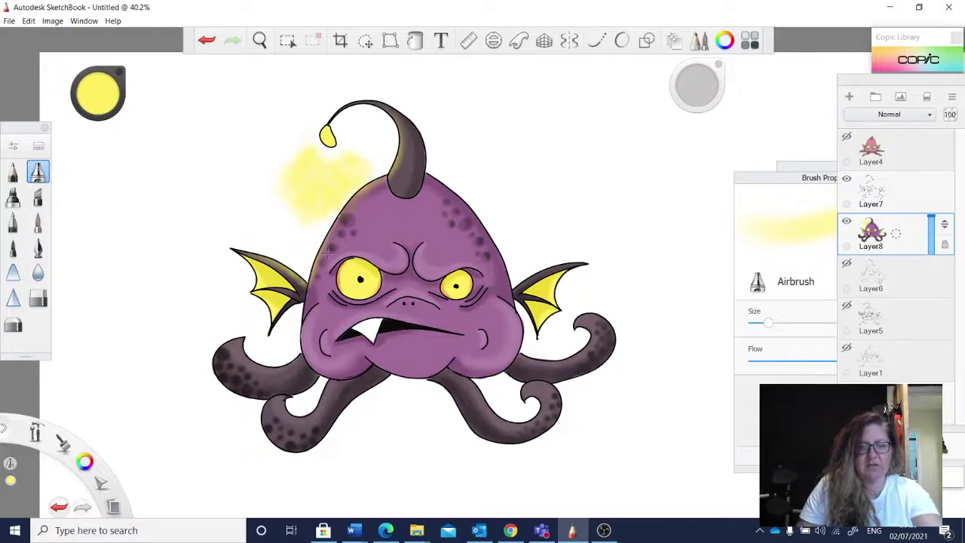
# Sample the left eye's shaded yellow, darken it to olive, and airbrush soft shading around the eye's inner rim with a smaller brush.
pyautogui.press('space')
pyautogui.moveTo(350, 259); pyautogui.dragTo(482, 190)
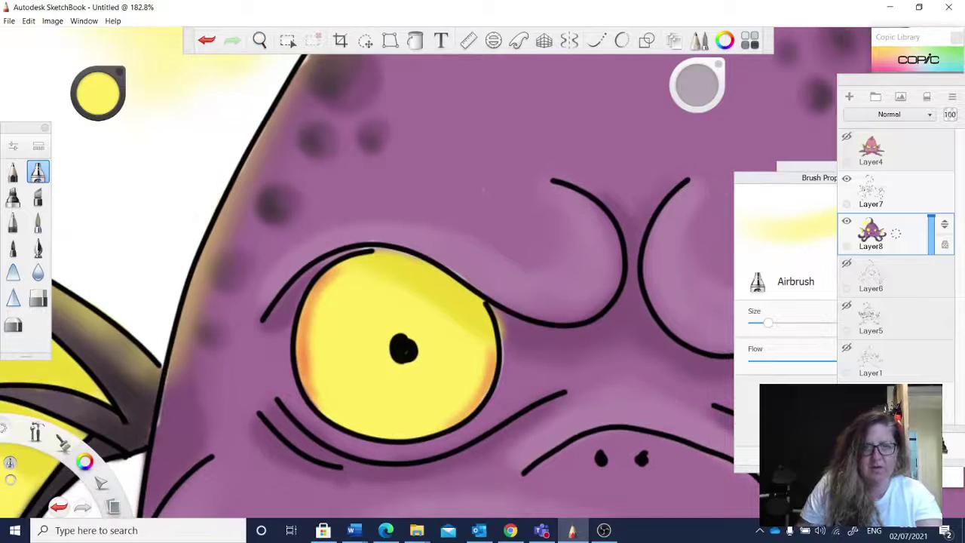
pyautogui.click(98, 91)
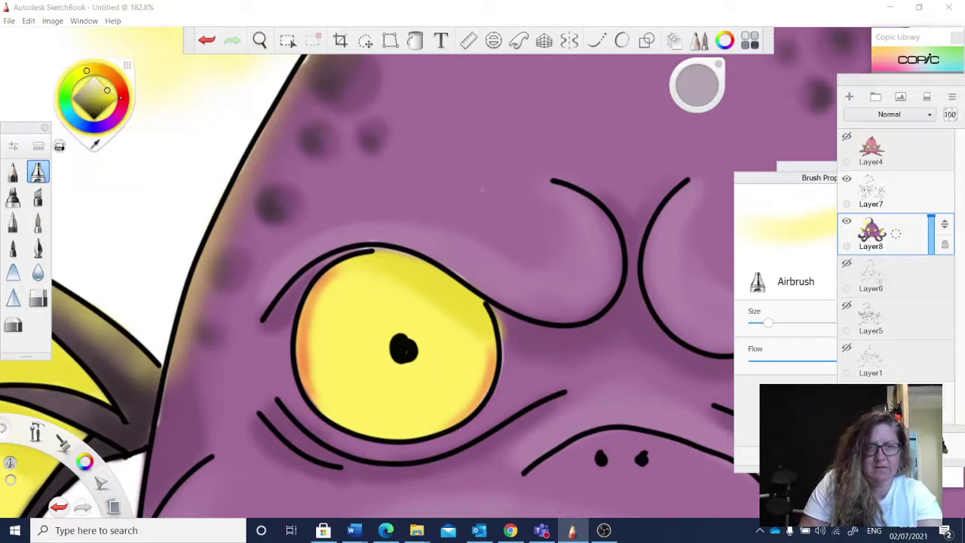
pyautogui.click(94, 144)
pyautogui.click(432, 281)
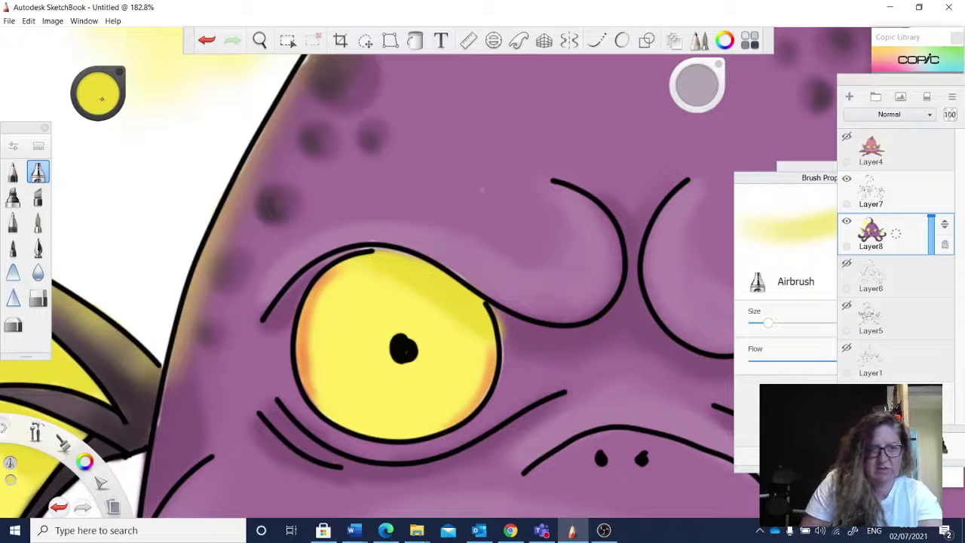
pyautogui.moveTo(101, 99)
pyautogui.mouseDown()
pyautogui.moveTo(107, 93)
pyautogui.moveTo(105, 107)
pyautogui.mouseUp()
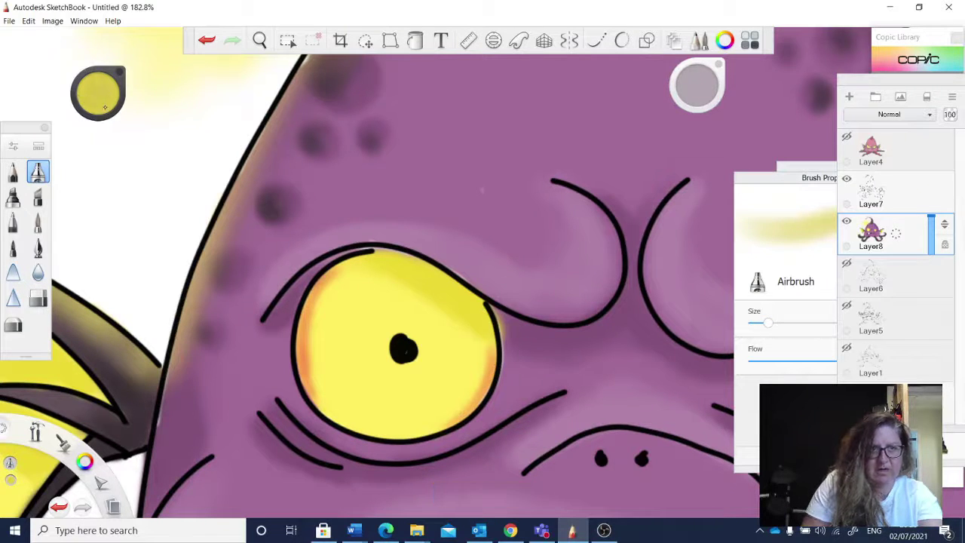
pyautogui.moveTo(705, 85); pyautogui.dragTo(692, 85)
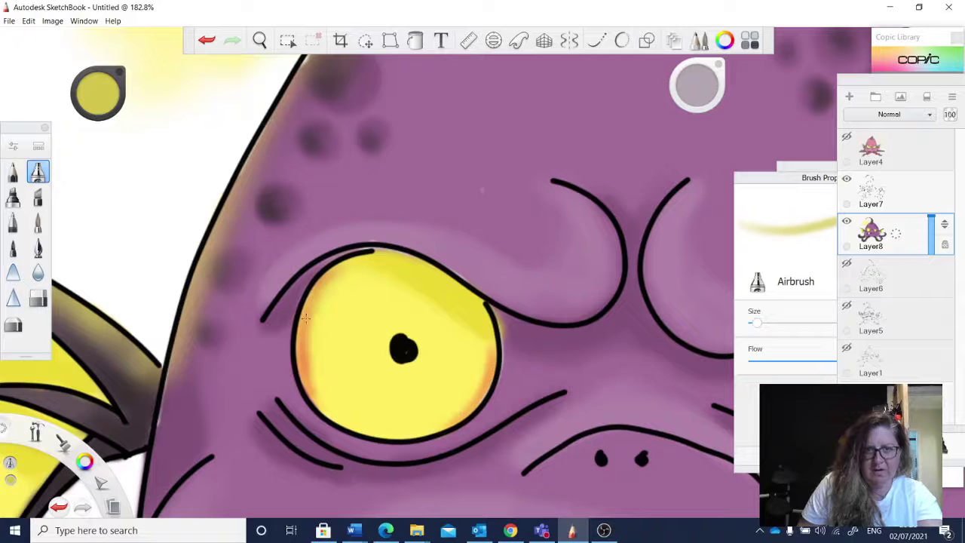
pyautogui.moveTo(695, 86); pyautogui.dragTo(701, 85)
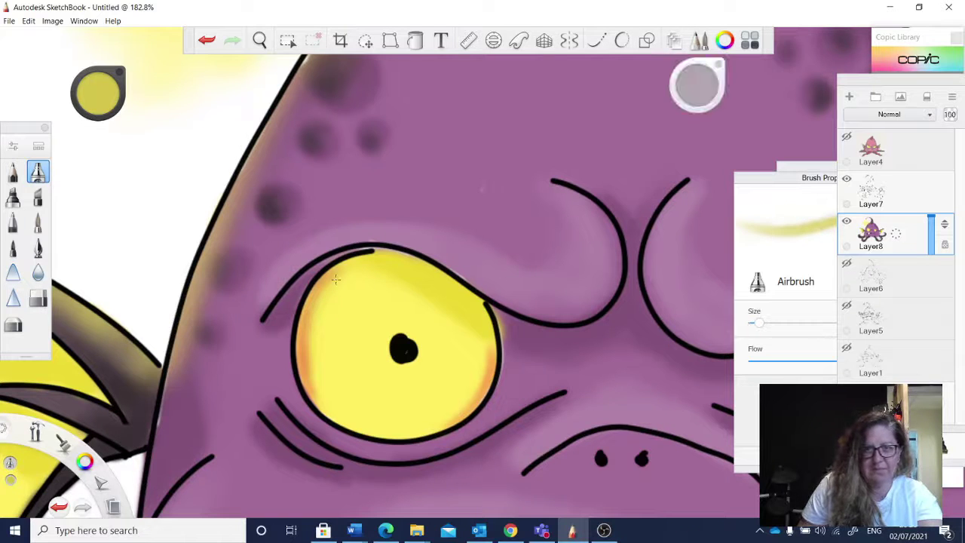
pyautogui.moveTo(335, 280)
pyautogui.mouseDown()
pyautogui.moveTo(316, 419)
pyautogui.moveTo(300, 351)
pyautogui.mouseUp()
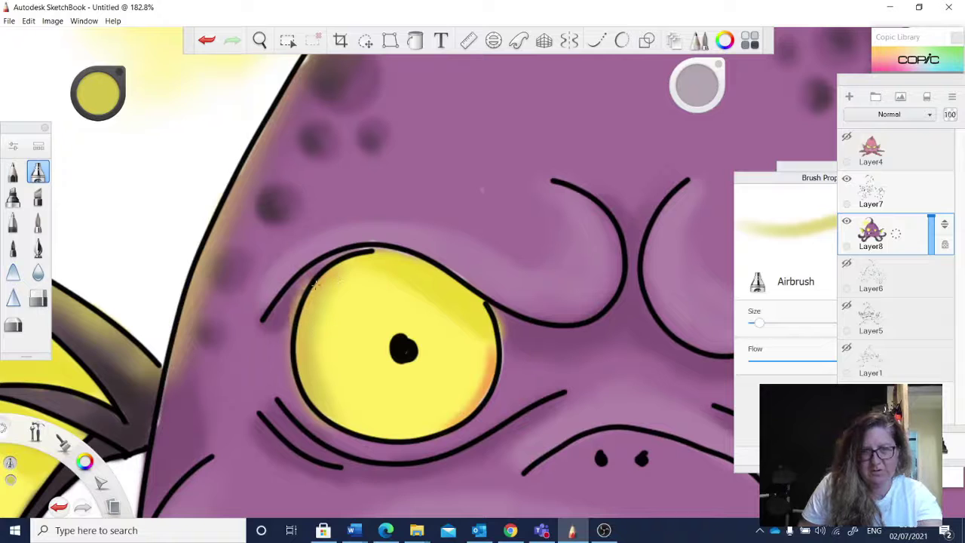
pyautogui.click(206, 40)
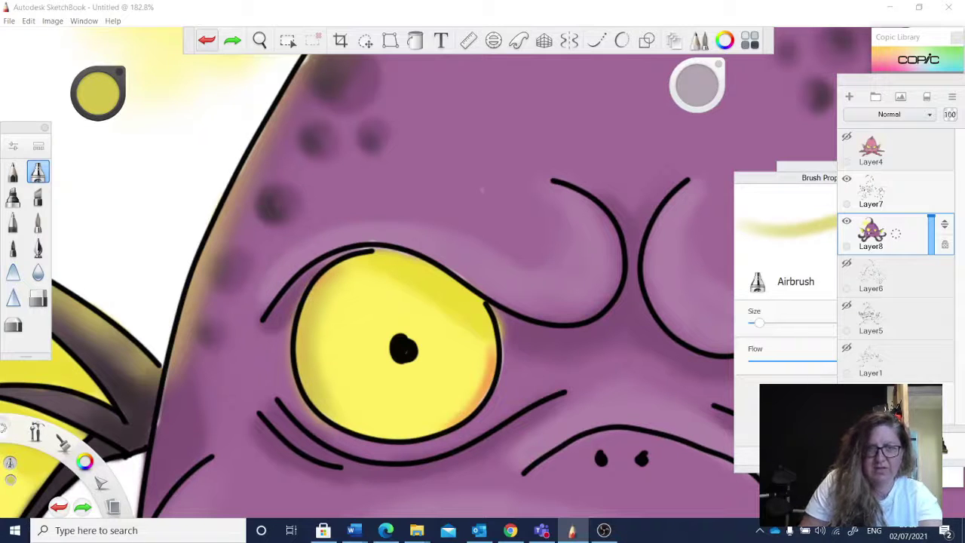
pyautogui.moveTo(697, 85); pyautogui.dragTo(690, 90)
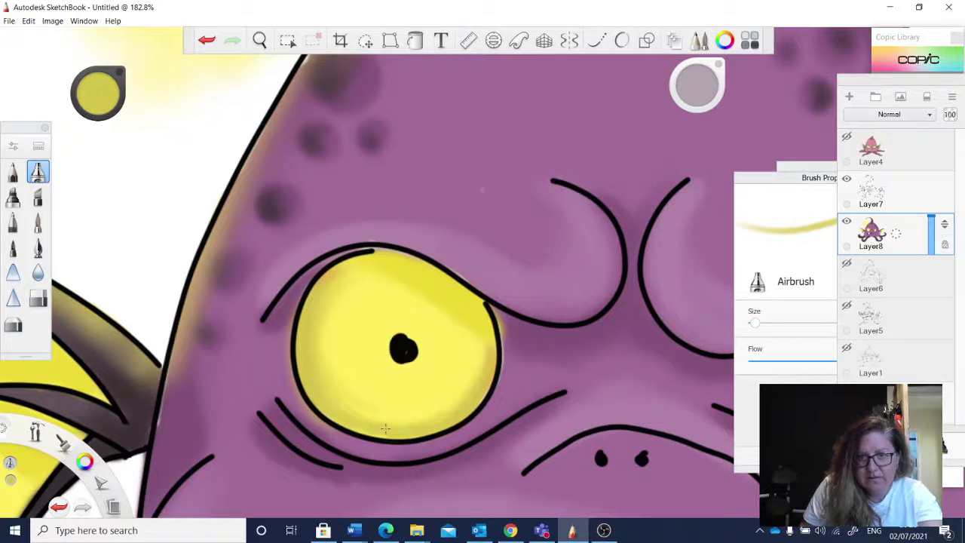
# Airbrush the same olive-yellow shading around the inner rim of the monster's smaller right eye.
pyautogui.press('space')
pyautogui.moveTo(545, 279); pyautogui.dragTo(450, 373)
pyautogui.moveTo(650, 317); pyautogui.dragTo(569, 334)
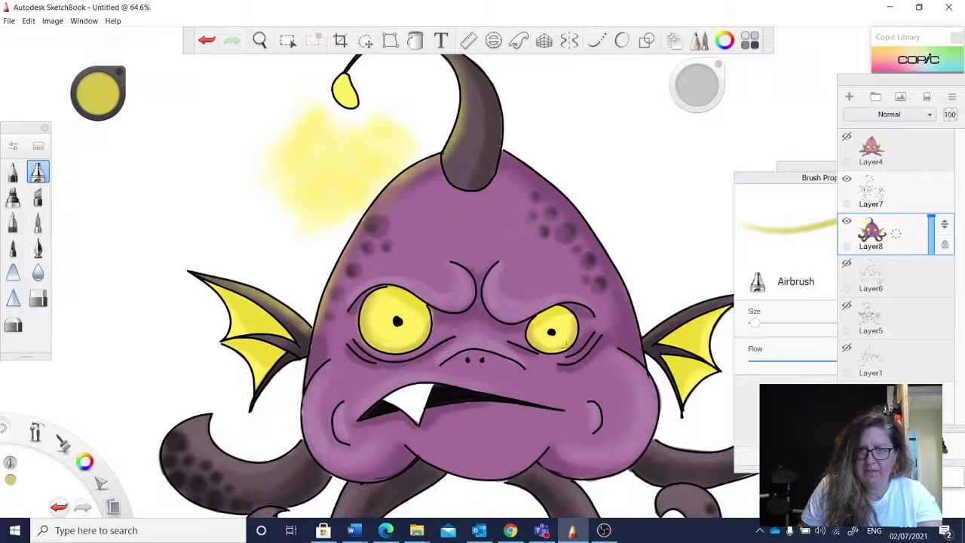
# Switch the airbrush to a muted red and paint thin reddish edges inside both sides of the left eye.
pyautogui.press('space')
pyautogui.moveTo(328, 303); pyautogui.dragTo(428, 240)
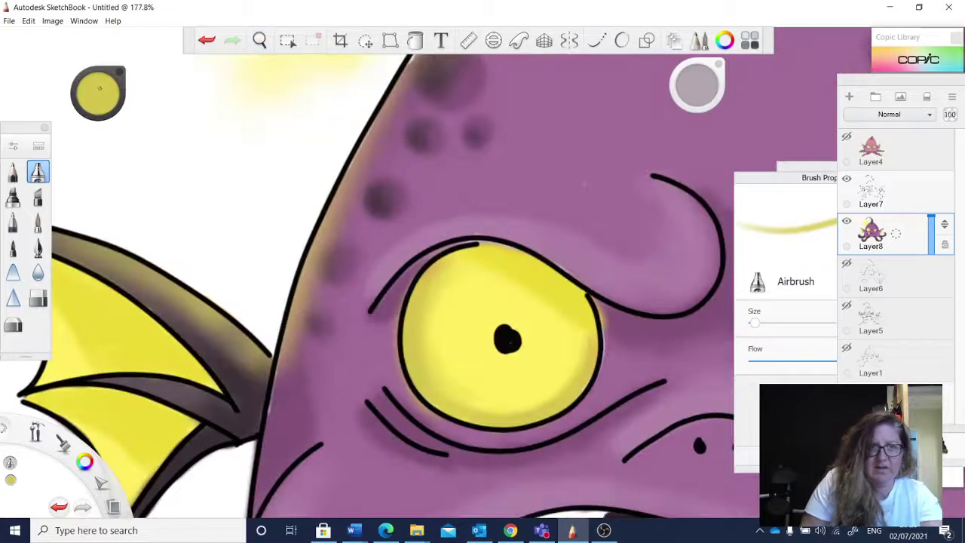
pyautogui.click(98, 94)
pyautogui.click(99, 141)
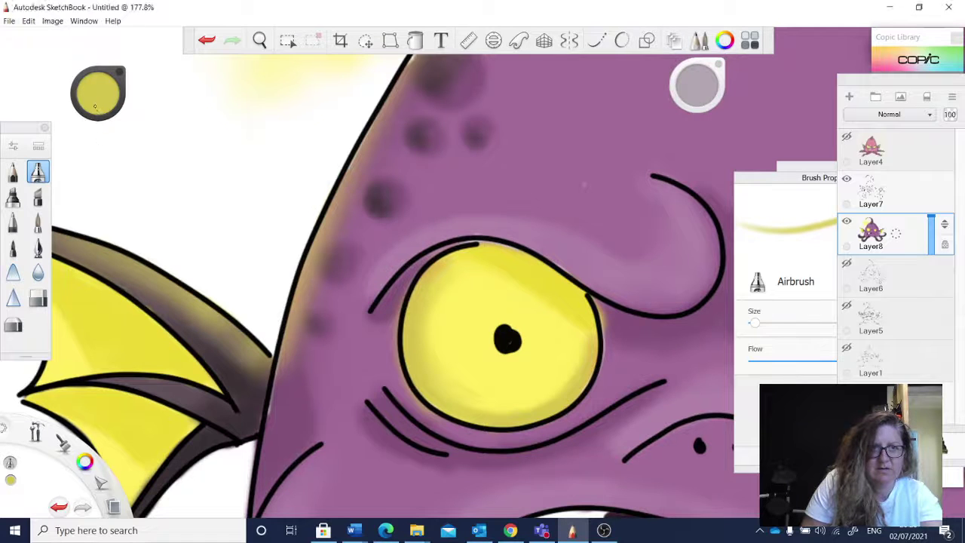
pyautogui.click(98, 93)
pyautogui.click(122, 94)
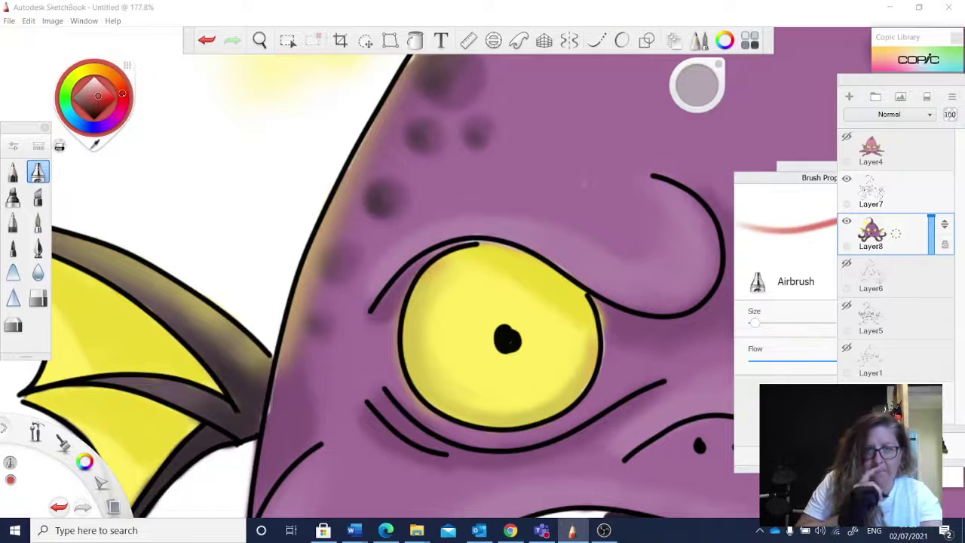
pyautogui.moveTo(684, 92); pyautogui.dragTo(697, 89)
pyautogui.moveTo(593, 336)
pyautogui.mouseDown()
pyautogui.moveTo(591, 369)
pyautogui.moveTo(570, 399)
pyautogui.moveTo(556, 400)
pyautogui.mouseUp()
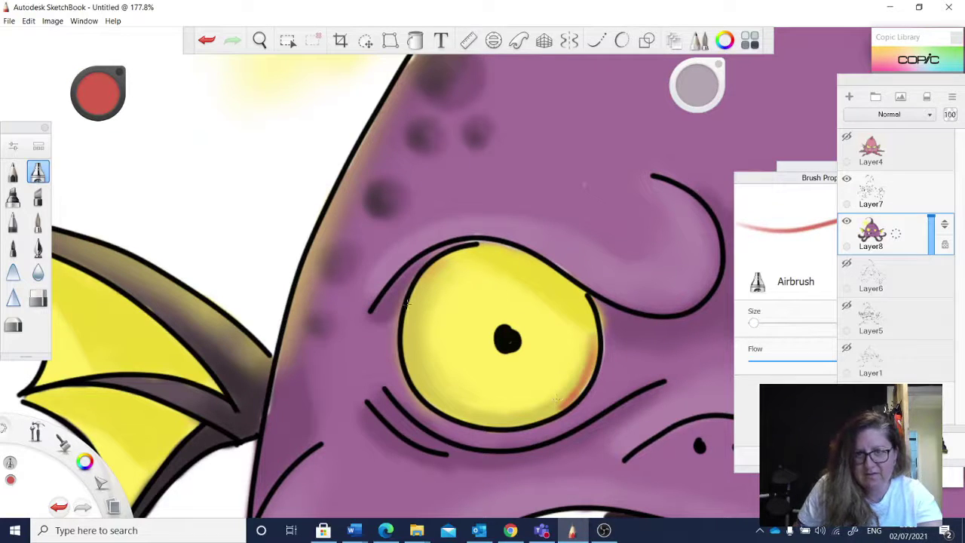
pyautogui.moveTo(428, 276)
pyautogui.mouseDown()
pyautogui.moveTo(407, 331)
pyautogui.moveTo(414, 294)
pyautogui.moveTo(447, 260)
pyautogui.moveTo(407, 321)
pyautogui.moveTo(408, 363)
pyautogui.mouseUp()
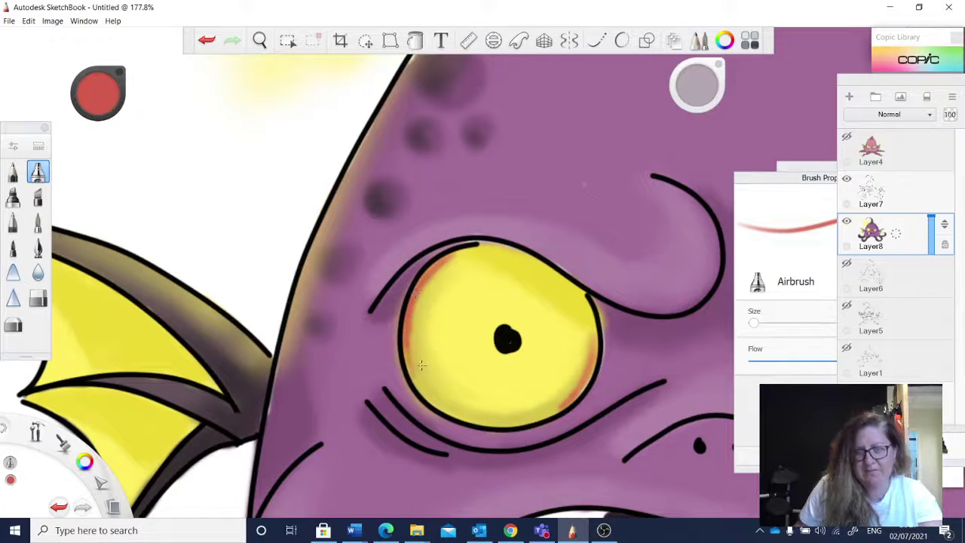
# Airbrush thin muted-red edges inside both sides of the smaller right eye.
pyautogui.press('space')
pyautogui.moveTo(556, 346); pyautogui.dragTo(500, 392)
pyautogui.moveTo(618, 370); pyautogui.dragTo(441, 376)
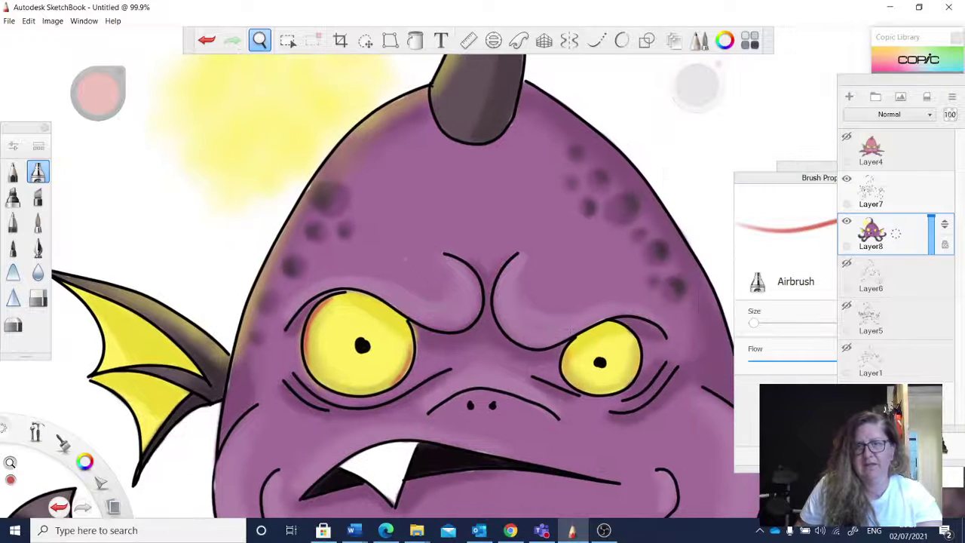
pyautogui.moveTo(569, 348); pyautogui.dragTo(571, 383)
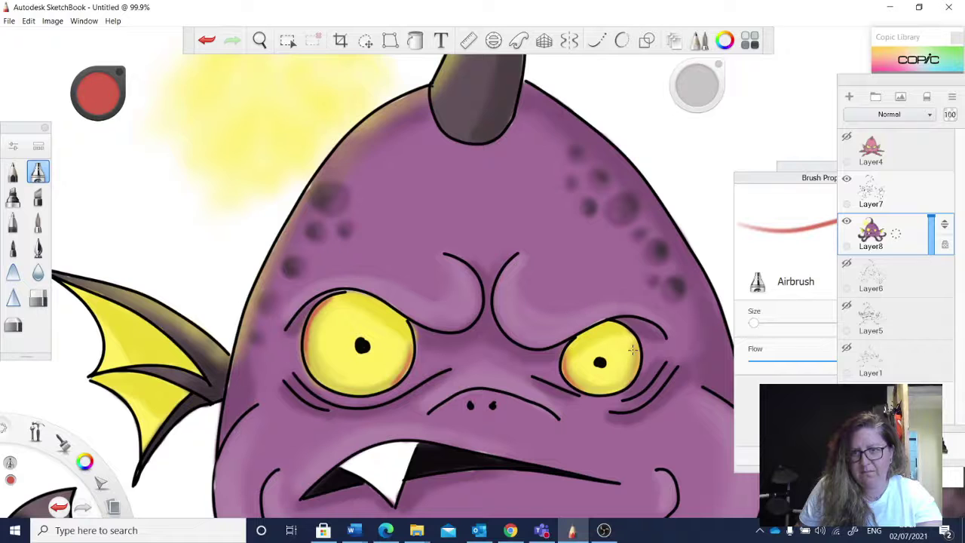
pyautogui.moveTo(634, 350); pyautogui.dragTo(630, 379)
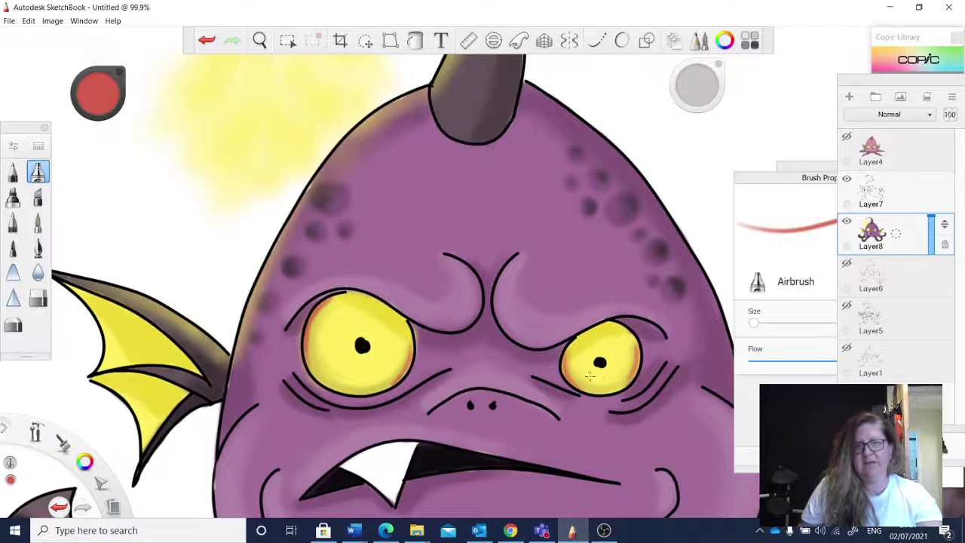
pyautogui.press('space')
pyautogui.moveTo(558, 342); pyautogui.dragTo(567, 346)
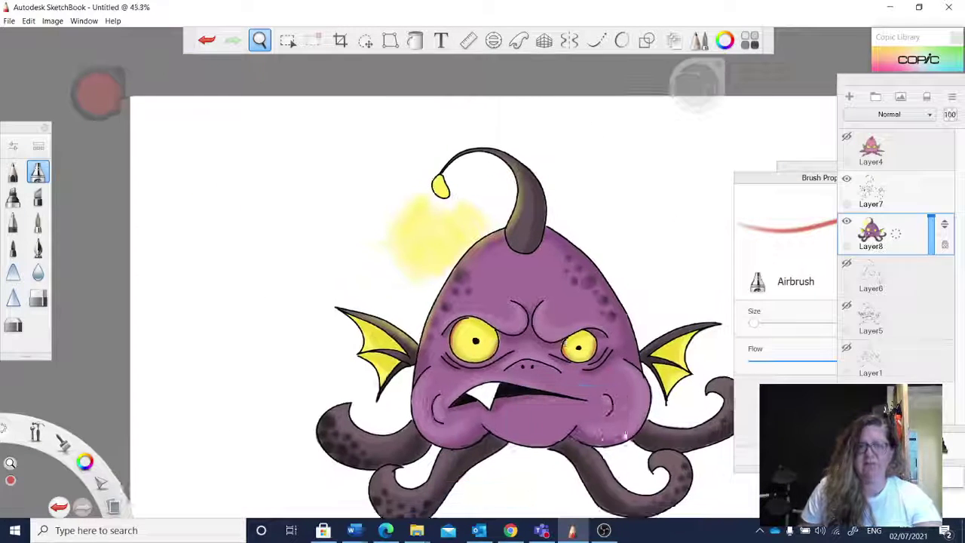
pyautogui.moveTo(625, 435); pyautogui.dragTo(509, 389)
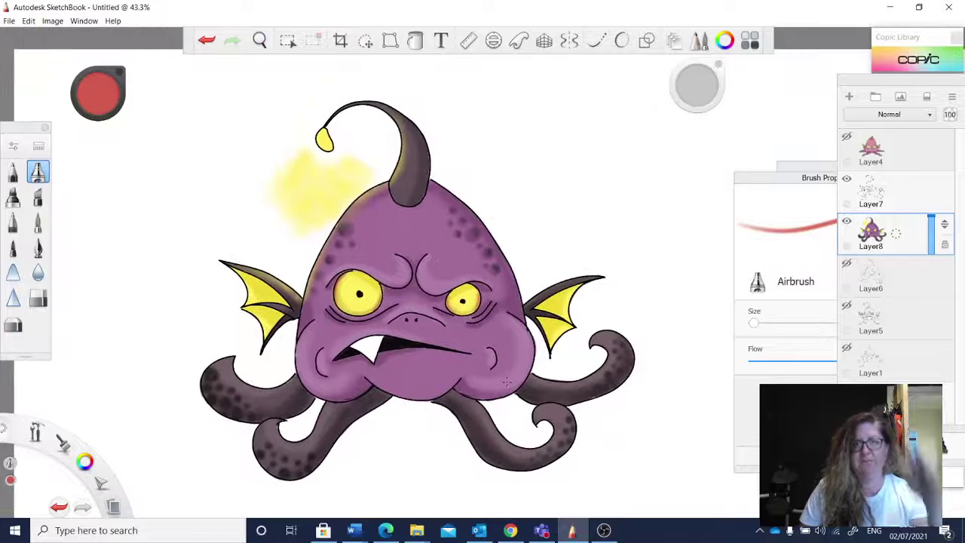